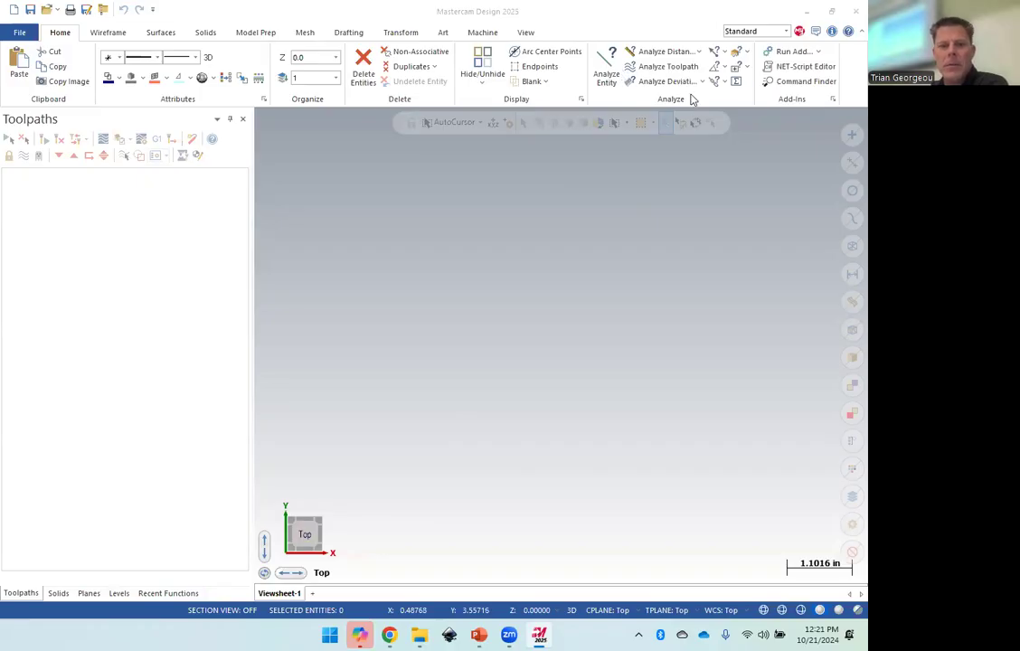
{"action": "left_click", "coordinate": [668, 66]}
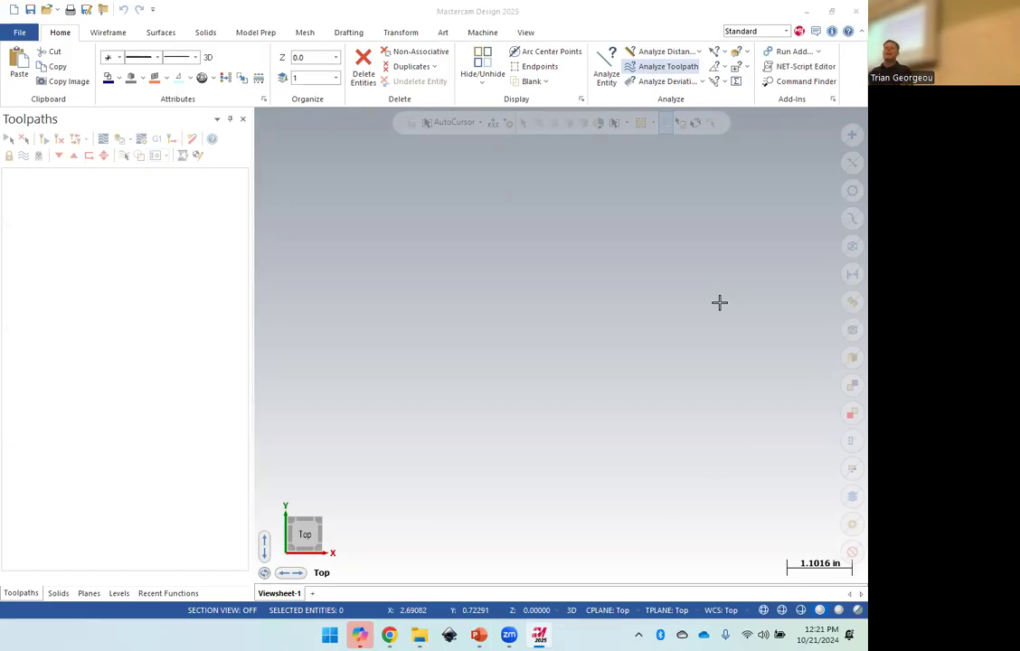
{"action": "left_click", "coordinate": [205, 32]}
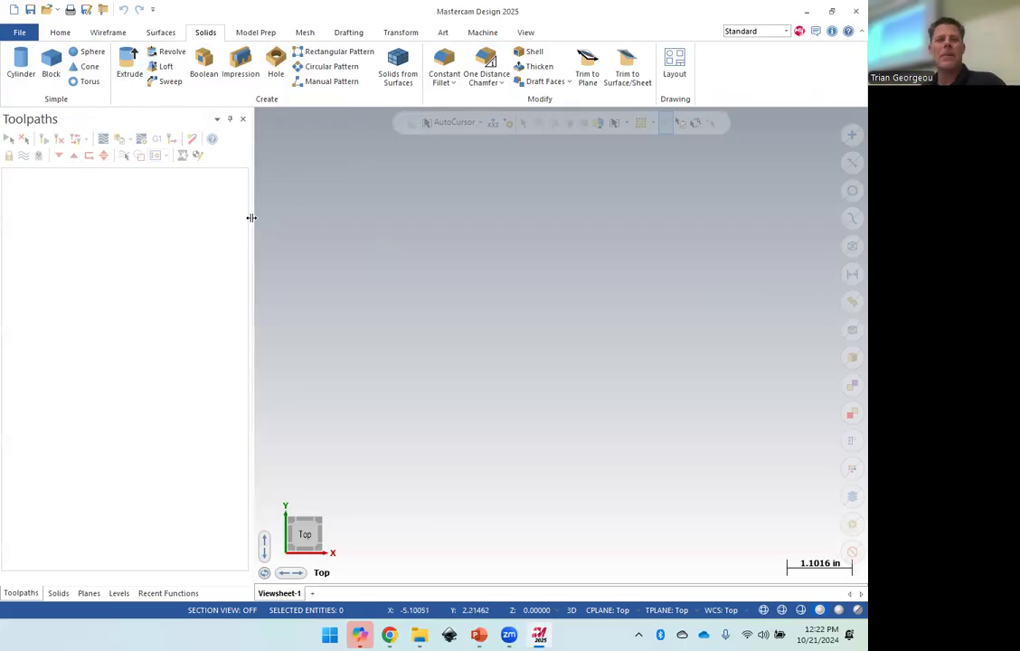
Hide the Recent Functions and Solids managers, keeping Toolpaths, Planes and Levels, and fit the view.
{"action": "left_click", "coordinate": [532, 32]}
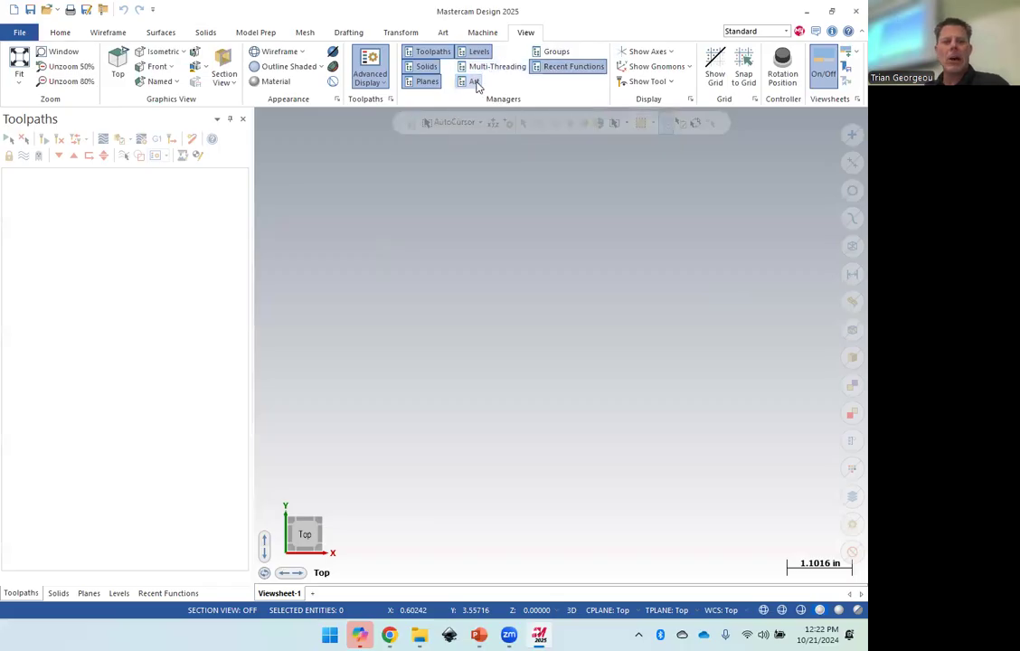
{"action": "left_click", "coordinate": [570, 68]}
{"action": "left_click", "coordinate": [426, 66]}
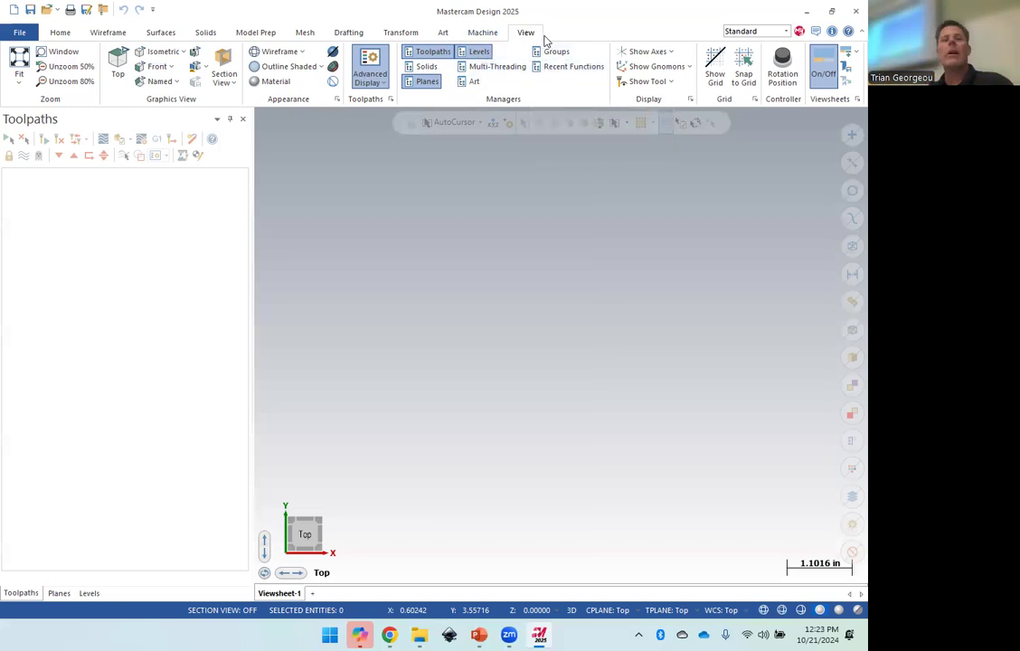
{"action": "left_click", "coordinate": [18, 72]}
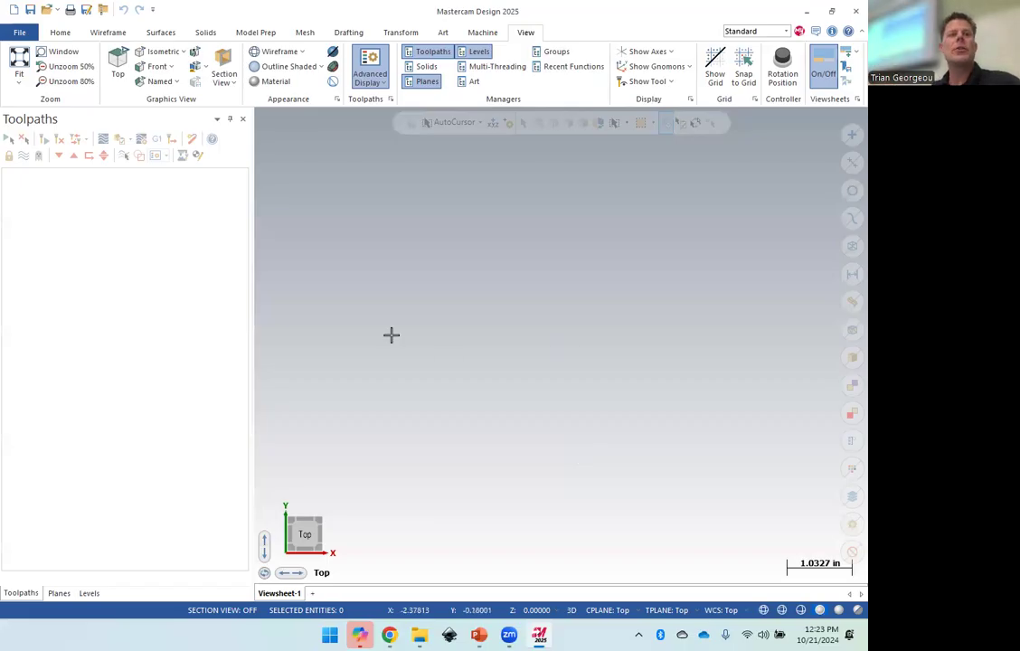
Start opening an existing part file by browsing the computer's folders.
{"action": "left_click", "coordinate": [21, 32]}
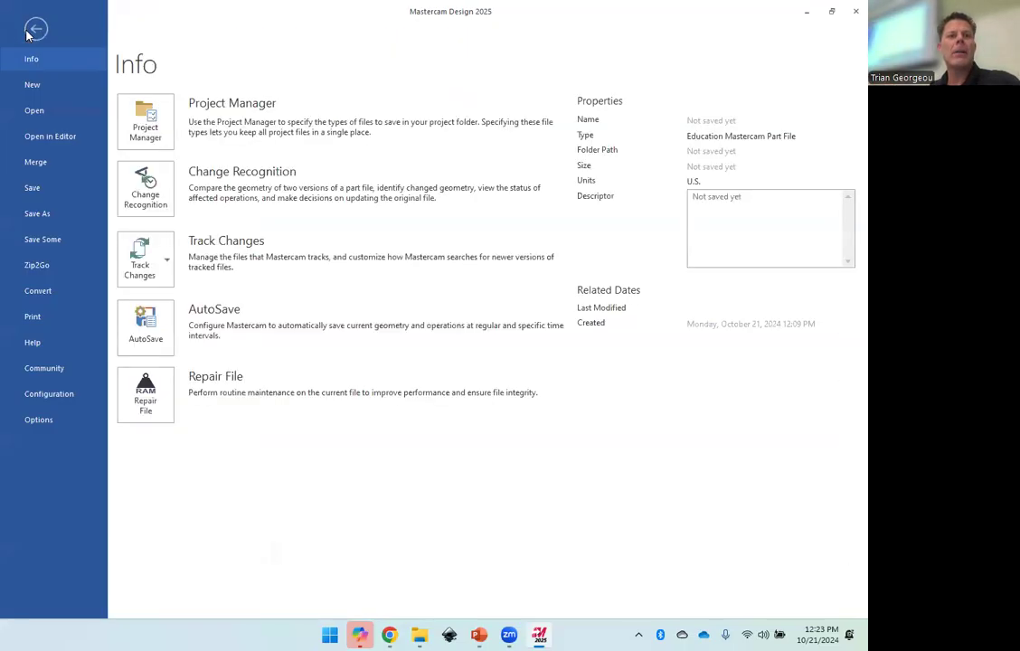
{"action": "left_click", "coordinate": [35, 113]}
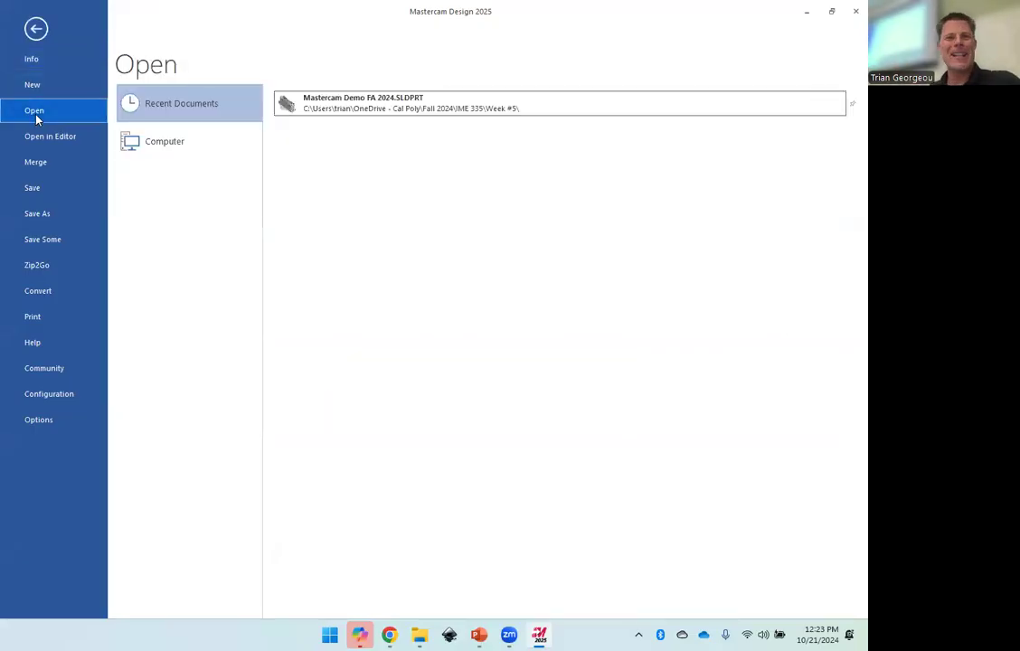
{"action": "left_click", "coordinate": [186, 154]}
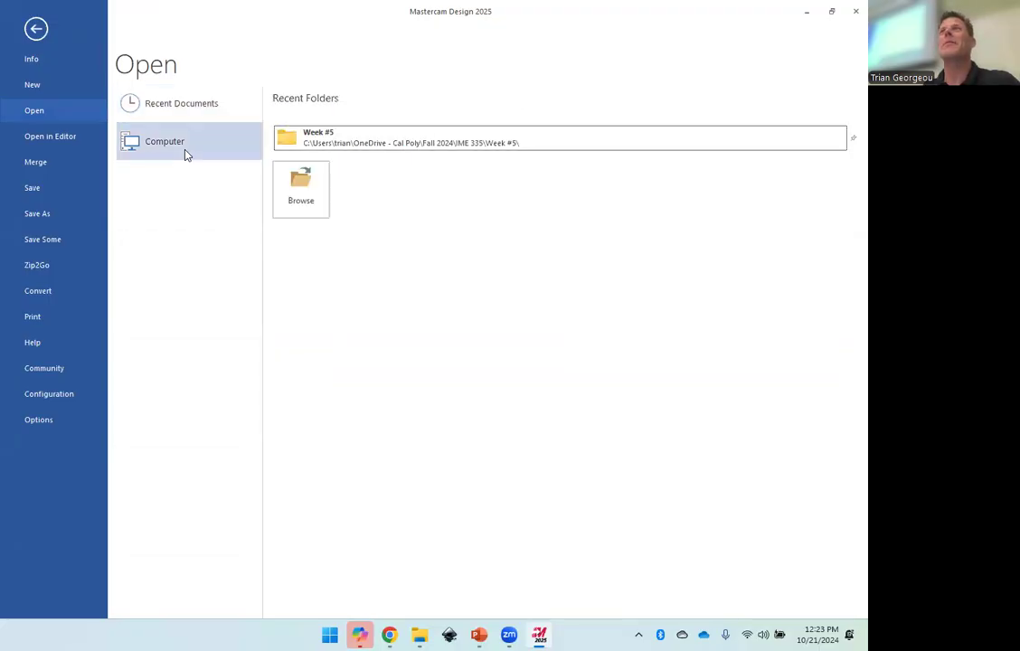
{"action": "left_click", "coordinate": [302, 187]}
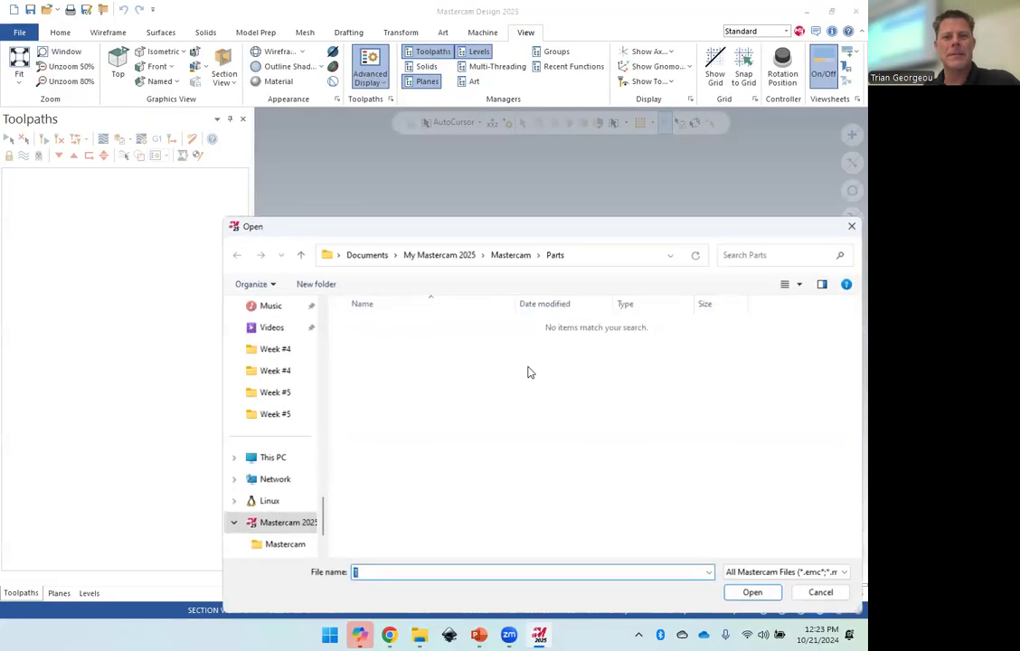
{"action": "left_click_drag", "start_coordinate": [597, 231], "coordinate": [523, 92]}
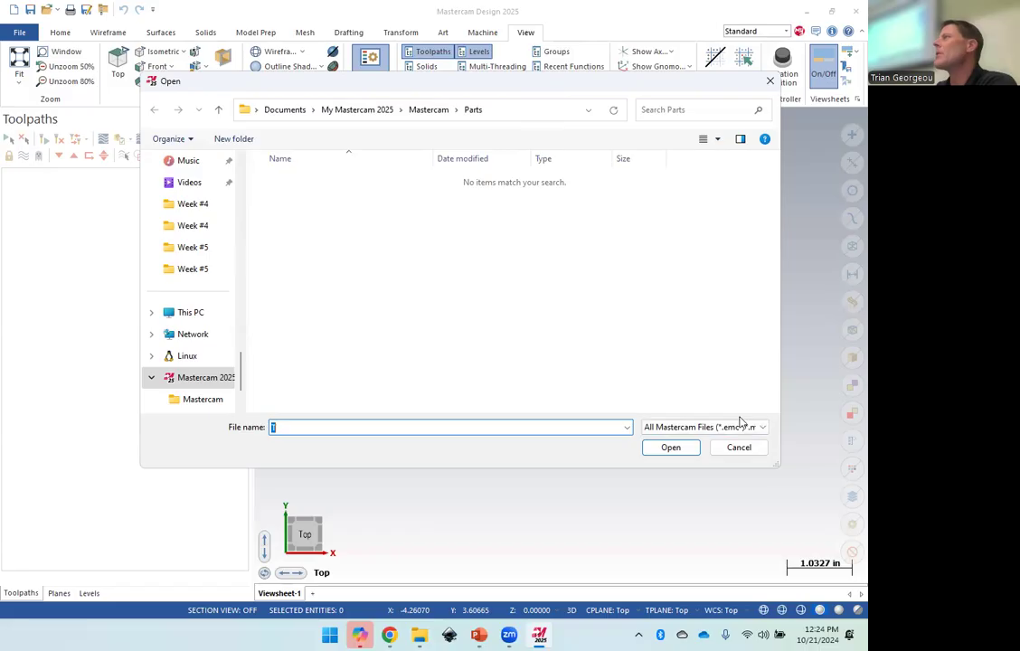
Review the supported import formats and restrict the file type to SOLIDWORKS files.
{"action": "left_click", "coordinate": [766, 432]}
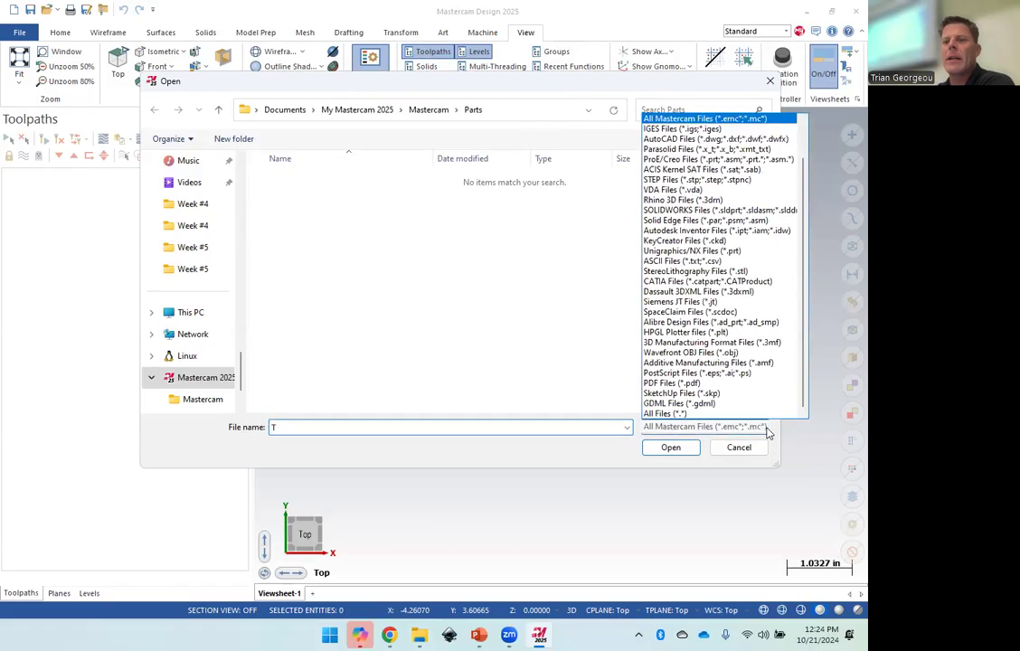
{"action": "scroll", "coordinate": [704, 262], "scroll_direction": "up", "scroll_amount": 1}
{"action": "scroll", "coordinate": [705, 262], "scroll_direction": "up", "scroll_amount": 1}
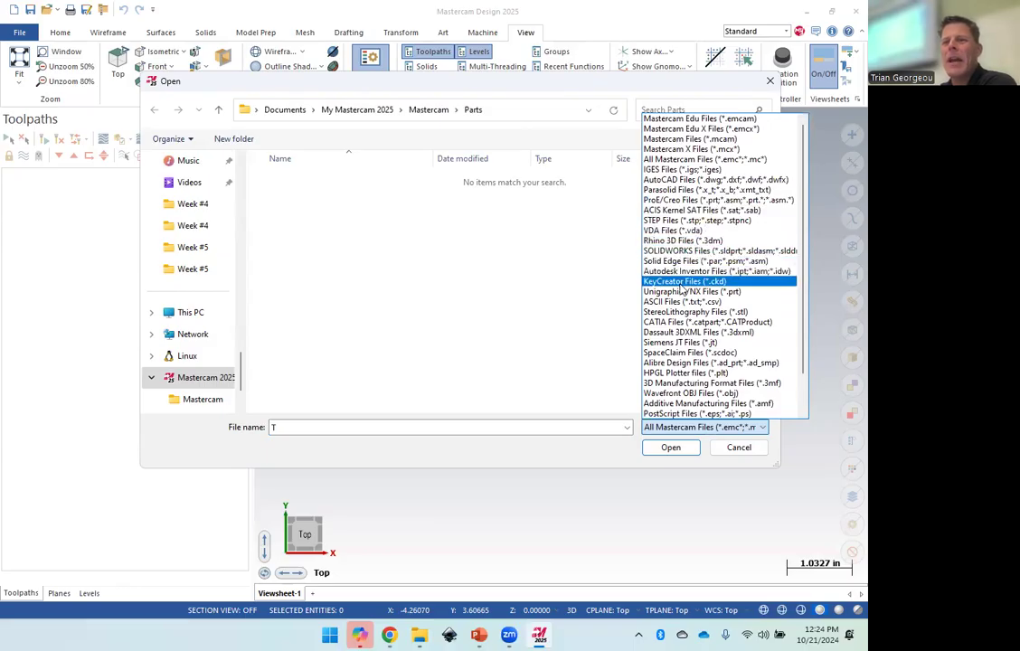
{"action": "scroll", "coordinate": [691, 343], "scroll_direction": "down", "scroll_amount": 2}
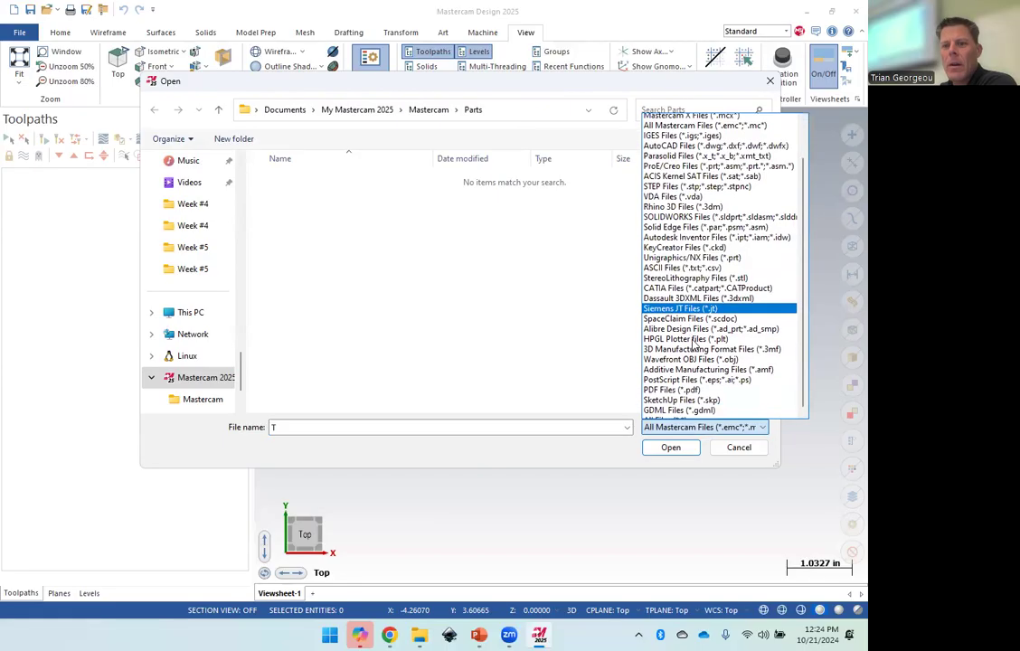
{"action": "scroll", "coordinate": [718, 339], "scroll_direction": "up", "scroll_amount": 2}
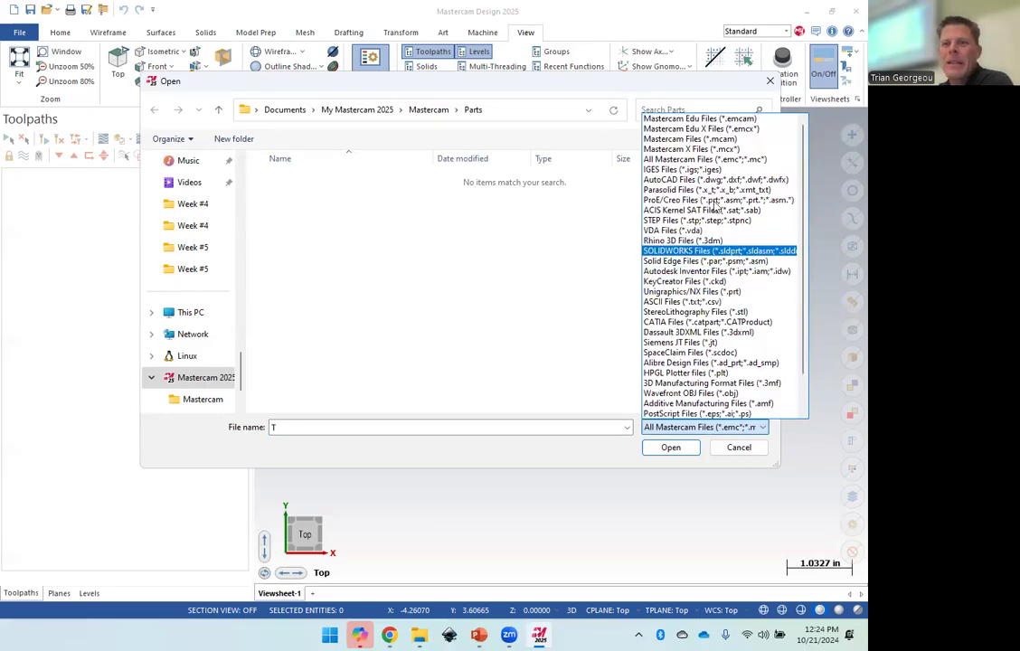
{"action": "scroll", "coordinate": [719, 221], "scroll_direction": "down", "scroll_amount": 2}
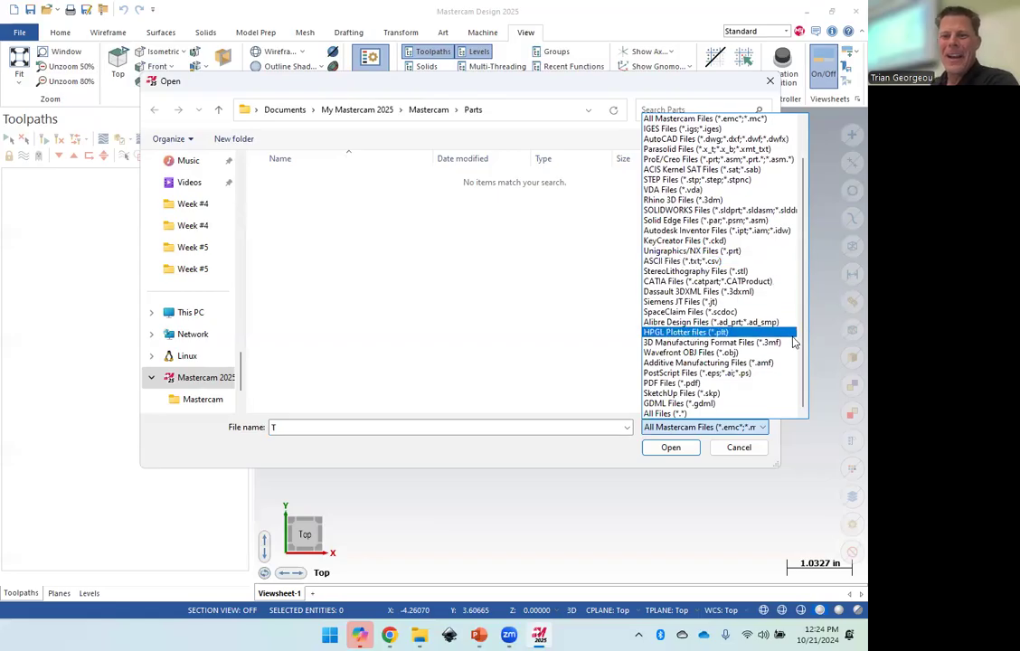
{"action": "scroll", "coordinate": [724, 276], "scroll_direction": "up", "scroll_amount": 2}
{"action": "left_click", "coordinate": [722, 251]}
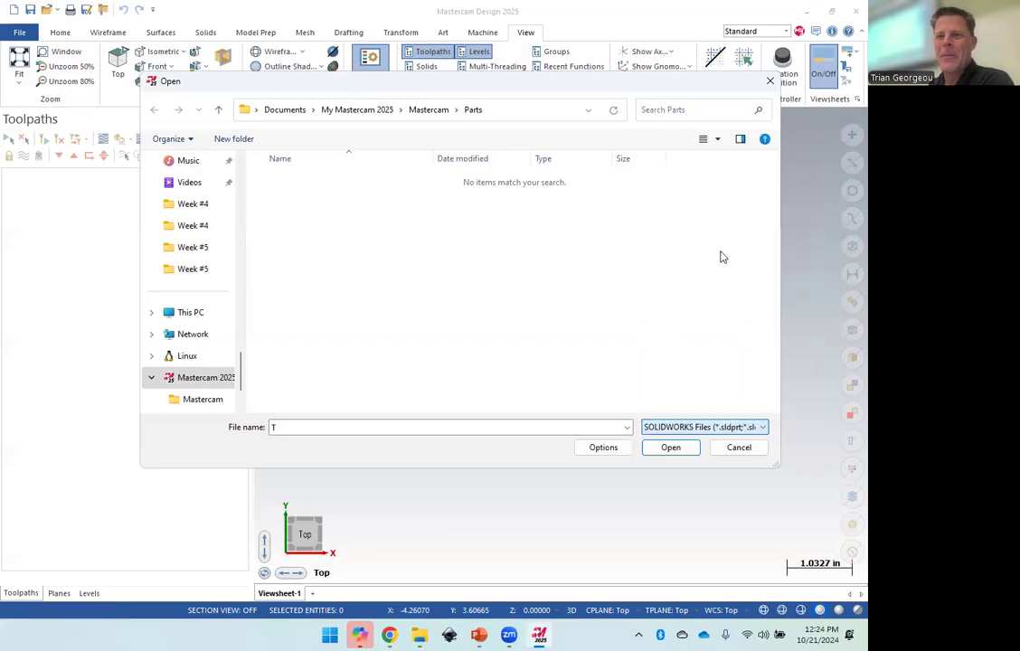
Open the SOLIDWORKS part Mastercam Demo FA 2024 from the IME 335 Week #5 folder.
{"action": "left_click", "coordinate": [187, 269]}
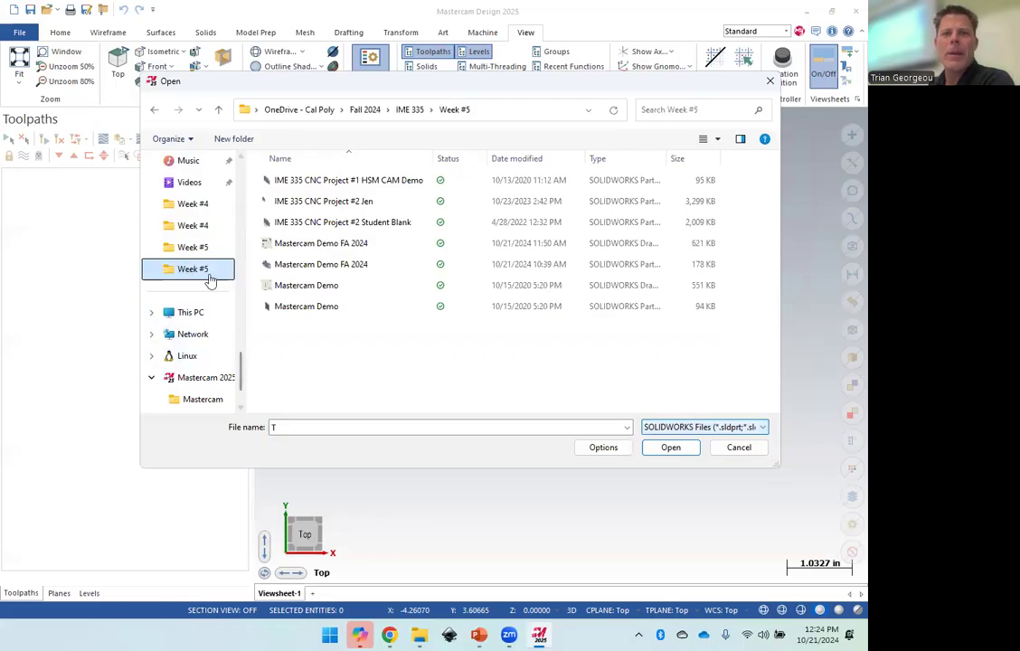
{"action": "left_click", "coordinate": [336, 264]}
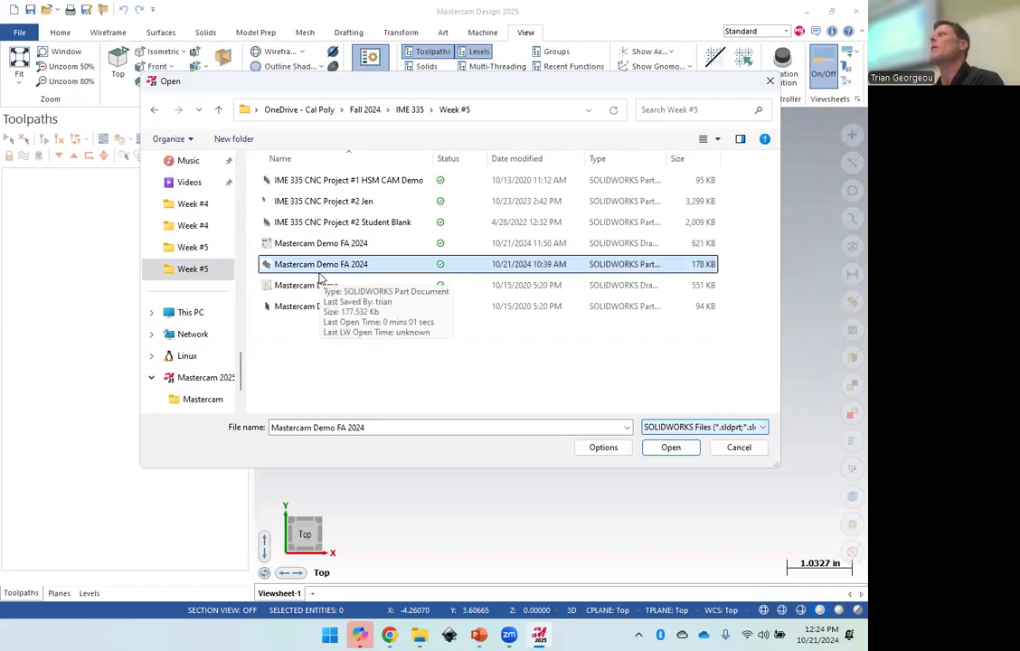
{"action": "left_click", "coordinate": [674, 448]}
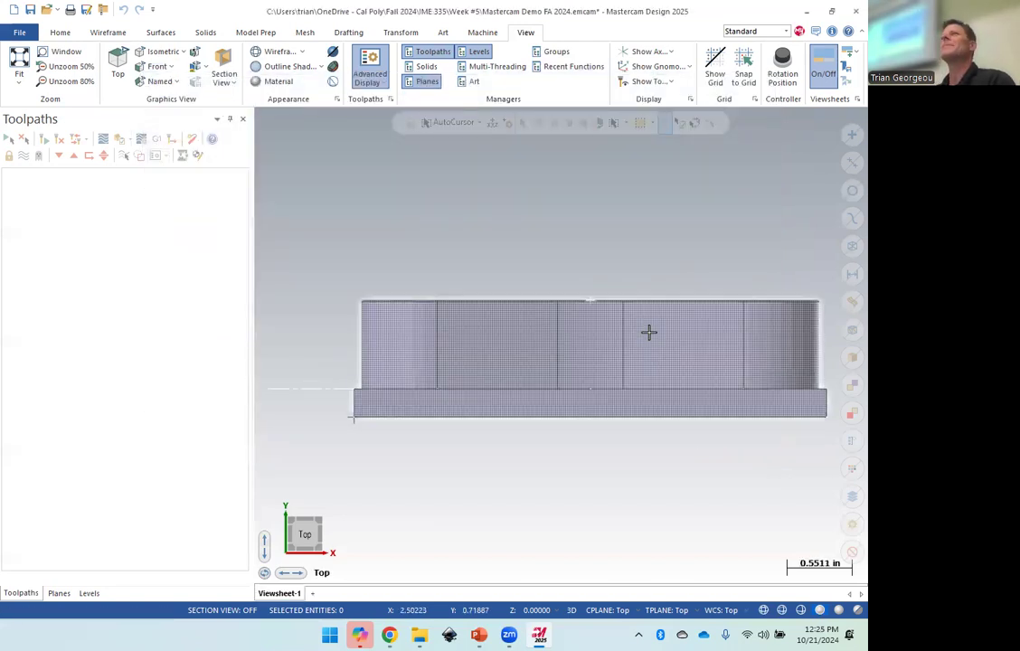
Delete the imported dashed centre line beyond the base plate's end and the short line crossing the part's middle.
{"action": "scroll", "coordinate": [695, 331], "scroll_direction": "down", "scroll_amount": 3}
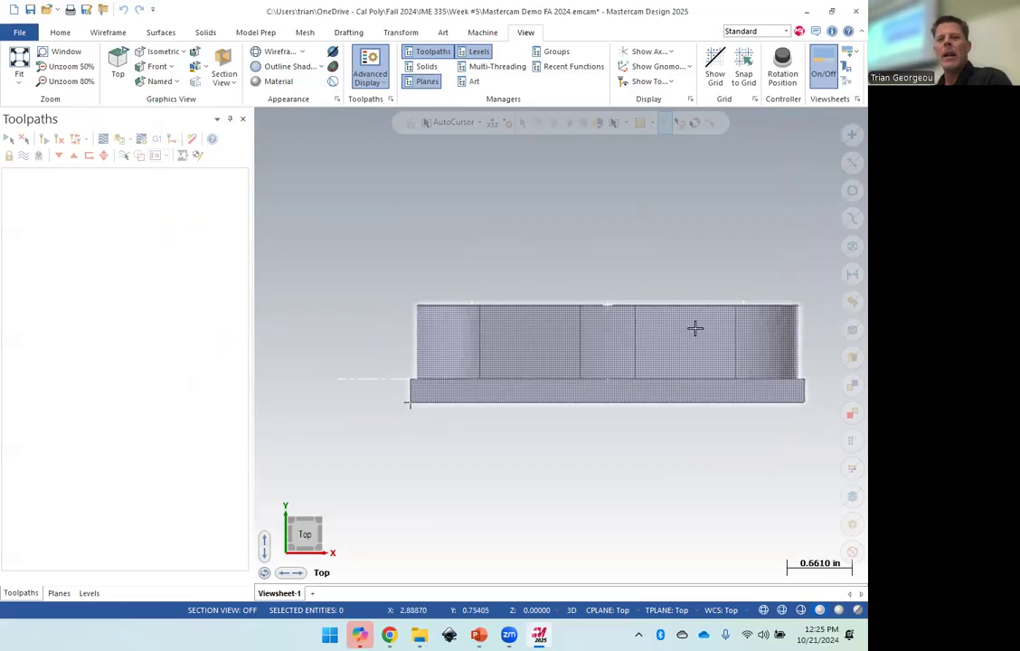
{"action": "mouse_move", "coordinate": [697, 285]}
{"action": "middle_mouse_down"}
{"action": "mouse_move", "coordinate": [585, 347]}
{"action": "mouse_move", "coordinate": [660, 369]}
{"action": "mouse_move", "coordinate": [610, 387]}
{"action": "mouse_move", "coordinate": [647, 421]}
{"action": "mouse_move", "coordinate": [635, 405]}
{"action": "mouse_move", "coordinate": [523, 394]}
{"action": "mouse_move", "coordinate": [650, 417]}
{"action": "mouse_move", "coordinate": [652, 438]}
{"action": "middle_mouse_up"}
{"action": "scroll", "coordinate": [633, 433], "scroll_direction": "up", "scroll_amount": 1}
{"action": "scroll", "coordinate": [613, 425], "scroll_direction": "down", "scroll_amount": 2}
{"action": "scroll", "coordinate": [621, 416], "scroll_direction": "up", "scroll_amount": 4}
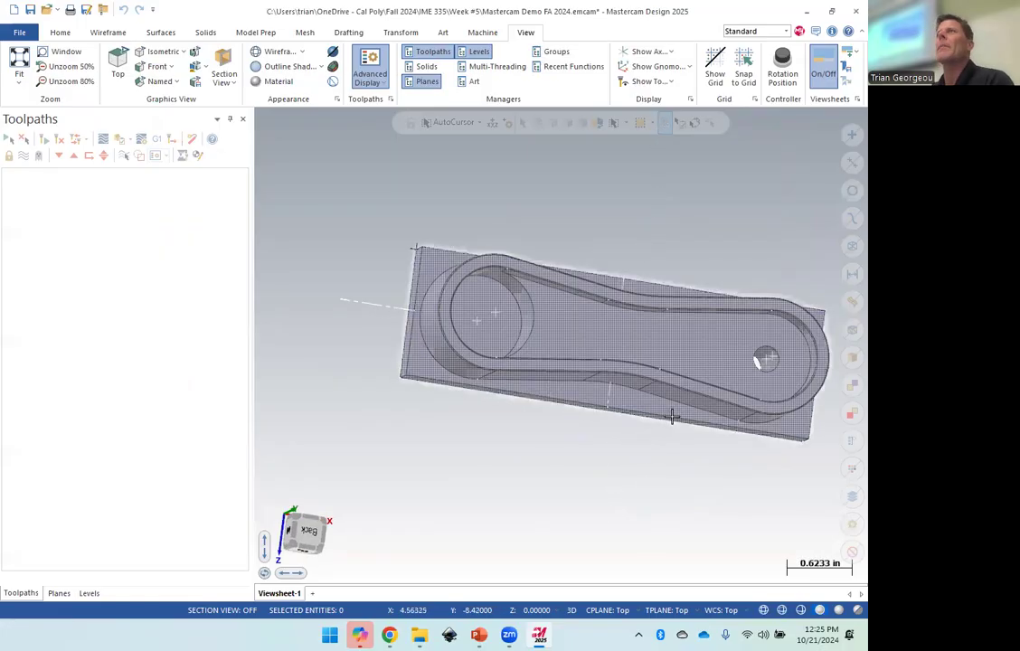
{"action": "left_click", "coordinate": [383, 308]}
{"action": "key", "text": "Delete"}
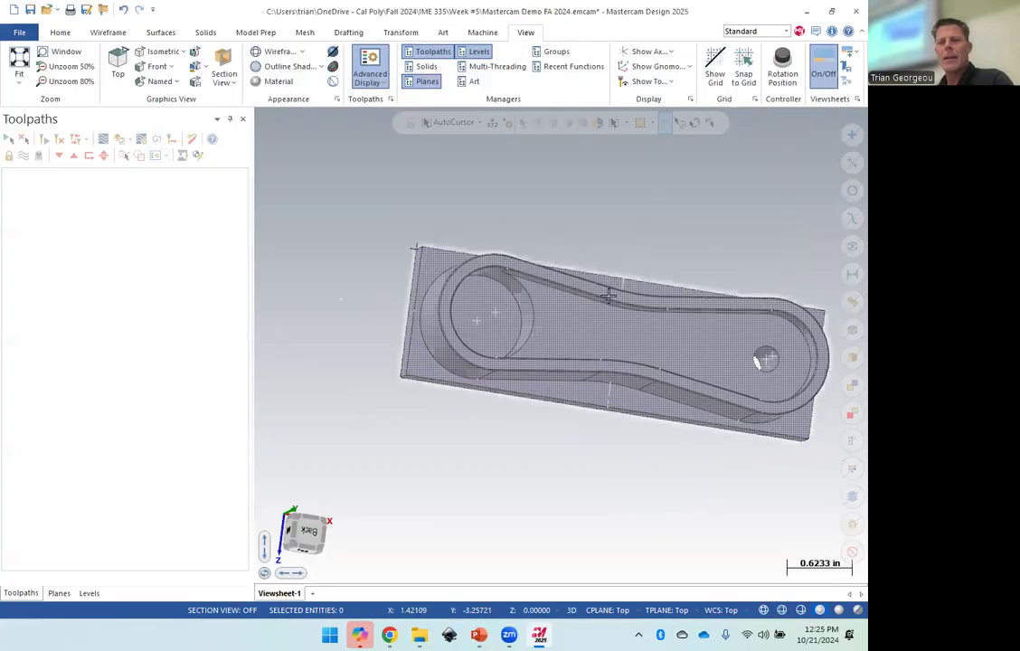
{"action": "left_click", "coordinate": [624, 284]}
{"action": "key", "text": "Delete"}
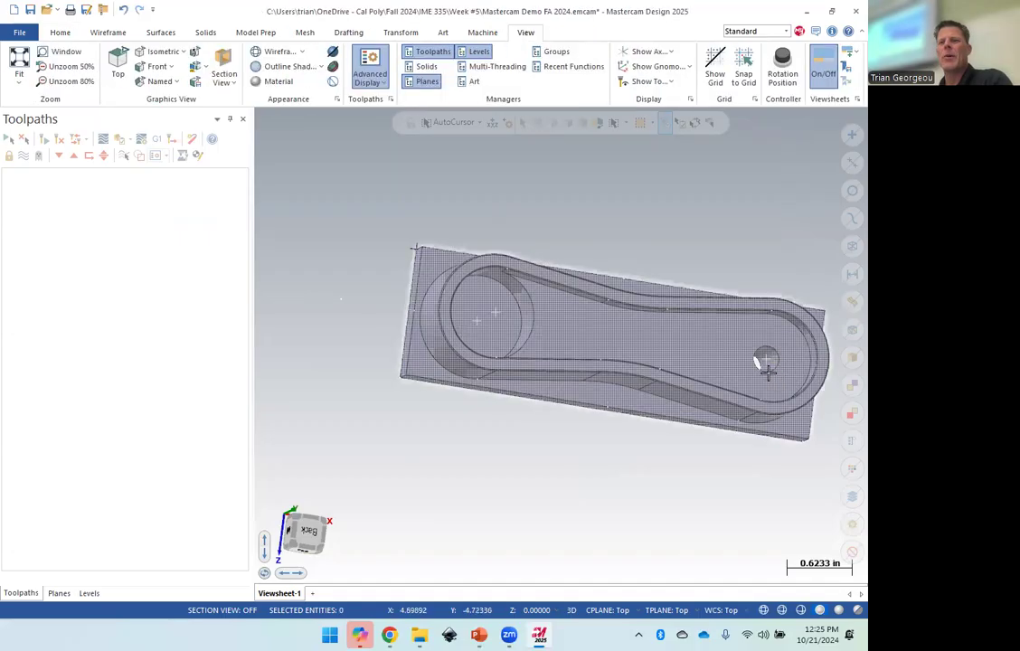
{"action": "left_click", "coordinate": [738, 387]}
{"action": "key", "text": "Escape"}
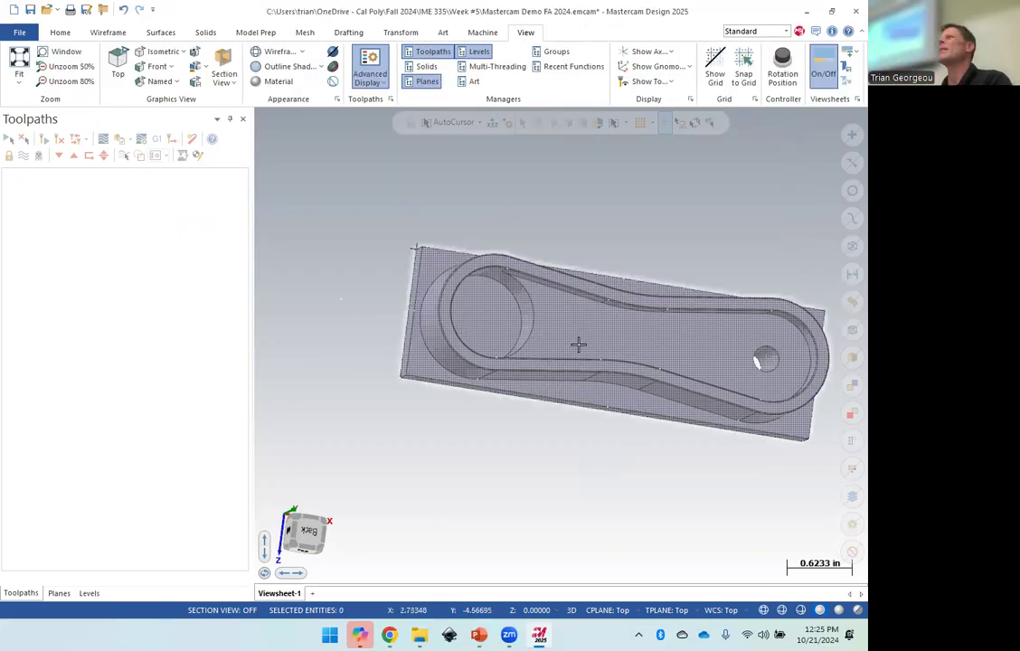
{"action": "mouse_move", "coordinate": [596, 443]}
{"action": "middle_mouse_down"}
{"action": "mouse_move", "coordinate": [542, 271]}
{"action": "mouse_move", "coordinate": [646, 327]}
{"action": "mouse_move", "coordinate": [595, 246]}
{"action": "mouse_move", "coordinate": [515, 196]}
{"action": "mouse_move", "coordinate": [633, 357]}
{"action": "middle_mouse_up"}
{"action": "scroll", "coordinate": [658, 348], "scroll_direction": "up", "scroll_amount": 1}
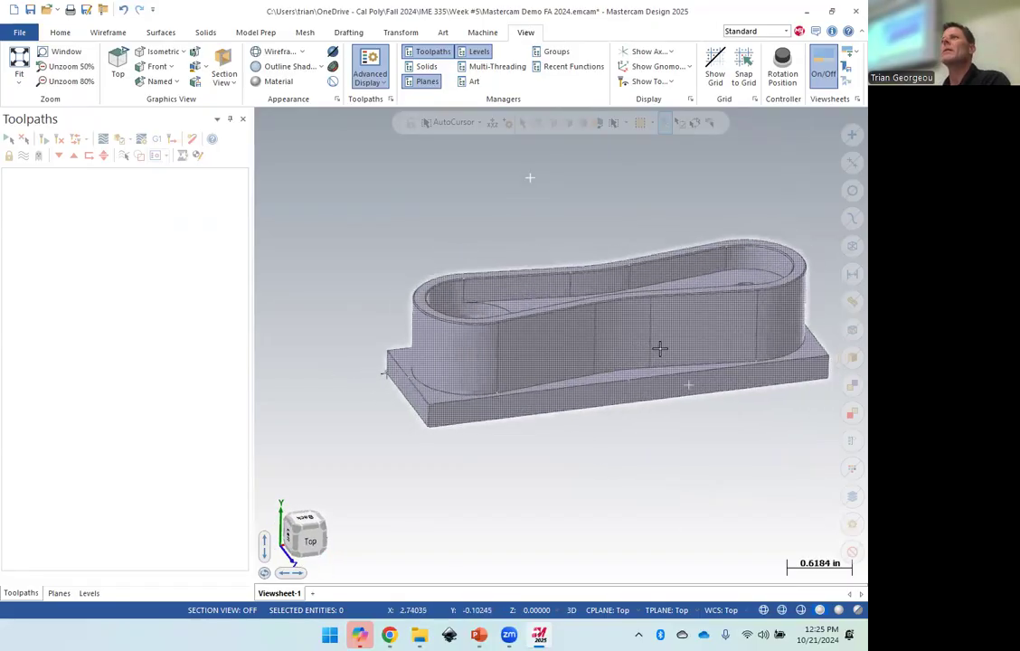
{"action": "mouse_move", "coordinate": [661, 348]}
{"action": "middle_mouse_down"}
{"action": "mouse_move", "coordinate": [719, 480]}
{"action": "mouse_move", "coordinate": [768, 505]}
{"action": "mouse_move", "coordinate": [770, 489]}
{"action": "middle_mouse_up"}
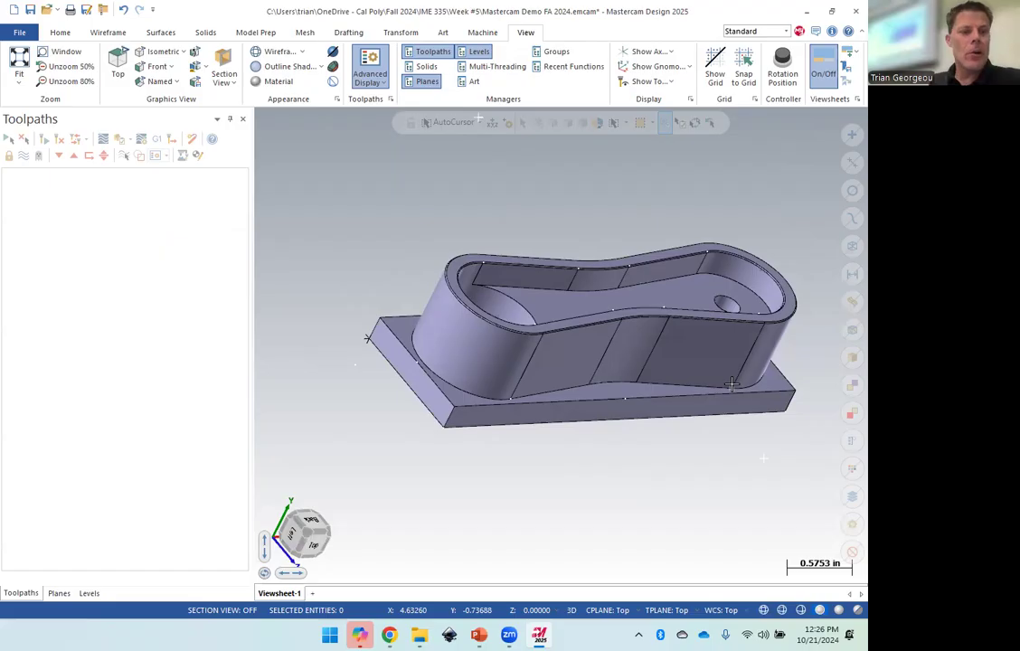
Show the list of planes and assign the tool plane to Right.
{"action": "left_click", "coordinate": [59, 593]}
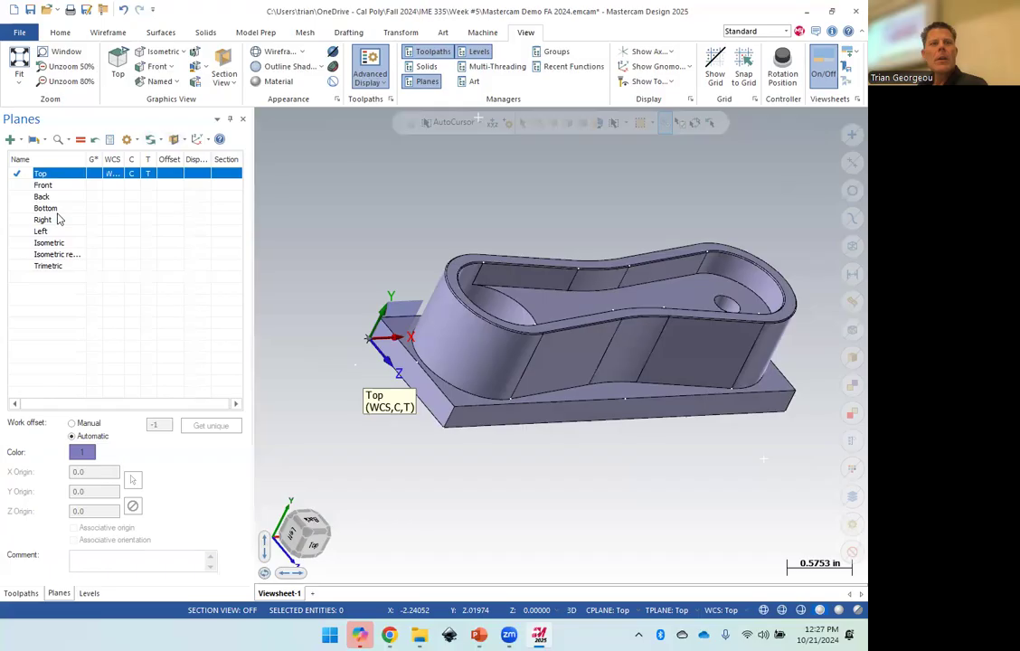
{"action": "left_click", "coordinate": [11, 138]}
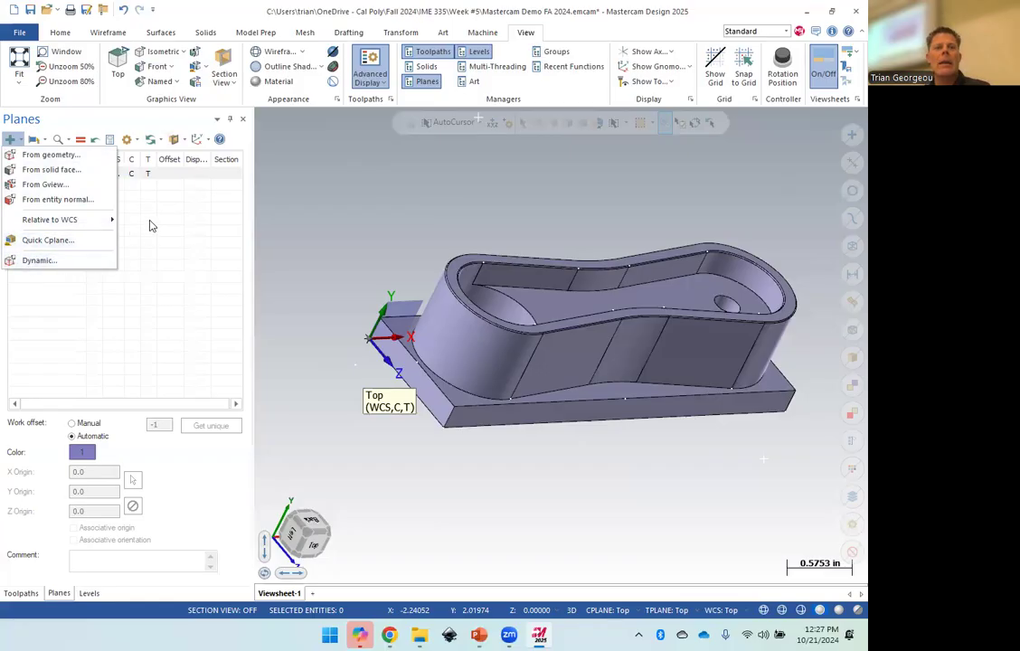
{"action": "left_click", "coordinate": [42, 220]}
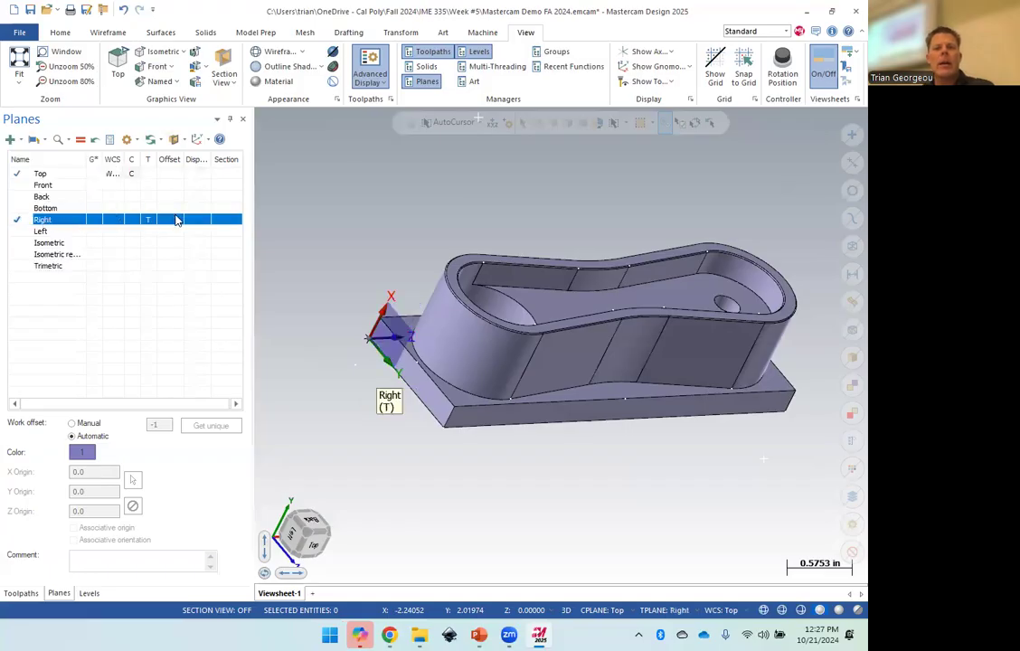
Duplicate the Top plane and name the copy Old Way.
{"action": "left_click", "coordinate": [47, 175]}
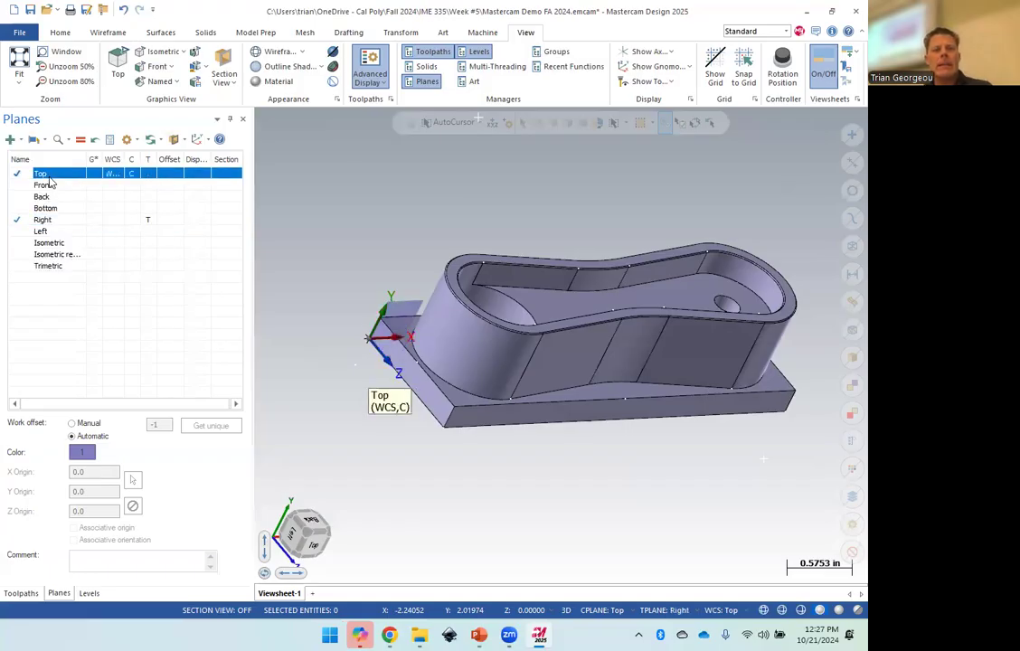
{"action": "right_click", "coordinate": [48, 179]}
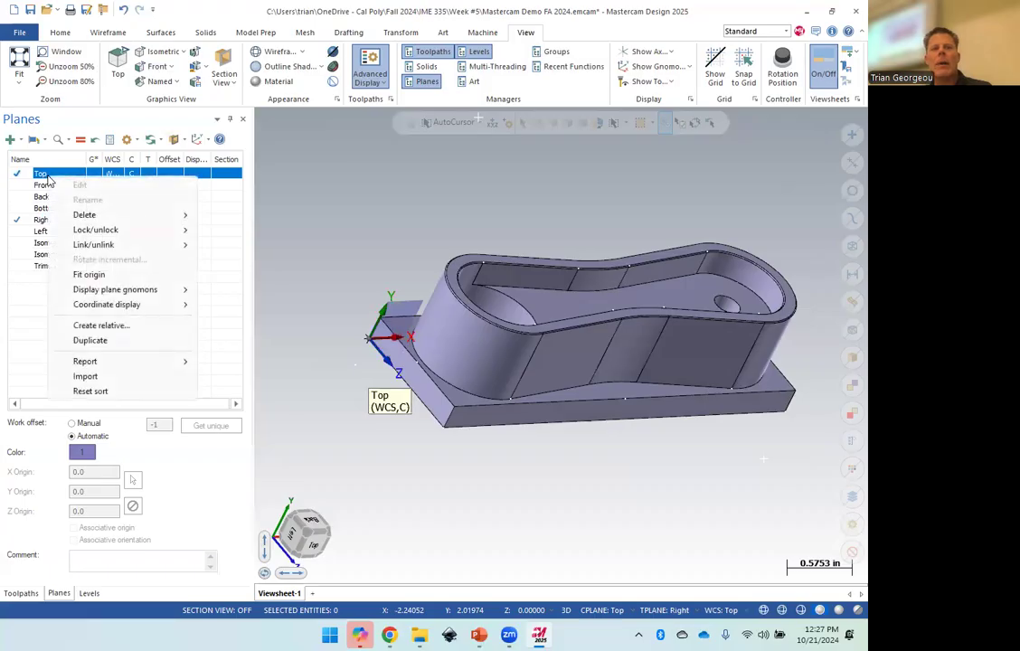
{"action": "left_click", "coordinate": [91, 340]}
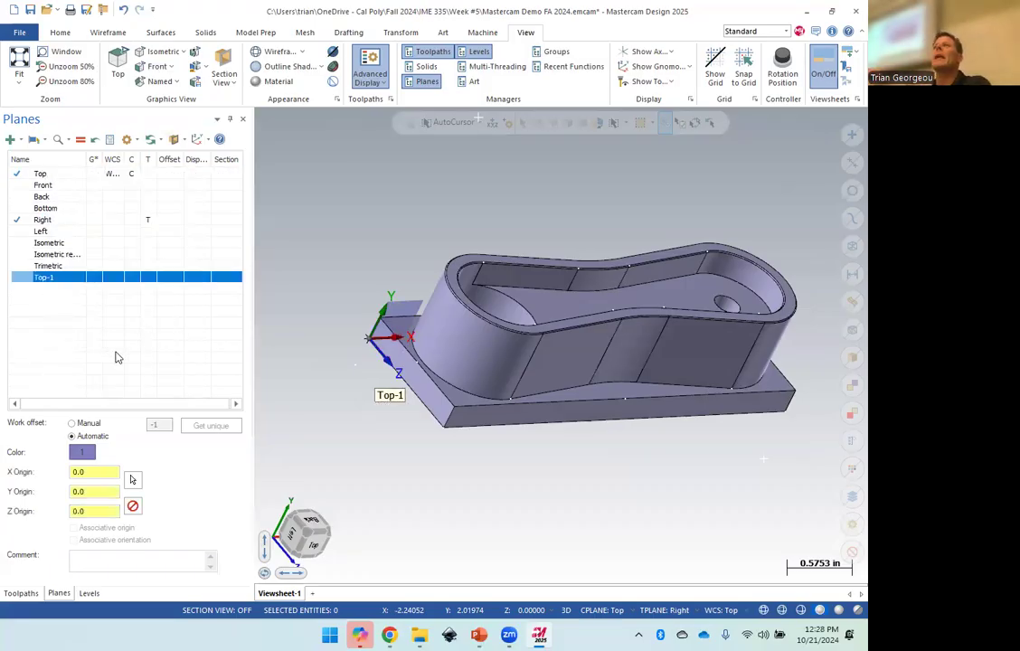
{"action": "double_click", "coordinate": [52, 278]}
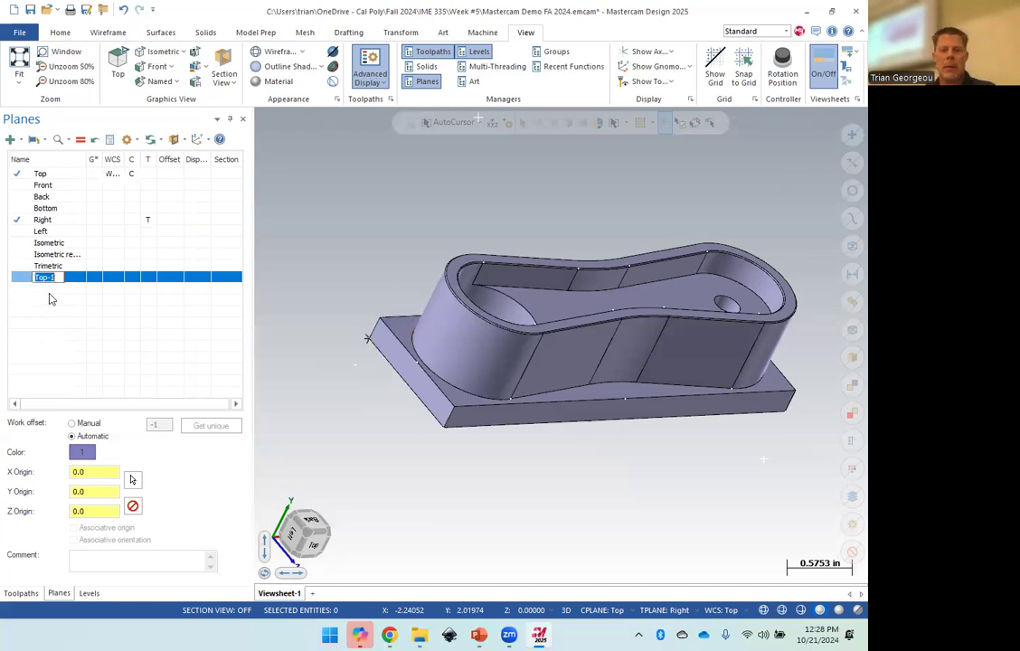
{"action": "type", "text": "Old Way"}
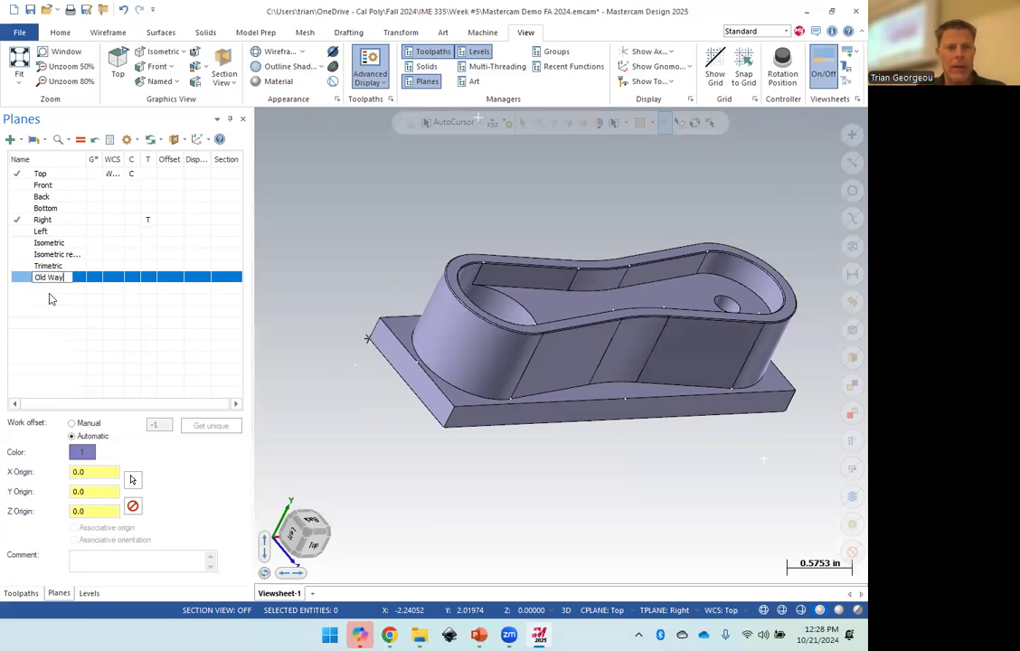
{"action": "key", "text": "Return"}
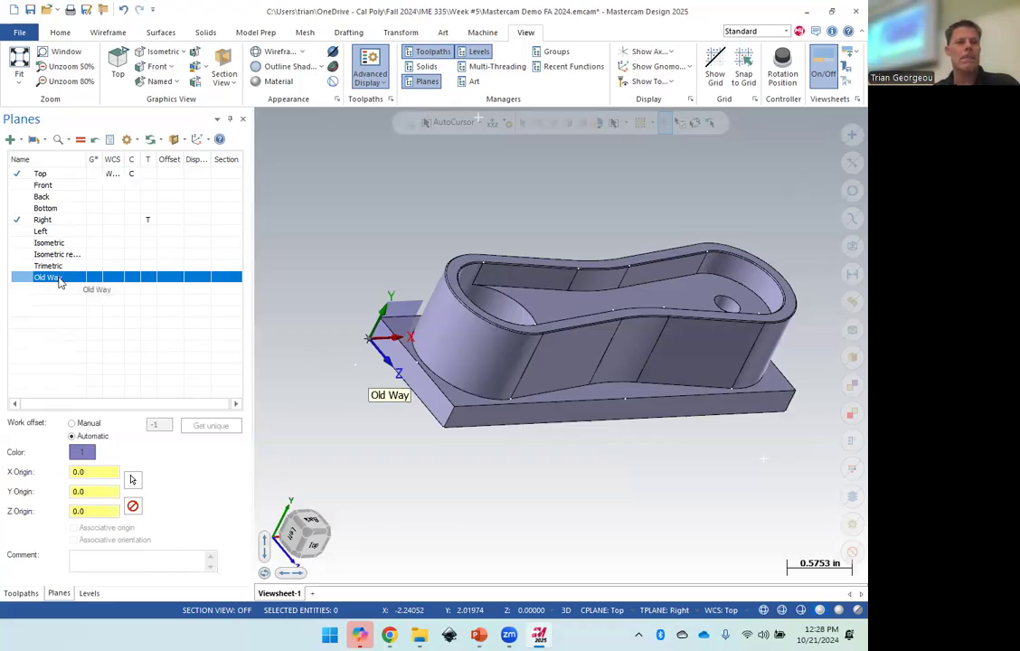
Rotate the Old Way plane incrementally by -90 degrees about X.
{"action": "right_click", "coordinate": [59, 283]}
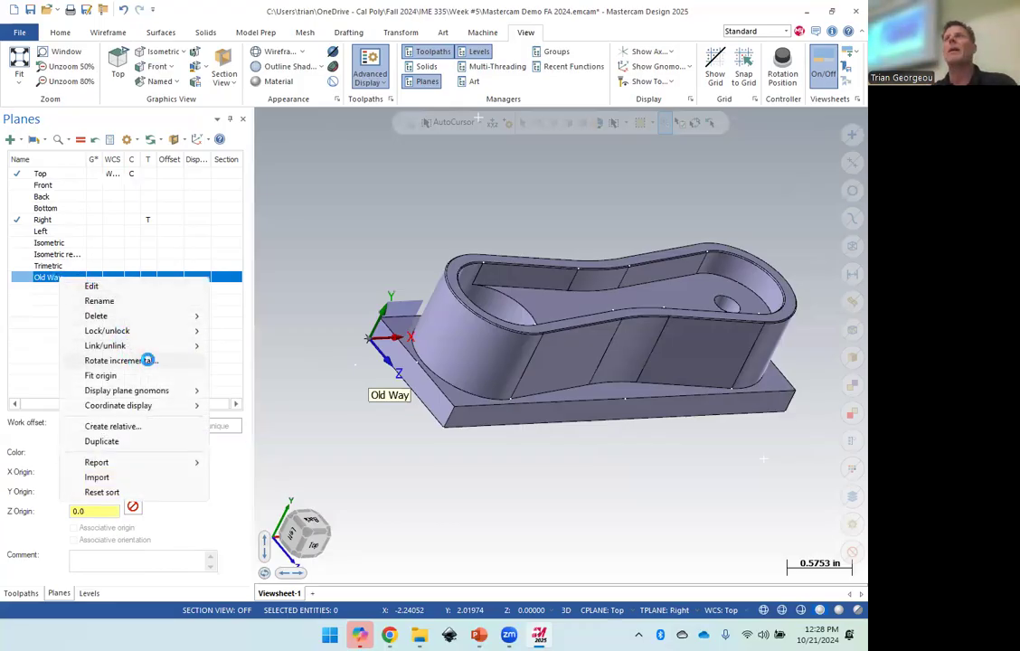
{"action": "left_click", "coordinate": [150, 360]}
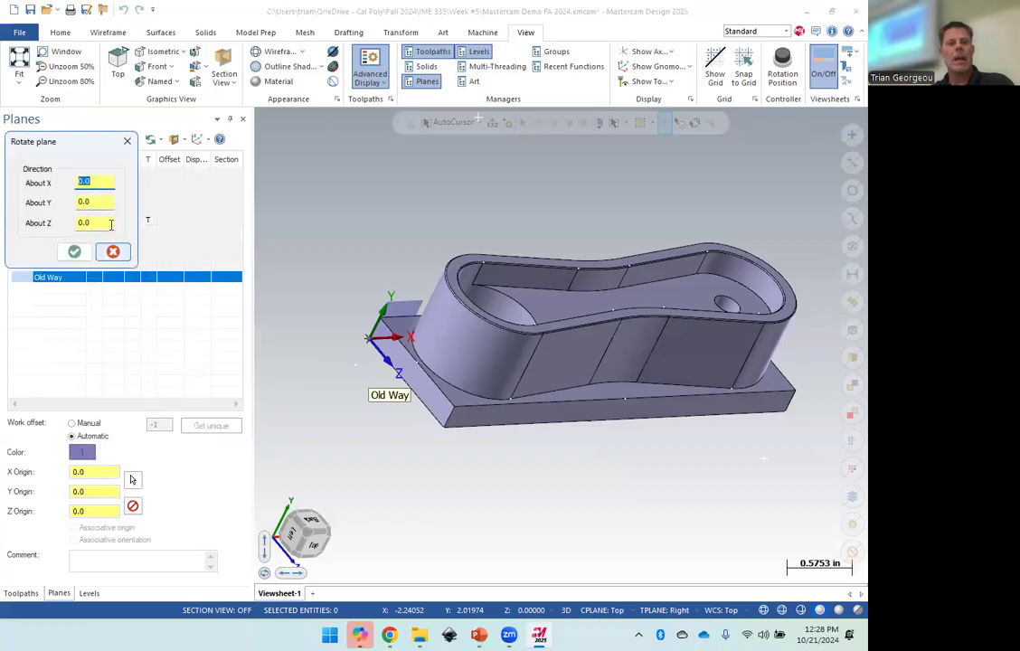
{"action": "type", "text": "90"}
{"action": "key", "text": "Tab"}
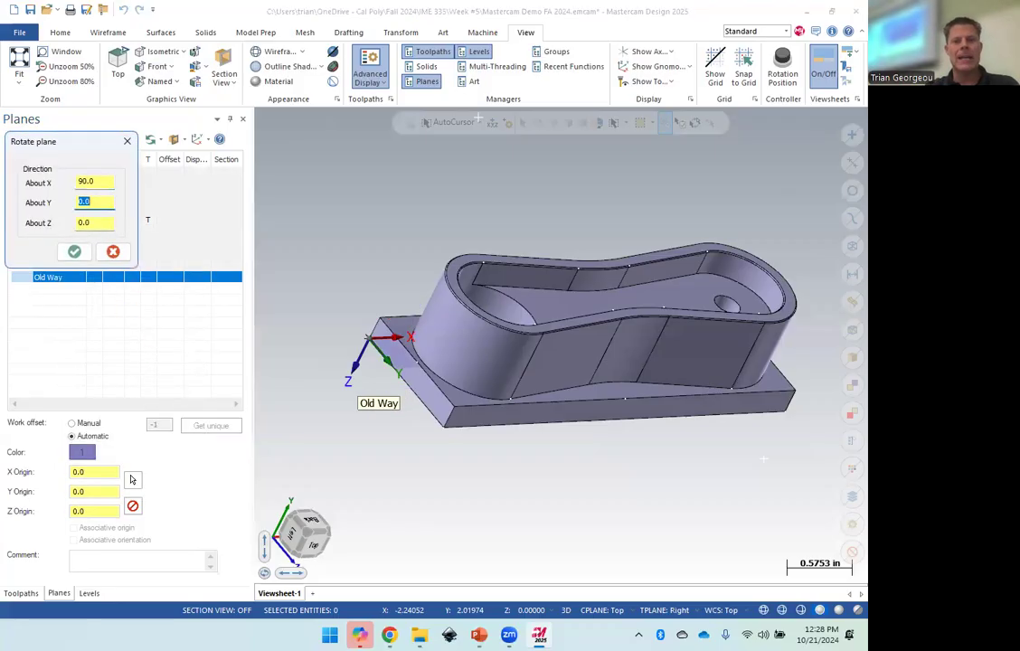
{"action": "left_click", "coordinate": [84, 182]}
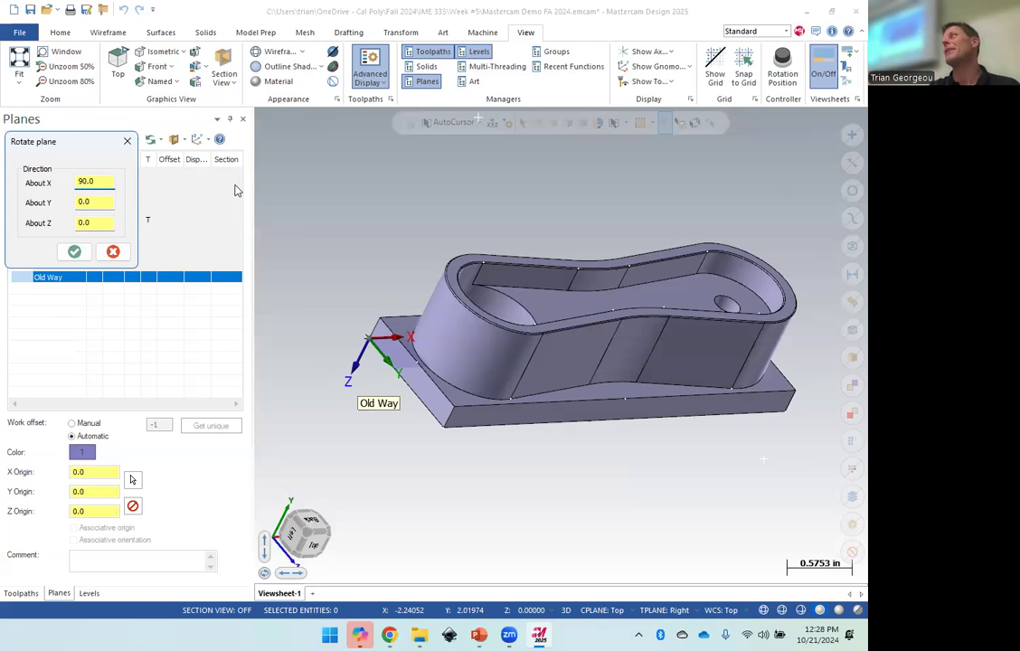
{"action": "type", "text": "-"}
{"action": "key", "text": "Tab"}
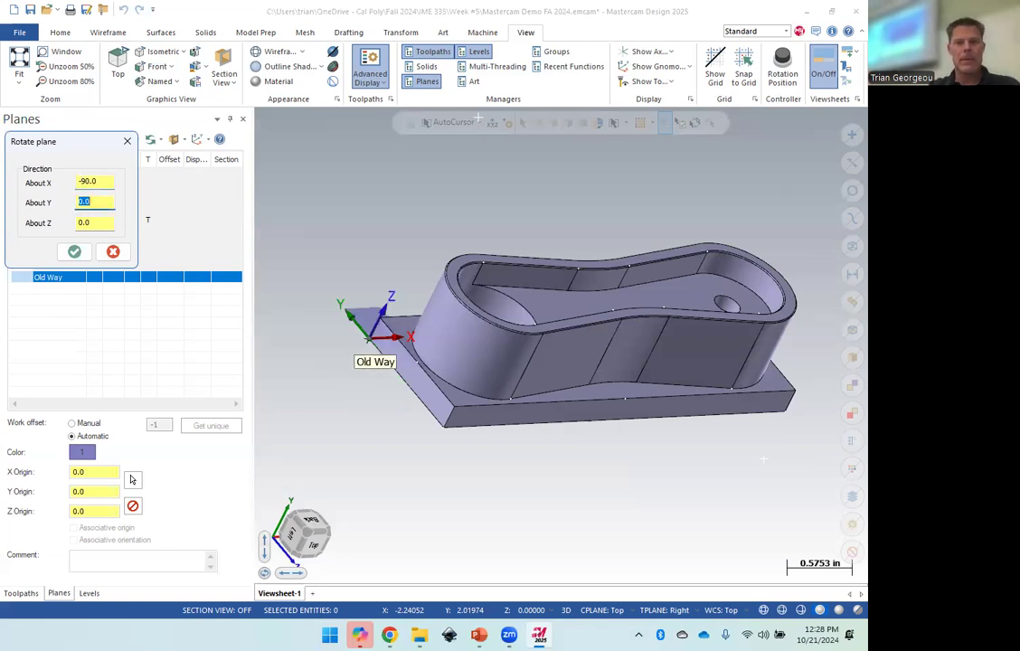
{"action": "left_click", "coordinate": [75, 252]}
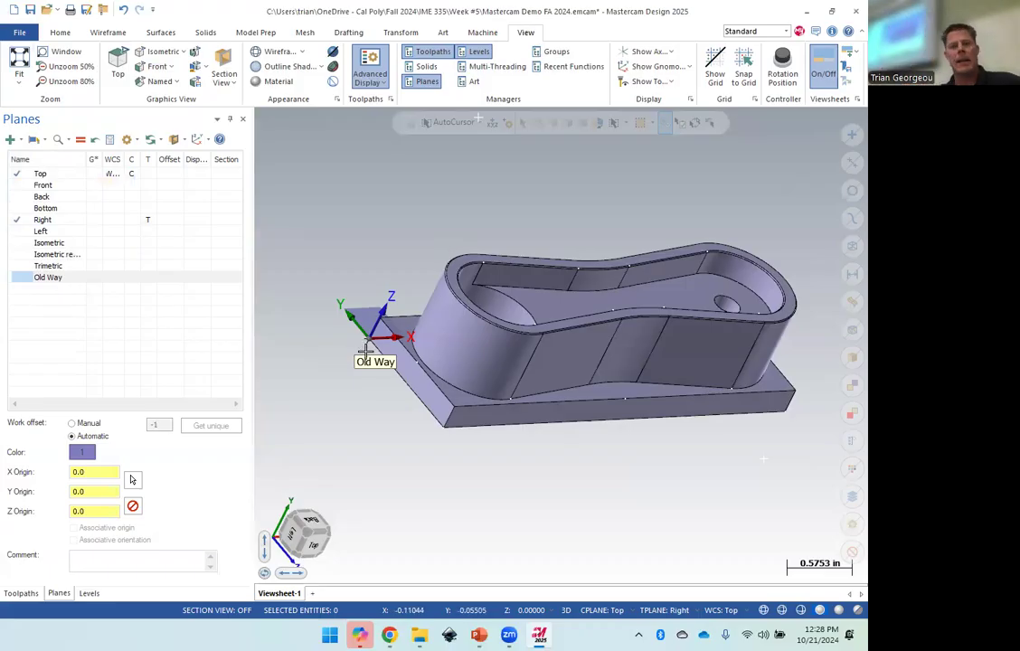
Place the Old Way plane's origin on the base plate's corner at X0 Y0 Z0 and associate it to the geometry.
{"action": "left_click", "coordinate": [132, 480]}
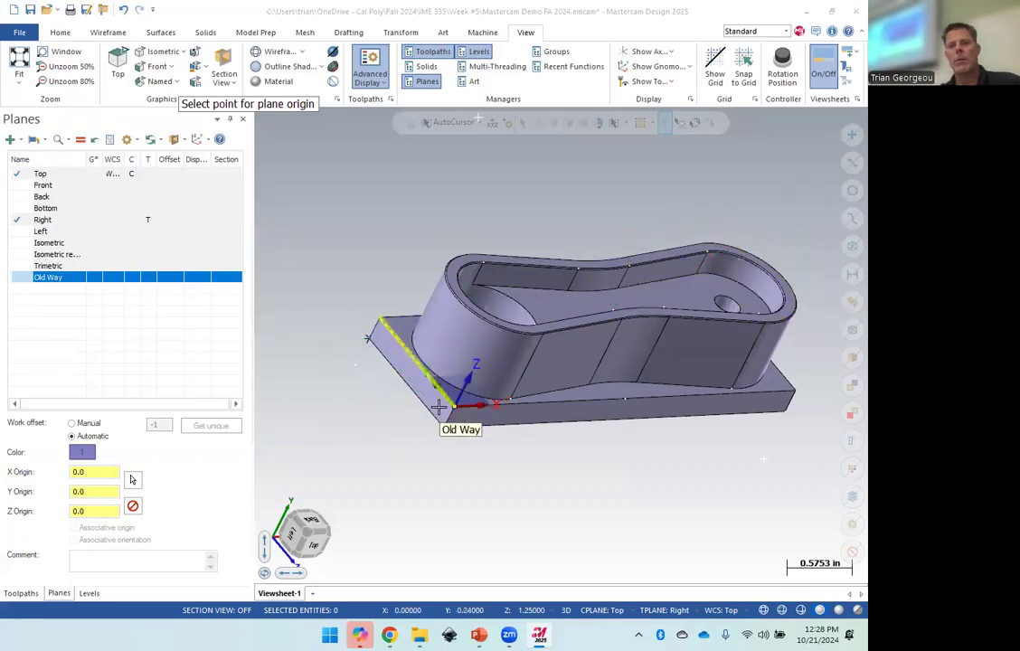
{"action": "left_click", "coordinate": [368, 341]}
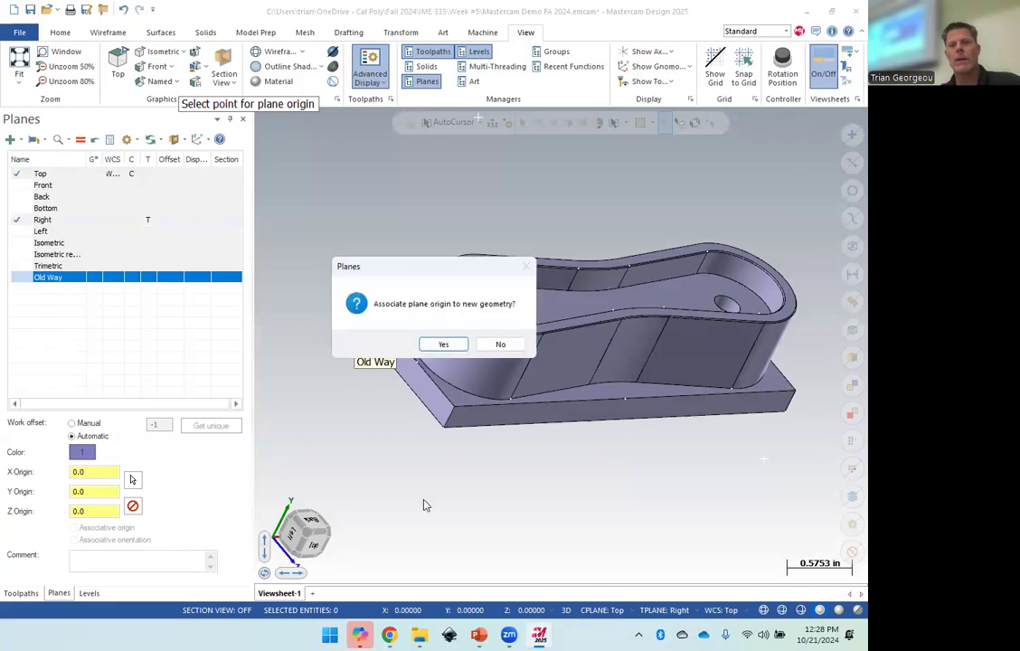
{"action": "left_click", "coordinate": [439, 345]}
{"action": "left_click", "coordinate": [98, 471]}
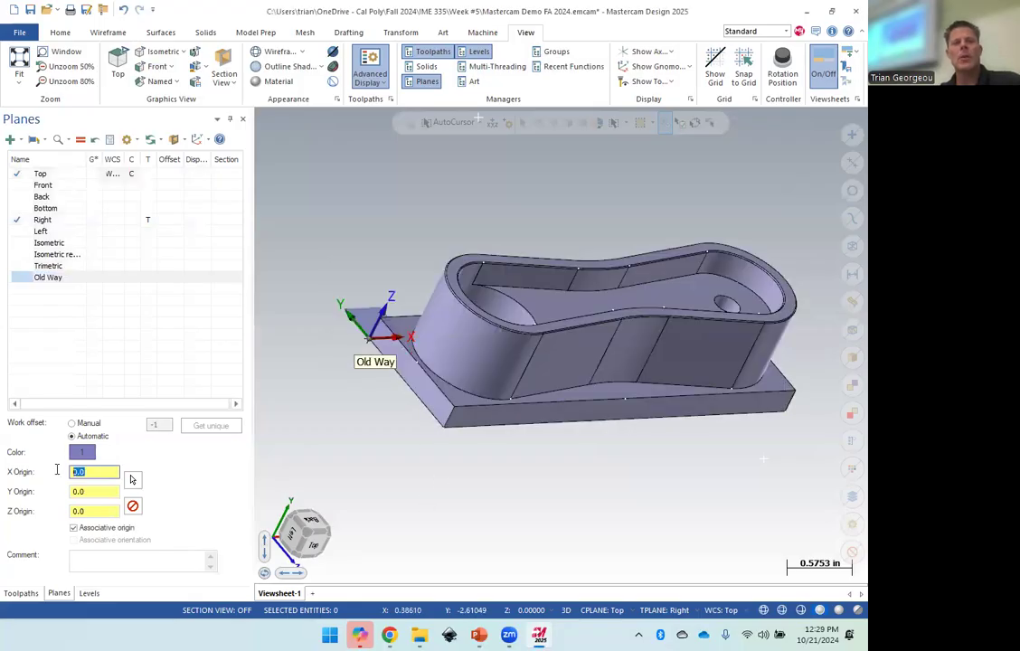
{"action": "left_click", "coordinate": [99, 492]}
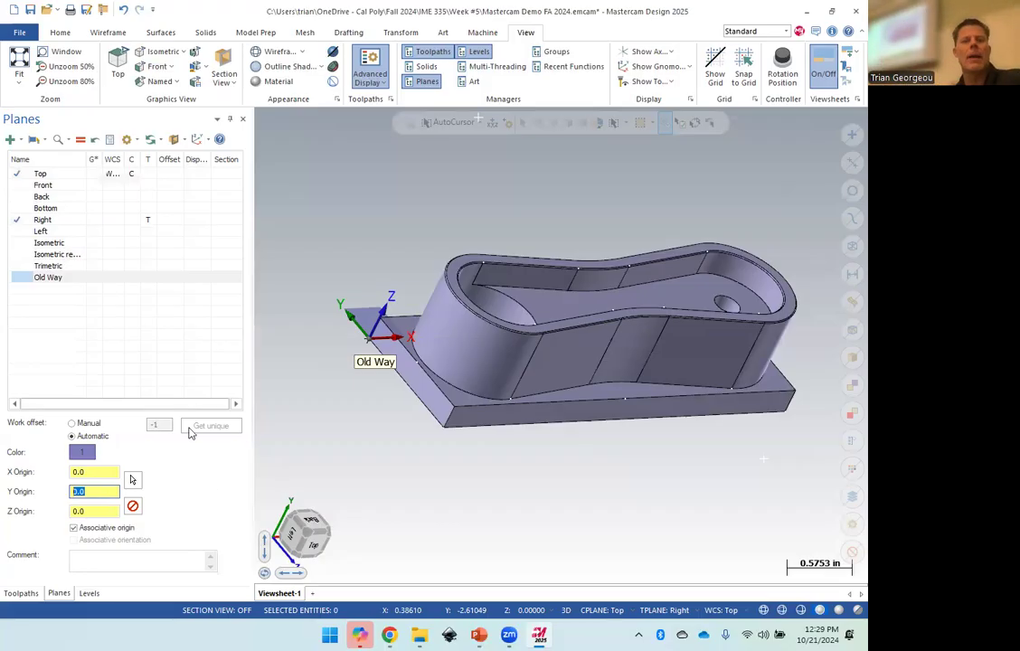
{"action": "left_click", "coordinate": [50, 278]}
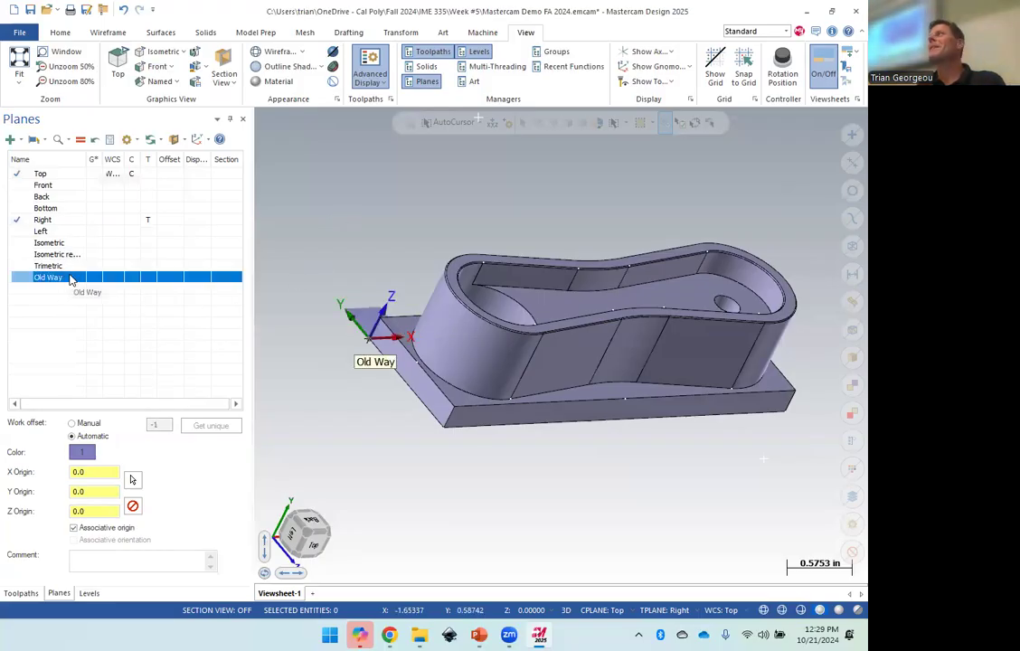
Create a dynamic plane at the base plate's origin corner and rotate it -90 degrees about its X axis.
{"action": "left_click", "coordinate": [18, 141]}
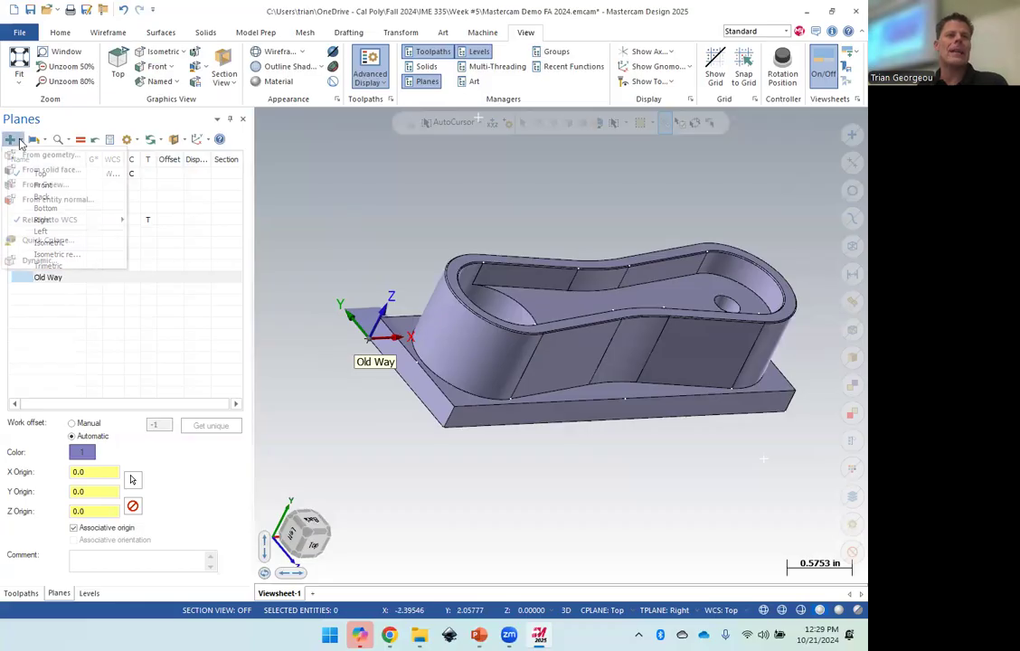
{"action": "left_click", "coordinate": [55, 263]}
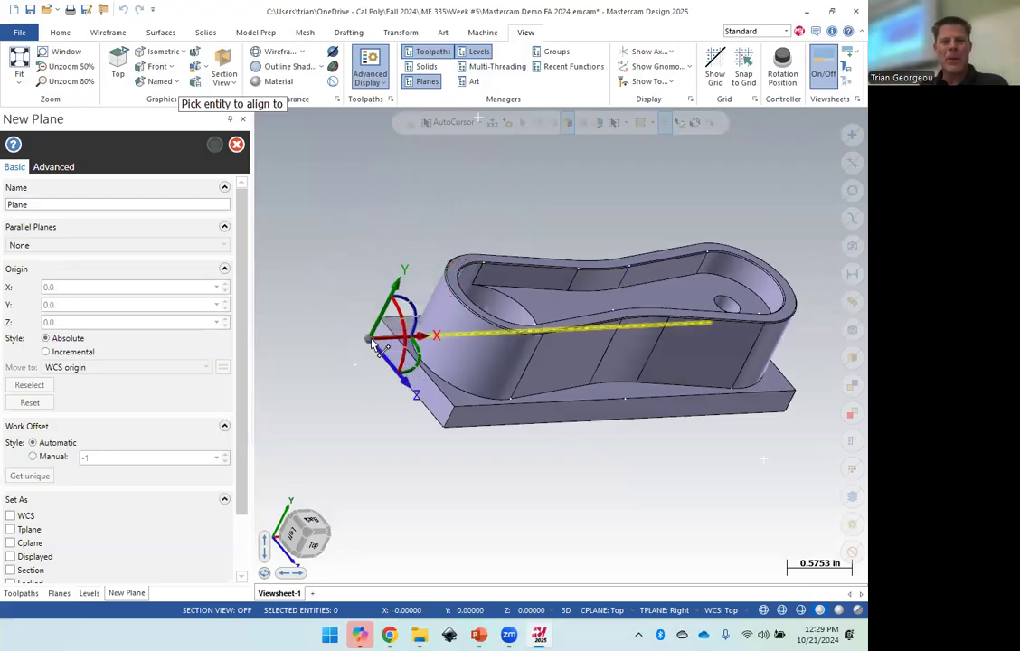
{"action": "left_click", "coordinate": [367, 339]}
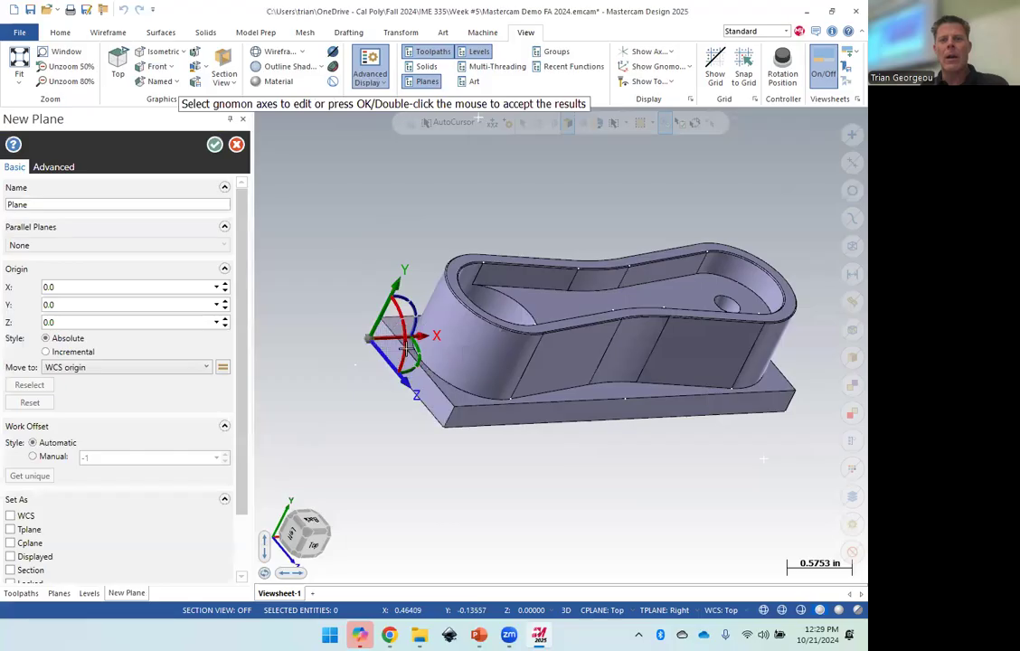
{"action": "left_click", "coordinate": [398, 314]}
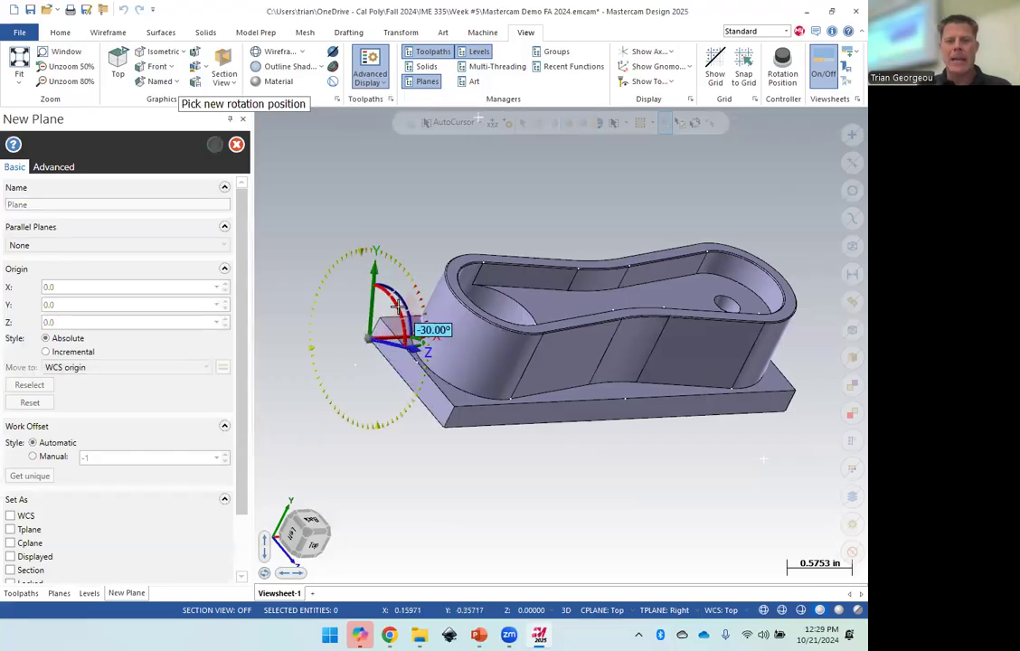
{"action": "type", "text": "-90"}
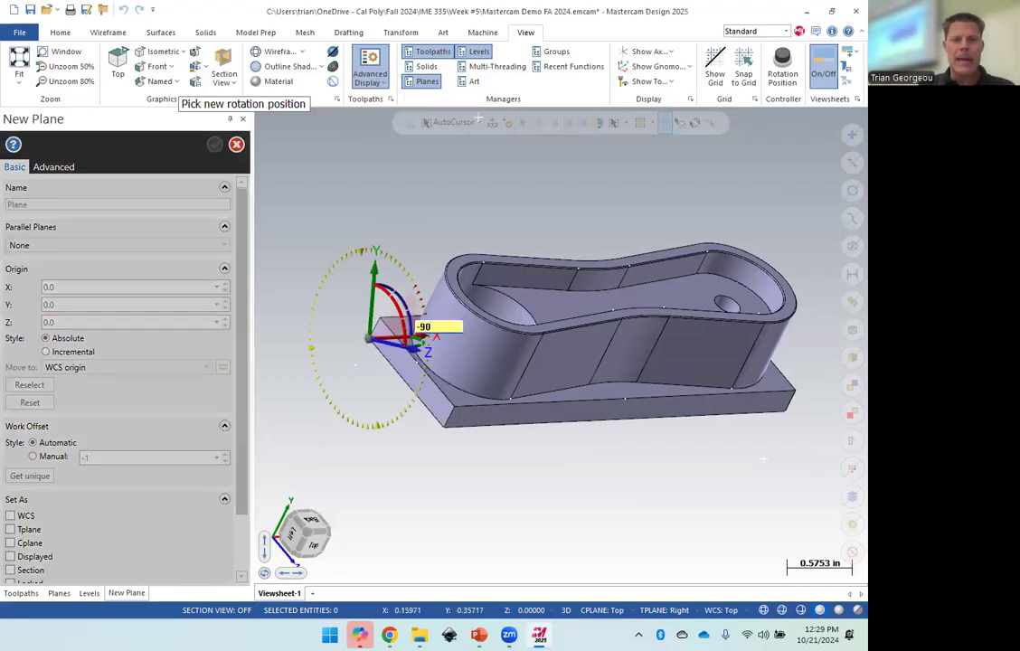
{"action": "key", "text": "Return"}
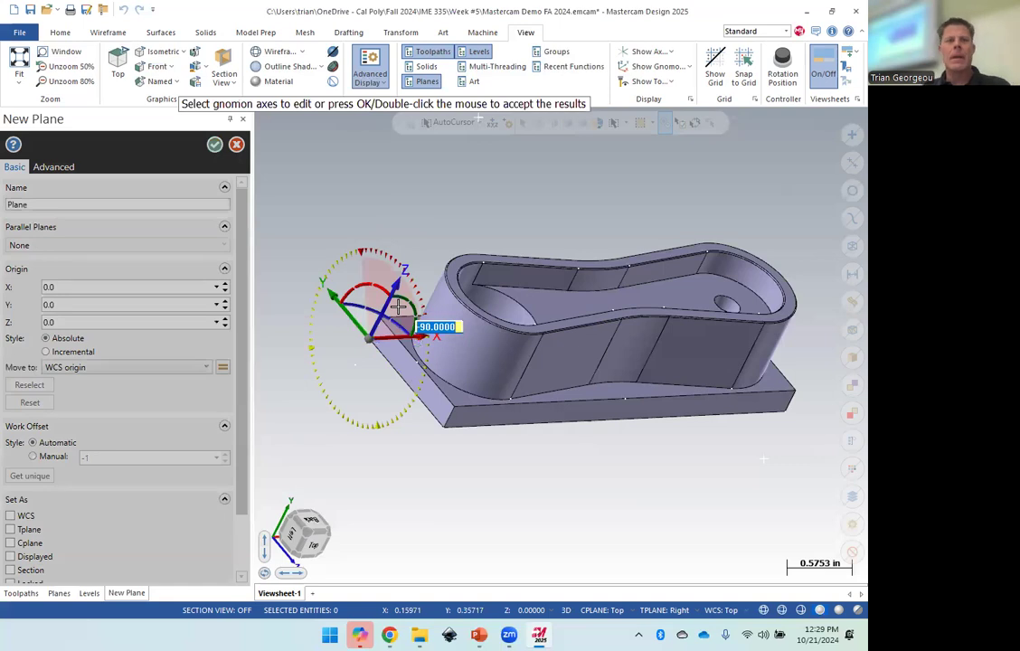
{"action": "left_click", "coordinate": [275, 190]}
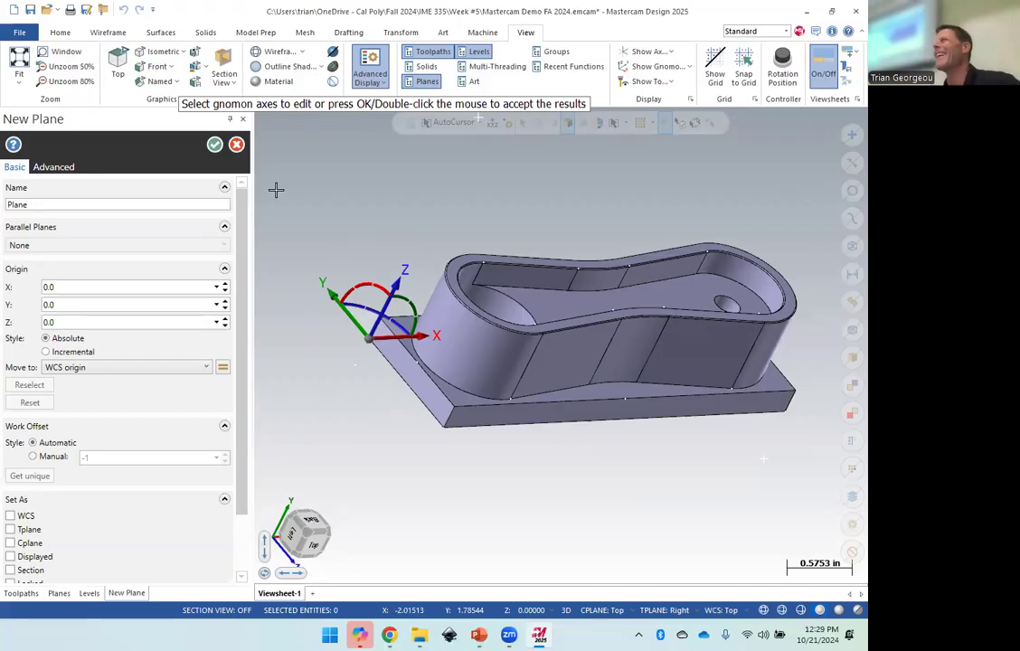
Name the new dynamic plane G54 WCS and accept it.
{"action": "left_click_drag", "start_coordinate": [40, 205], "coordinate": [3, 204]}
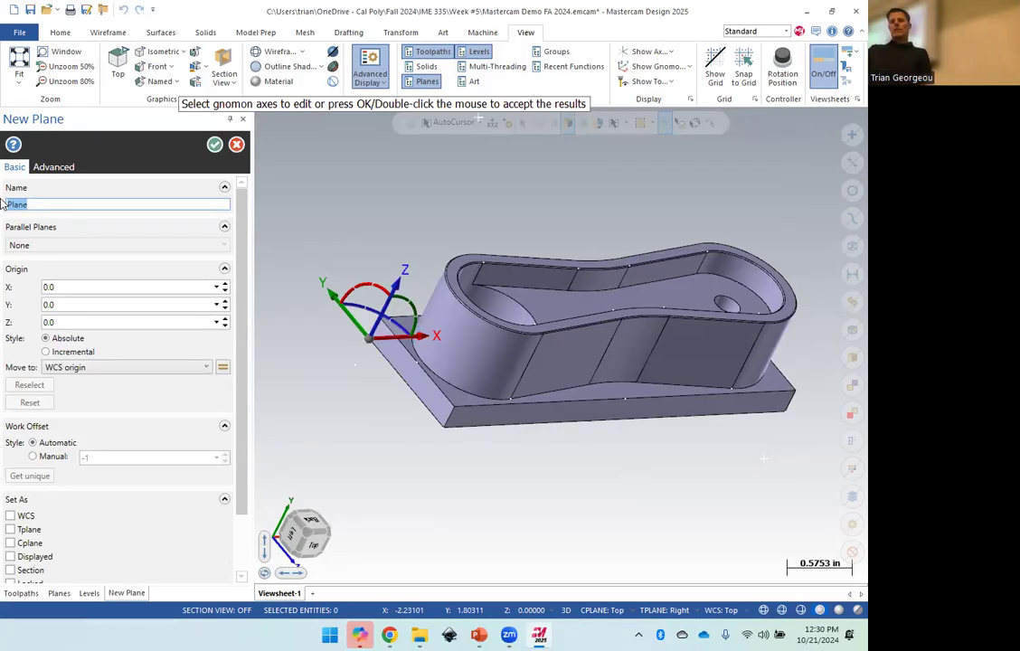
{"action": "type", "text": "G"}
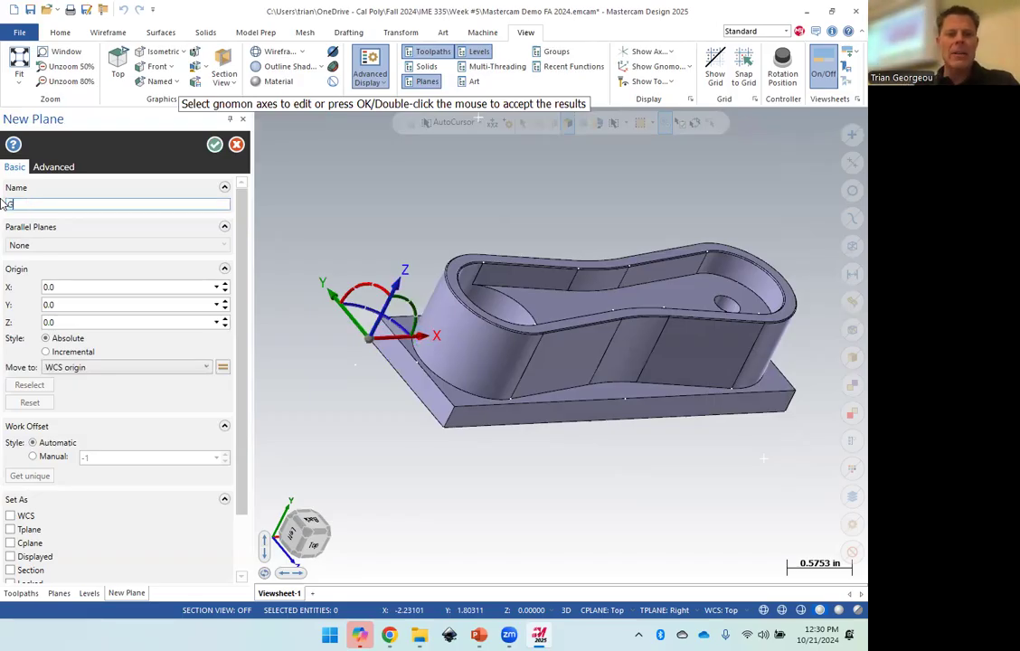
{"action": "type", "text": "54 WCS"}
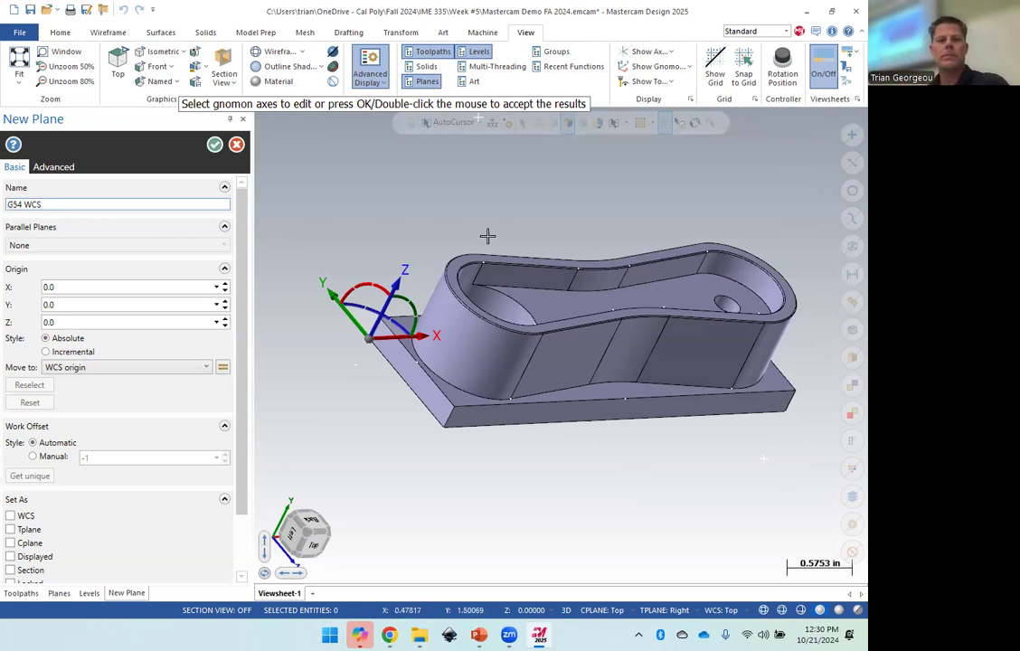
{"action": "left_click", "coordinate": [214, 144]}
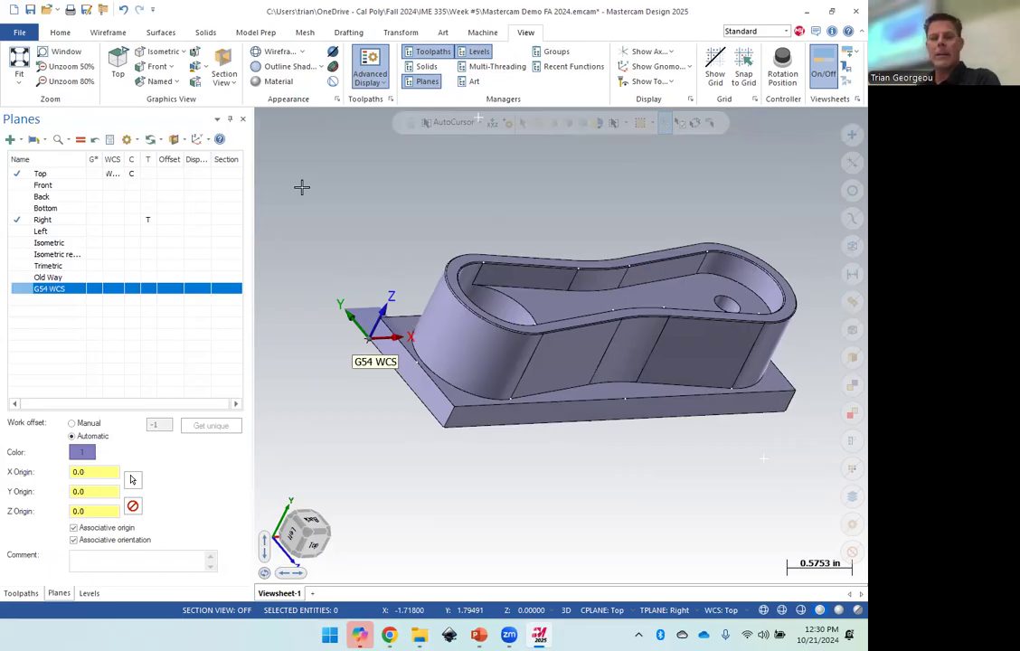
Switch to the IME 335 Lab #5 presentation in PowerPoint and review the two Setting your Work Coordinate System slides, 12 and 13.
{"action": "key", "text": "alt+Tab"}
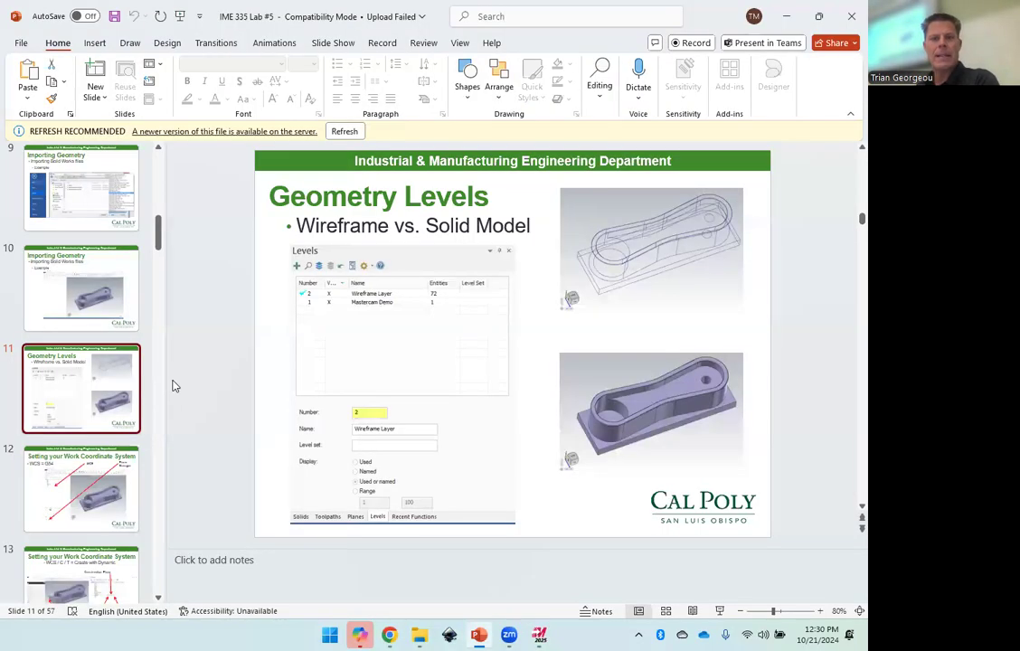
{"action": "scroll", "coordinate": [53, 417], "scroll_direction": "down", "scroll_amount": 1}
{"action": "left_click", "coordinate": [70, 429]}
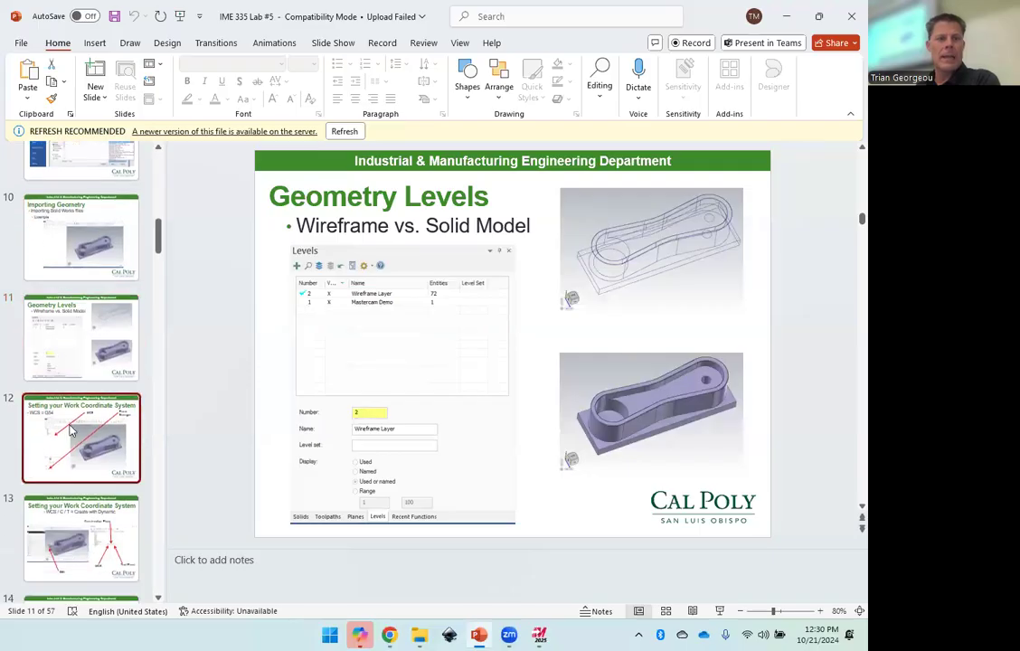
{"action": "key", "text": "Down"}
{"action": "key", "text": "Up"}
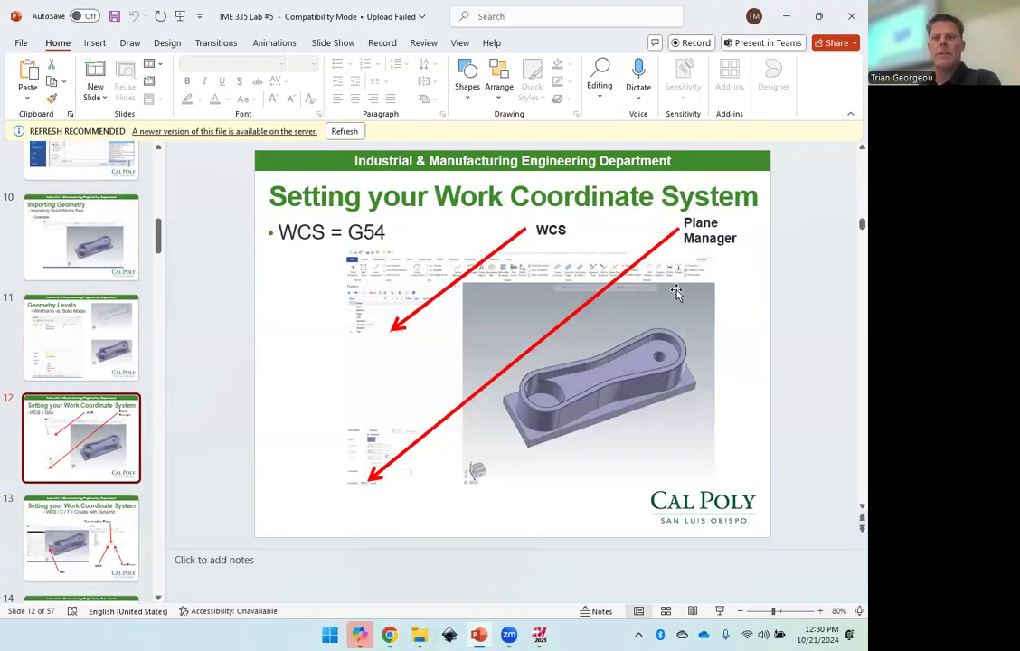
{"action": "left_click", "coordinate": [75, 530]}
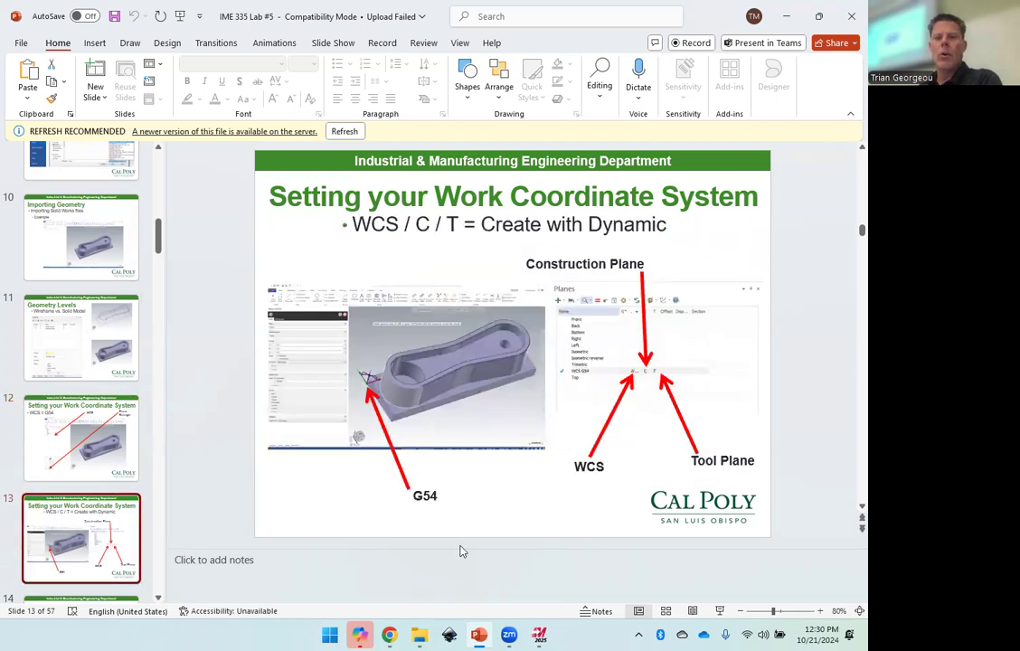
Switch back to Mastercam and assign the WCS, construction plane and tool plane to G54 WCS.
{"action": "left_click", "coordinate": [536, 635]}
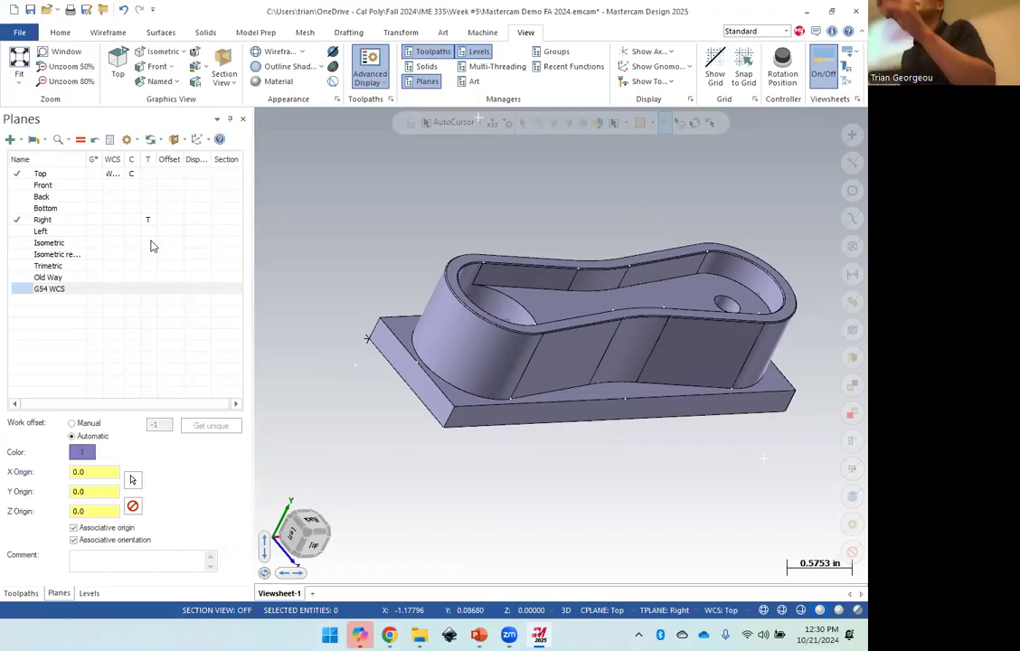
{"action": "left_click", "coordinate": [110, 289]}
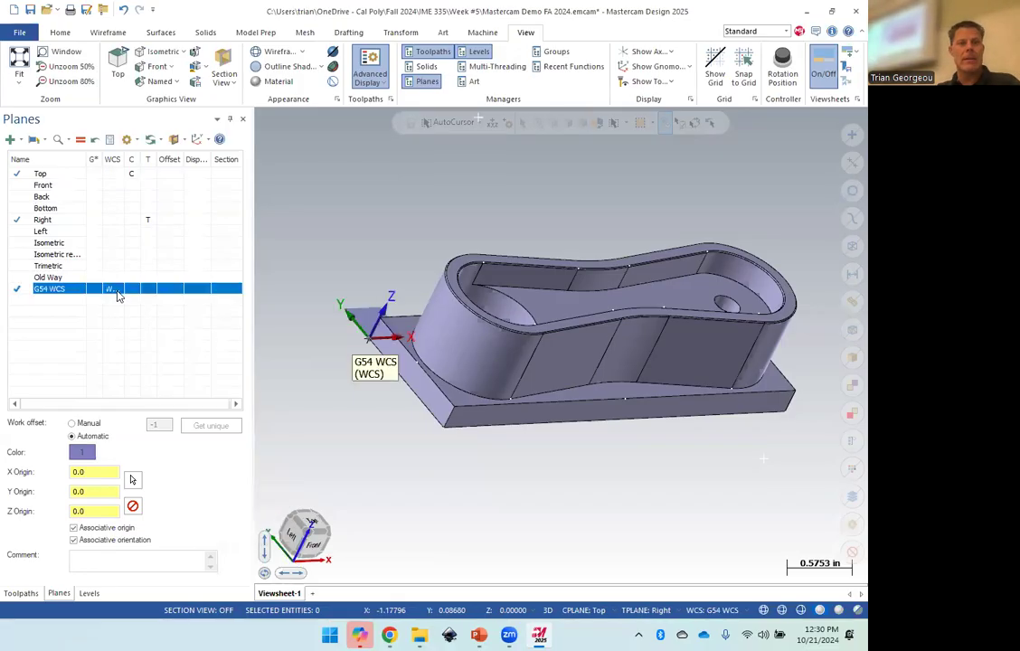
{"action": "left_click", "coordinate": [134, 288]}
{"action": "left_click", "coordinate": [151, 290]}
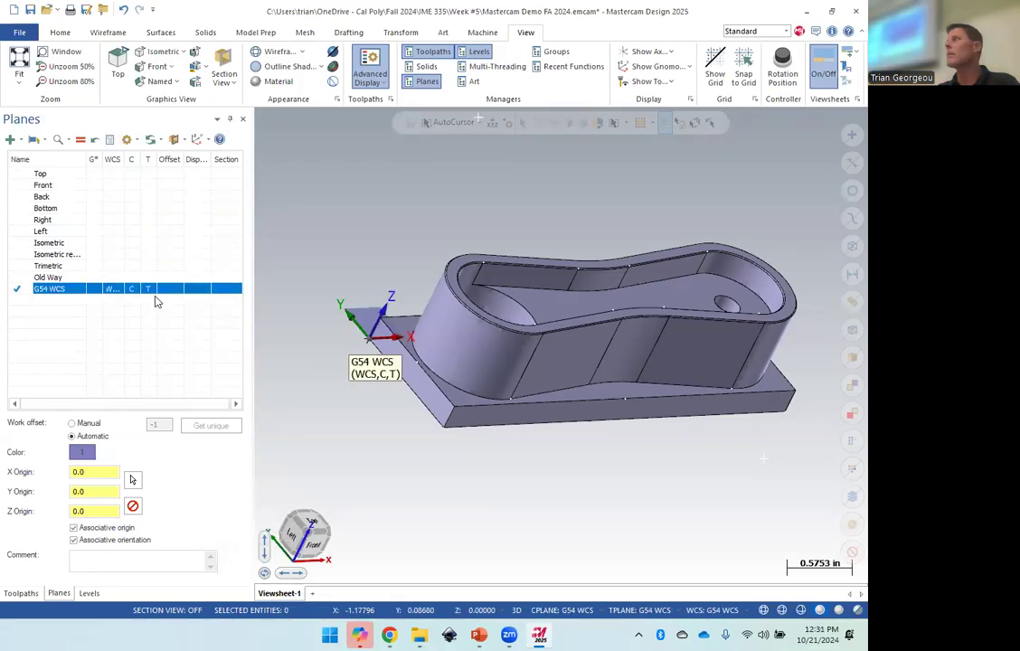
Try setting the WCS, construction and tool planes together to Isometric, and return all three to G54 WCS.
{"action": "left_click", "coordinate": [103, 243]}
{"action": "left_click", "coordinate": [78, 137]}
{"action": "left_click", "coordinate": [106, 289]}
{"action": "left_click", "coordinate": [78, 139]}
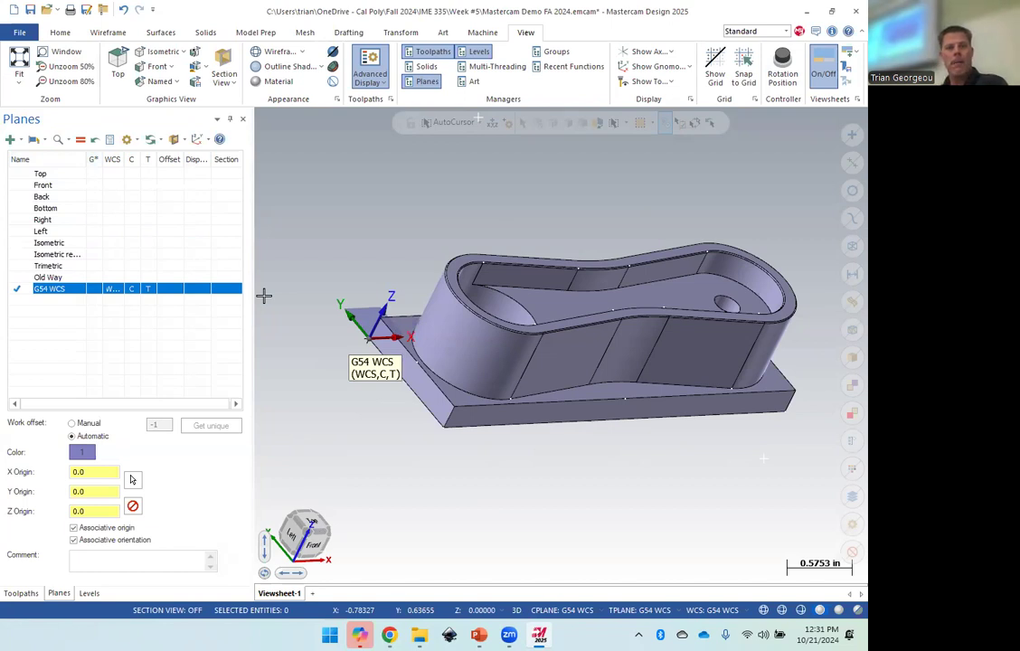
Set the WCS, construction plane and tool plane together to the Old Way plane.
{"action": "left_click", "coordinate": [45, 277]}
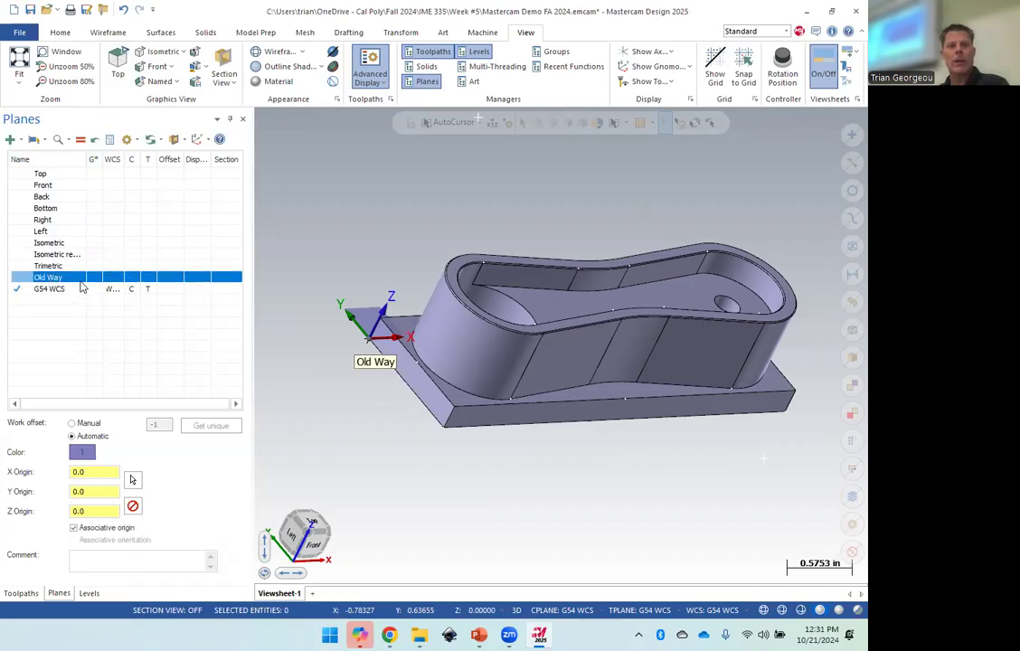
{"action": "left_click", "coordinate": [80, 139]}
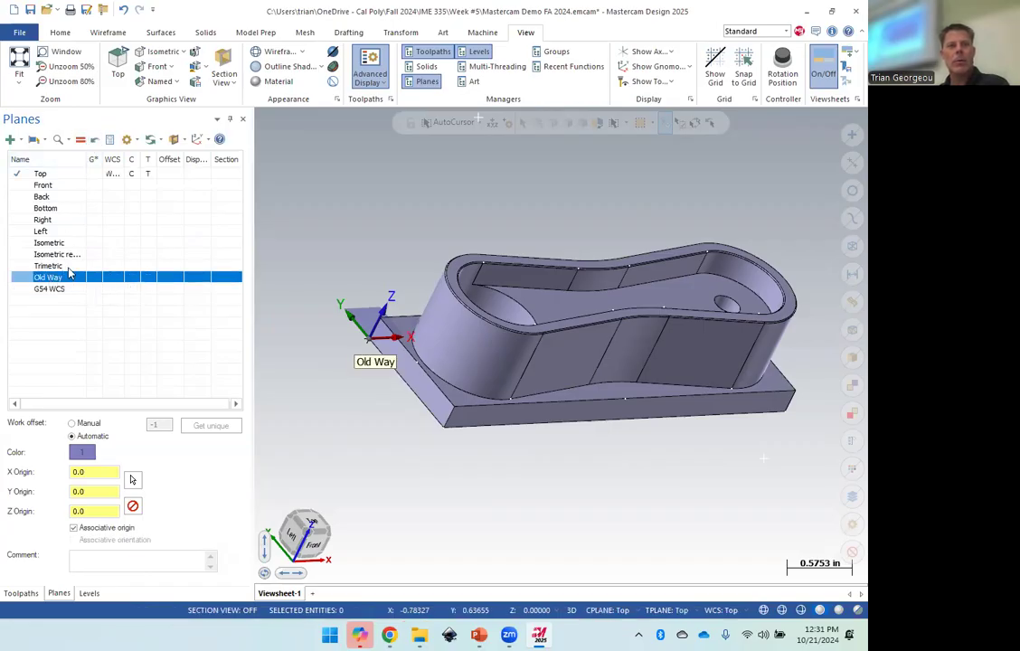
{"action": "left_click", "coordinate": [41, 174]}
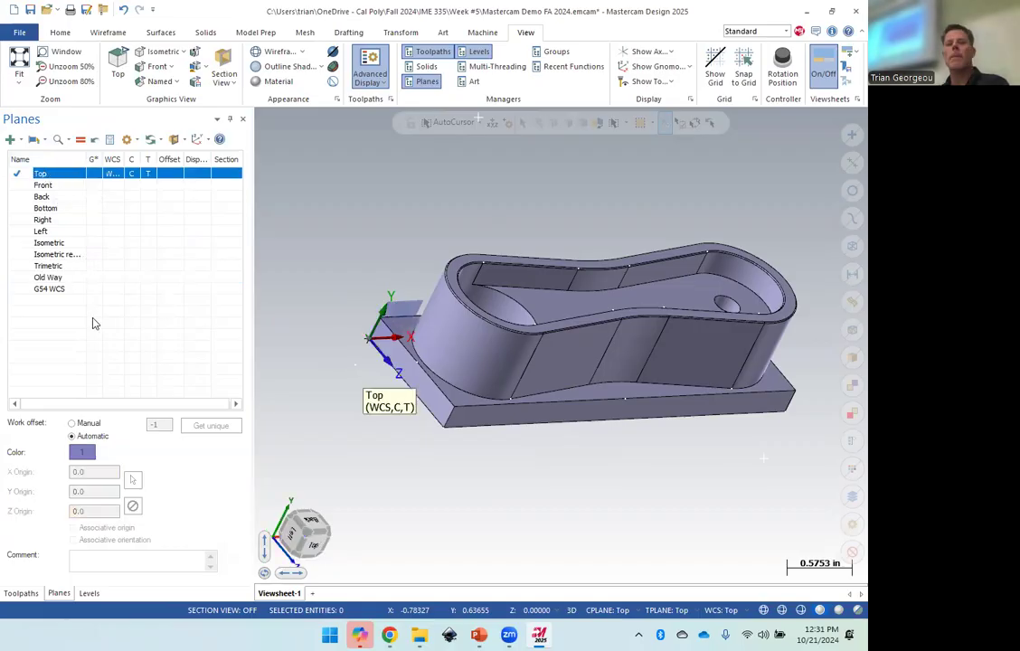
{"action": "left_click", "coordinate": [50, 277]}
{"action": "left_click", "coordinate": [81, 139]}
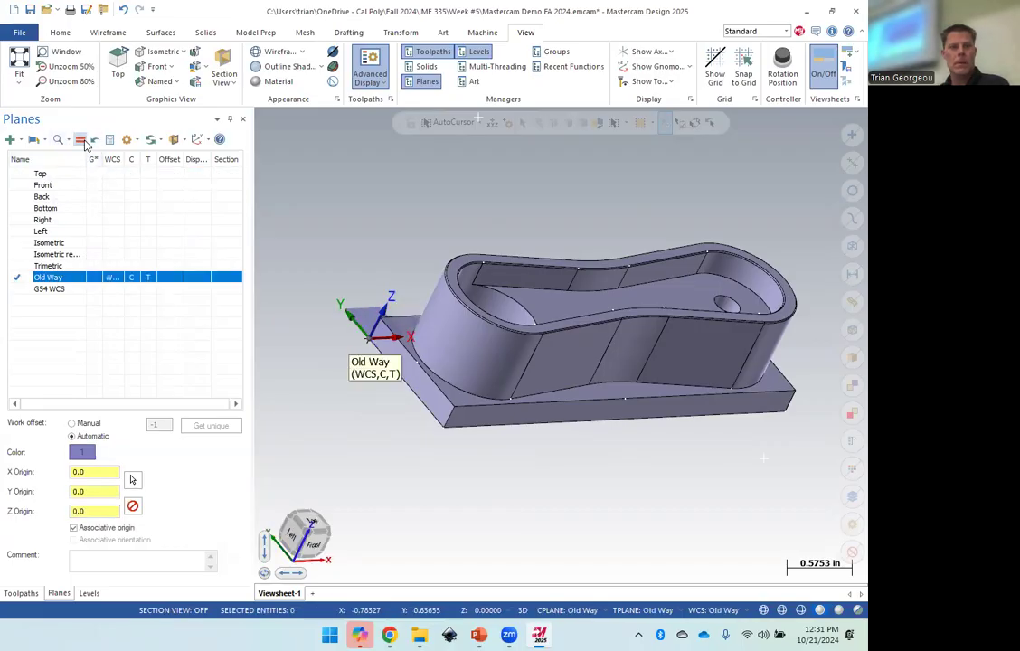
Set the WCS, construction plane and tool plane together back to the G54 WCS plane.
{"action": "left_click", "coordinate": [89, 290]}
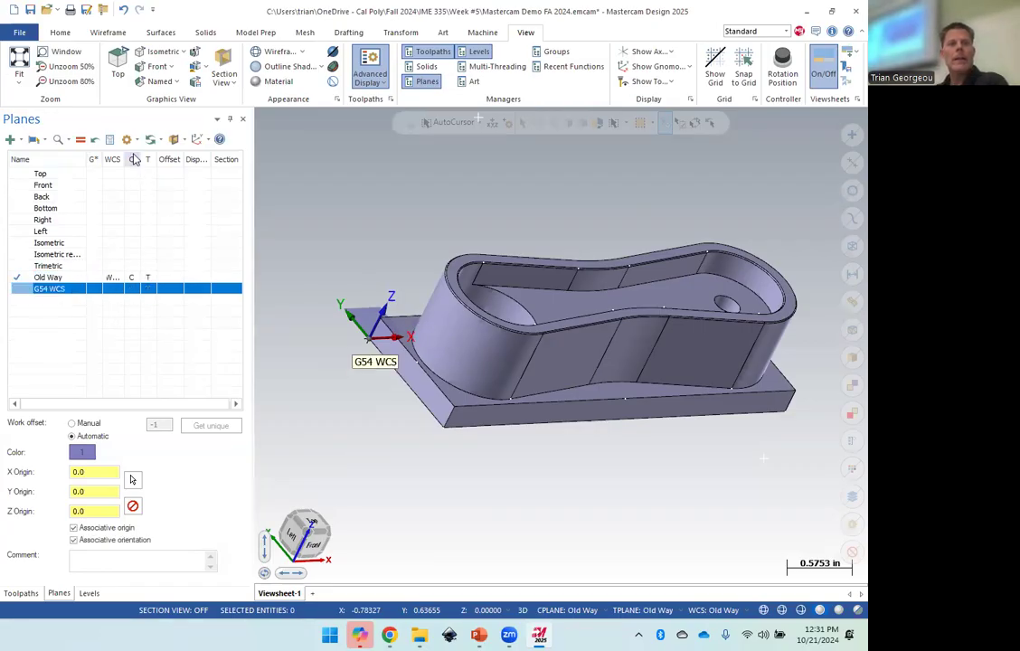
{"action": "left_click", "coordinate": [79, 139]}
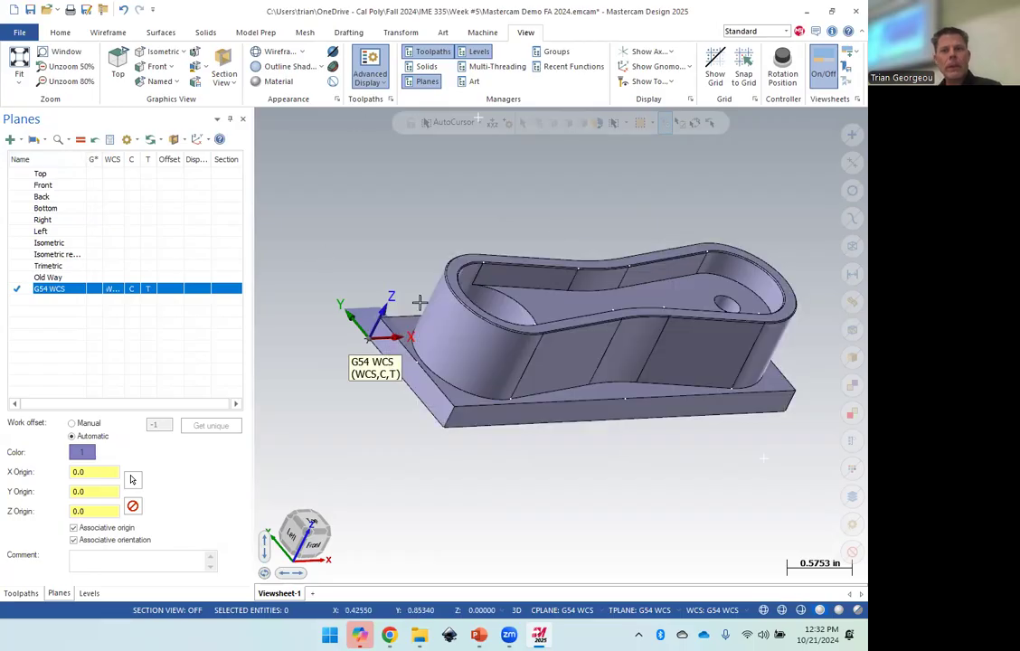
{"action": "scroll", "coordinate": [398, 291], "scroll_direction": "up", "scroll_amount": 1}
{"action": "scroll", "coordinate": [538, 355], "scroll_direction": "up", "scroll_amount": 3}
{"action": "scroll", "coordinate": [516, 348], "scroll_direction": "down", "scroll_amount": 5}
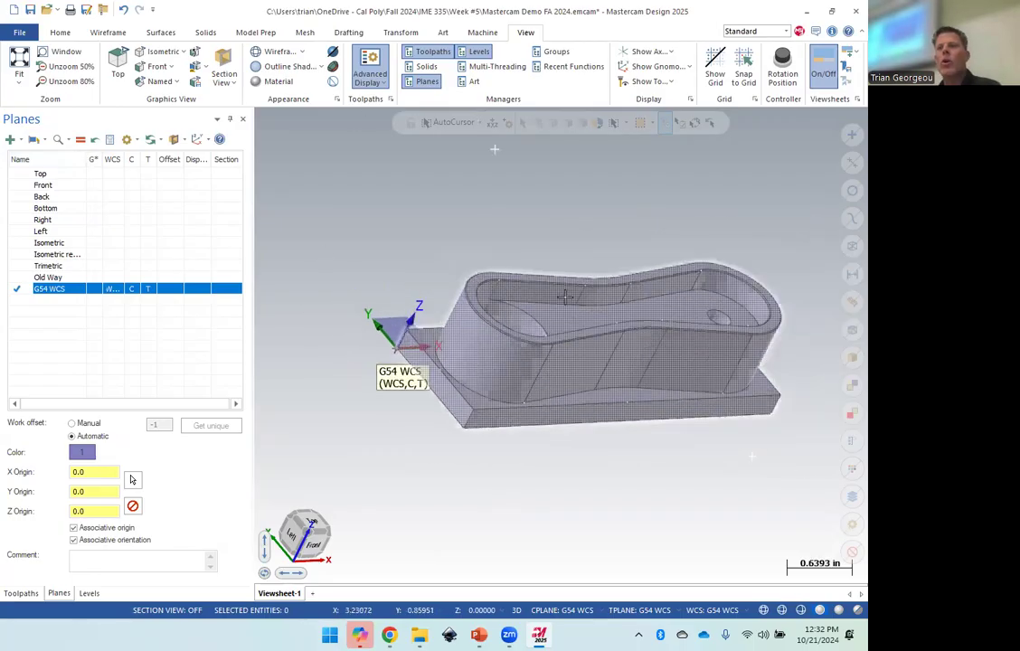
{"action": "middle_click_drag", "start_coordinate": [601, 348], "coordinate": [506, 398]}
{"action": "left_click", "coordinate": [78, 290]}
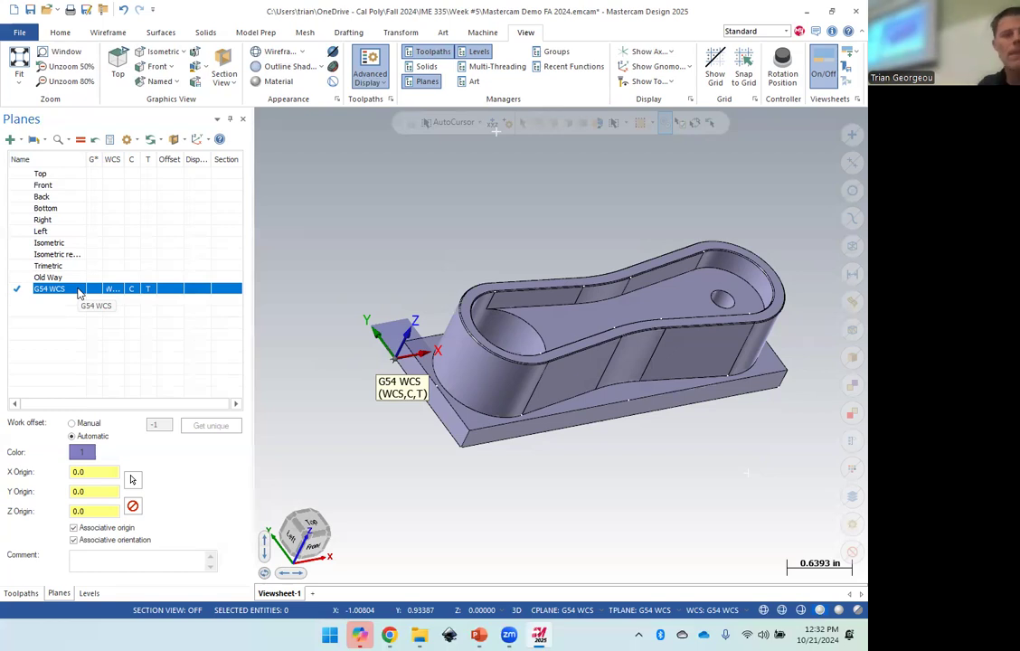
Make level 50000 Hidden Entities the active level and hide the Cut-Extrude2 level to view the sketch geometry on its own.
{"action": "left_click", "coordinate": [89, 594]}
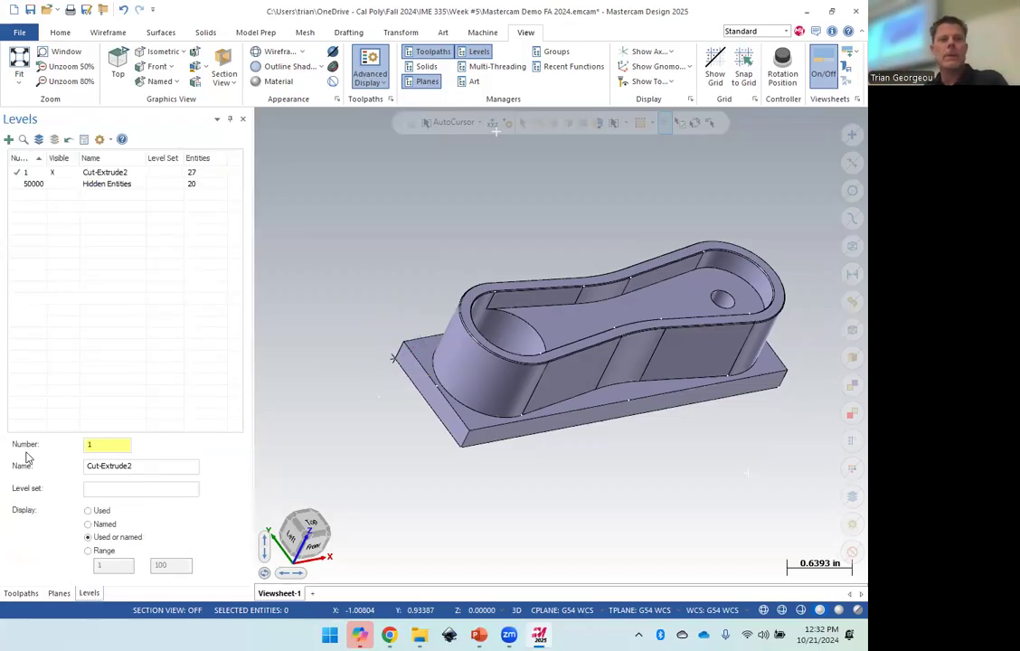
{"action": "left_click", "coordinate": [138, 184]}
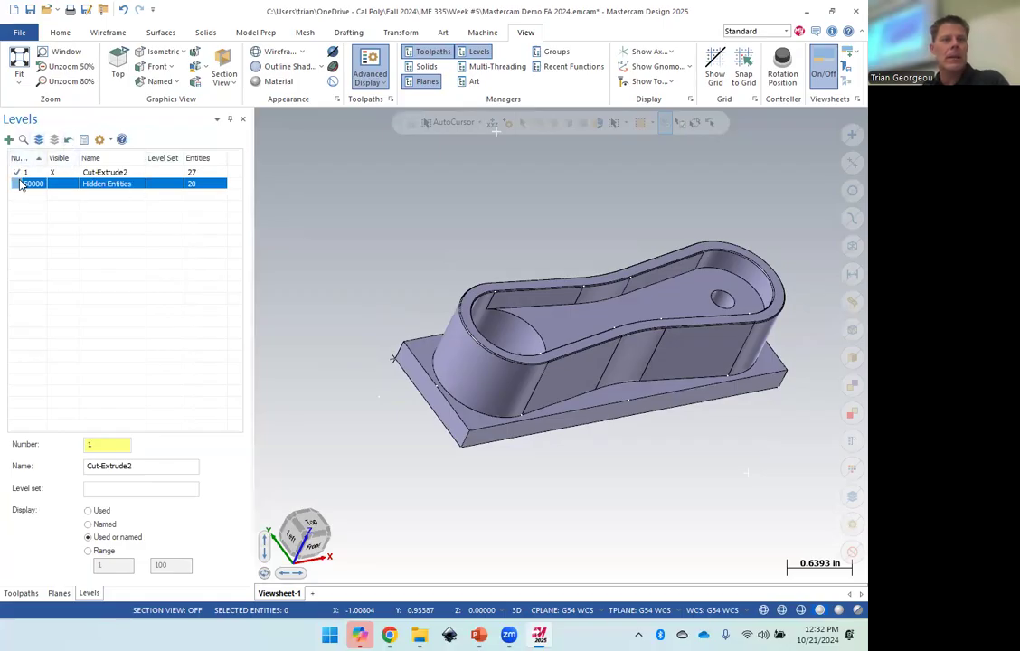
{"action": "left_click", "coordinate": [52, 185]}
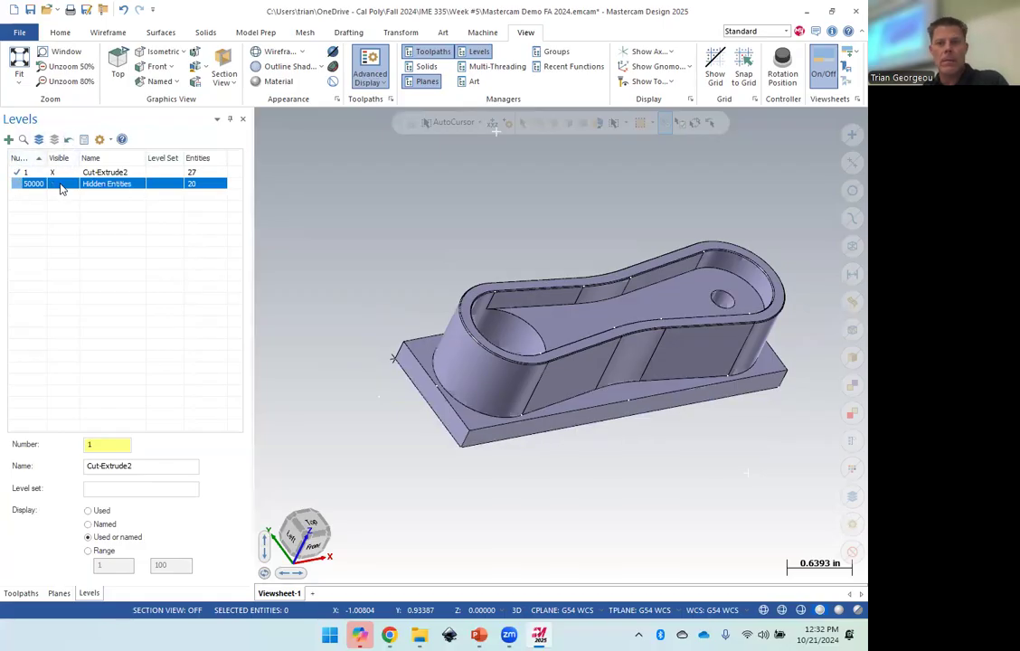
{"action": "left_click", "coordinate": [16, 183]}
{"action": "left_click", "coordinate": [52, 173]}
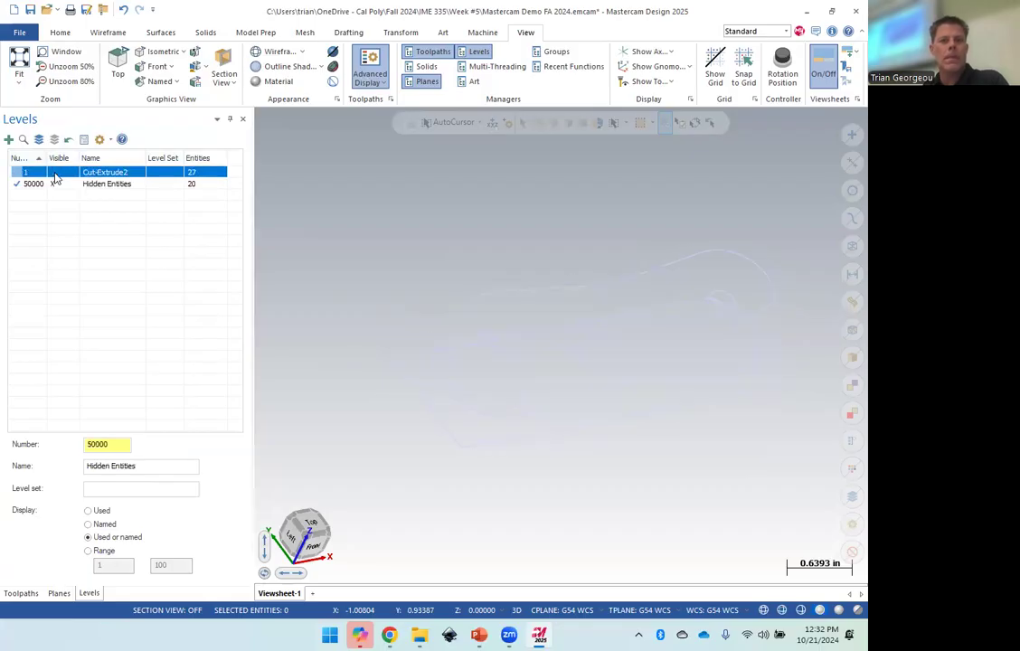
{"action": "middle_click_drag", "start_coordinate": [615, 439], "coordinate": [662, 333]}
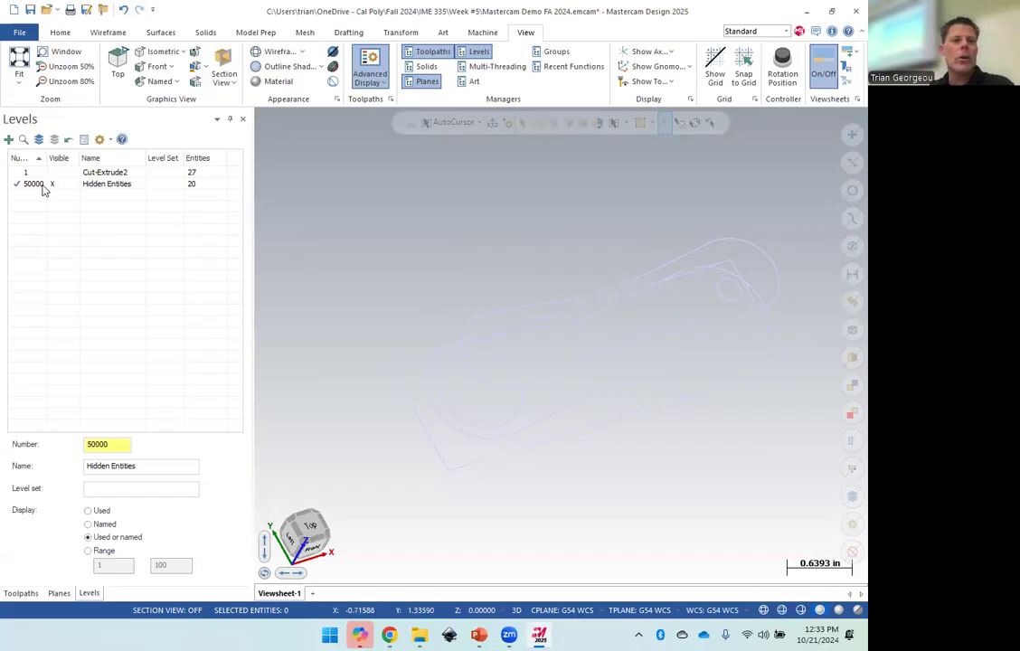
Create level 2 as the active level and name it Wireframe.
{"action": "left_click_drag", "start_coordinate": [117, 444], "coordinate": [57, 438]}
{"action": "type", "text": "2"}
{"action": "key", "text": "Return"}
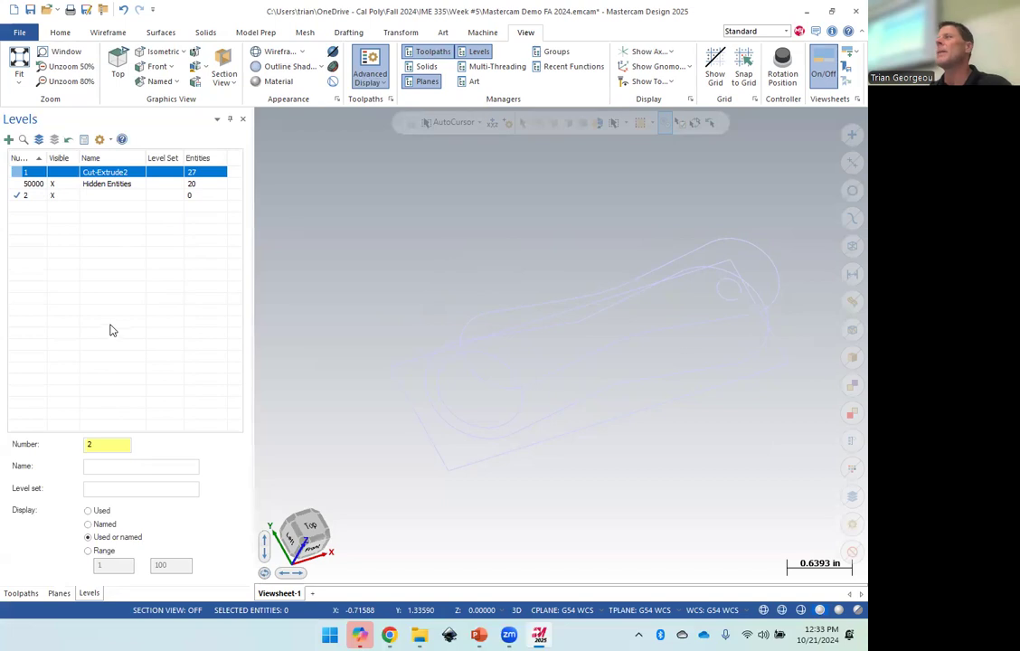
{"action": "double_click", "coordinate": [93, 195]}
{"action": "type", "text": "Wirefram"}
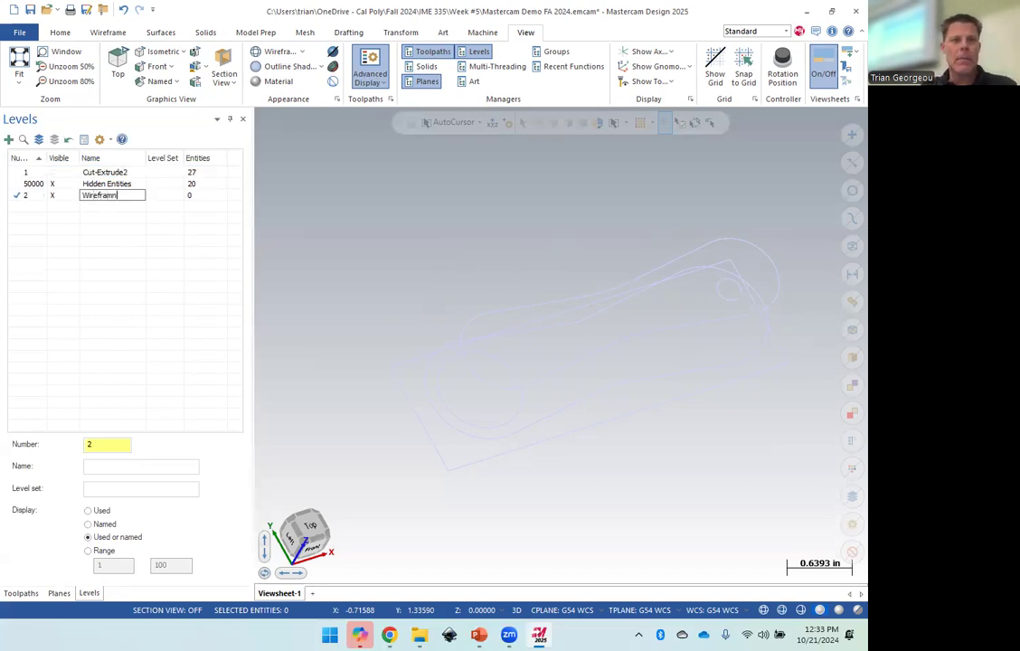
{"action": "type", "text": "e"}
{"action": "key", "text": "Return"}
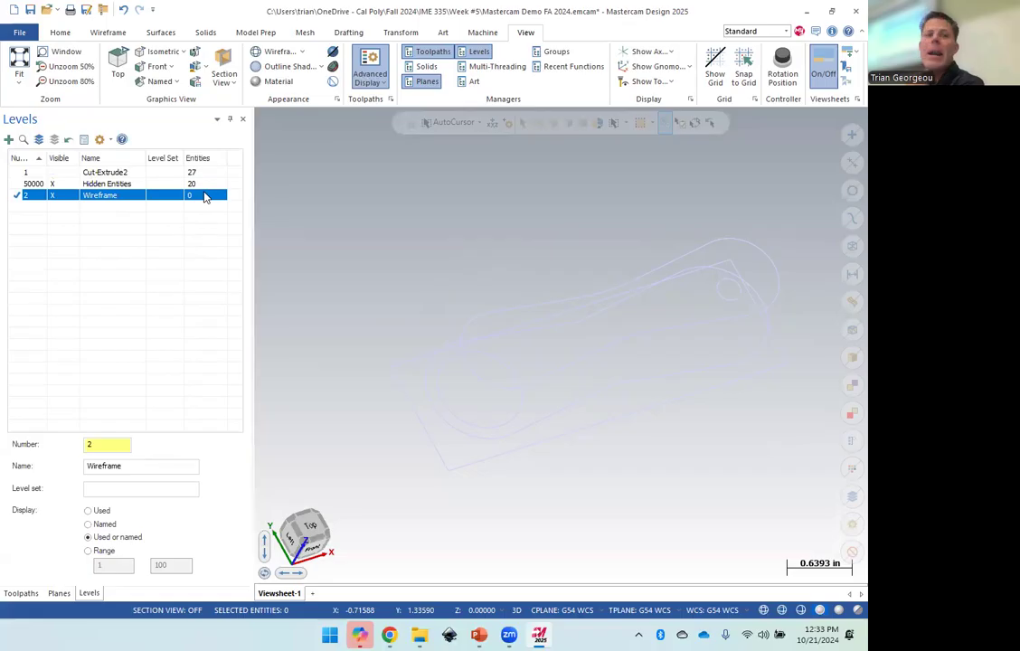
Toggle the level visibility so that Cut-Extrude2 is shown and Hidden Entities is hidden.
{"action": "left_click", "coordinate": [54, 172]}
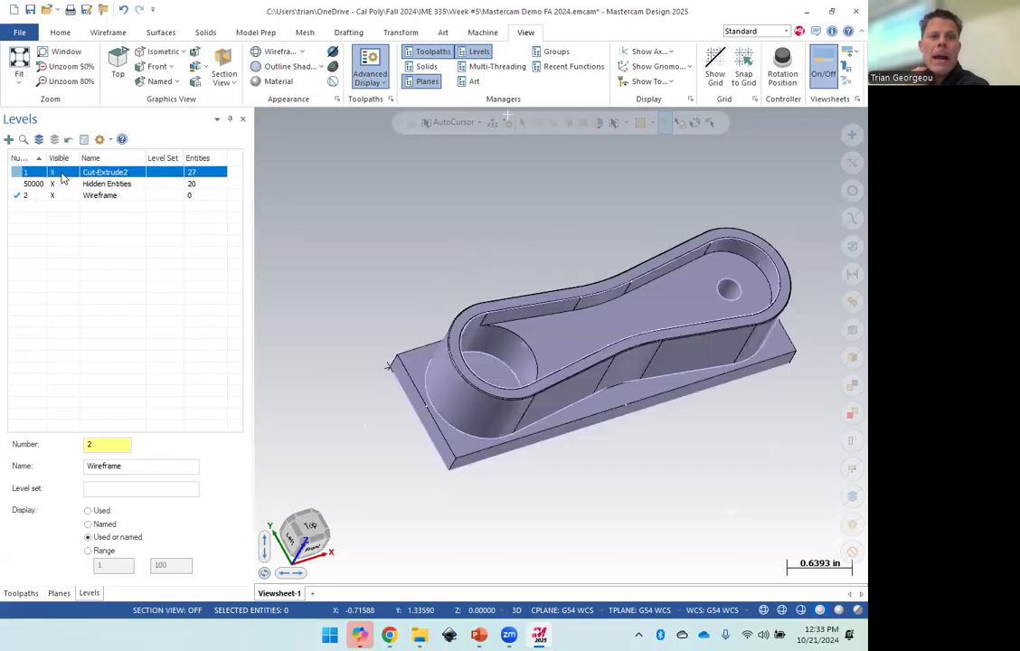
{"action": "left_click", "coordinate": [60, 184]}
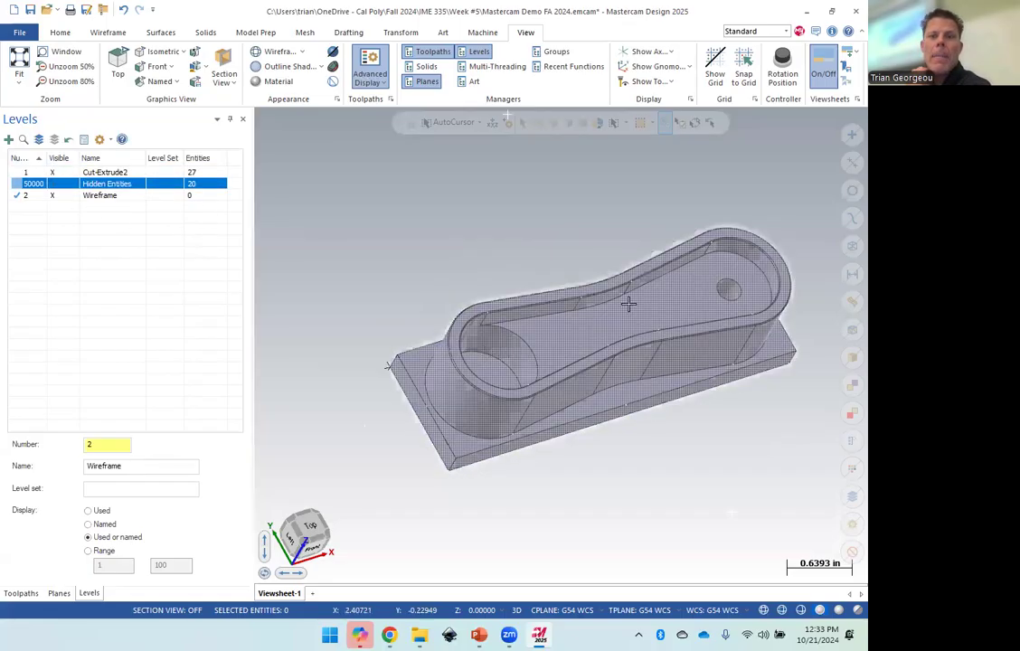
{"action": "left_click", "coordinate": [53, 173]}
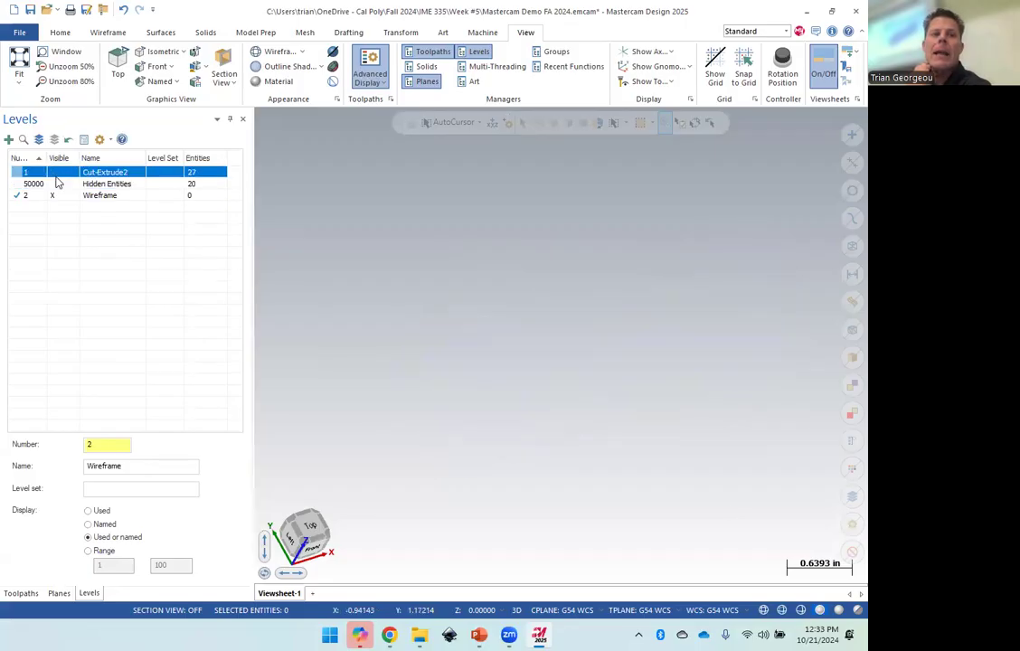
{"action": "left_click", "coordinate": [54, 183]}
{"action": "left_click", "coordinate": [53, 171]}
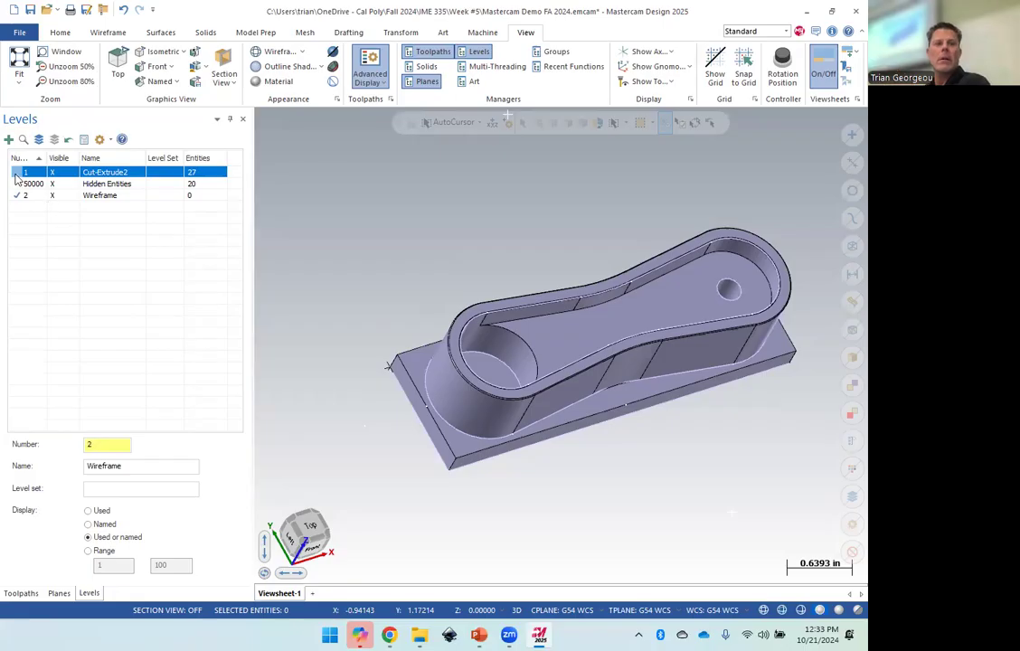
{"action": "left_click", "coordinate": [56, 183]}
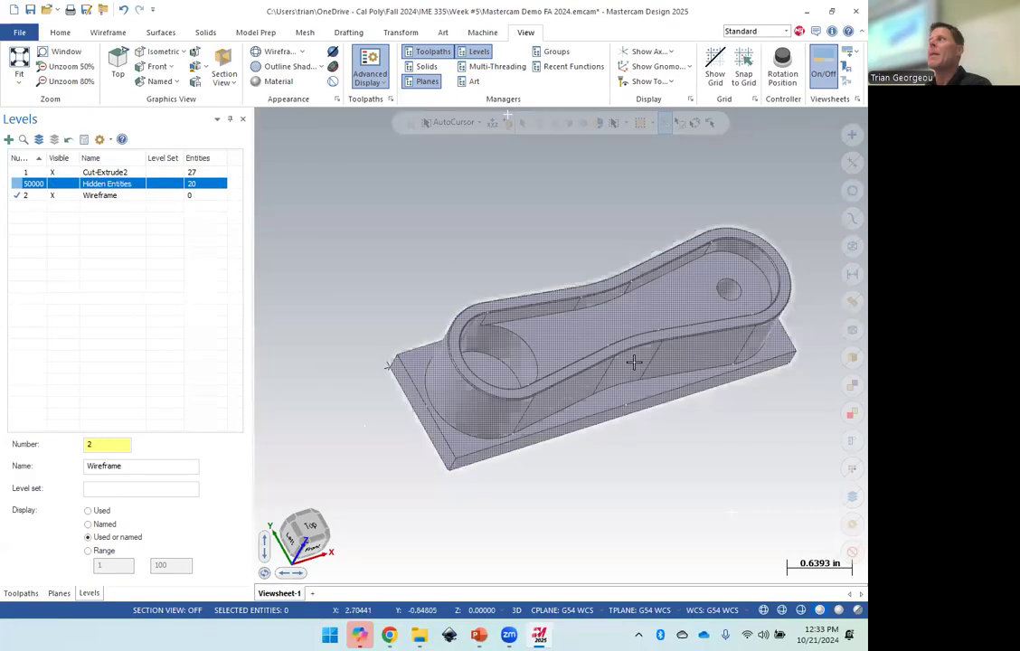
Try creating curves on all edges of the entire solid body on the Wireframe level.
{"action": "left_click", "coordinate": [104, 34]}
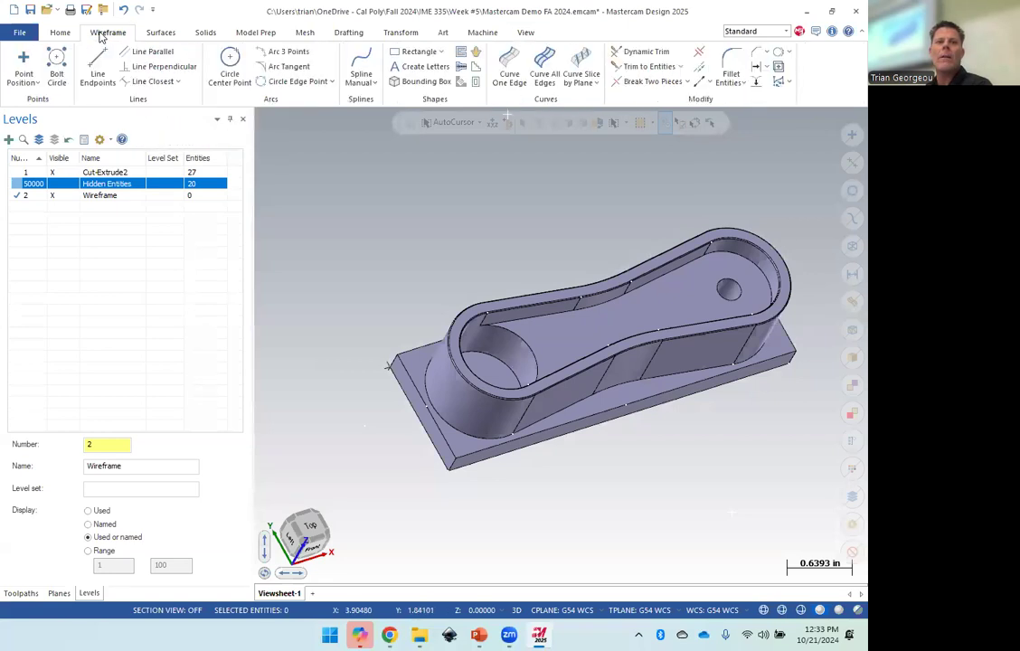
{"action": "left_click", "coordinate": [544, 68]}
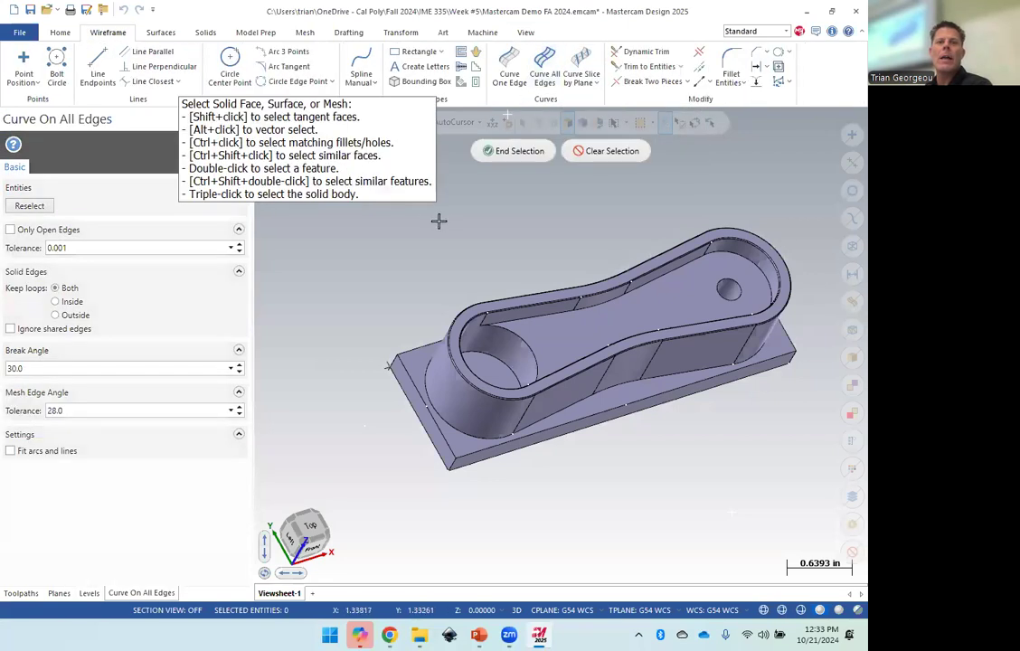
{"action": "left_click_drag", "start_coordinate": [813, 484], "coordinate": [344, 218]}
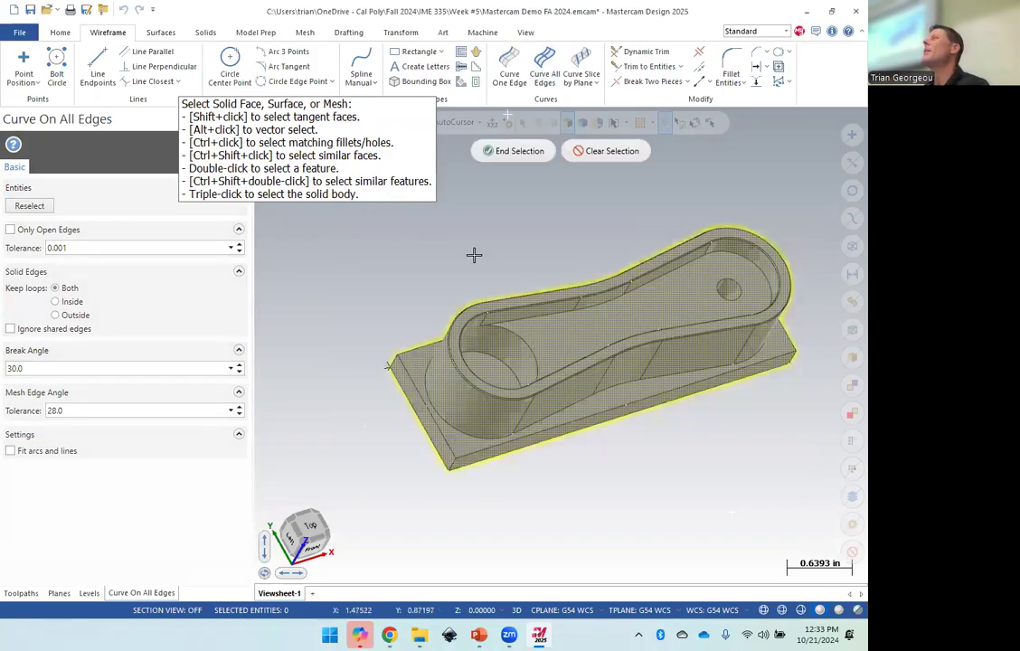
{"action": "left_click", "coordinate": [511, 151]}
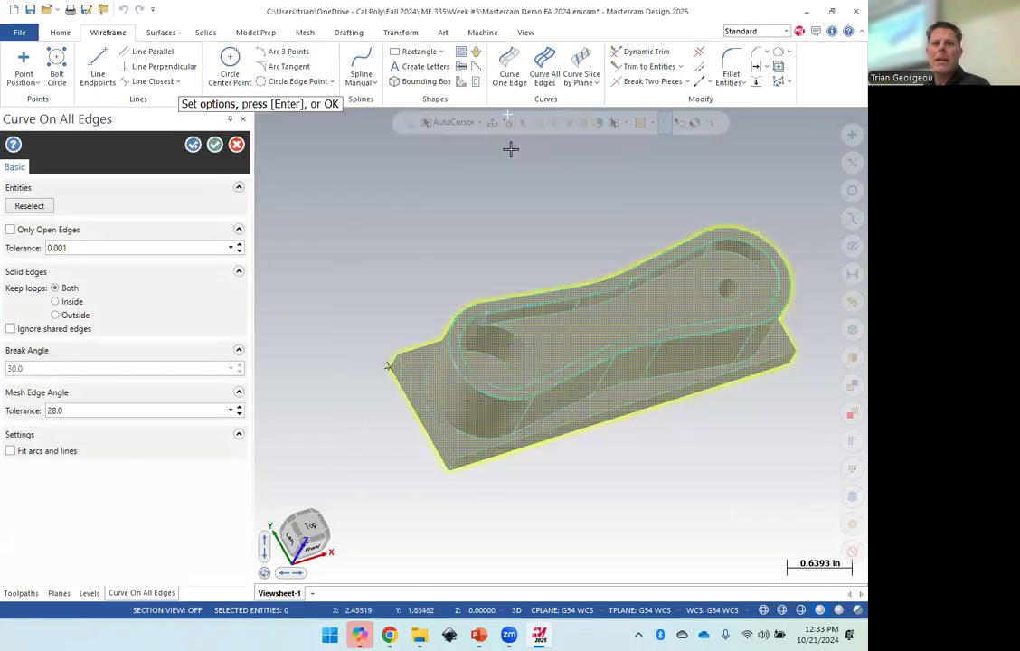
{"action": "left_click", "coordinate": [215, 145]}
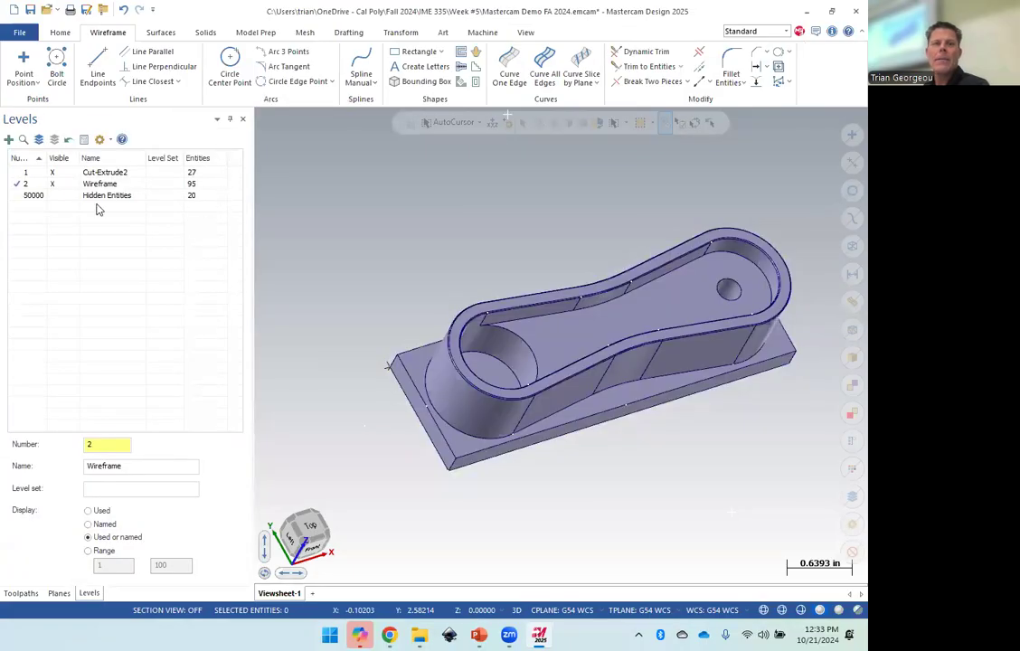
Hide the Cut-Extrude2 level to inspect the full-body edge curves, and undo the curve creation.
{"action": "left_click", "coordinate": [54, 175]}
{"action": "mouse_move", "coordinate": [650, 453]}
{"action": "middle_mouse_down"}
{"action": "mouse_move", "coordinate": [649, 391]}
{"action": "mouse_move", "coordinate": [688, 372]}
{"action": "mouse_move", "coordinate": [672, 399]}
{"action": "mouse_move", "coordinate": [649, 403]}
{"action": "mouse_move", "coordinate": [683, 451]}
{"action": "mouse_move", "coordinate": [731, 459]}
{"action": "mouse_move", "coordinate": [735, 421]}
{"action": "mouse_move", "coordinate": [695, 400]}
{"action": "mouse_move", "coordinate": [647, 404]}
{"action": "mouse_move", "coordinate": [695, 435]}
{"action": "mouse_move", "coordinate": [673, 458]}
{"action": "mouse_move", "coordinate": [645, 453]}
{"action": "middle_mouse_up"}
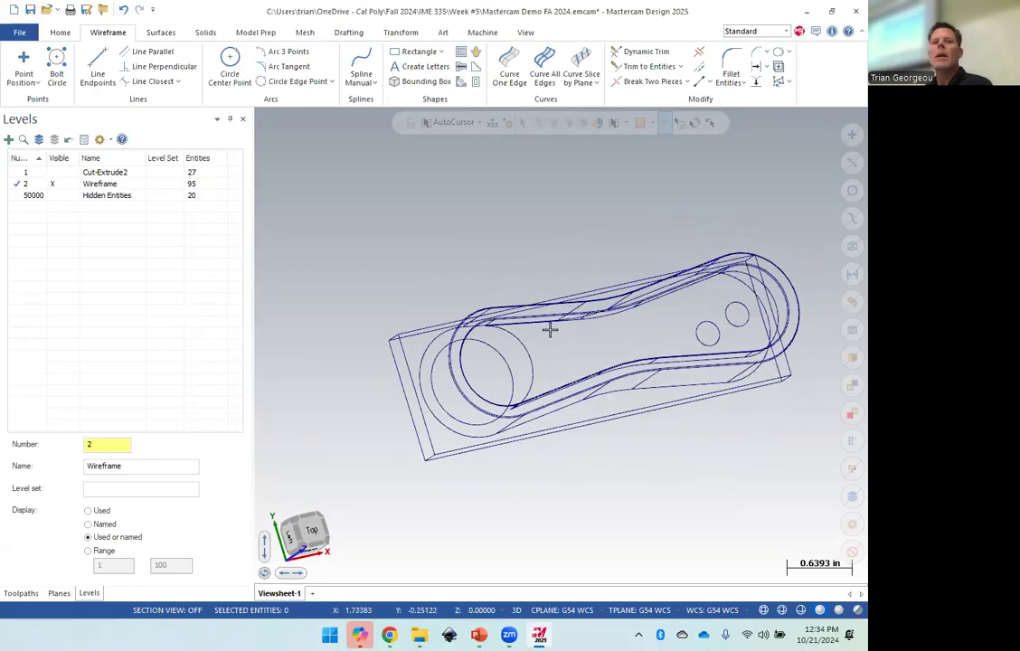
{"action": "scroll", "coordinate": [550, 330], "scroll_direction": "up", "scroll_amount": 5}
{"action": "middle_click_drag", "start_coordinate": [540, 360], "coordinate": [564, 399]}
{"action": "scroll", "coordinate": [558, 400], "scroll_direction": "down", "scroll_amount": 2}
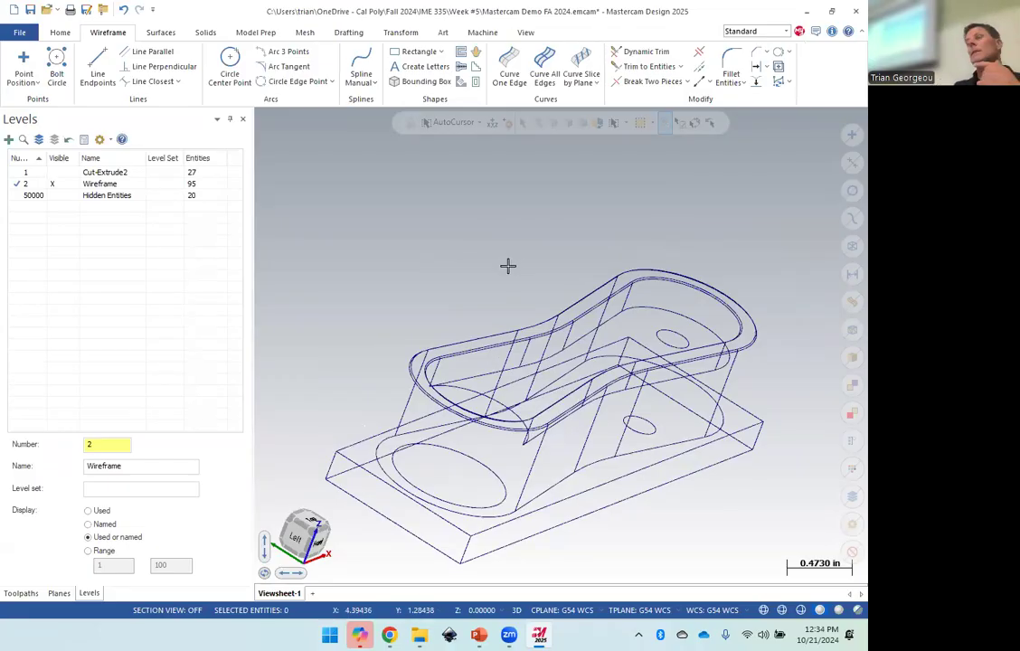
{"action": "key", "text": "ctrl+z"}
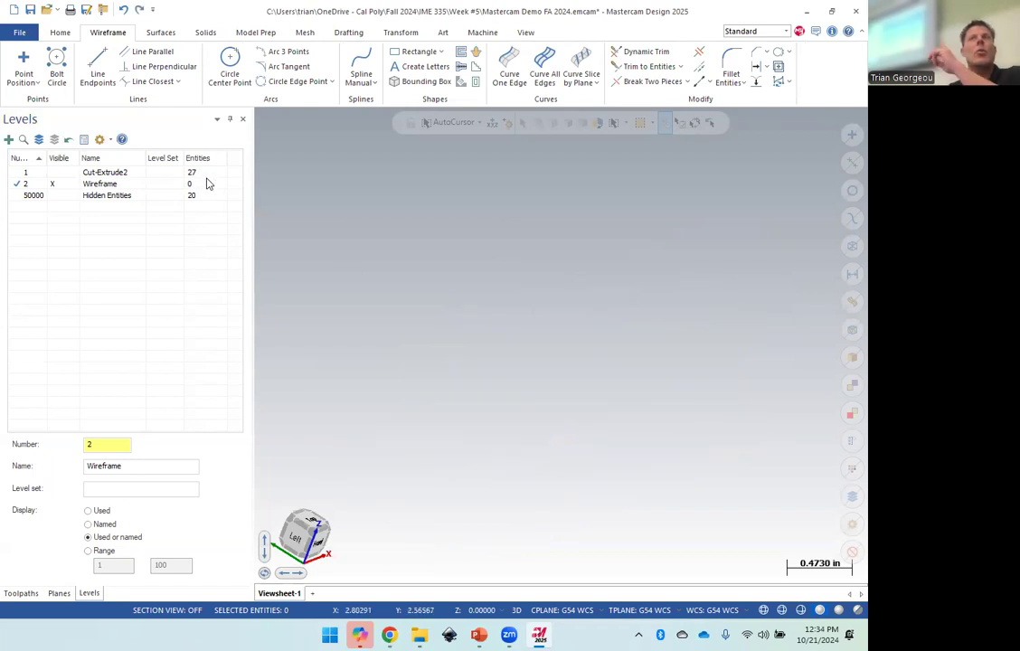
Show the Cut-Extrude2 level and try creating curves on all edges of only the part's top rim face.
{"action": "left_click", "coordinate": [52, 171]}
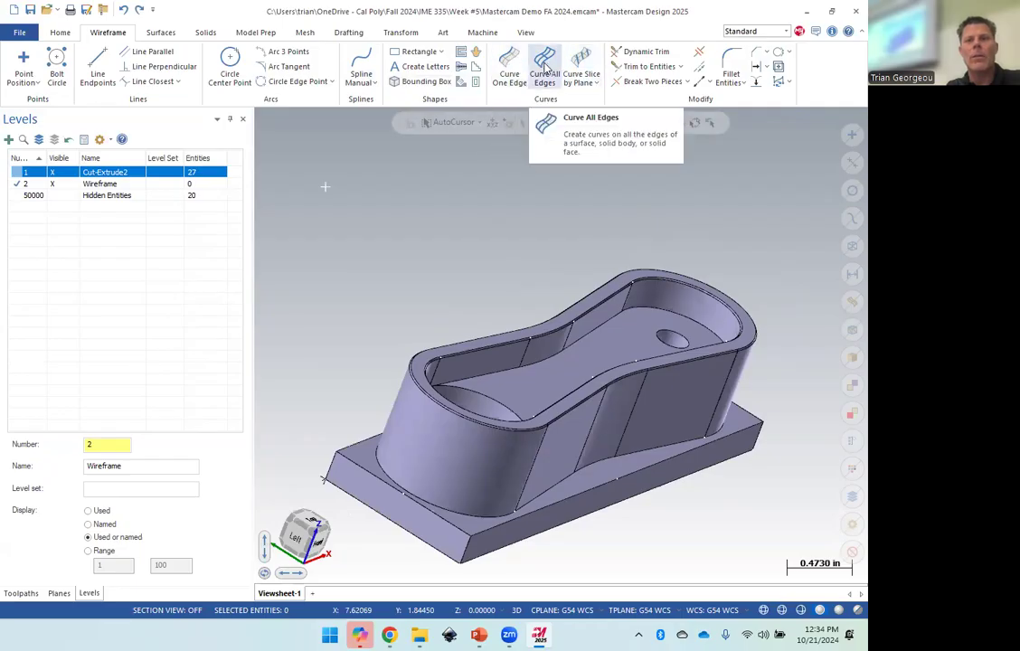
{"action": "left_click", "coordinate": [545, 69]}
{"action": "left_click", "coordinate": [431, 362]}
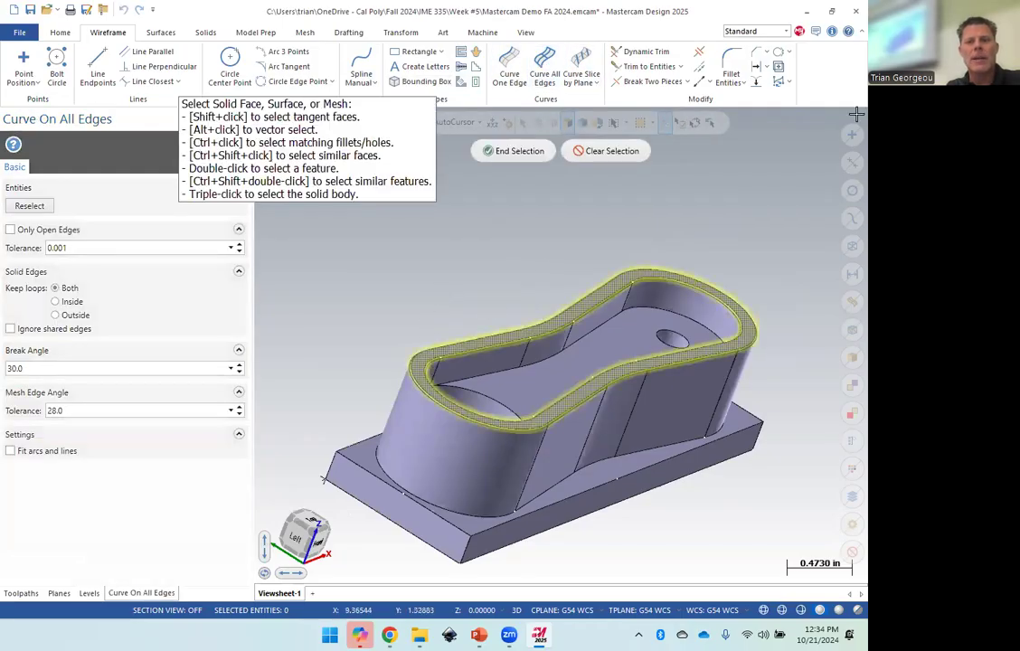
{"action": "left_click", "coordinate": [502, 152]}
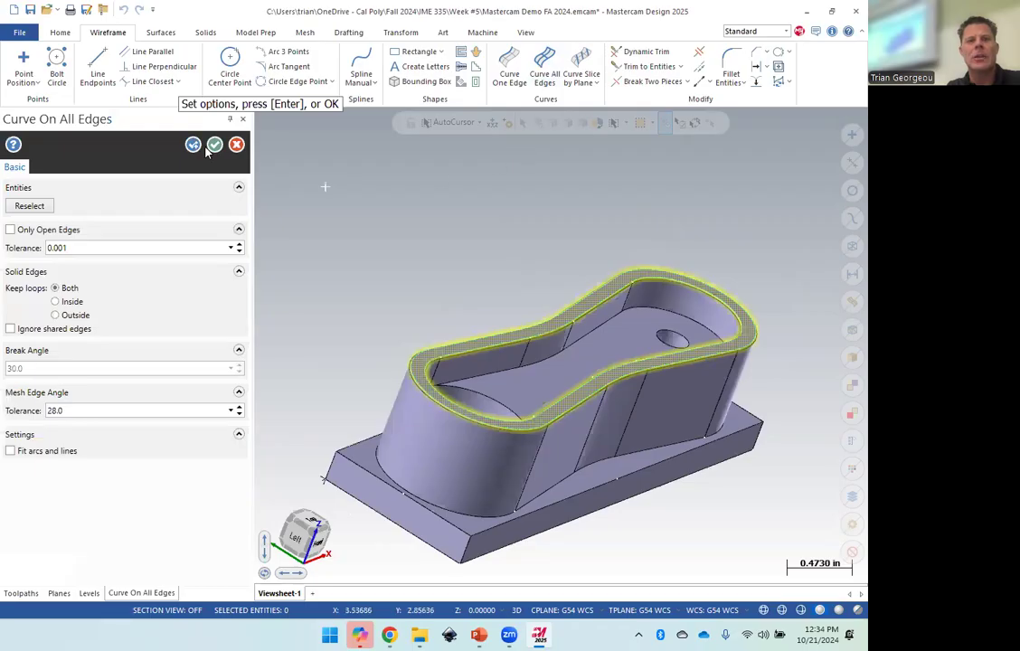
{"action": "key", "text": "Return"}
Hide the solid to inspect the rim curves, undo them, and show the Cut-Extrude2 level again.
{"action": "left_click", "coordinate": [52, 171]}
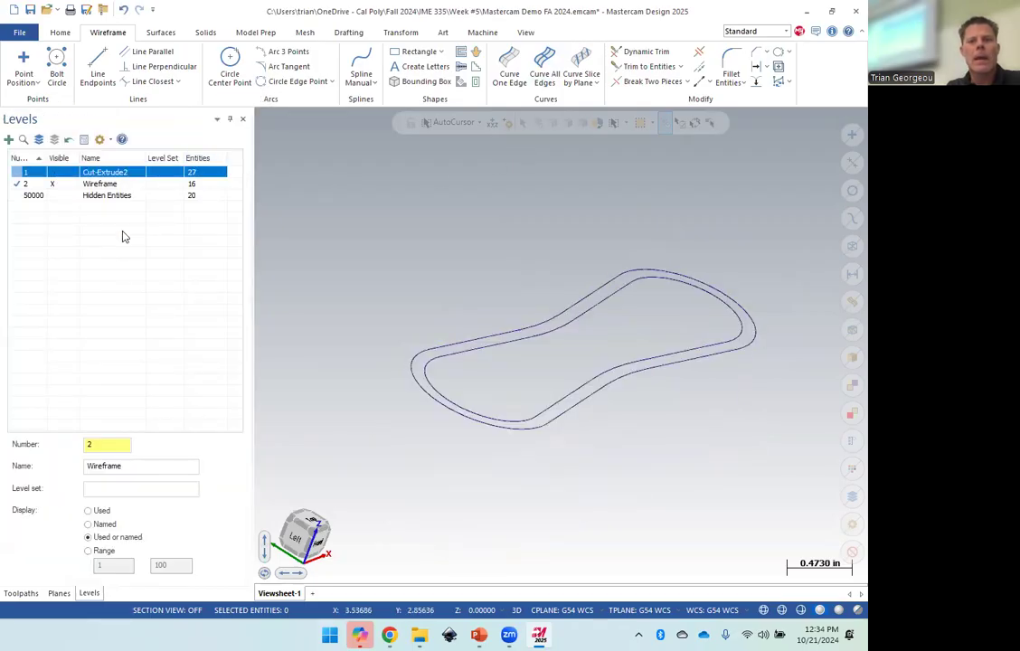
{"action": "key", "text": "alt+1"}
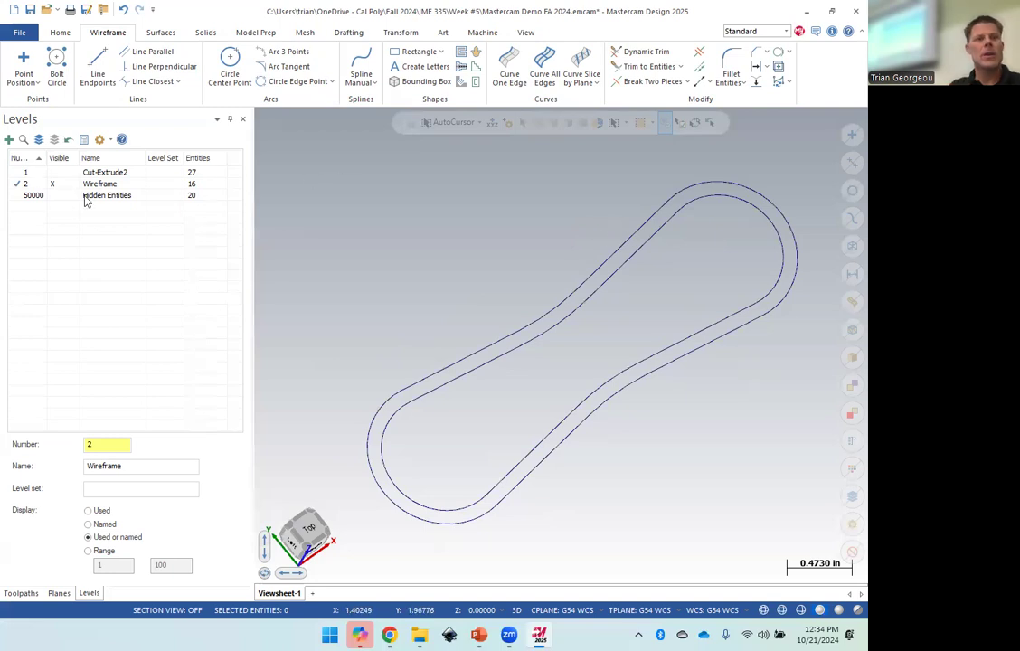
{"action": "key", "text": "ctrl+z"}
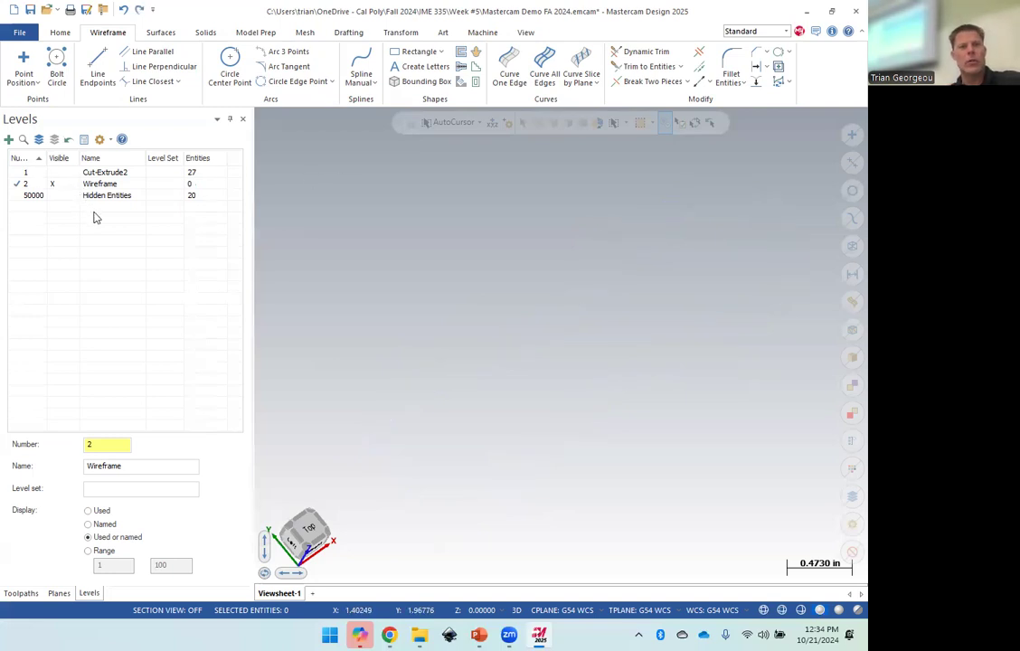
{"action": "left_click", "coordinate": [52, 172]}
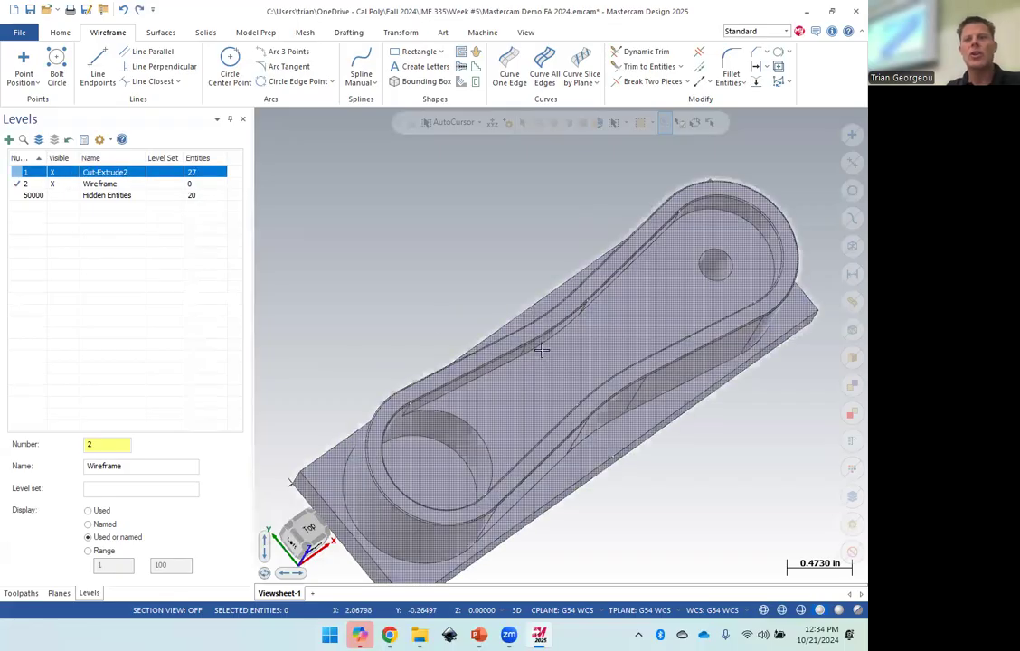
{"action": "scroll", "coordinate": [605, 336], "scroll_direction": "down", "scroll_amount": 4}
{"action": "middle_click_drag", "start_coordinate": [604, 336], "coordinate": [425, 308]}
{"action": "left_click", "coordinate": [183, 183]}
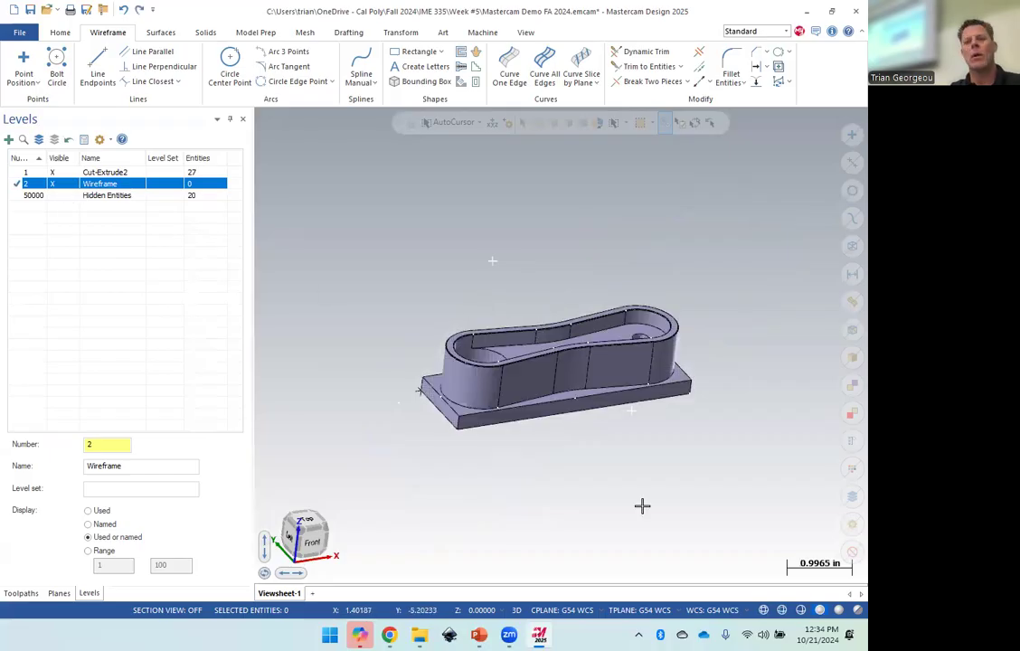
Switch to the IME 335 Lab #5 presentation in PowerPoint and review the Importing Geometry and Geometry Levels slides.
{"action": "left_click", "coordinate": [479, 635]}
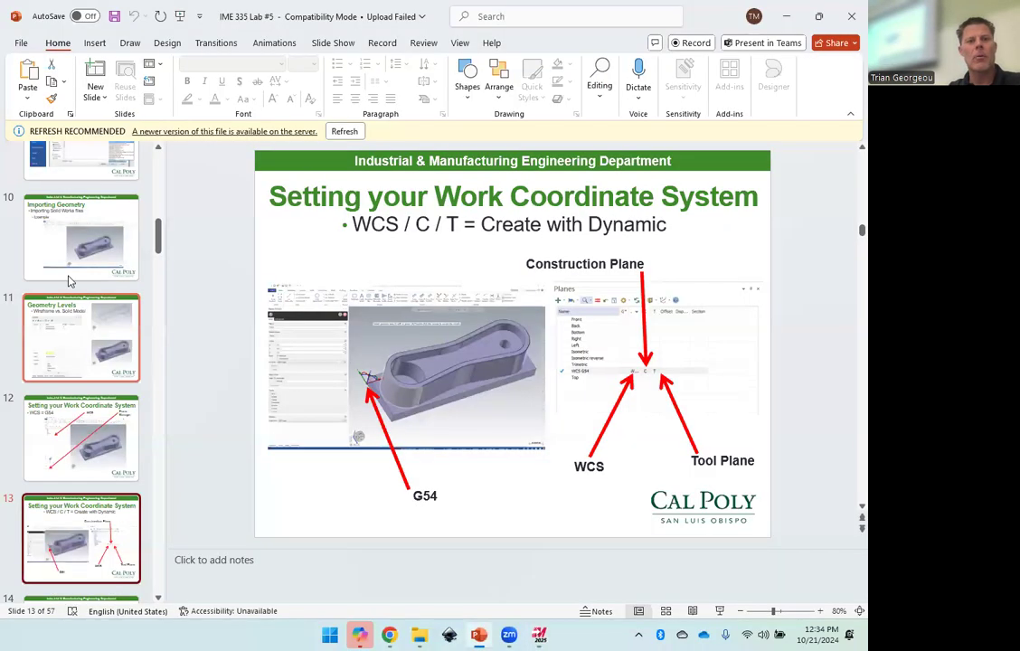
{"action": "scroll", "coordinate": [117, 434], "scroll_direction": "up", "scroll_amount": 4}
{"action": "scroll", "coordinate": [115, 407], "scroll_direction": "down", "scroll_amount": 6}
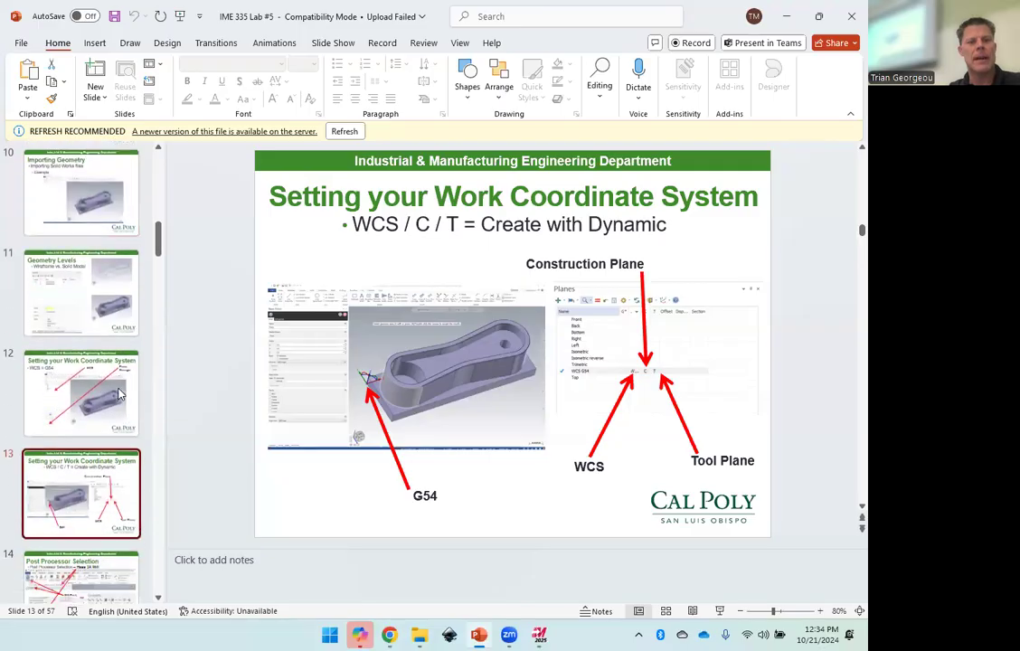
{"action": "scroll", "coordinate": [120, 453], "scroll_direction": "up", "scroll_amount": 7}
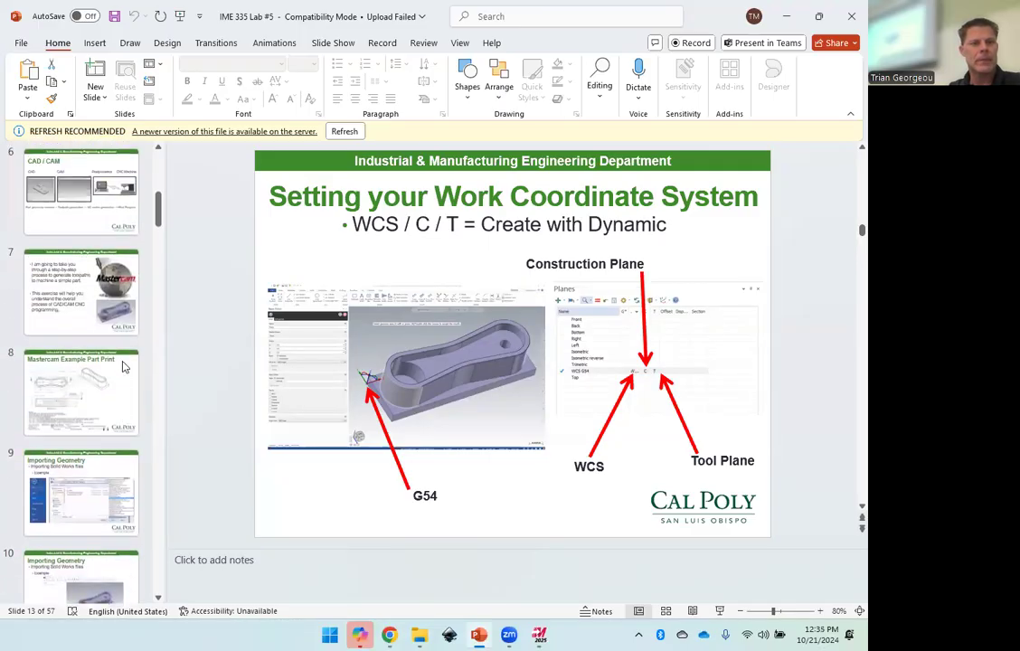
{"action": "scroll", "coordinate": [108, 480], "scroll_direction": "down", "scroll_amount": 1}
{"action": "left_click", "coordinate": [90, 475]}
{"action": "scroll", "coordinate": [99, 488], "scroll_direction": "down", "scroll_amount": 1}
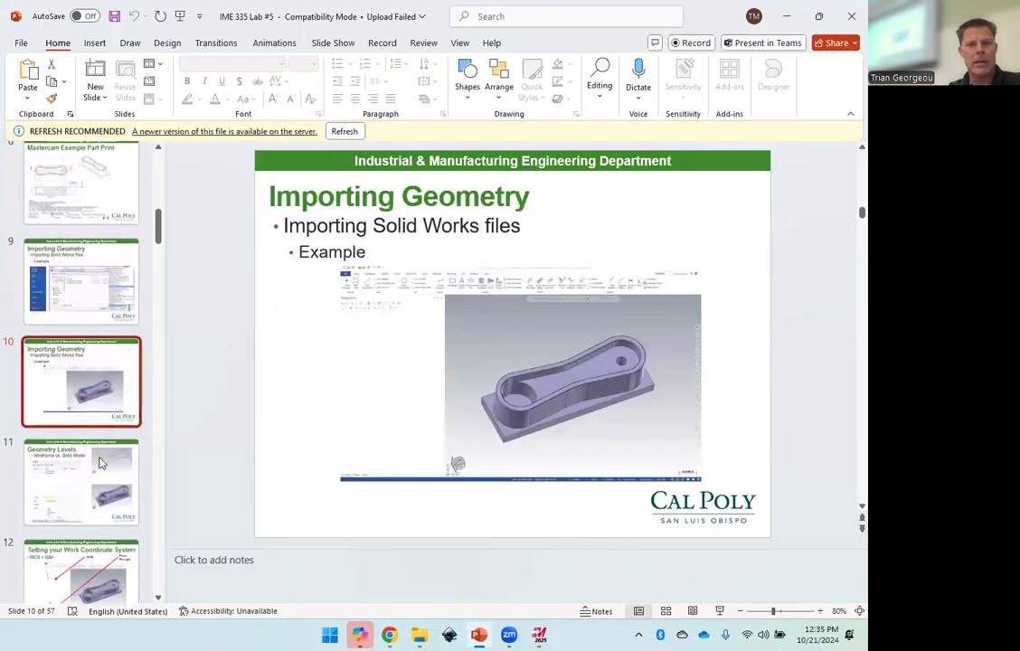
{"action": "left_click", "coordinate": [113, 509]}
{"action": "scroll", "coordinate": [113, 502], "scroll_direction": "down", "scroll_amount": 1}
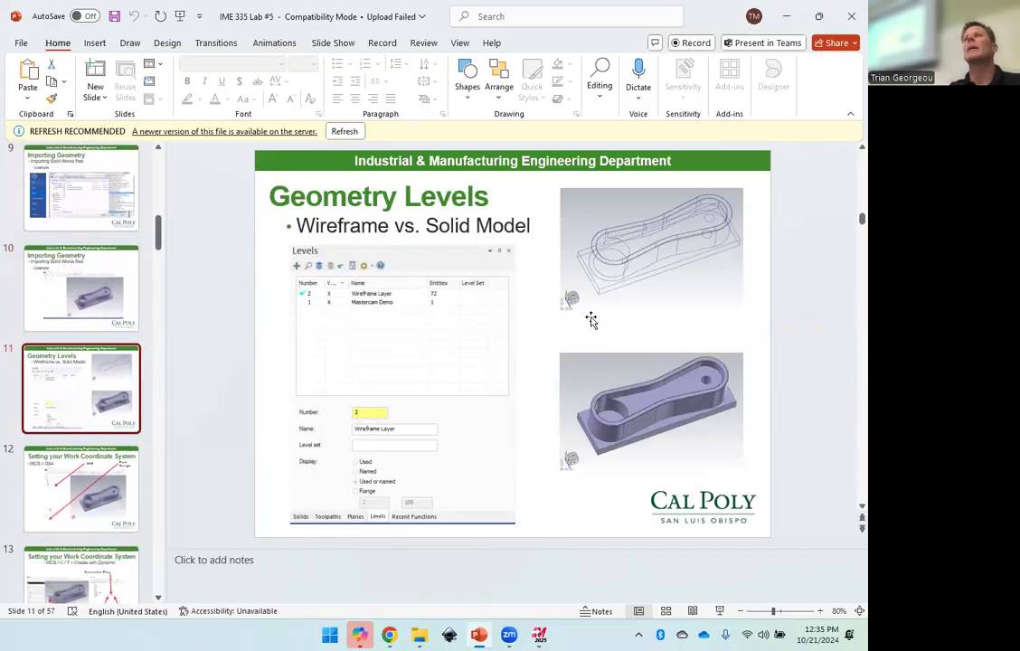
Review the slides from Importing Geometry through Setting your Work Coordinate System up to Post Processor Selection for the Haas 3X Mill.
{"action": "scroll", "coordinate": [664, 335], "scroll_direction": "up", "scroll_amount": 2}
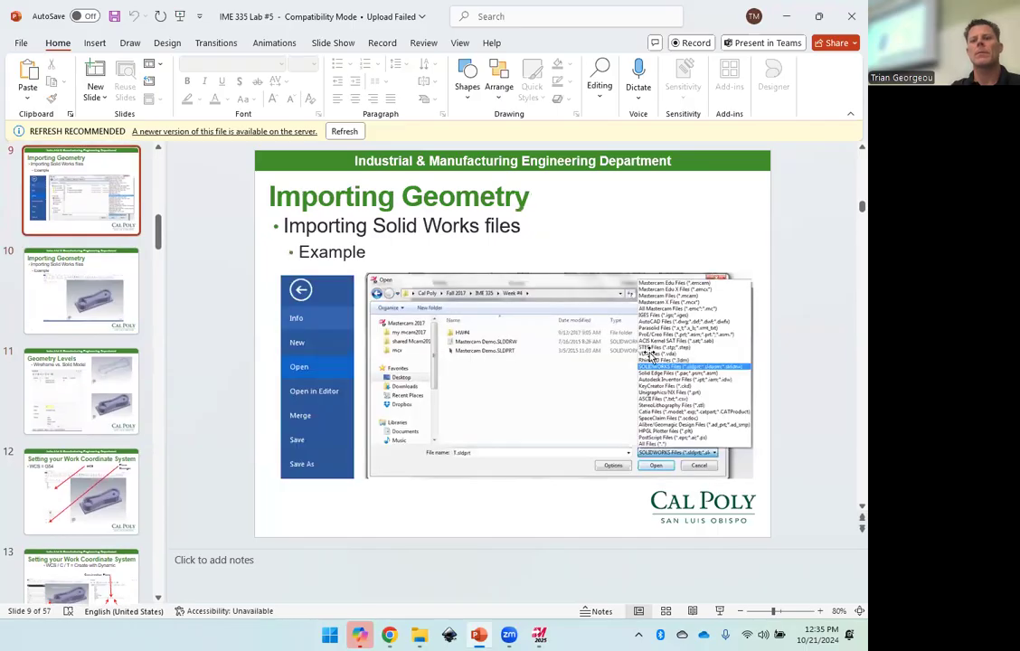
{"action": "left_click", "coordinate": [86, 294]}
{"action": "left_click", "coordinate": [95, 398]}
{"action": "left_click", "coordinate": [101, 495]}
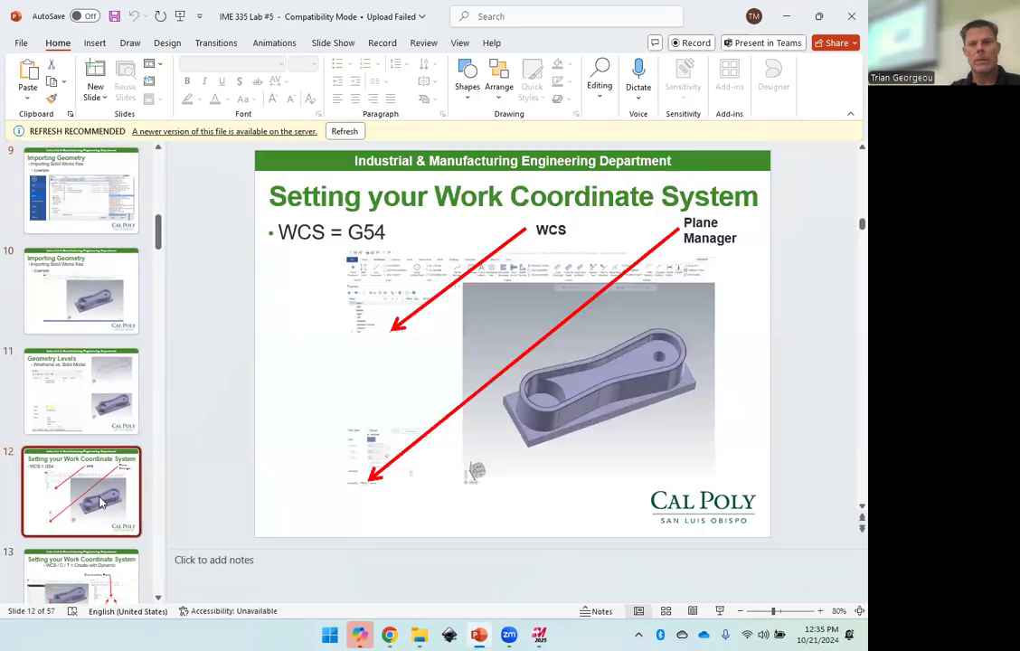
{"action": "scroll", "coordinate": [117, 443], "scroll_direction": "down", "scroll_amount": 1}
{"action": "left_click", "coordinate": [80, 456]}
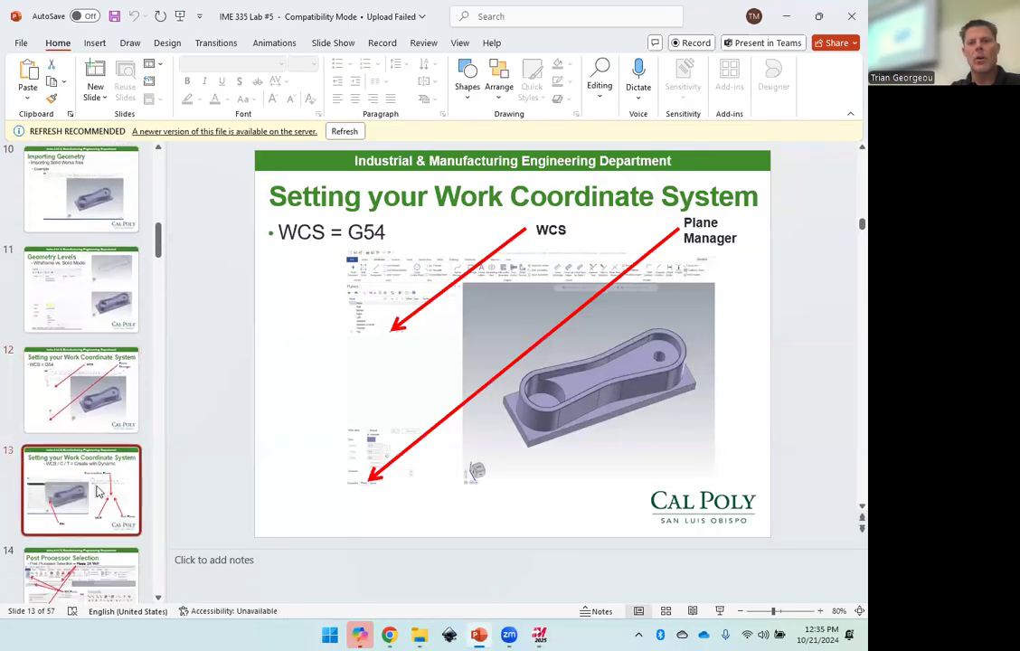
{"action": "scroll", "coordinate": [120, 469], "scroll_direction": "down", "scroll_amount": 1}
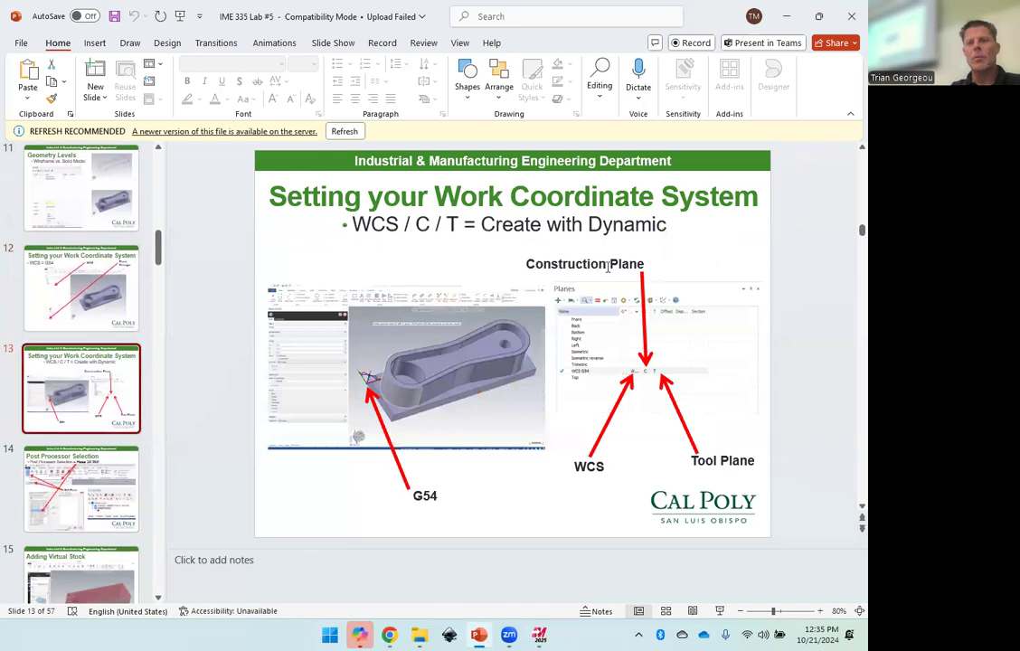
{"action": "scroll", "coordinate": [93, 534], "scroll_direction": "up", "scroll_amount": 1}
{"action": "left_click", "coordinate": [94, 547]}
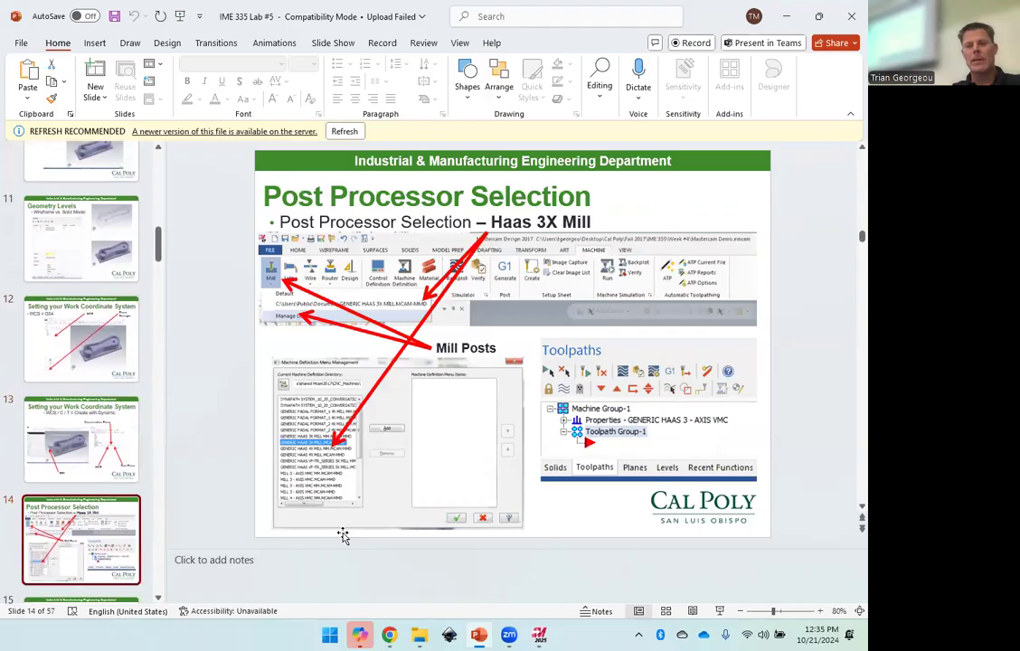
Switch back to Mastercam and remove the MILL DEFAULT.MCAM-MMD definition from the mill machine definition menu items.
{"action": "left_click", "coordinate": [541, 634]}
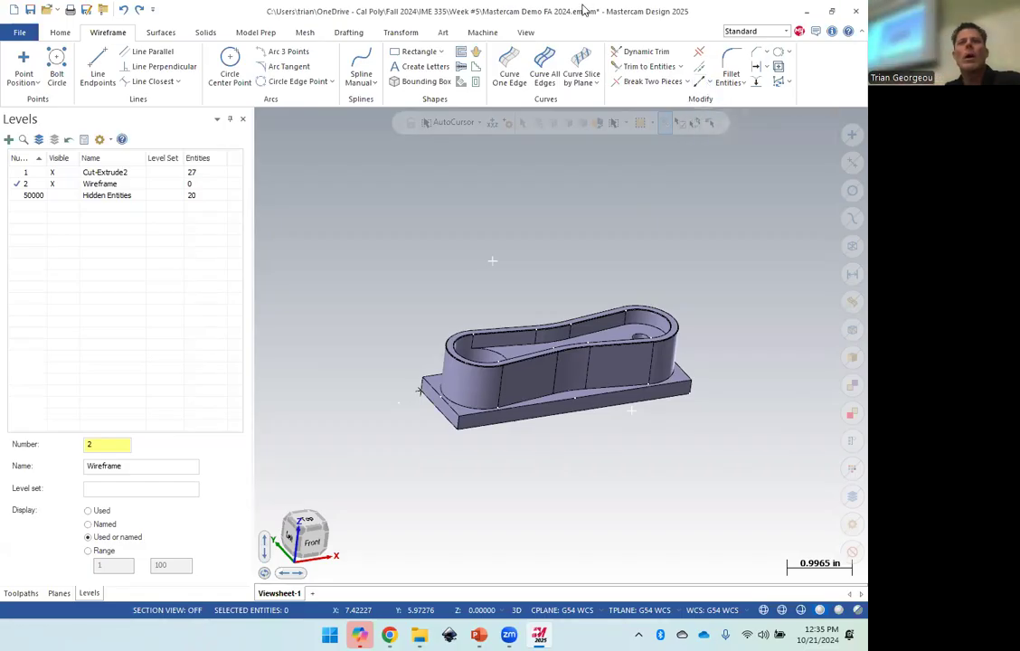
{"action": "left_click", "coordinate": [482, 31]}
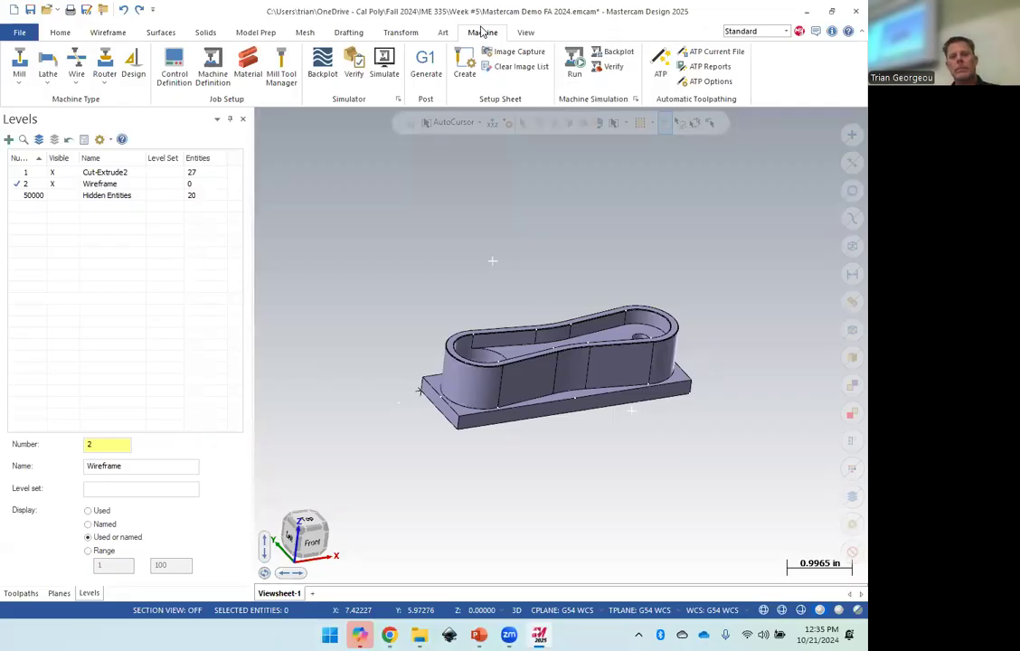
{"action": "left_click", "coordinate": [27, 82]}
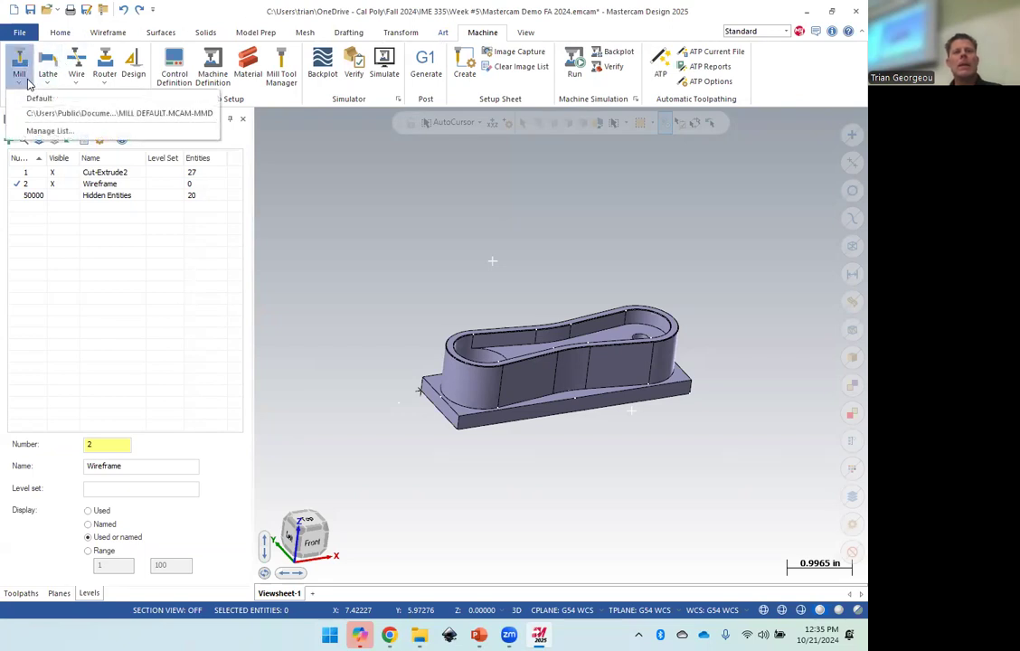
{"action": "left_click", "coordinate": [50, 130]}
{"action": "left_click", "coordinate": [381, 158]}
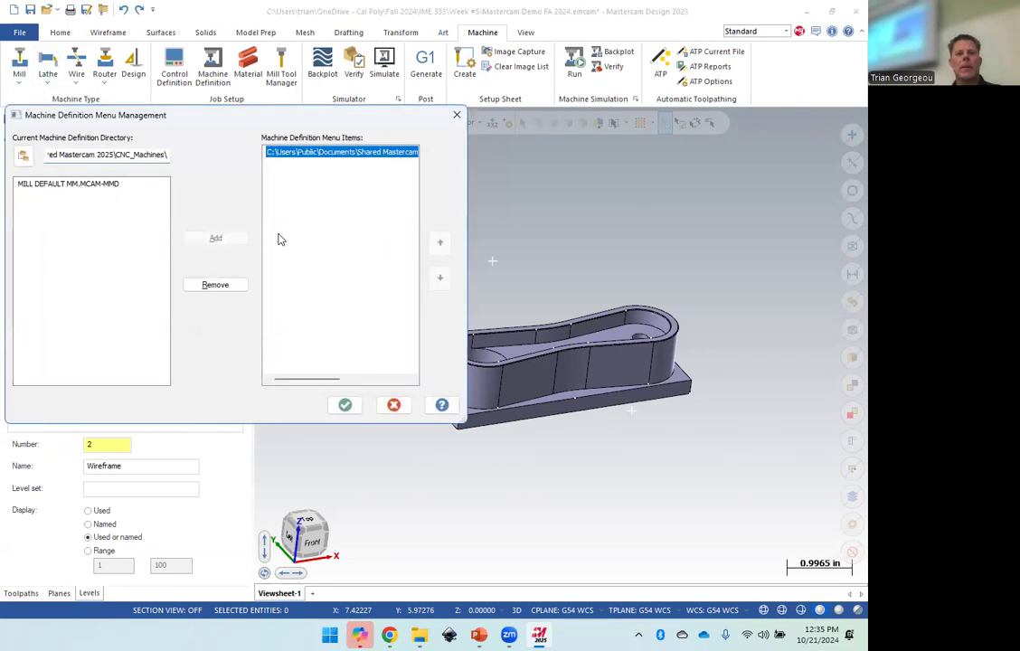
{"action": "left_click", "coordinate": [228, 289]}
{"action": "left_click", "coordinate": [345, 405]}
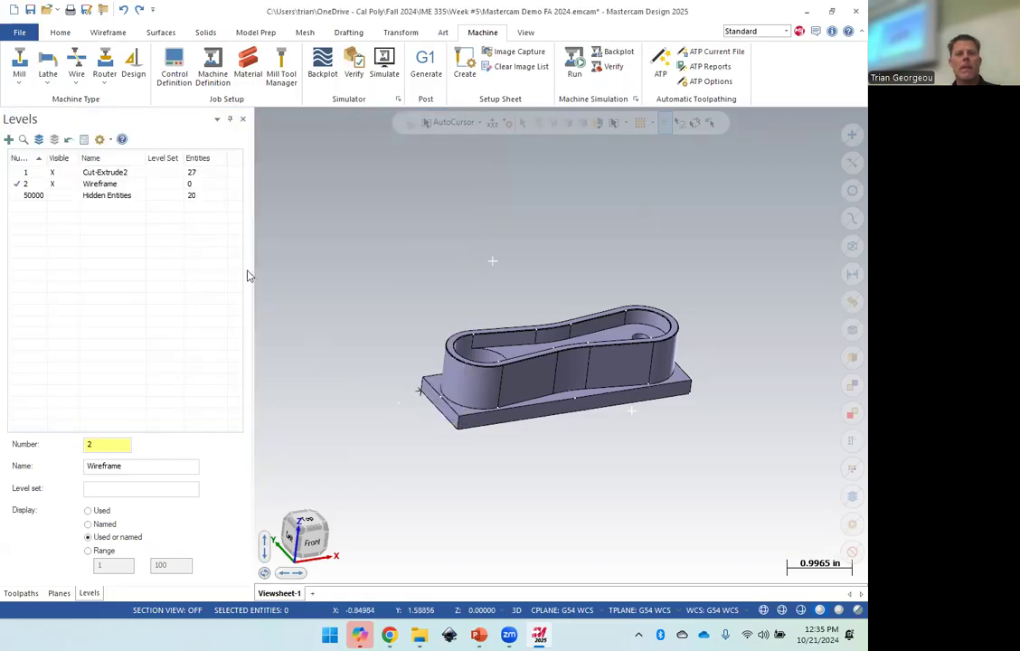
Add MILL DEFAULT.MCAM-MMD from the CNC_Machines directory to the mill machine definition menu items.
{"action": "left_click", "coordinate": [22, 83]}
{"action": "left_click", "coordinate": [25, 90]}
{"action": "left_click", "coordinate": [20, 83]}
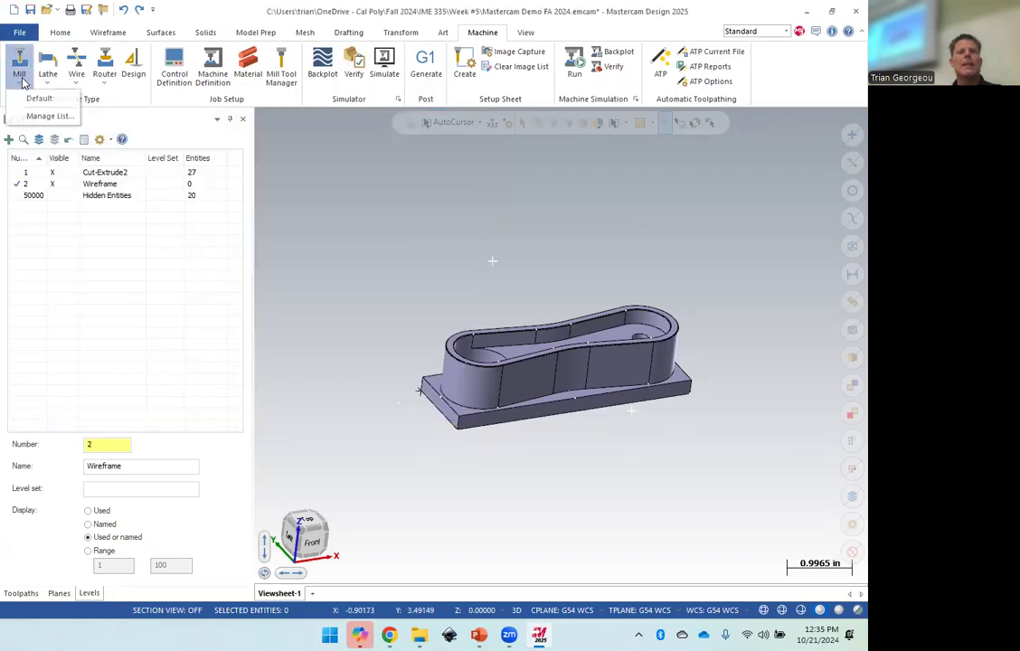
{"action": "left_click", "coordinate": [56, 116]}
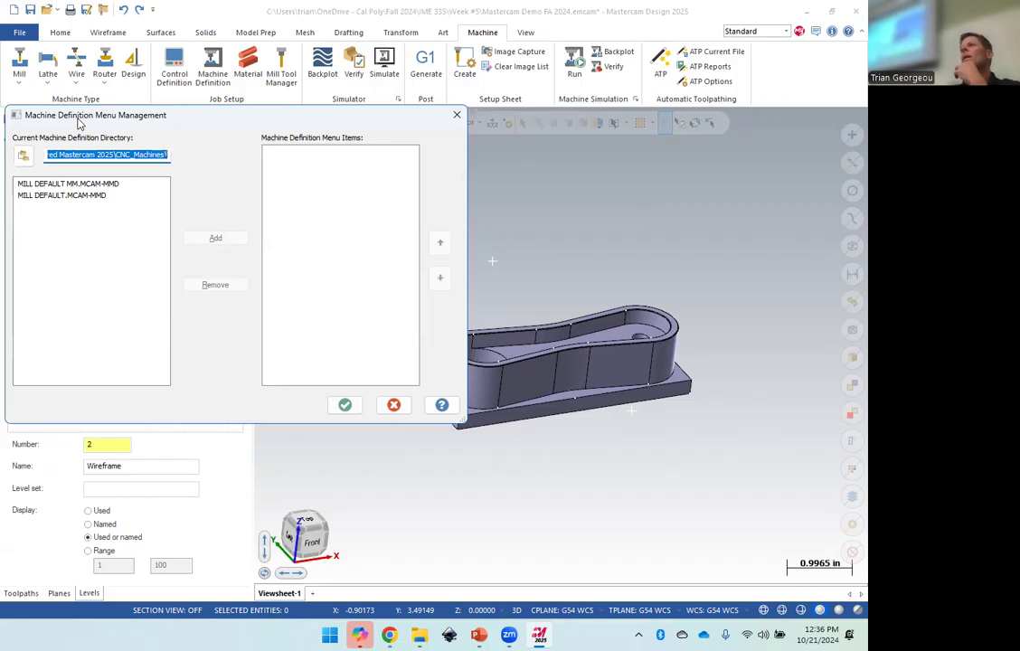
{"action": "left_click", "coordinate": [45, 196]}
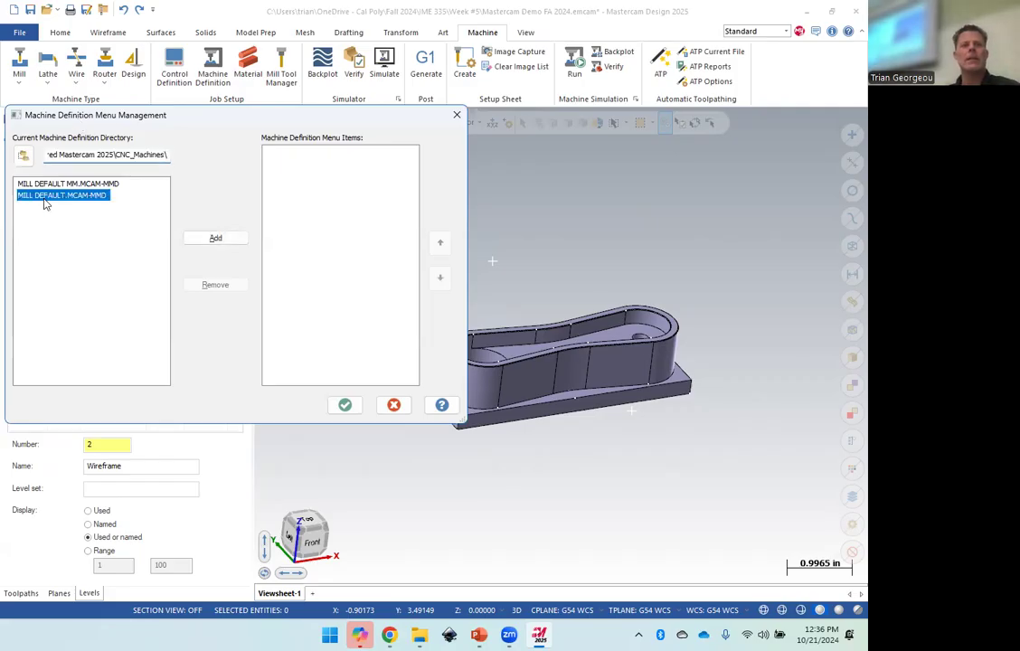
{"action": "left_click", "coordinate": [215, 239]}
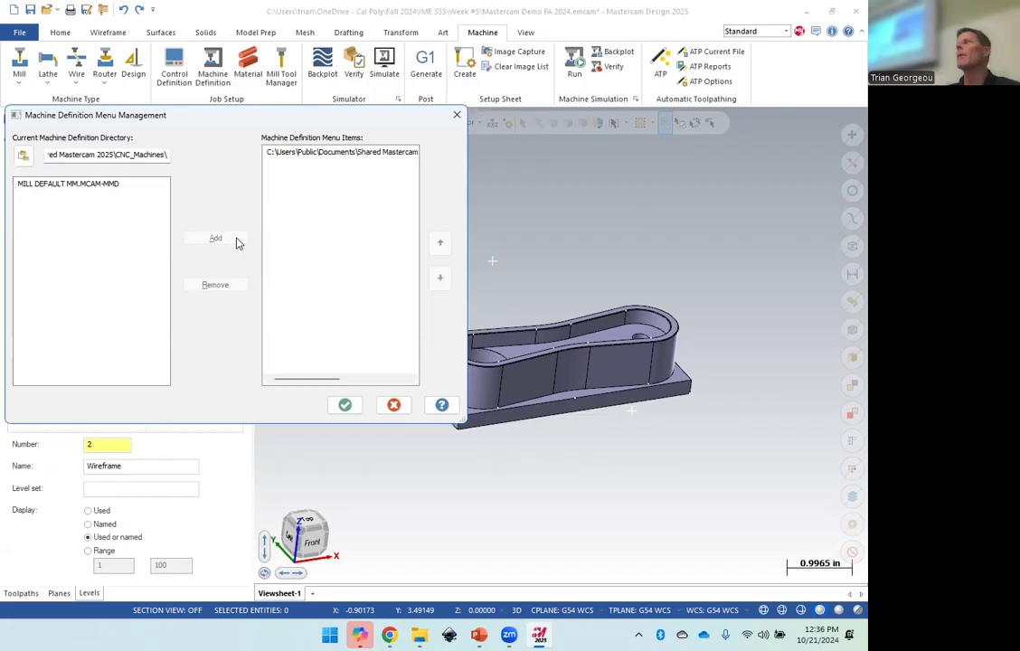
{"action": "left_click", "coordinate": [345, 405]}
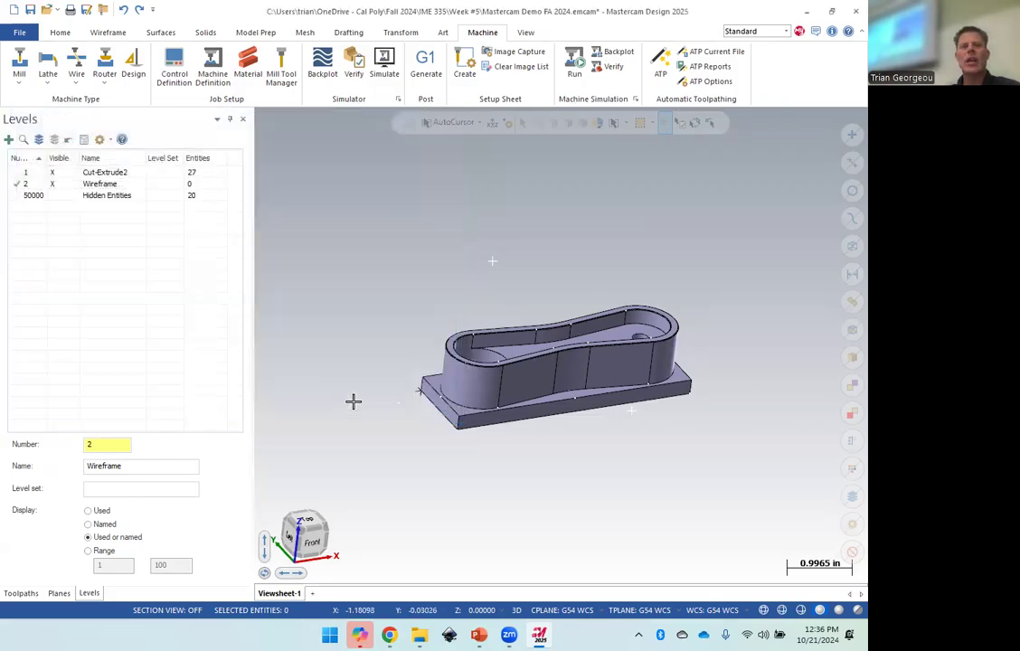
Create a machine group using the MILL DEFAULT.MCAM-MMD mill and expand its Mill Default properties in the Toolpaths manager.
{"action": "left_click", "coordinate": [19, 76]}
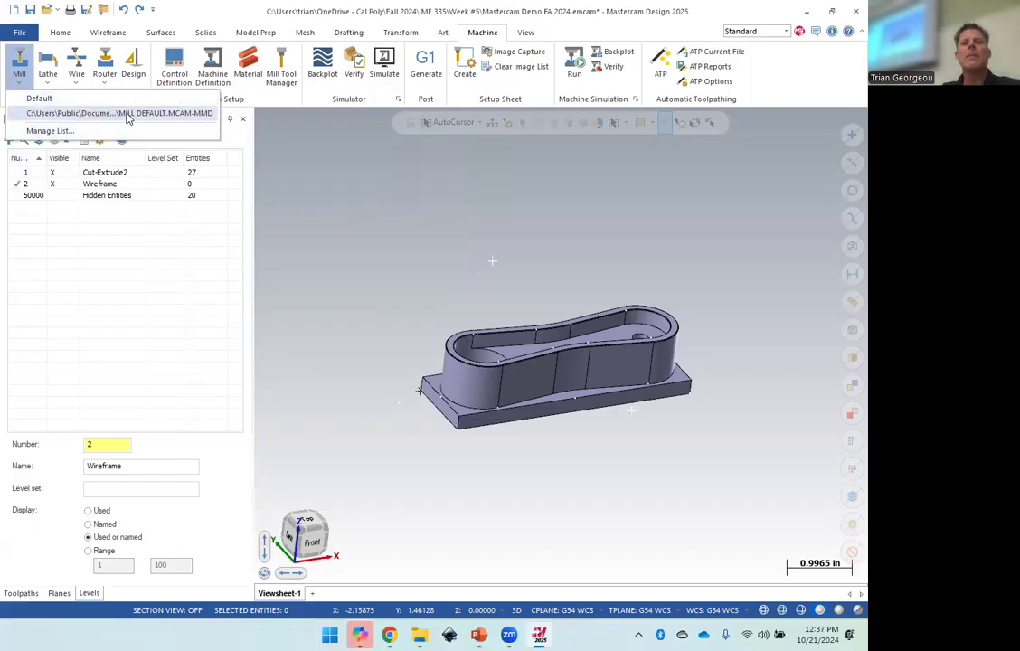
{"action": "left_click", "coordinate": [114, 116]}
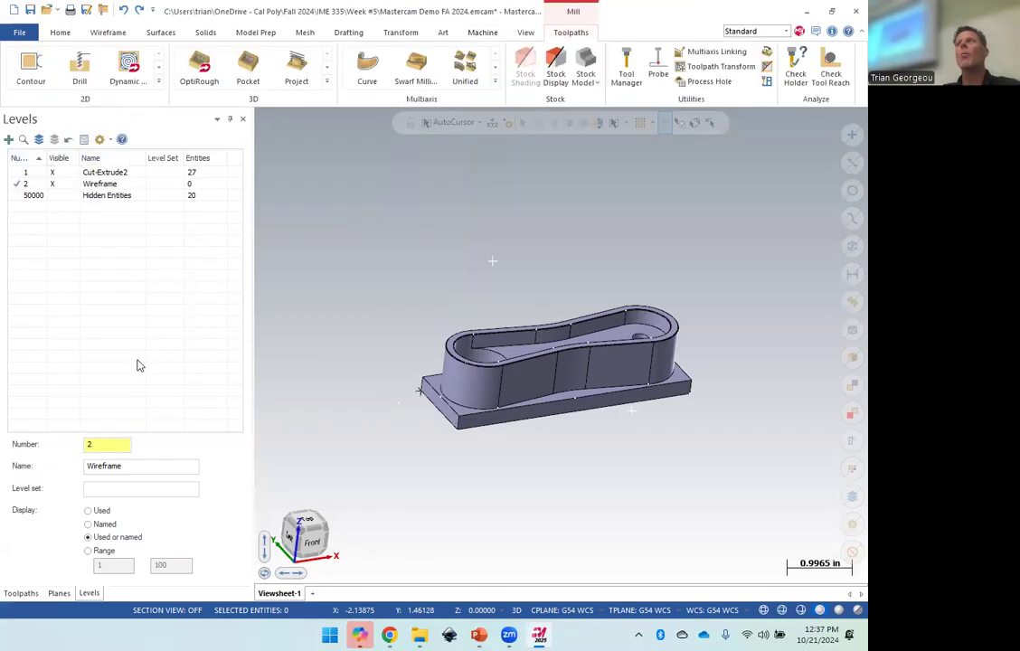
{"action": "left_click", "coordinate": [18, 593]}
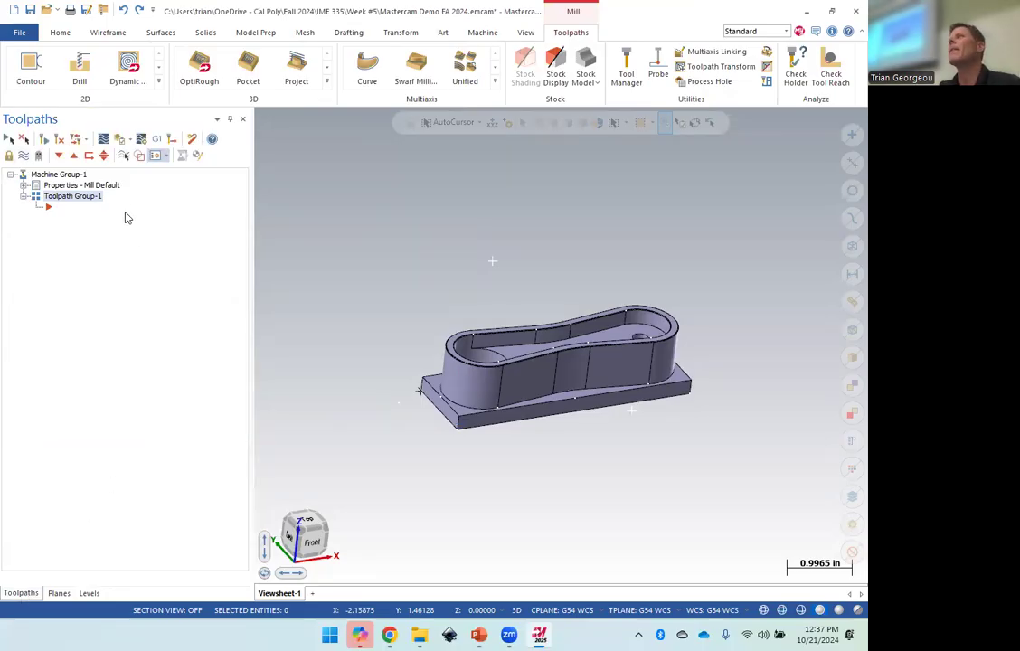
{"action": "right_click", "coordinate": [54, 182]}
{"action": "left_click", "coordinate": [46, 151]}
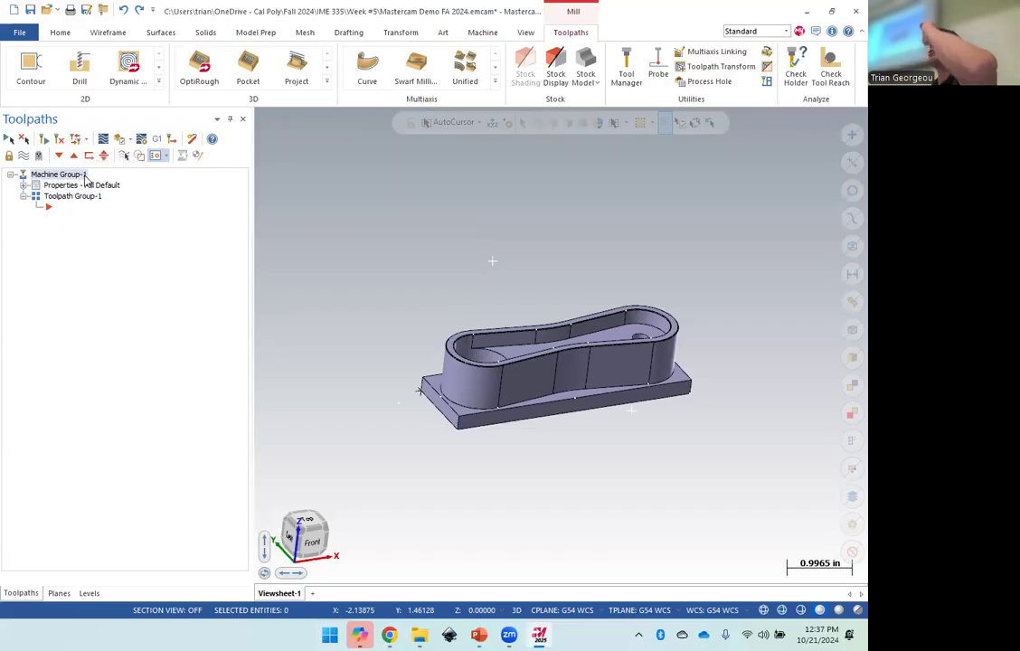
{"action": "left_click", "coordinate": [10, 176]}
{"action": "left_click", "coordinate": [11, 175]}
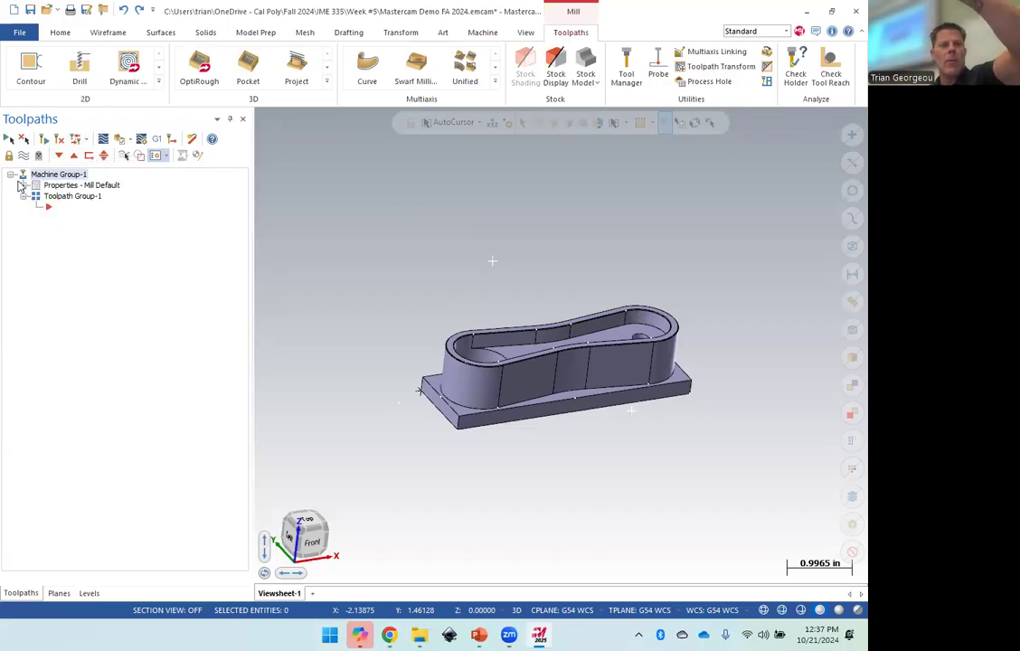
{"action": "left_click", "coordinate": [23, 185]}
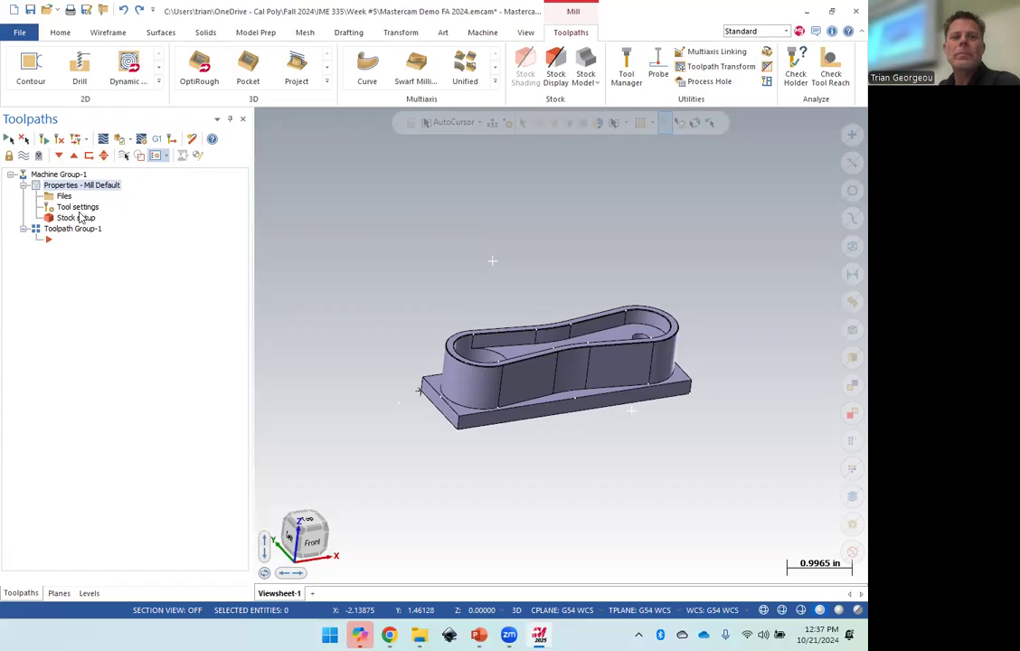
Rename the machine group to Mill OP#1.
{"action": "right_click", "coordinate": [72, 184]}
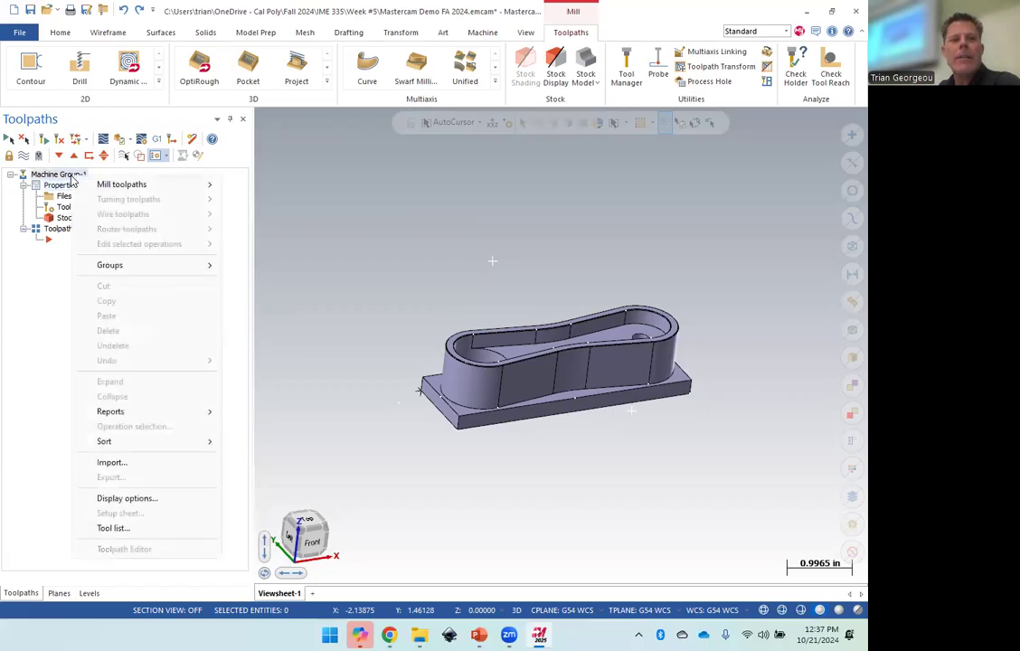
{"action": "mouse_move", "coordinate": [137, 266]}
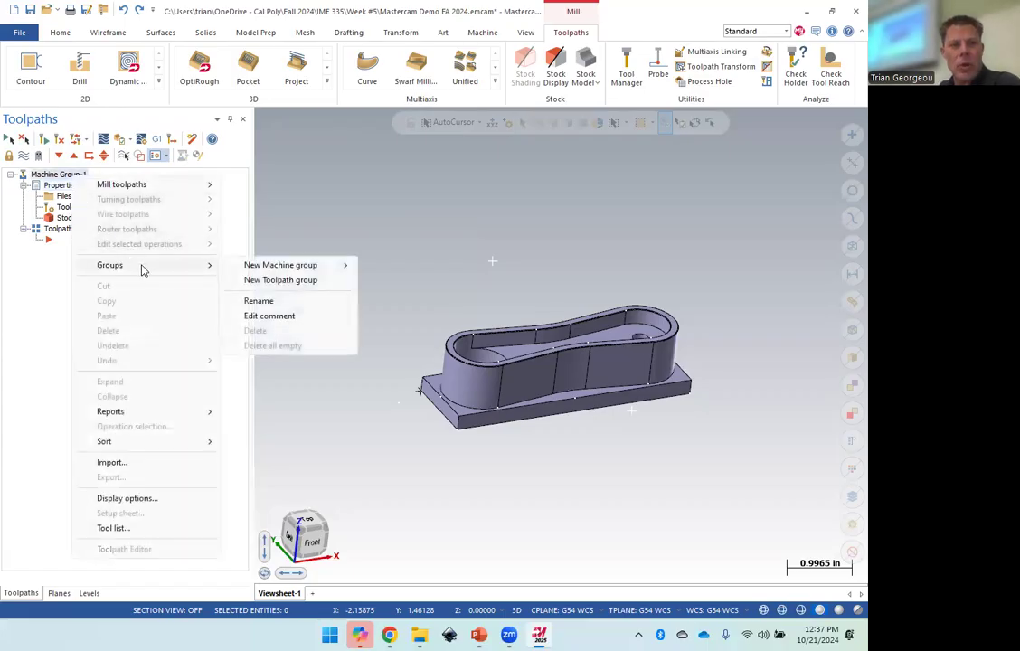
{"action": "left_click", "coordinate": [256, 300]}
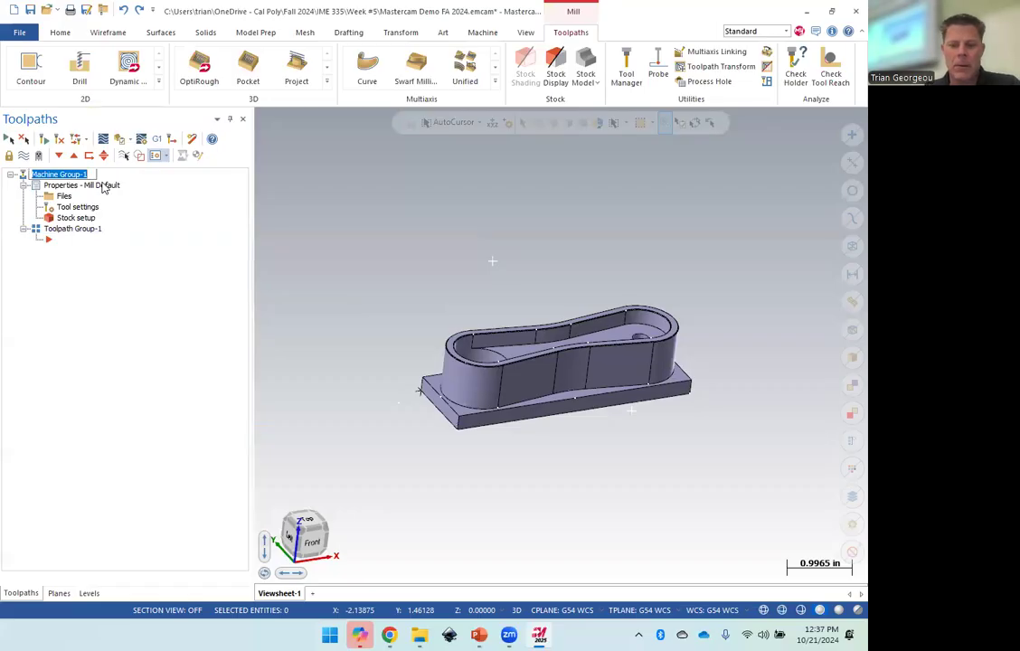
{"action": "type", "text": "Mill OP#1"}
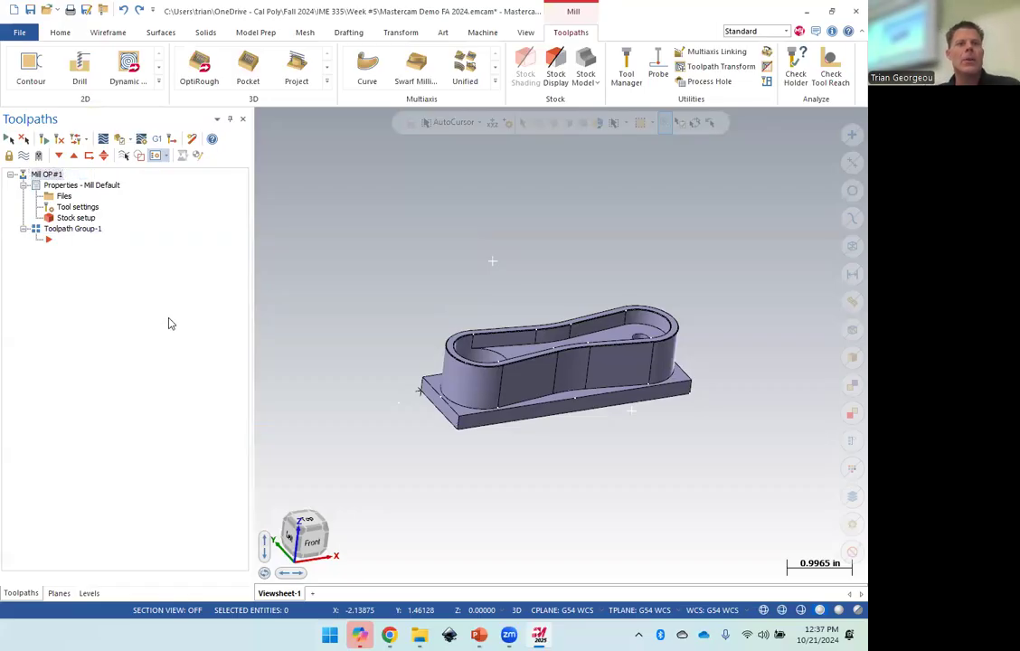
{"action": "key", "text": "Return"}
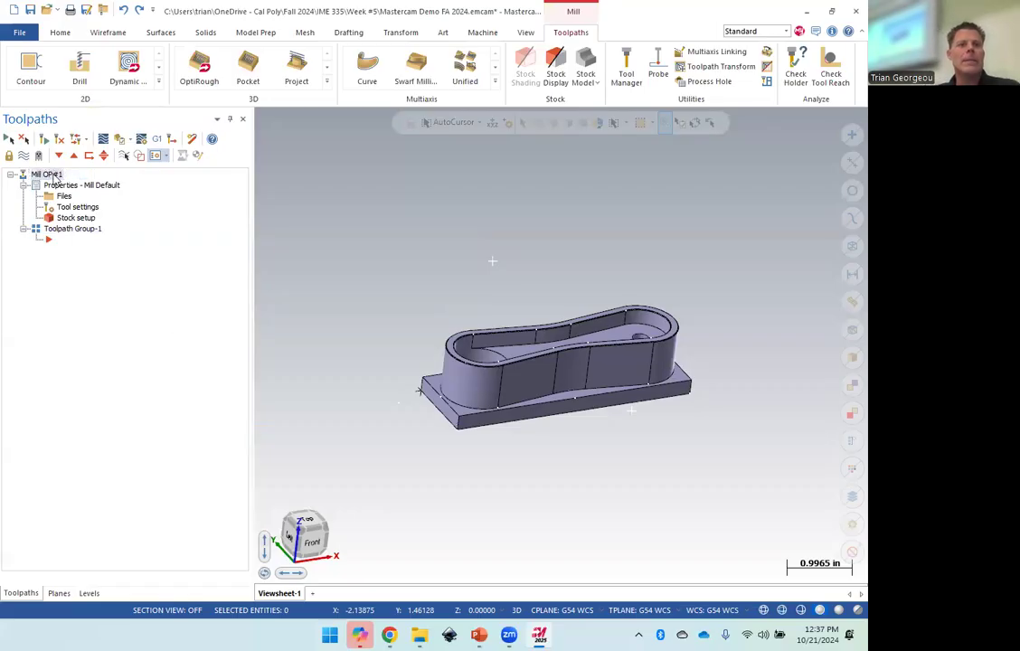
{"action": "right_click", "coordinate": [50, 175]}
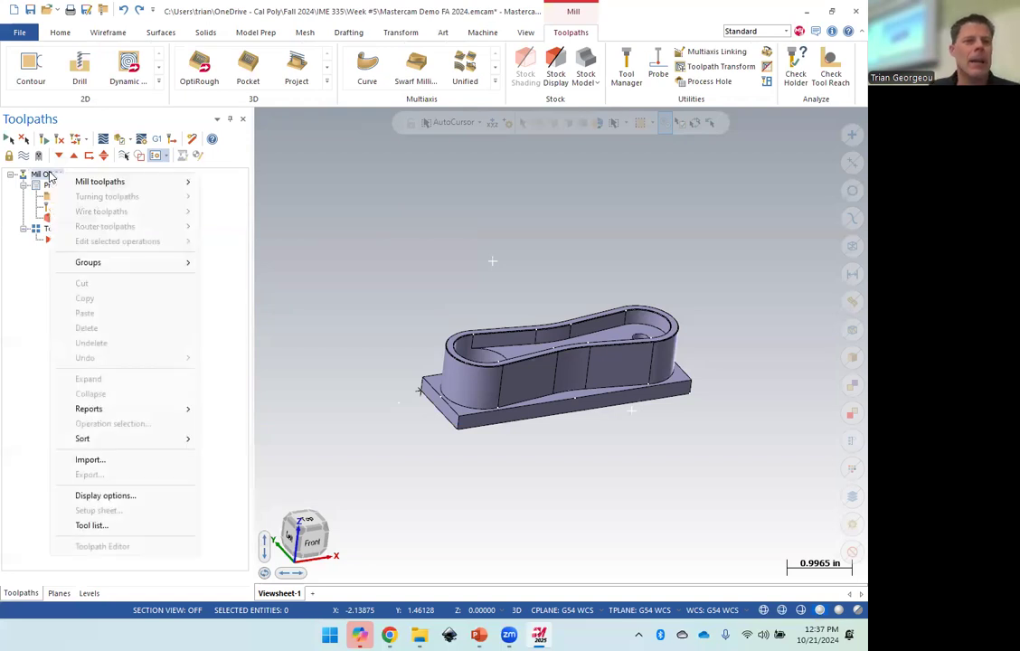
{"action": "mouse_move", "coordinate": [125, 263]}
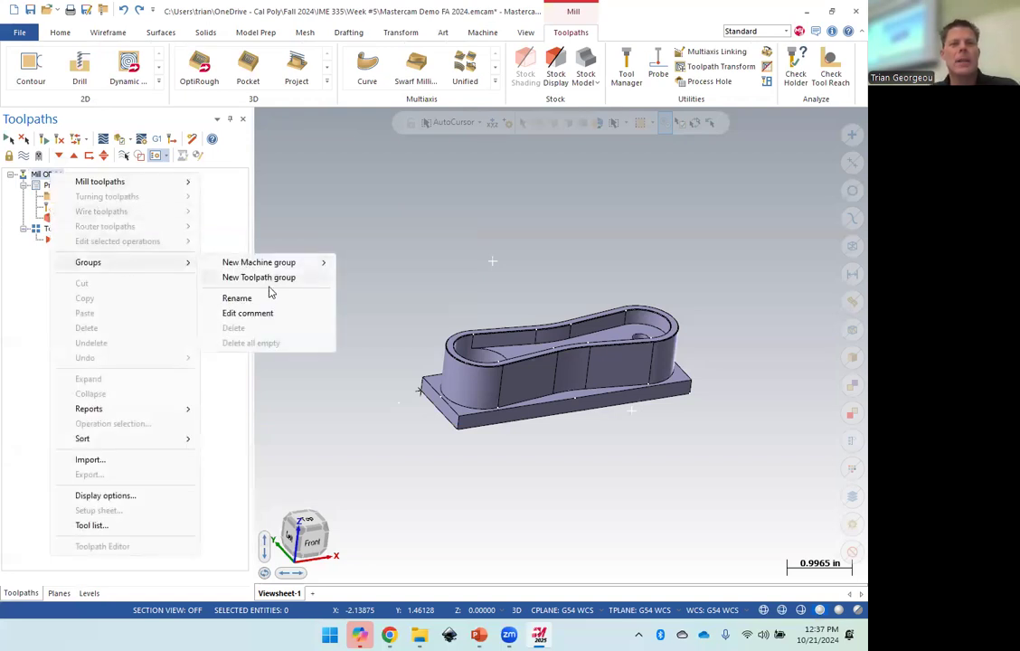
{"action": "left_click", "coordinate": [239, 204]}
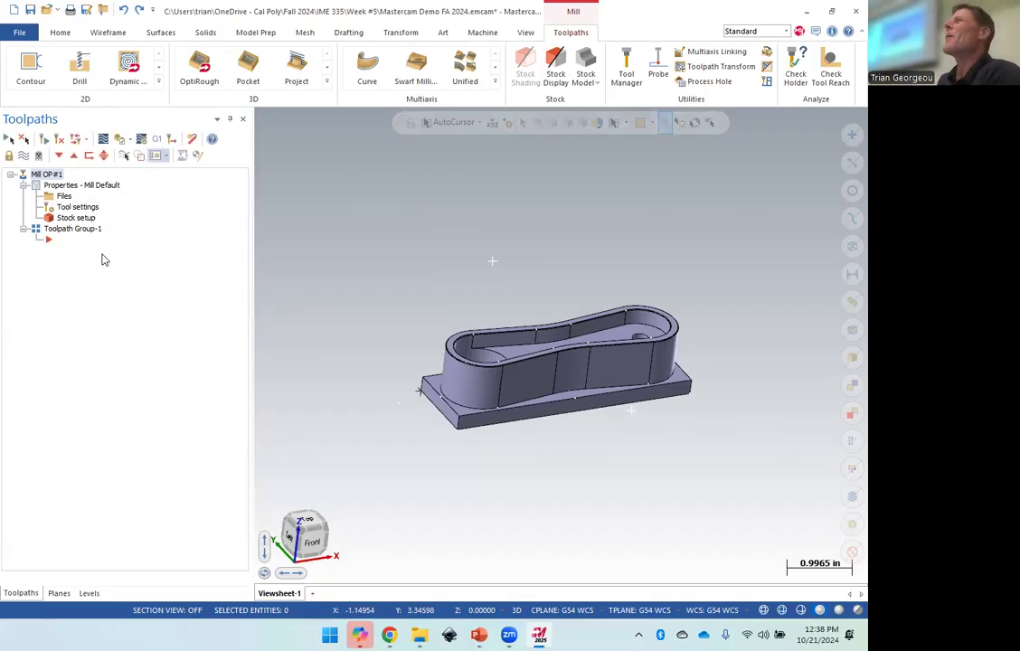
{"action": "left_click", "coordinate": [78, 218]}
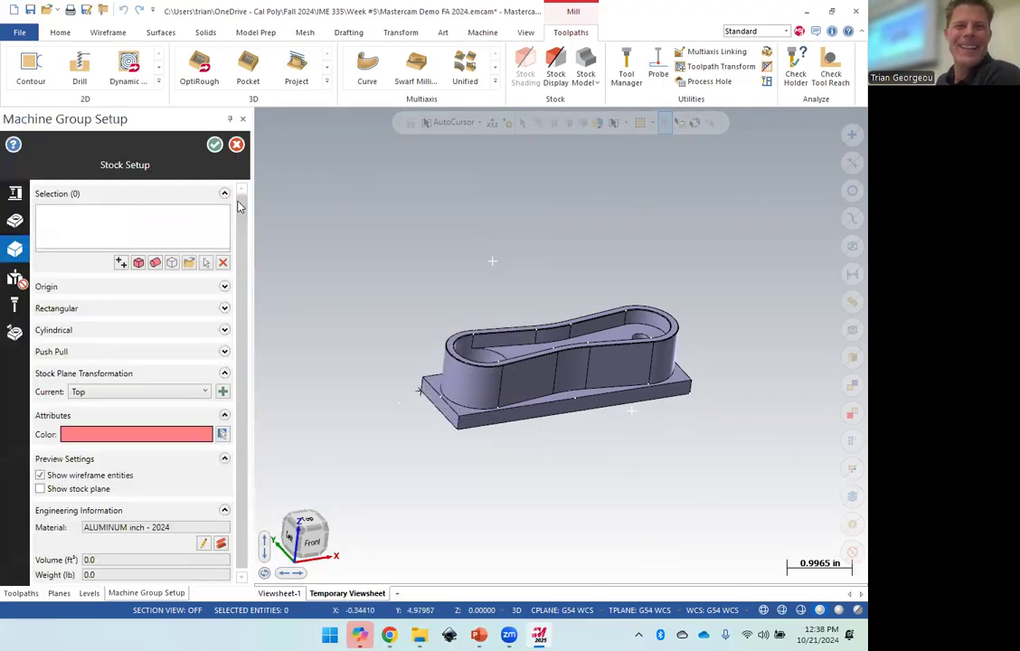
{"action": "left_click", "coordinate": [236, 145]}
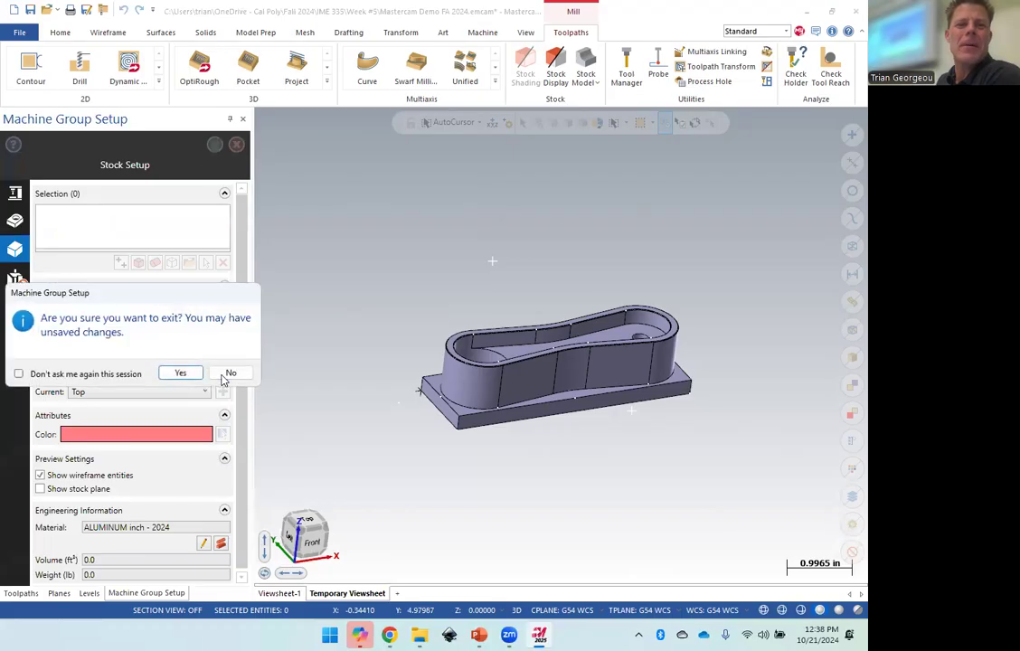
{"action": "left_click", "coordinate": [185, 373]}
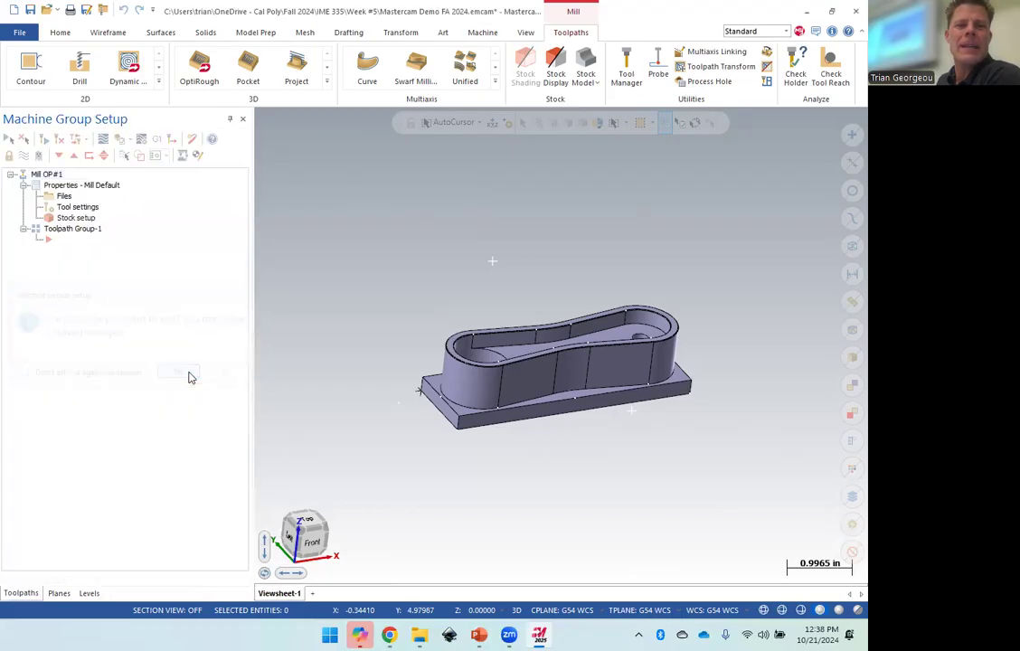
Open the stock setup of Mill OP#1 and add a rectangular stock around the part's solid body.
{"action": "double_click", "coordinate": [76, 218]}
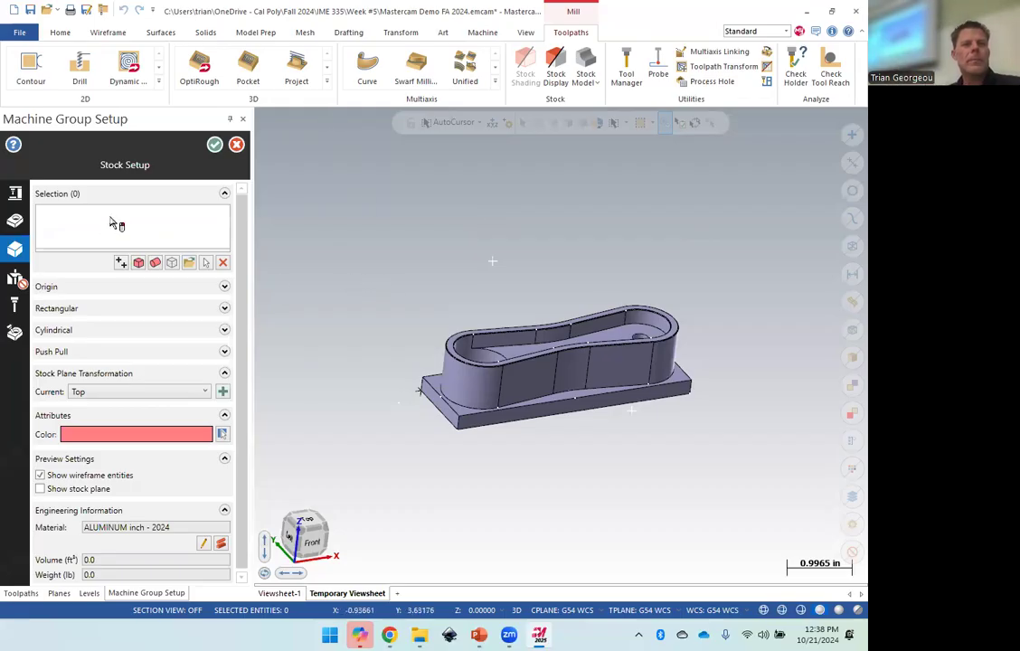
{"action": "mouse_move", "coordinate": [115, 232]}
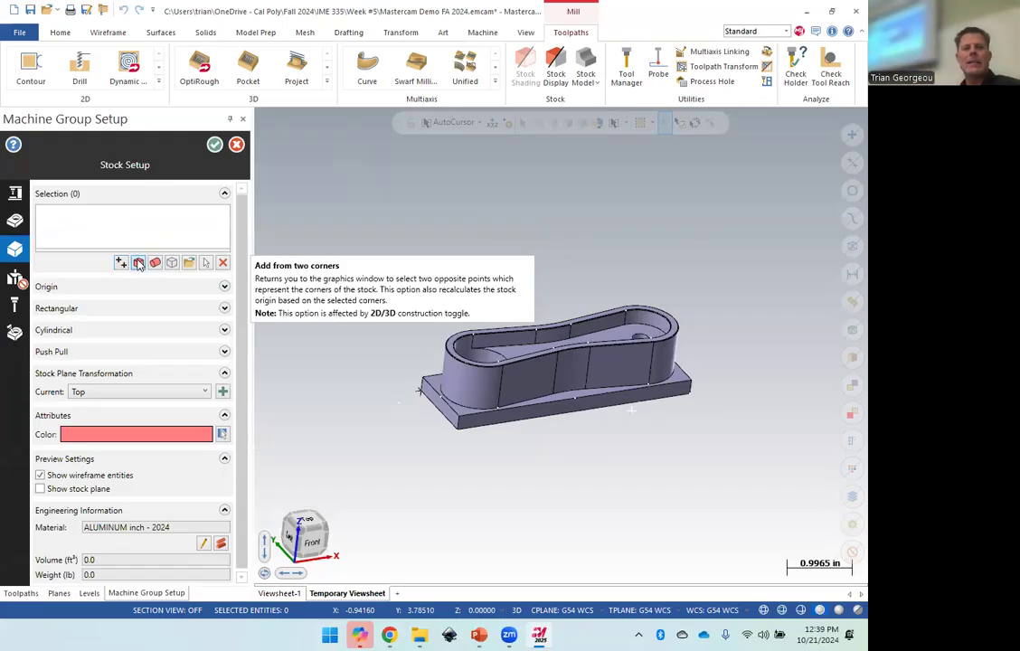
{"action": "left_click", "coordinate": [139, 263]}
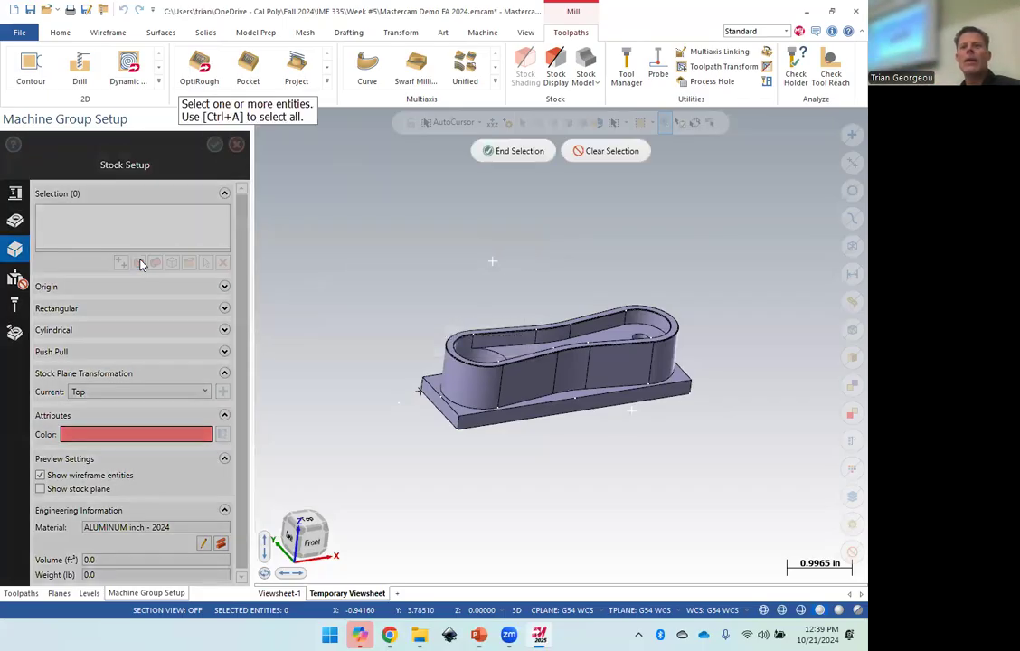
{"action": "left_click", "coordinate": [467, 369]}
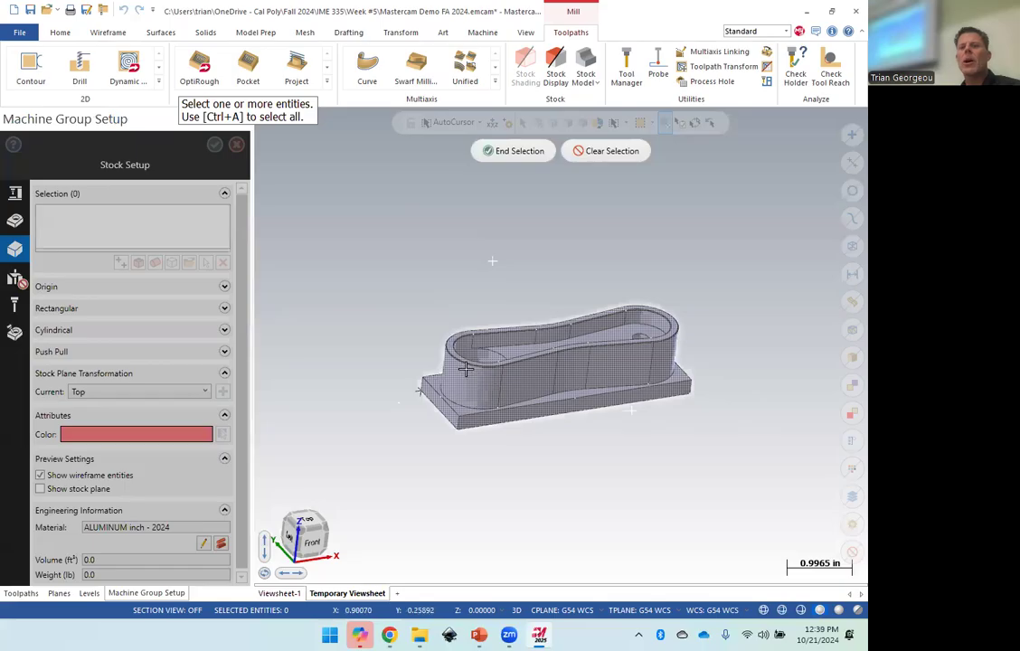
{"action": "left_click", "coordinate": [518, 153]}
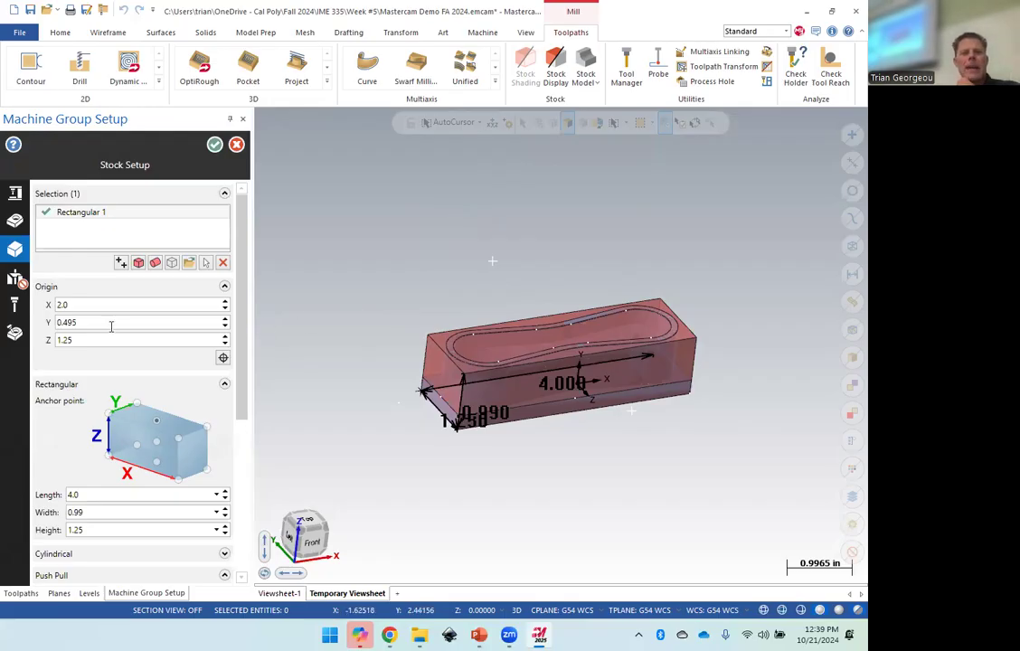
Set the rectangular stock's Y origin to 0.695 and its width to 1.0.
{"action": "left_click", "coordinate": [83, 323]}
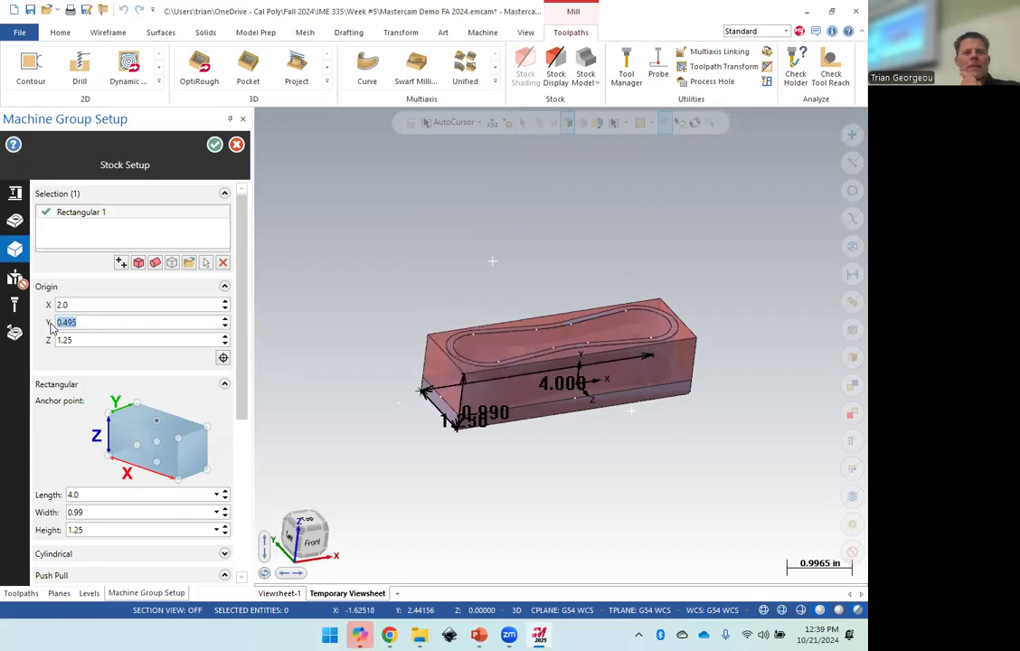
{"action": "type", "text": "0.695"}
{"action": "scroll", "coordinate": [117, 362], "scroll_direction": "down", "scroll_amount": 2}
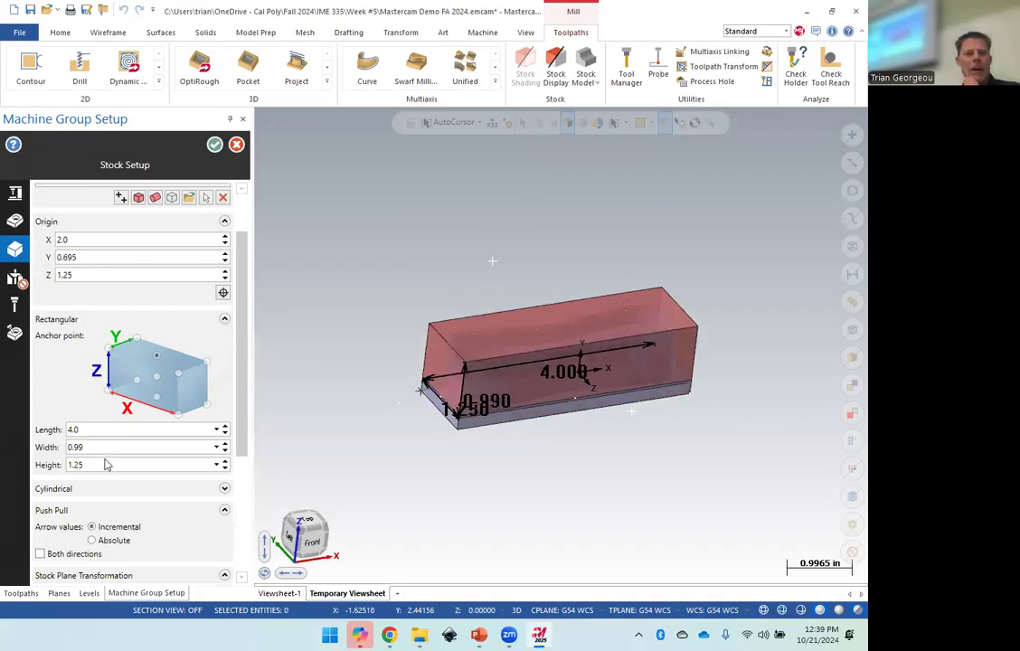
{"action": "scroll", "coordinate": [104, 464], "scroll_direction": "up", "scroll_amount": 1}
{"action": "left_click", "coordinate": [80, 479]}
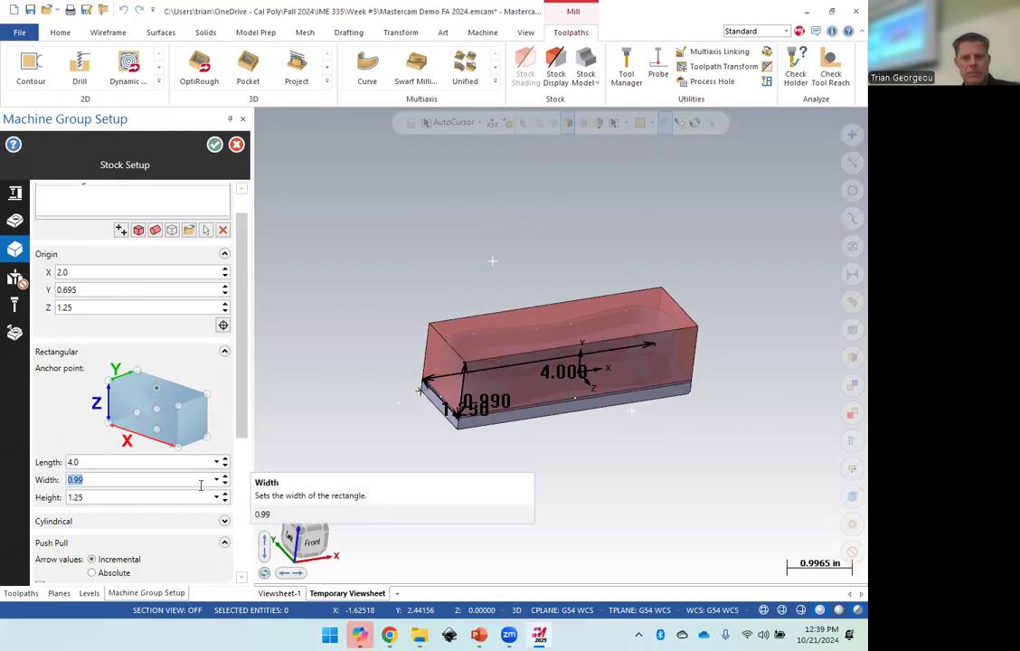
{"action": "type", "text": "1.0"}
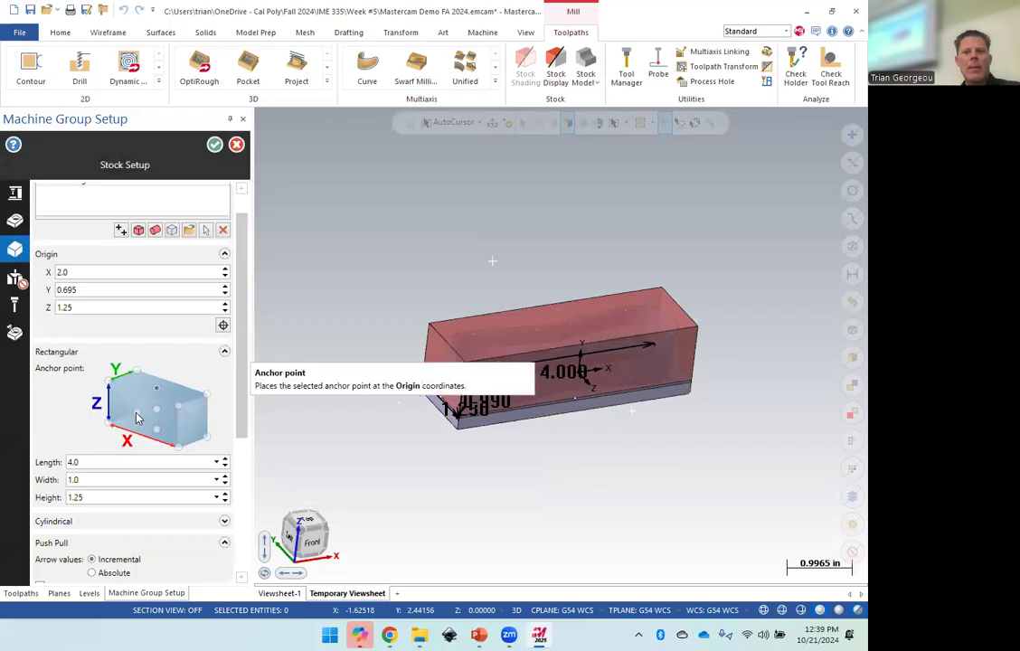
Anchor the rectangular stock at its lower rear-left corner and set its stock plane to G54 WCS.
{"action": "left_click", "coordinate": [136, 418]}
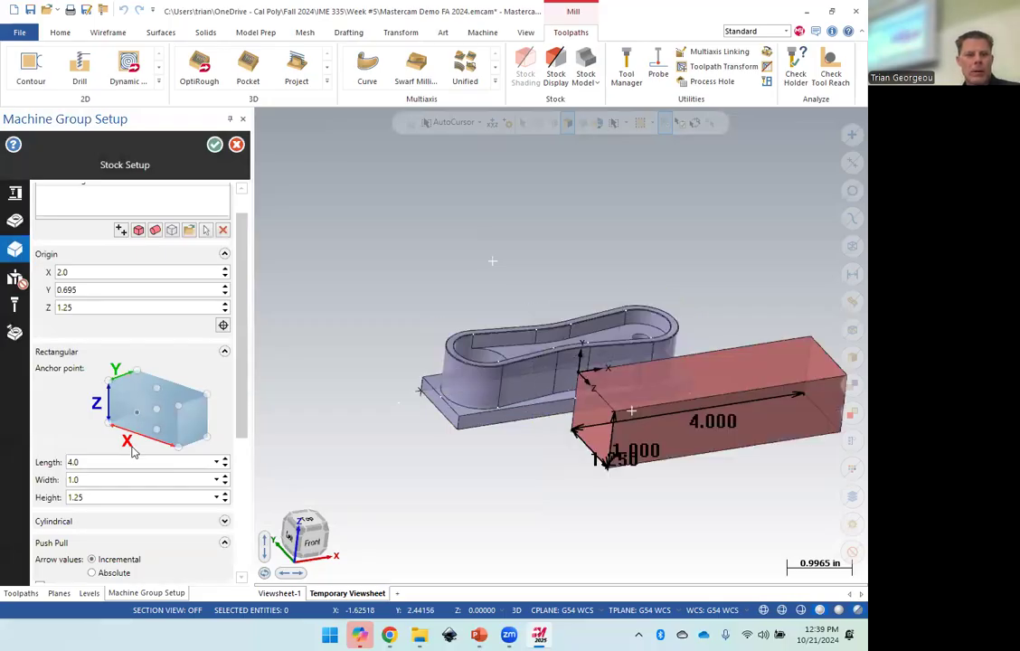
{"action": "scroll", "coordinate": [197, 418], "scroll_direction": "down", "scroll_amount": 5}
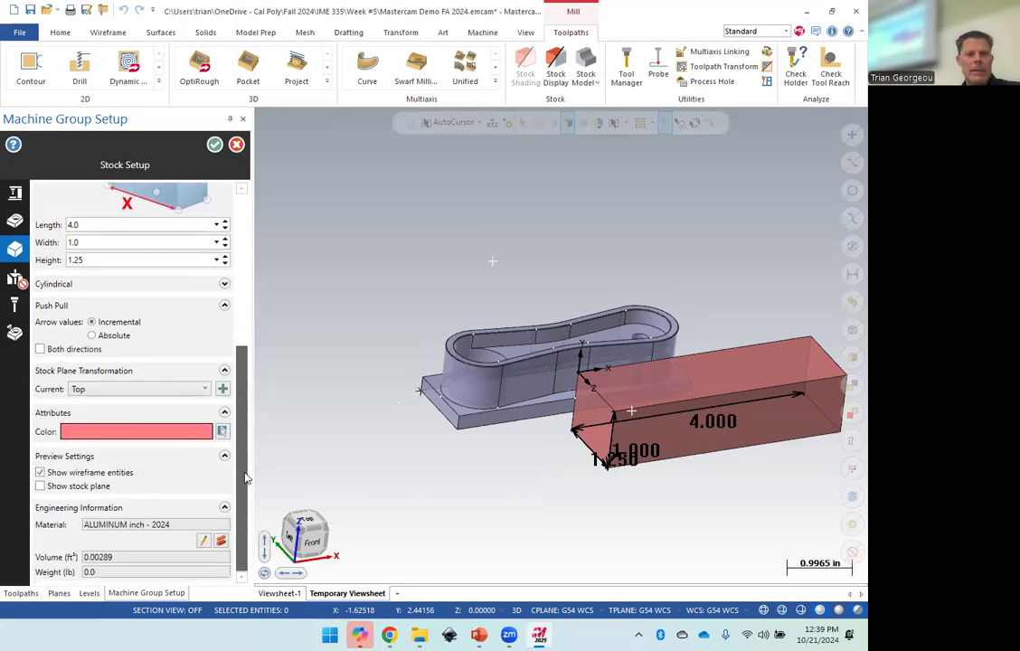
{"action": "left_click", "coordinate": [181, 389]}
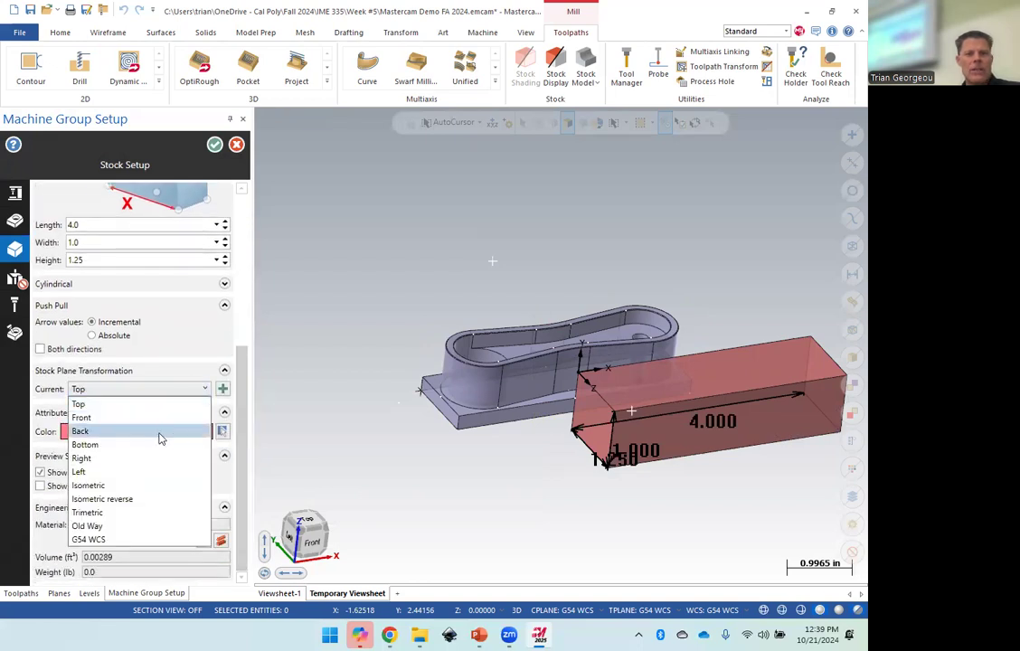
{"action": "left_click", "coordinate": [116, 540]}
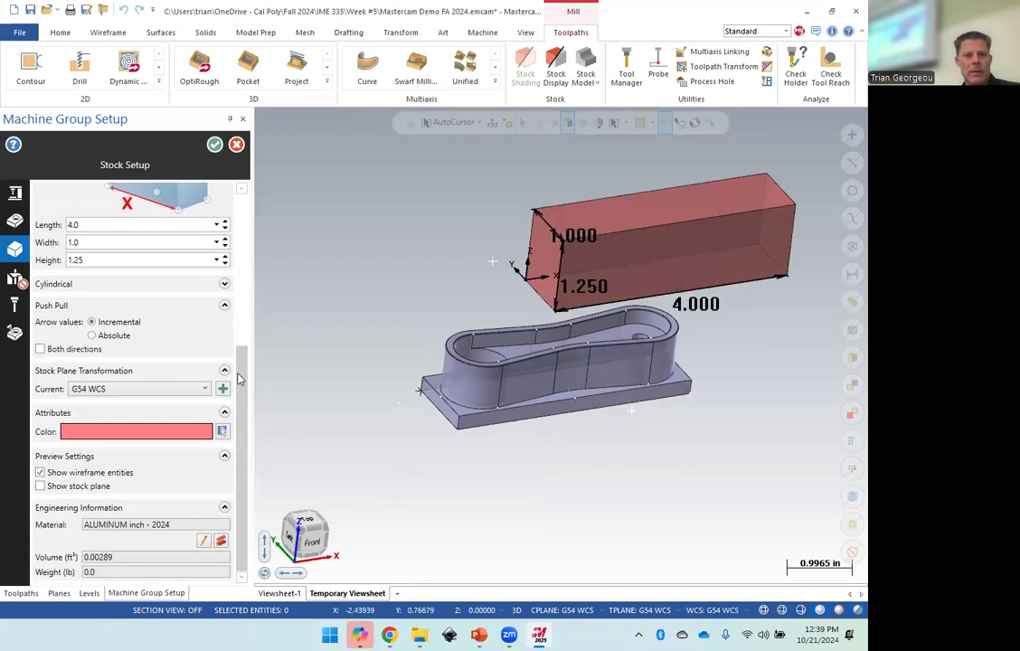
{"action": "scroll", "coordinate": [249, 298], "scroll_direction": "up", "scroll_amount": 3}
{"action": "left_click", "coordinate": [136, 322]}
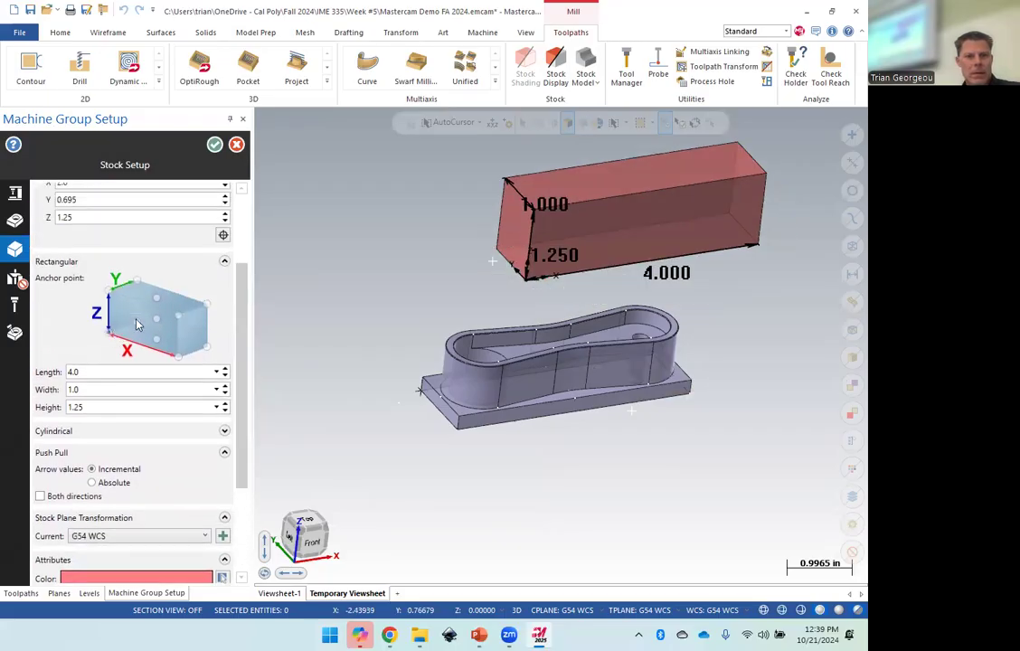
{"action": "left_click", "coordinate": [137, 322]}
Exit the stock setup and discard its unsaved changes.
{"action": "left_click_drag", "start_coordinate": [108, 372], "coordinate": [72, 372]}
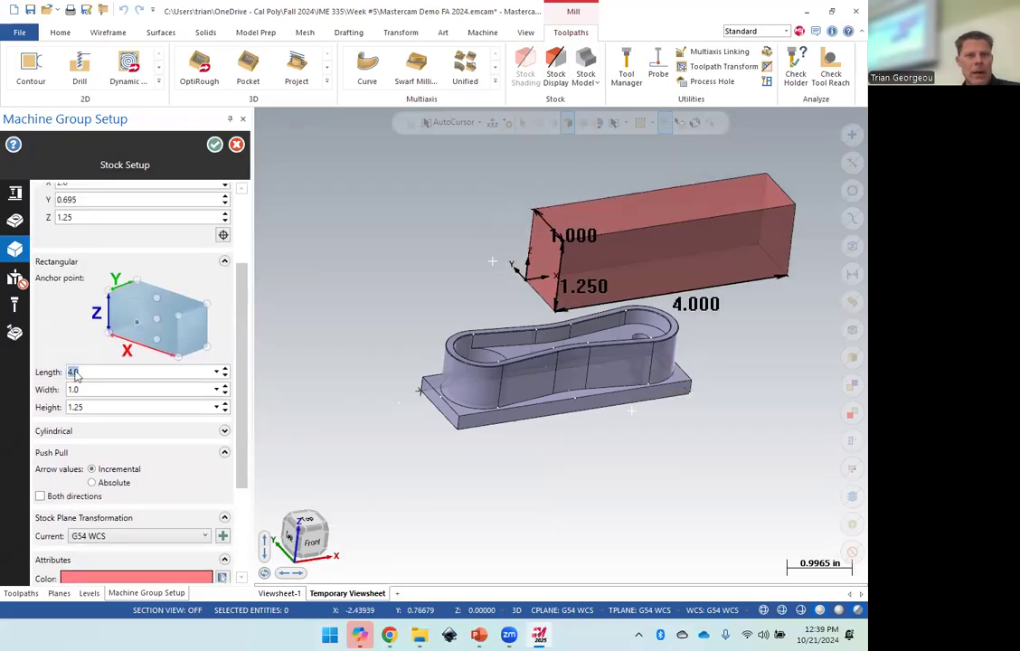
{"action": "scroll", "coordinate": [215, 261], "scroll_direction": "up", "scroll_amount": 3}
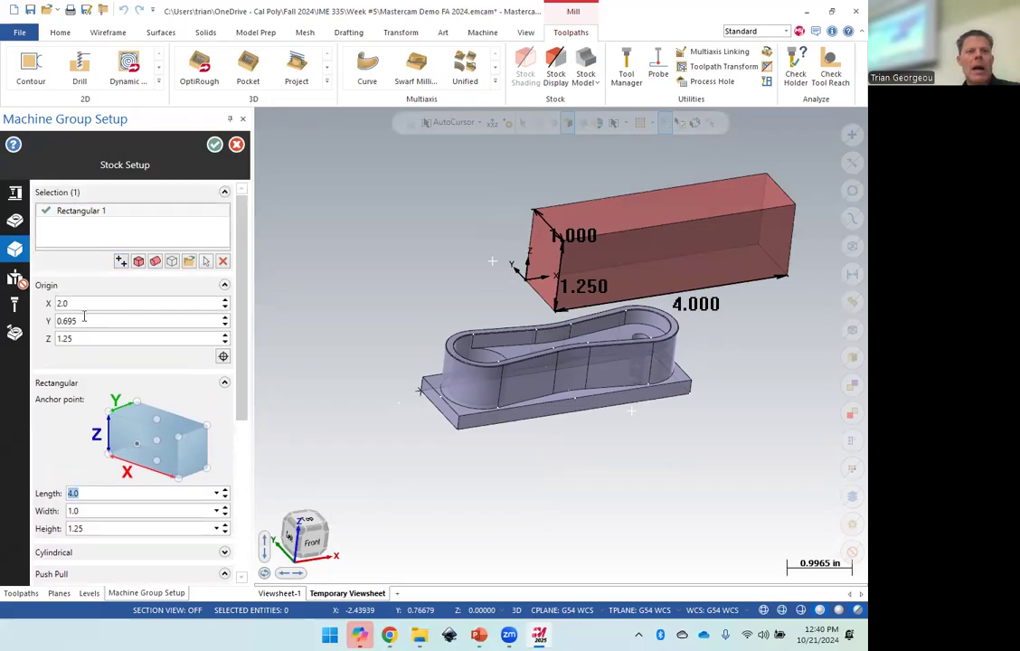
{"action": "left_click", "coordinate": [236, 145]}
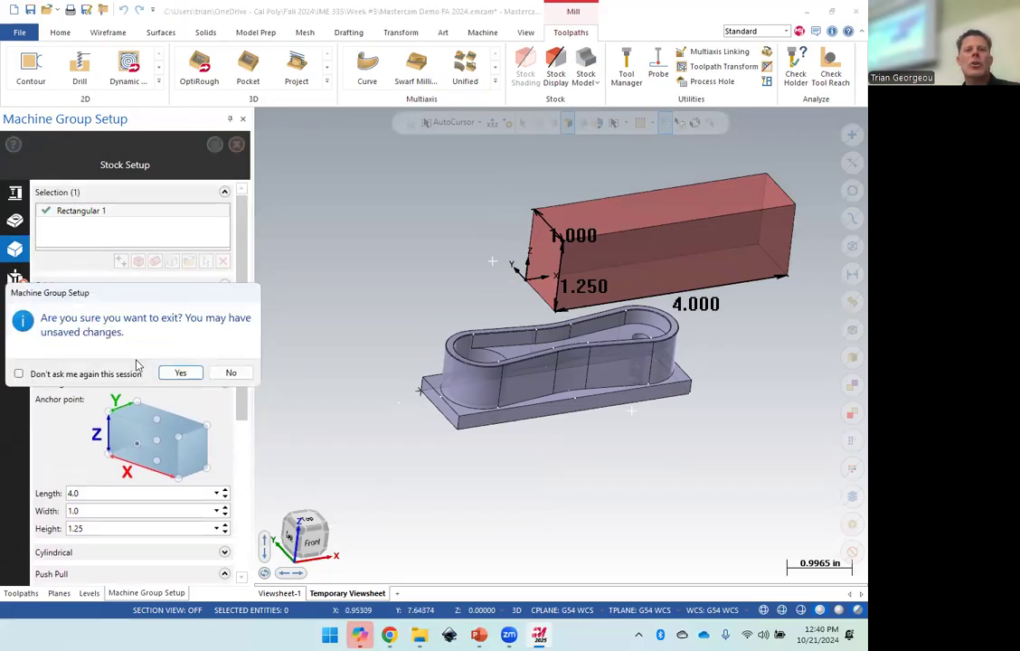
{"action": "left_click", "coordinate": [230, 371]}
{"action": "left_click", "coordinate": [236, 145]}
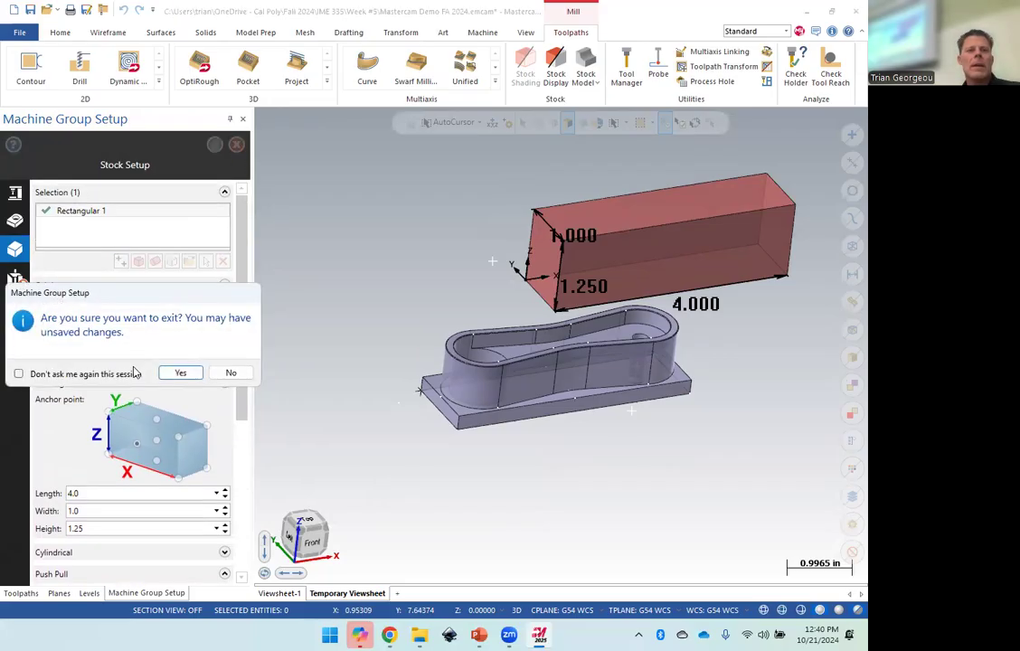
{"action": "left_click", "coordinate": [178, 369]}
Reopen the stock setup, set the stock plane to G54 WCS and add a rectangular stock around the part's solid body.
{"action": "left_click", "coordinate": [72, 218]}
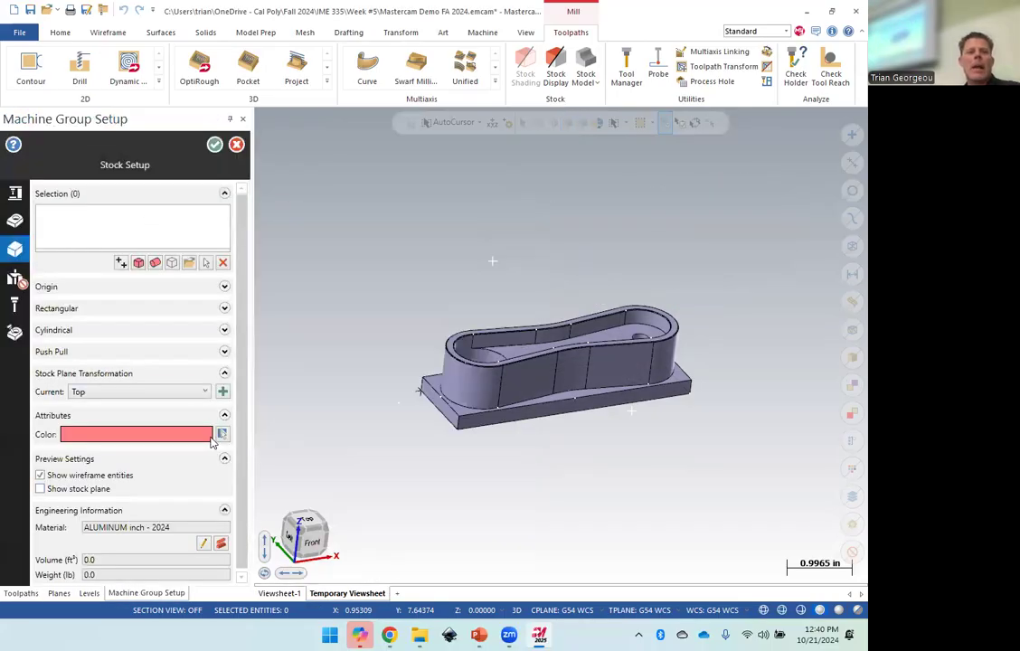
{"action": "left_click", "coordinate": [204, 394]}
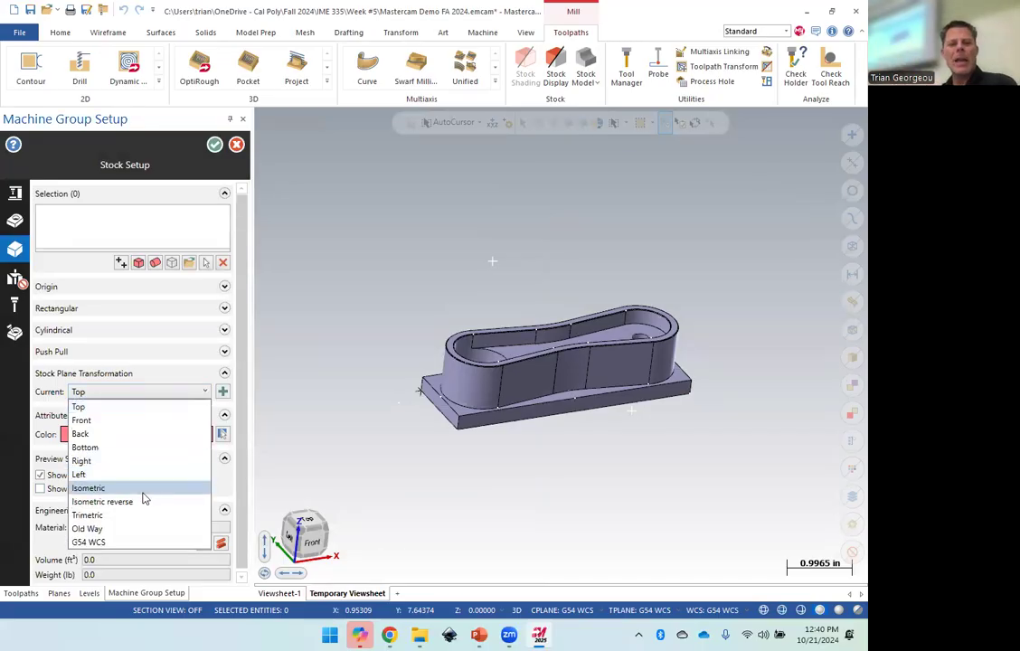
{"action": "left_click", "coordinate": [106, 542]}
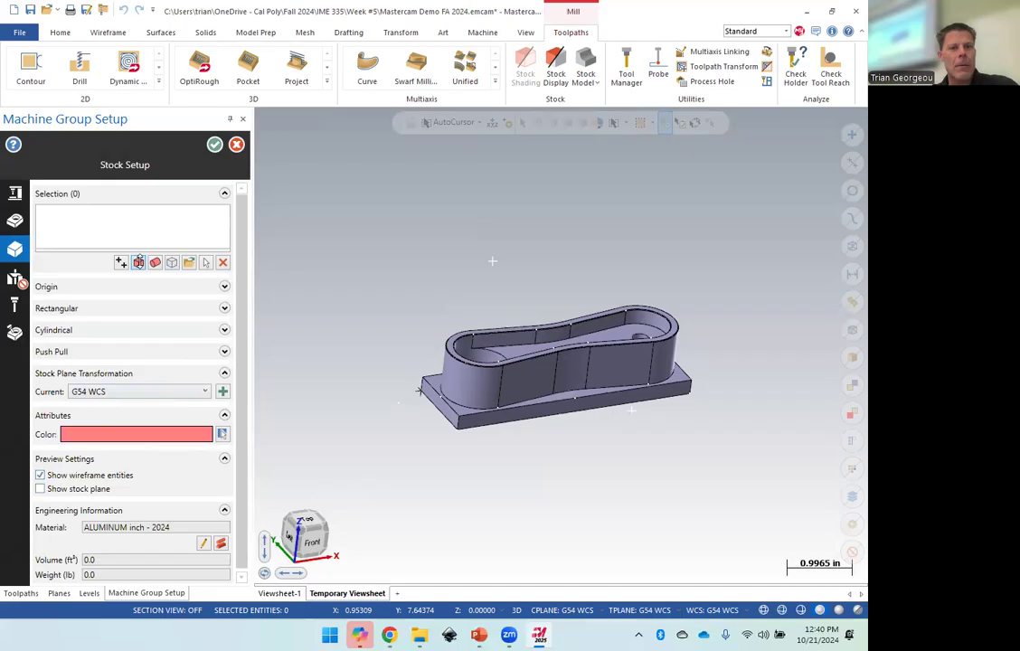
{"action": "left_click", "coordinate": [139, 262]}
{"action": "left_click", "coordinate": [457, 362]}
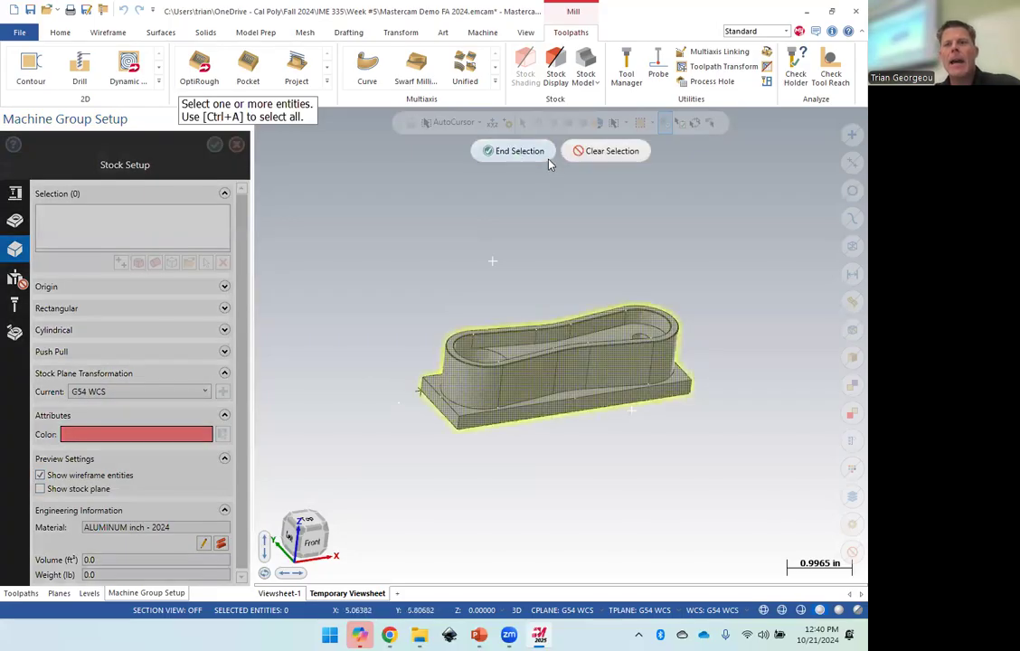
{"action": "left_click", "coordinate": [513, 152]}
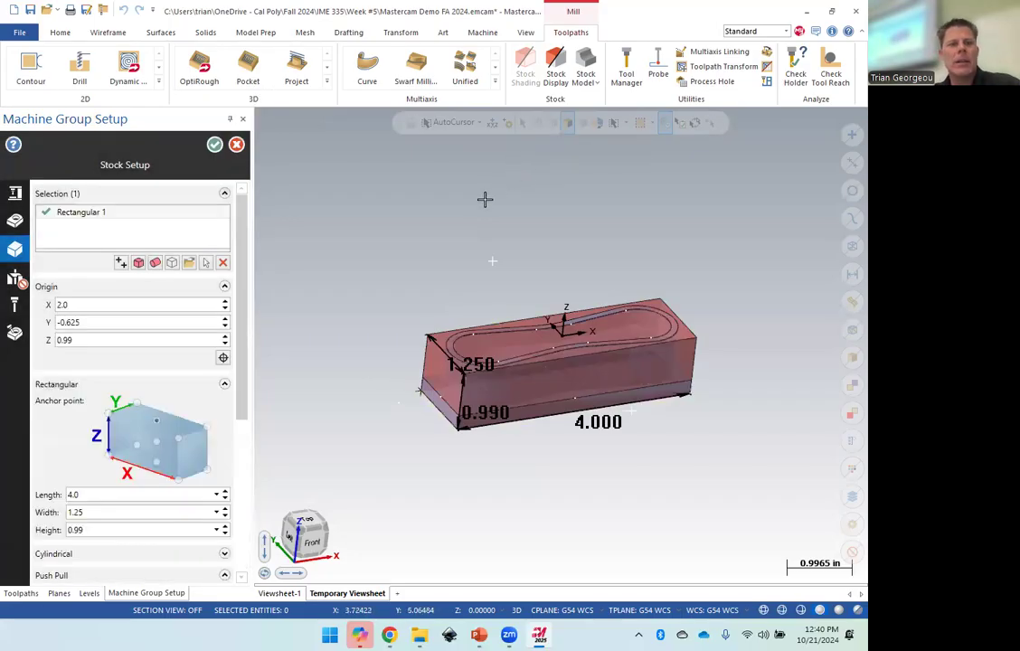
Anchor the rectangular stock at its lower rear-left corner and set its origin to X 0, Y 0, Z 0.
{"action": "left_click", "coordinate": [138, 448]}
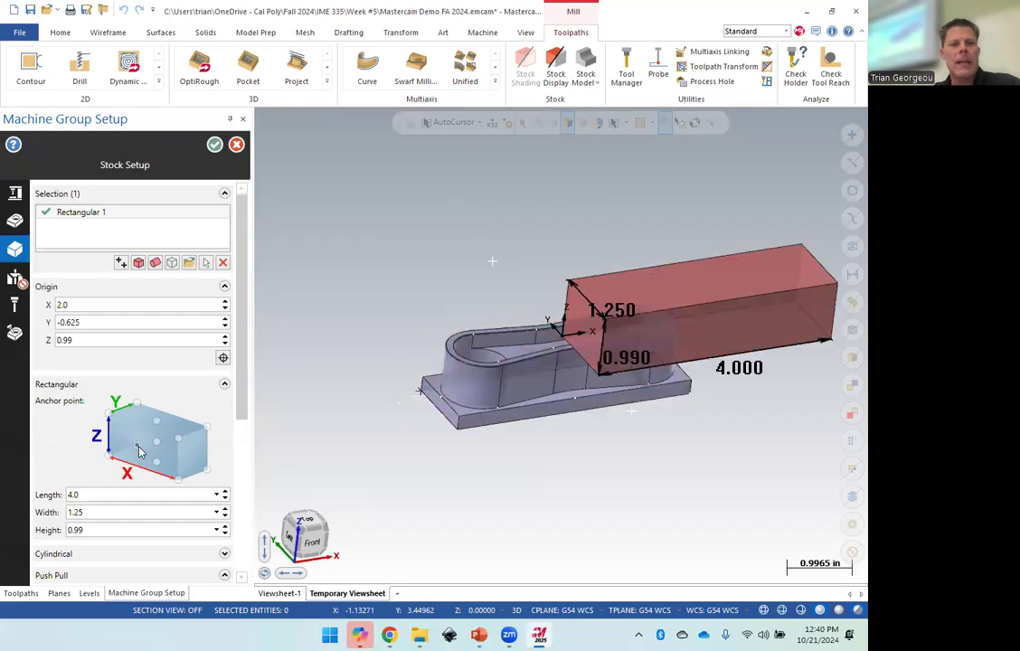
{"action": "double_click", "coordinate": [86, 305]}
{"action": "type", "text": "0"}
{"action": "key", "text": "Tab"}
{"action": "type", "text": "0"}
{"action": "key", "text": "Tab"}
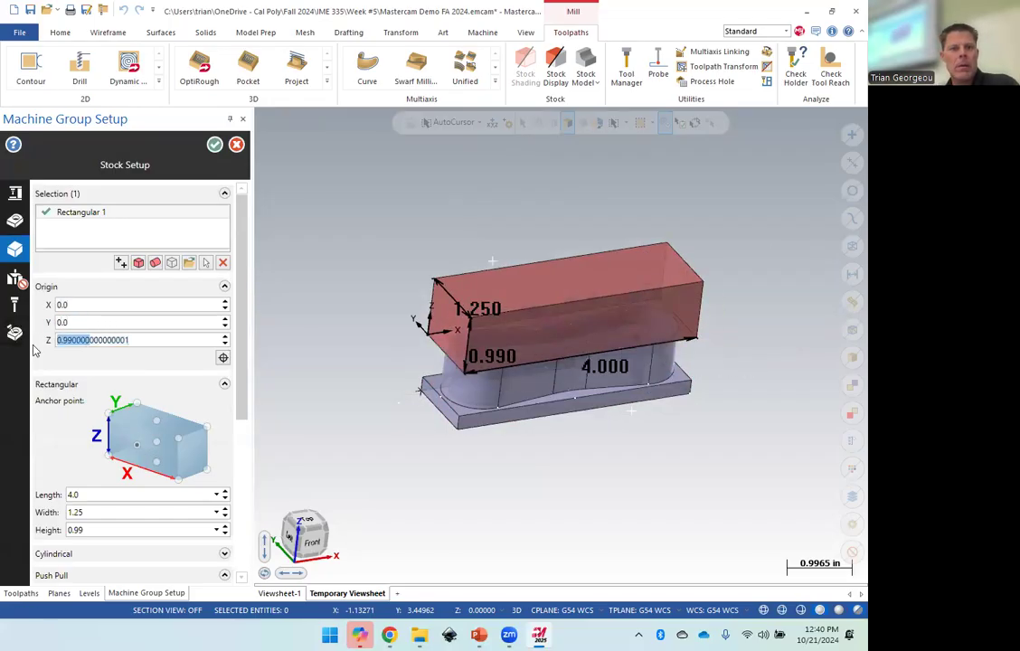
{"action": "type", "text": "0"}
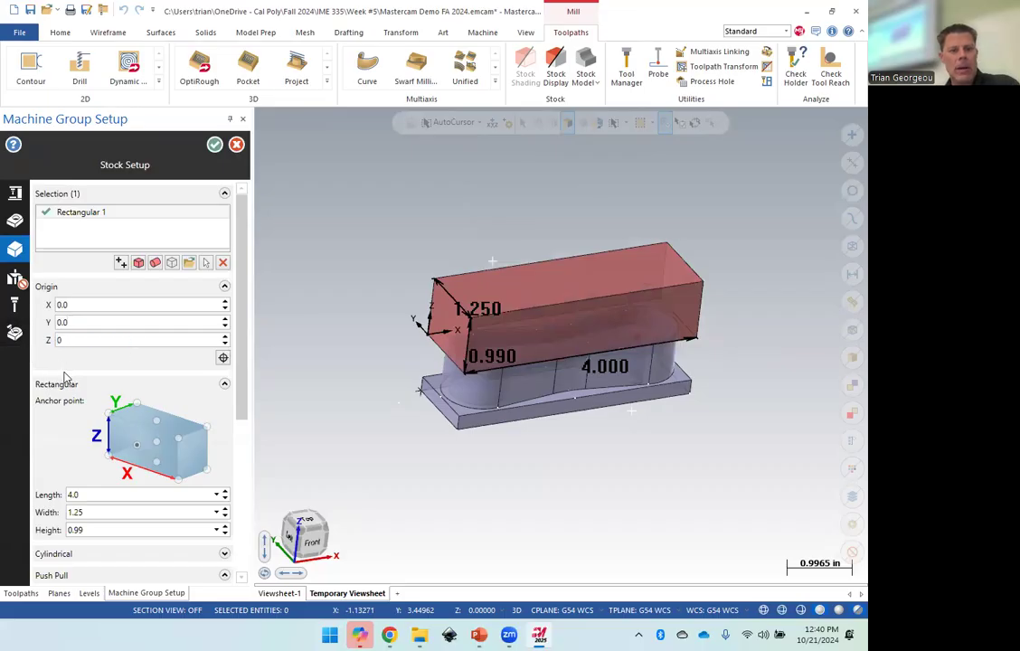
{"action": "key", "text": "Tab"}
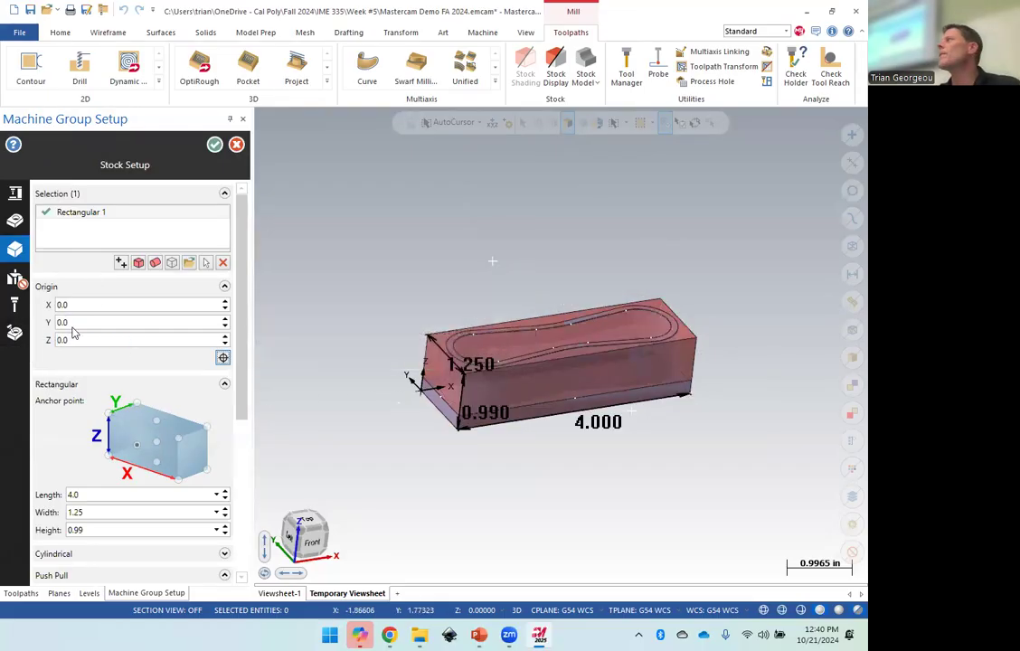
{"action": "left_click", "coordinate": [109, 460]}
{"action": "left_click", "coordinate": [136, 448]}
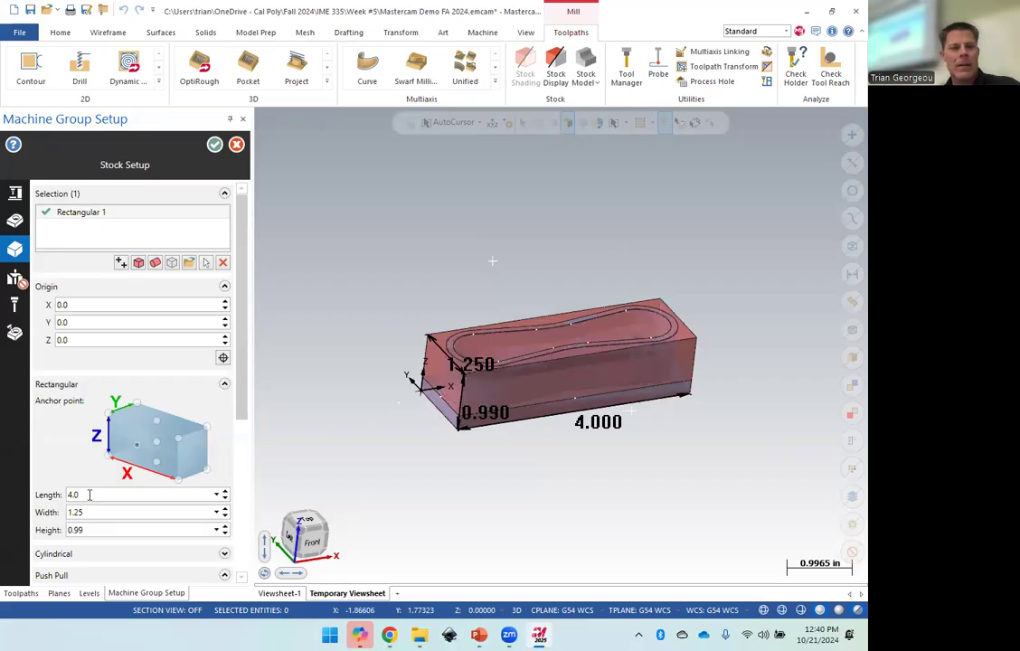
Set the rectangular stock's height to 1.0 and review its dimensions and stock plane settings.
{"action": "double_click", "coordinate": [76, 532]}
{"action": "type", "text": "1.0"}
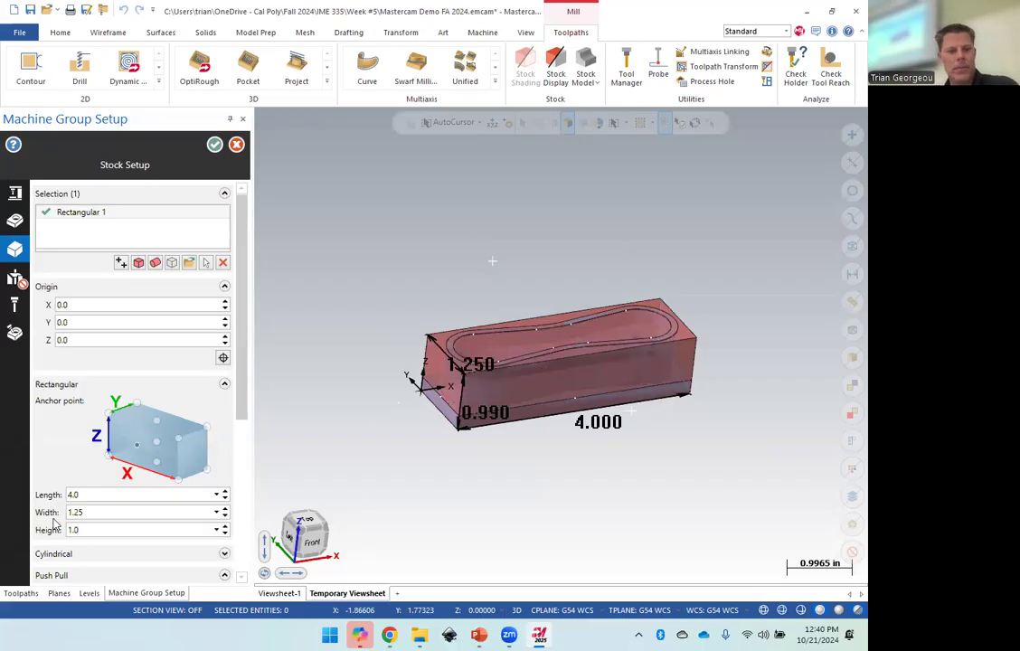
{"action": "key", "text": "Tab"}
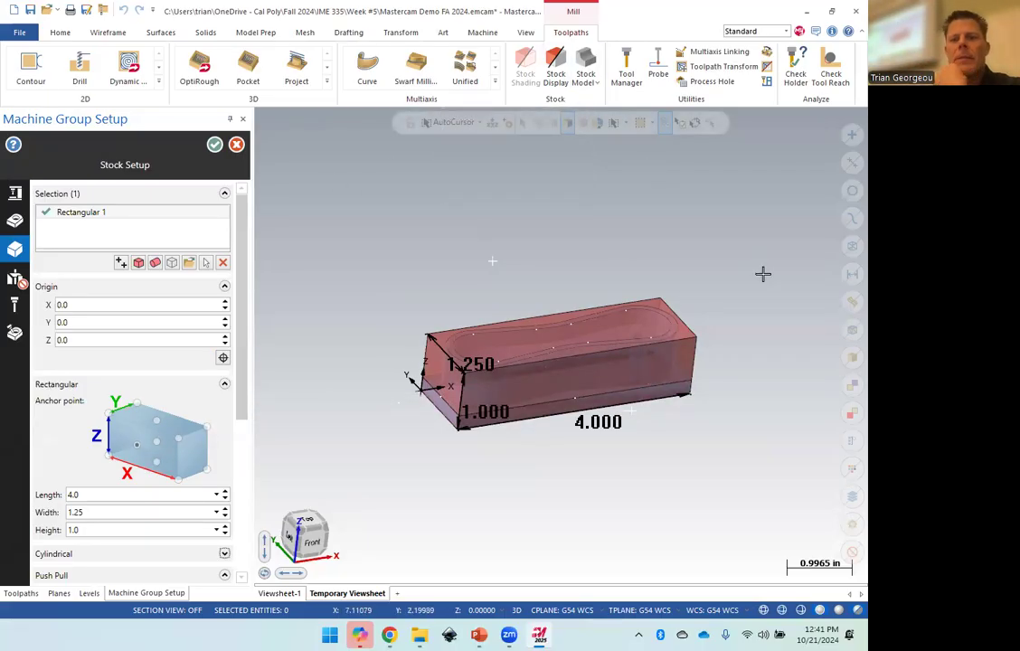
{"action": "left_click_drag", "start_coordinate": [240, 284], "coordinate": [262, 385]}
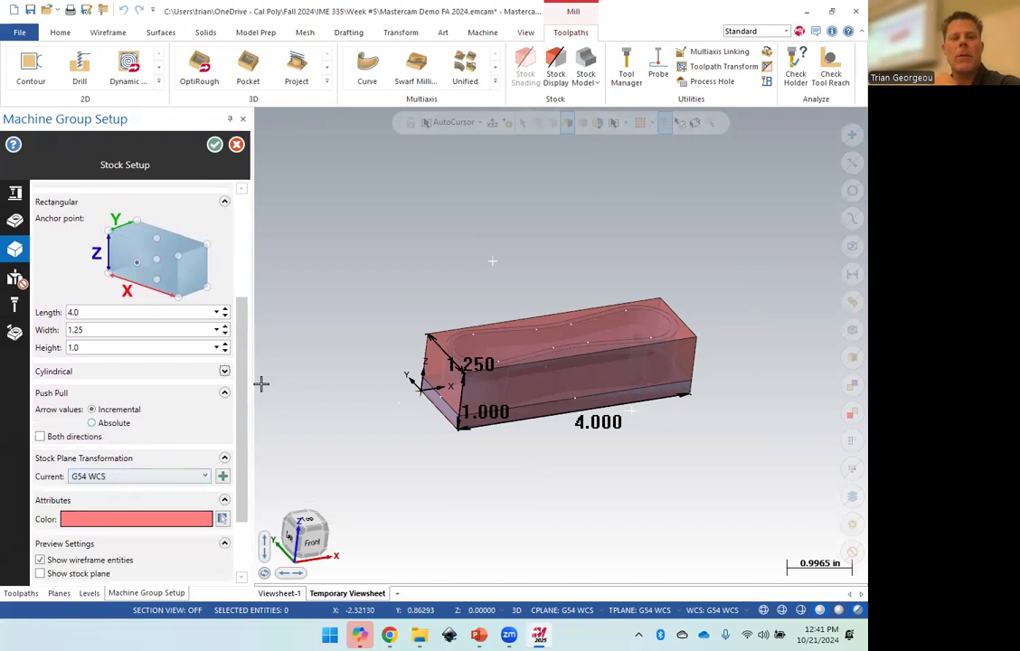
{"action": "scroll", "coordinate": [73, 378], "scroll_direction": "up", "scroll_amount": 2}
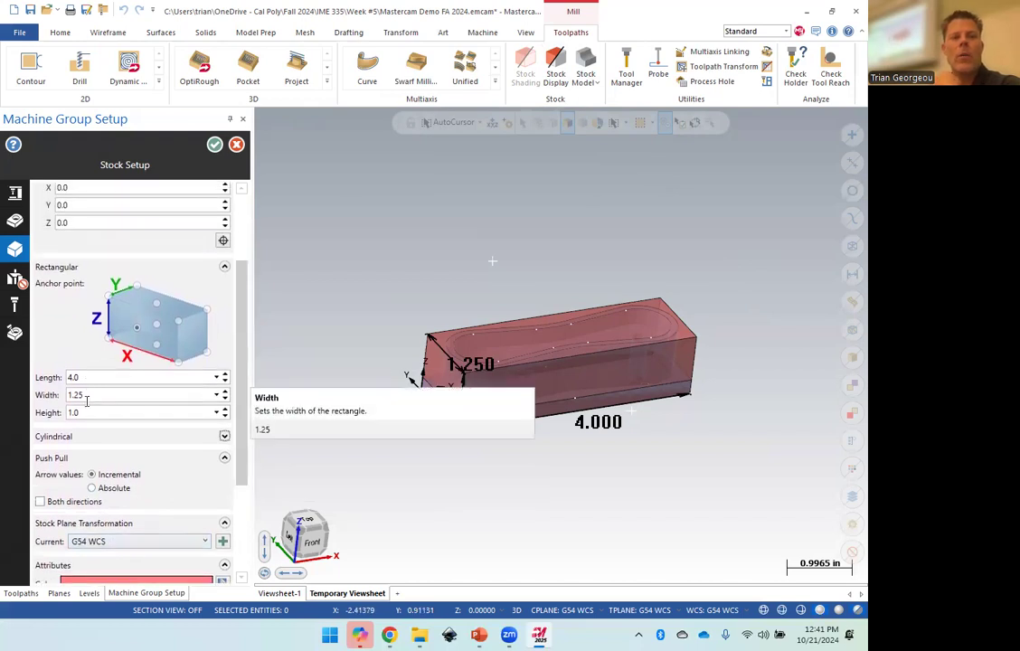
Review the rectangular stock's settings, trying an upper rear anchor point before restoring the lower rear-left one.
{"action": "scroll", "coordinate": [233, 280], "scroll_direction": "up", "scroll_amount": 4}
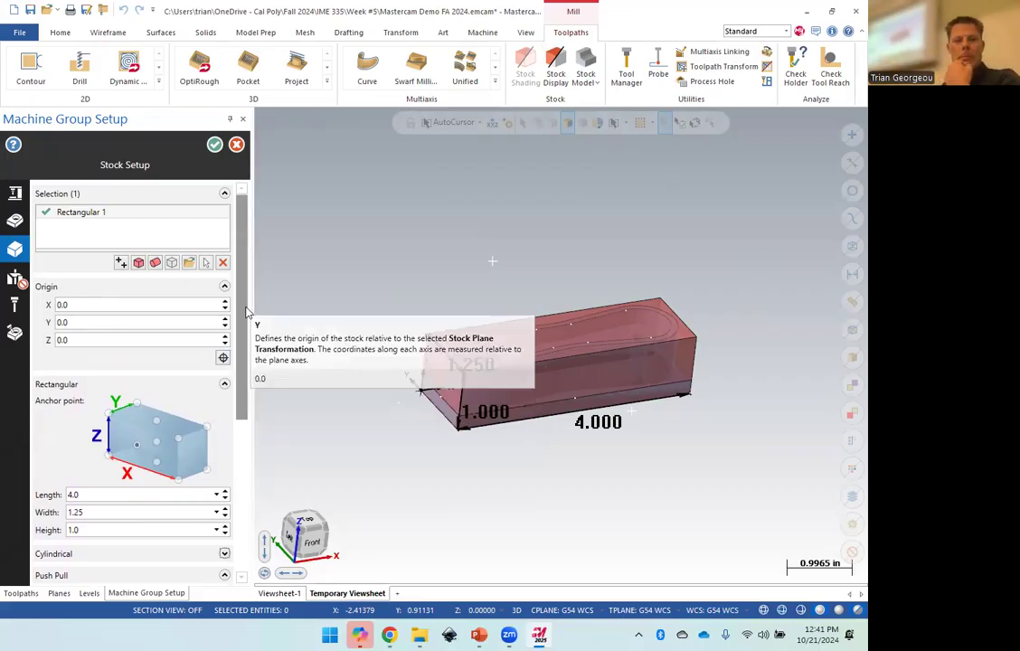
{"action": "scroll", "coordinate": [251, 354], "scroll_direction": "down", "scroll_amount": 3}
{"action": "scroll", "coordinate": [257, 382], "scroll_direction": "down", "scroll_amount": 2}
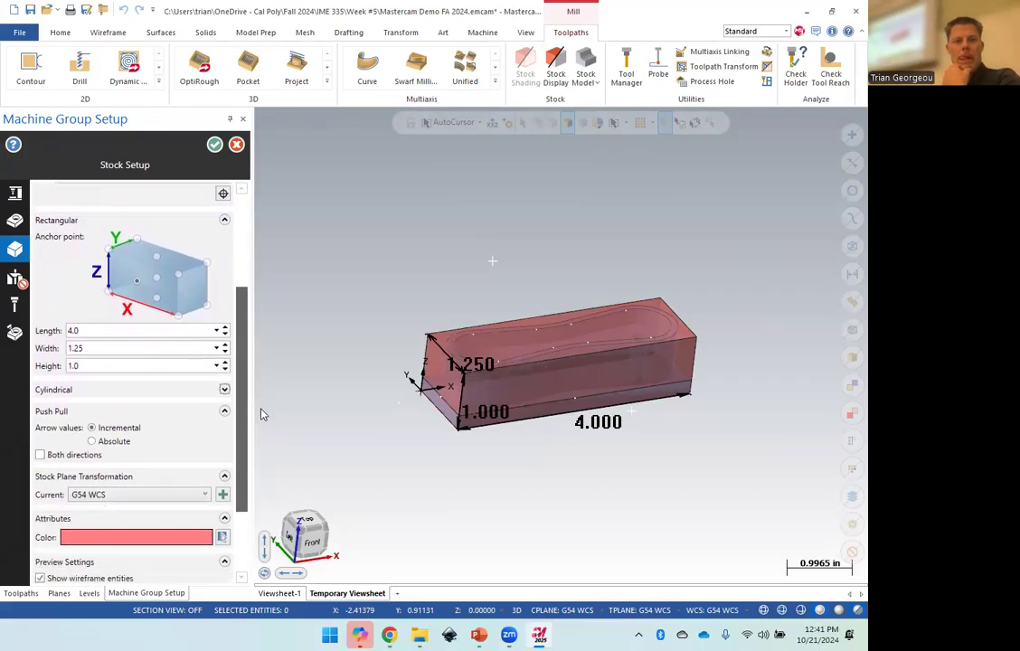
{"action": "scroll", "coordinate": [259, 425], "scroll_direction": "up", "scroll_amount": 2}
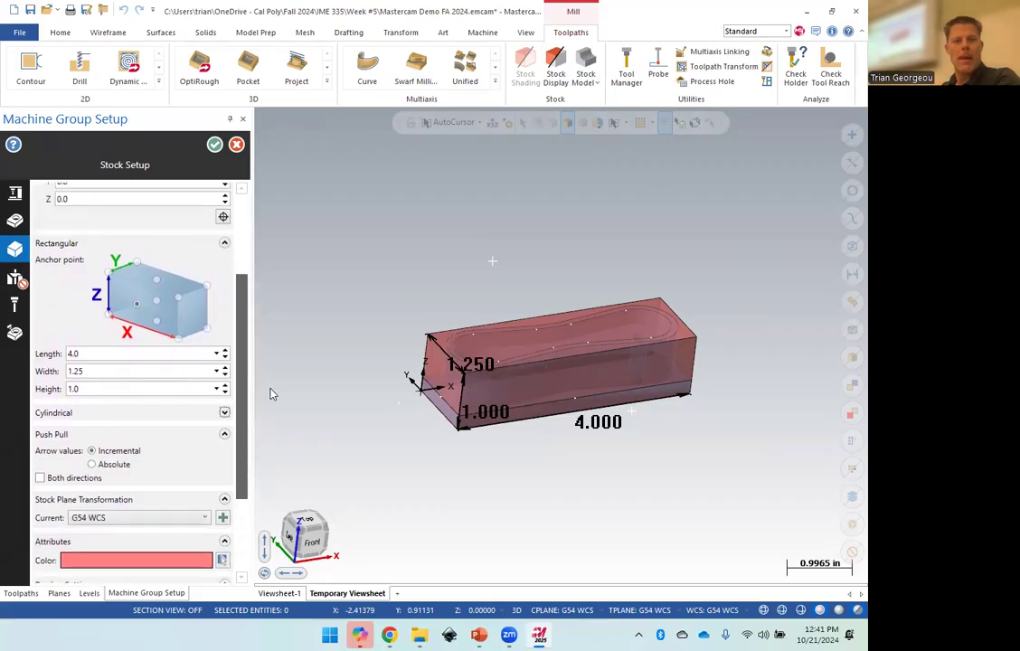
{"action": "left_click", "coordinate": [139, 265]}
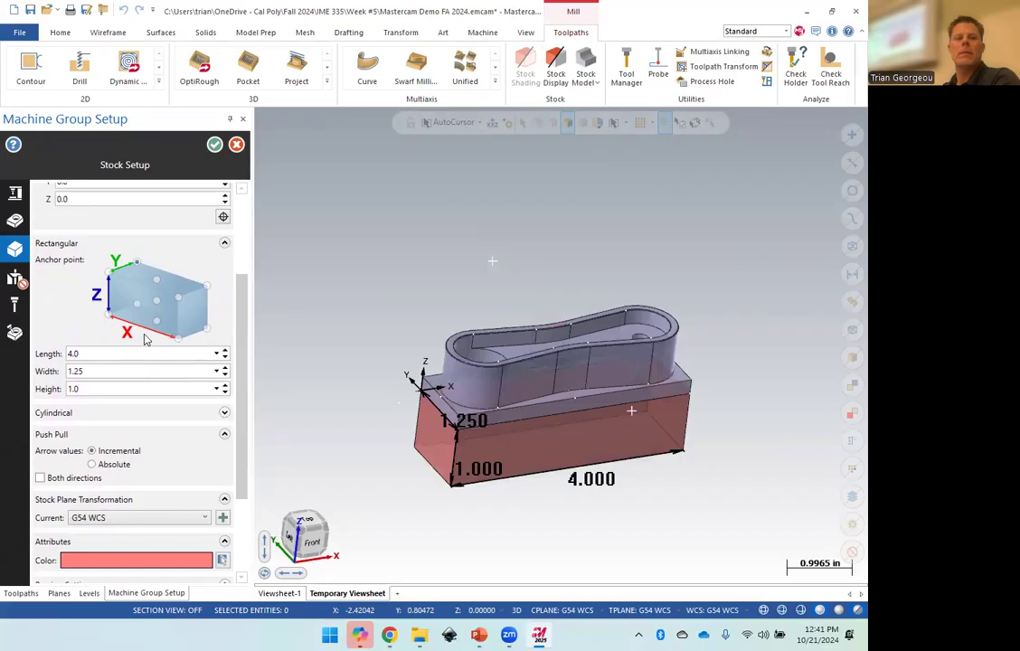
{"action": "left_click", "coordinate": [114, 275]}
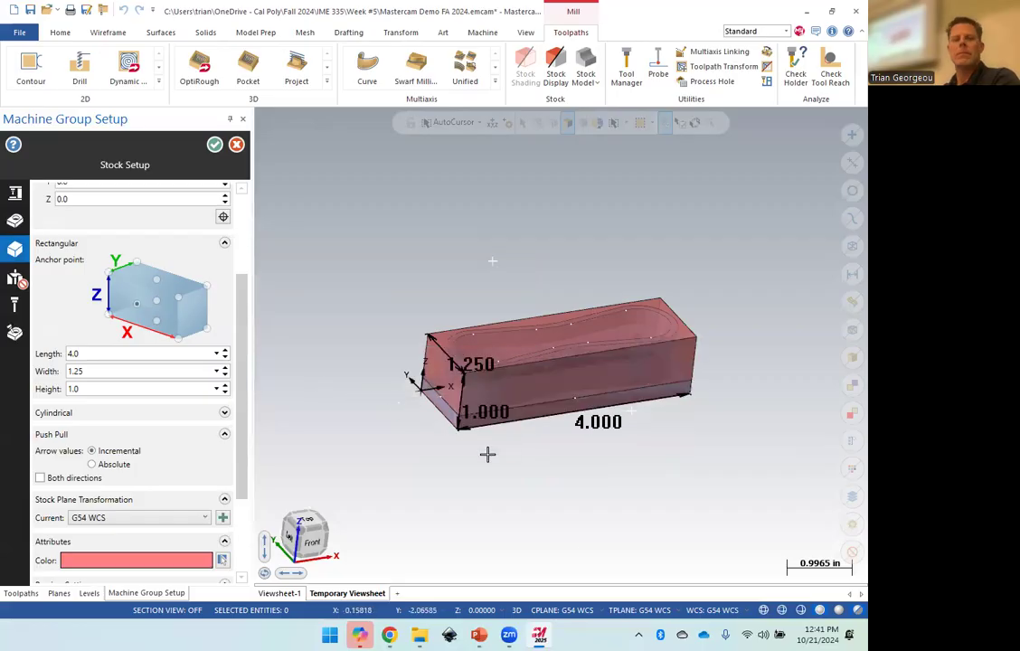
Accept the stock setup and turn on the stock display with shading around the part.
{"action": "left_click", "coordinate": [214, 145]}
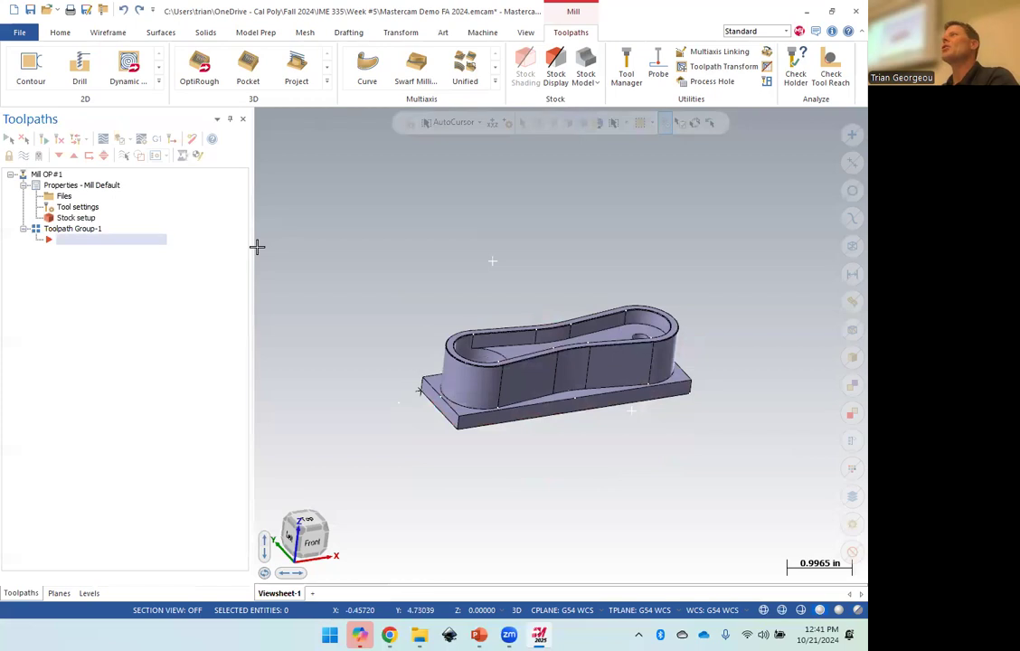
{"action": "left_click", "coordinate": [557, 63]}
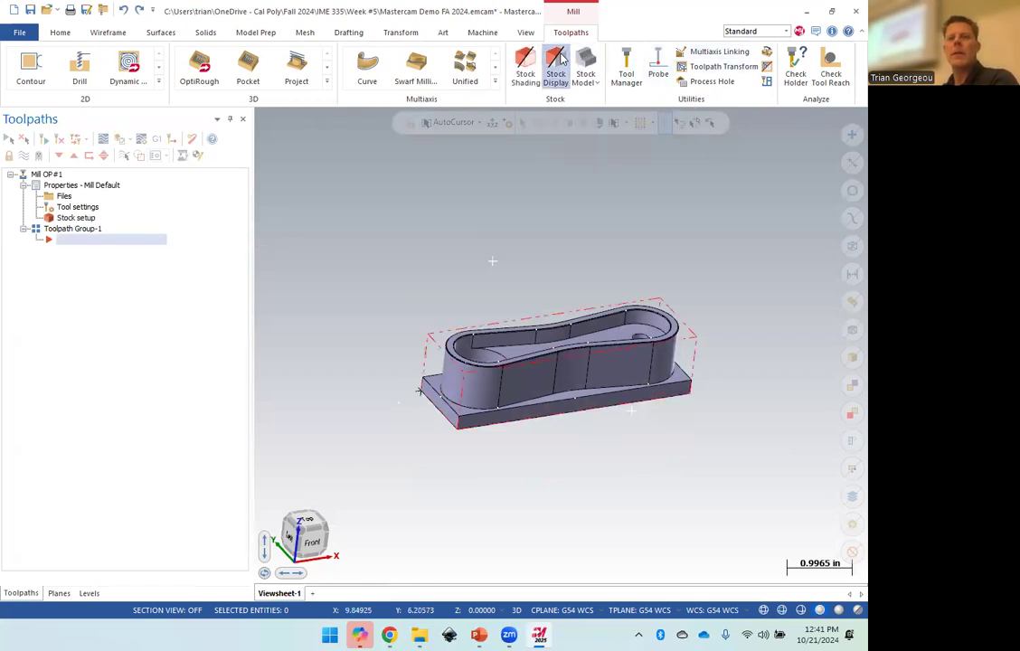
{"action": "left_click", "coordinate": [526, 65]}
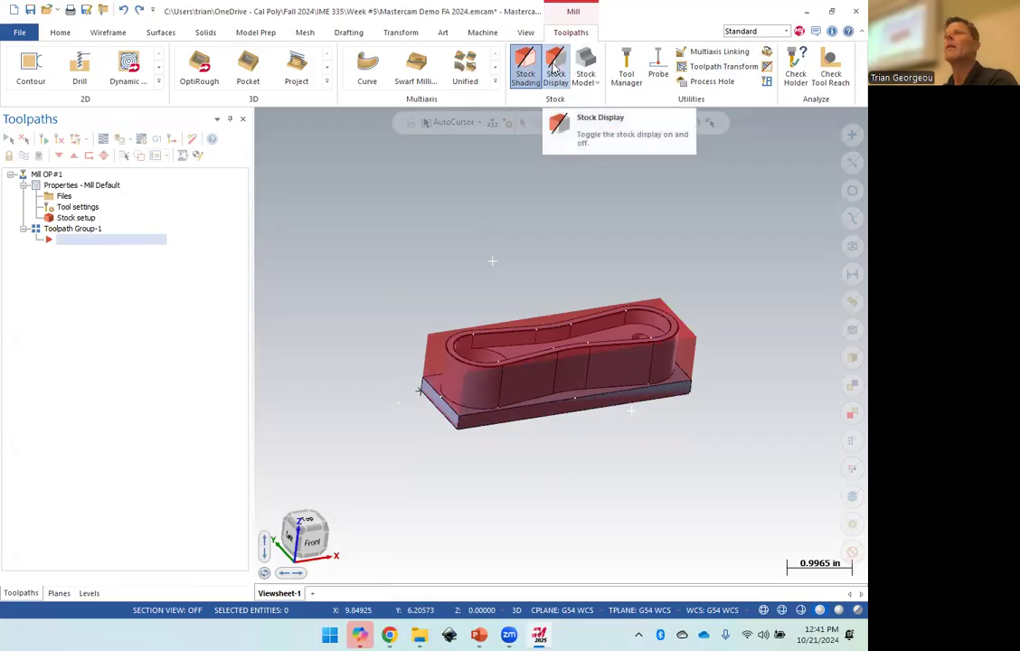
{"action": "mouse_move", "coordinate": [712, 373]}
{"action": "middle_mouse_down"}
{"action": "mouse_move", "coordinate": [774, 337]}
{"action": "mouse_move", "coordinate": [827, 344]}
{"action": "mouse_move", "coordinate": [744, 353]}
{"action": "mouse_move", "coordinate": [729, 408]}
{"action": "mouse_move", "coordinate": [735, 371]}
{"action": "mouse_move", "coordinate": [699, 406]}
{"action": "mouse_move", "coordinate": [722, 318]}
{"action": "mouse_move", "coordinate": [690, 303]}
{"action": "mouse_move", "coordinate": [588, 342]}
{"action": "middle_mouse_up"}
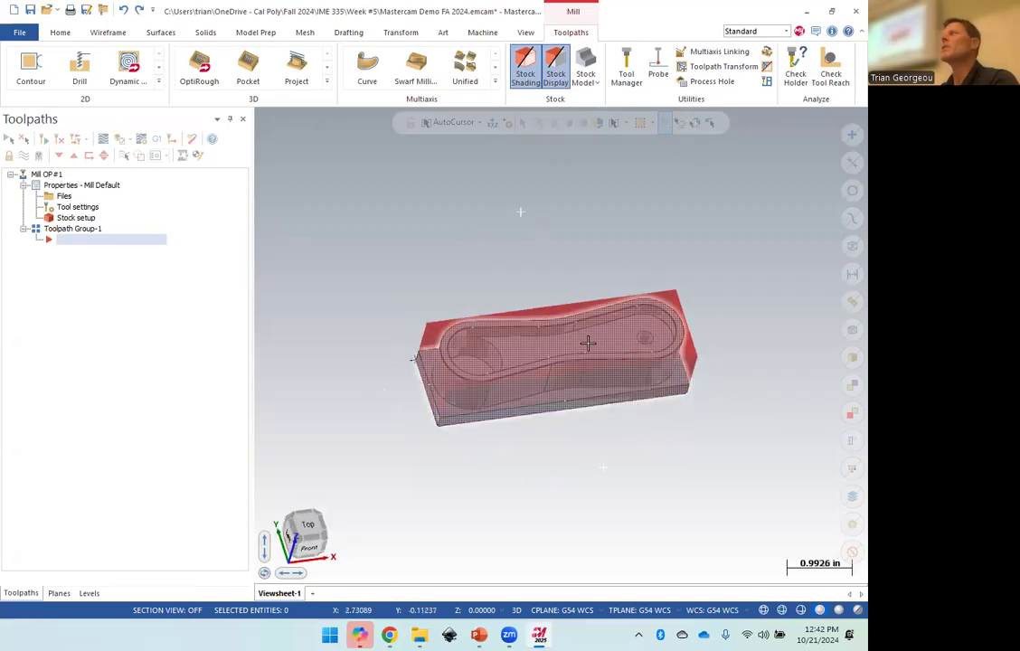
{"action": "scroll", "coordinate": [588, 342], "scroll_direction": "up", "scroll_amount": 1}
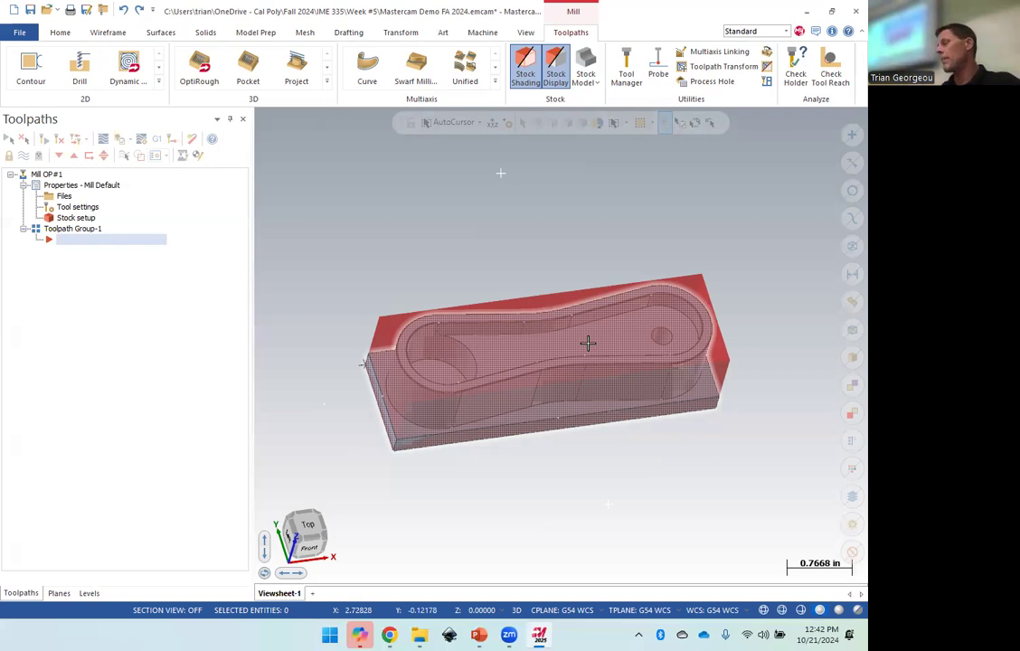
Switch to the IME 335 Lab #5 presentation in PowerPoint and examine the Adding Virtual Stock and Toolpath Generation slides.
{"action": "left_click", "coordinate": [480, 634]}
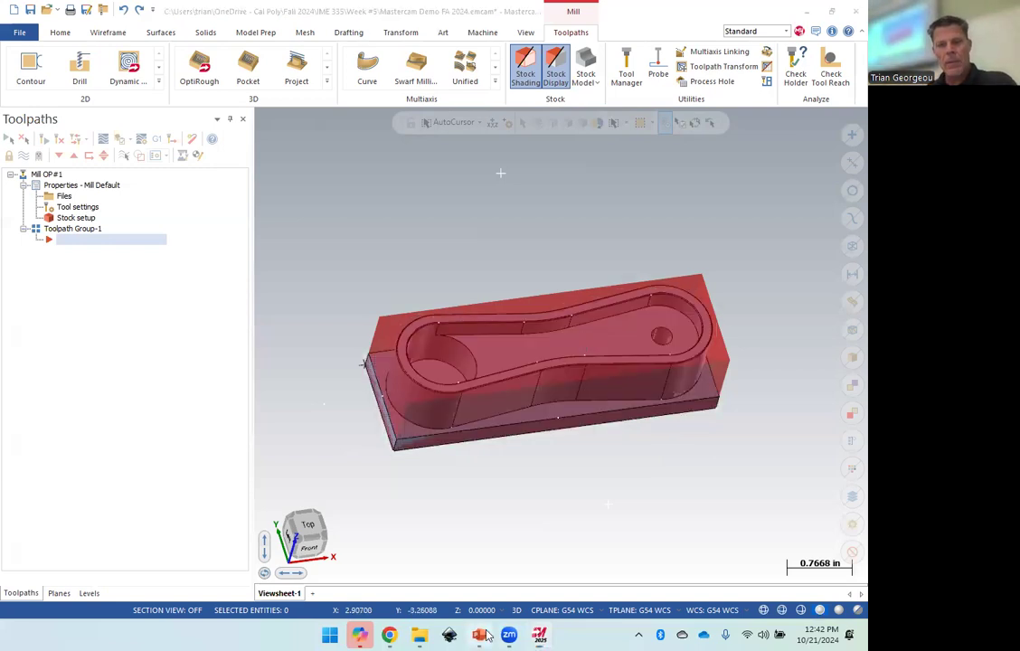
{"action": "scroll", "coordinate": [102, 513], "scroll_direction": "down", "scroll_amount": 1}
{"action": "left_click", "coordinate": [87, 570]}
{"action": "scroll", "coordinate": [87, 571], "scroll_direction": "down", "scroll_amount": 5}
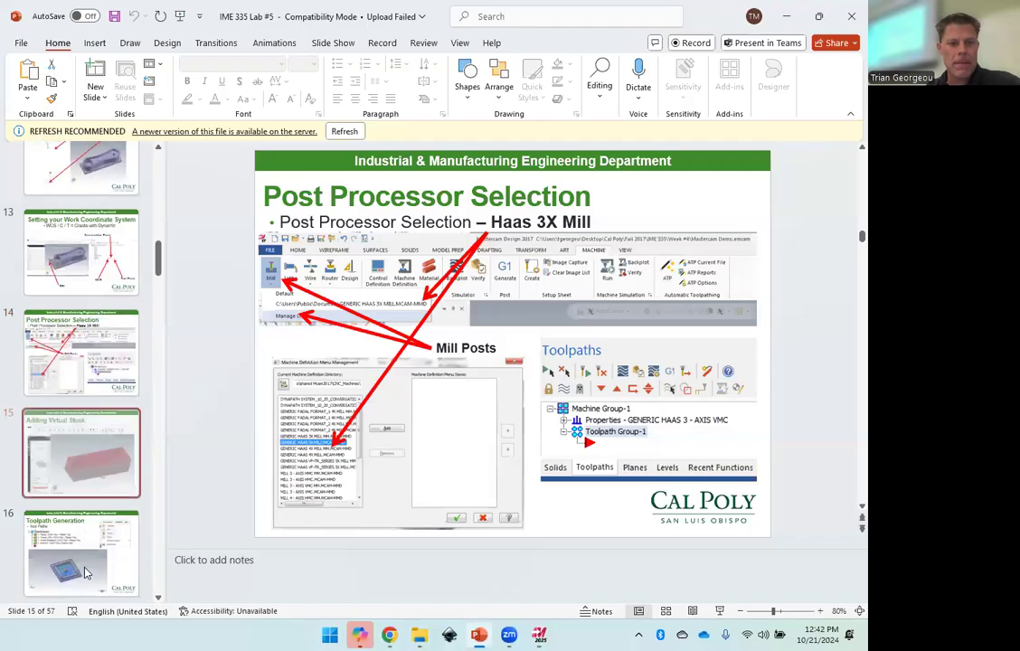
{"action": "scroll", "coordinate": [91, 380], "scroll_direction": "up", "scroll_amount": 1}
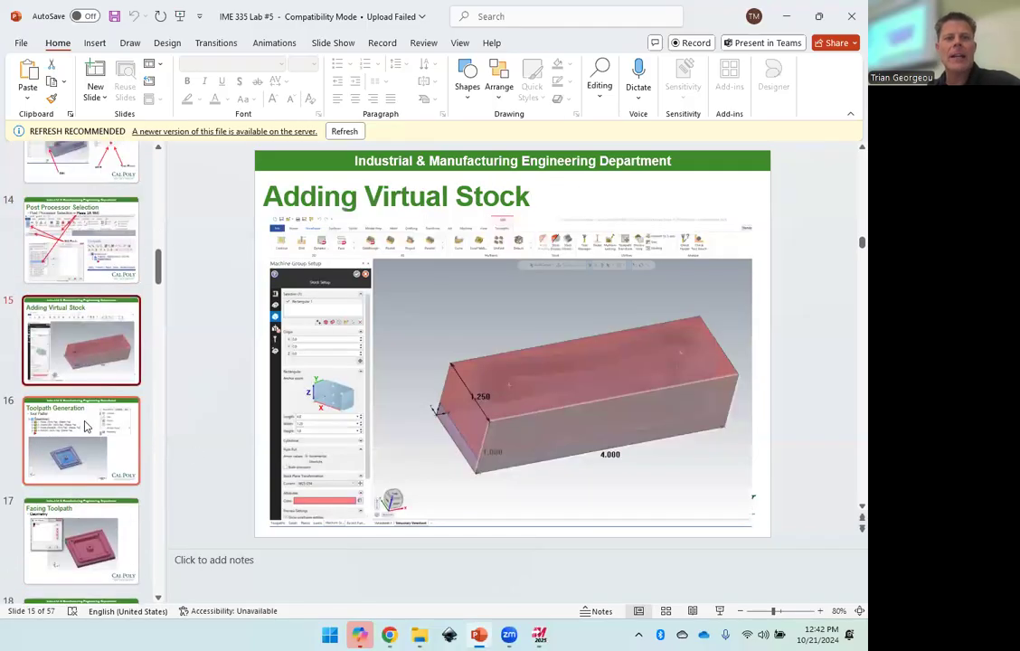
{"action": "left_click", "coordinate": [86, 425]}
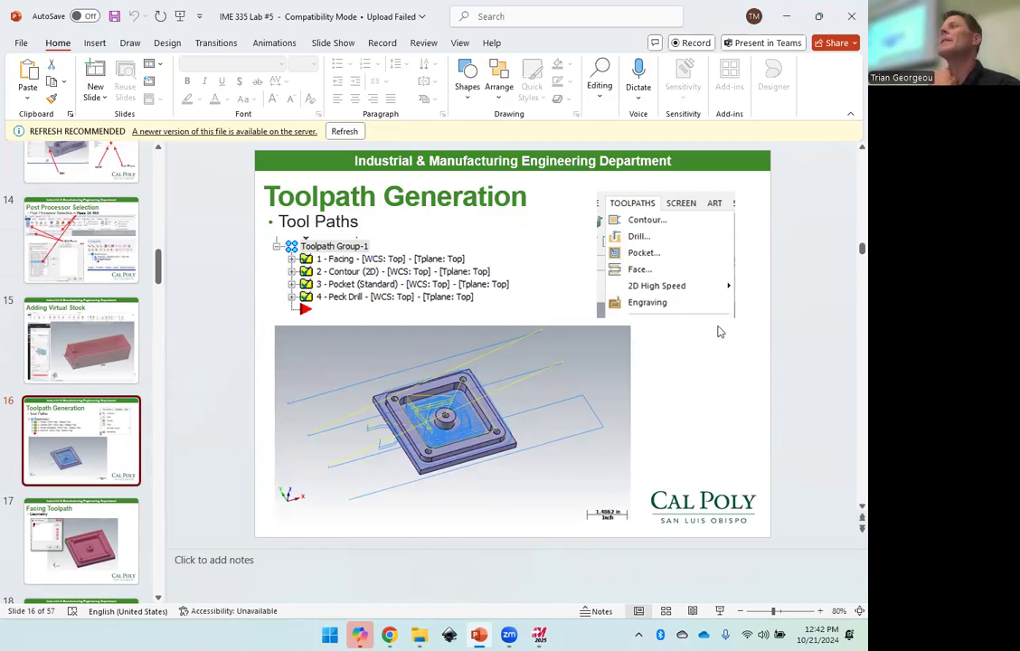
{"action": "scroll", "coordinate": [831, 553], "scroll_direction": "up", "scroll_amount": 1}
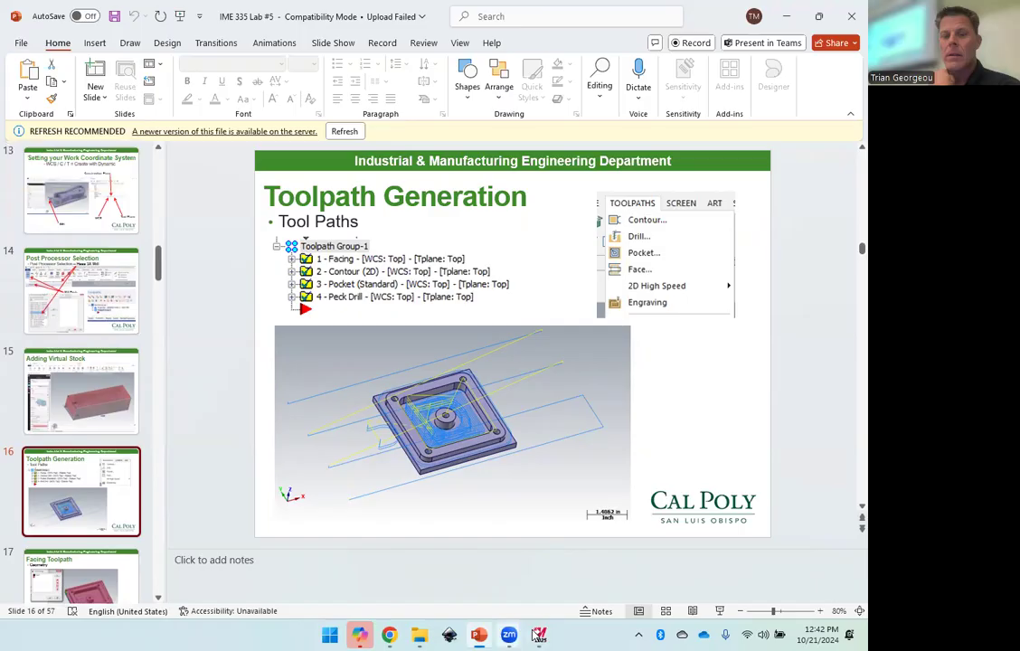
Switch back to Mastercam and examine how the shaded stock encloses the part from above, the front and the corners.
{"action": "left_click", "coordinate": [539, 635]}
{"action": "middle_click_drag", "start_coordinate": [701, 271], "coordinate": [761, 247]}
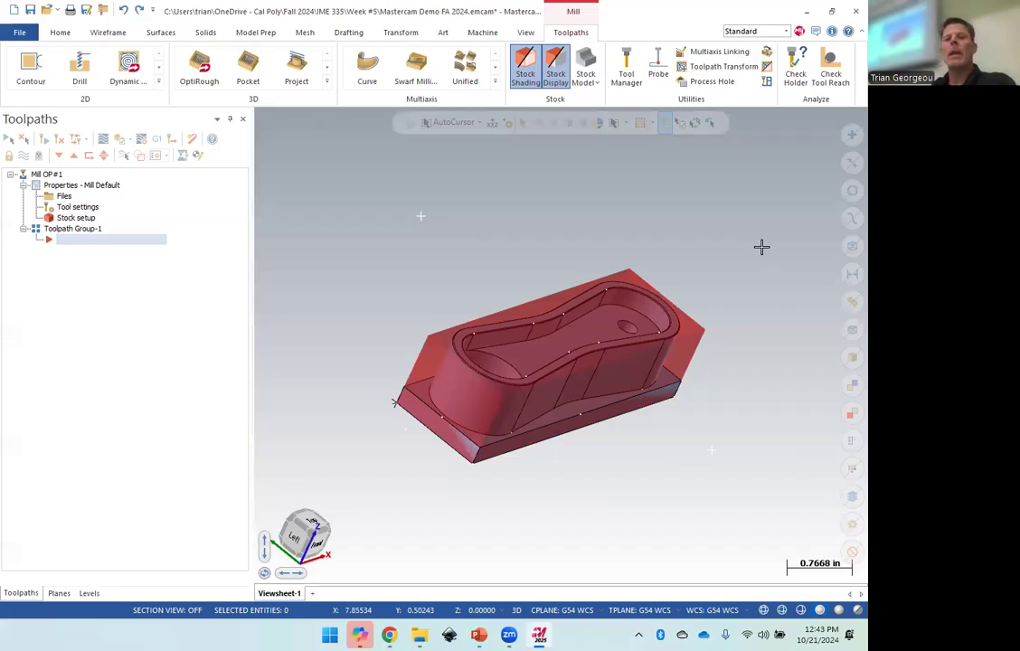
{"action": "middle_click_drag", "start_coordinate": [762, 247], "coordinate": [485, 389]}
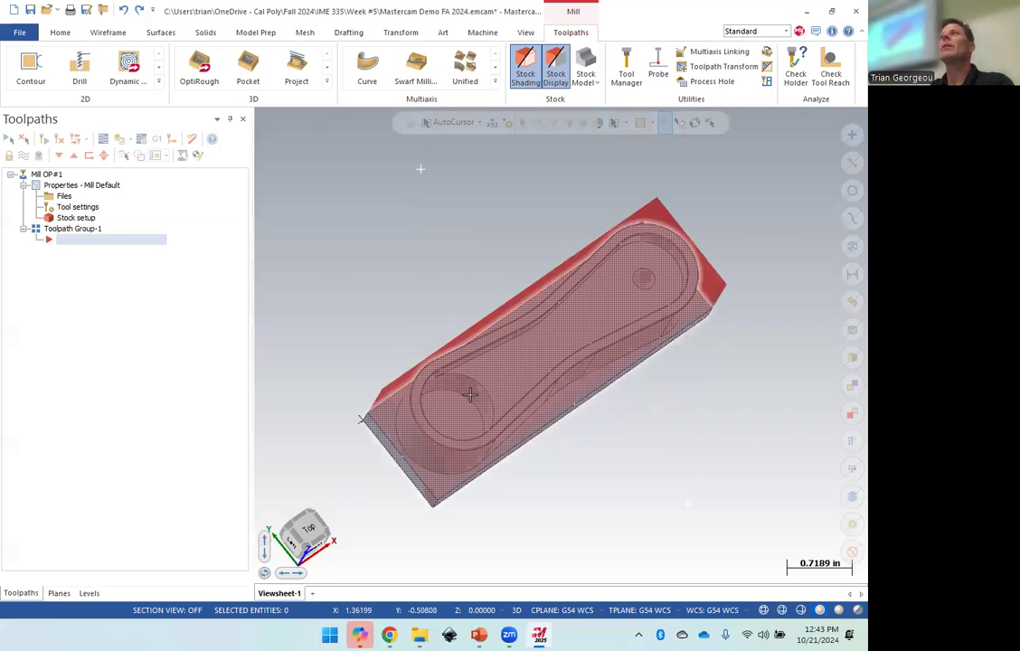
{"action": "middle_click_drag", "start_coordinate": [561, 407], "coordinate": [695, 318]}
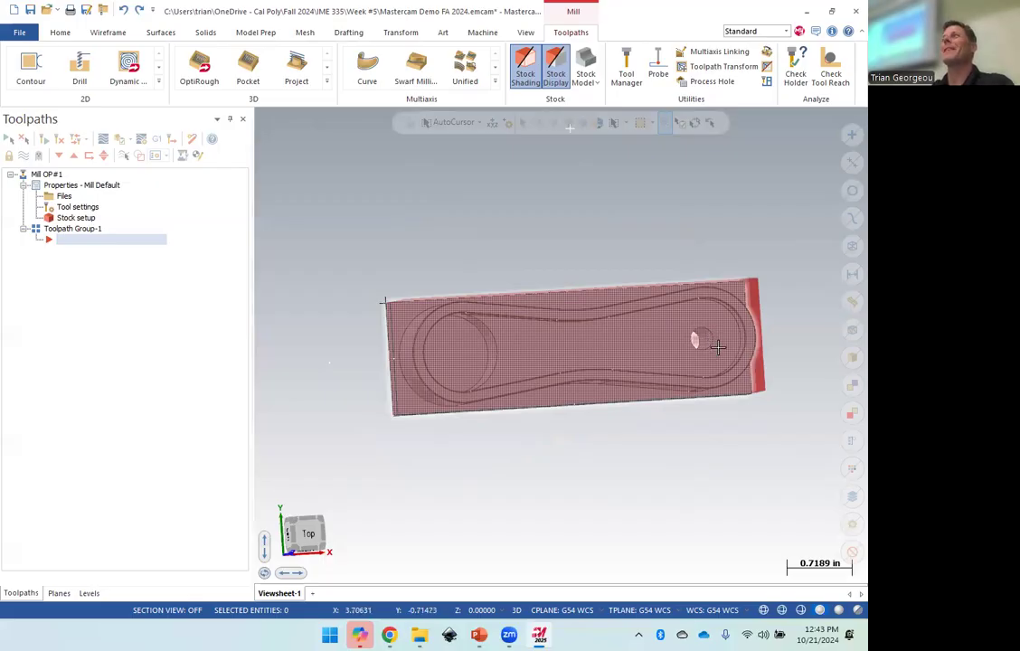
{"action": "middle_click_drag", "start_coordinate": [731, 337], "coordinate": [680, 340]}
{"action": "scroll", "coordinate": [682, 340], "scroll_direction": "down", "scroll_amount": 1}
{"action": "scroll", "coordinate": [692, 339], "scroll_direction": "up", "scroll_amount": 4}
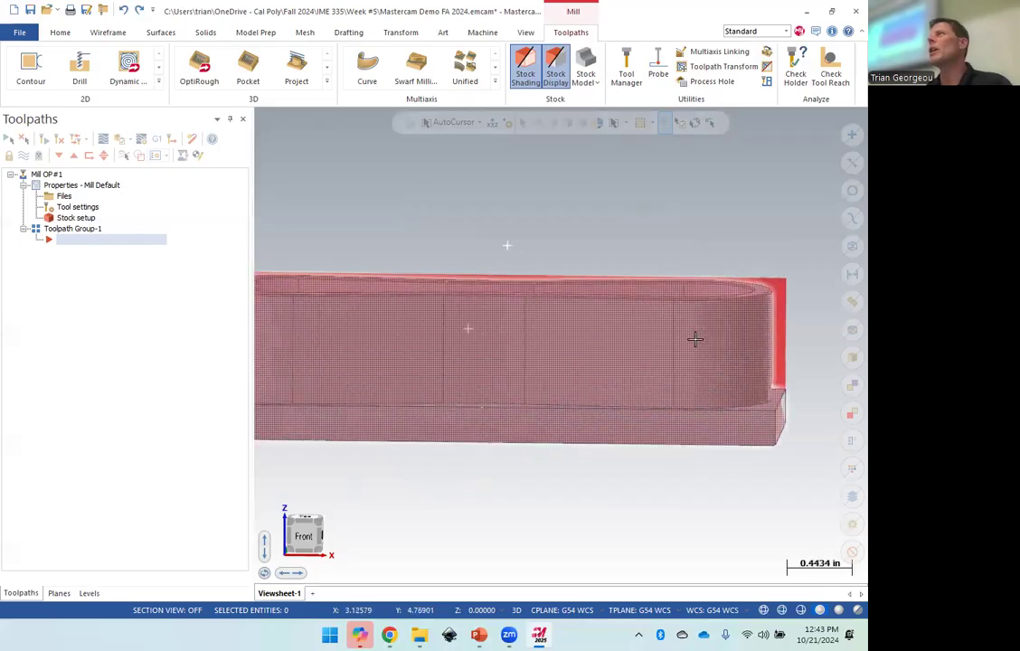
{"action": "middle_click_drag", "start_coordinate": [695, 340], "coordinate": [736, 278]}
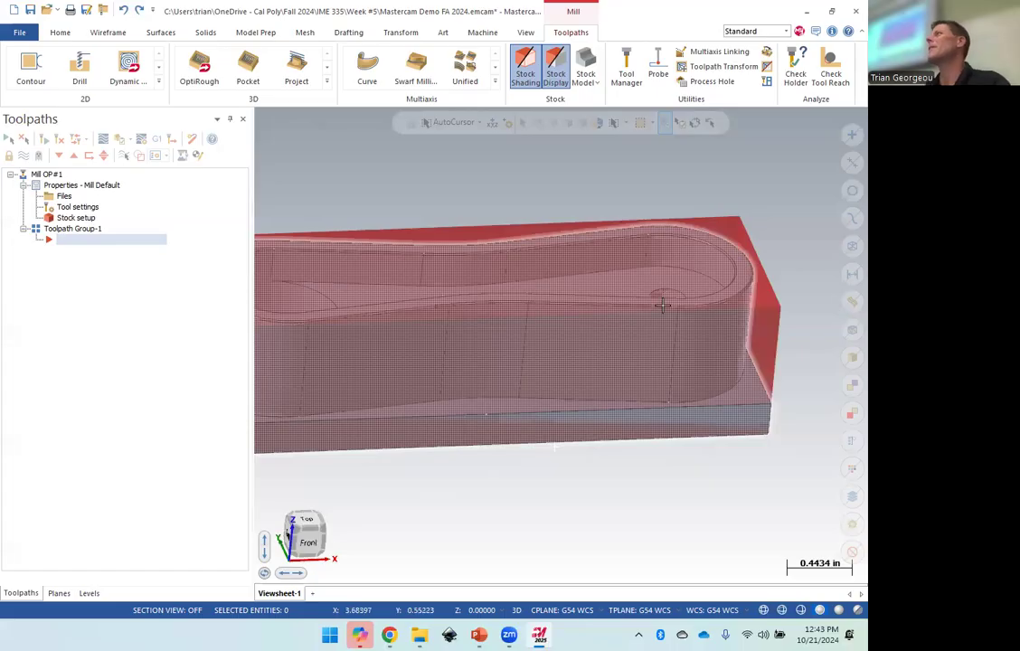
{"action": "scroll", "coordinate": [785, 276], "scroll_direction": "up", "scroll_amount": 2}
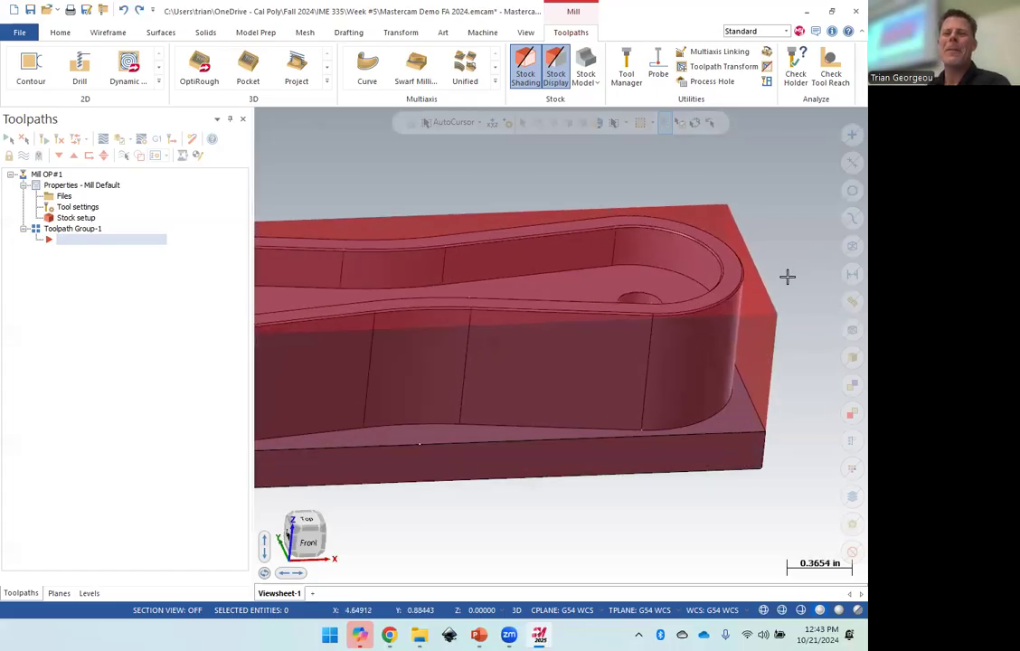
{"action": "scroll", "coordinate": [785, 291], "scroll_direction": "down", "scroll_amount": 5}
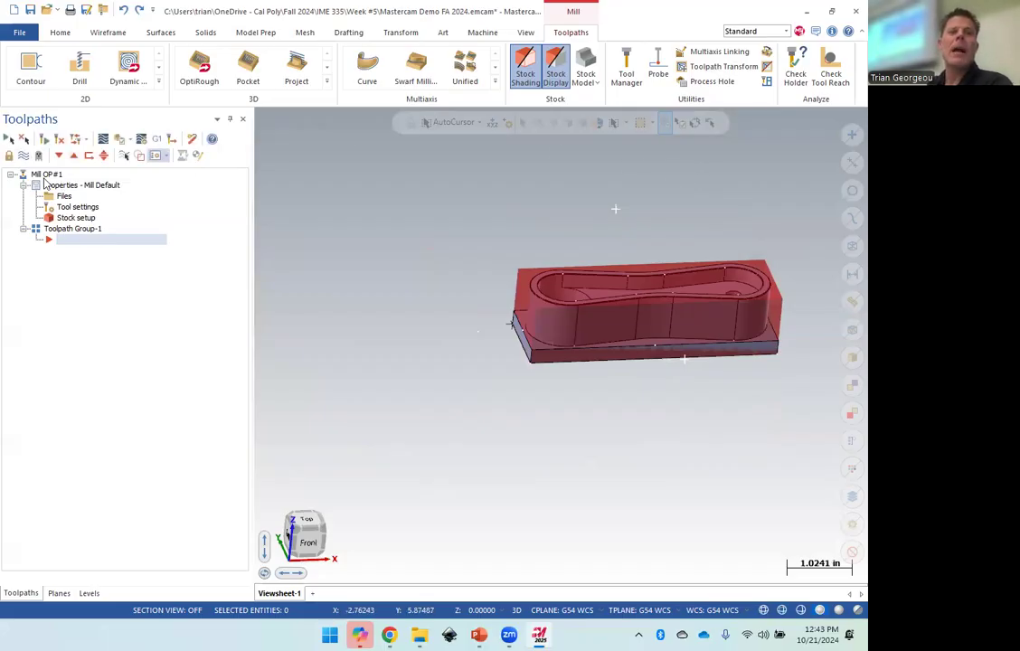
Check the list of available mill machine definitions without choosing one.
{"action": "left_click", "coordinate": [482, 32]}
{"action": "left_click", "coordinate": [20, 85]}
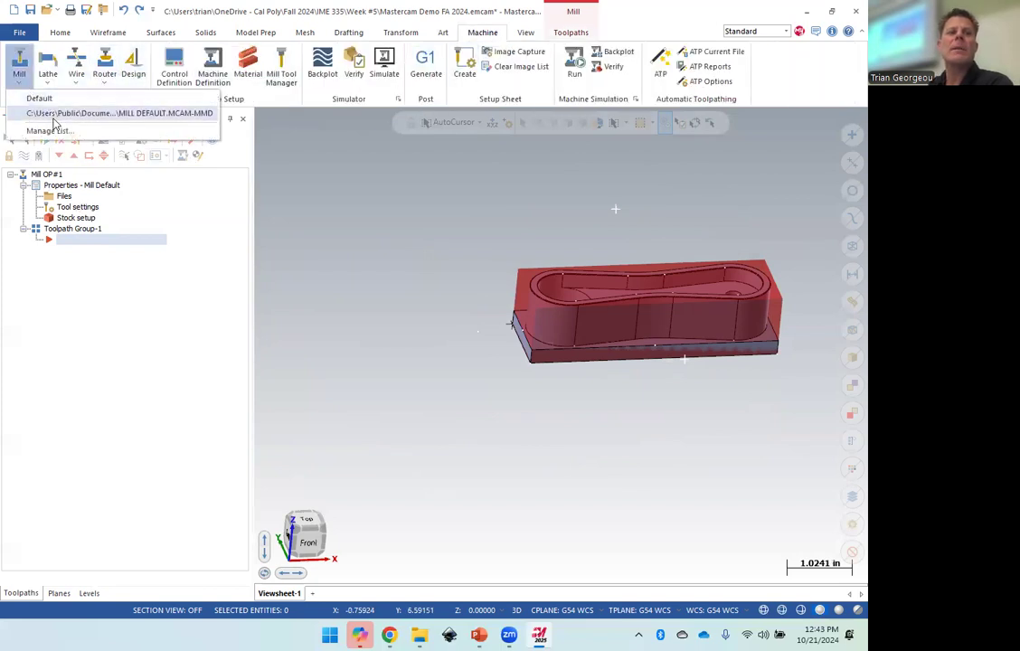
{"action": "left_click", "coordinate": [647, 8]}
Start a 2D Face toolpath in the Mill OP#1 machine group.
{"action": "left_click", "coordinate": [577, 34]}
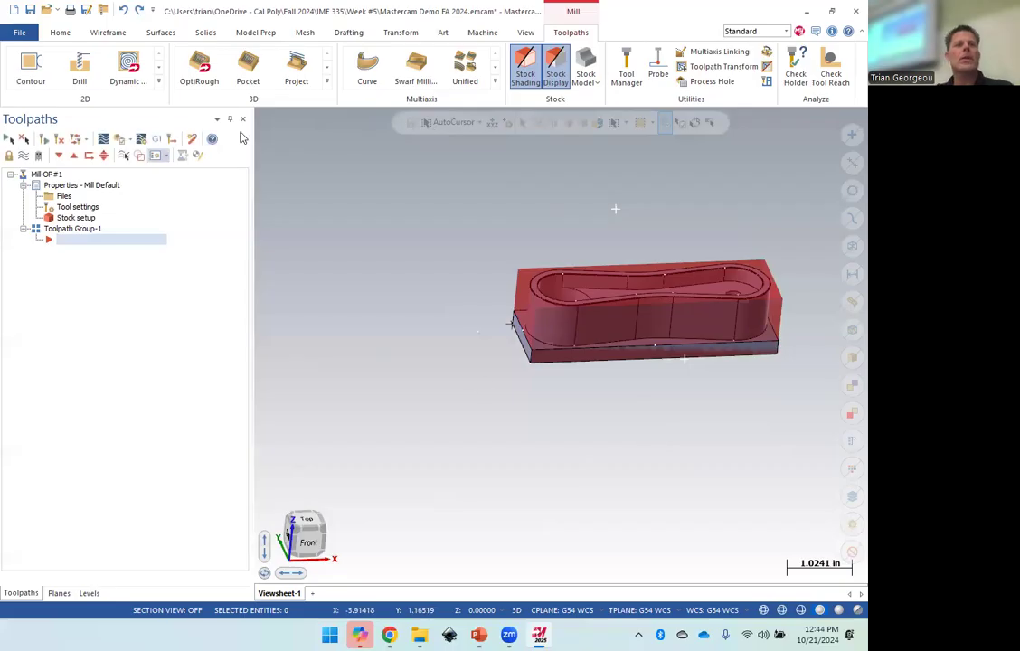
{"action": "left_click", "coordinate": [158, 81]}
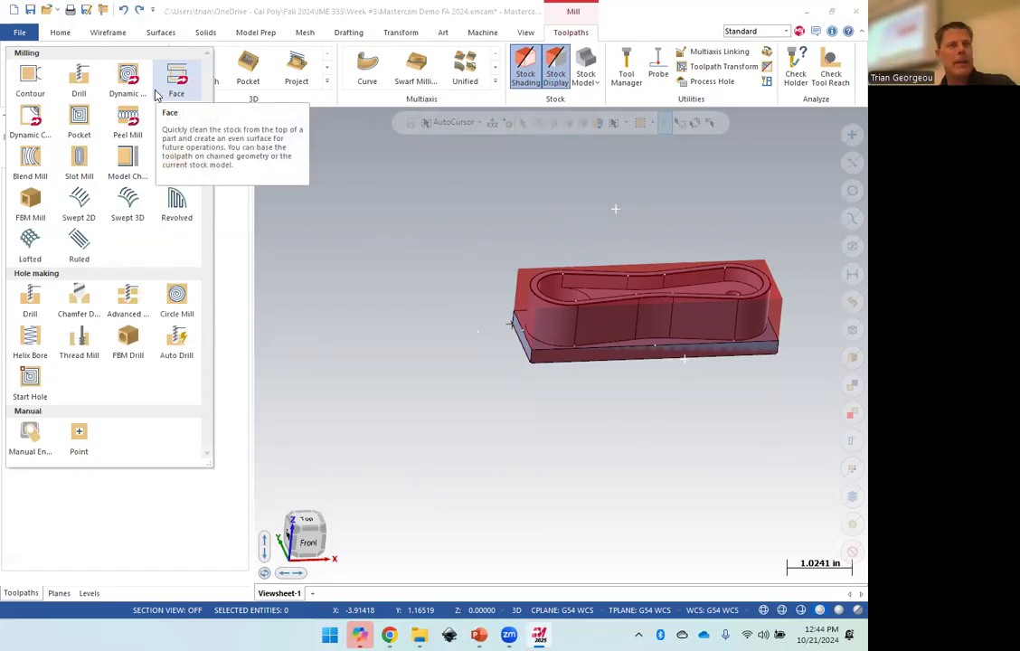
{"action": "left_click", "coordinate": [174, 81]}
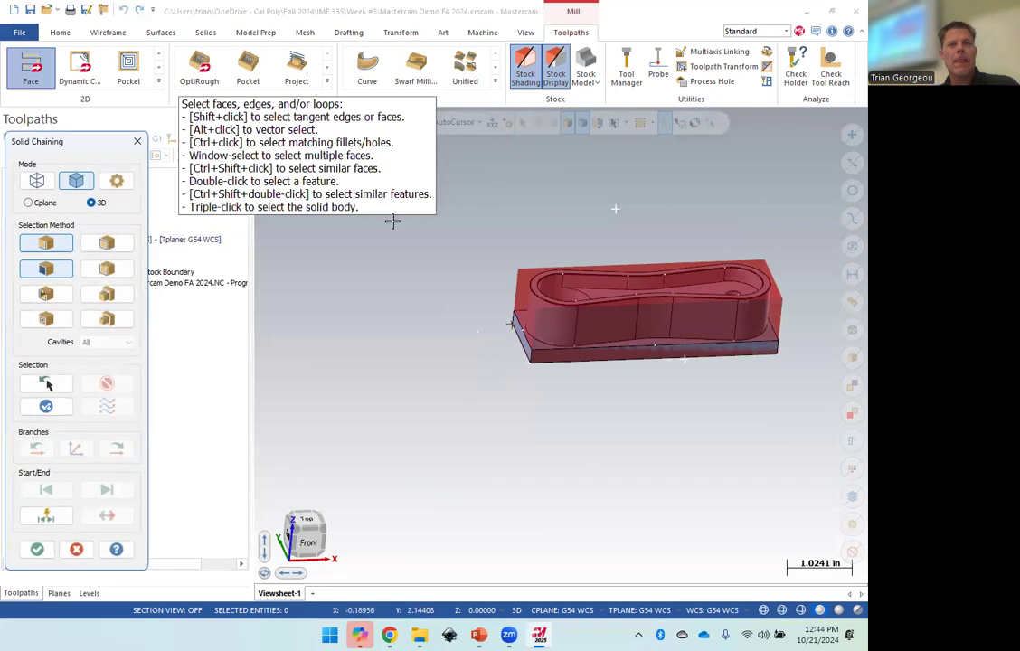
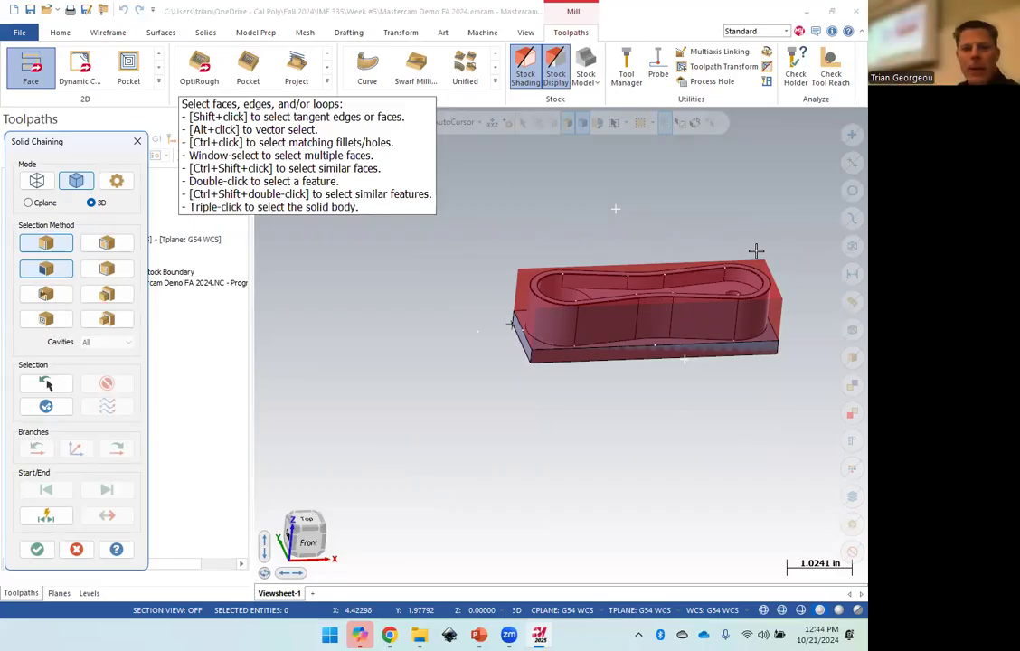
Try chaining the perimeter of the part's bottom face edge by edge, and clear that selection.
{"action": "left_click", "coordinate": [107, 250]}
{"action": "middle_click_drag", "start_coordinate": [592, 551], "coordinate": [615, 366]}
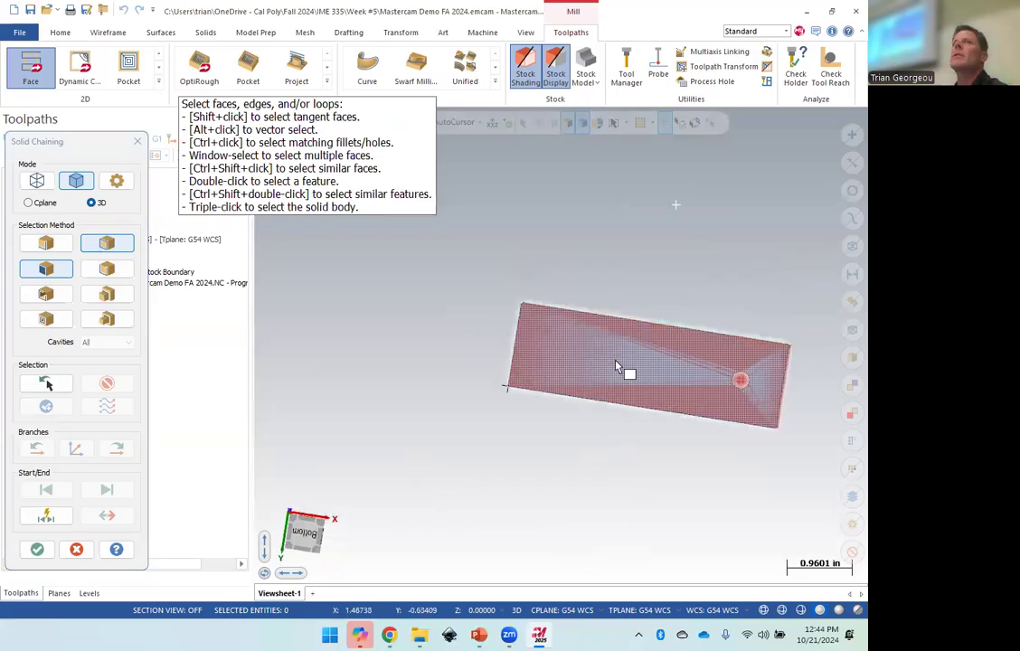
{"action": "left_click", "coordinate": [47, 243]}
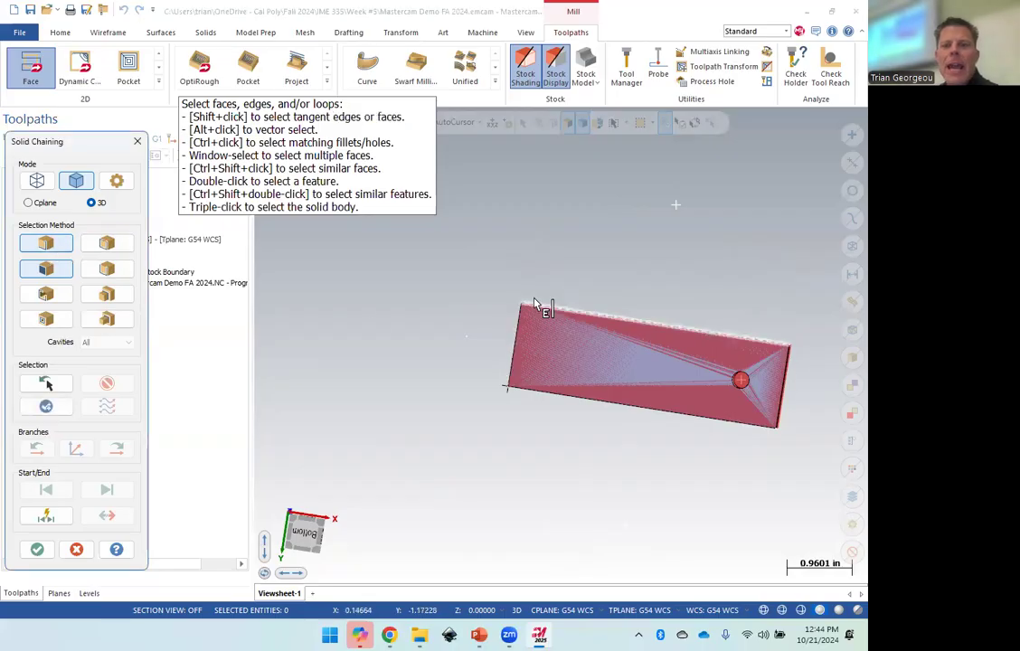
{"action": "left_click", "coordinate": [585, 315]}
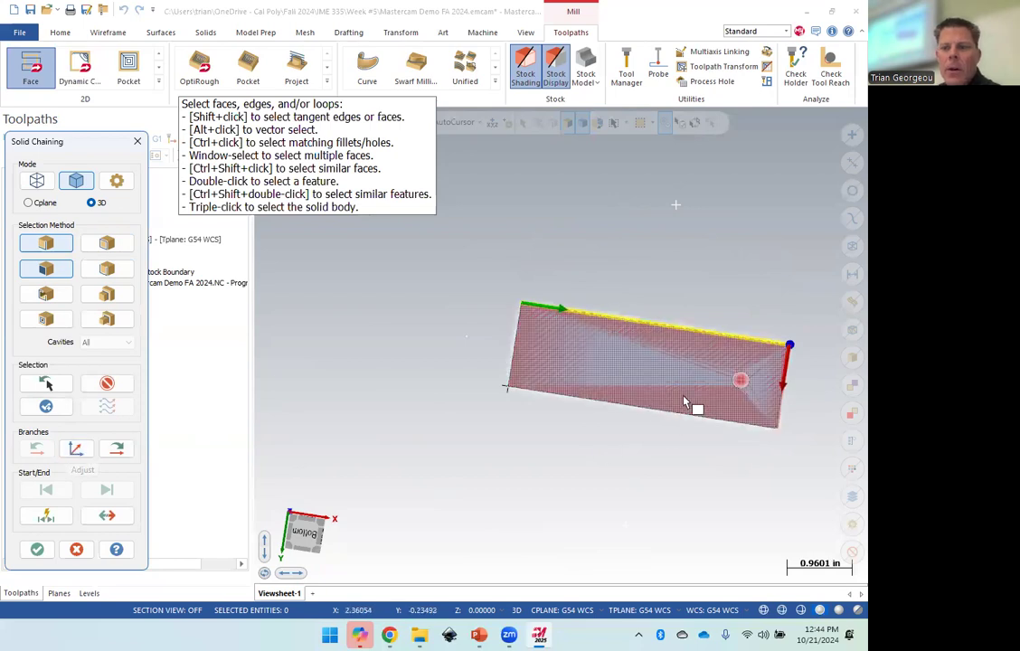
{"action": "left_click", "coordinate": [785, 379]}
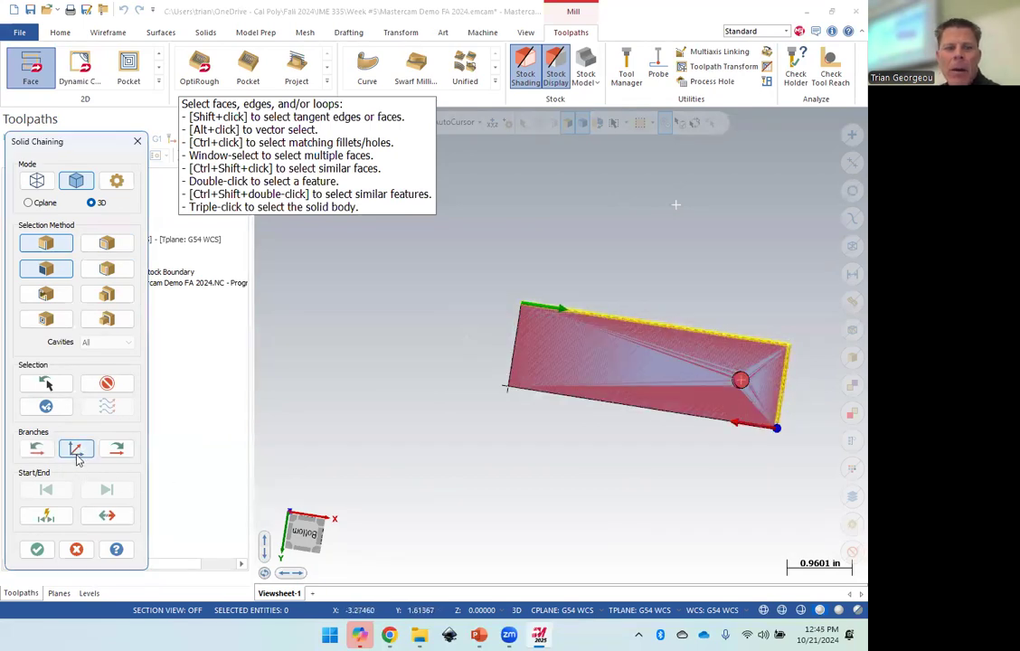
{"action": "left_click", "coordinate": [118, 450]}
{"action": "left_click", "coordinate": [122, 454]}
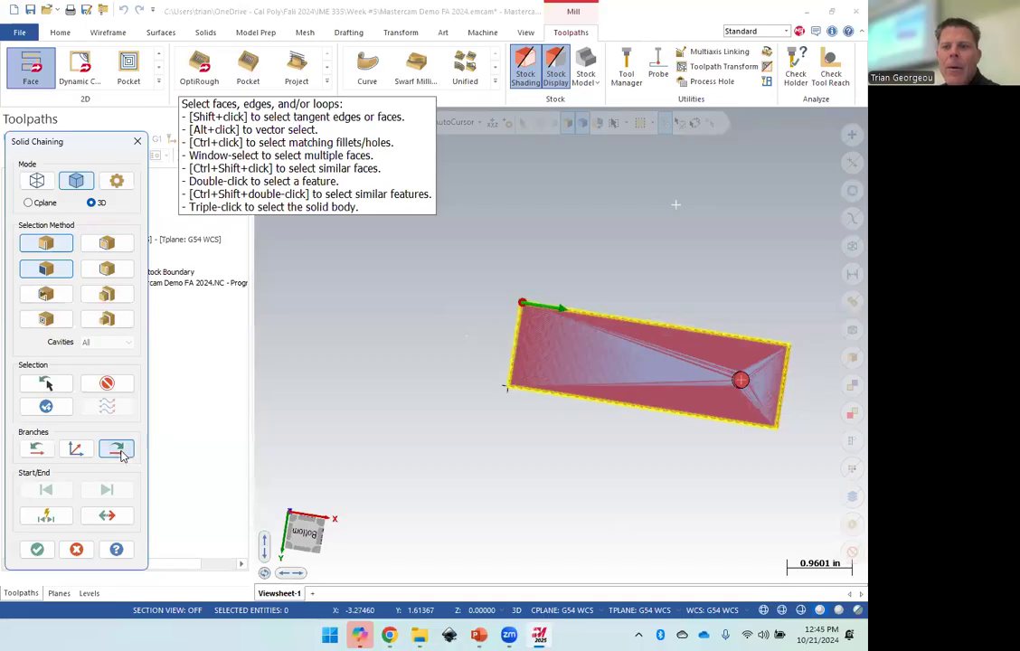
{"action": "middle_click_drag", "start_coordinate": [576, 375], "coordinate": [421, 421]}
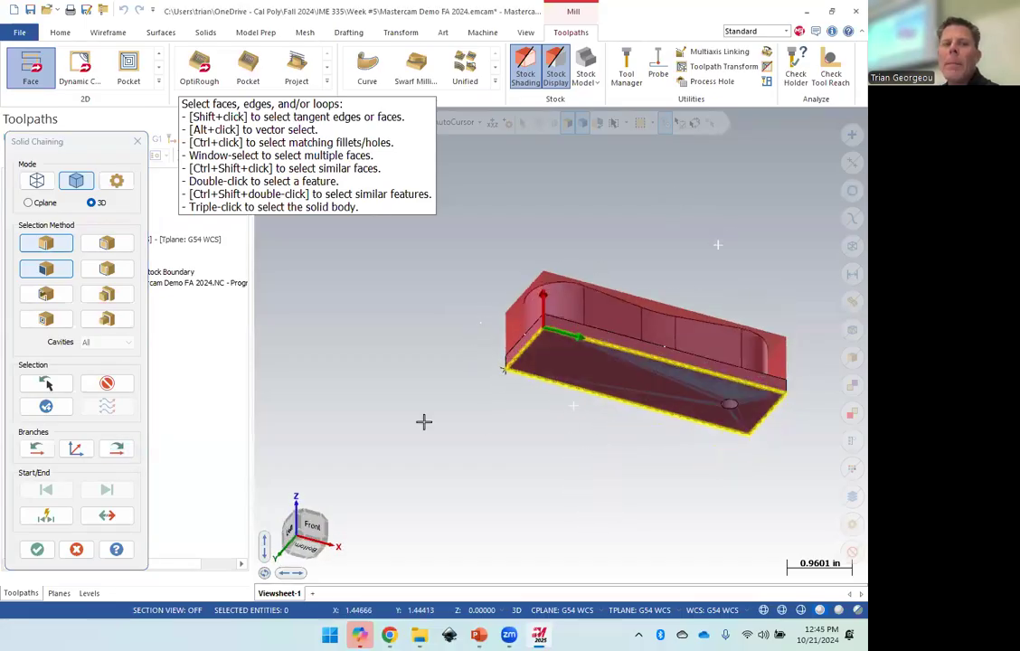
{"action": "left_click", "coordinate": [107, 382]}
Chain the part's bottom face with face selection, picking up its outer boundary and the hole edge.
{"action": "left_click", "coordinate": [114, 241]}
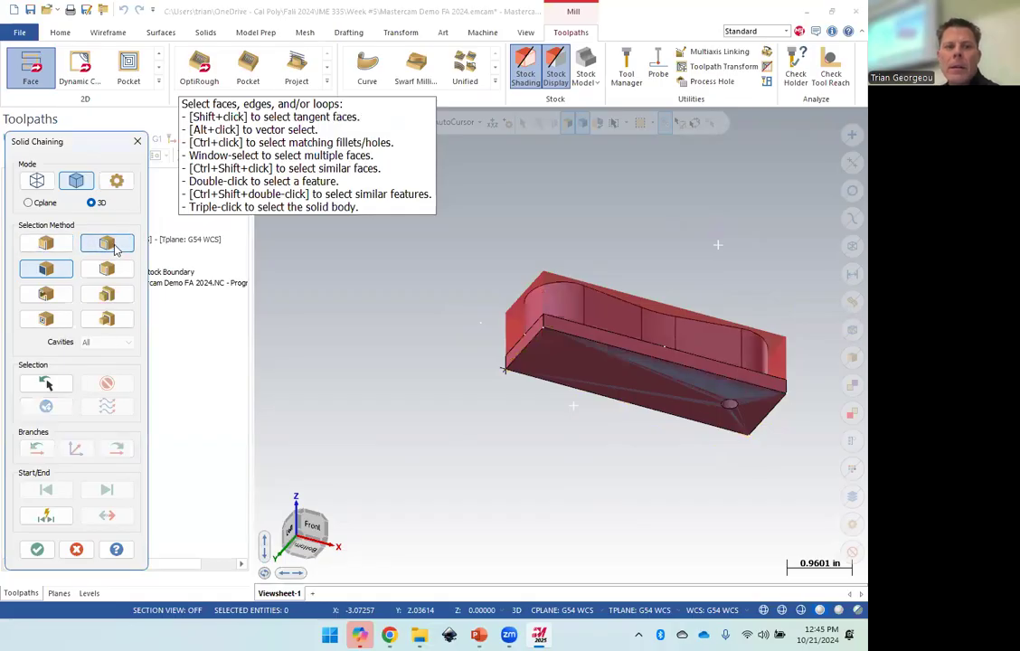
{"action": "left_click", "coordinate": [670, 390]}
{"action": "middle_click_drag", "start_coordinate": [576, 462], "coordinate": [571, 385]}
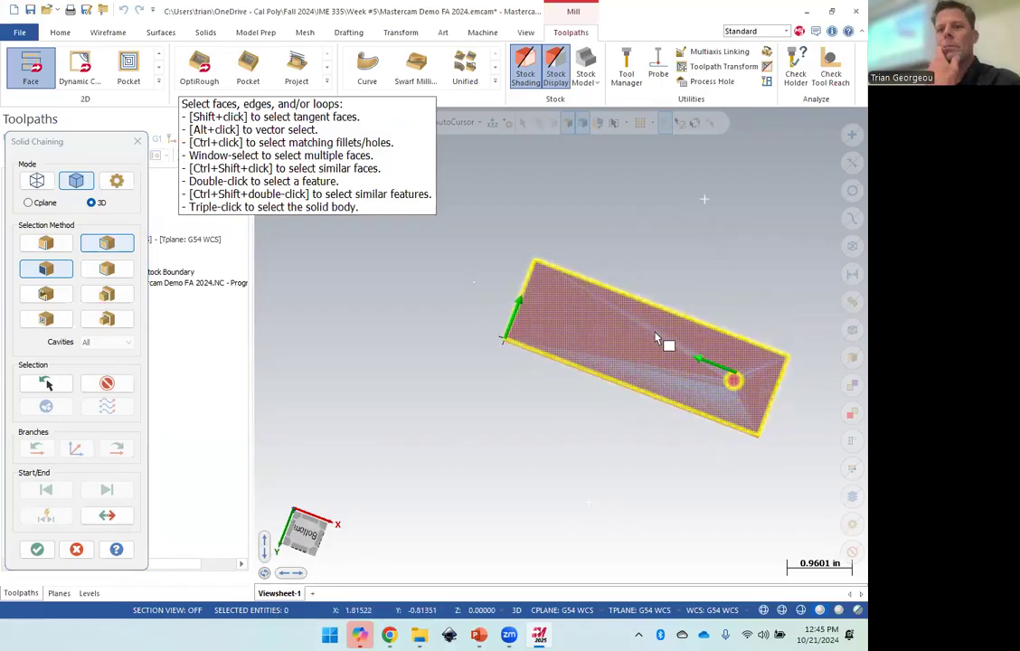
Switch solid chaining from face selection to loop selection and clear all chains picked on the bottom face.
{"action": "left_click", "coordinate": [730, 373]}
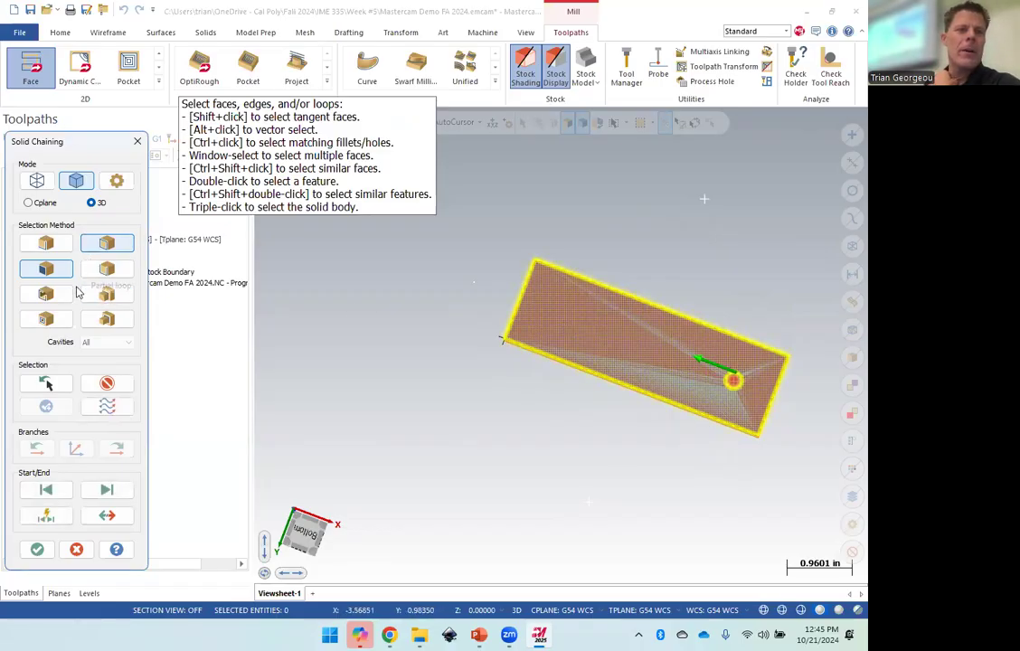
{"action": "left_click", "coordinate": [115, 247]}
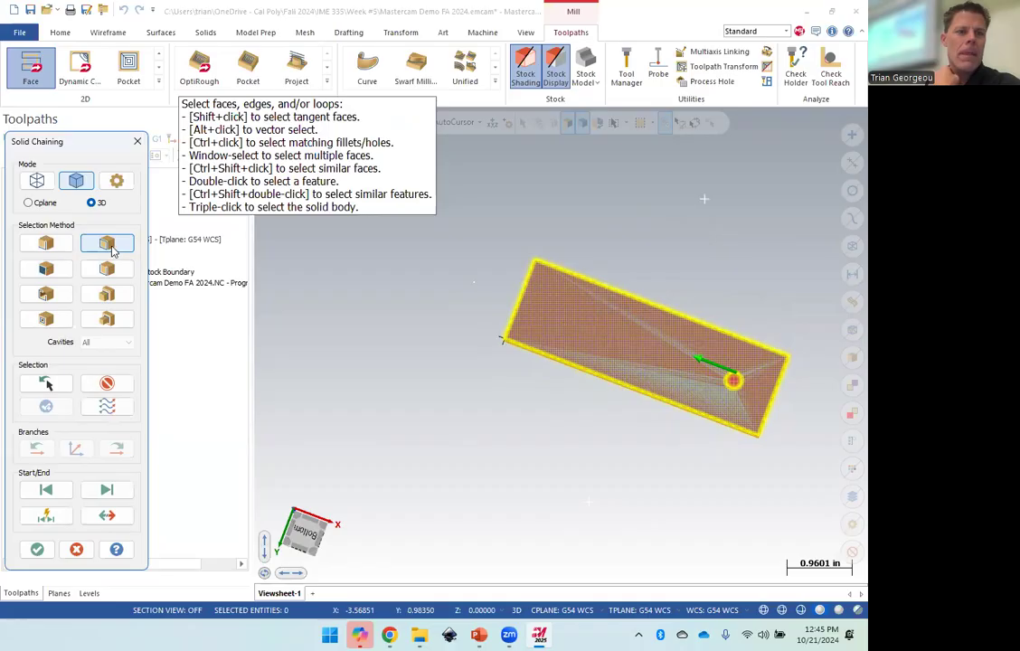
{"action": "left_click", "coordinate": [123, 381]}
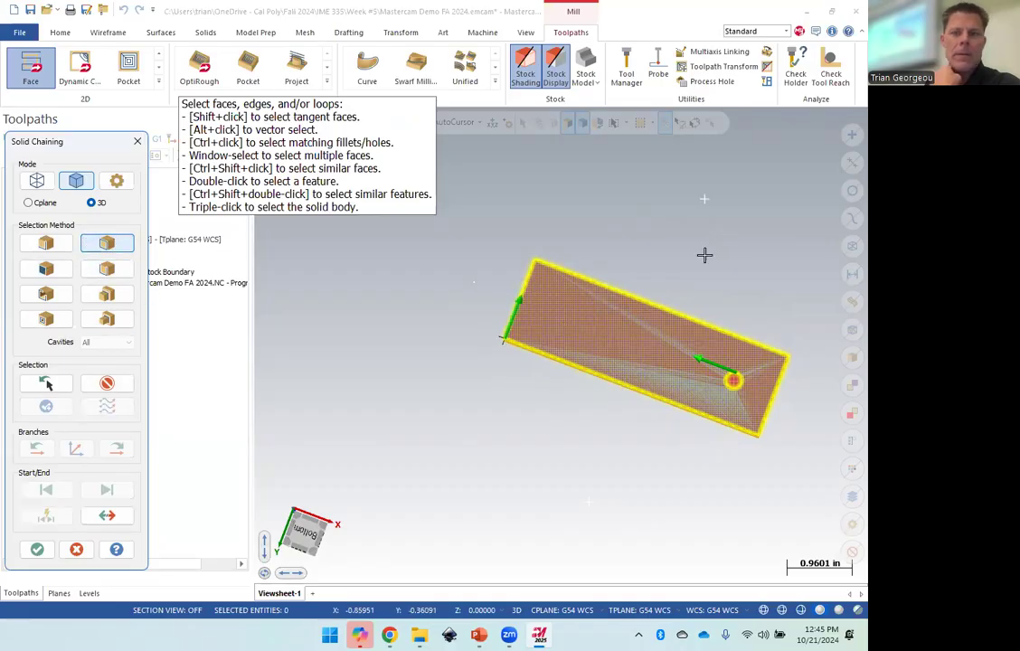
{"action": "left_click", "coordinate": [107, 382]}
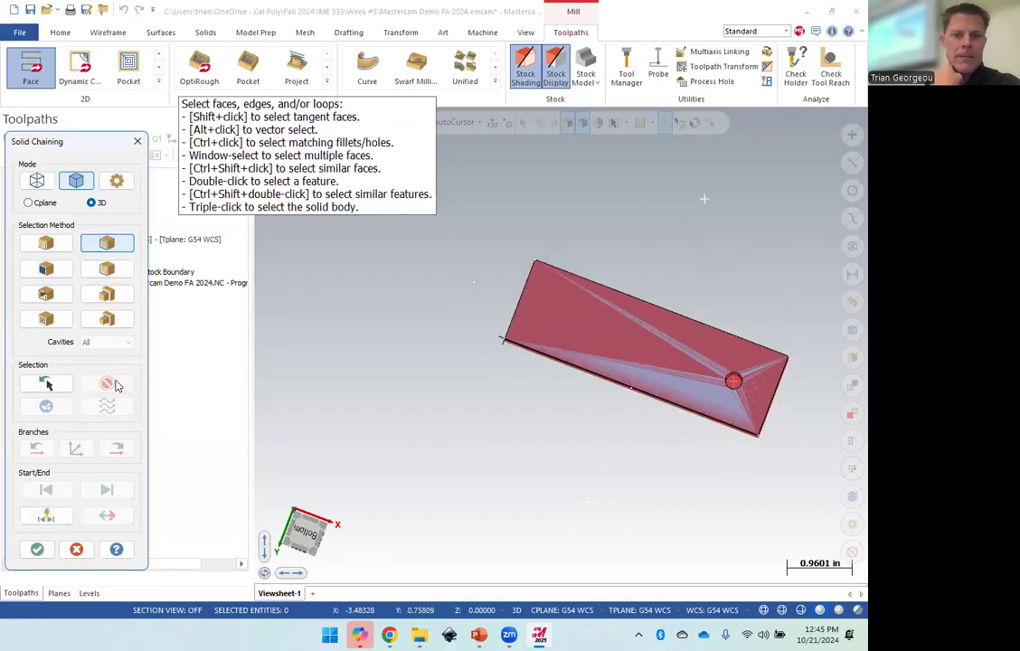
Try chaining the bottom face's outer boundary as a loop, and clear that selection.
{"action": "left_click", "coordinate": [606, 291]}
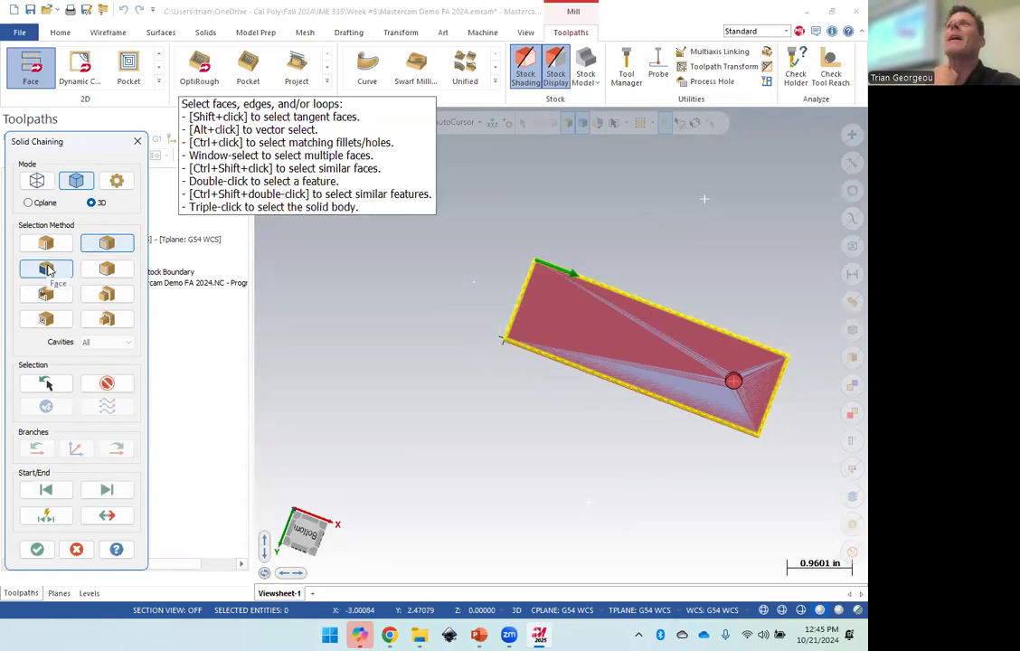
{"action": "middle_click_drag", "start_coordinate": [456, 421], "coordinate": [448, 506]}
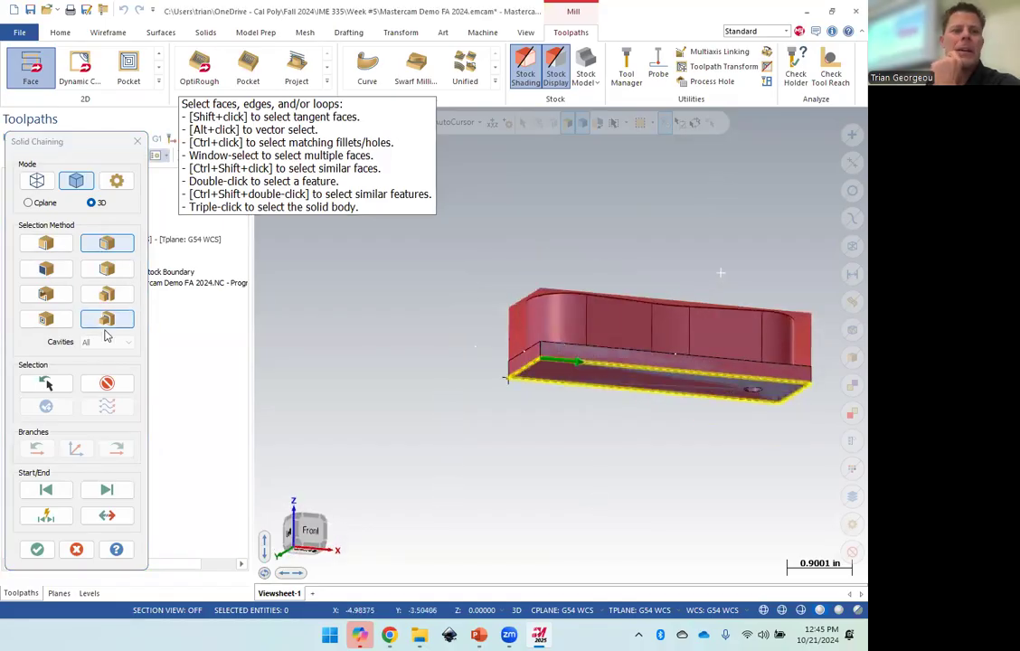
{"action": "left_click", "coordinate": [107, 385]}
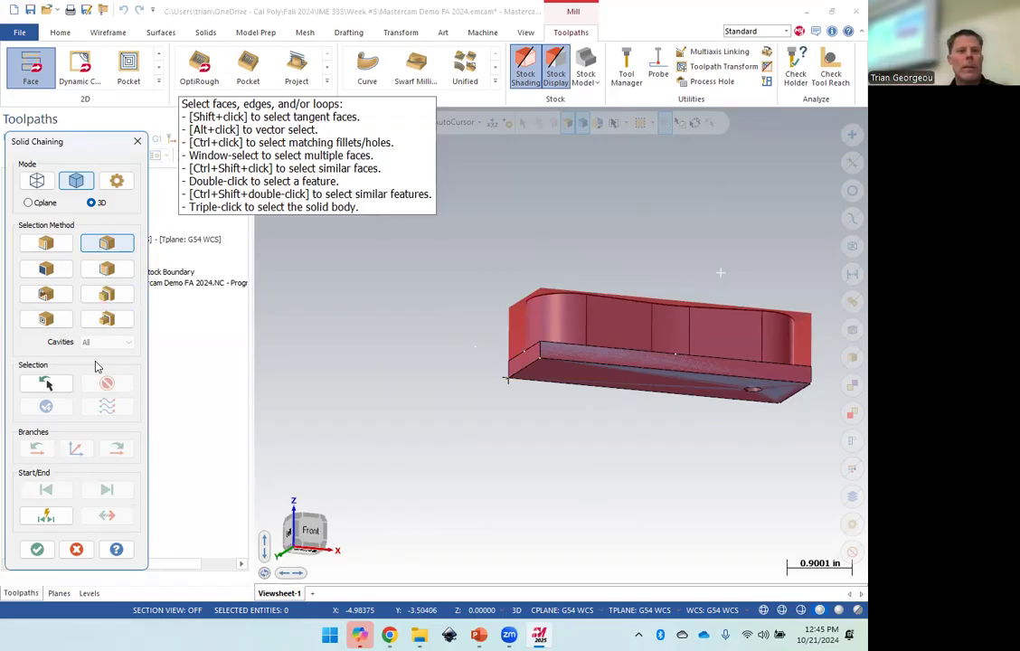
Chain the outer boundary of the part's bottom face, leaving out the hole, and accept it for the facing toolpath.
{"action": "left_click", "coordinate": [107, 269]}
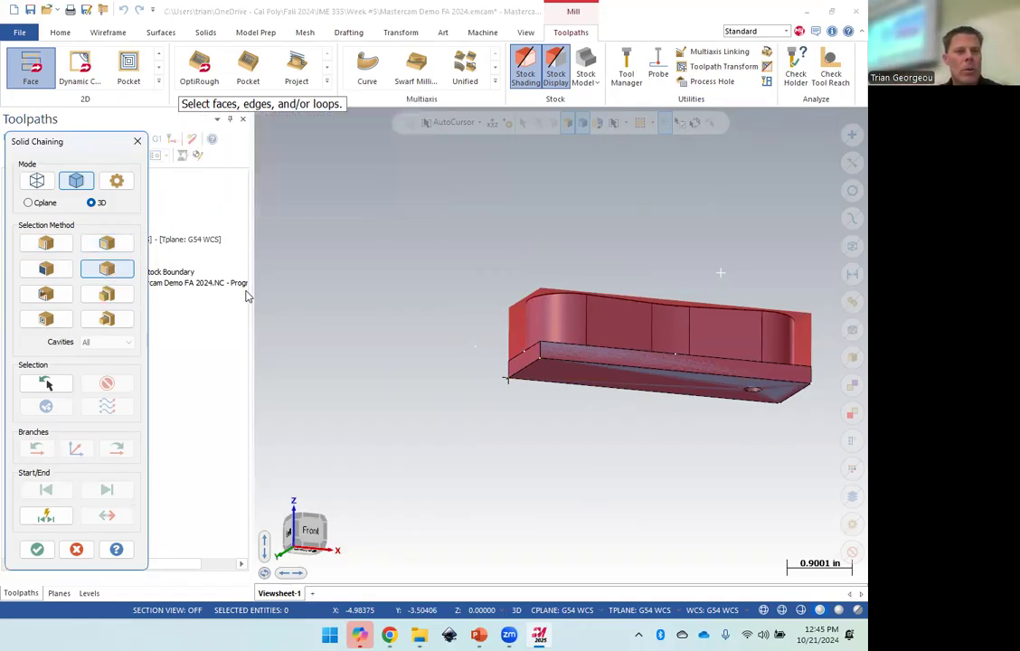
{"action": "middle_click_drag", "start_coordinate": [624, 423], "coordinate": [603, 290]}
{"action": "left_click", "coordinate": [592, 283]}
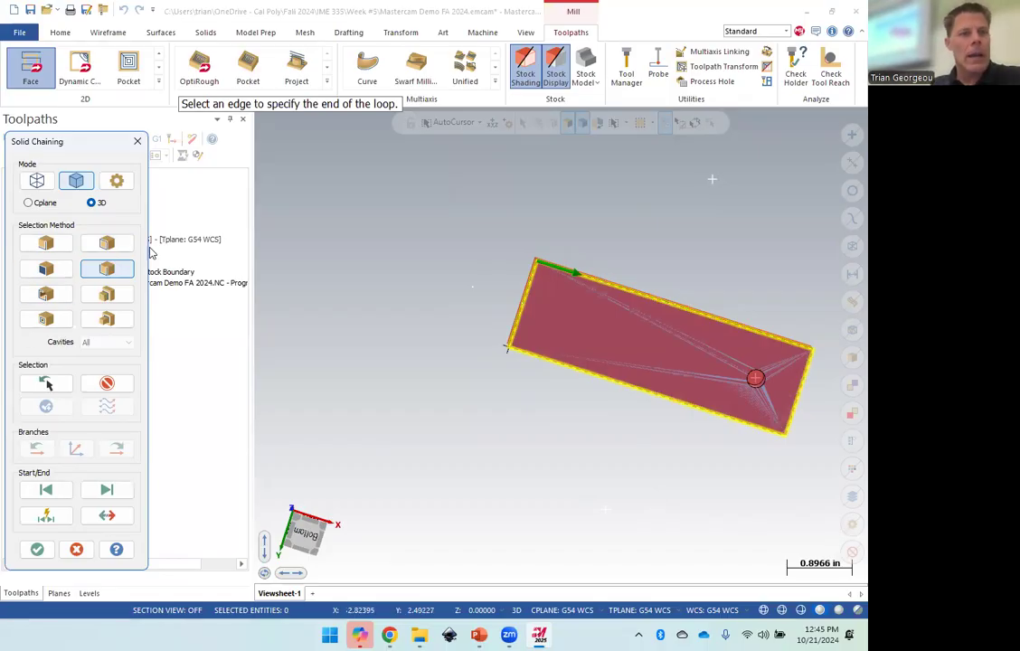
{"action": "left_click", "coordinate": [107, 242]}
{"action": "middle_click_drag", "start_coordinate": [828, 196], "coordinate": [766, 393]}
{"action": "left_click", "coordinate": [37, 549]}
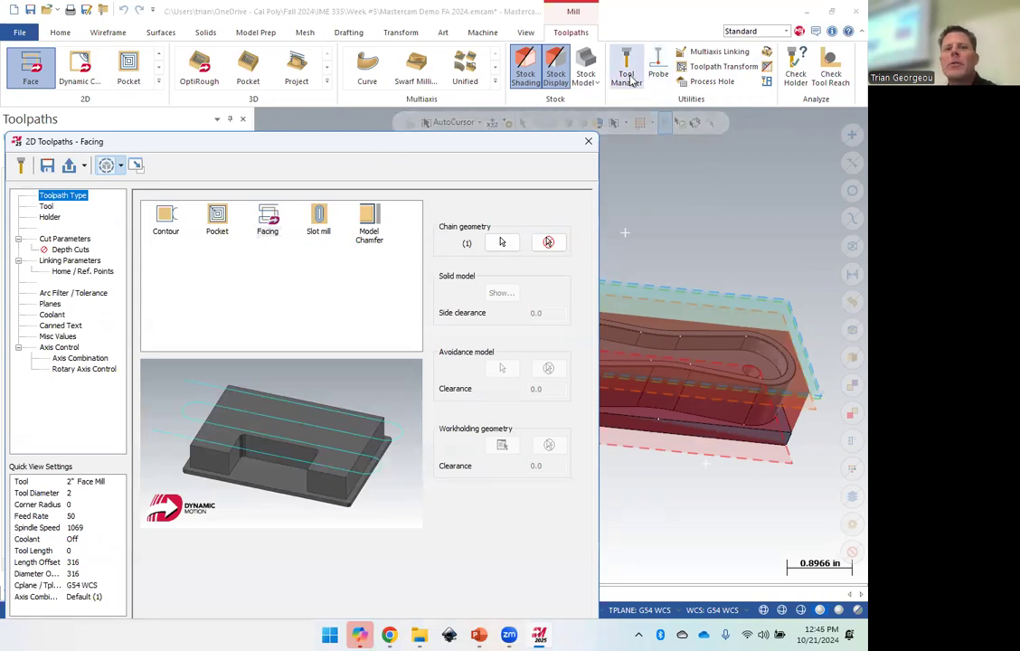
Review the facing toolpath's chained geometry in the Chain Manager and return to the toolpath settings.
{"action": "left_click_drag", "start_coordinate": [352, 145], "coordinate": [607, 60]}
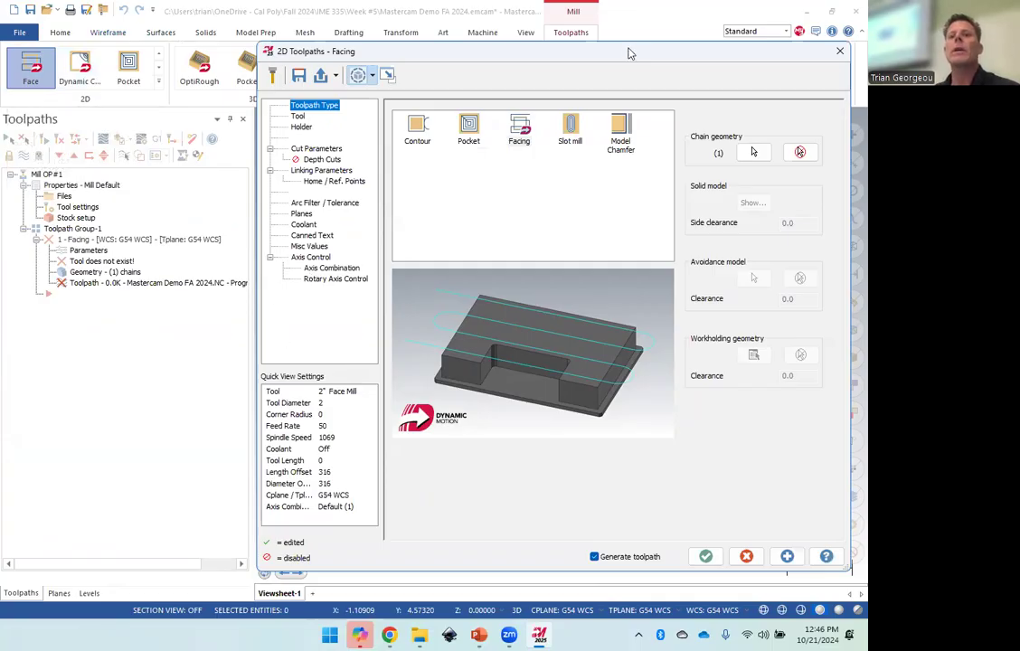
{"action": "left_click_drag", "start_coordinate": [631, 52], "coordinate": [536, 12]}
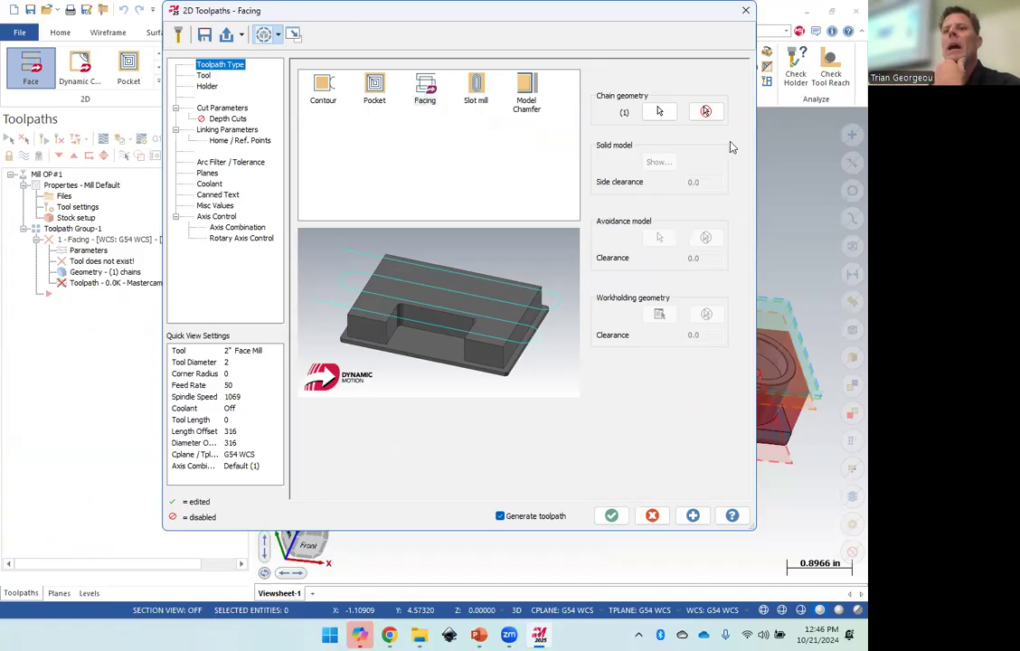
{"action": "left_click", "coordinate": [659, 111]}
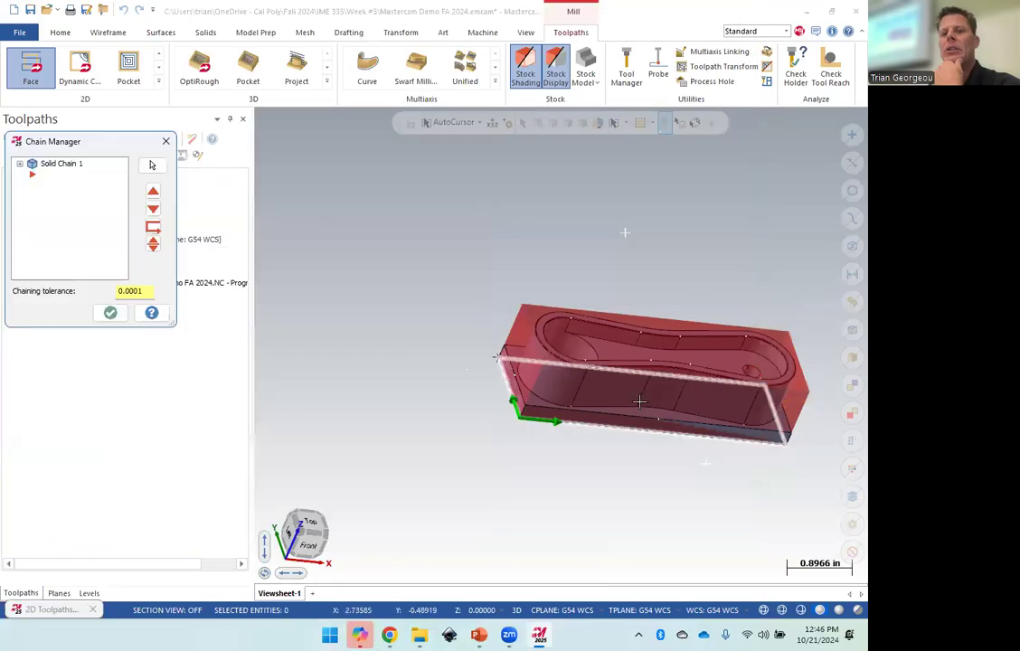
{"action": "left_click", "coordinate": [109, 312]}
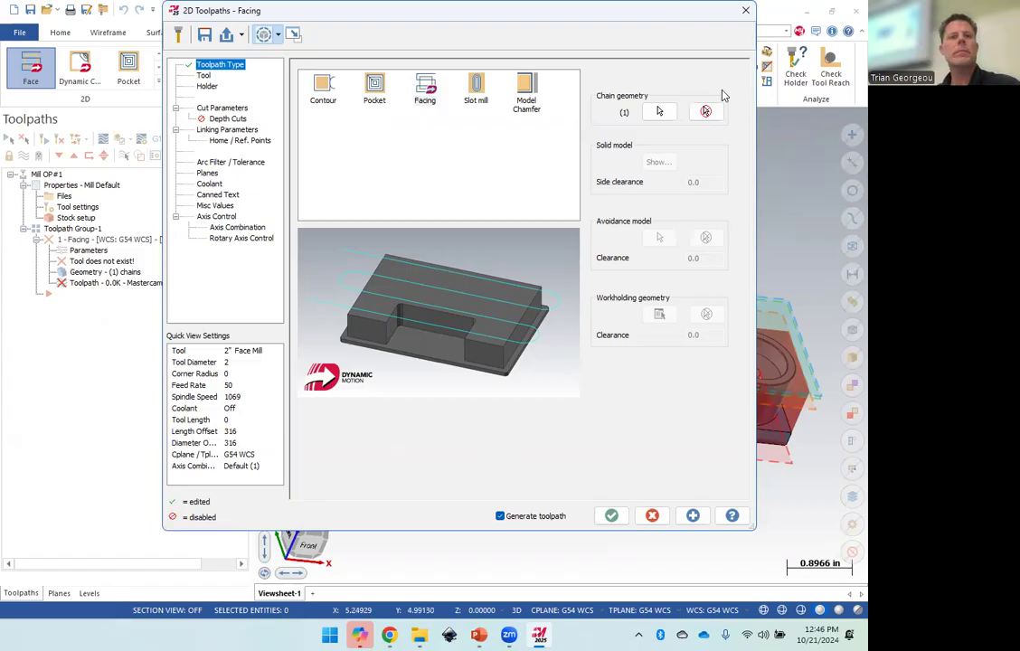
Look through the Mill_Inch tool library and its tool type filter for the facing toolpath without choosing a tool.
{"action": "left_click", "coordinate": [203, 76]}
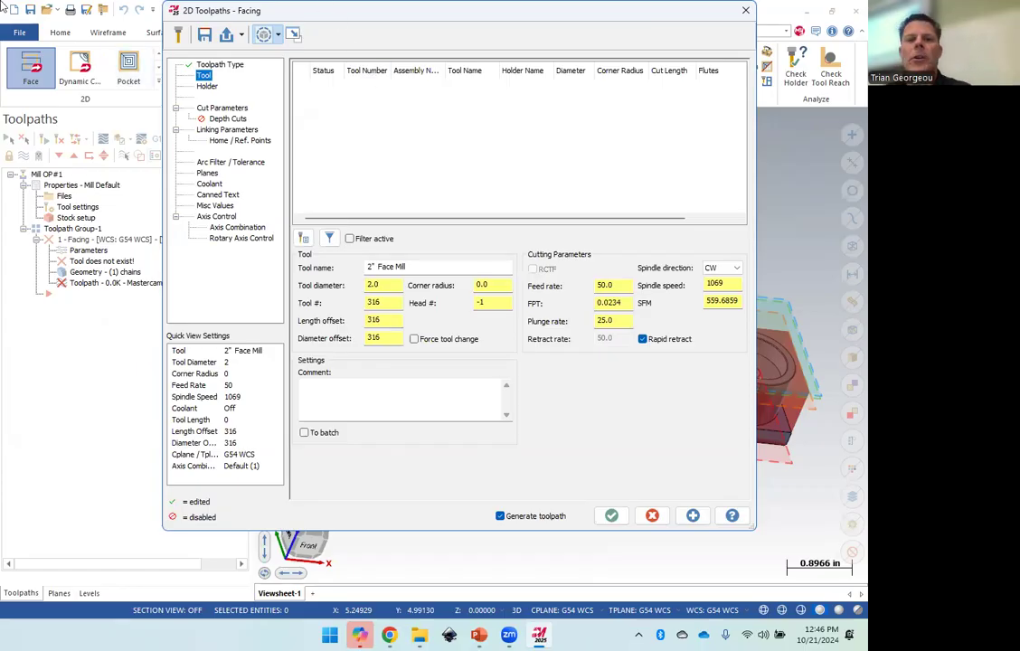
{"action": "right_click", "coordinate": [419, 129]}
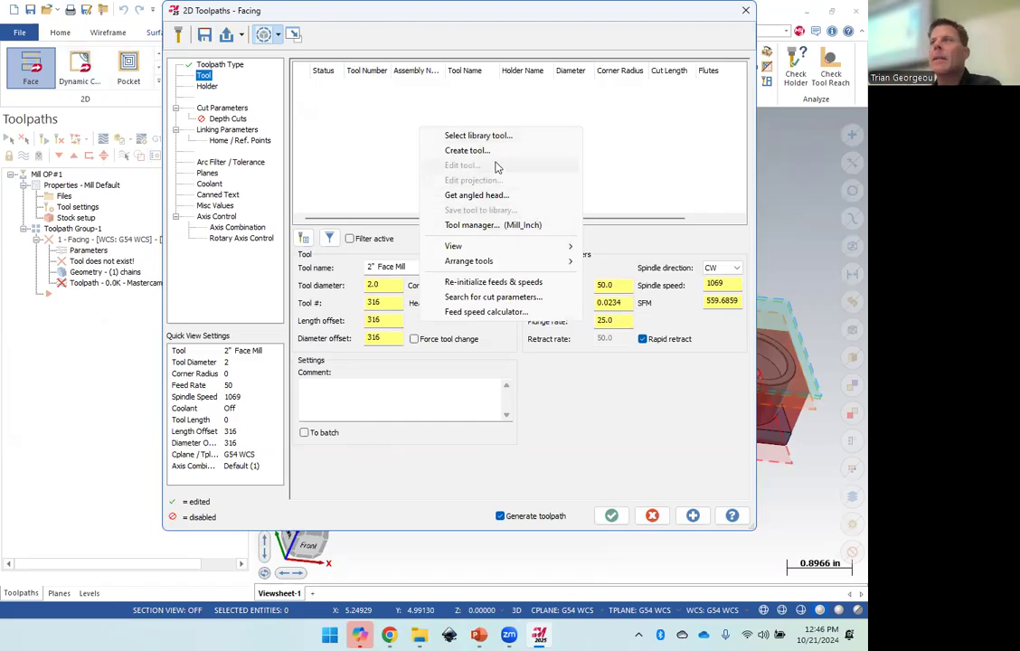
{"action": "left_click", "coordinate": [512, 136]}
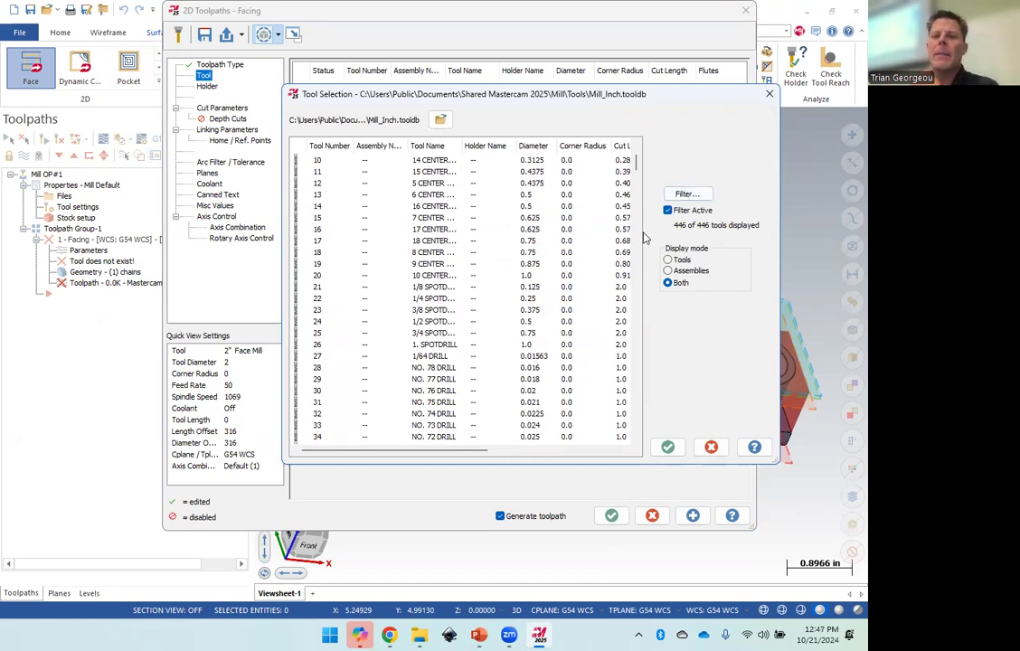
{"action": "left_click", "coordinate": [708, 192]}
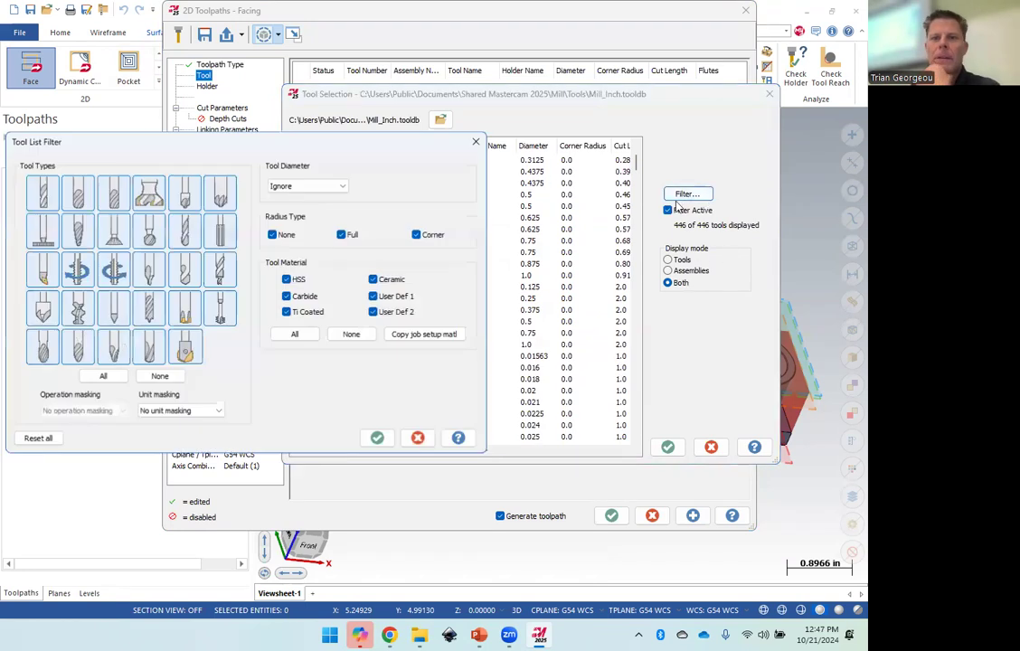
{"action": "left_click", "coordinate": [159, 376]}
{"action": "left_click", "coordinate": [54, 196]}
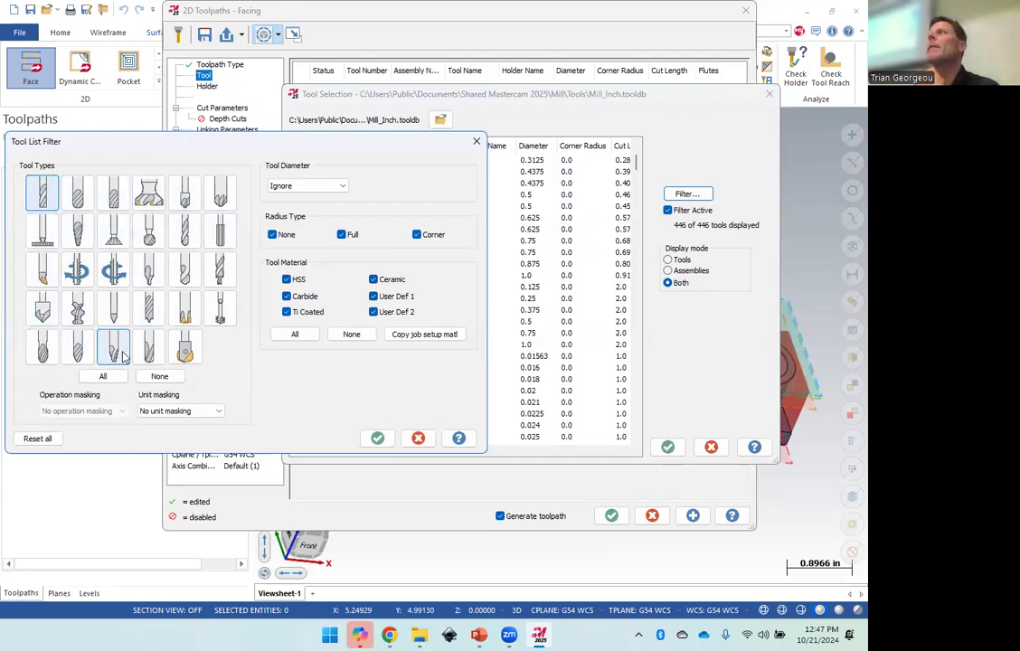
{"action": "left_click", "coordinate": [418, 438]}
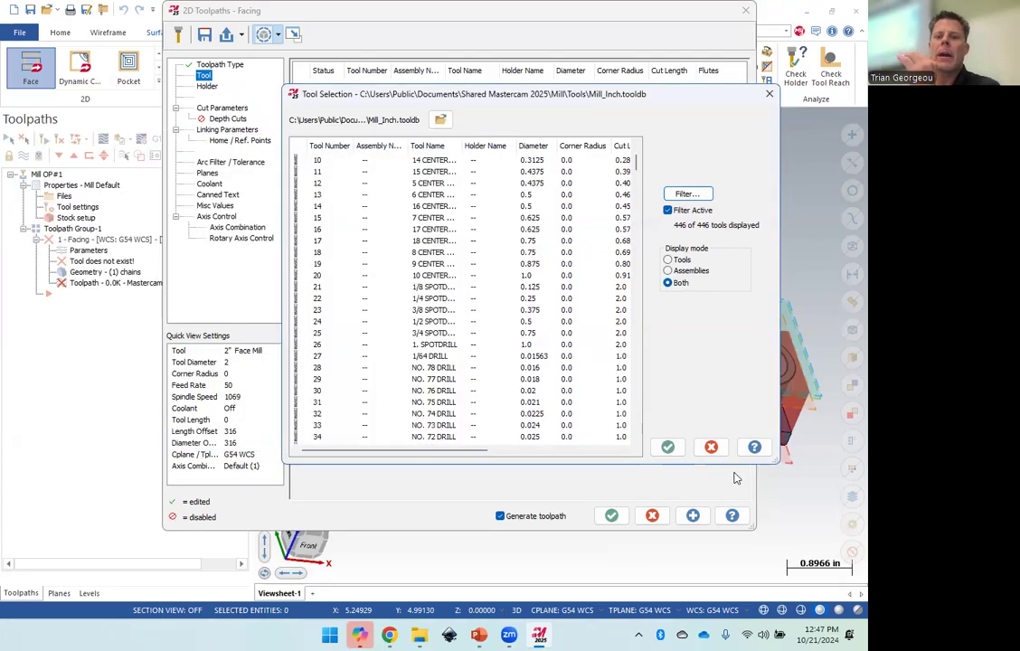
{"action": "left_click", "coordinate": [711, 446]}
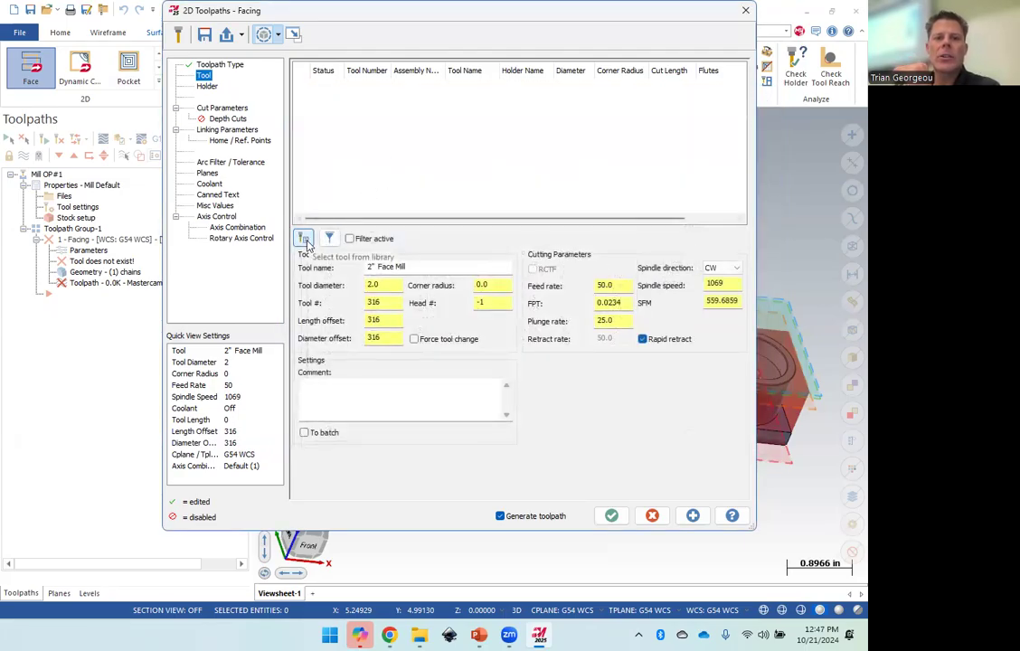
Create a new face mill for the facing toolpath with a cutting diameter of 2.
{"action": "right_click", "coordinate": [381, 186]}
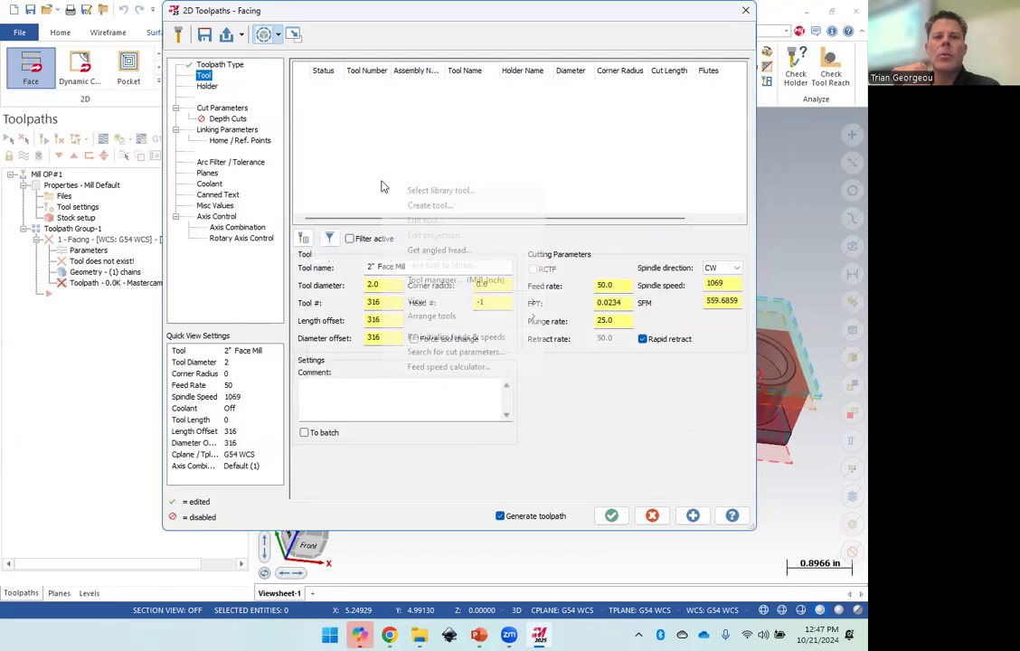
{"action": "left_click", "coordinate": [438, 210]}
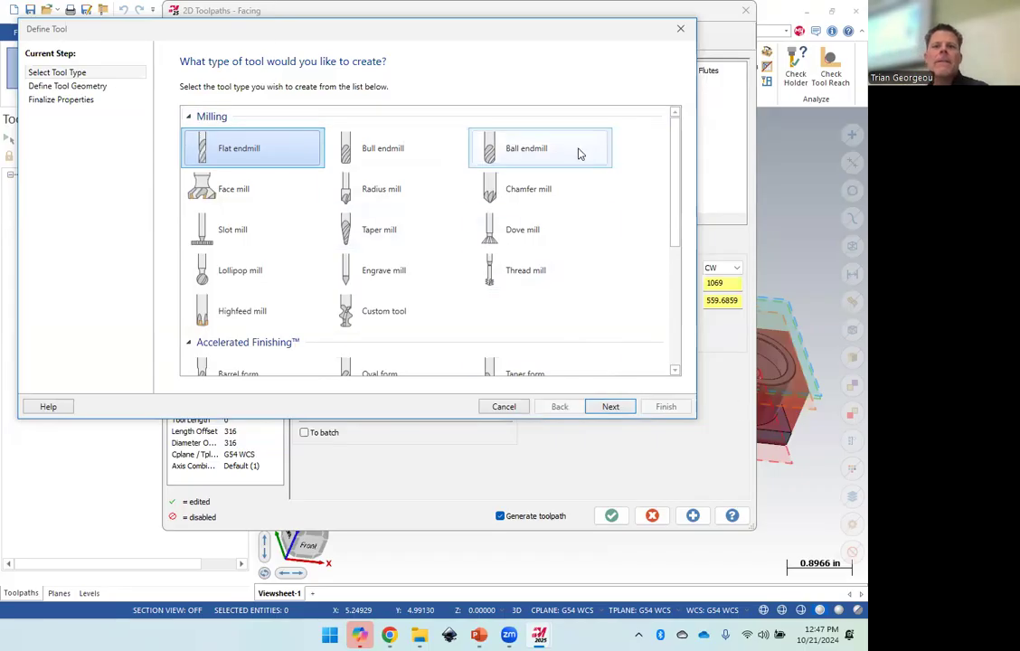
{"action": "left_click", "coordinate": [234, 190]}
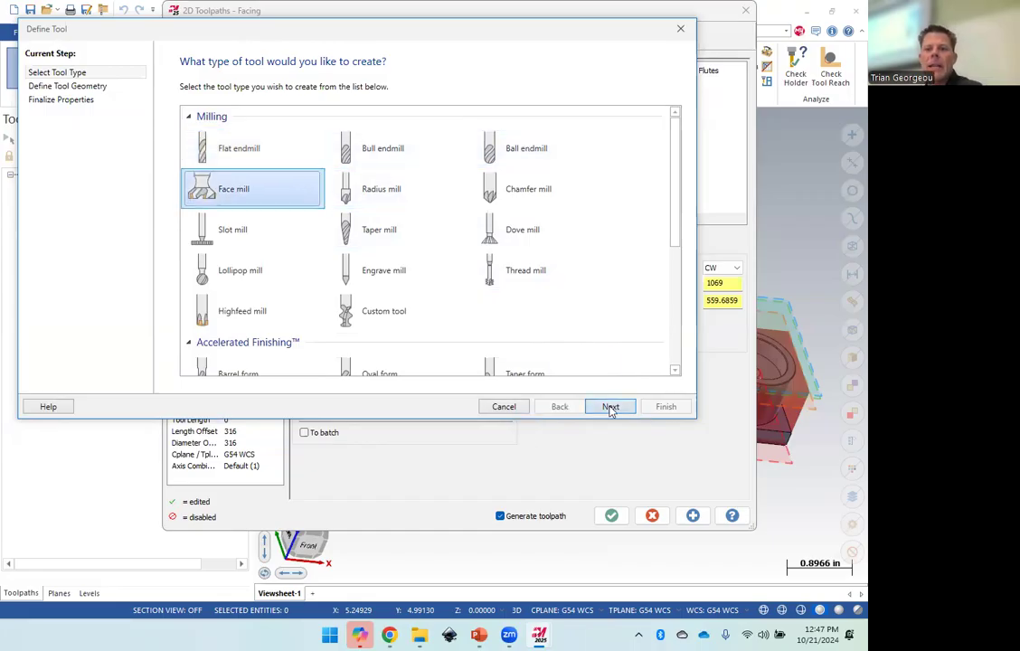
{"action": "left_click", "coordinate": [611, 407]}
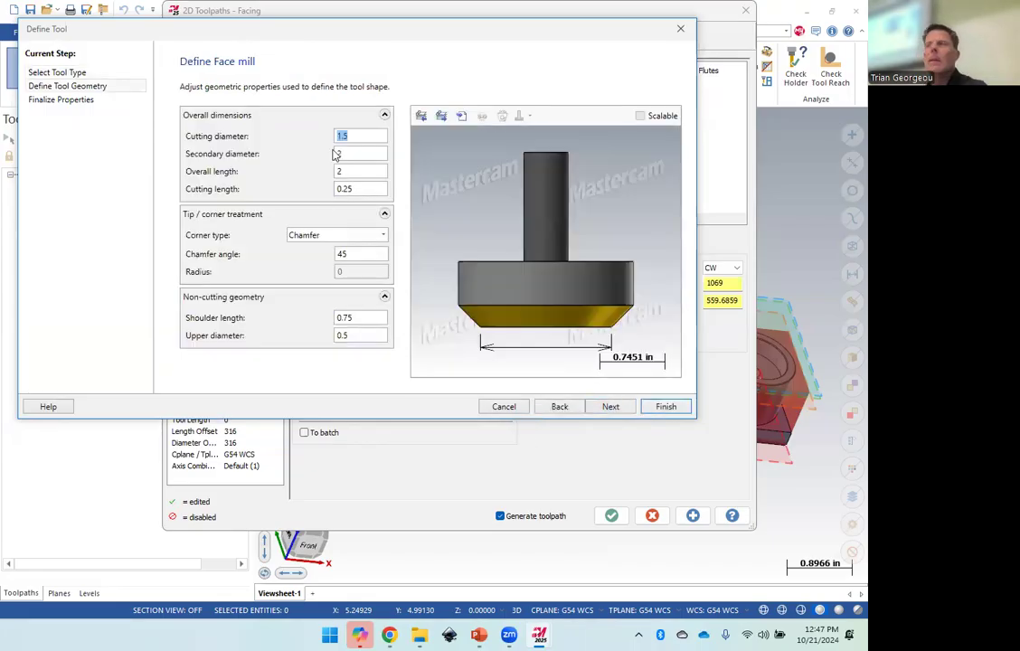
{"action": "type", "text": "2"}
{"action": "key", "text": "Tab"}
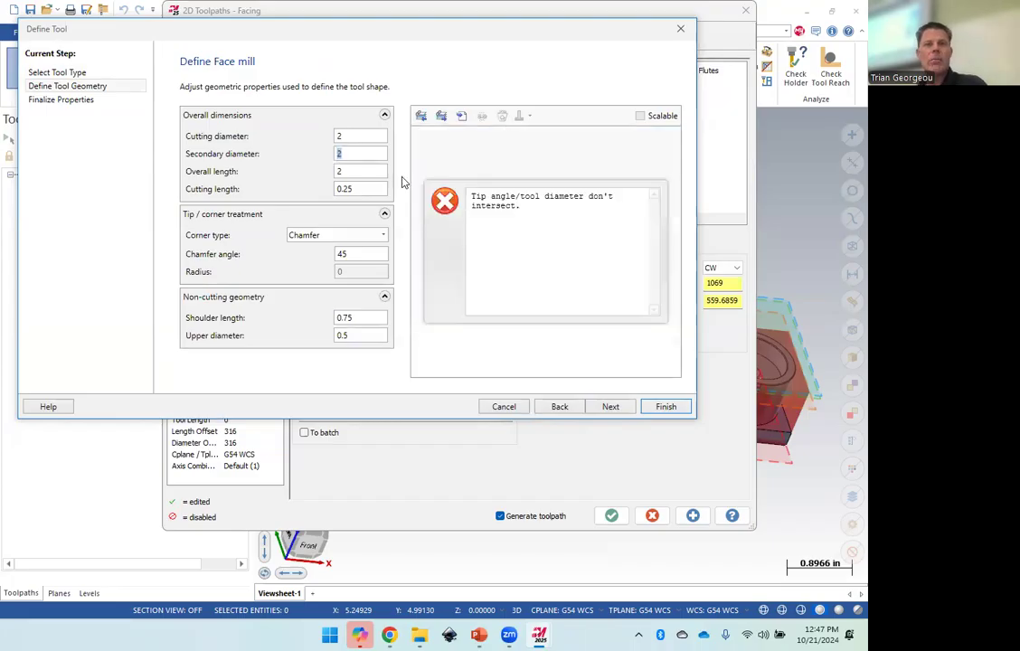
Set the face mill's chamfer angle to 0 and its cutting length to 0.2.
{"action": "left_click", "coordinate": [368, 188]}
{"action": "double_click", "coordinate": [344, 254]}
{"action": "type", "text": "0"}
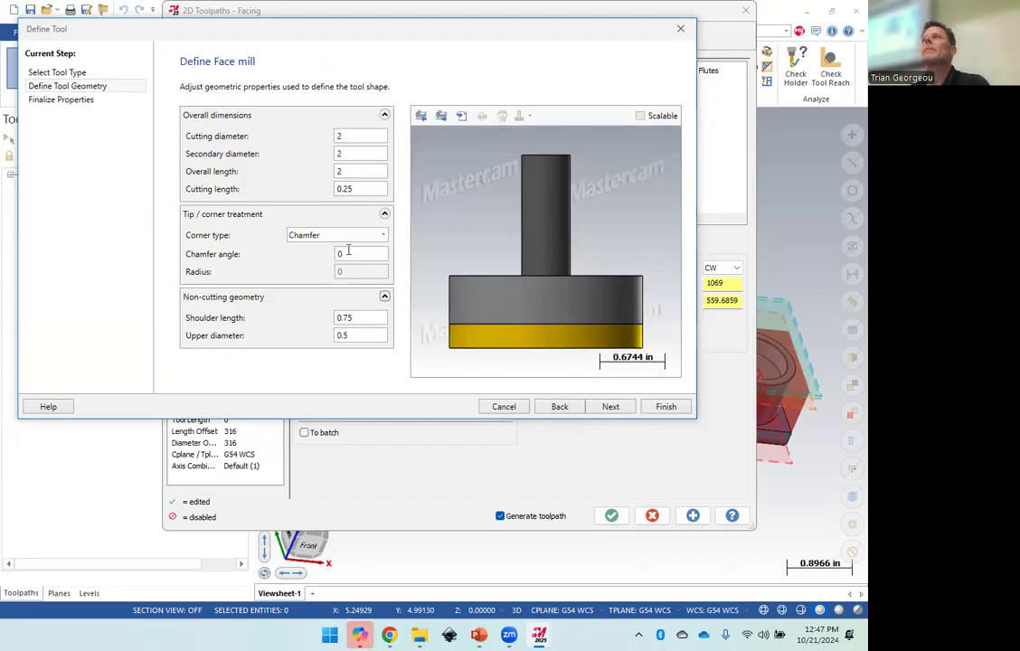
{"action": "left_click", "coordinate": [349, 189]}
{"action": "double_click", "coordinate": [349, 188]}
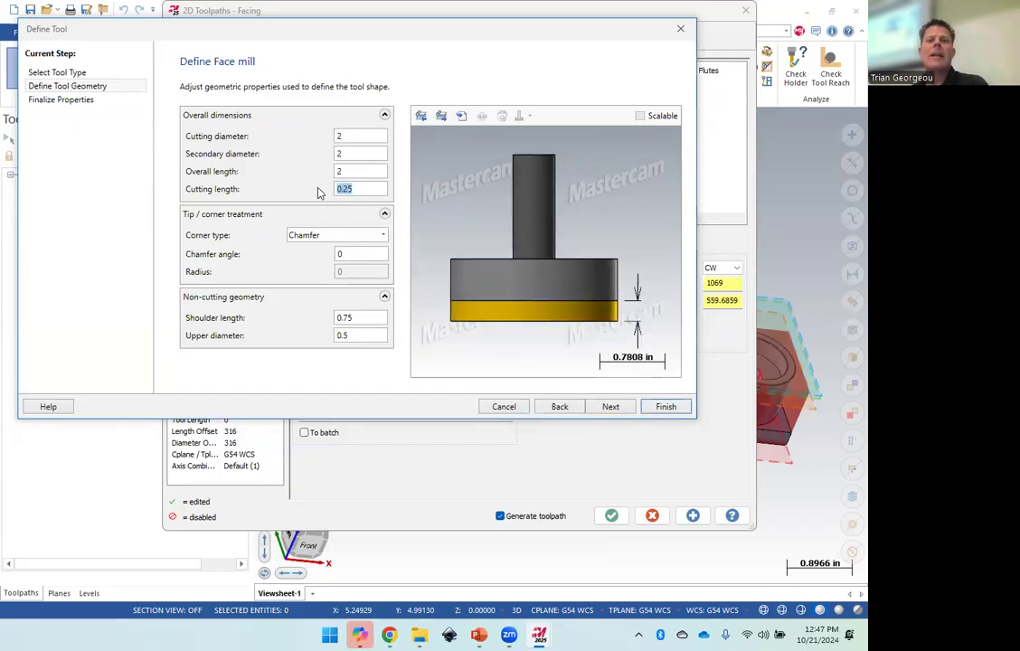
{"action": "key", "text": "BackSpace"}
{"action": "type", "text": ".2"}
{"action": "key", "text": "Tab"}
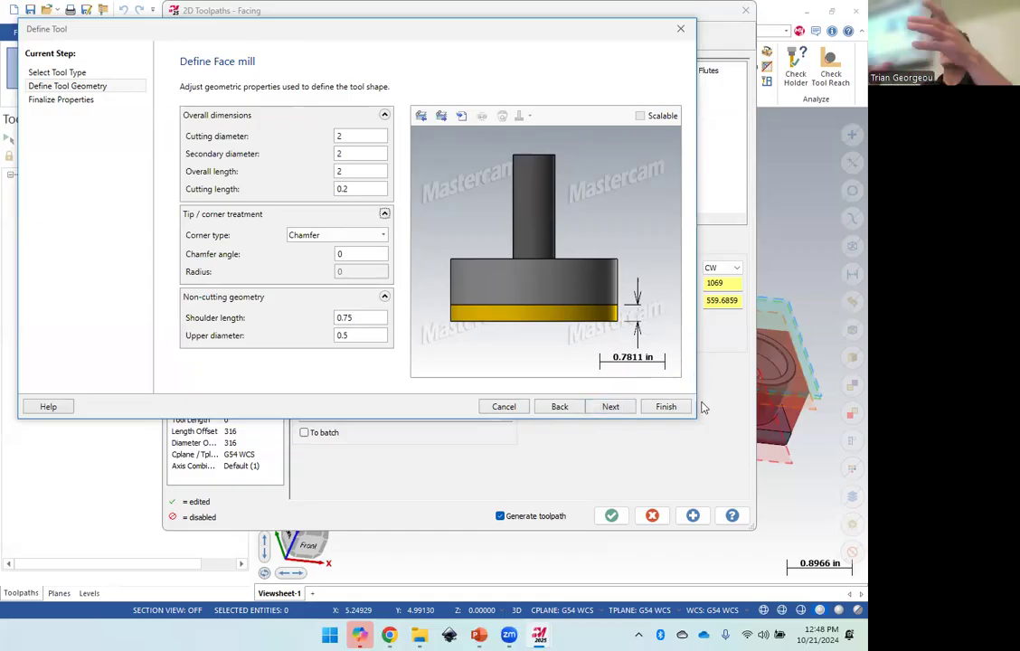
Proceed to the face mill's final properties and assign tool number 11 with length and diameter offsets of 11.
{"action": "left_click", "coordinate": [616, 411]}
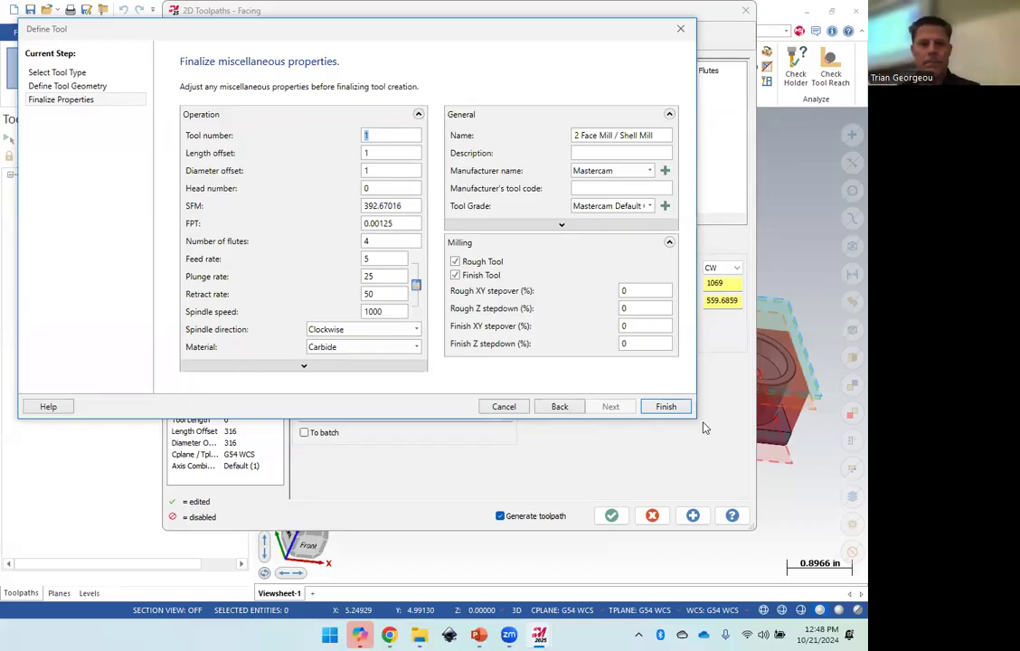
{"action": "type", "text": "11"}
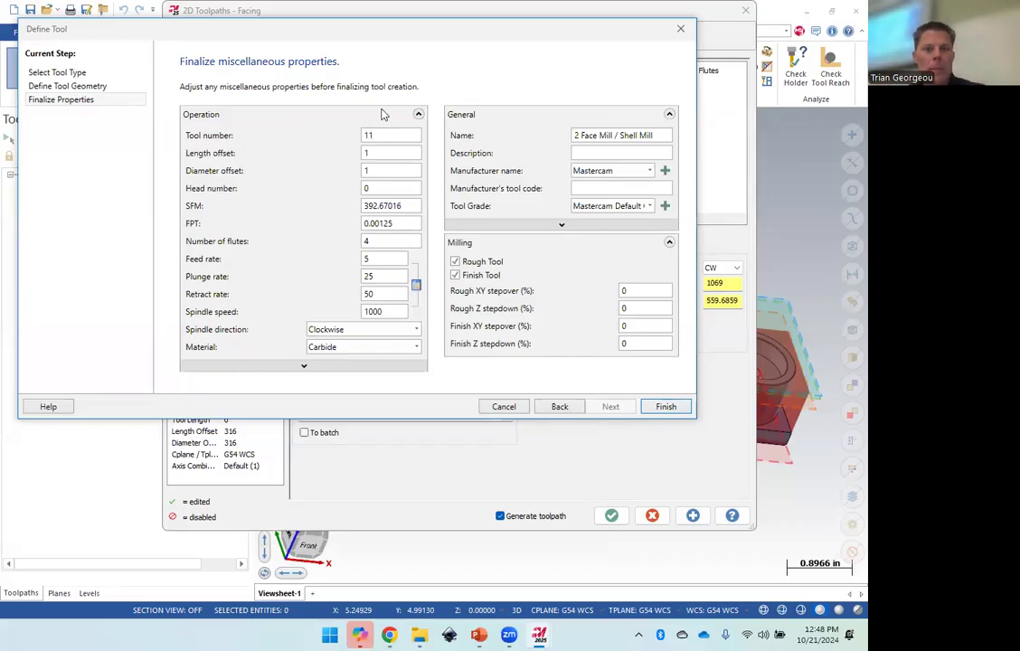
{"action": "key", "text": "Tab"}
{"action": "key", "text": "Tab"}
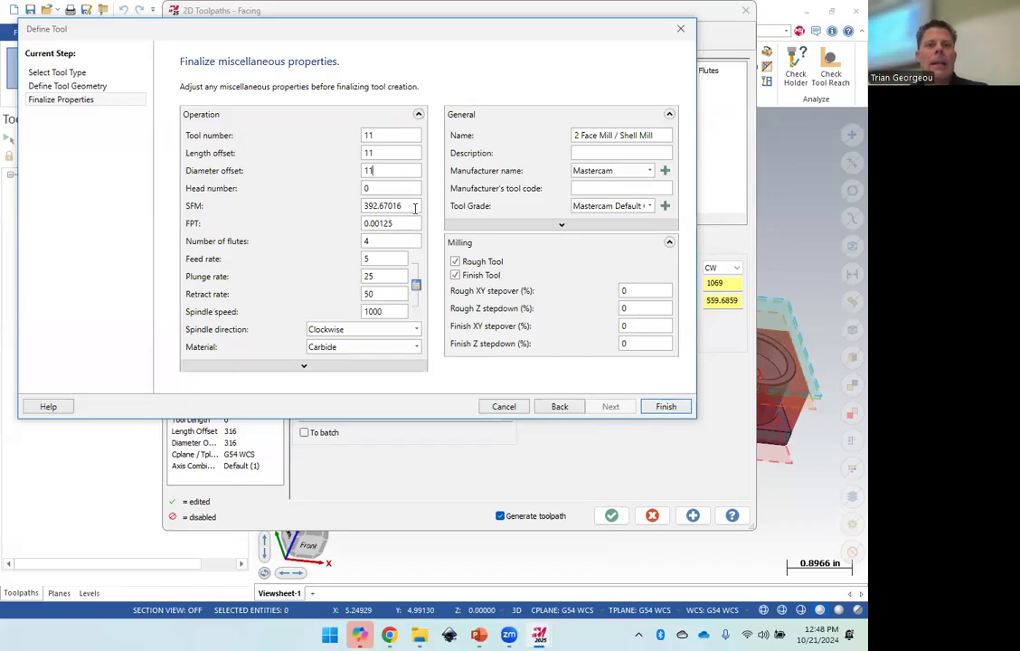
Set the face mill's SFM to 3250 and its feed per tooth to 0.006.
{"action": "type", "text": "3250"}
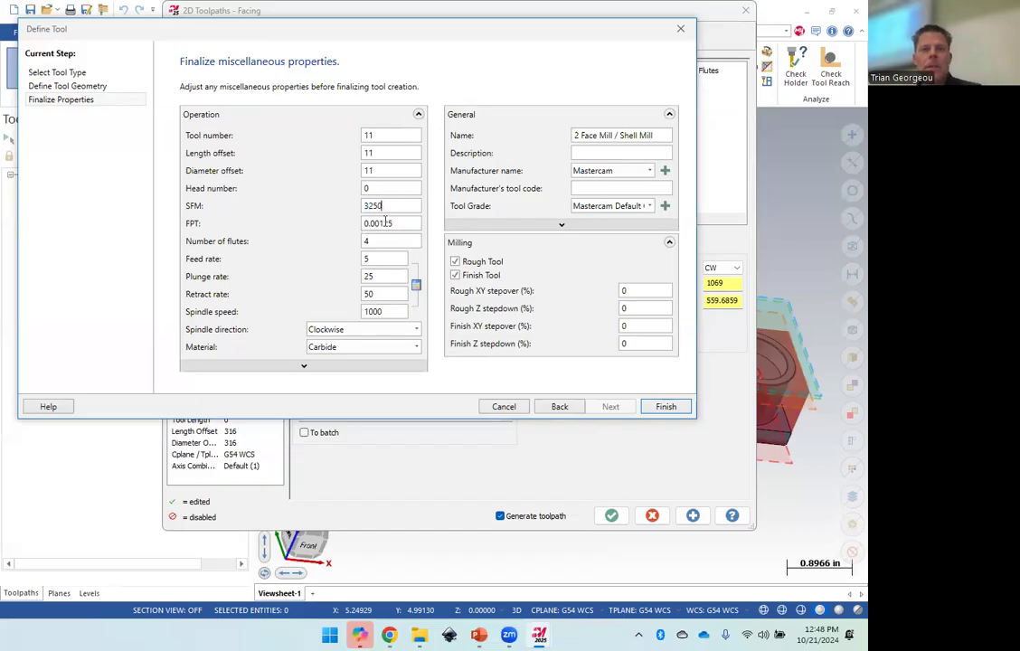
{"action": "left_click_drag", "start_coordinate": [406, 224], "coordinate": [381, 223]}
{"action": "type", "text": "6"}
{"action": "key", "text": "Tab"}
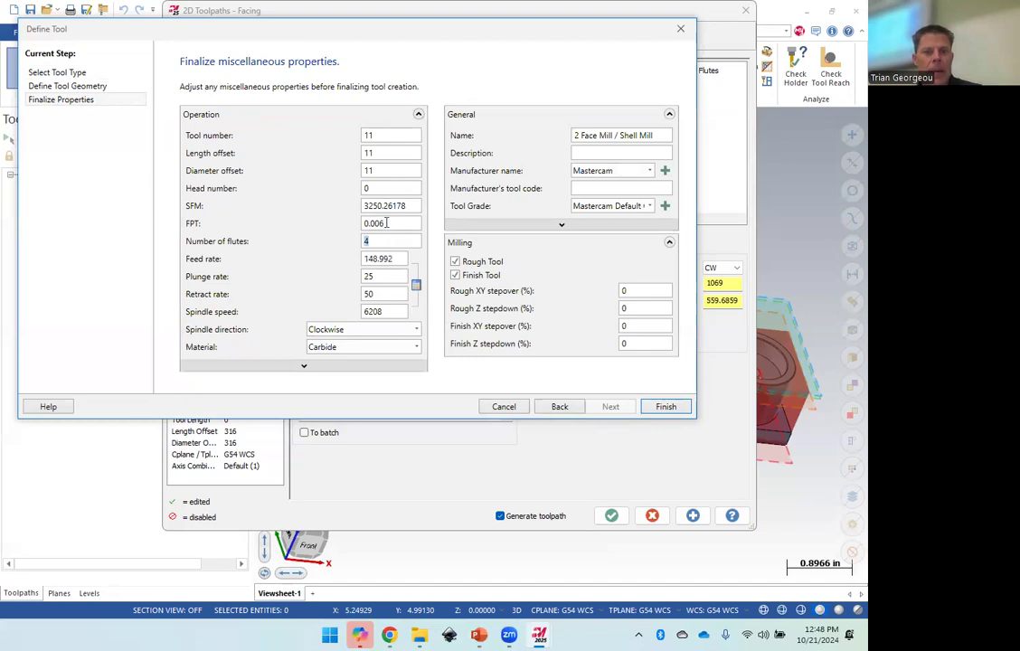
{"action": "left_click", "coordinate": [392, 241]}
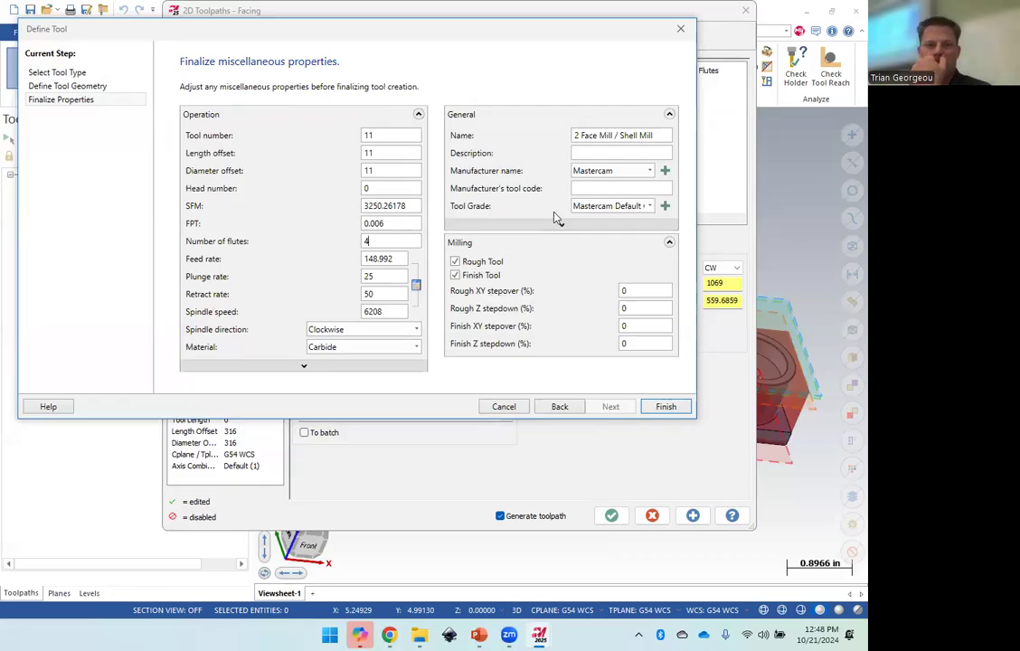
Set the face mill's feed rate to 150, plunge rate to 75 and retract rate to 500, and finish the tool definition.
{"action": "left_click", "coordinate": [403, 241]}
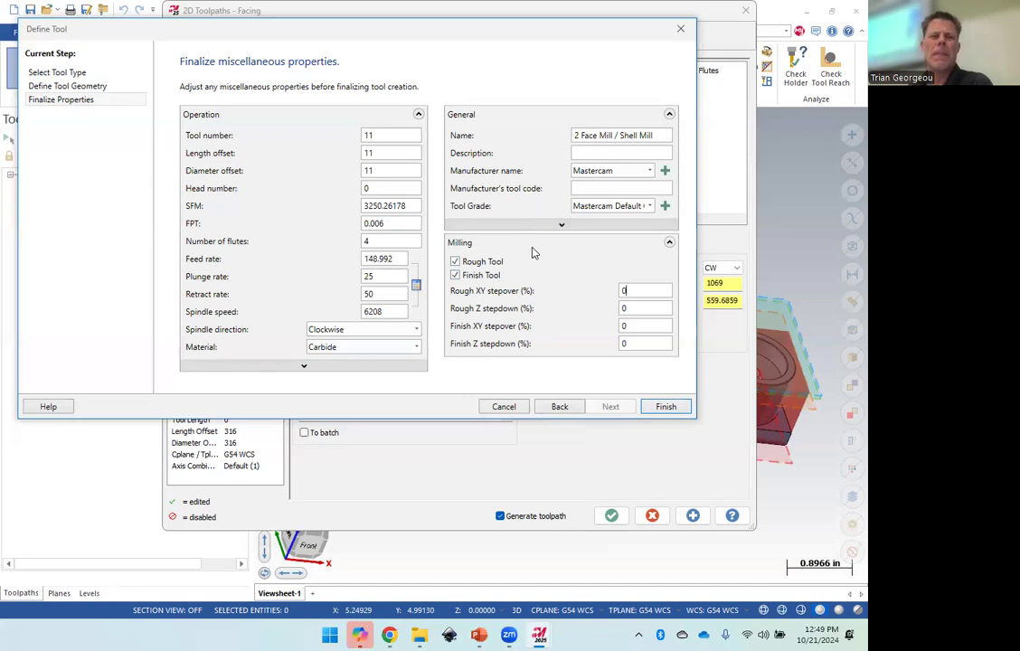
{"action": "left_click_drag", "start_coordinate": [392, 259], "coordinate": [364, 262]}
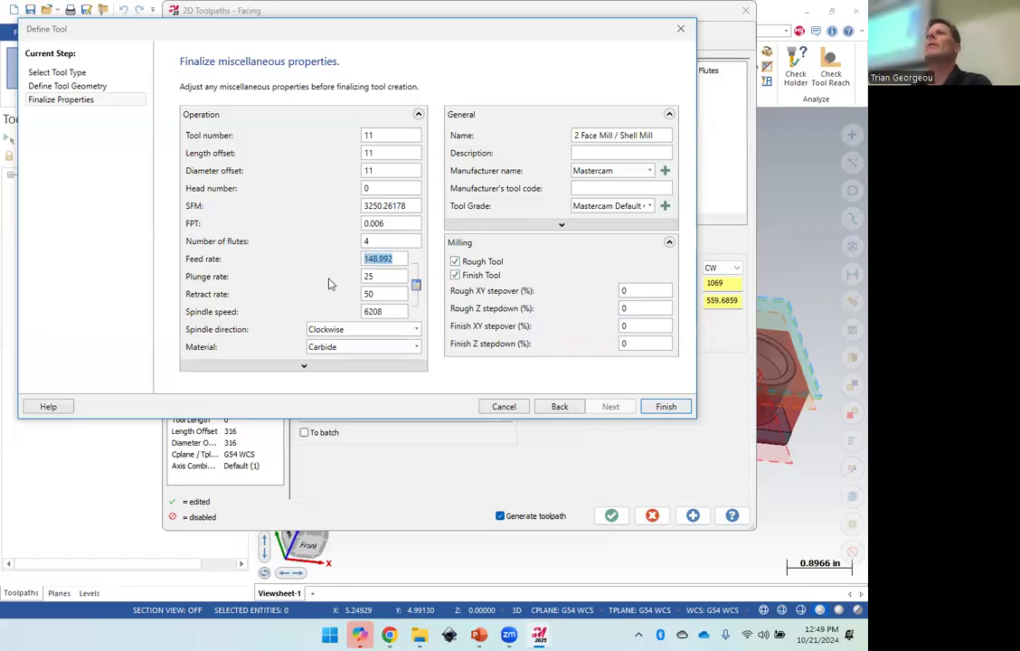
{"action": "type", "text": "150"}
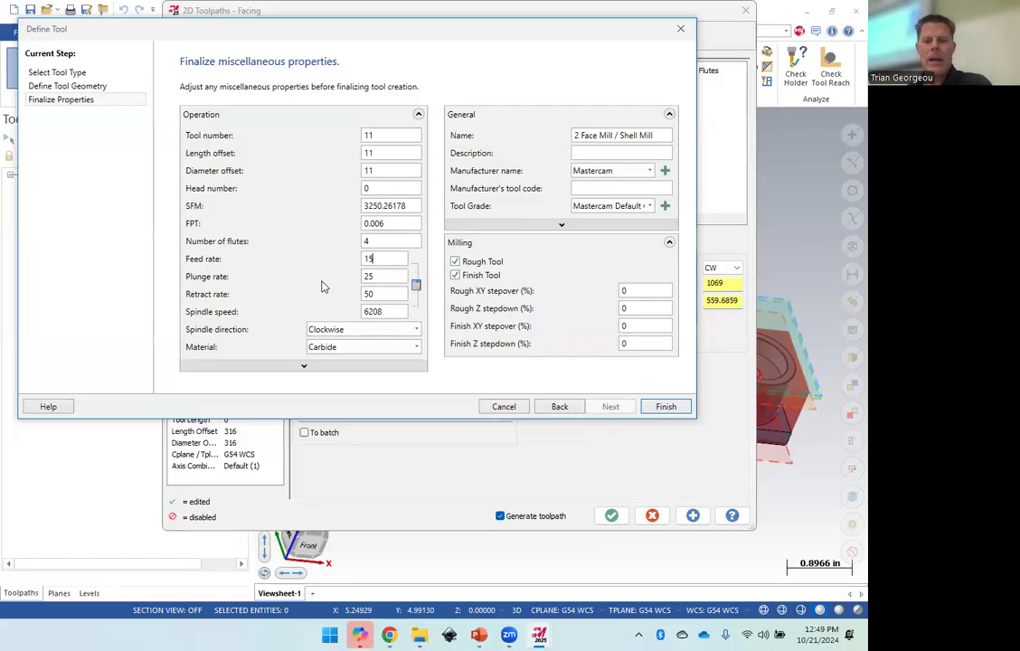
{"action": "type", "text": "75"}
{"action": "left_click", "coordinate": [381, 296]}
{"action": "left_click_drag", "start_coordinate": [385, 299], "coordinate": [352, 305]}
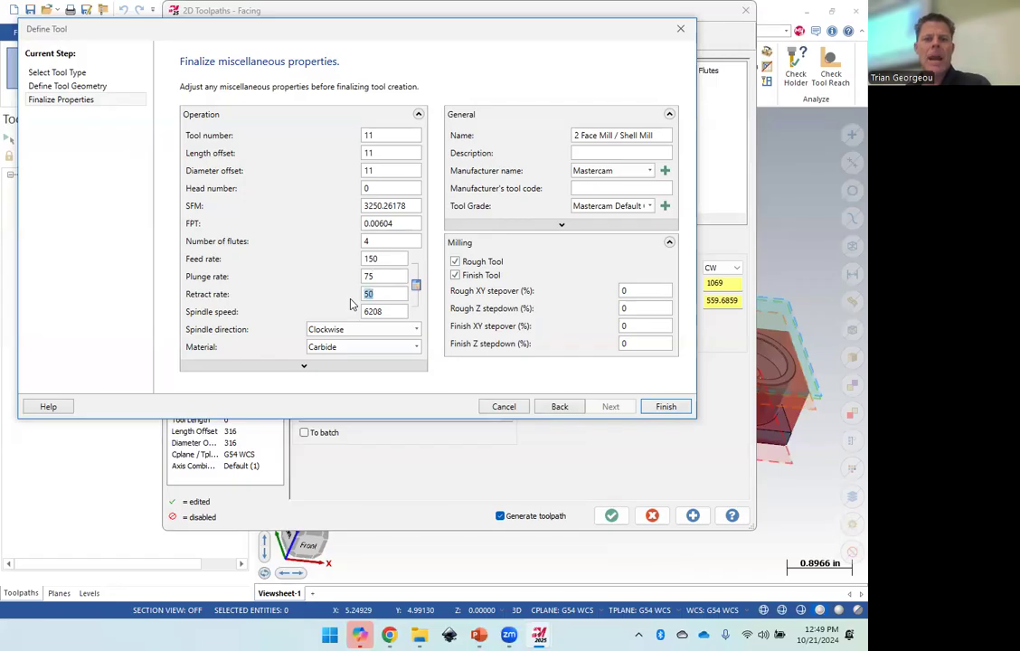
{"action": "type", "text": "500"}
{"action": "left_click", "coordinate": [397, 275]}
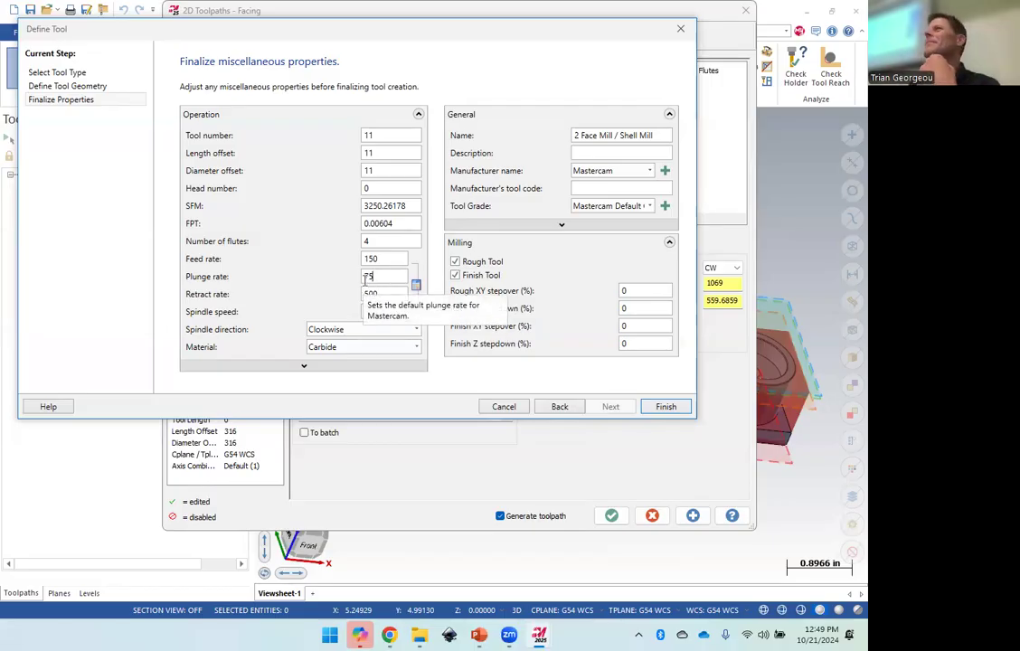
{"action": "left_click", "coordinate": [659, 411]}
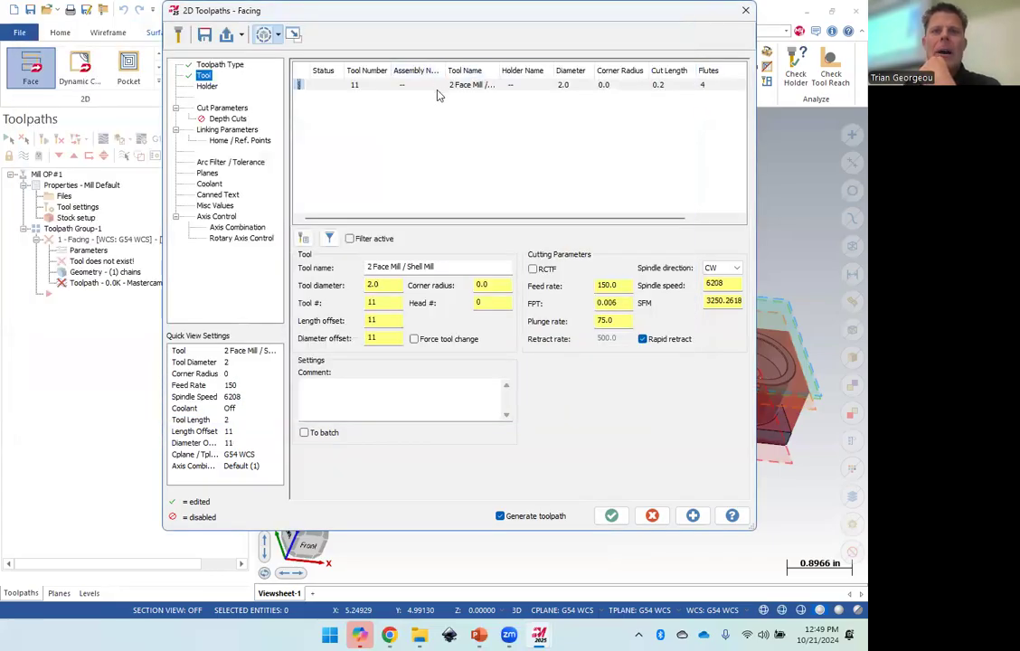
Select the new 2-inch face mill for the facing toolpath and assign it the B2E4-0375 holder.
{"action": "left_click", "coordinate": [391, 83]}
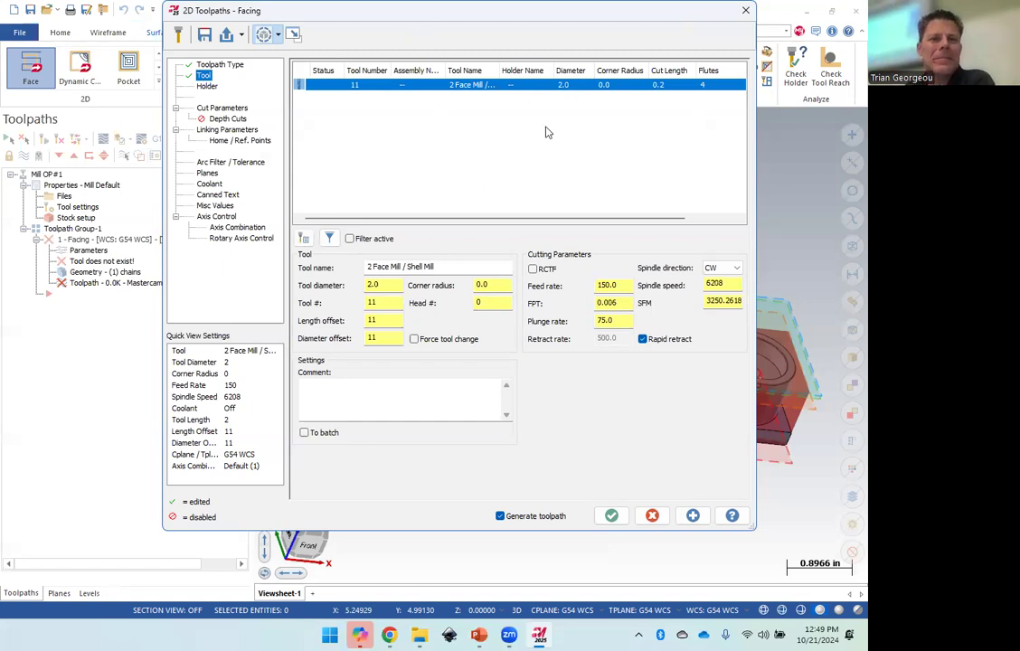
{"action": "left_click", "coordinate": [207, 87]}
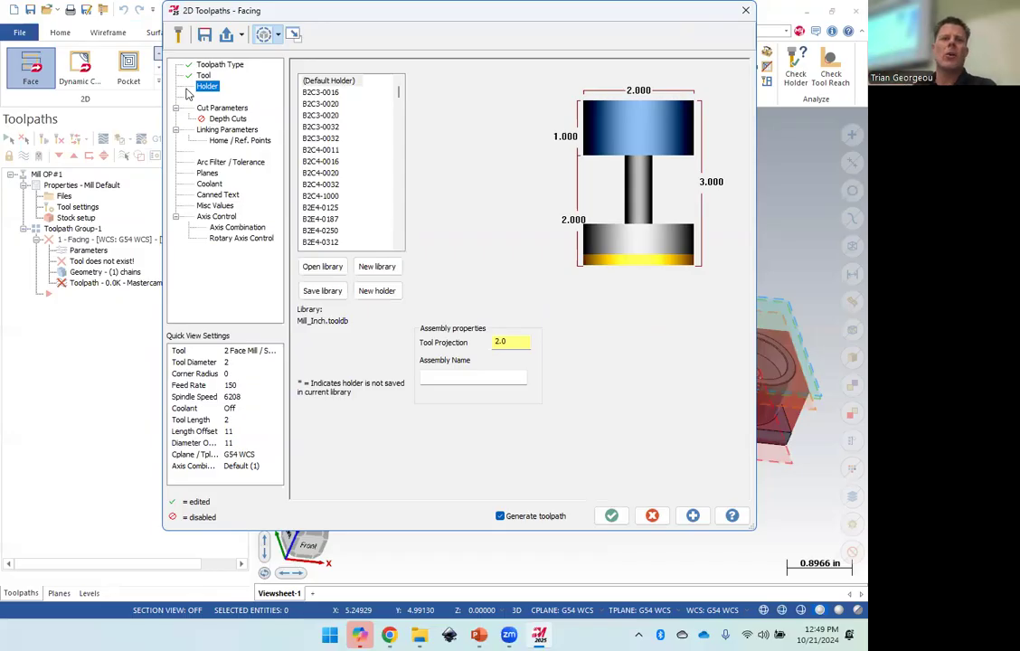
{"action": "left_click", "coordinate": [327, 162]}
{"action": "scroll", "coordinate": [332, 172], "scroll_direction": "down", "scroll_amount": 3}
{"action": "left_click", "coordinate": [336, 195]}
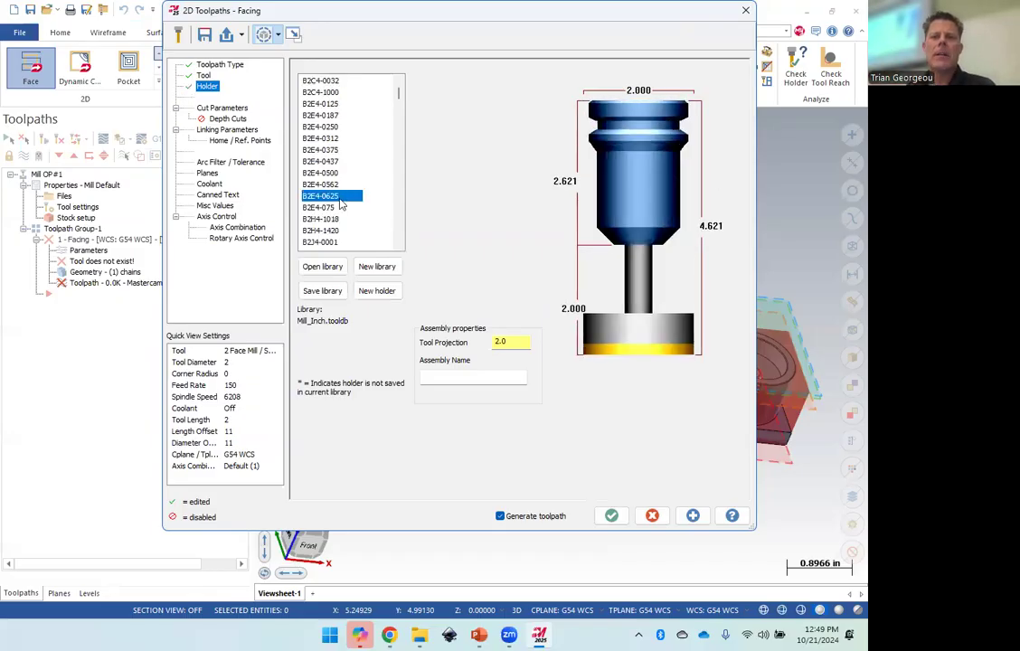
{"action": "left_click", "coordinate": [321, 149]}
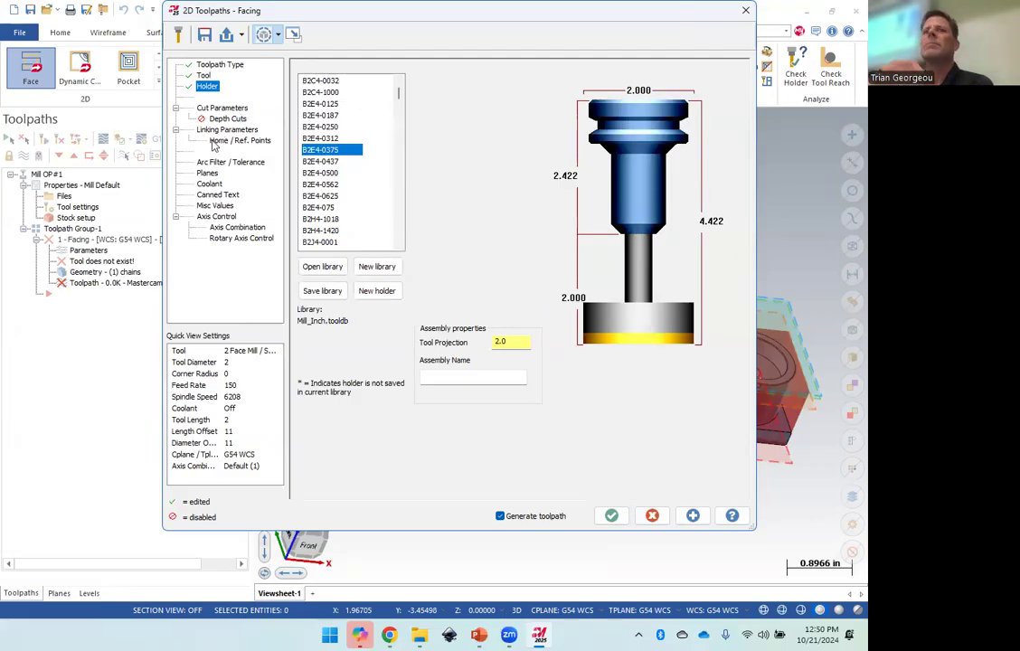
Try the Zigzag, One way, One pass and Dynamic cutting methods in the facing cut parameters.
{"action": "left_click", "coordinate": [235, 109]}
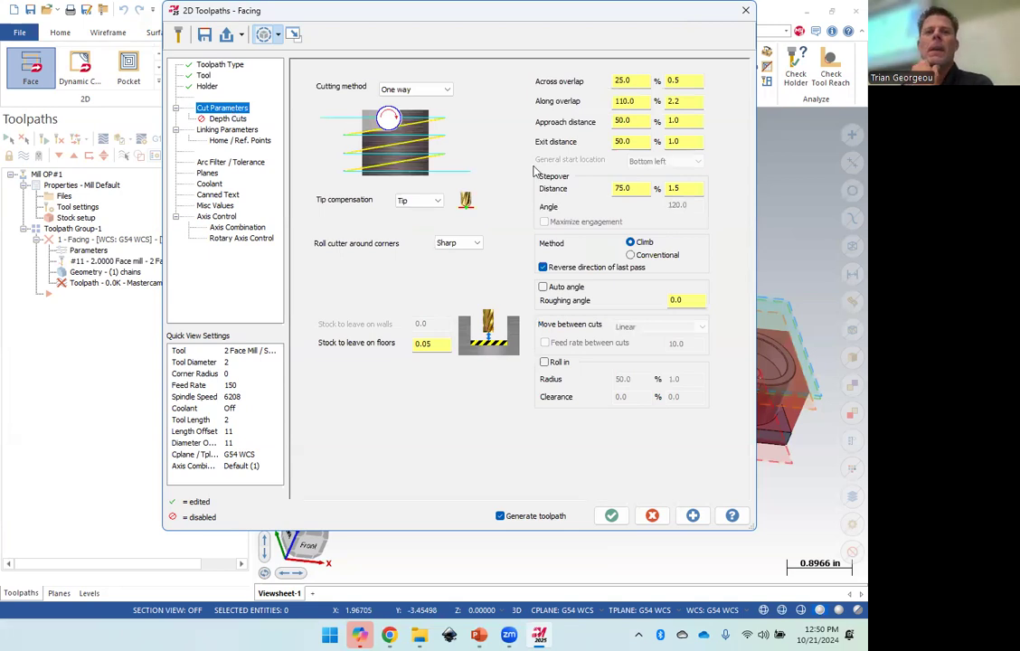
{"action": "left_click", "coordinate": [416, 89]}
{"action": "left_click", "coordinate": [390, 102]}
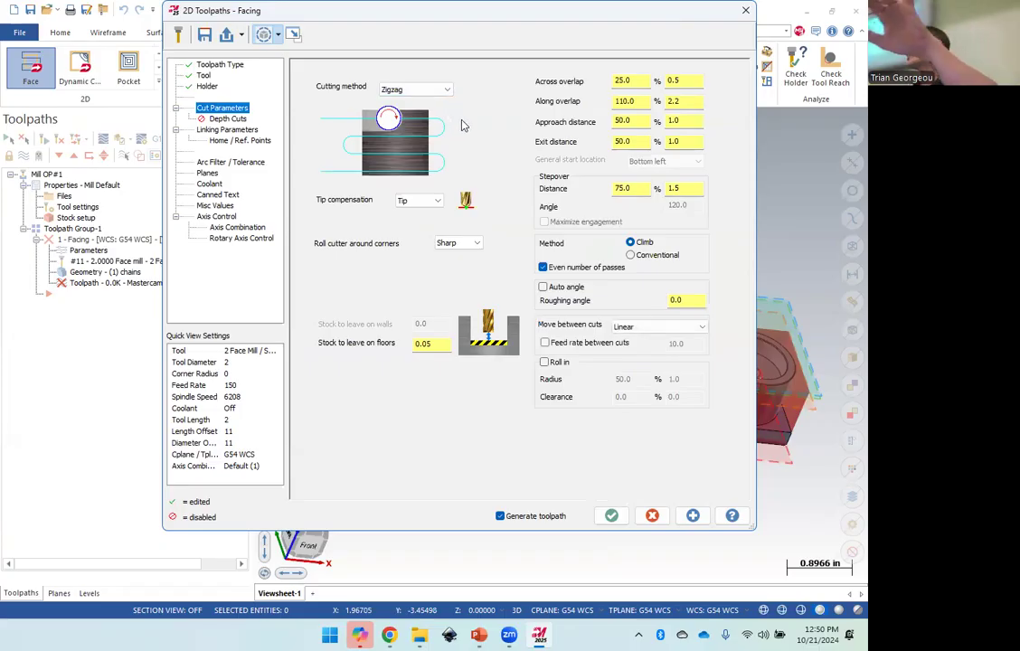
{"action": "left_click", "coordinate": [383, 89]}
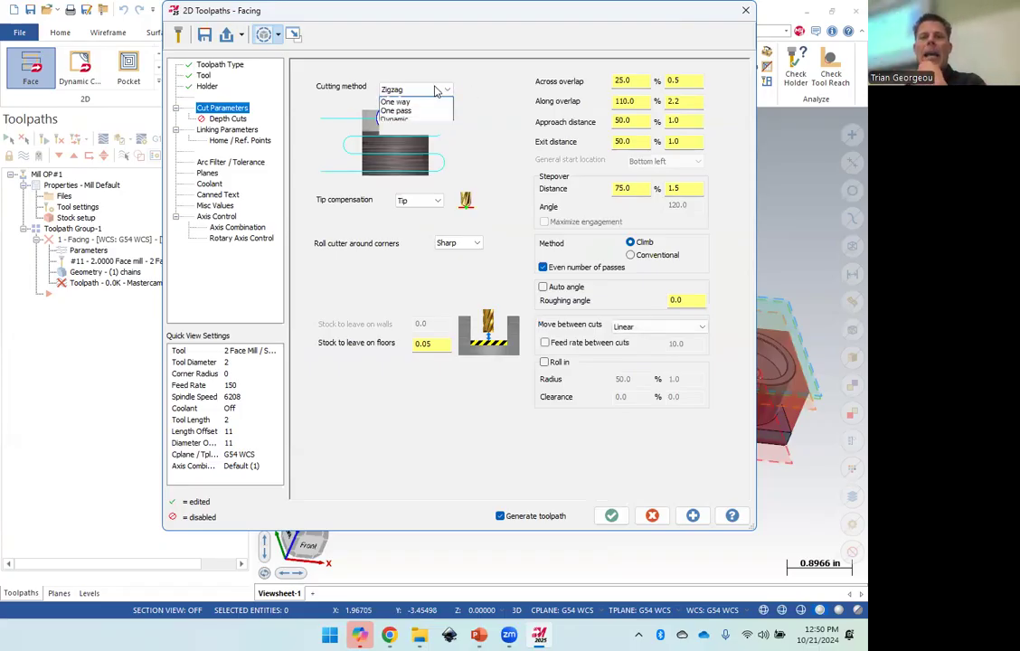
{"action": "left_click", "coordinate": [387, 101]}
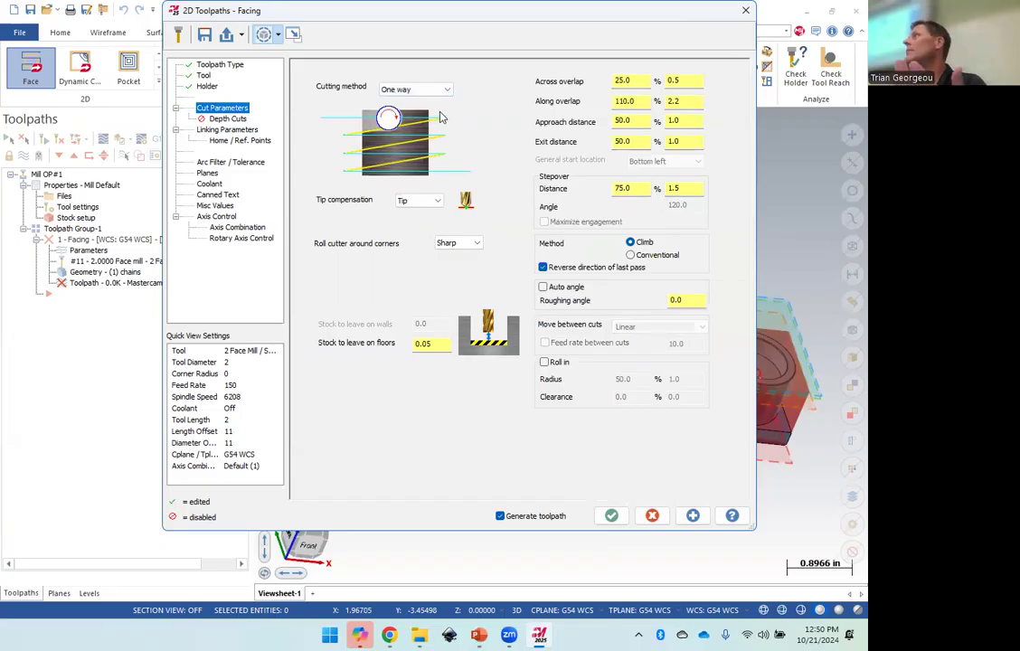
{"action": "left_click", "coordinate": [411, 89]}
{"action": "left_click", "coordinate": [422, 122]}
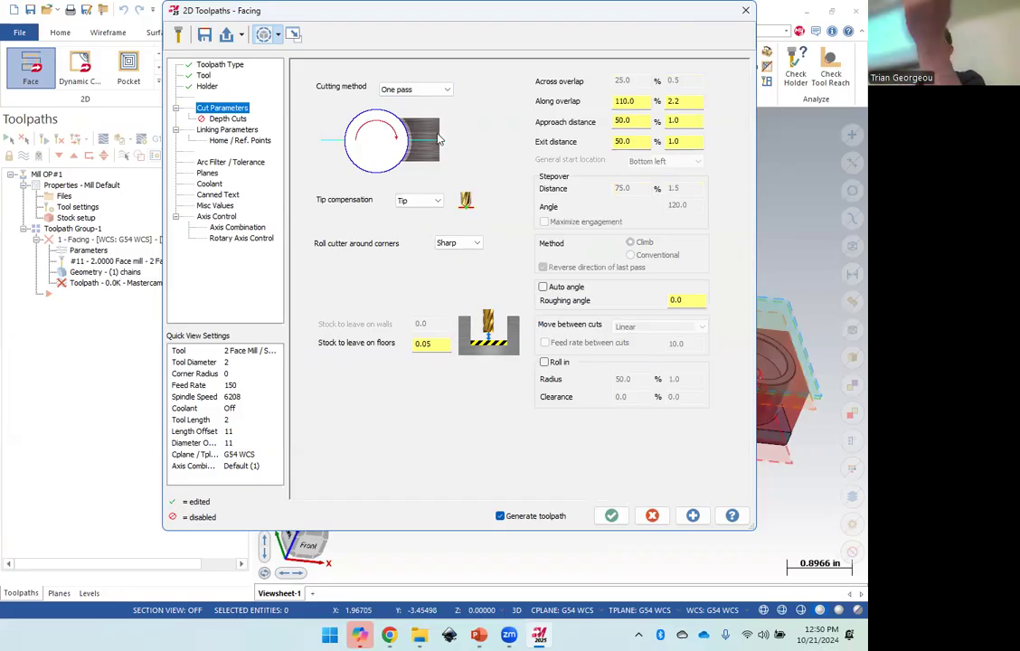
{"action": "left_click", "coordinate": [440, 88]}
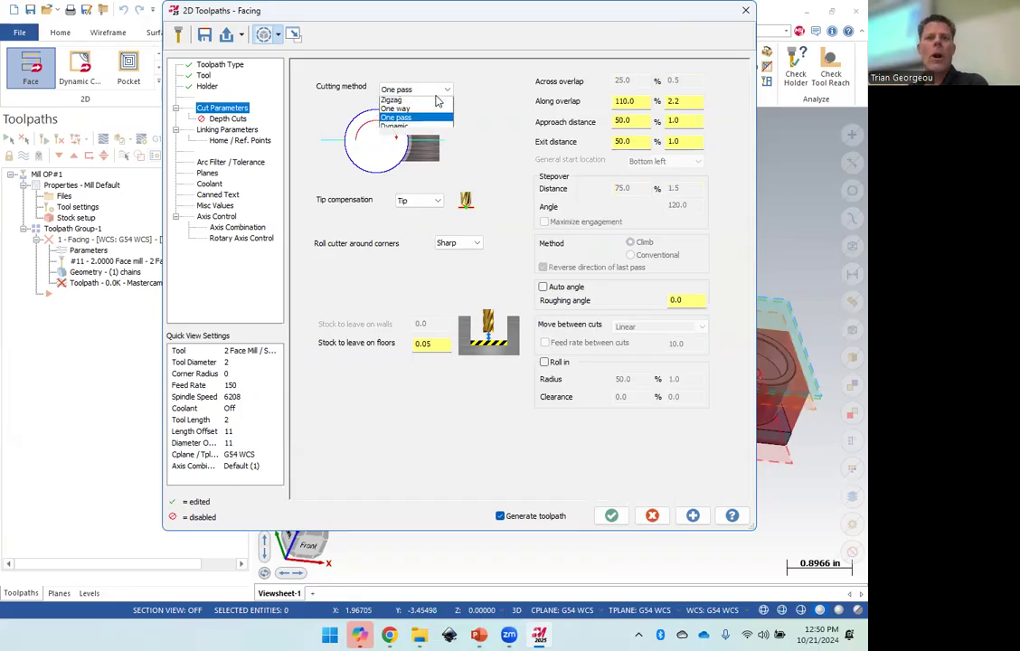
{"action": "left_click", "coordinate": [425, 118]}
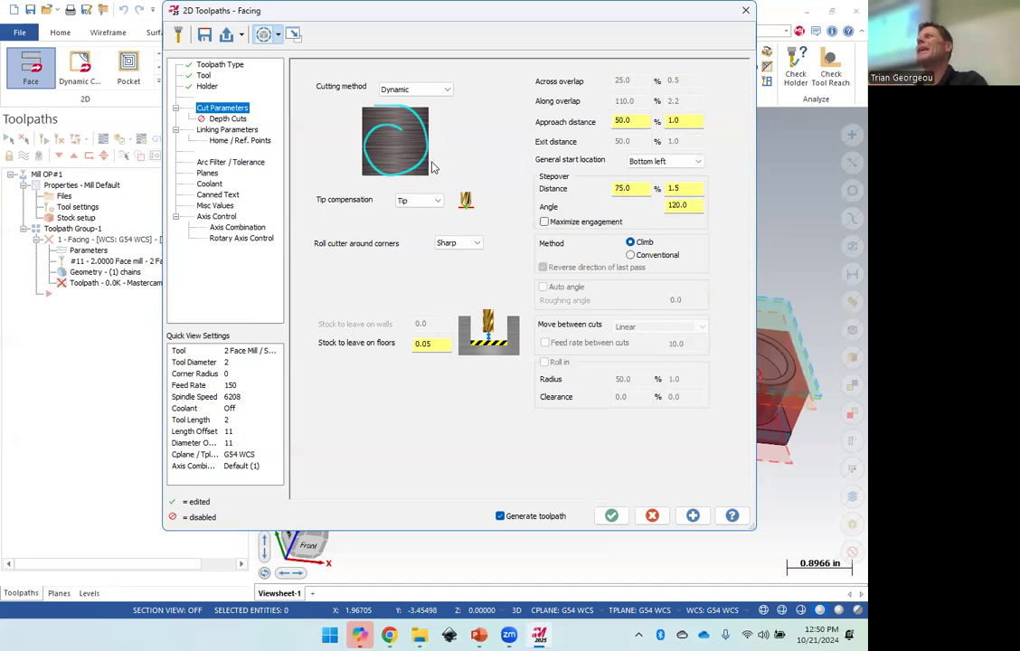
Set the facing cutting method to One pass and the stock to leave on floors to 0.
{"action": "left_click", "coordinate": [425, 89]}
{"action": "left_click", "coordinate": [407, 120]}
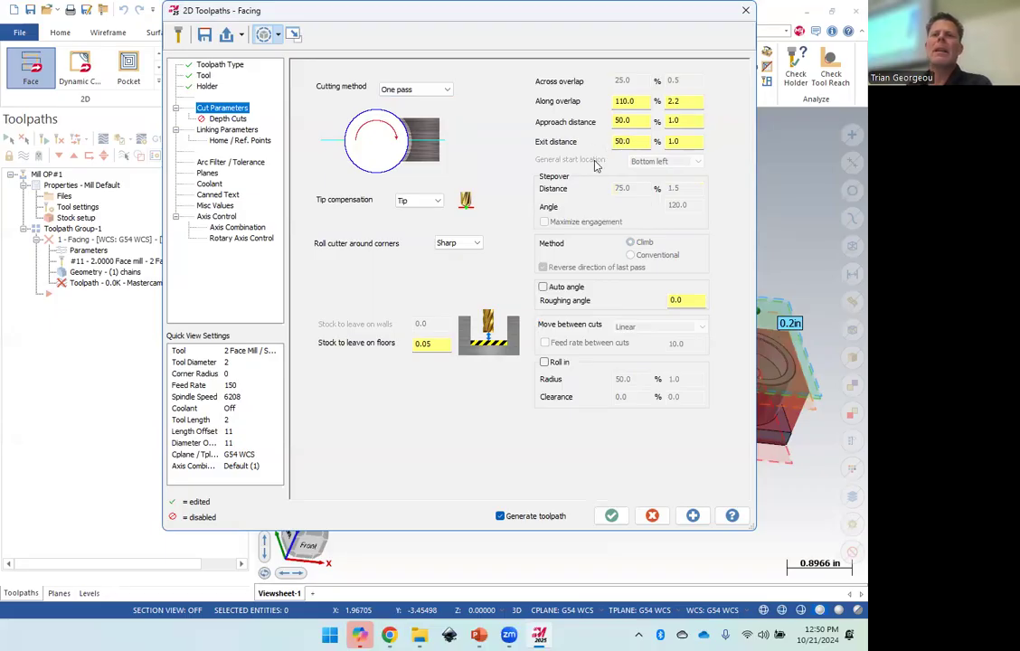
{"action": "double_click", "coordinate": [442, 344]}
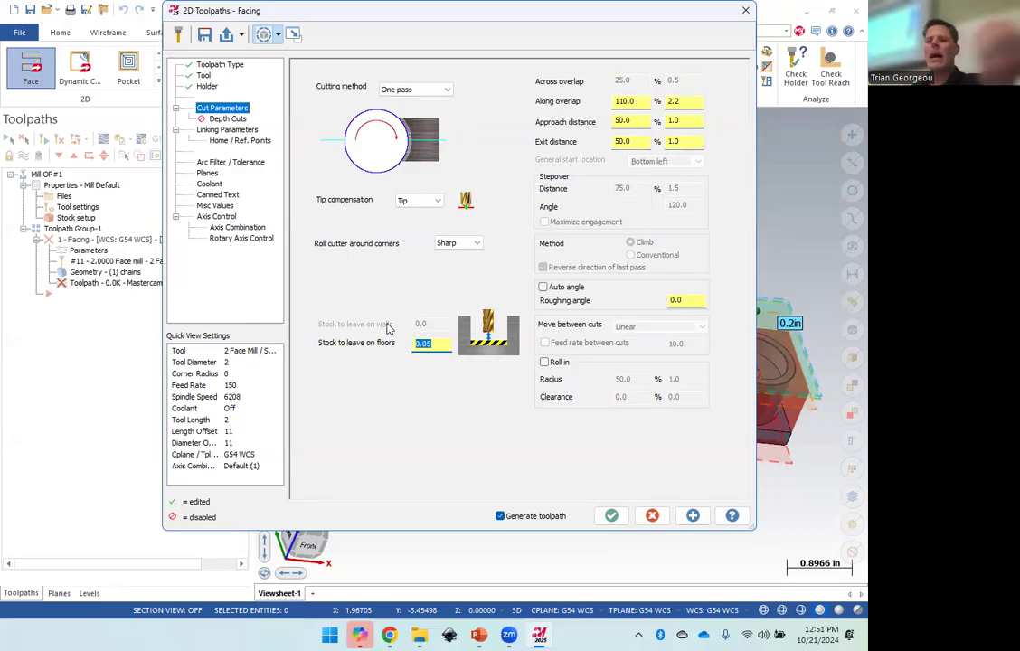
{"action": "type", "text": "0"}
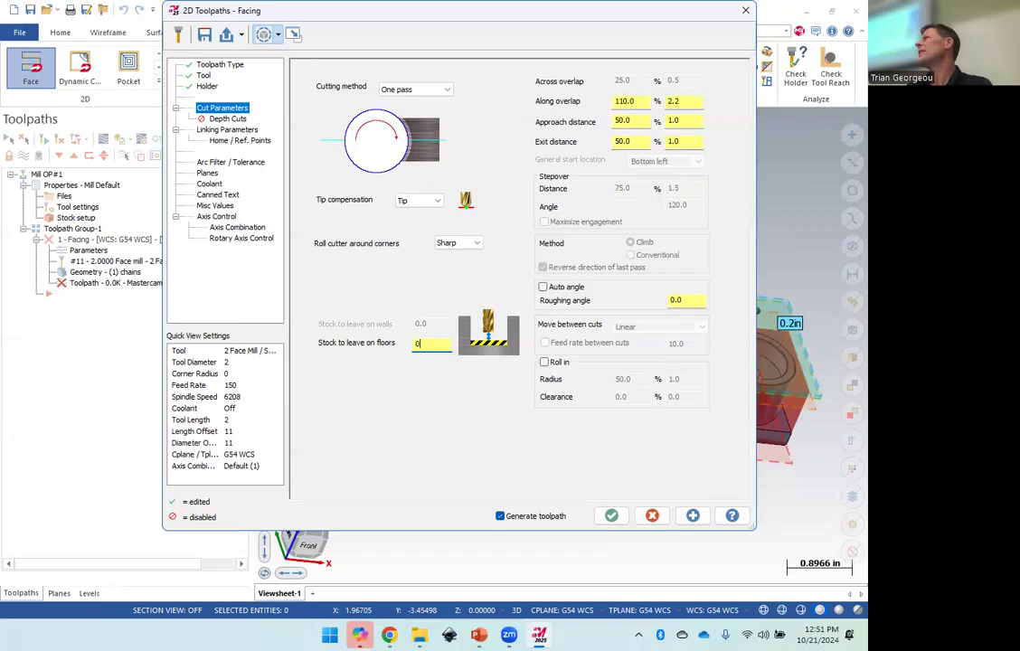
{"action": "key", "text": "Tab"}
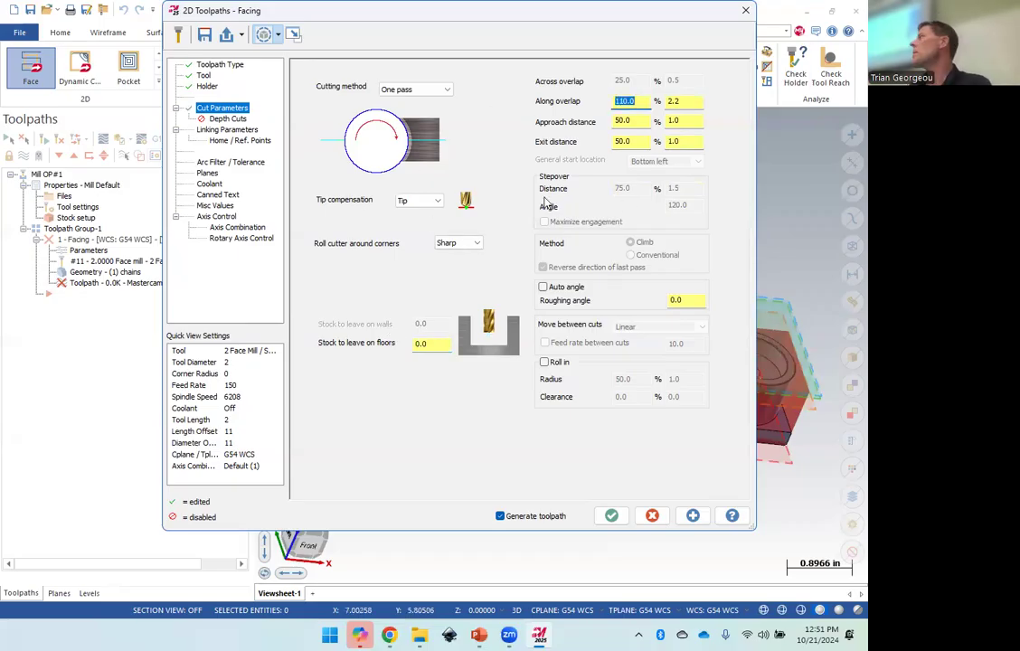
Set the retract, feed plane and depth in the facing linking parameters to Absolute.
{"action": "left_click", "coordinate": [224, 118]}
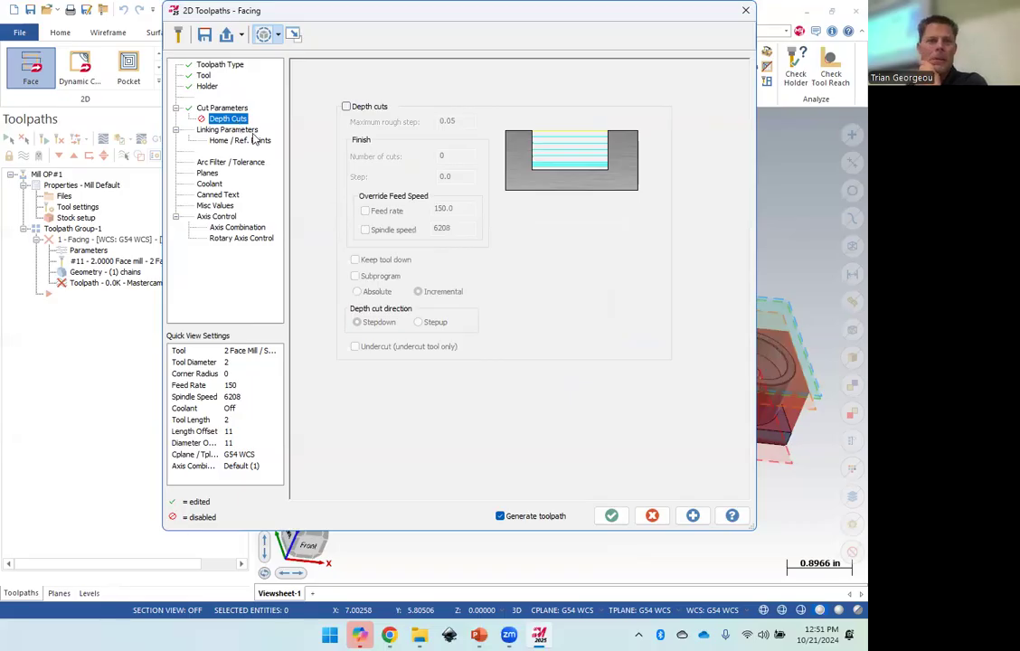
{"action": "left_click", "coordinate": [237, 130]}
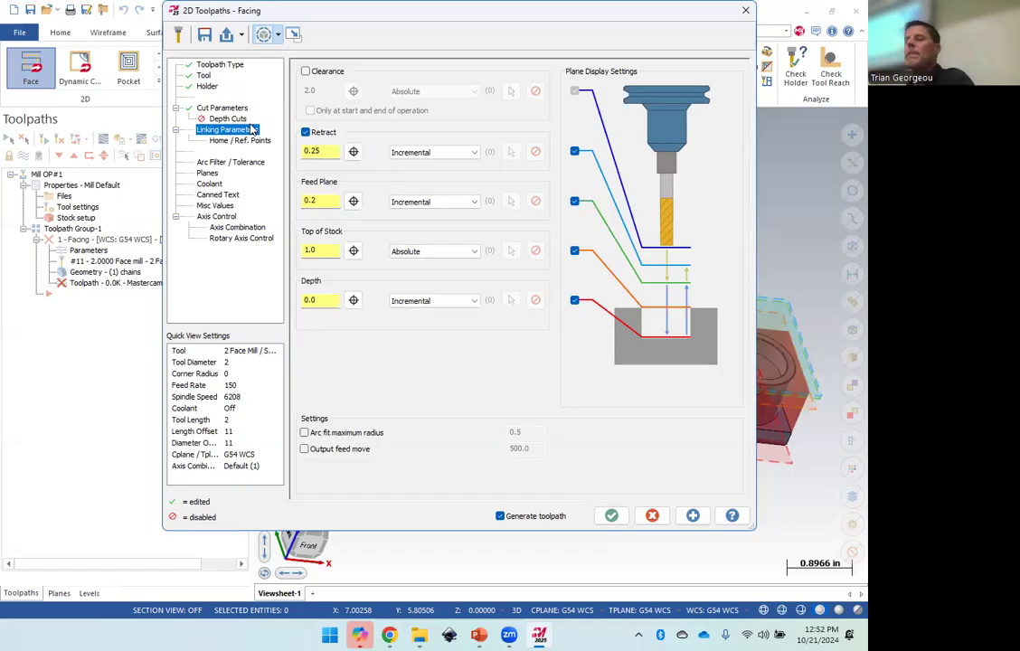
{"action": "left_click", "coordinate": [457, 152]}
{"action": "left_click", "coordinate": [462, 164]}
{"action": "left_click", "coordinate": [465, 202]}
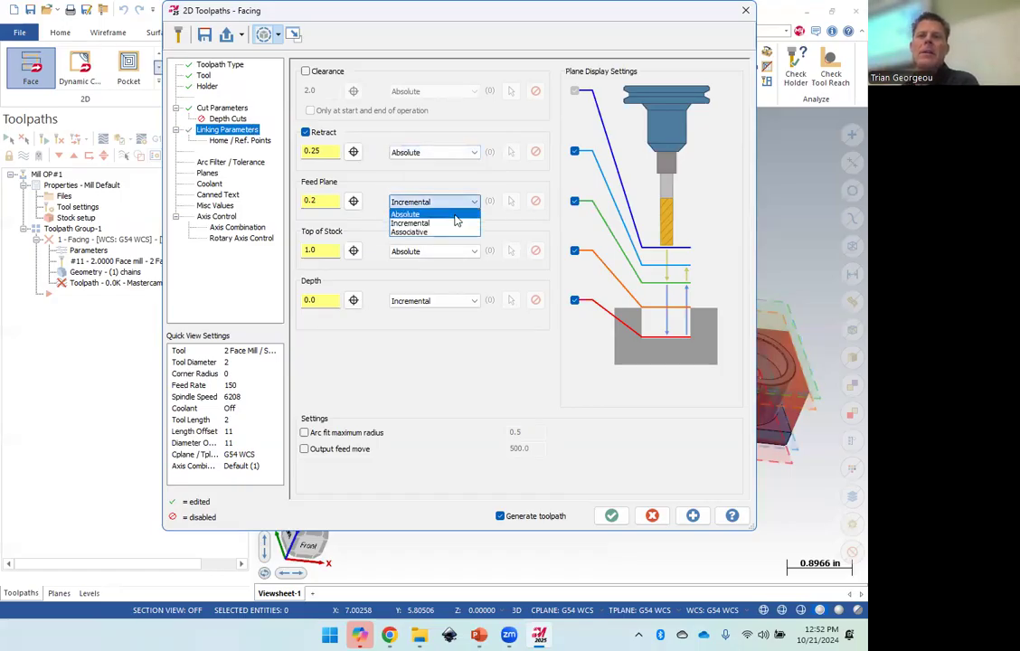
{"action": "left_click", "coordinate": [457, 216]}
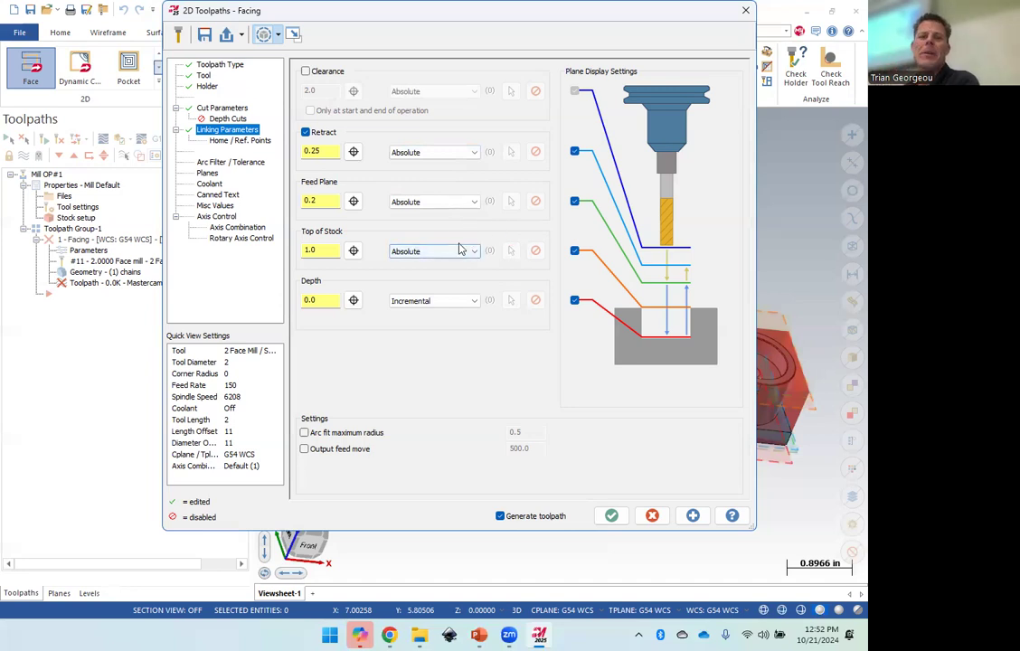
{"action": "left_click", "coordinate": [466, 302]}
{"action": "left_click", "coordinate": [451, 314]}
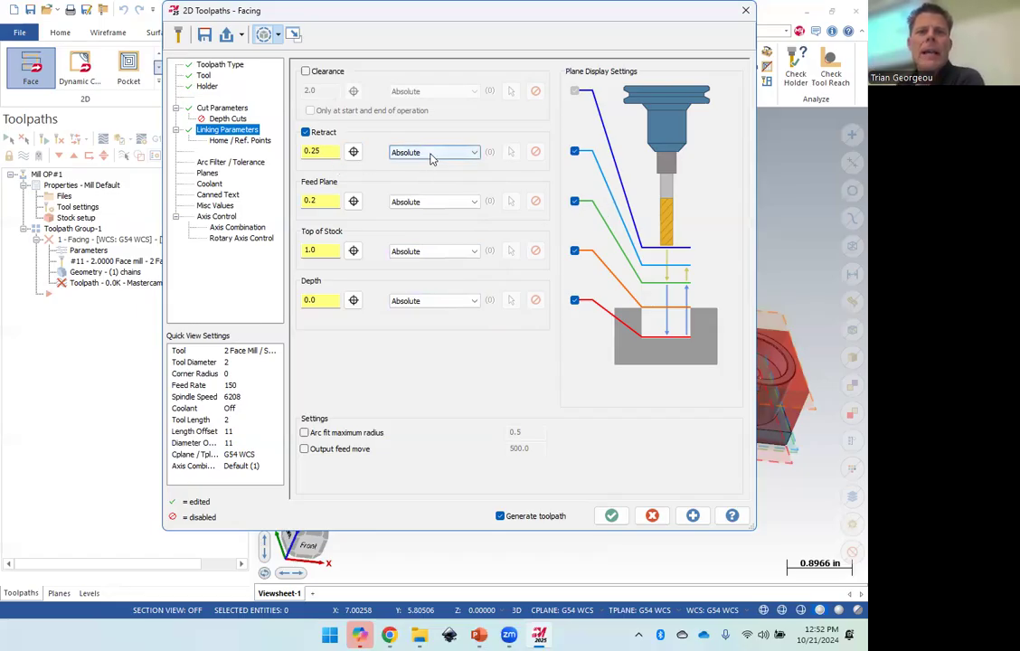
Set both the retract height and the feed plane of the facing toolpath to 1.1.
{"action": "left_click_drag", "start_coordinate": [327, 153], "coordinate": [301, 154]}
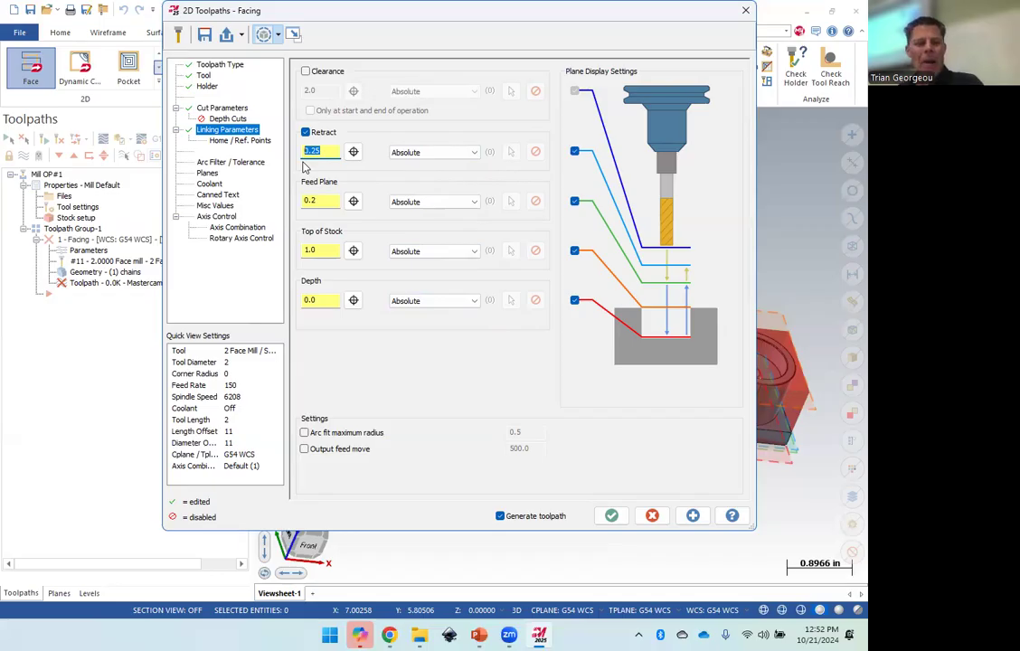
{"action": "type", "text": "1.1"}
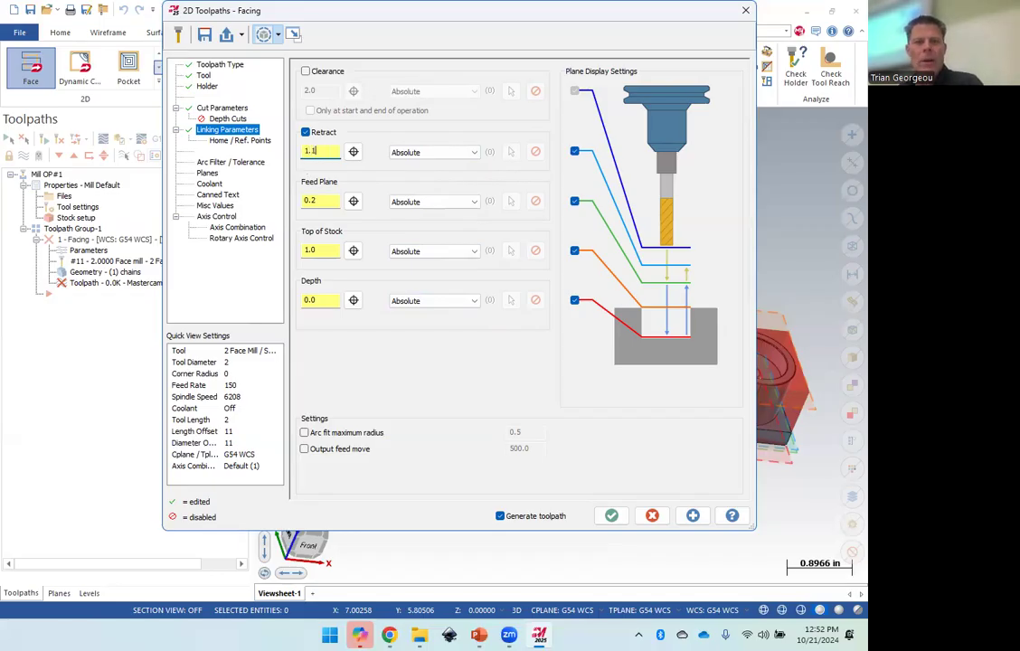
{"action": "left_click", "coordinate": [333, 200]}
{"action": "left_click_drag", "start_coordinate": [333, 200], "coordinate": [291, 204]}
{"action": "type", "text": "1"}
{"action": "left_click", "coordinate": [336, 250]}
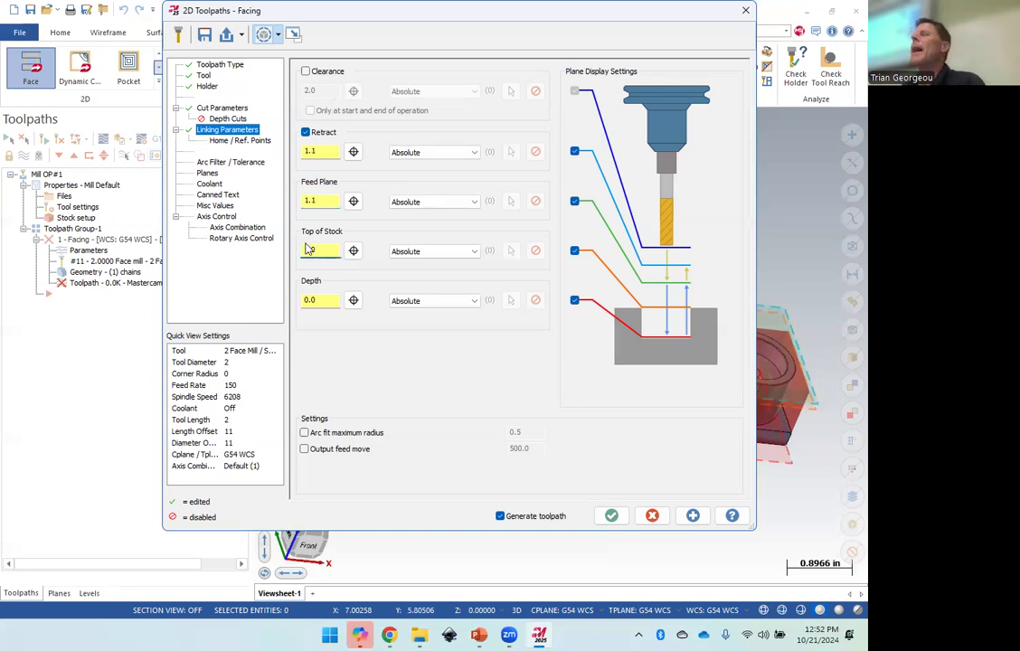
Set the facing depth to 0.99 by picking a point on the part model.
{"action": "left_click", "coordinate": [353, 301]}
{"action": "scroll", "coordinate": [586, 324], "scroll_direction": "down", "scroll_amount": 5}
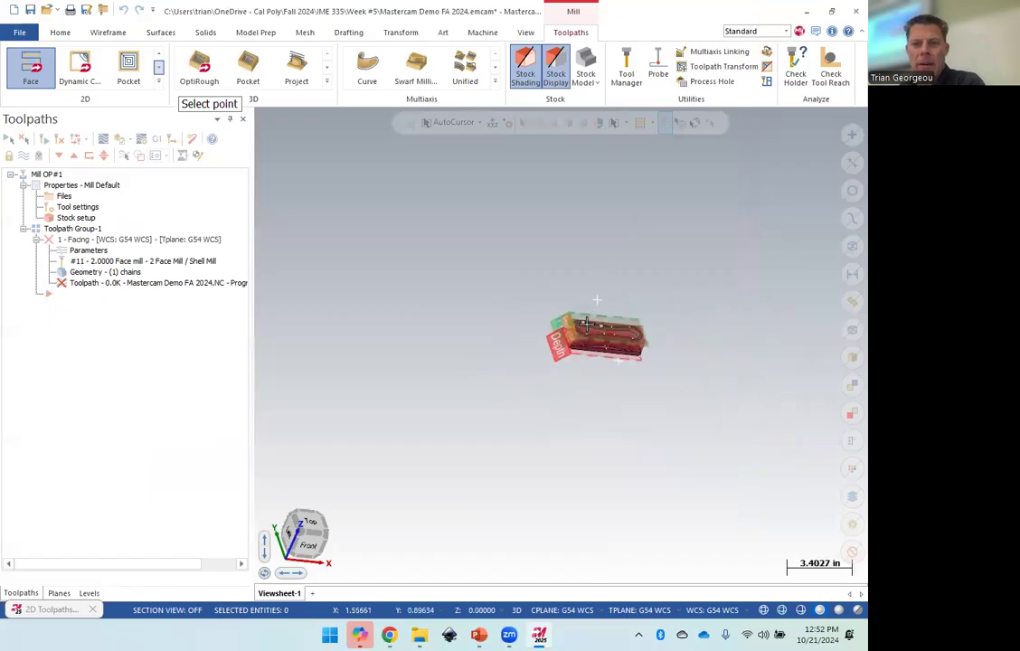
{"action": "scroll", "coordinate": [588, 323], "scroll_direction": "up", "scroll_amount": 10}
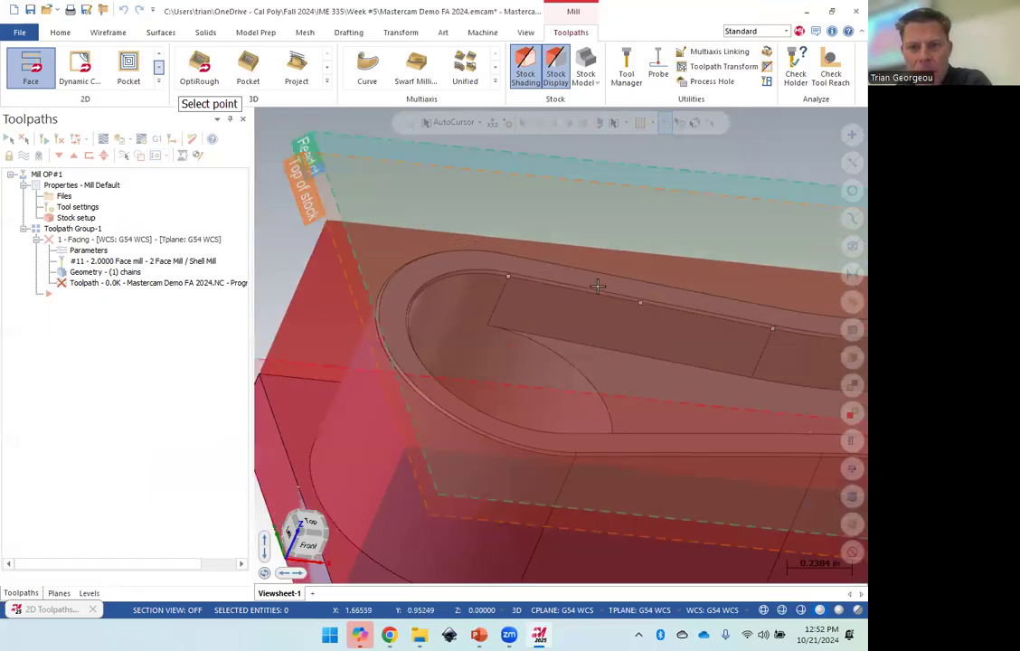
{"action": "left_click", "coordinate": [579, 281]}
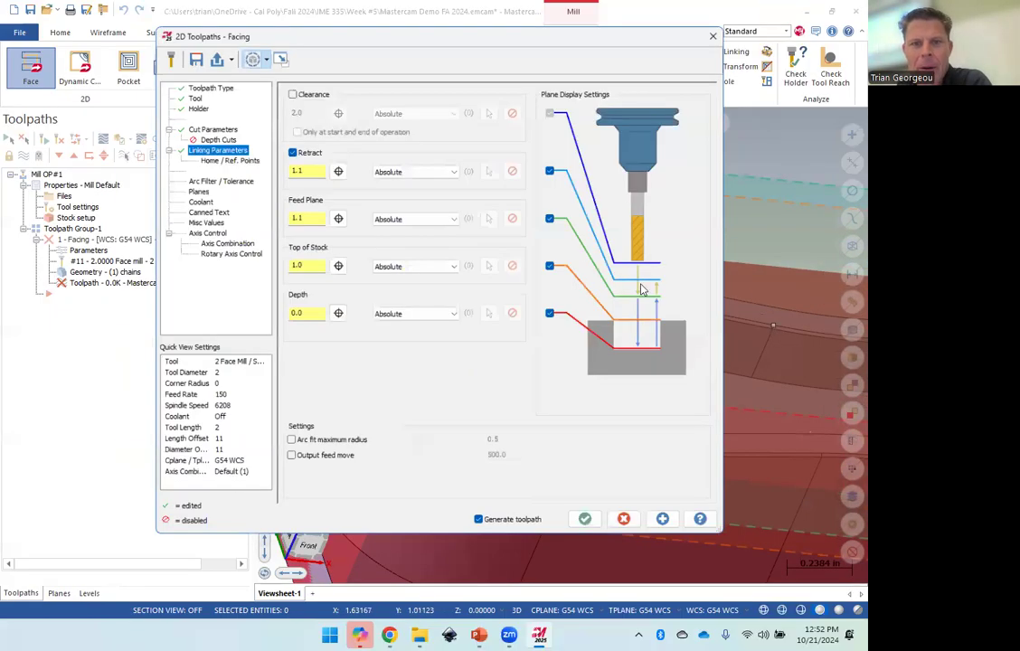
{"action": "left_click", "coordinate": [356, 303]}
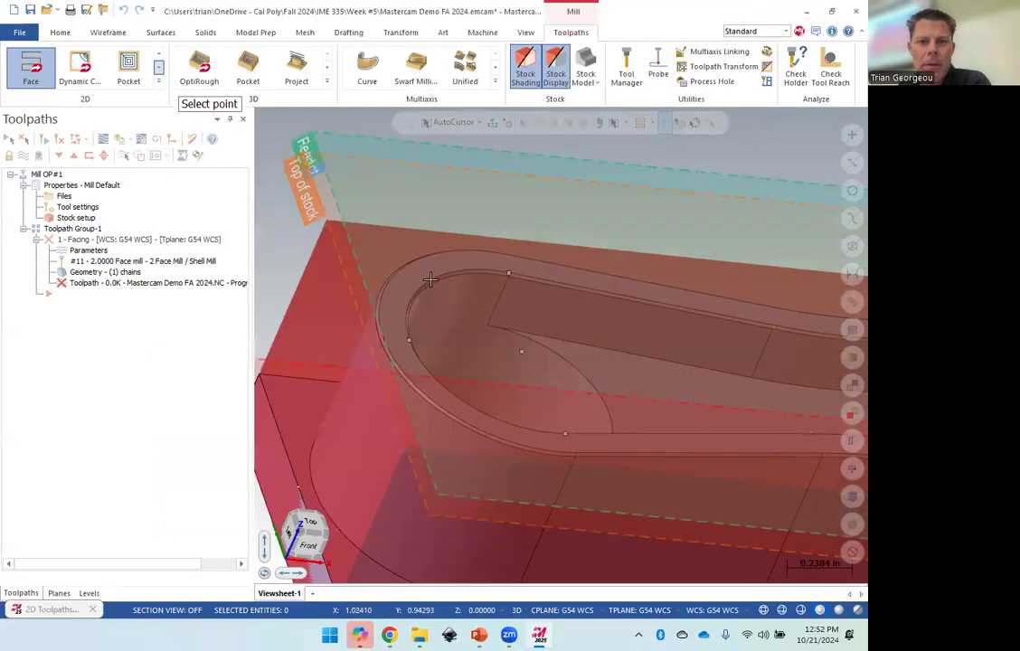
{"action": "left_click", "coordinate": [387, 342]}
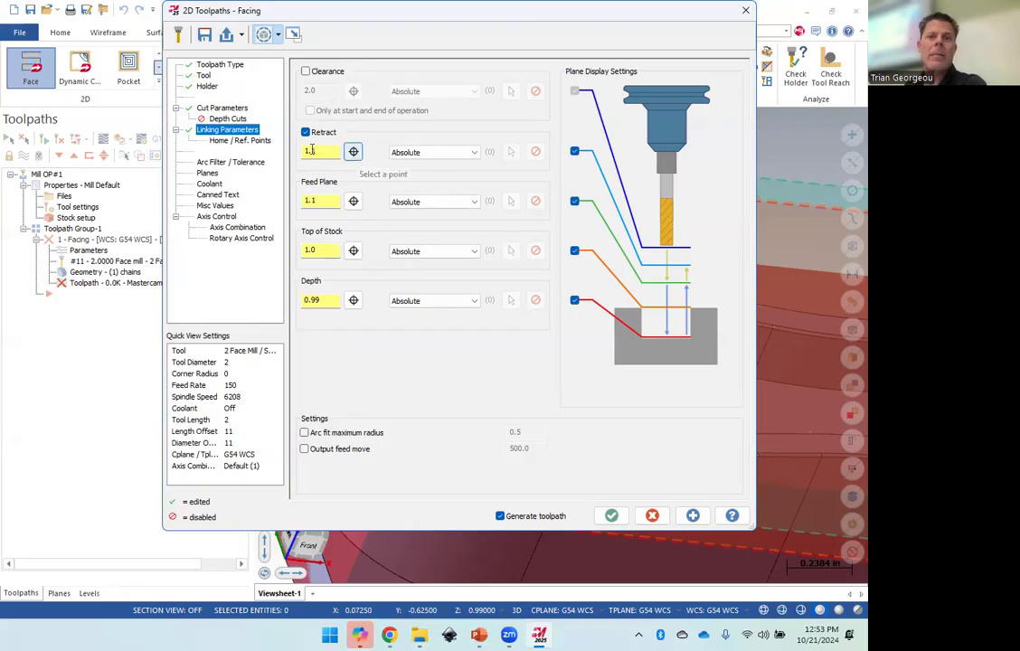
Turn on flood coolant for the facing toolpath.
{"action": "left_click", "coordinate": [210, 185]}
{"action": "left_click", "coordinate": [525, 142]}
{"action": "left_click", "coordinate": [525, 159]}
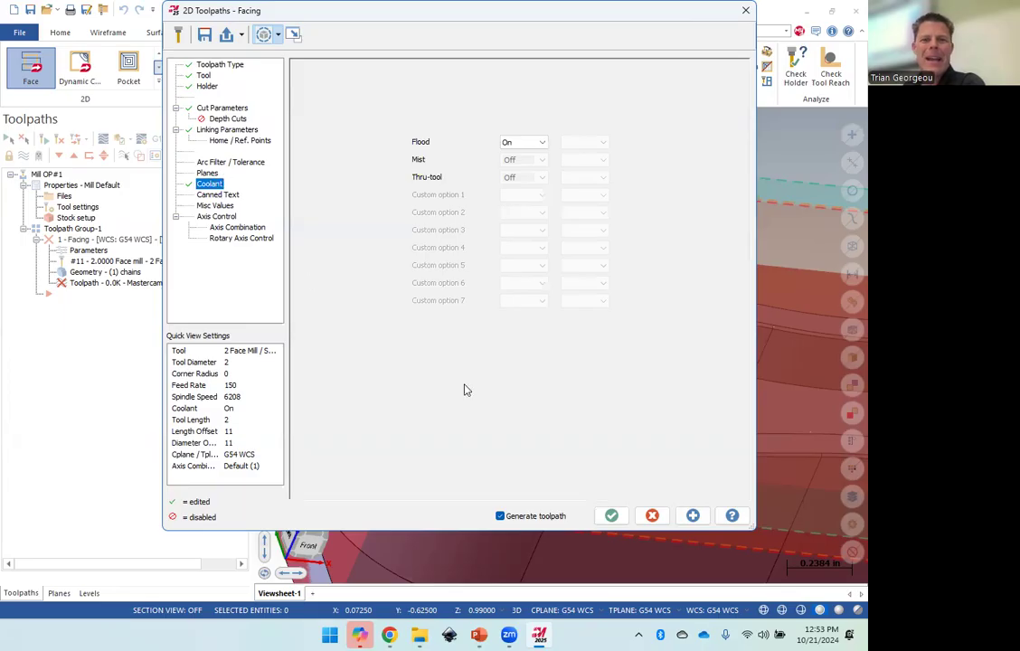
Accept the facing parameters and generate the facing toolpath on the part.
{"action": "left_click", "coordinate": [611, 516]}
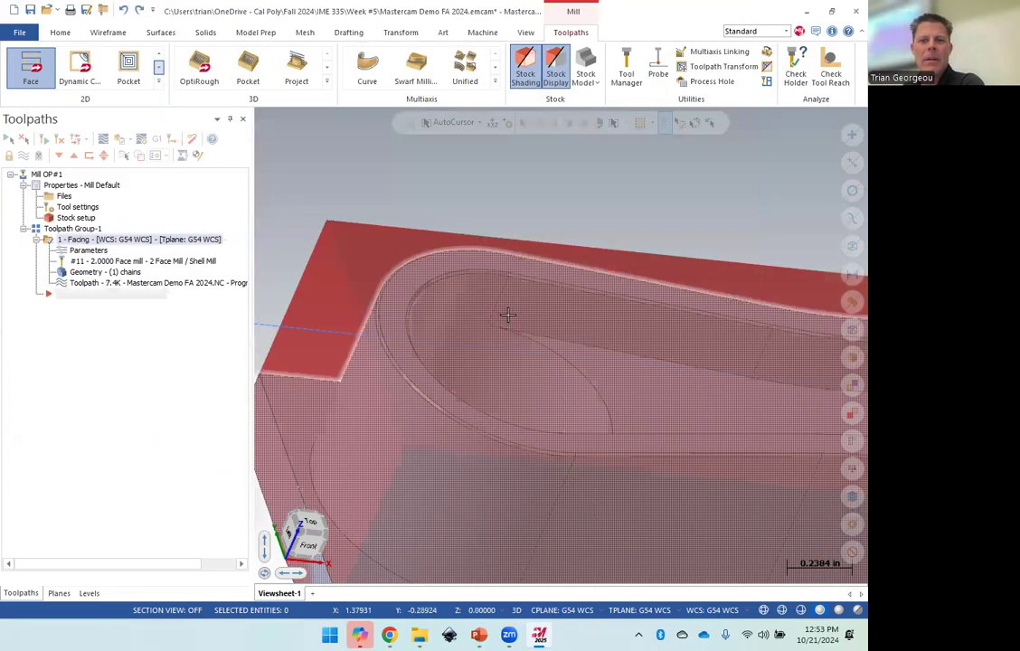
{"action": "scroll", "coordinate": [511, 318], "scroll_direction": "down", "scroll_amount": 5}
{"action": "middle_click_drag", "start_coordinate": [511, 317], "coordinate": [519, 405]}
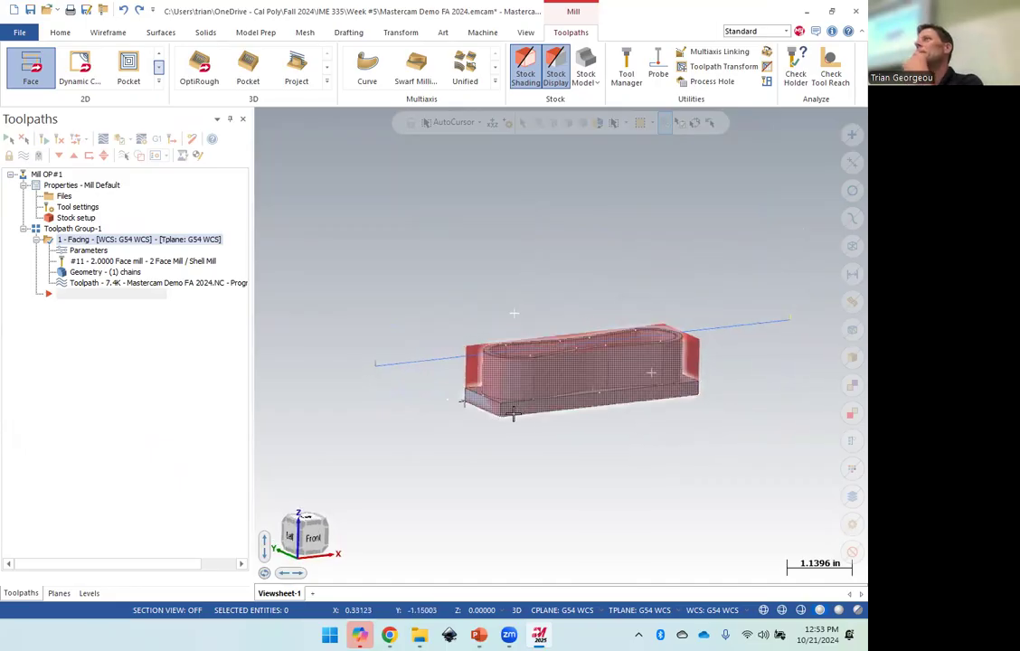
{"action": "middle_click_drag", "start_coordinate": [554, 367], "coordinate": [605, 410]}
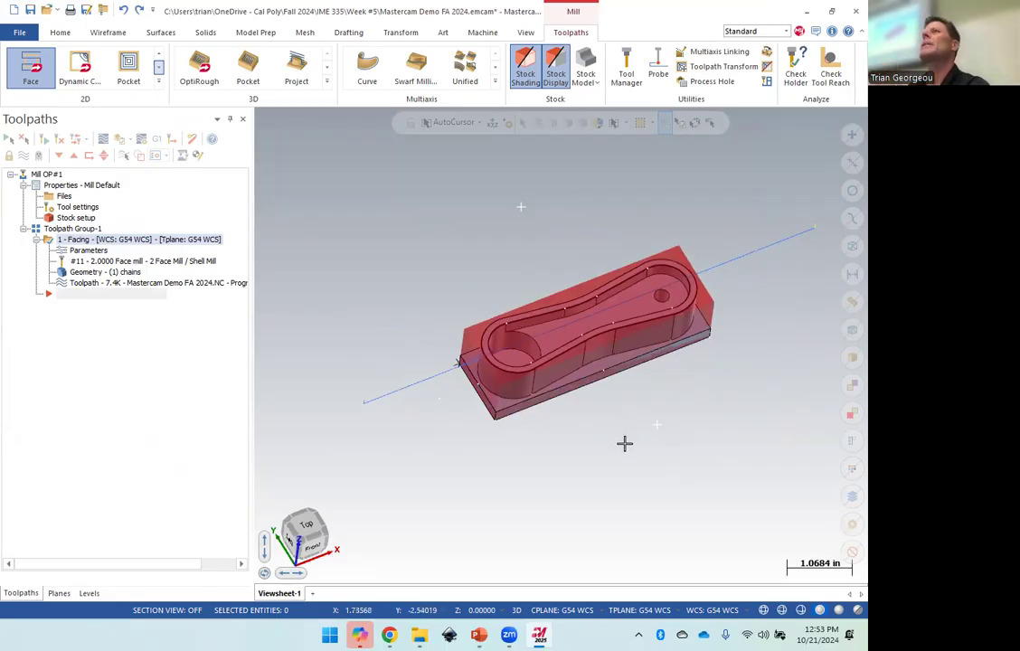
{"action": "middle_click_drag", "start_coordinate": [667, 437], "coordinate": [677, 403]}
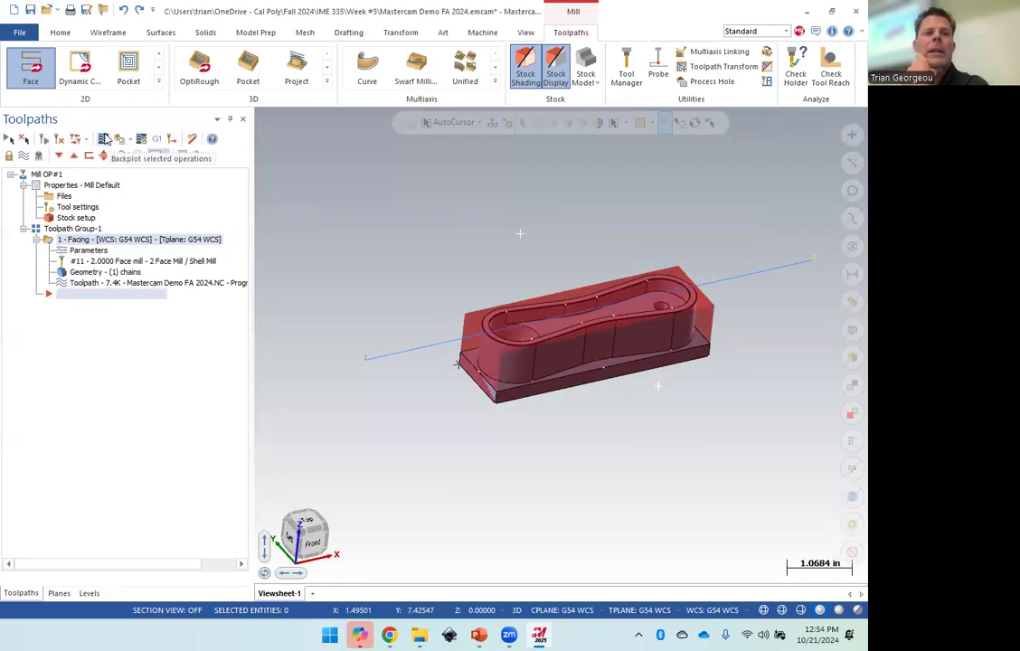
Backplot the facing operation to check the face mill's motion across the part.
{"action": "left_click", "coordinate": [103, 139]}
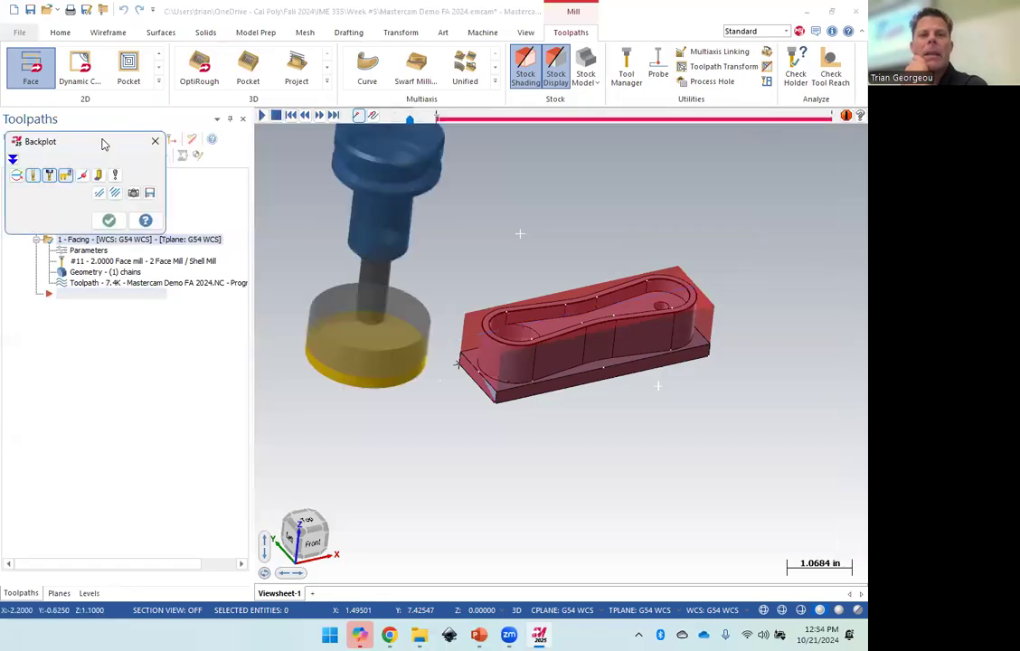
{"action": "mouse_move", "coordinate": [401, 332]}
{"action": "middle_mouse_down"}
{"action": "mouse_move", "coordinate": [413, 314]}
{"action": "mouse_move", "coordinate": [430, 327]}
{"action": "mouse_move", "coordinate": [410, 340]}
{"action": "middle_mouse_up"}
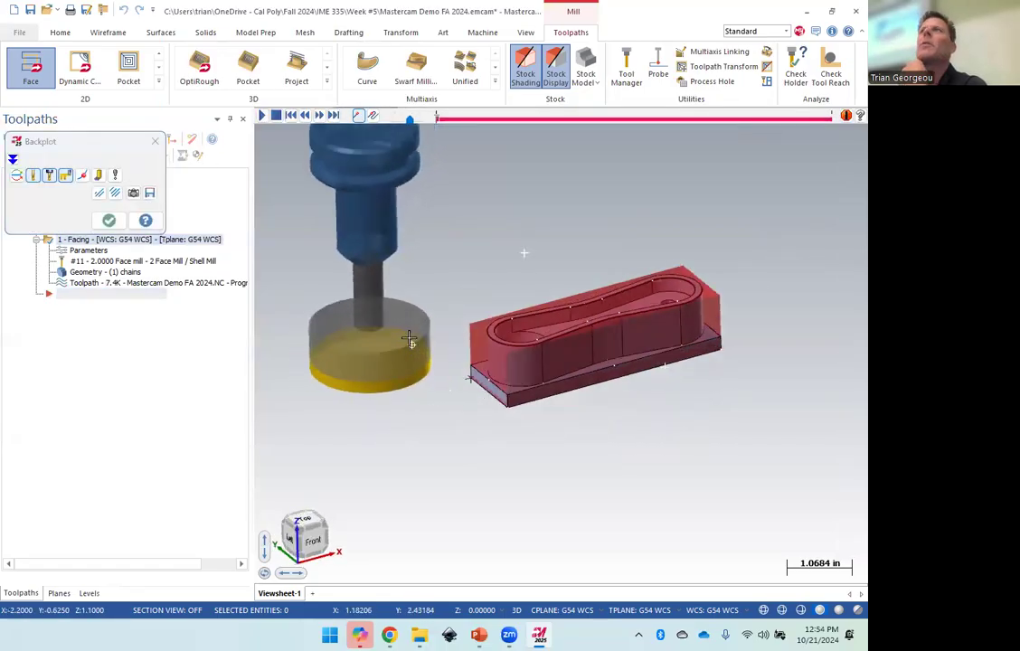
{"action": "scroll", "coordinate": [458, 326], "scroll_direction": "down", "scroll_amount": 1}
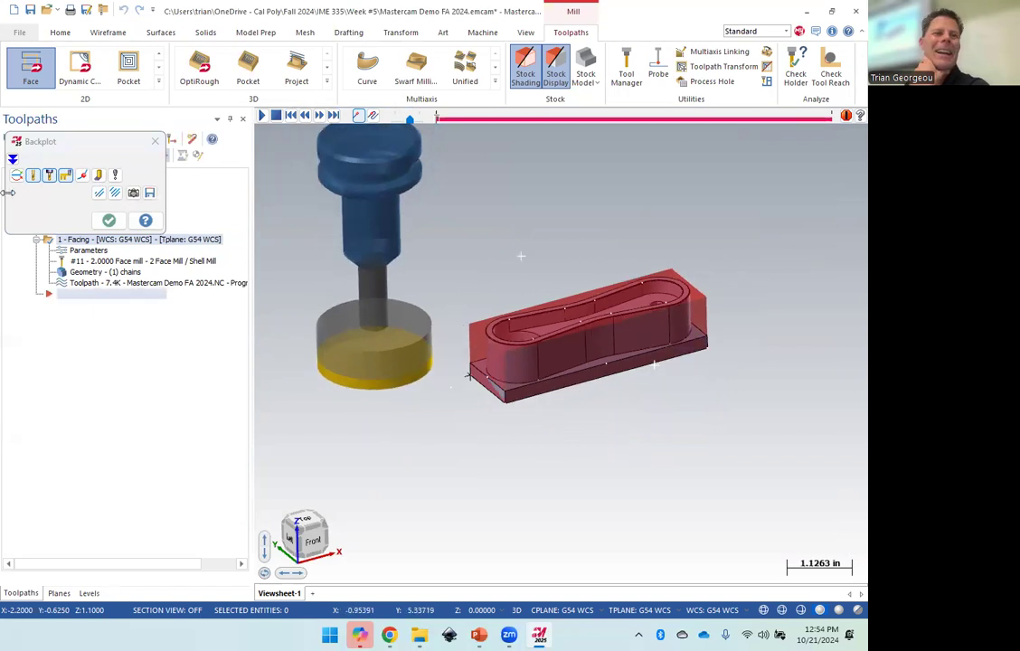
{"action": "left_click", "coordinate": [261, 116]}
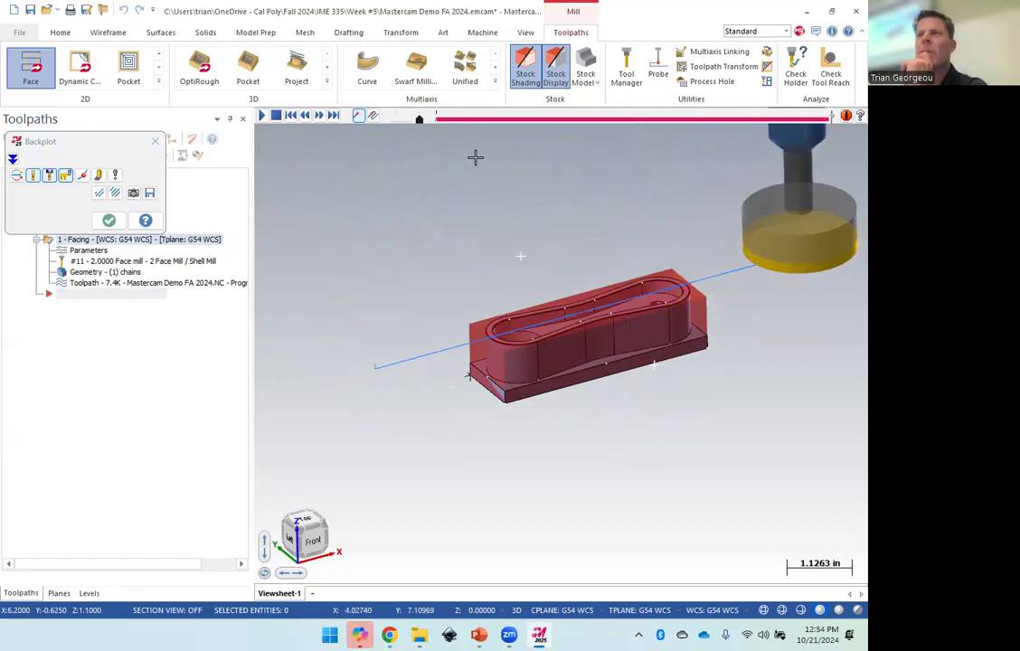
{"action": "left_click", "coordinate": [155, 141]}
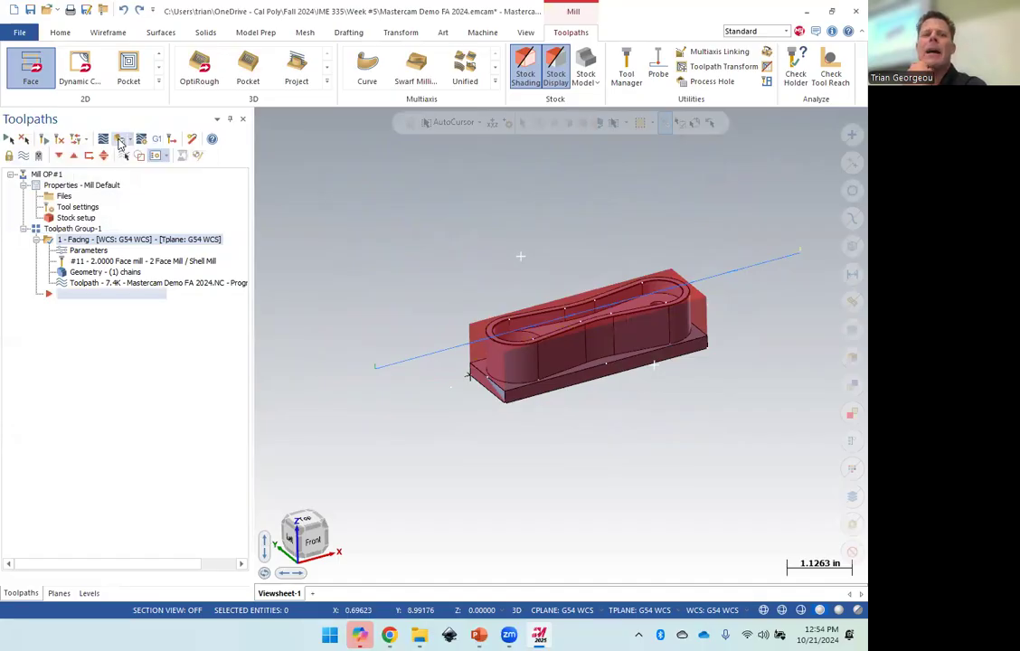
Verify the facing operation on the solid stock in Mastercam Simulator, playing it through and closing the simulation.
{"action": "left_click", "coordinate": [120, 143]}
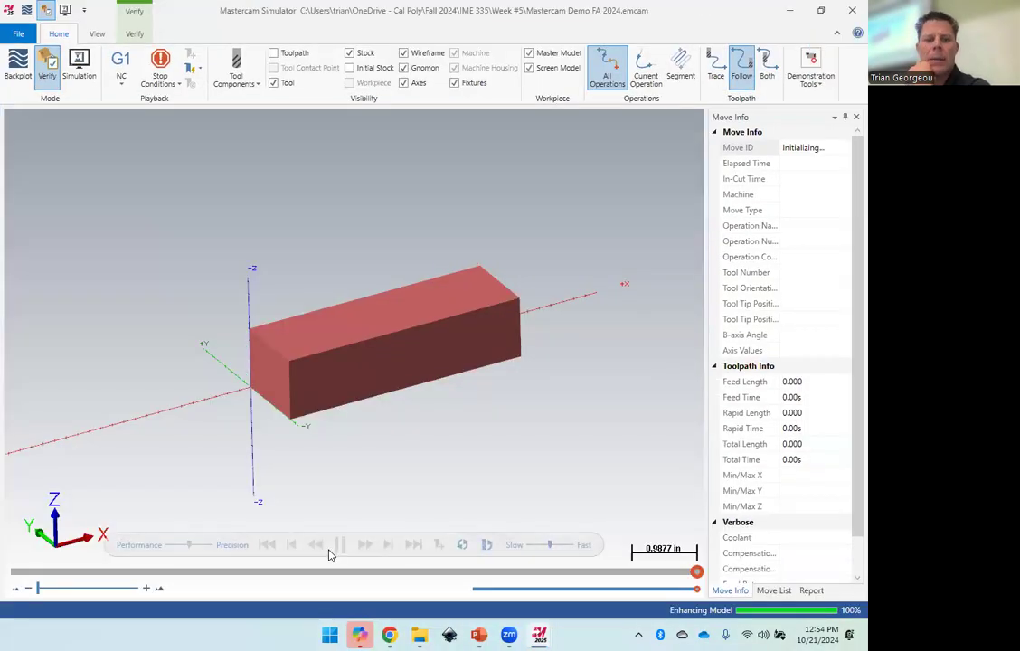
{"action": "left_click", "coordinate": [338, 545]}
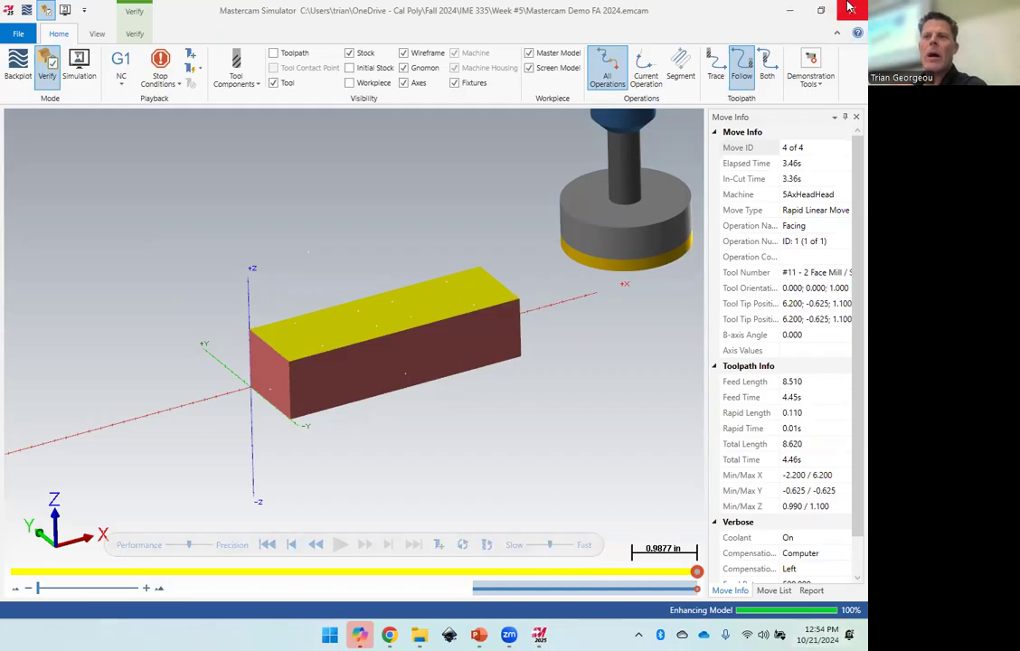
{"action": "left_click", "coordinate": [849, 7]}
Collapse the facing operation in the operations tree and hide its toolpath display.
{"action": "middle_click_drag", "start_coordinate": [685, 171], "coordinate": [682, 354]}
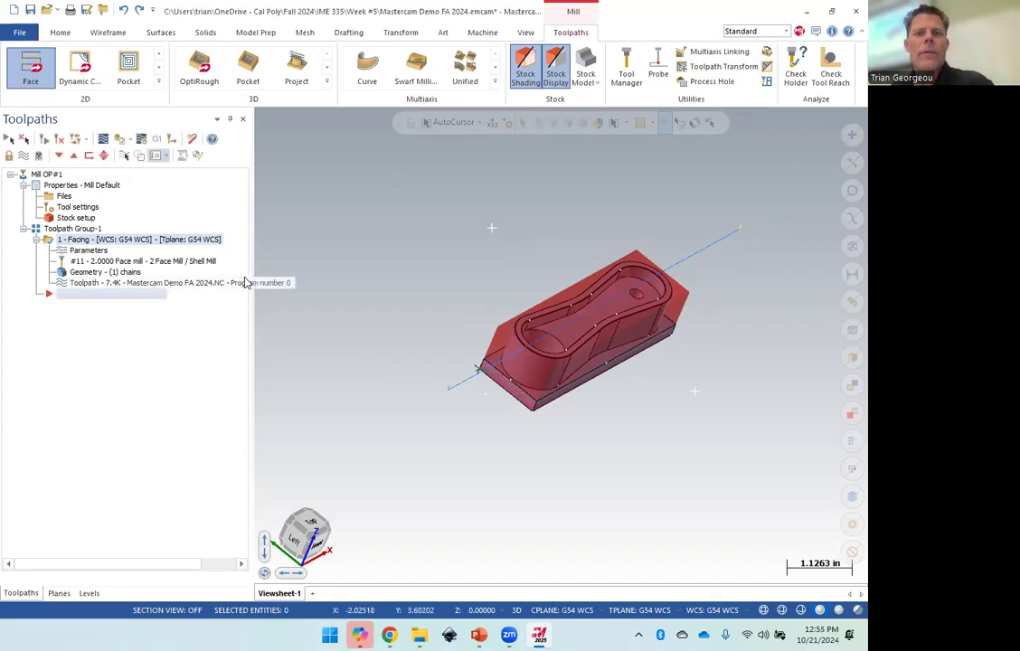
{"action": "left_click", "coordinate": [37, 240]}
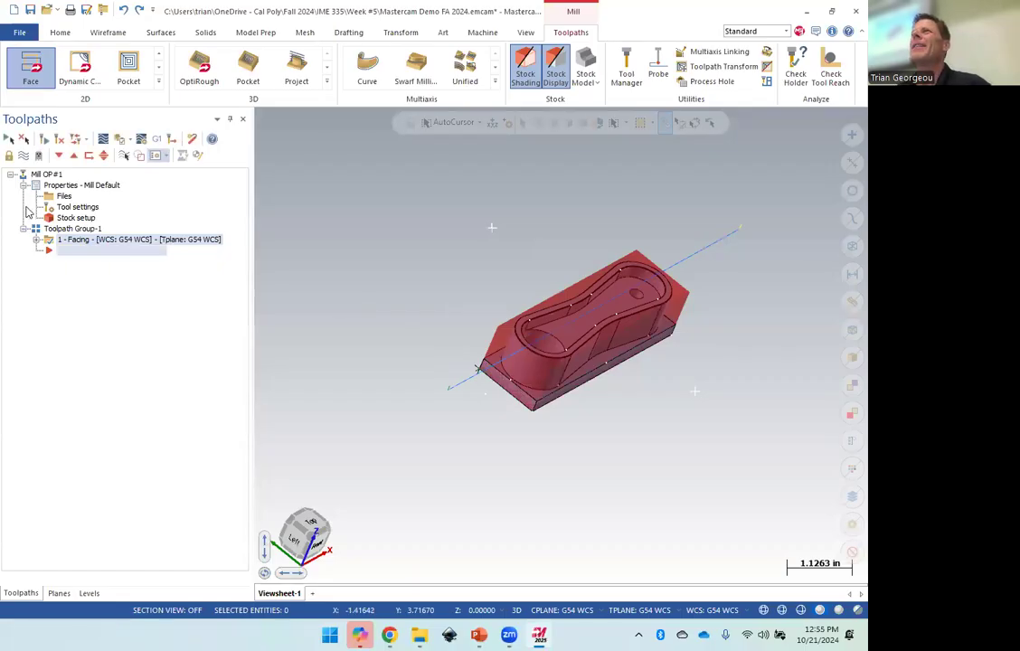
{"action": "left_click", "coordinate": [25, 155]}
{"action": "left_click", "coordinate": [25, 155]}
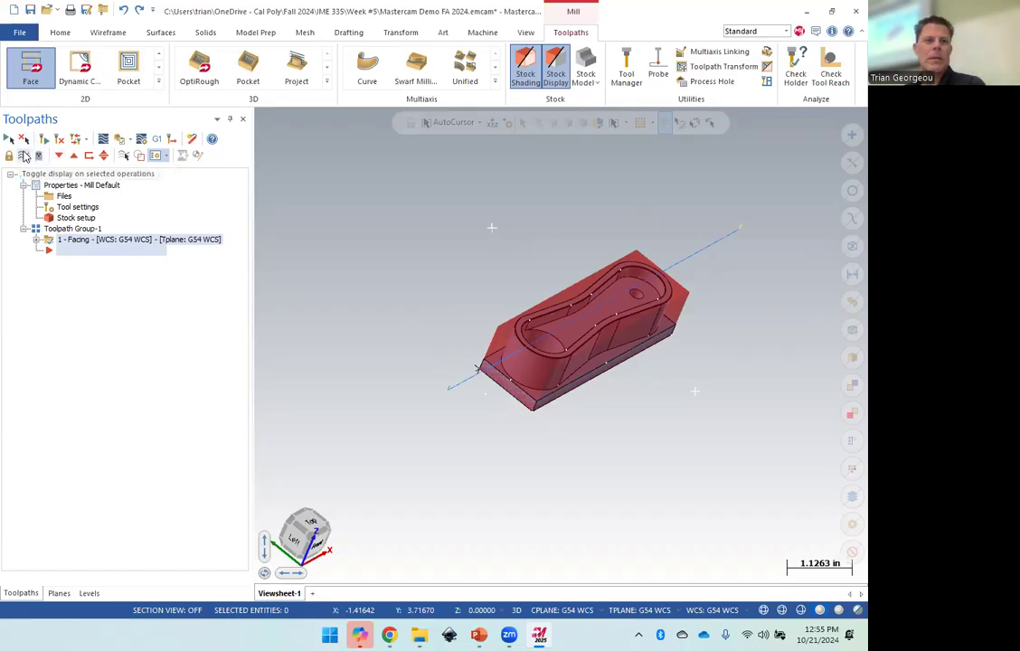
{"action": "left_click", "coordinate": [24, 156]}
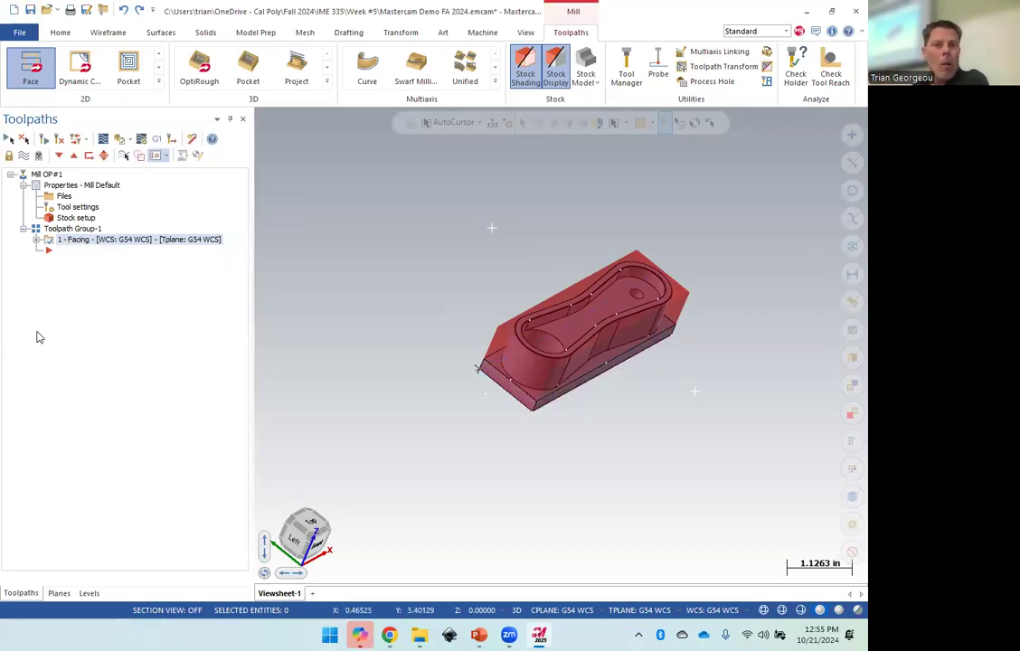
Turn off the stock display so only the part model is shown.
{"action": "middle_click_drag", "start_coordinate": [726, 465], "coordinate": [460, 335]}
{"action": "middle_click_drag", "start_coordinate": [415, 273], "coordinate": [648, 344]}
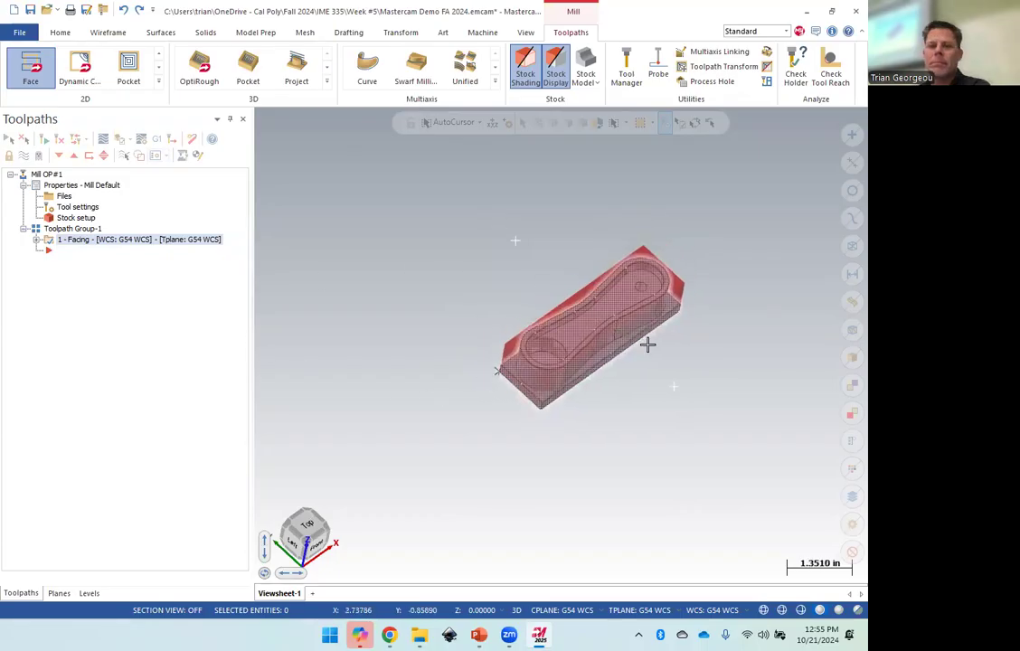
{"action": "scroll", "coordinate": [647, 345], "scroll_direction": "up", "scroll_amount": 6}
{"action": "scroll", "coordinate": [444, 187], "scroll_direction": "down", "scroll_amount": 1}
{"action": "middle_click_drag", "start_coordinate": [823, 331], "coordinate": [567, 282]}
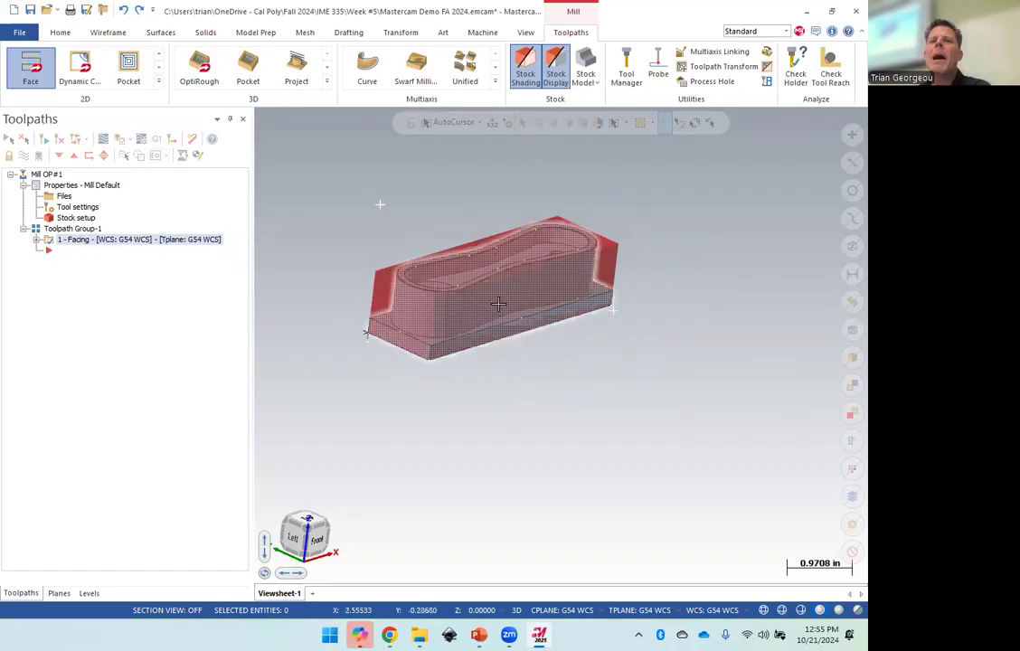
{"action": "left_click", "coordinate": [553, 73]}
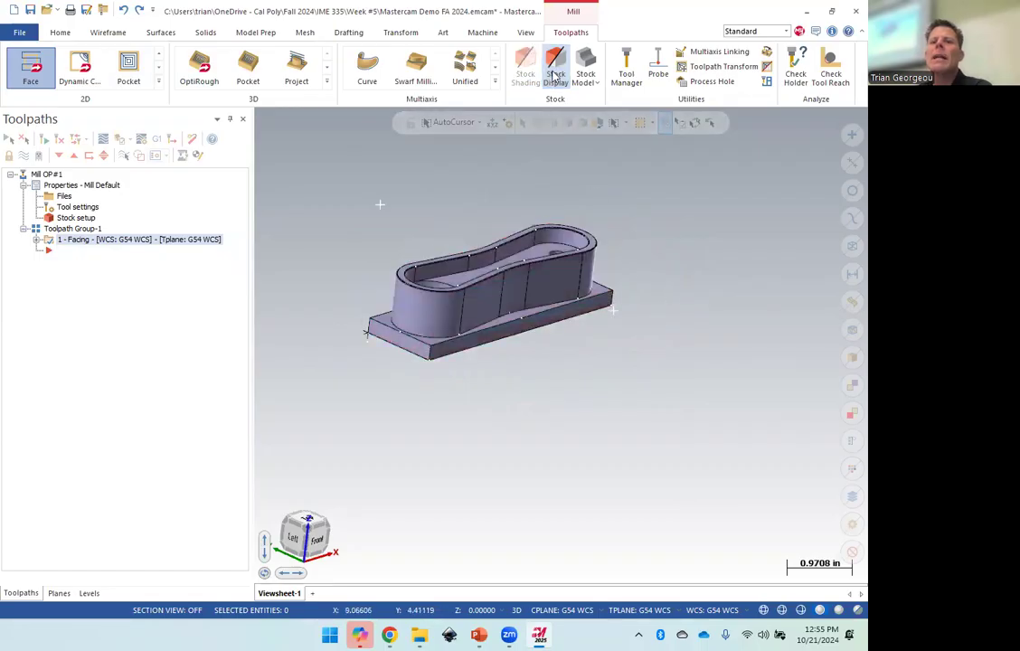
{"action": "left_click", "coordinate": [555, 76]}
{"action": "left_click", "coordinate": [556, 76]}
{"action": "left_click", "coordinate": [556, 78]}
{"action": "left_click", "coordinate": [557, 80]}
{"action": "left_click", "coordinate": [557, 79]}
{"action": "left_click", "coordinate": [557, 80]}
Create a 2D Contour toolpath and chain the closed outer edge where the raised wall meets the base.
{"action": "middle_click_drag", "start_coordinate": [594, 339], "coordinate": [596, 365]}
{"action": "scroll", "coordinate": [434, 342], "scroll_direction": "up", "scroll_amount": 7}
{"action": "scroll", "coordinate": [472, 356], "scroll_direction": "up", "scroll_amount": 4}
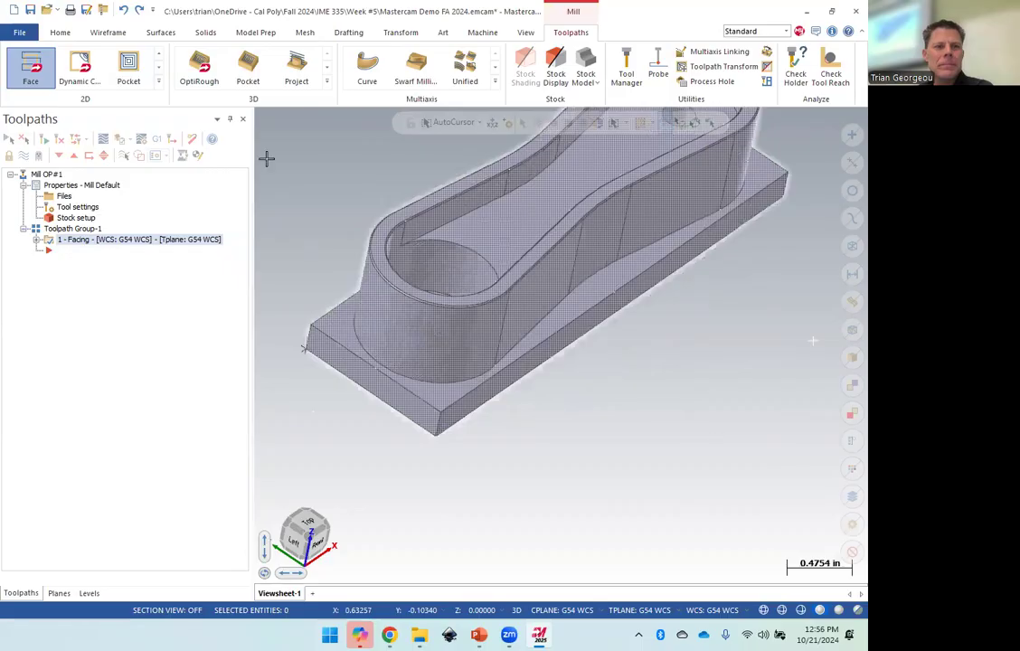
{"action": "left_click", "coordinate": [160, 81]}
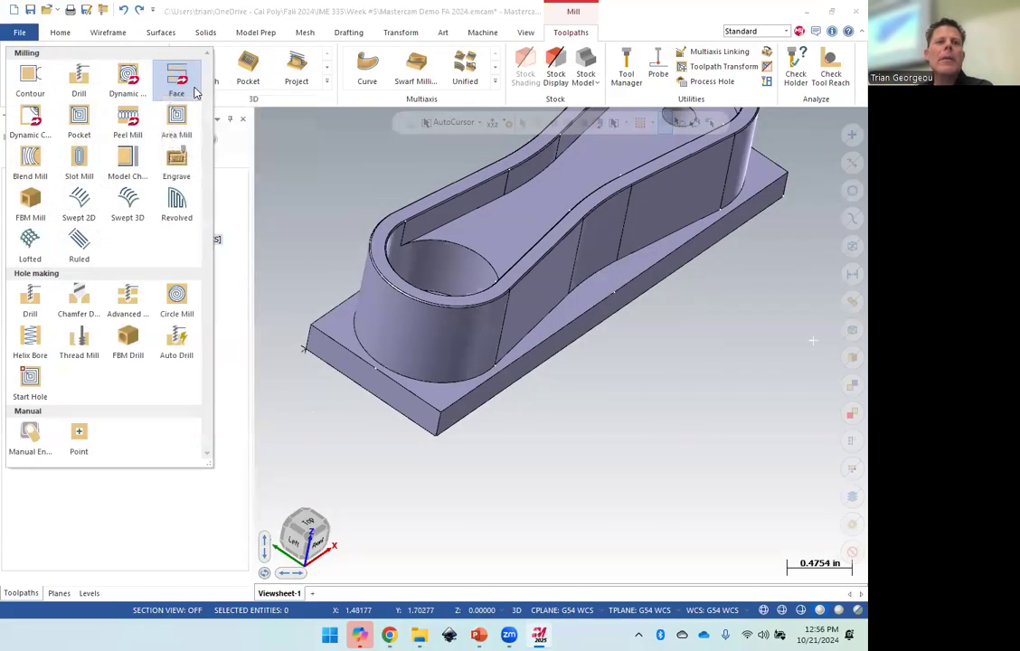
{"action": "left_click", "coordinate": [27, 78]}
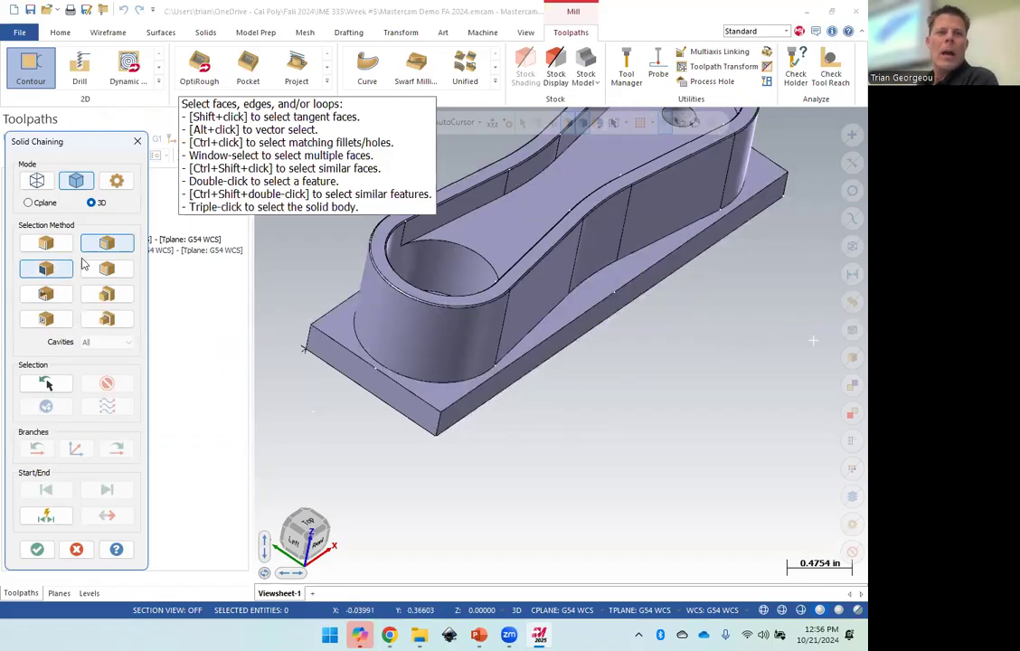
{"action": "scroll", "coordinate": [424, 410], "scroll_direction": "up", "scroll_amount": 1}
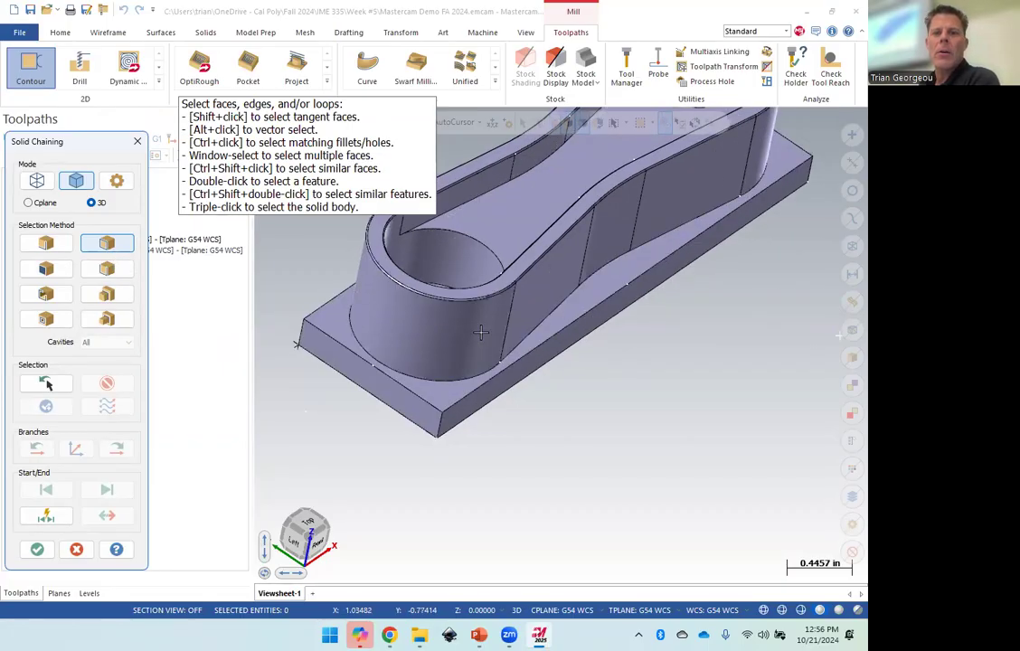
{"action": "scroll", "coordinate": [504, 304], "scroll_direction": "up", "scroll_amount": 4}
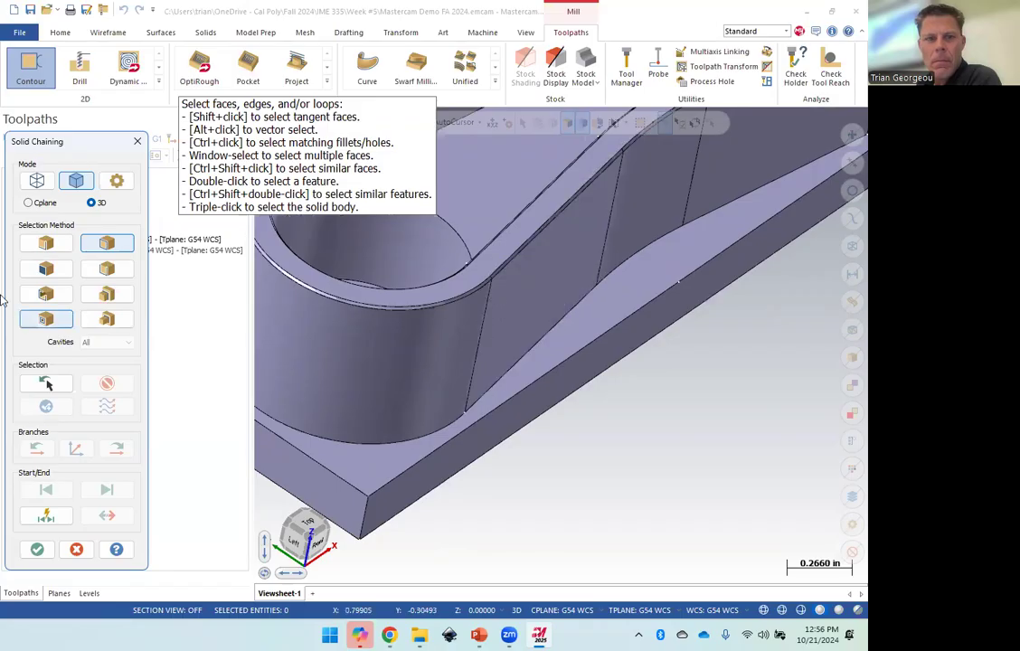
{"action": "left_click", "coordinate": [106, 268]}
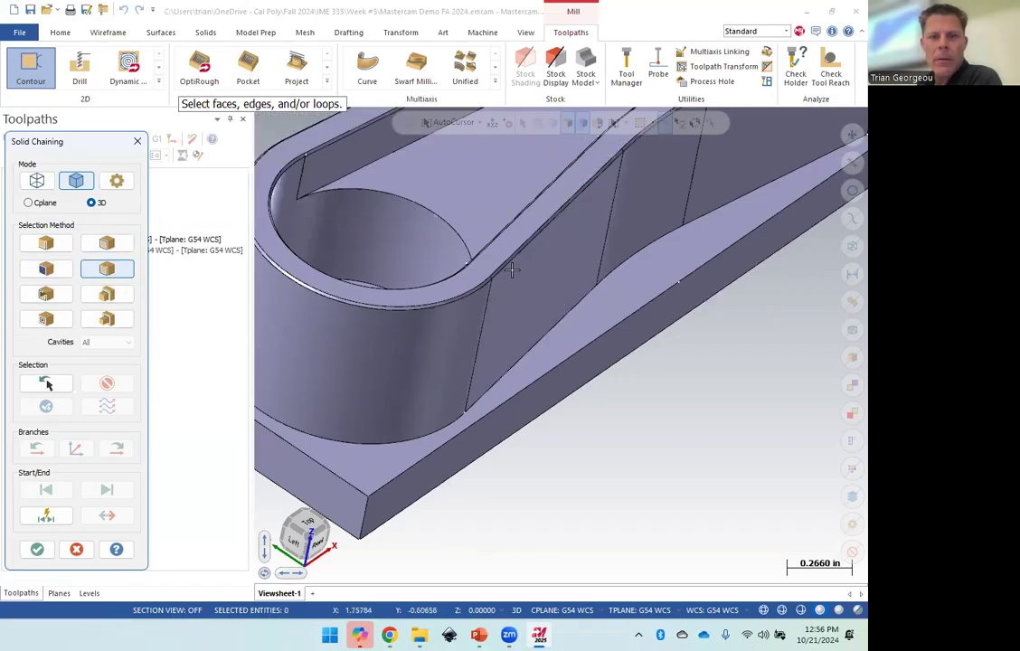
{"action": "left_click", "coordinate": [107, 244]}
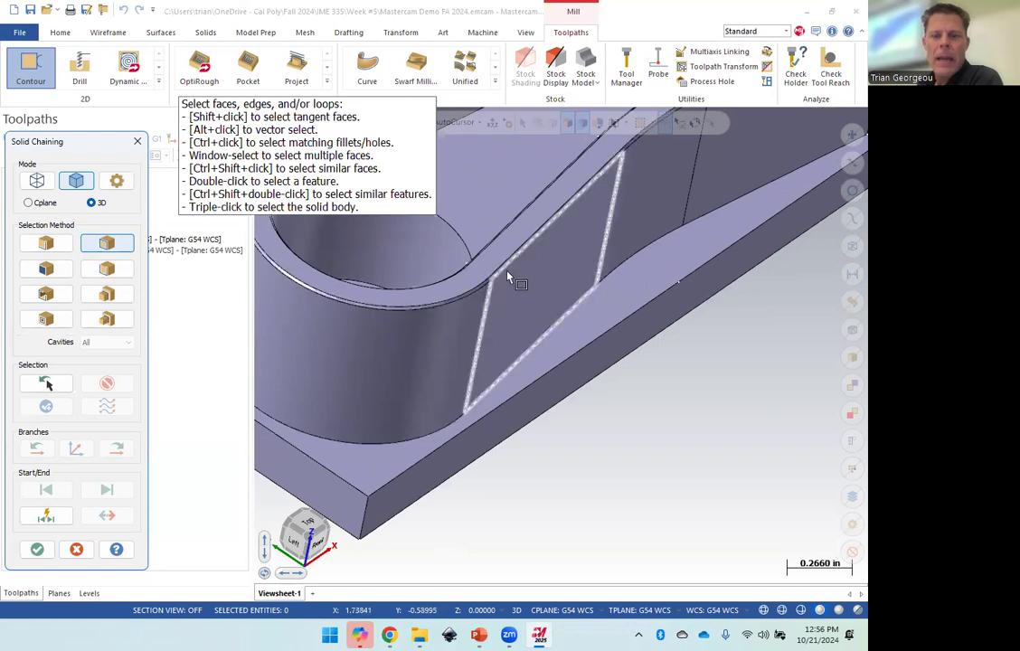
{"action": "scroll", "coordinate": [731, 438], "scroll_direction": "up", "scroll_amount": 2}
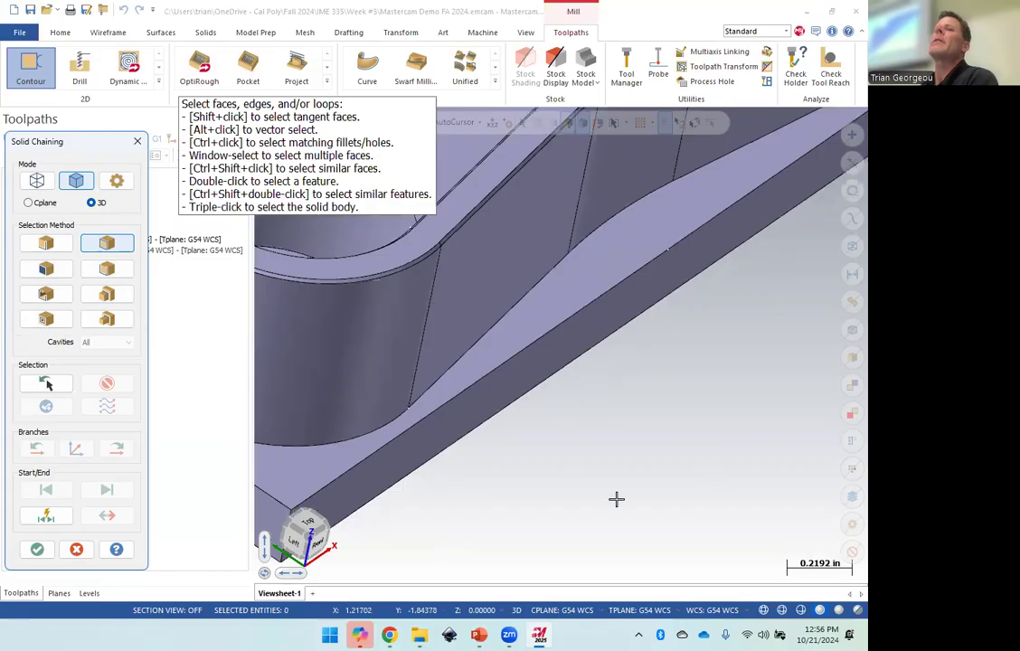
{"action": "left_click", "coordinate": [462, 365]}
{"action": "scroll", "coordinate": [651, 456], "scroll_direction": "down", "scroll_amount": 10}
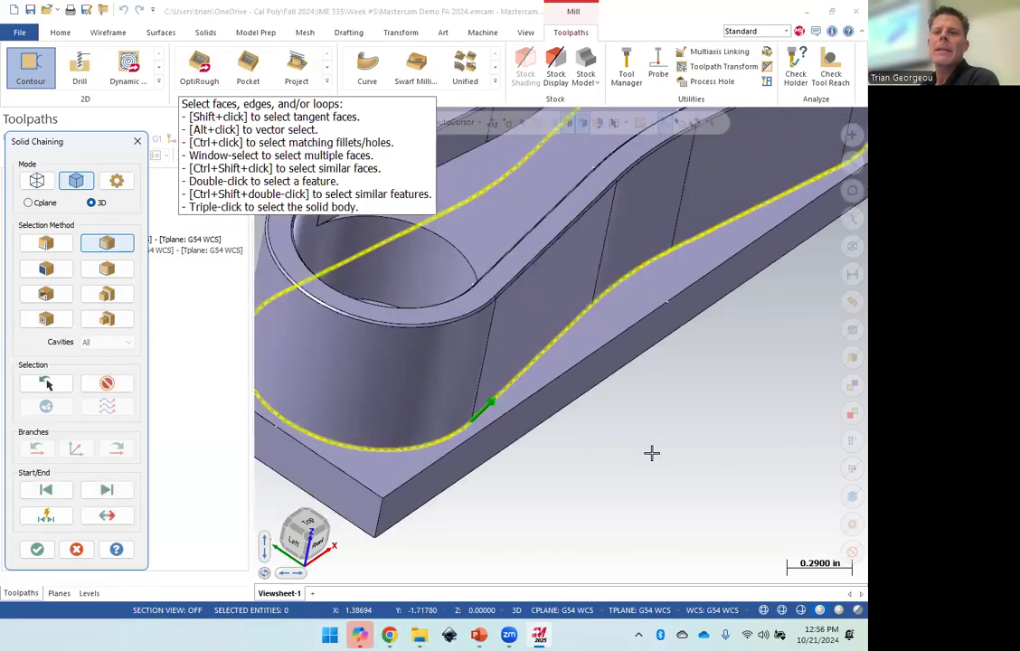
{"action": "middle_click_drag", "start_coordinate": [710, 395], "coordinate": [624, 434]}
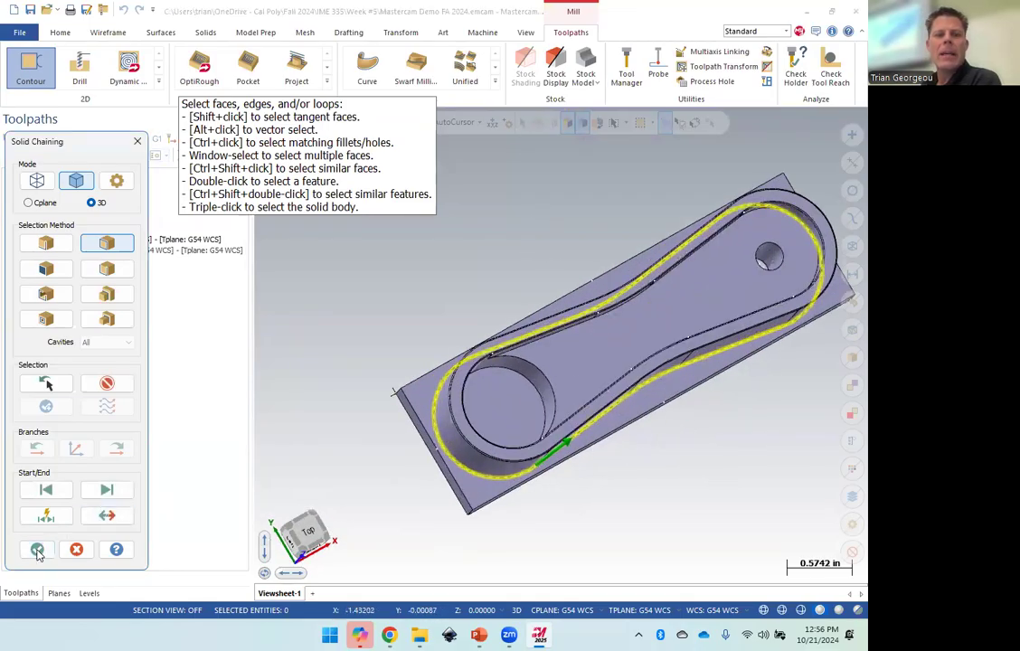
{"action": "left_click", "coordinate": [37, 549]}
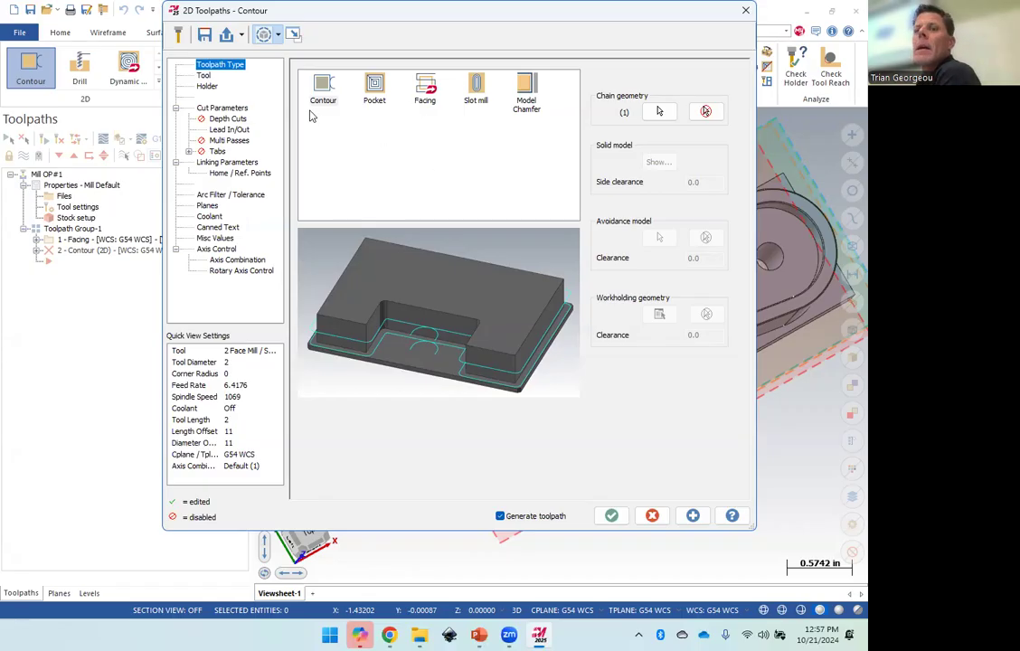
Reverse the direction of the contour's solid chain and change its side to the outside of the wall.
{"action": "left_click", "coordinate": [661, 112]}
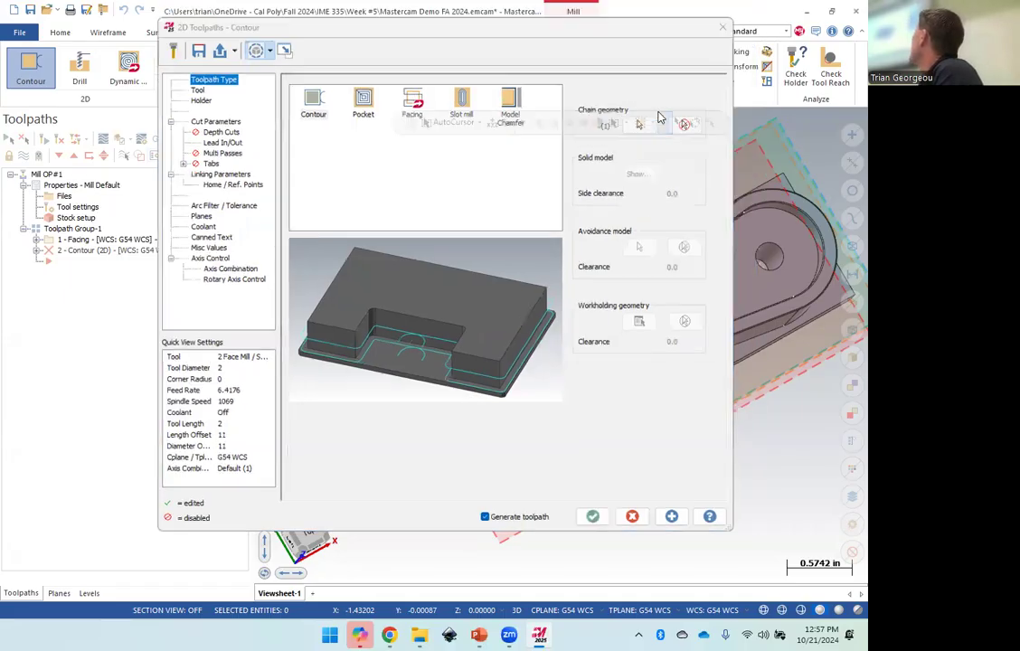
{"action": "middle_click_drag", "start_coordinate": [665, 350], "coordinate": [525, 405]}
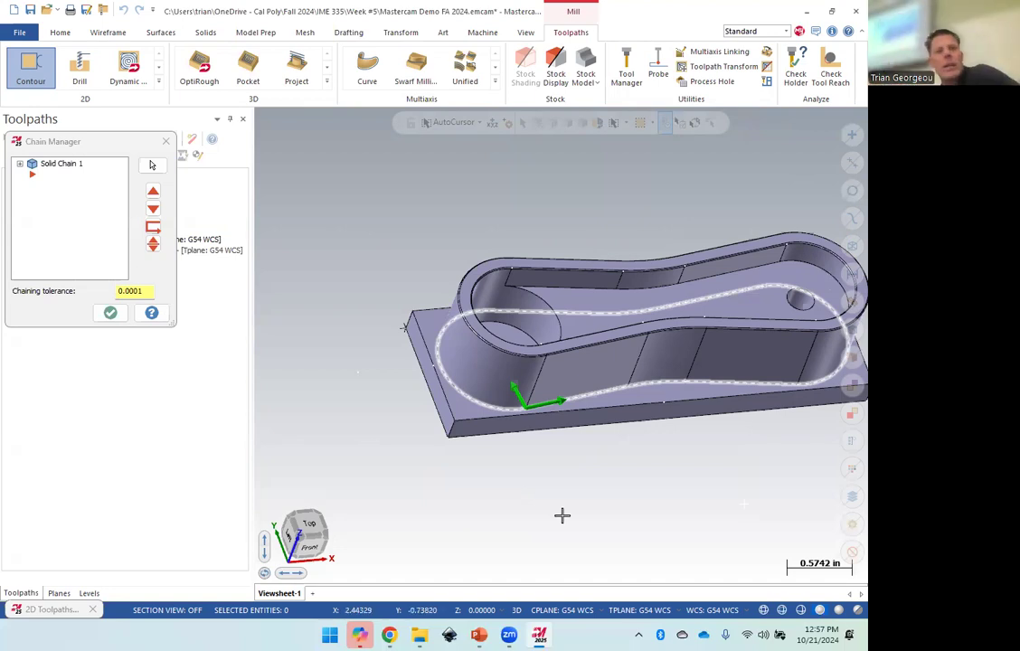
{"action": "right_click", "coordinate": [59, 168]}
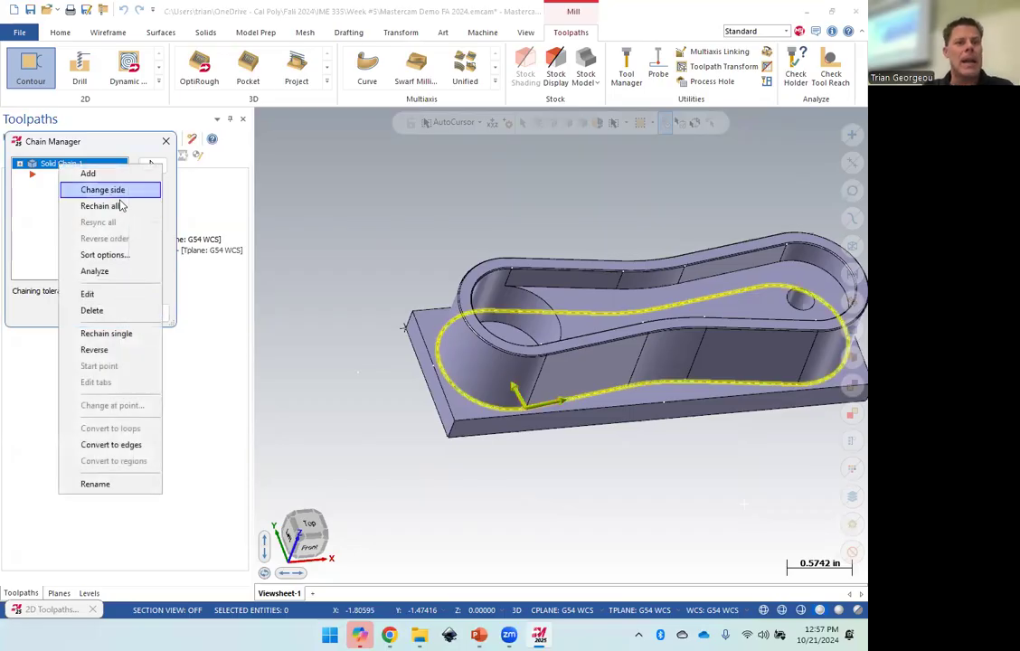
{"action": "left_click", "coordinate": [128, 350]}
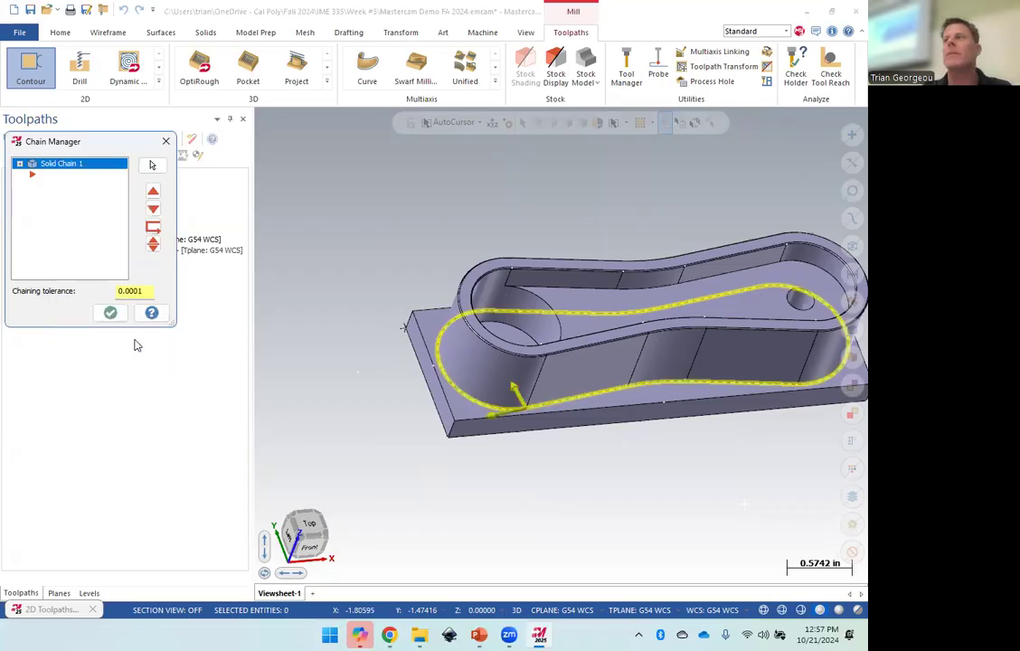
{"action": "right_click", "coordinate": [86, 166]}
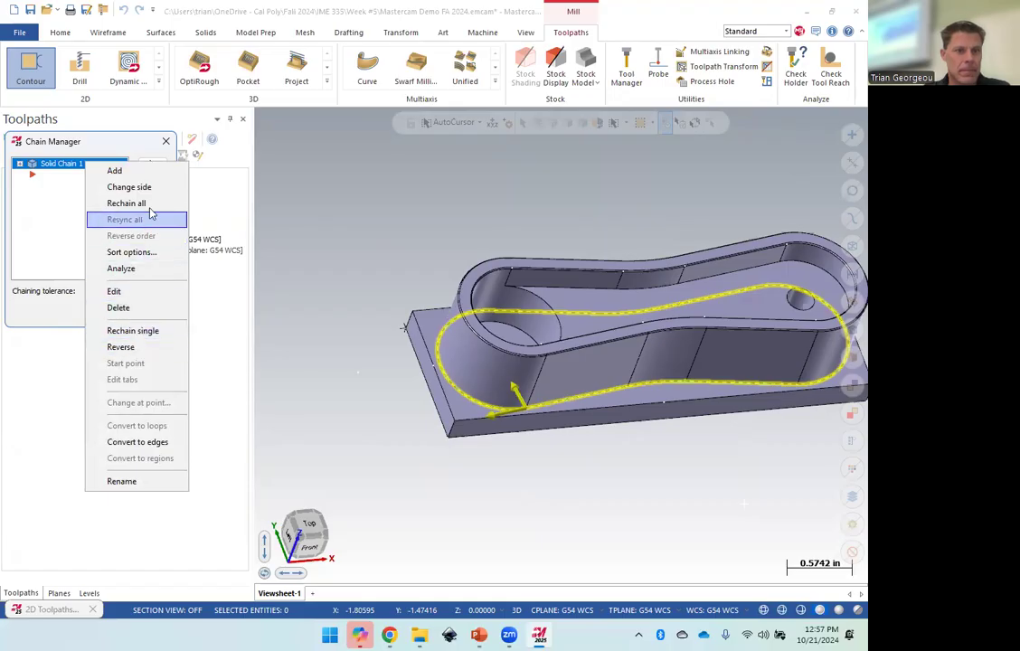
{"action": "left_click", "coordinate": [135, 172]}
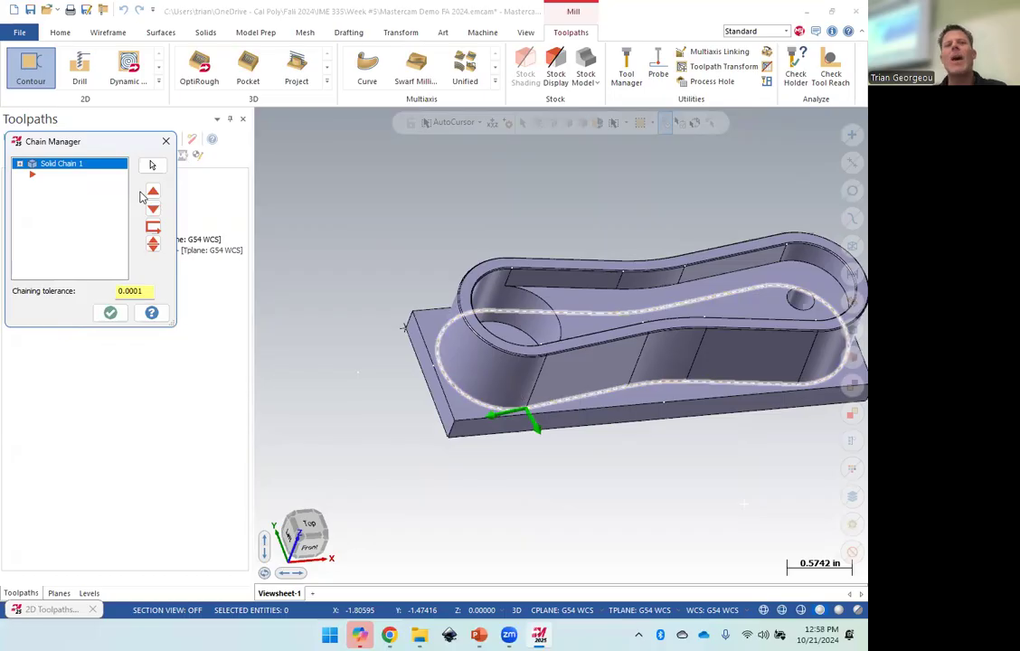
Accept the outer wall chain for the contour and recheck its direction and side in the chain manager.
{"action": "left_click", "coordinate": [109, 312]}
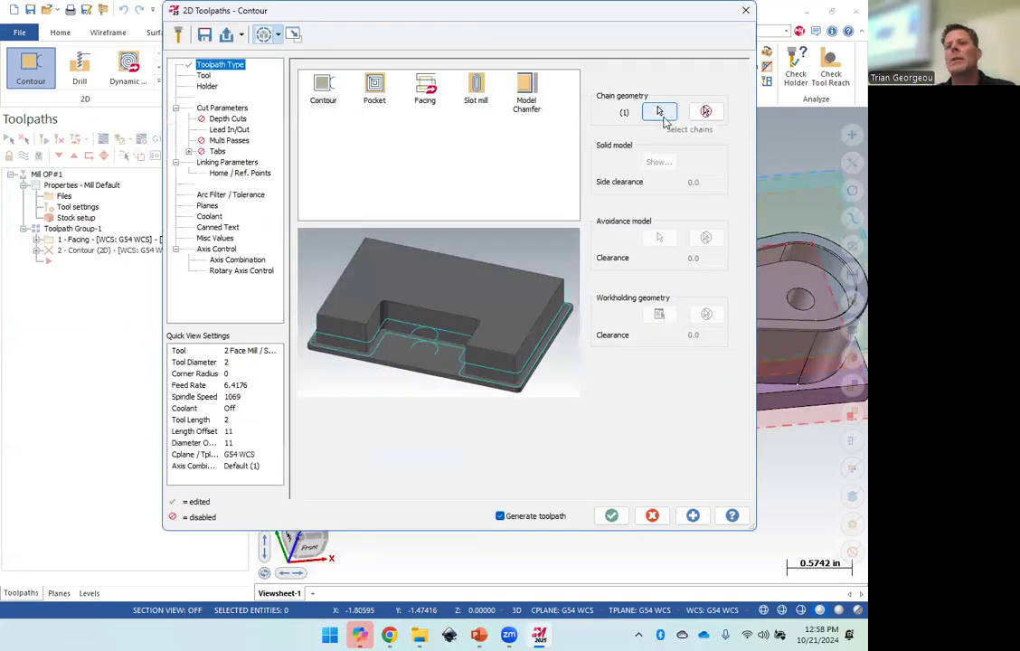
{"action": "left_click", "coordinate": [661, 110]}
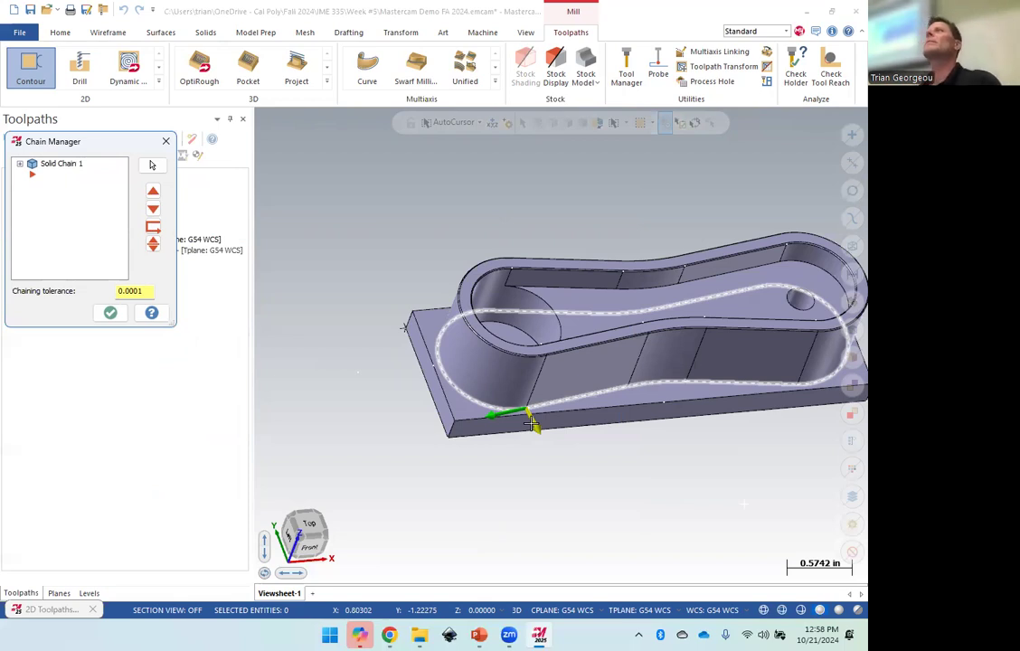
{"action": "left_click", "coordinate": [109, 312]}
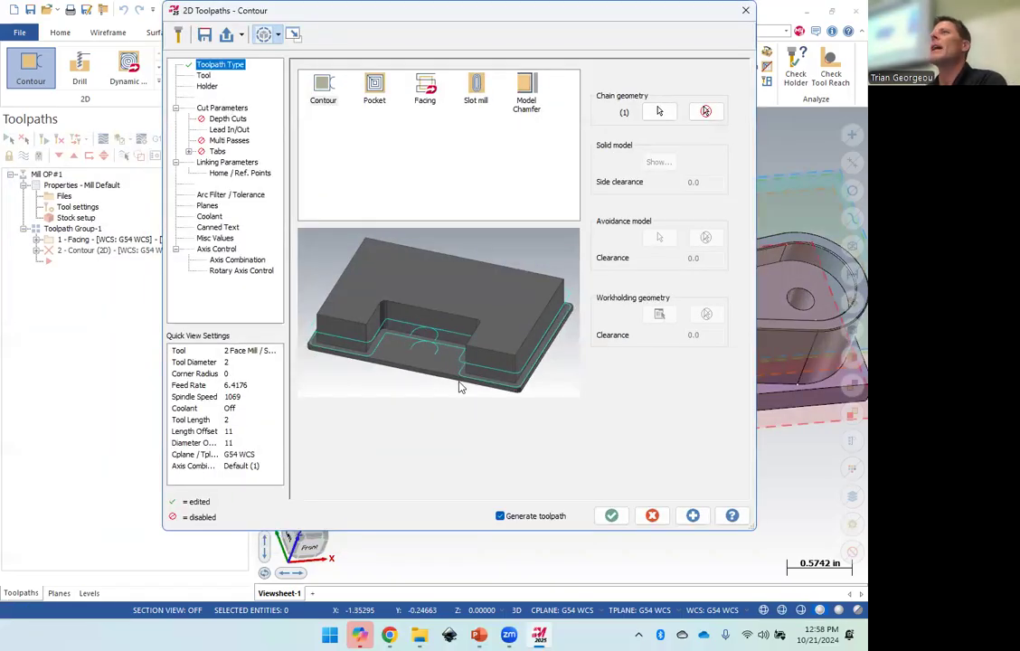
Create a new flat endmill for the contour with a cutting diameter of 0.375, keeping the default lengths.
{"action": "left_click", "coordinate": [202, 76]}
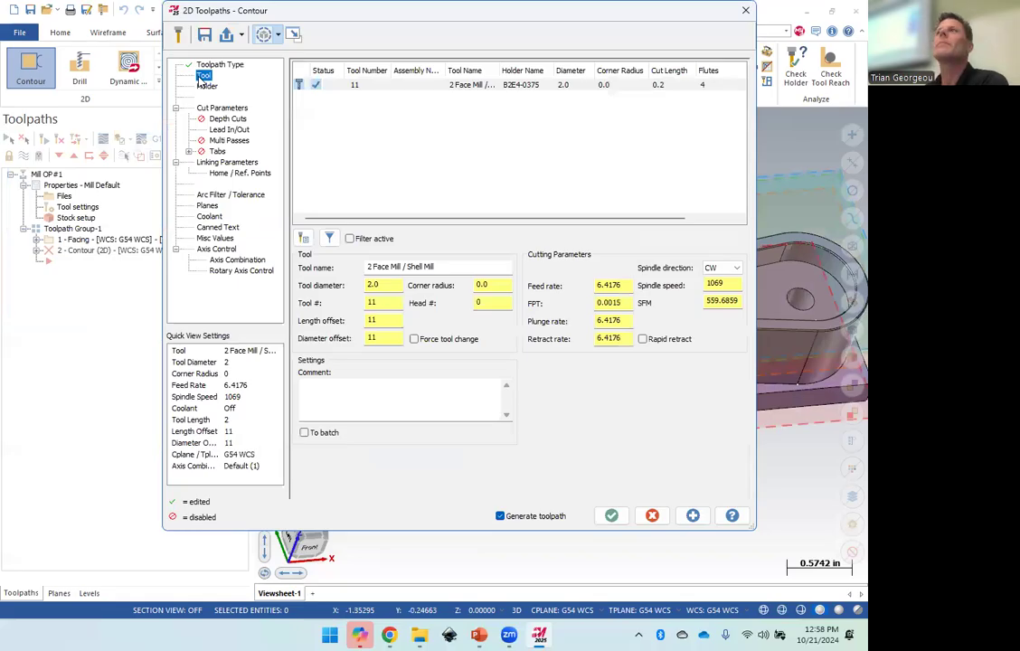
{"action": "right_click", "coordinate": [371, 129]}
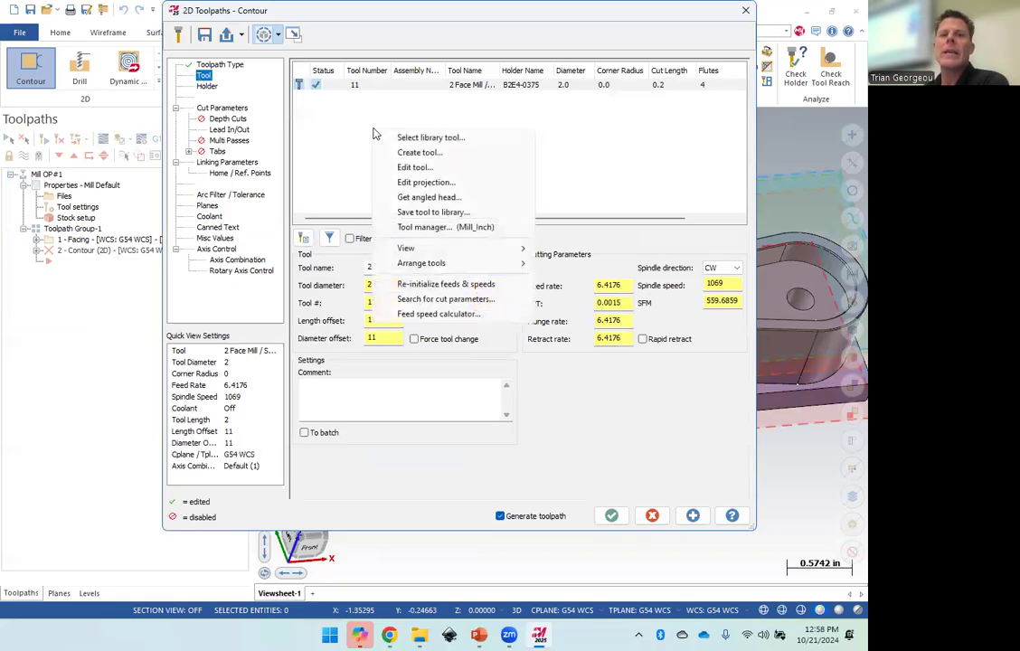
{"action": "left_click", "coordinate": [432, 153]}
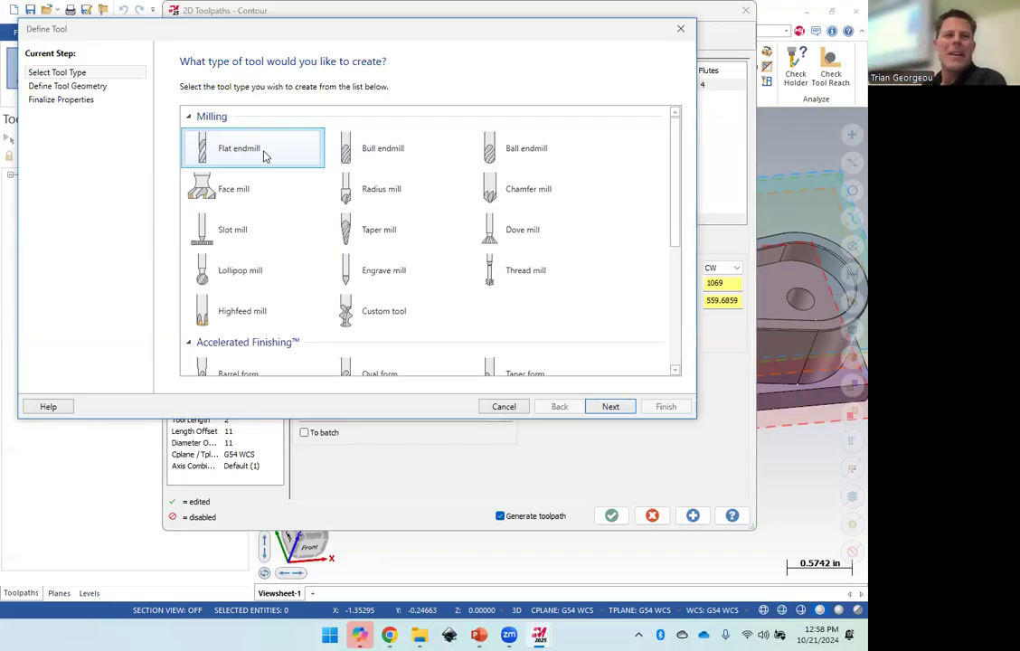
{"action": "left_click", "coordinate": [611, 407]}
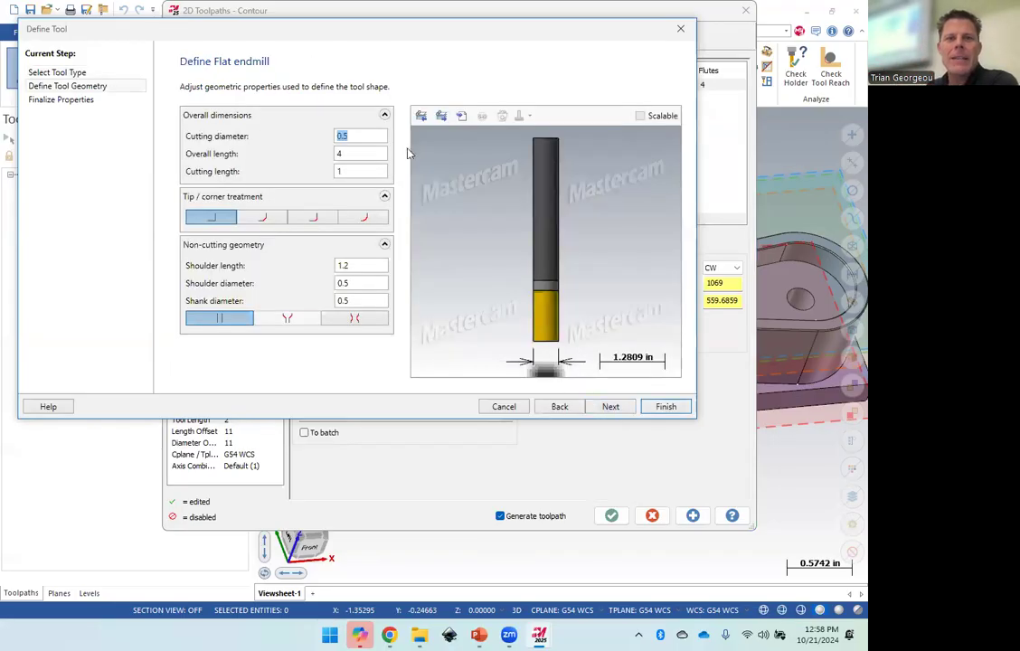
{"action": "type", "text": "."}
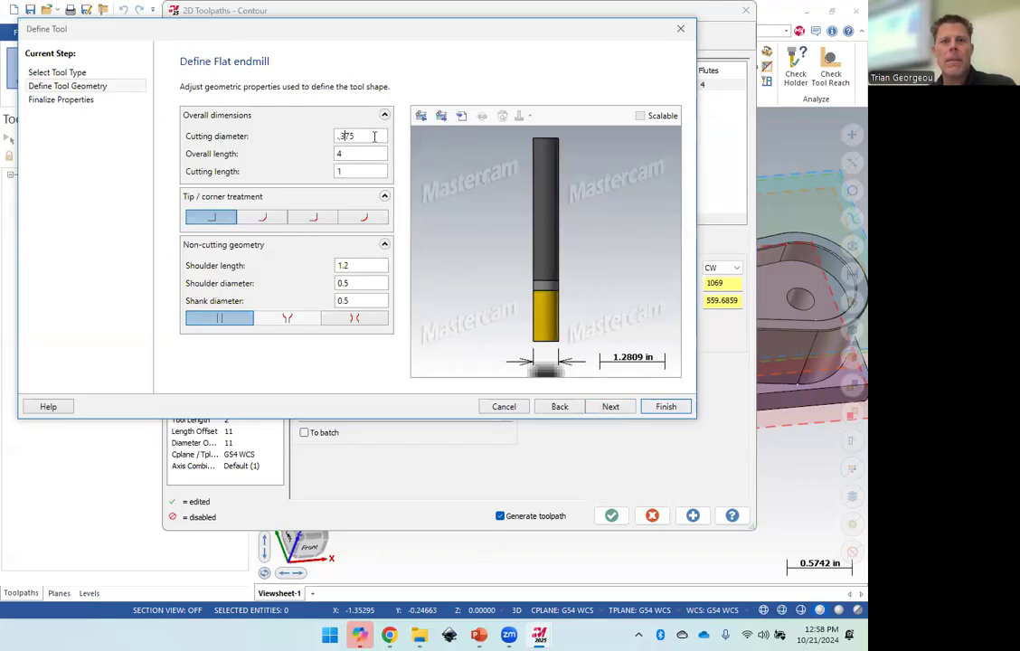
{"action": "key", "text": "Delete"}
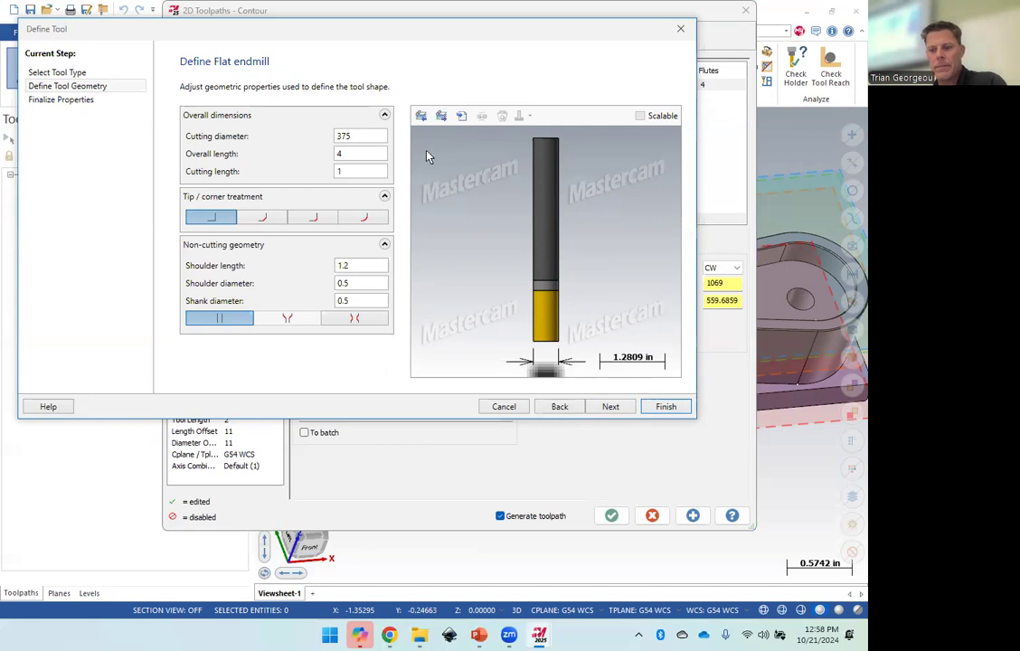
{"action": "type", "text": "0."}
{"action": "key", "text": "Tab"}
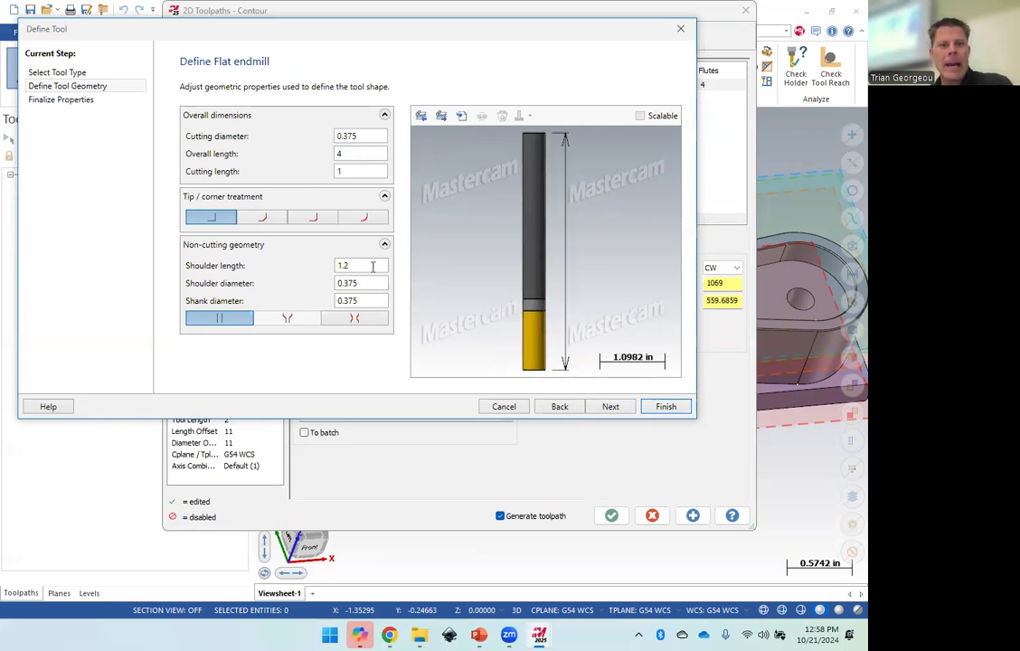
{"action": "double_click", "coordinate": [359, 170]}
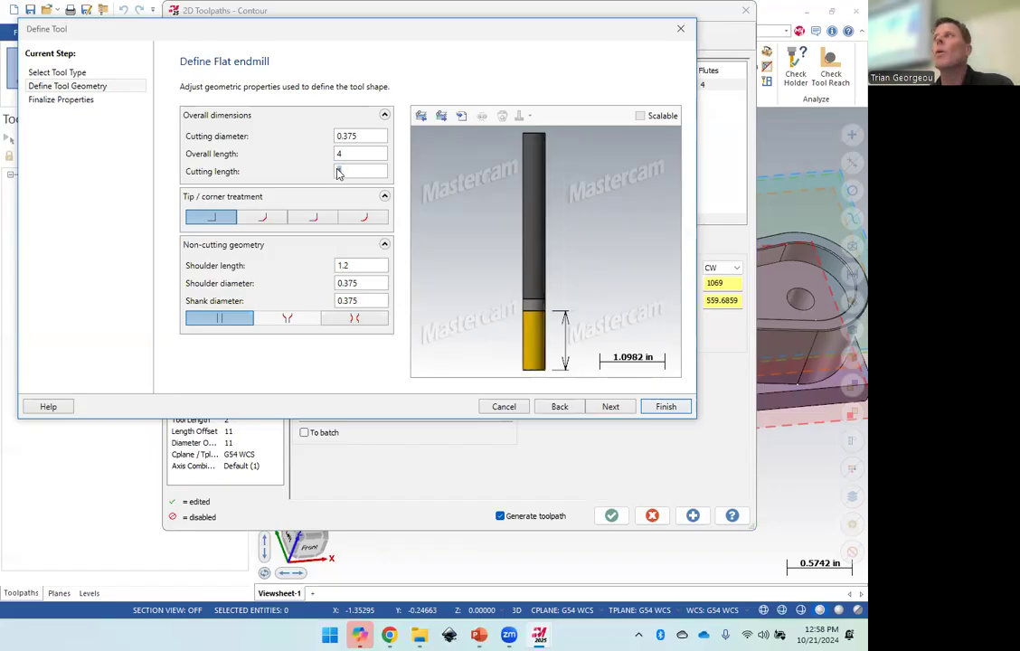
{"action": "left_click", "coordinate": [363, 156]}
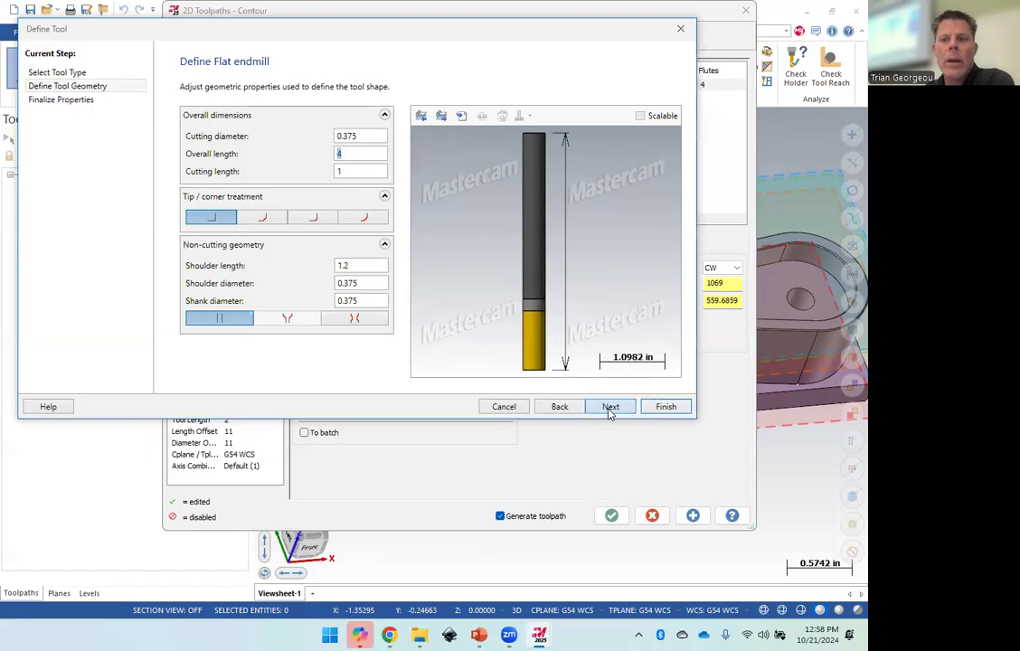
Assign tool number 12 to the new endmill and set its SFM to 750.
{"action": "left_click", "coordinate": [611, 406]}
{"action": "left_click", "coordinate": [378, 136]}
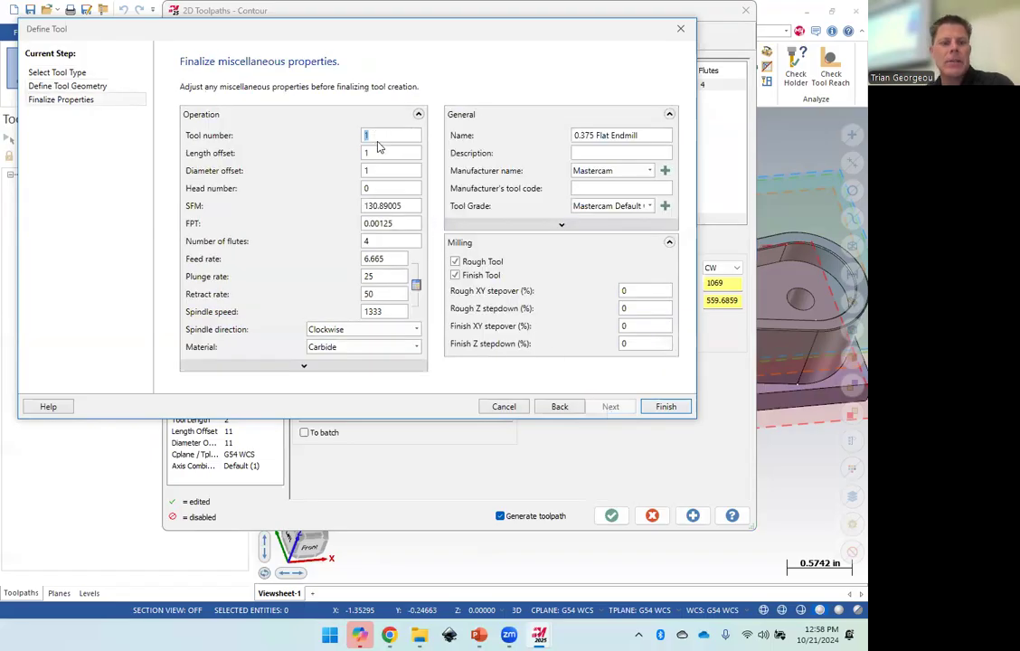
{"action": "type", "text": "2"}
{"action": "key", "text": "Tab"}
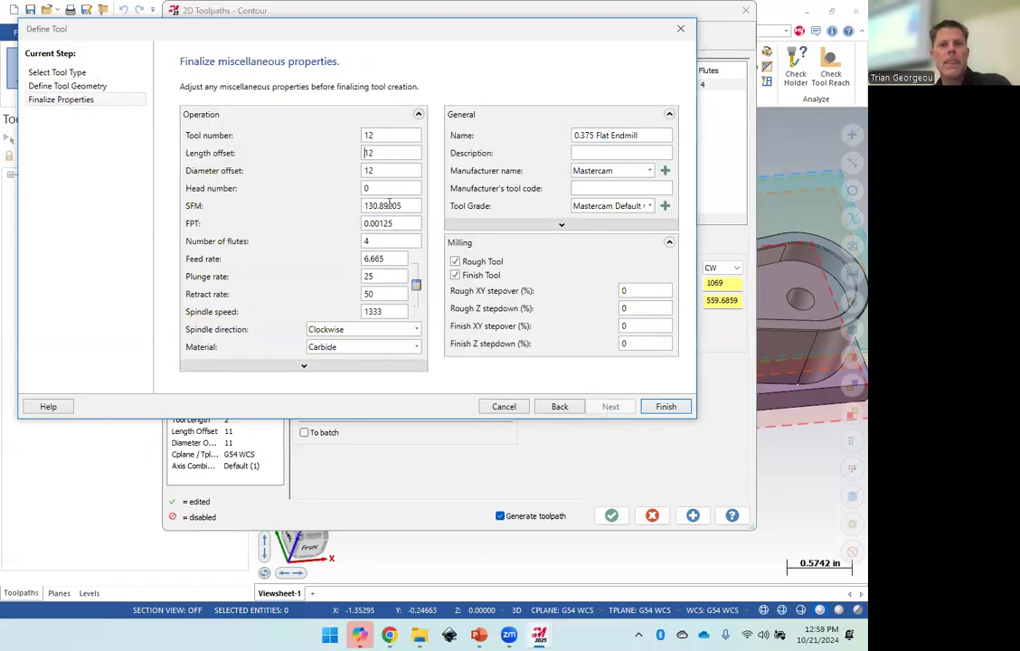
{"action": "double_click", "coordinate": [410, 205]}
{"action": "type", "text": "750"}
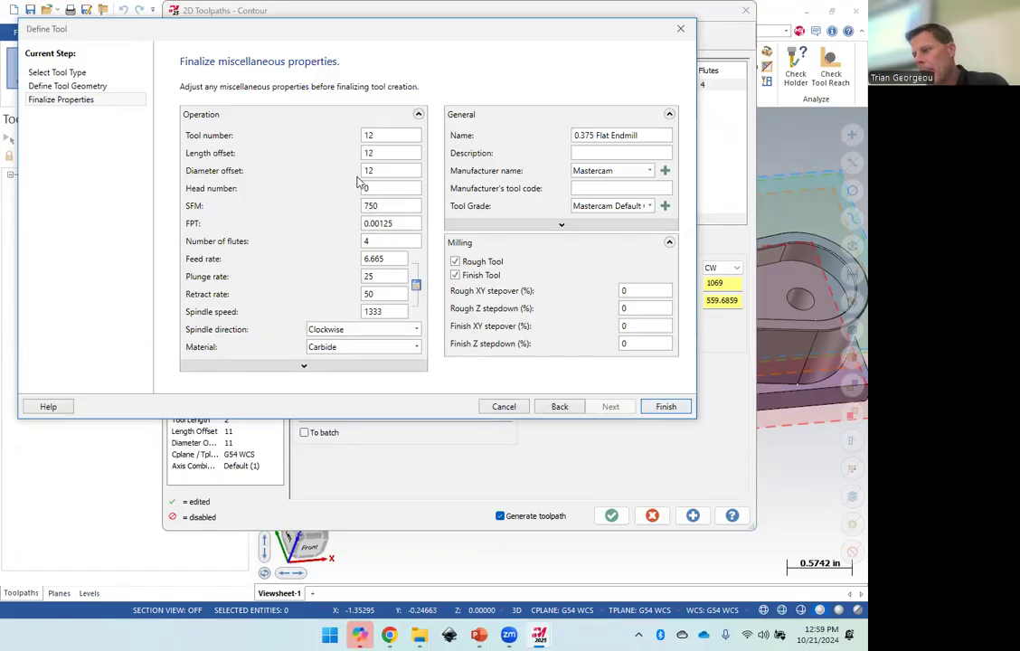
{"action": "key", "text": "Tab"}
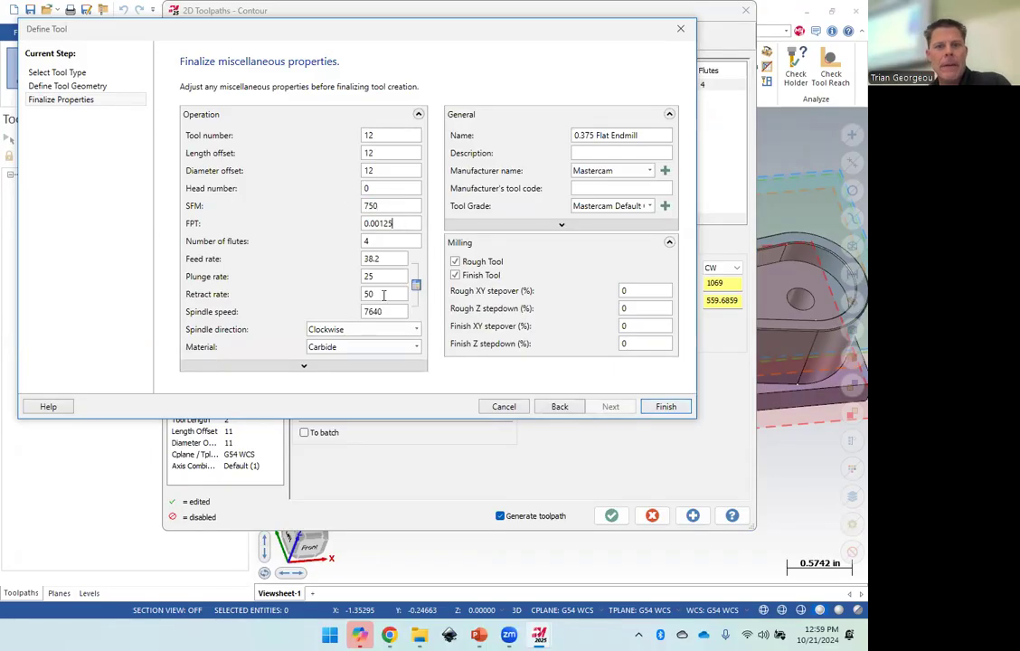
Set the endmill's number of flutes to 3 and its feed per tooth to 0.002.
{"action": "double_click", "coordinate": [367, 241]}
{"action": "type", "text": "3"}
{"action": "left_click", "coordinate": [389, 258]}
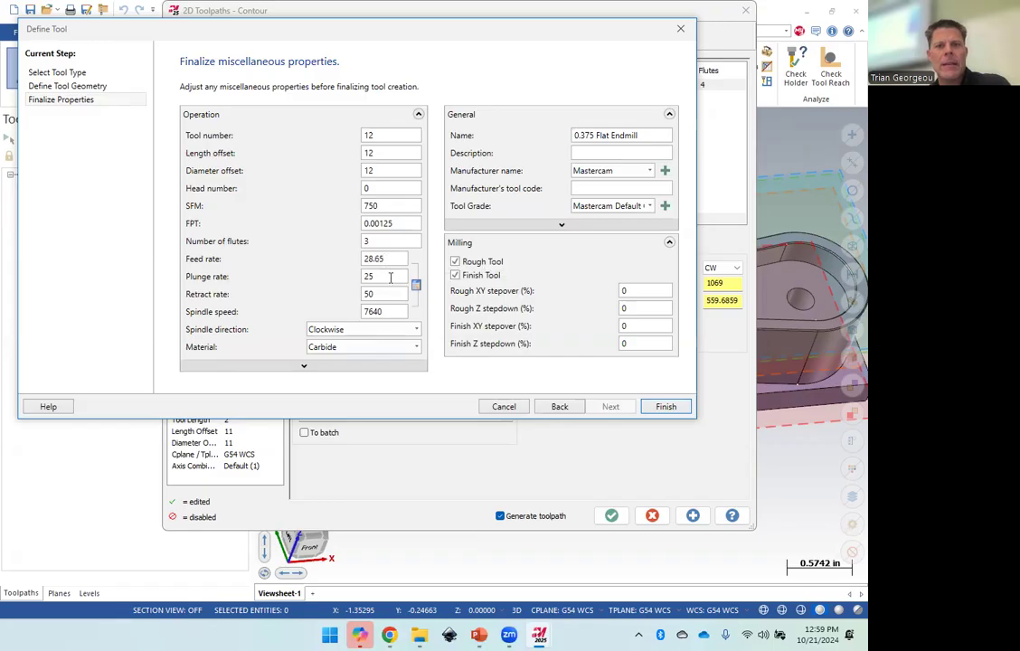
{"action": "left_click_drag", "start_coordinate": [380, 223], "coordinate": [417, 225]}
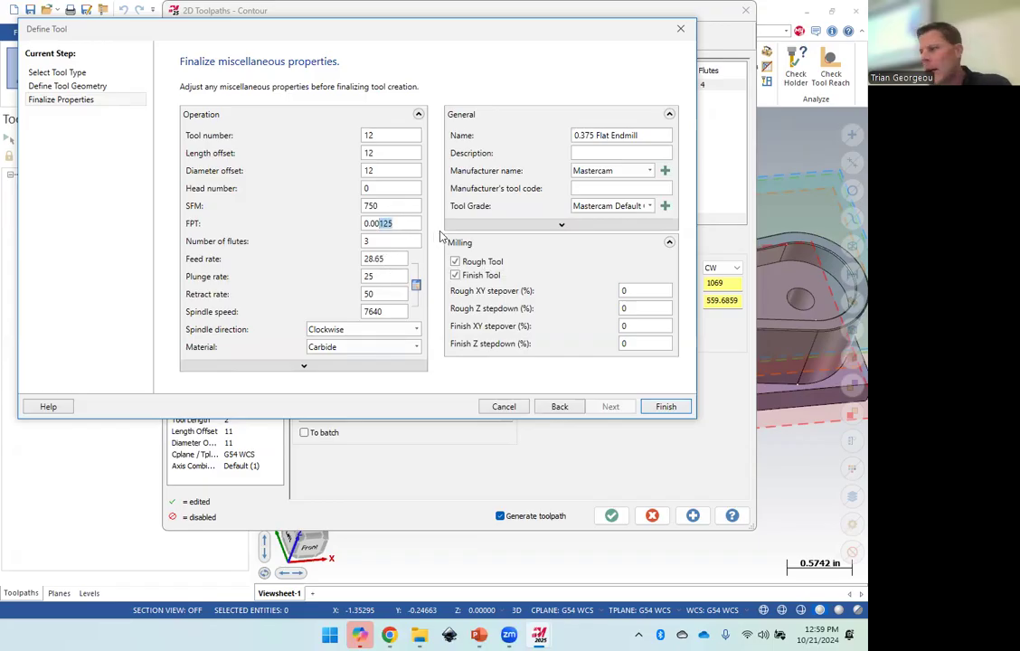
{"action": "type", "text": "2"}
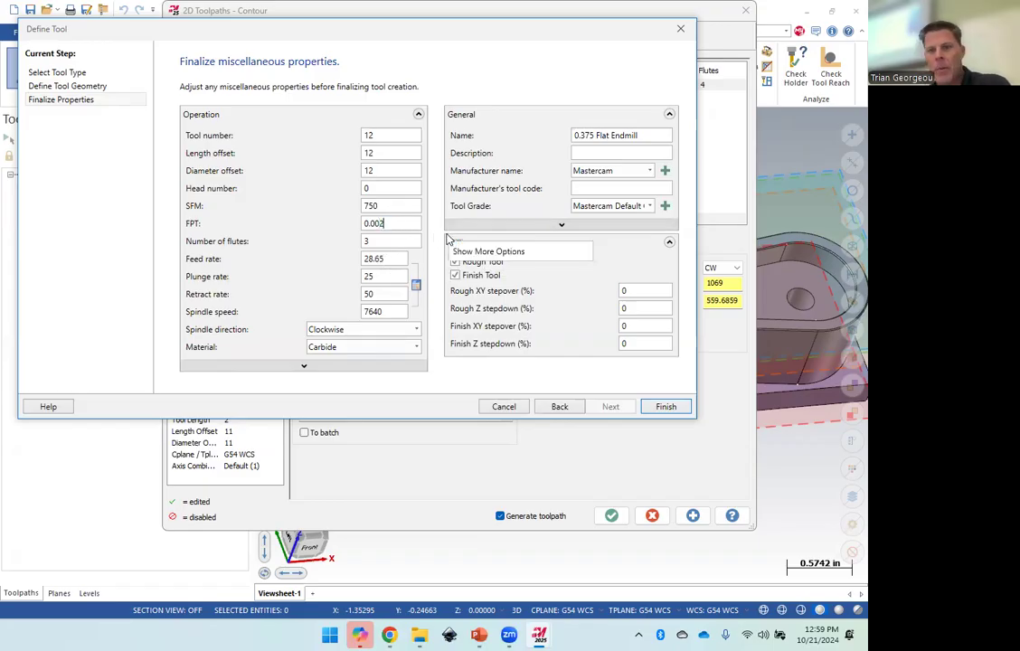
{"action": "left_click", "coordinate": [398, 240]}
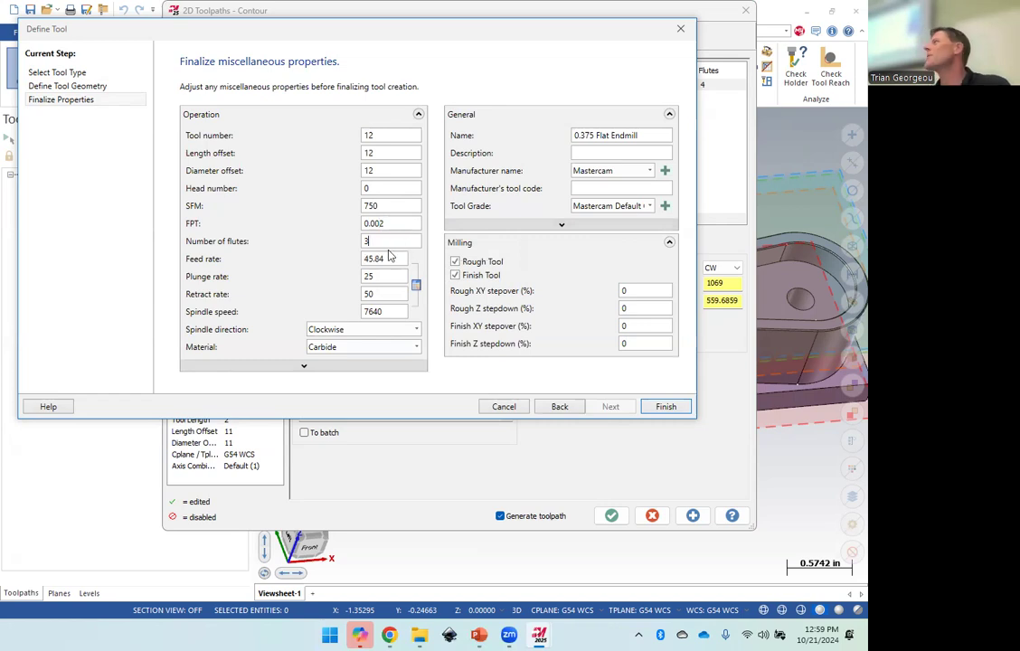
Set the endmill's feed rate to 46, plunge rate to 24 and retract rate to 500, and finish the tool definition.
{"action": "left_click_drag", "start_coordinate": [391, 258], "coordinate": [345, 264]}
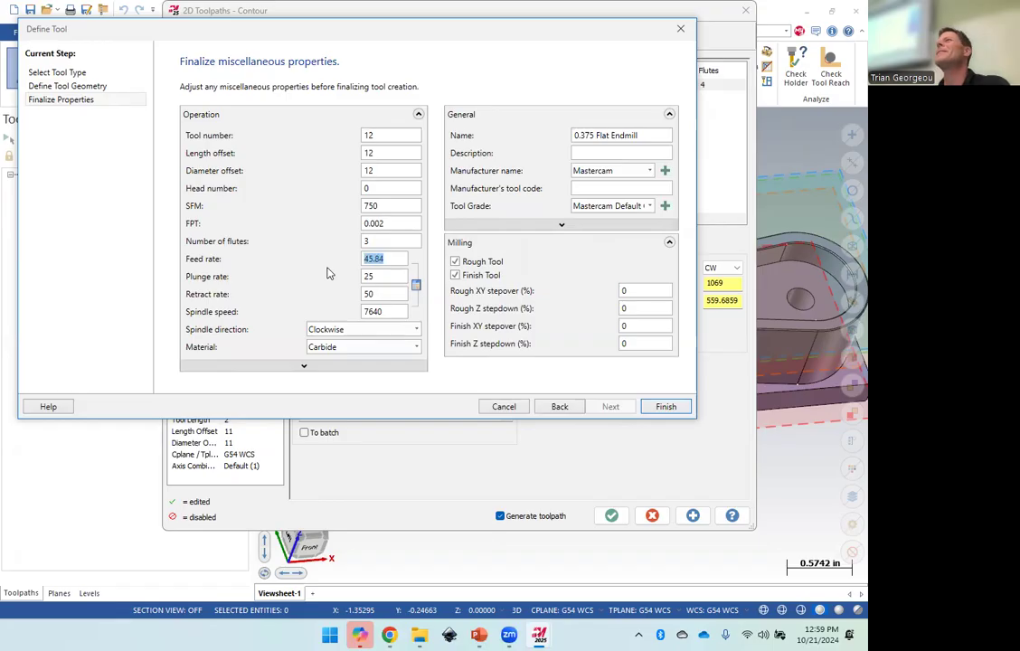
{"action": "type", "text": "46"}
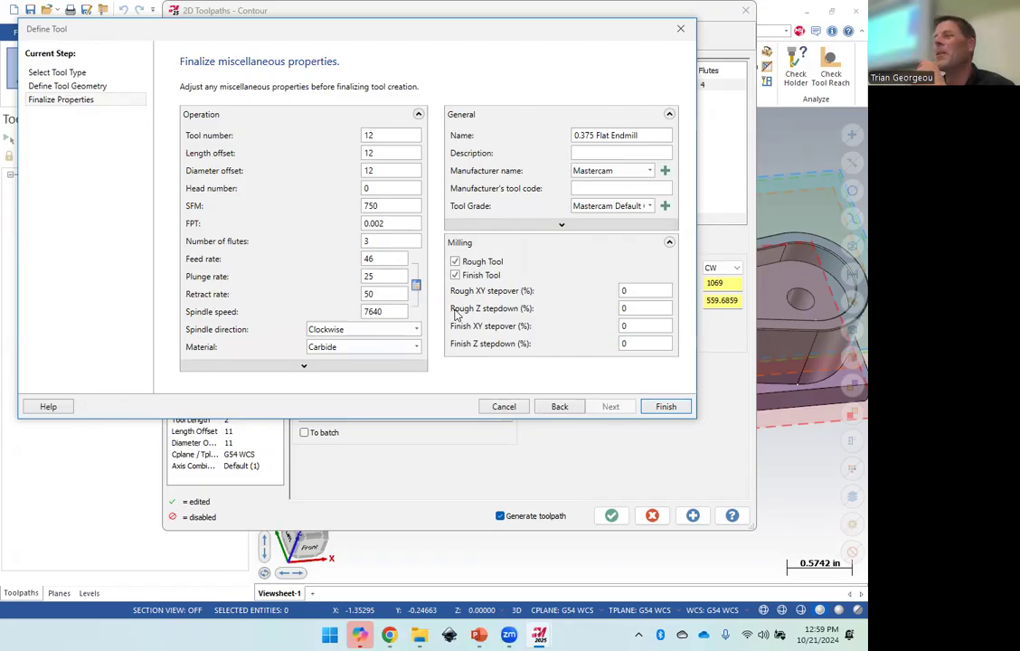
{"action": "left_click", "coordinate": [390, 277]}
{"action": "double_click", "coordinate": [386, 278]}
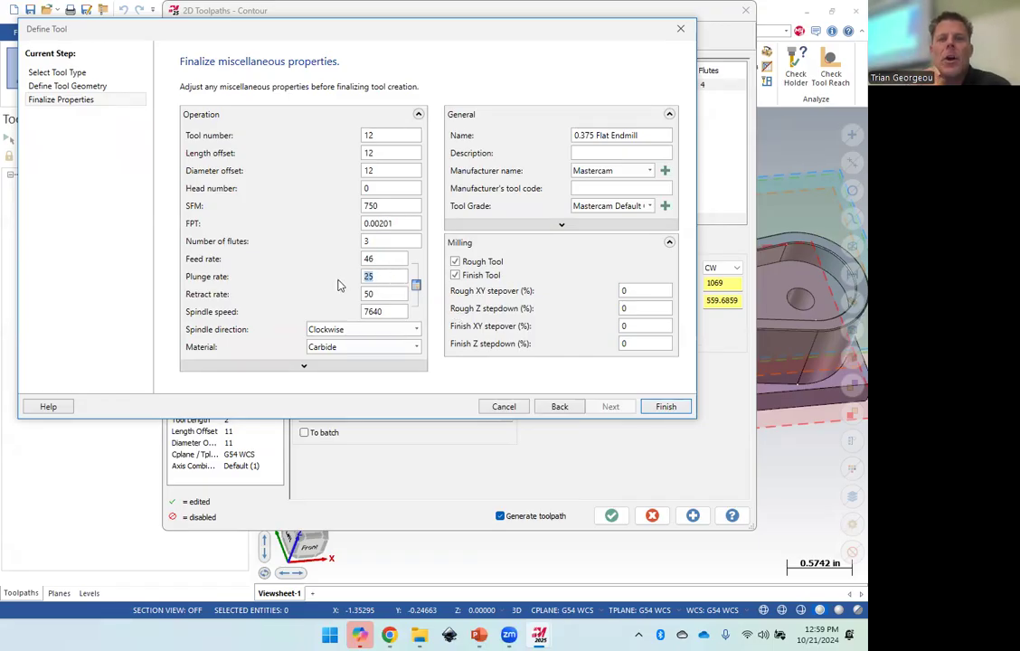
{"action": "type", "text": "24"}
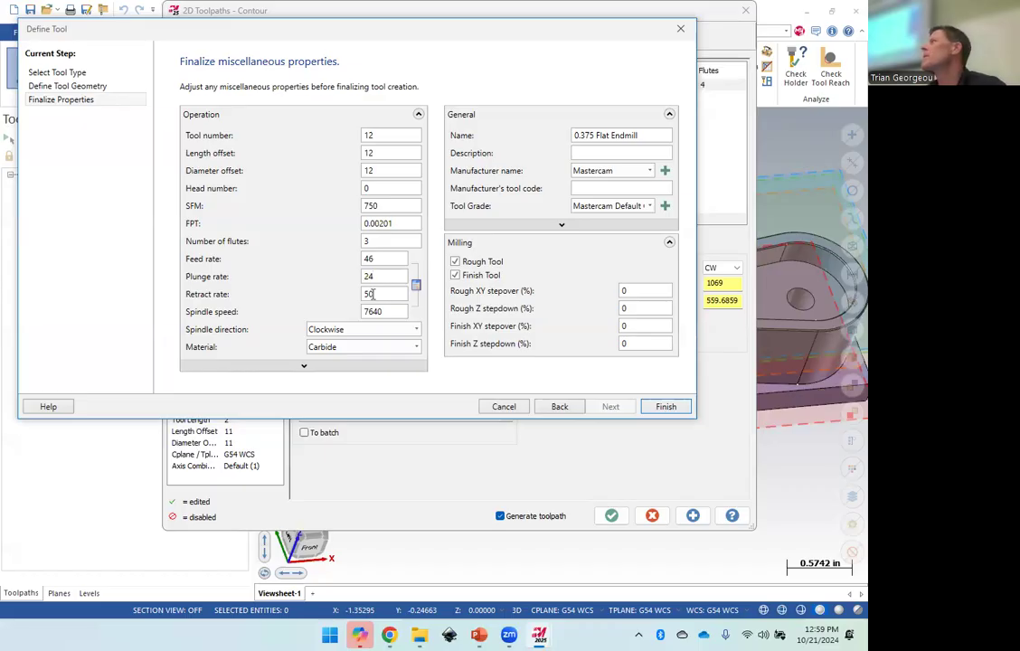
{"action": "type", "text": "0"}
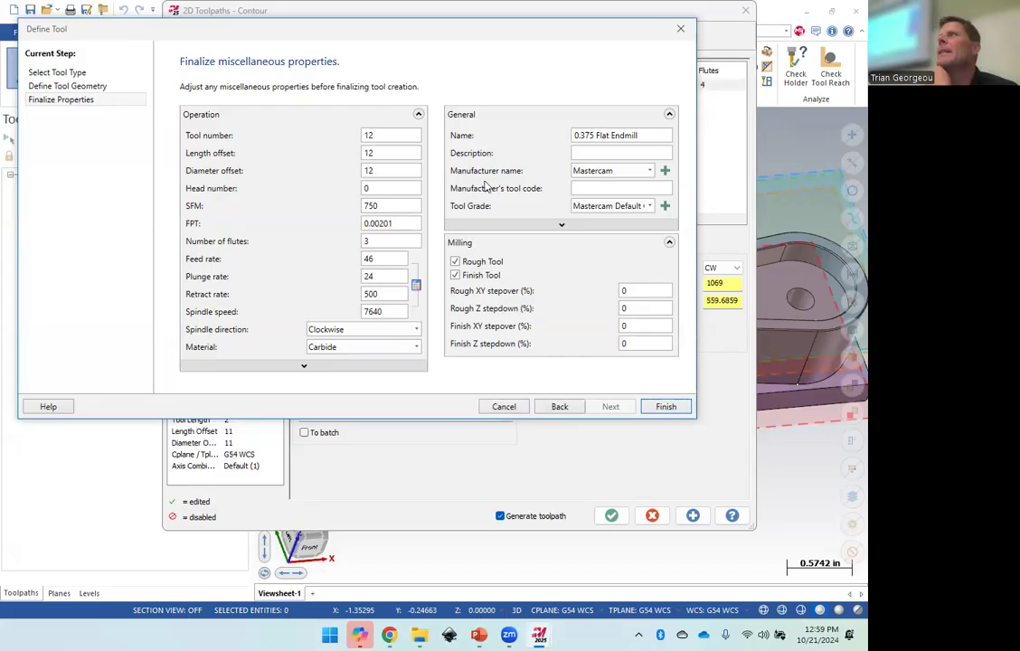
{"action": "left_click", "coordinate": [666, 407]}
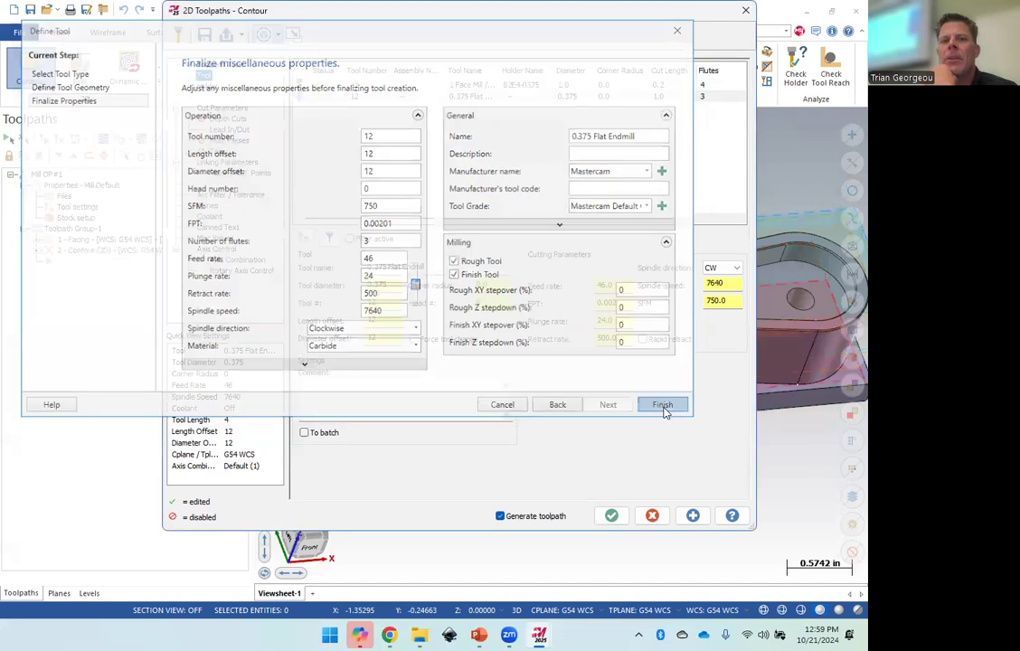
Select the 0.375 flat endmill for the contour, enable rapid retract and review the holder settings.
{"action": "left_click", "coordinate": [452, 97]}
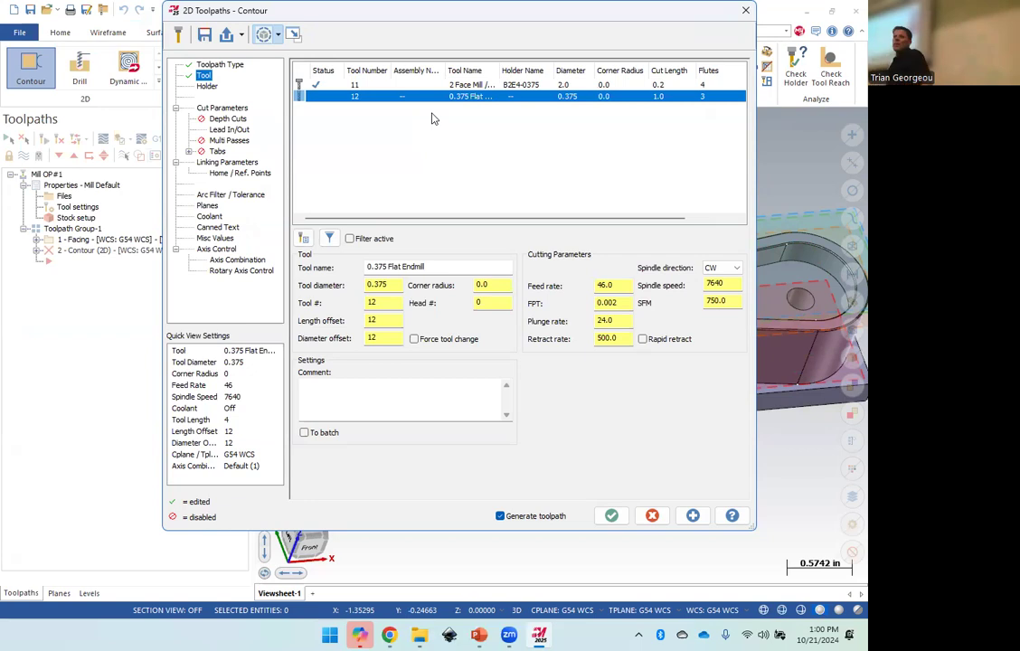
{"action": "left_click", "coordinate": [642, 339]}
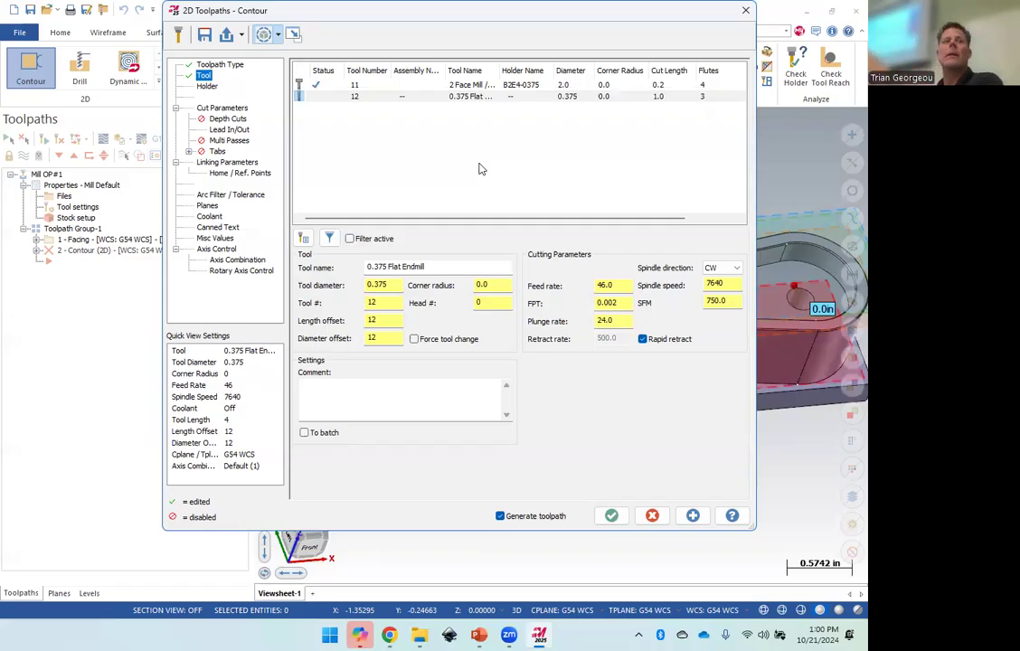
{"action": "left_click", "coordinate": [218, 65]}
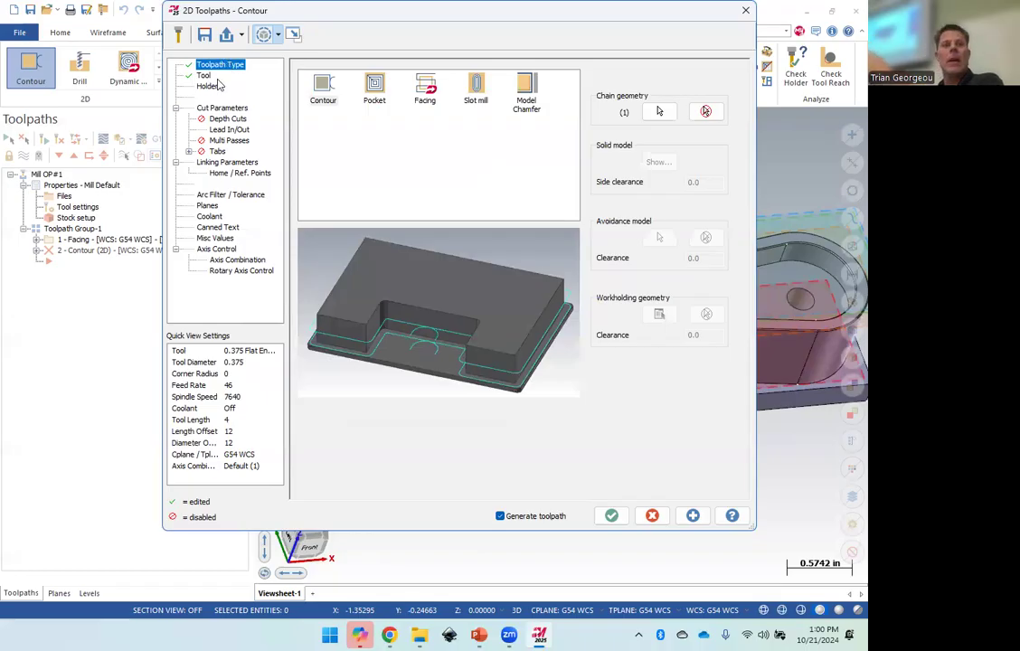
{"action": "left_click", "coordinate": [208, 86]}
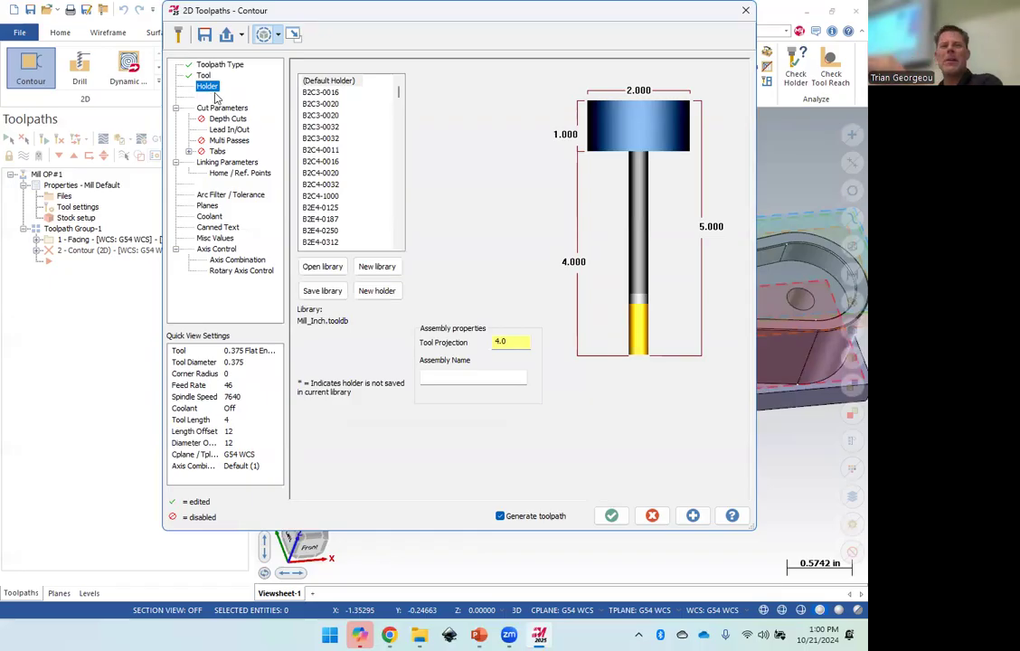
In the contour's cut parameters, keep Computer compensation and set the cutter to roll around All corners.
{"action": "left_click", "coordinate": [217, 108]}
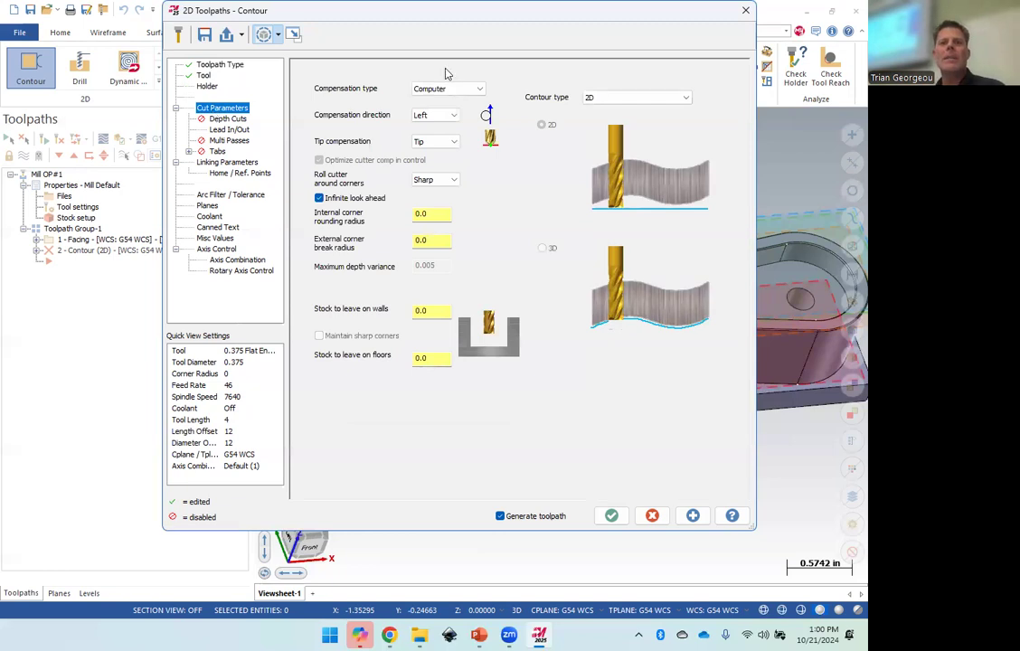
{"action": "left_click", "coordinate": [478, 89]}
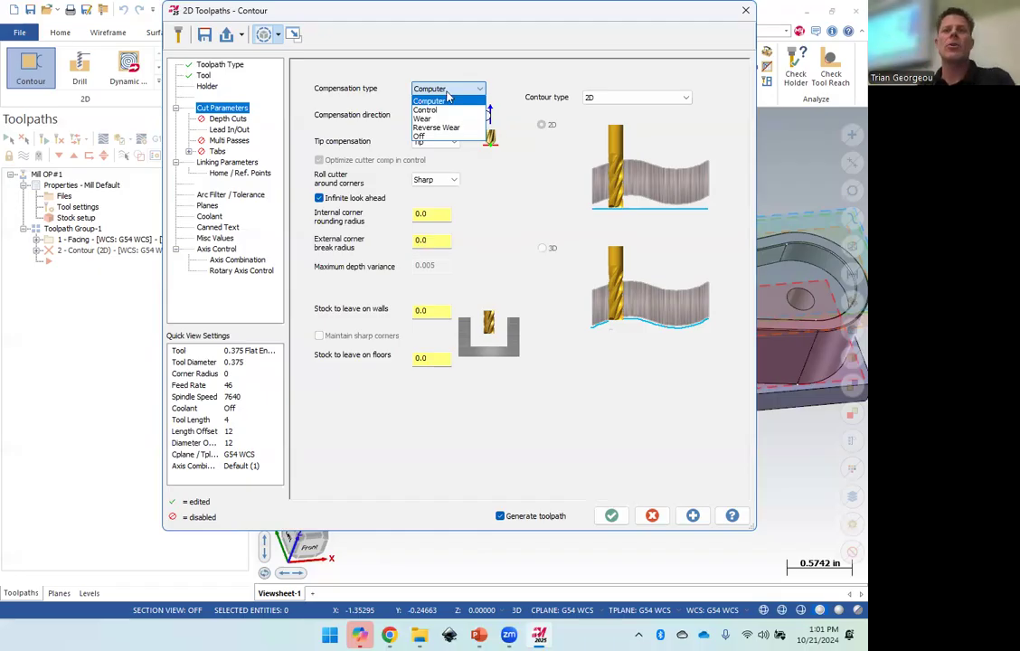
{"action": "left_click", "coordinate": [452, 102]}
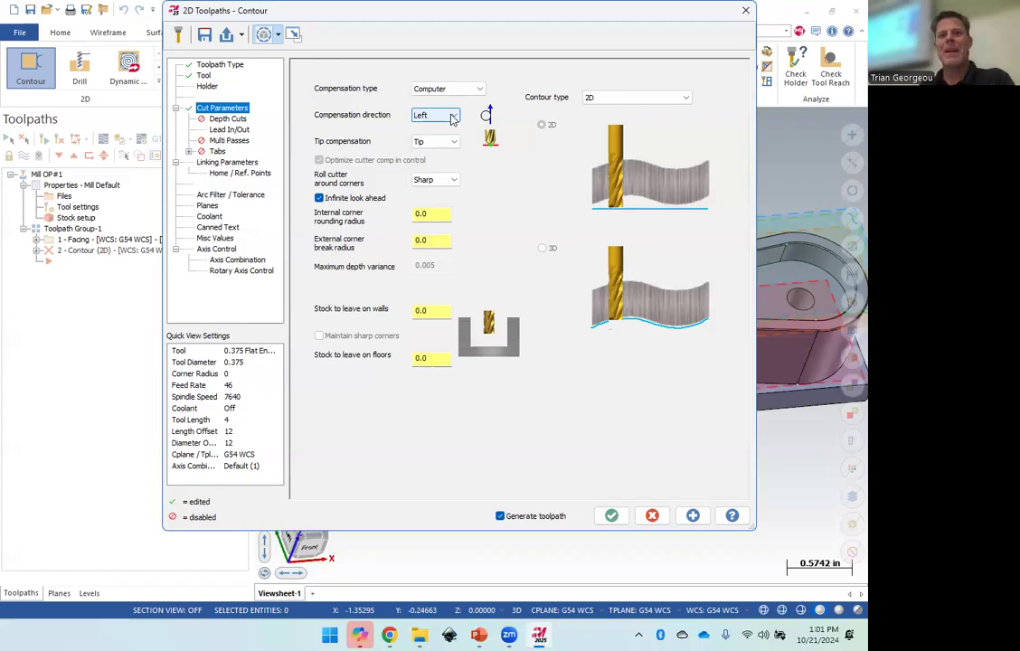
{"action": "left_click", "coordinate": [452, 180]}
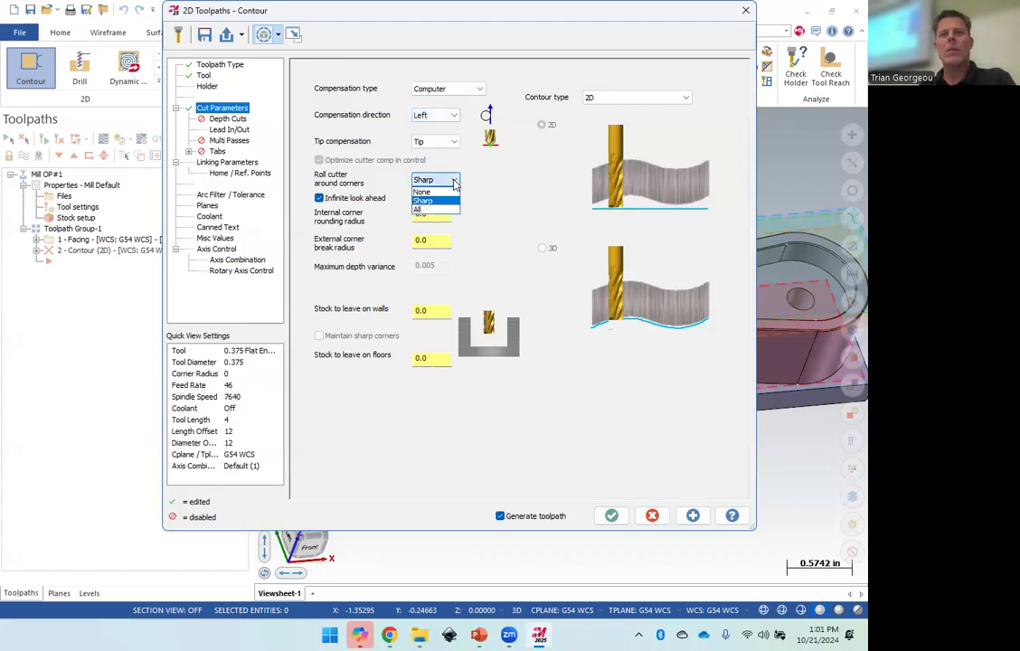
{"action": "left_click", "coordinate": [424, 209]}
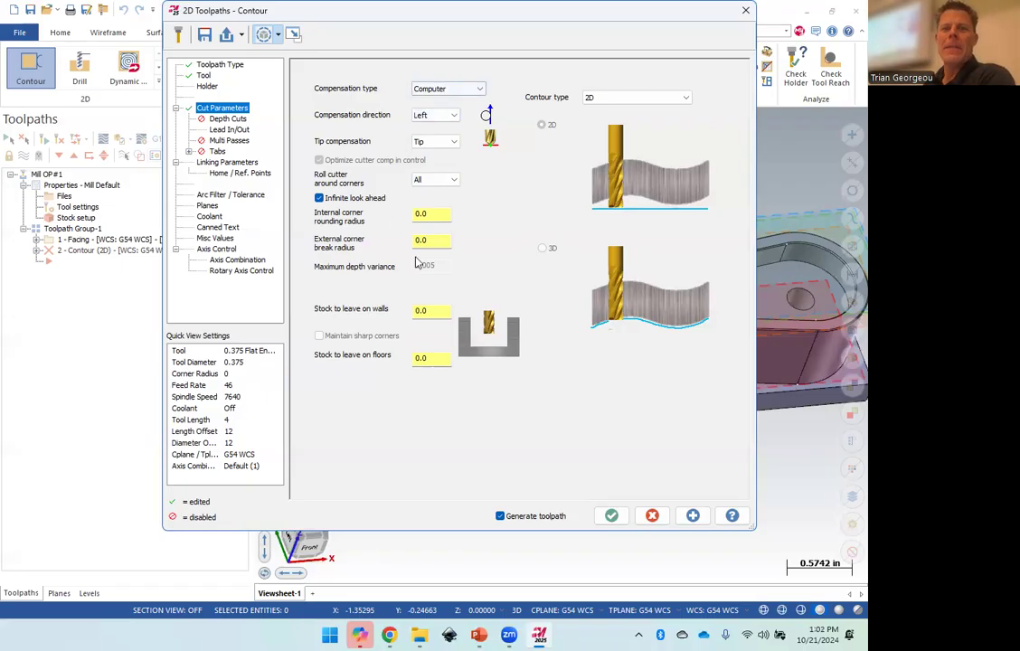
Enable depth cuts for the contour with a maximum rough step of 0.25.
{"action": "left_click", "coordinate": [442, 310]}
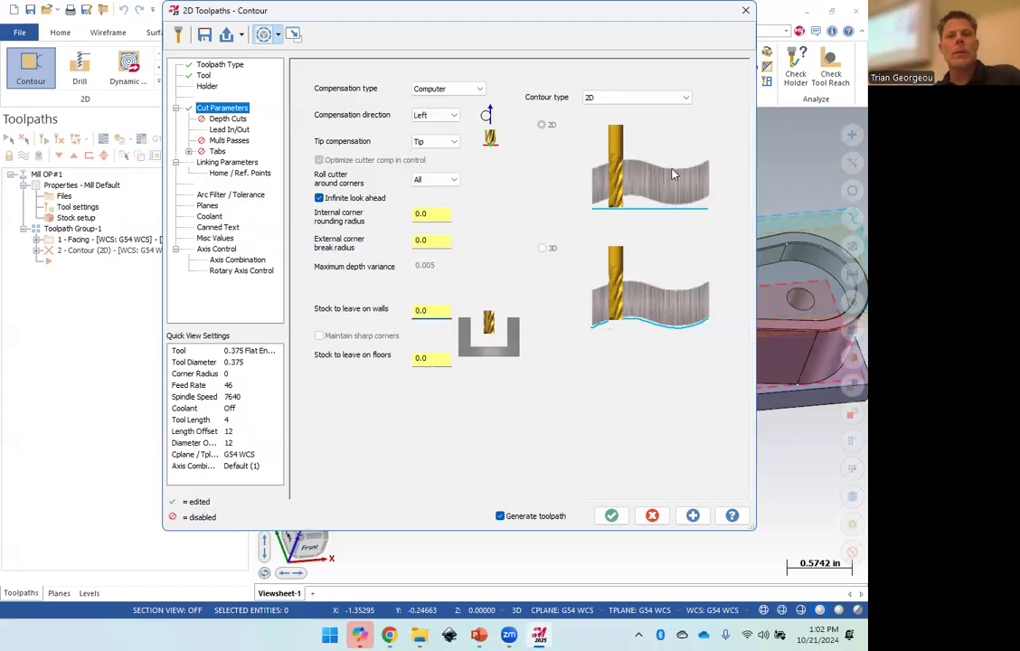
{"action": "left_click", "coordinate": [226, 119]}
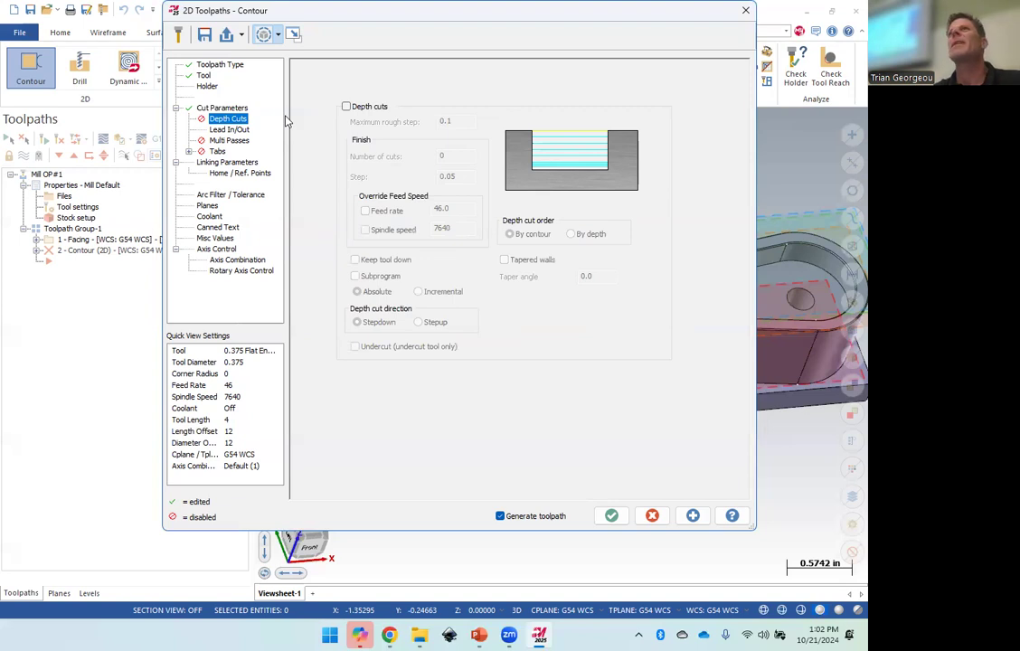
{"action": "left_click", "coordinate": [345, 105]}
{"action": "key", "text": "Tab"}
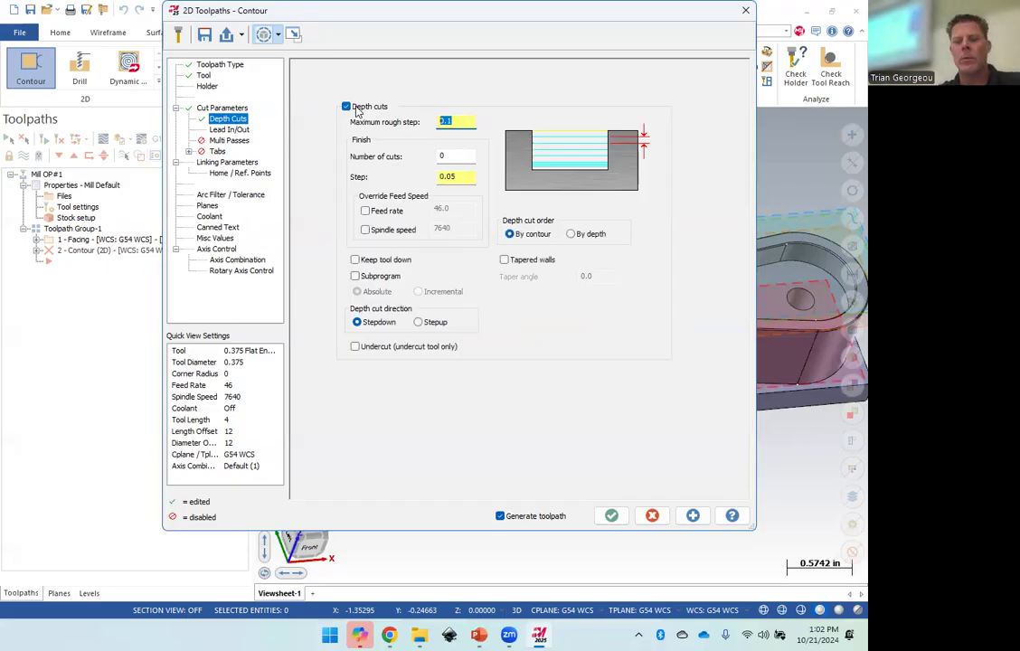
{"action": "type", "text": ".25"}
{"action": "key", "text": "Tab"}
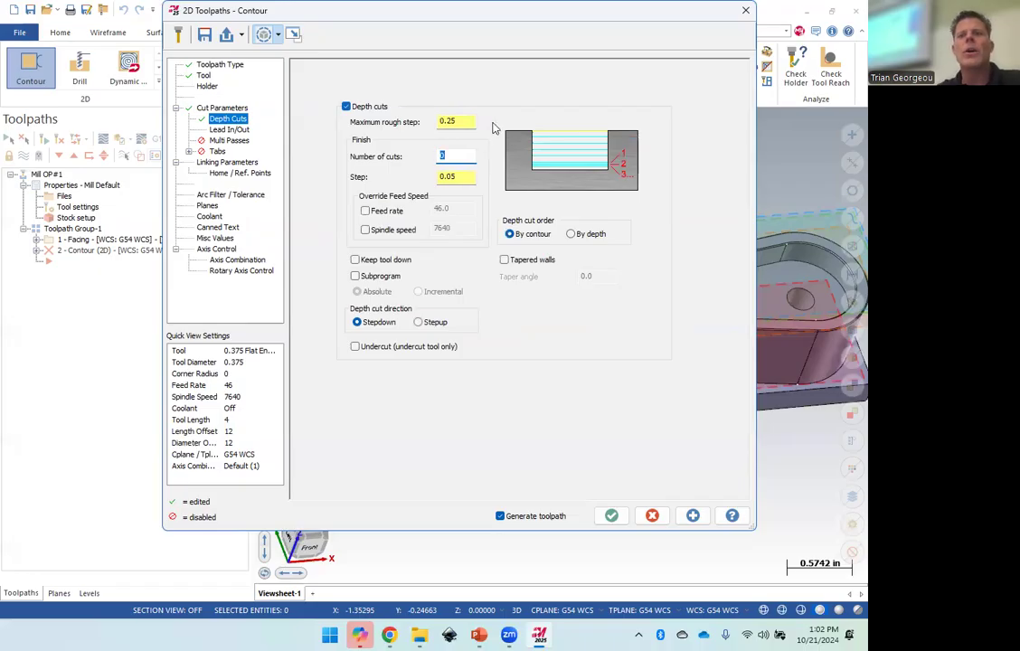
{"action": "left_click", "coordinate": [463, 176]}
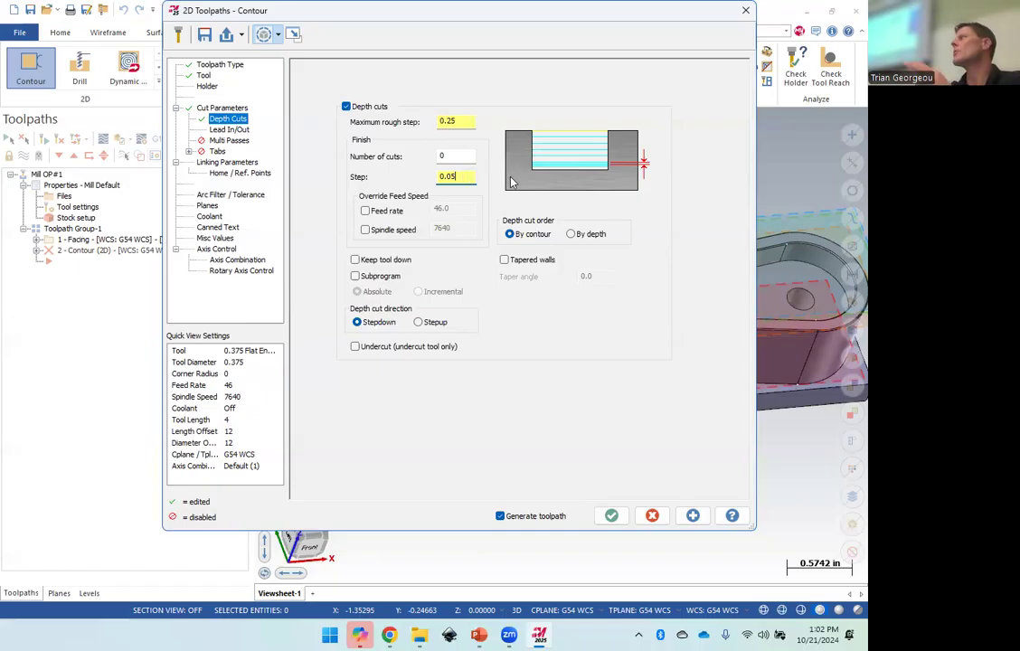
Set the contour's lead-in line length and arc radius to 0.125 and copy the entry settings to the exit.
{"action": "left_click", "coordinate": [240, 131]}
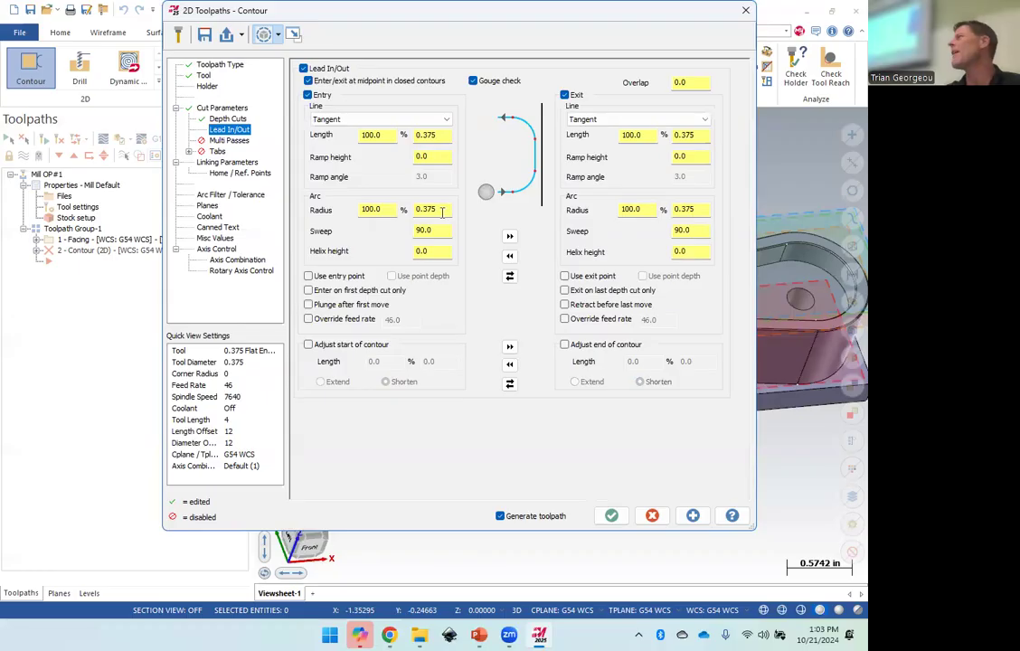
{"action": "left_click_drag", "start_coordinate": [445, 134], "coordinate": [392, 135]}
{"action": "type", "text": ".125"}
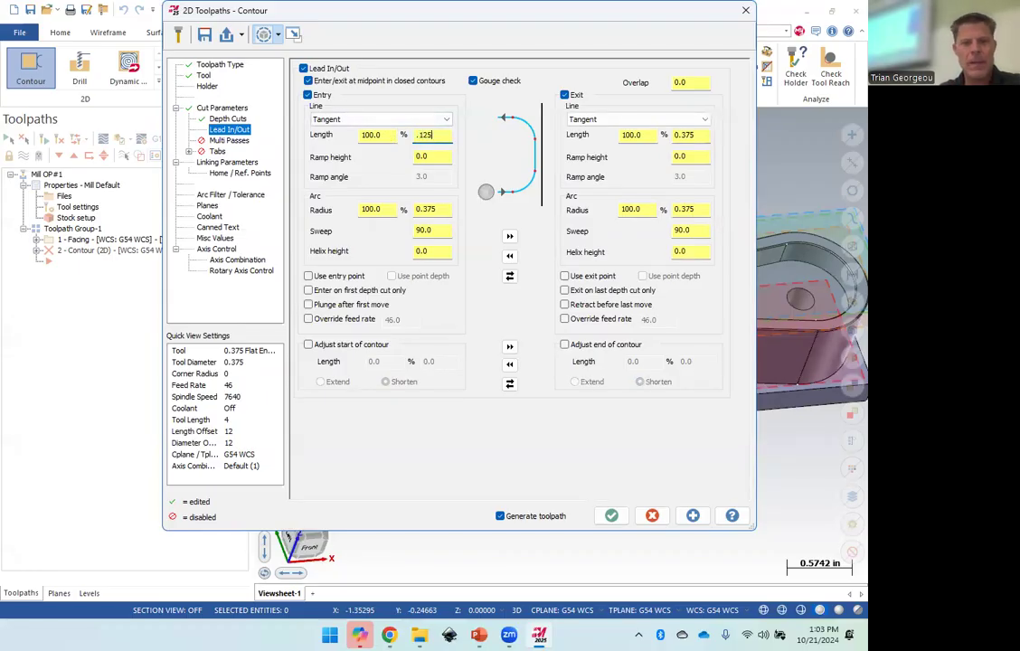
{"action": "left_click_drag", "start_coordinate": [439, 212], "coordinate": [391, 211]}
{"action": "type", "text": ".125"}
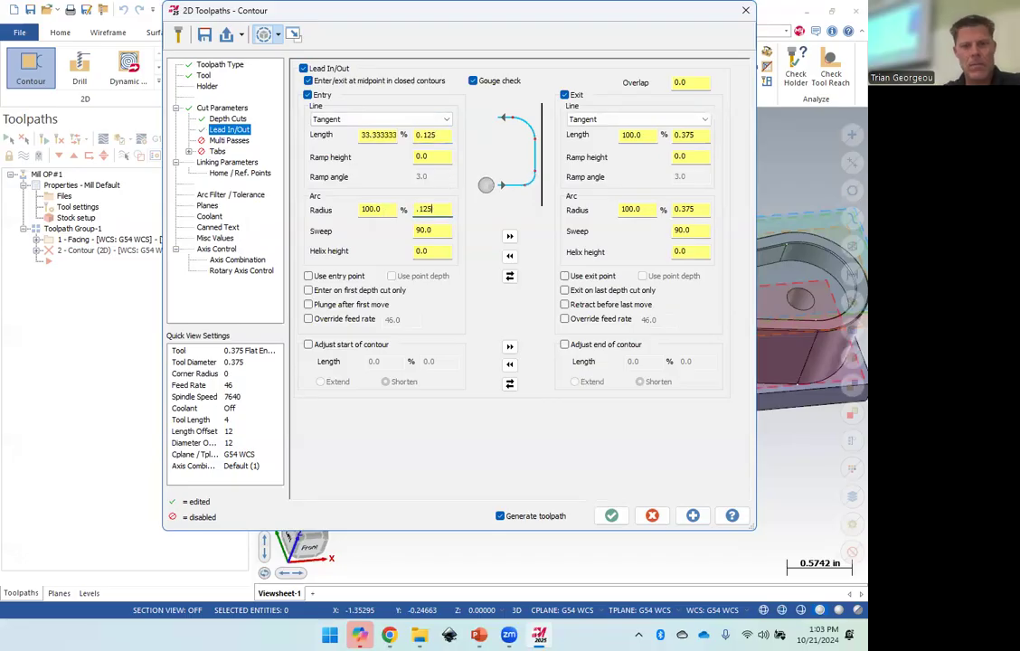
{"action": "left_click", "coordinate": [509, 236]}
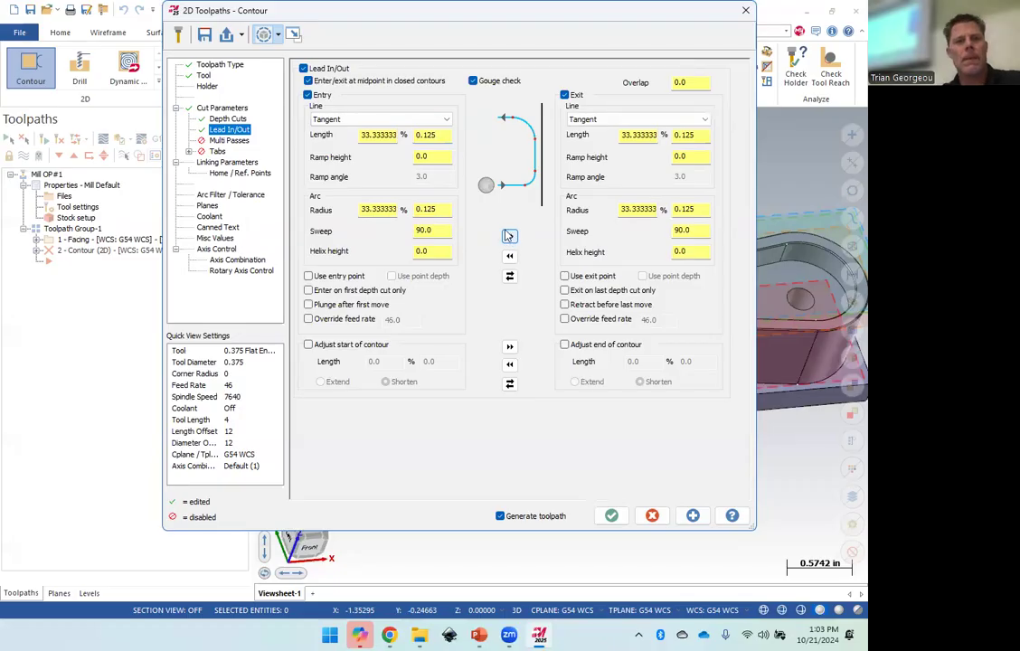
Enable multi passes for the contour with 1 finish pass at 0.01 spacing, made only at final depth.
{"action": "left_click", "coordinate": [229, 140]}
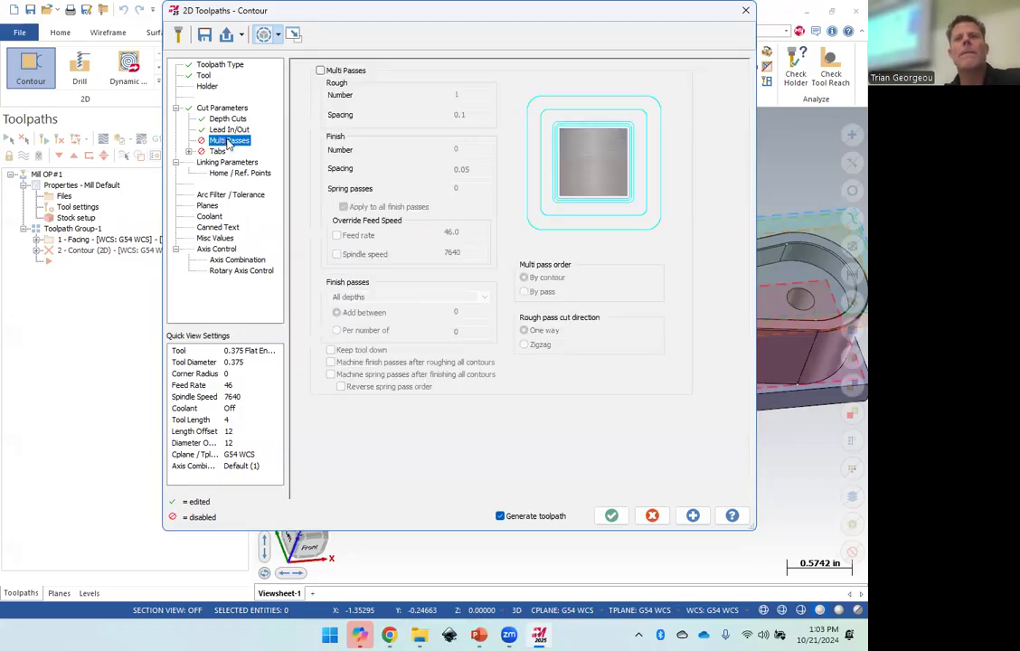
{"action": "left_click", "coordinate": [321, 71]}
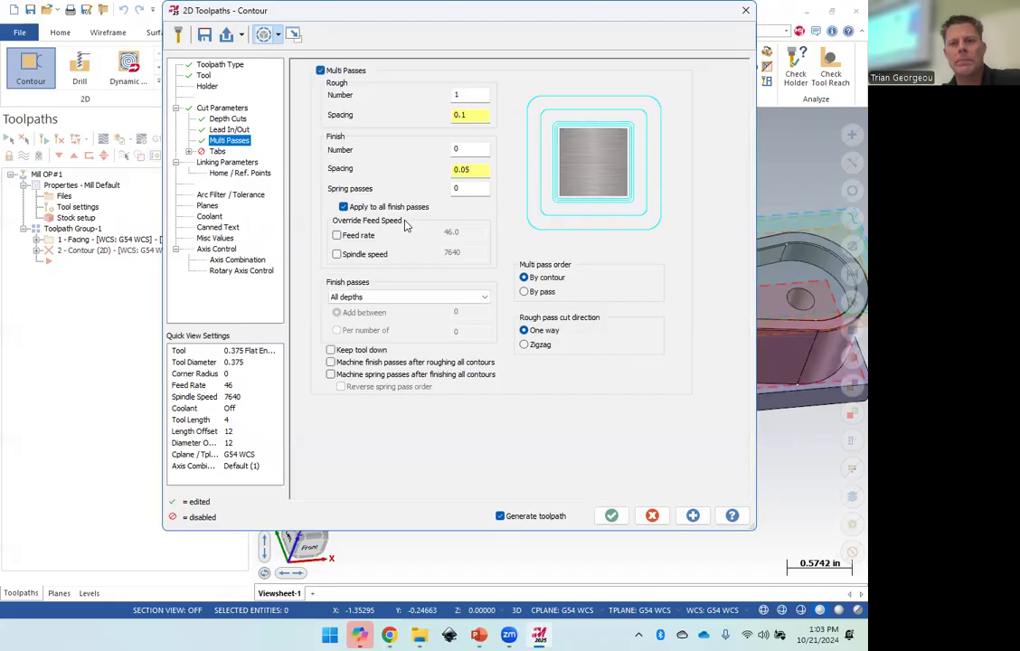
{"action": "left_click", "coordinate": [458, 148]}
{"action": "type", "text": "1"}
{"action": "key", "text": "Tab"}
{"action": "type", "text": ".0"}
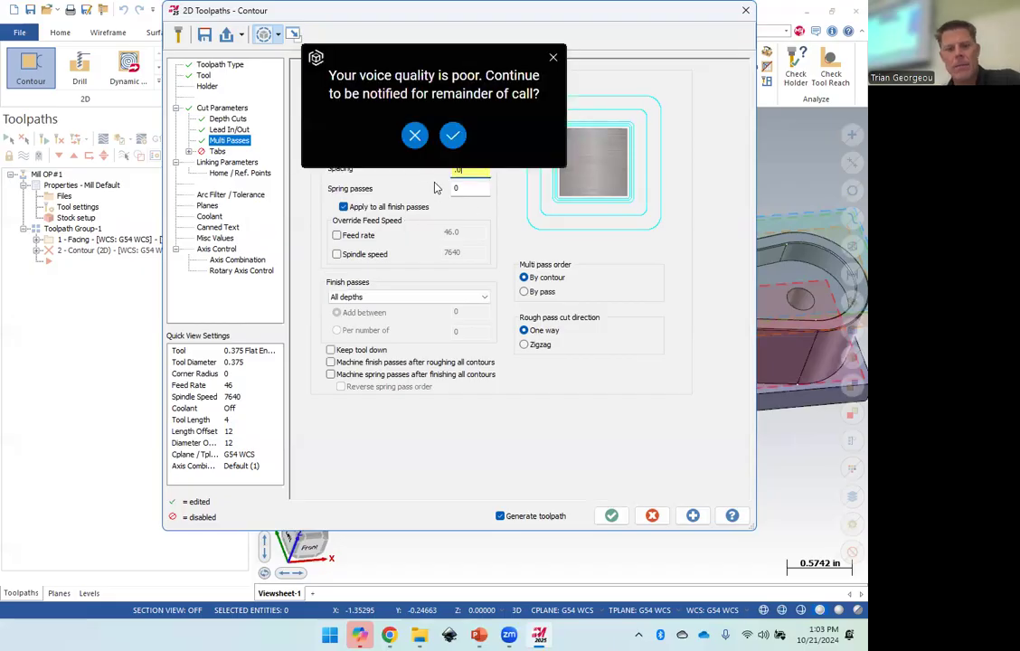
{"action": "type", "text": "1"}
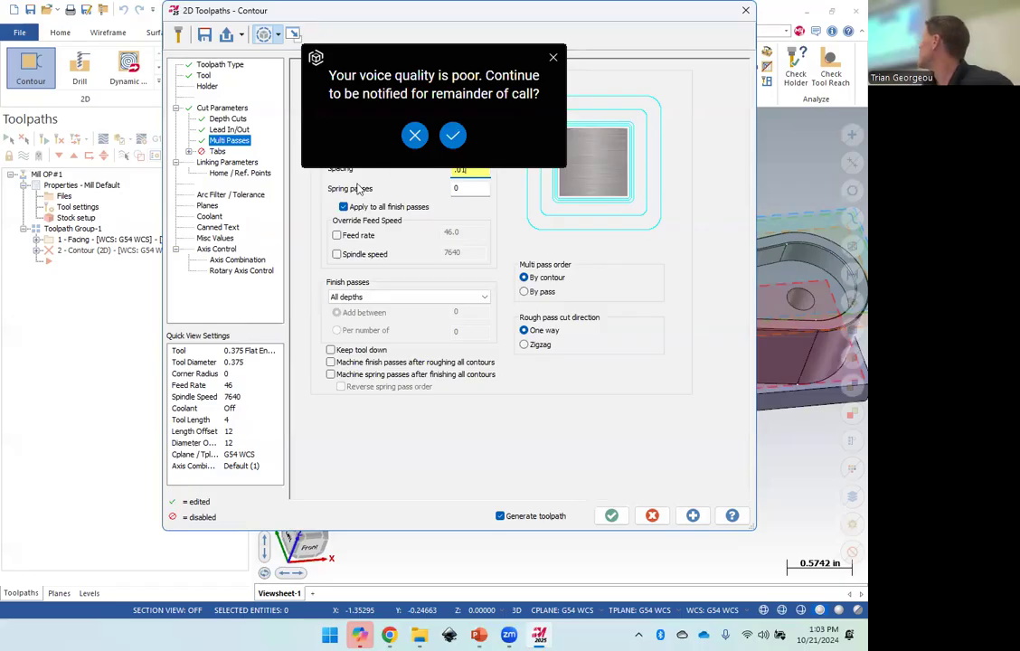
{"action": "left_click", "coordinate": [451, 138]}
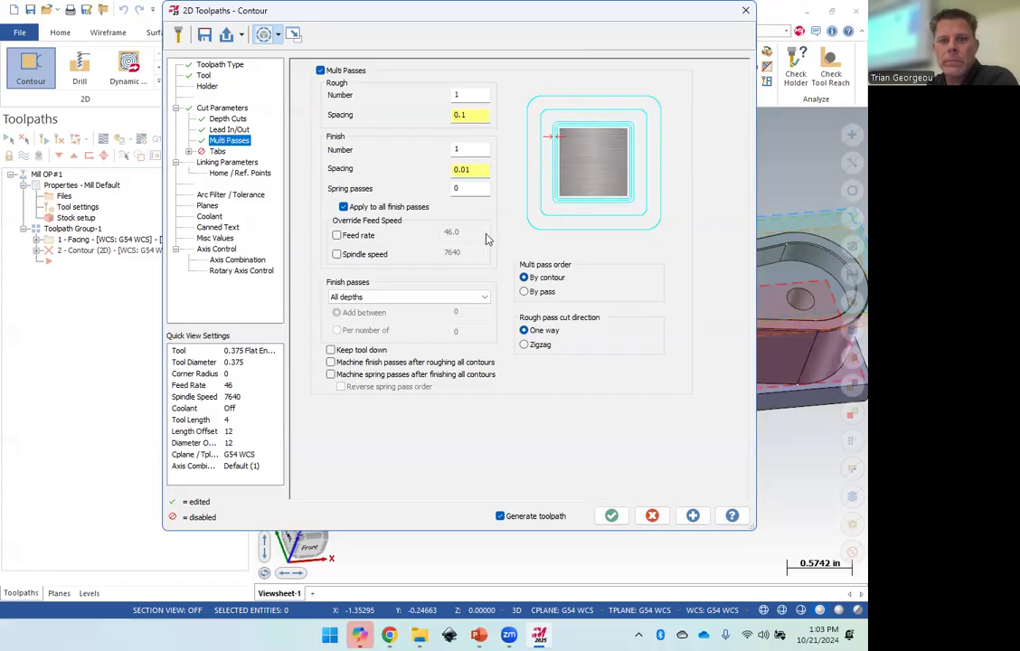
{"action": "left_click", "coordinate": [465, 297]}
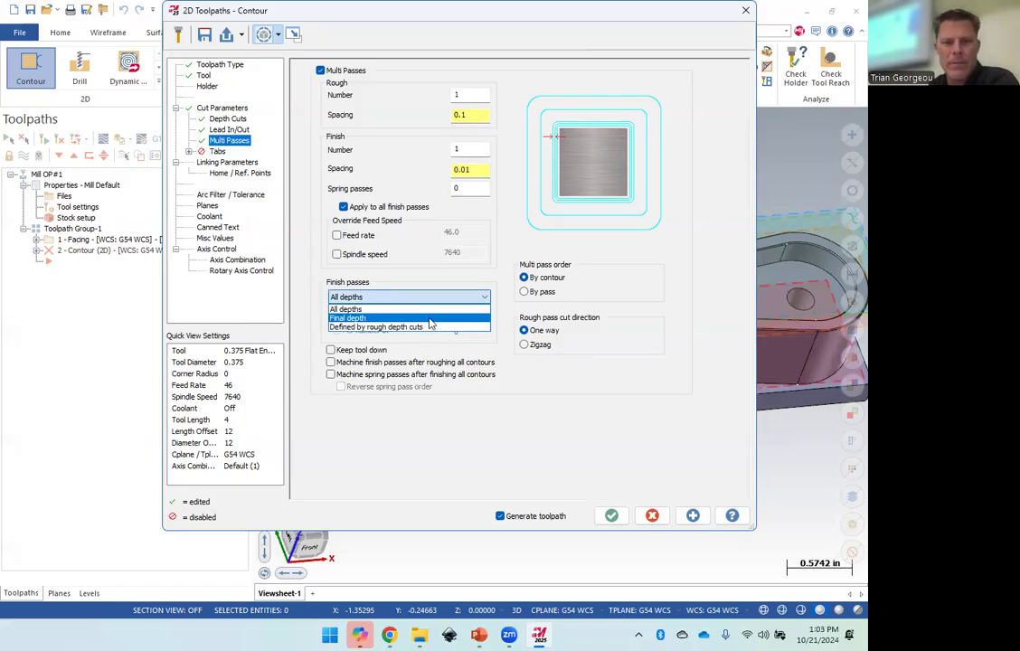
{"action": "left_click", "coordinate": [431, 319]}
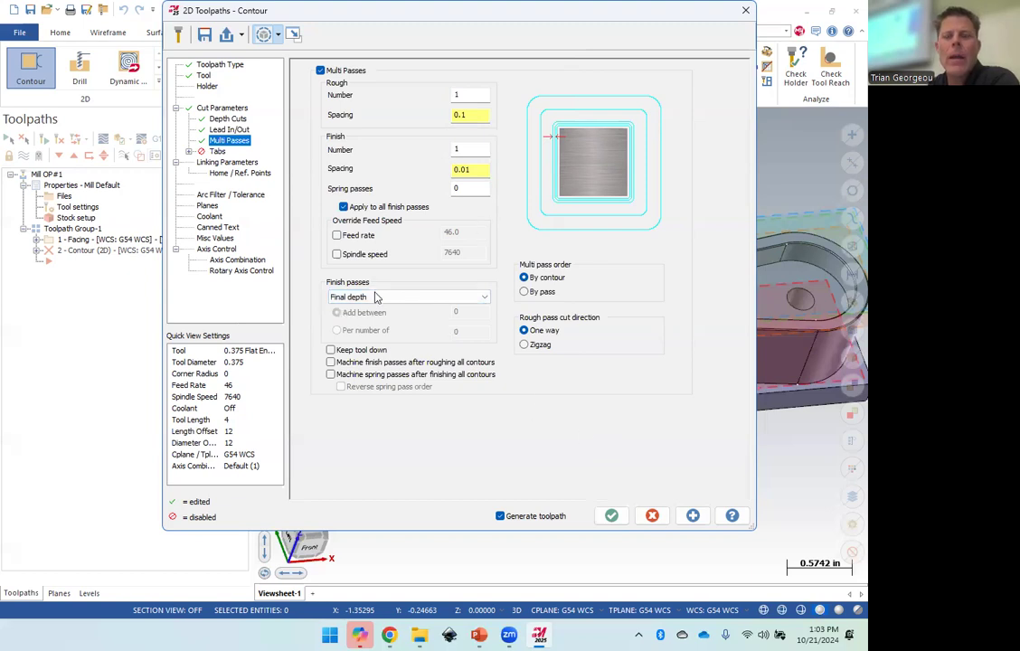
In the contour's linking parameters, make the retract, feed plane, top of stock and depth values Absolute.
{"action": "left_click", "coordinate": [234, 164]}
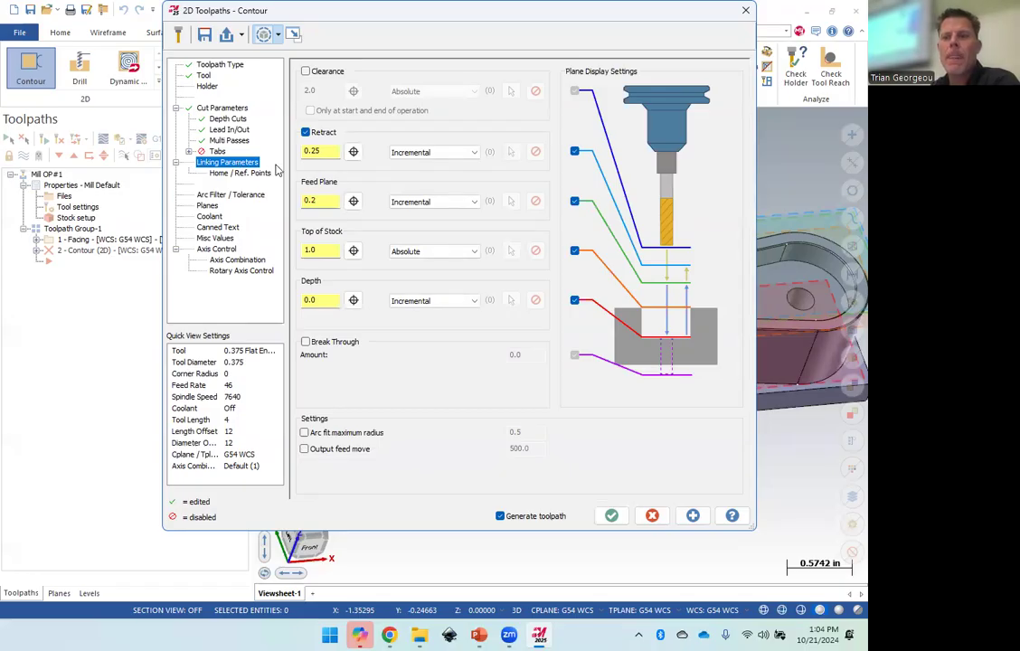
{"action": "left_click", "coordinate": [427, 152]}
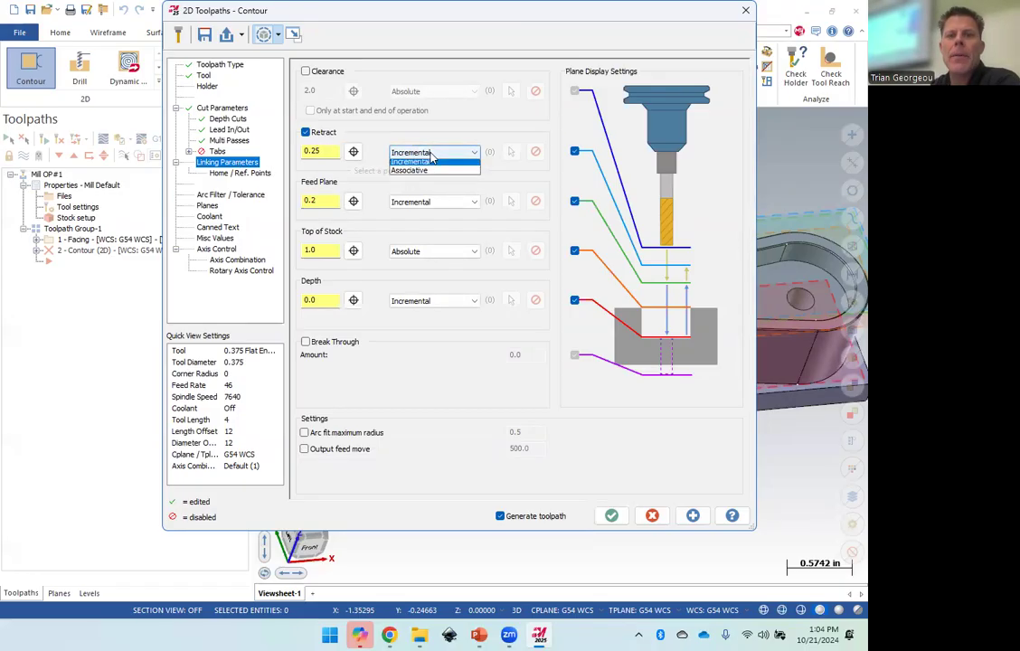
{"action": "left_click", "coordinate": [406, 165]}
{"action": "left_click", "coordinate": [434, 201]}
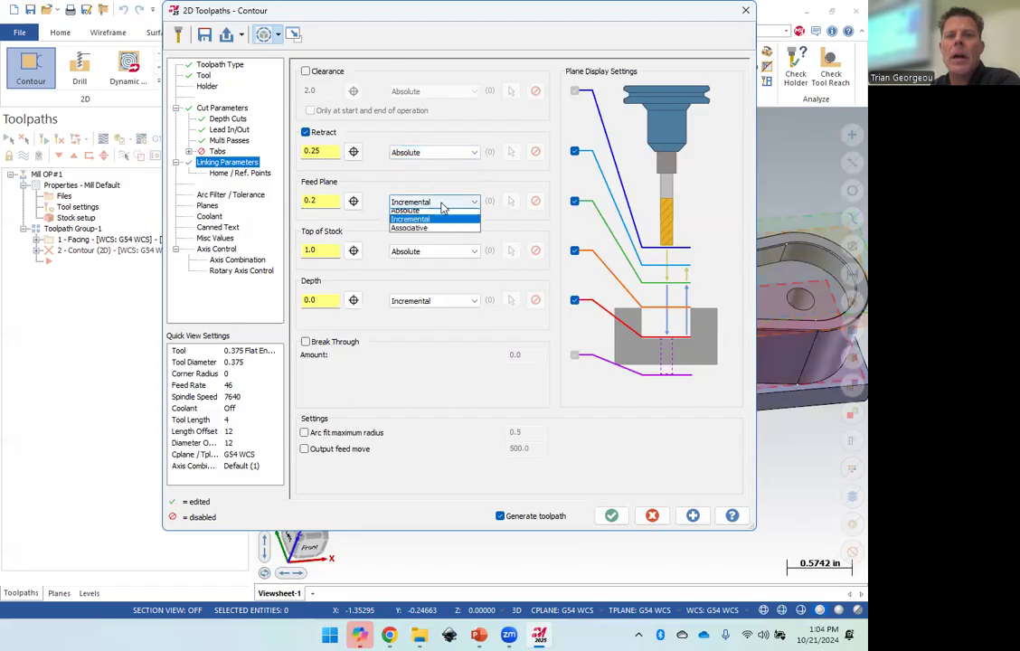
{"action": "left_click", "coordinate": [412, 215]}
{"action": "left_click", "coordinate": [431, 250]}
{"action": "left_click", "coordinate": [407, 263]}
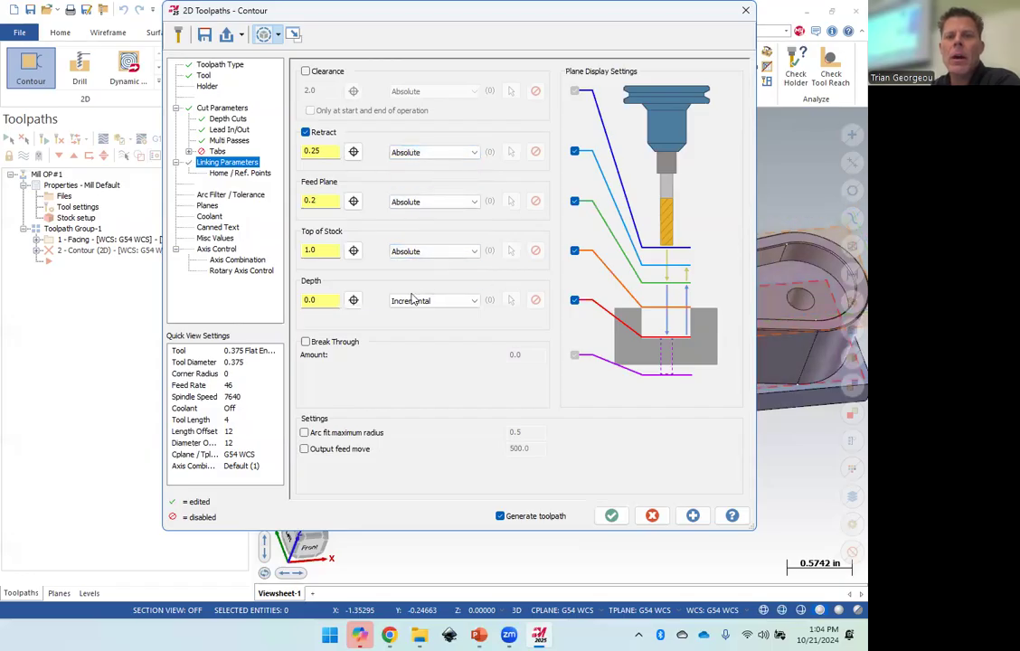
{"action": "left_click", "coordinate": [427, 300]}
{"action": "left_click", "coordinate": [415, 312]}
Set the contour's retract and feed plane heights to 1.1.
{"action": "left_click", "coordinate": [312, 151]}
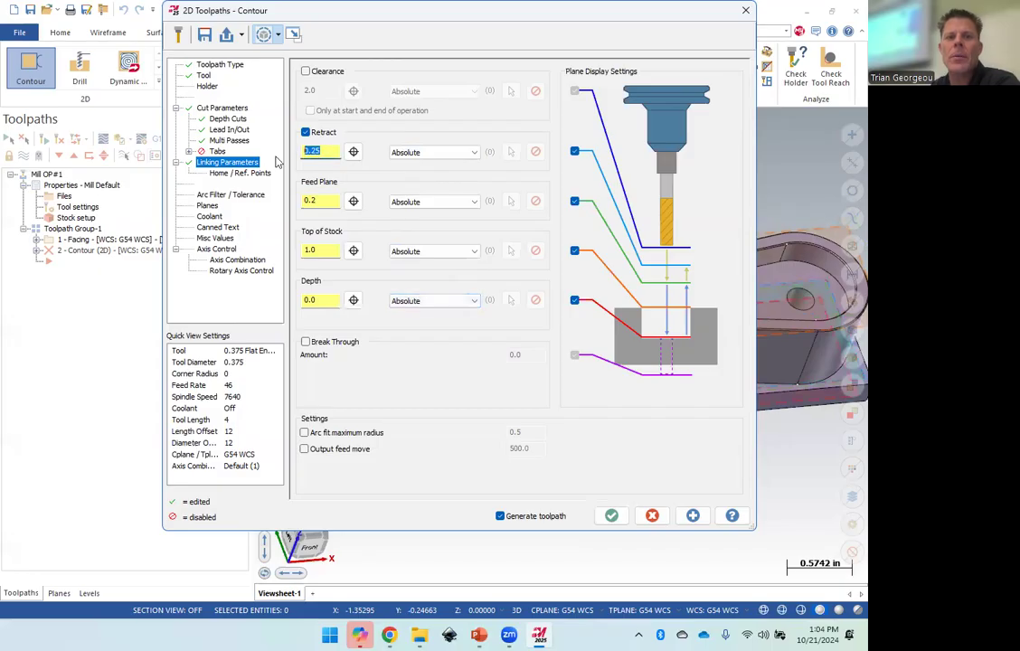
{"action": "type", "text": "1.1"}
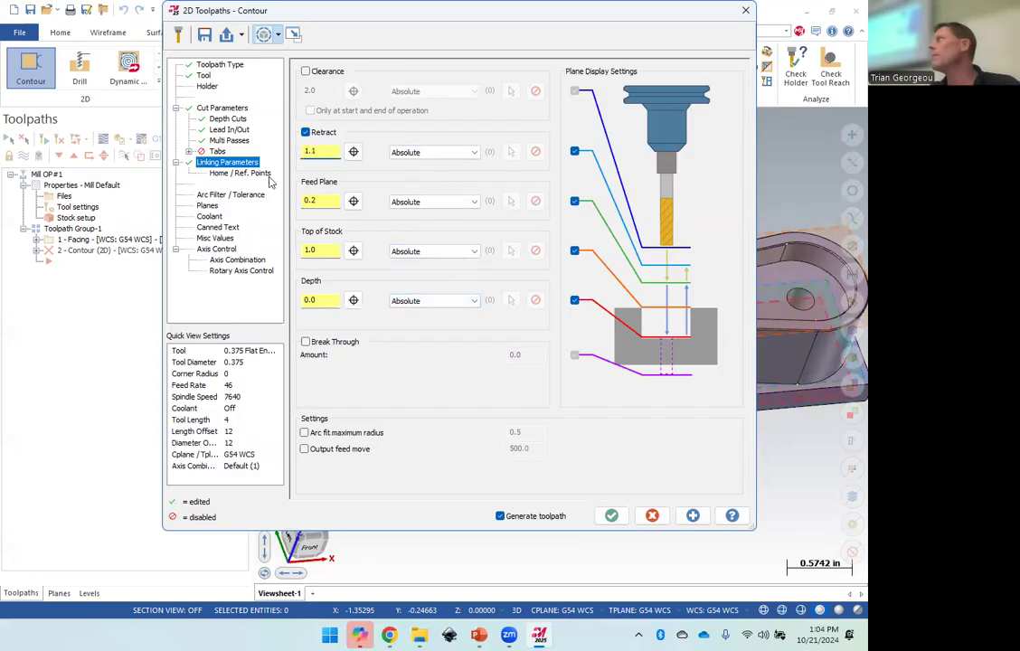
{"action": "key", "text": "Tab"}
{"action": "type", "text": "1"}
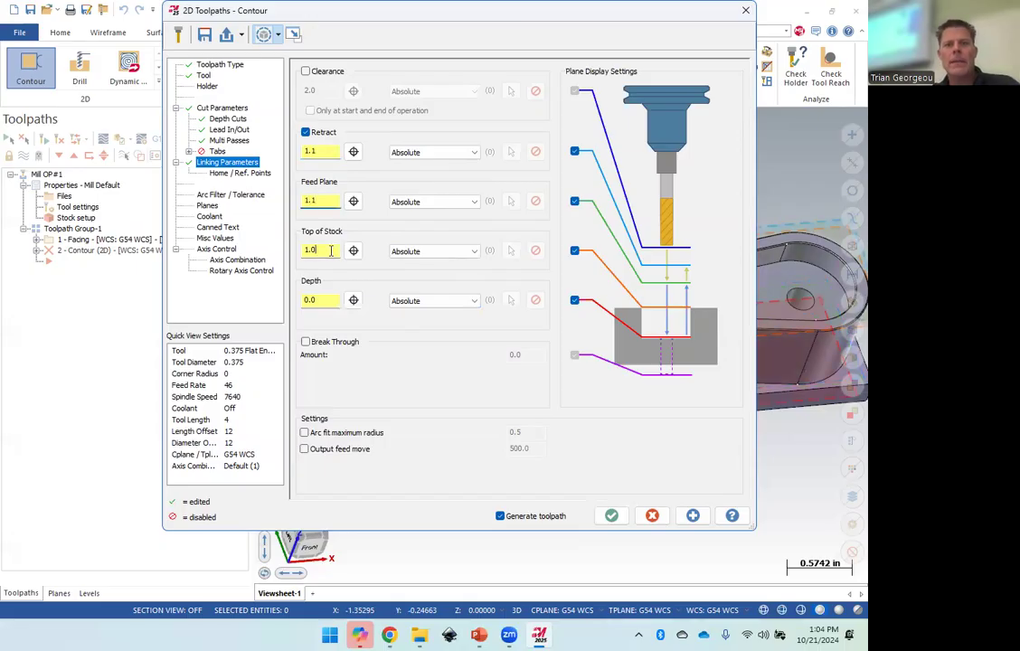
{"action": "left_click", "coordinate": [322, 250]}
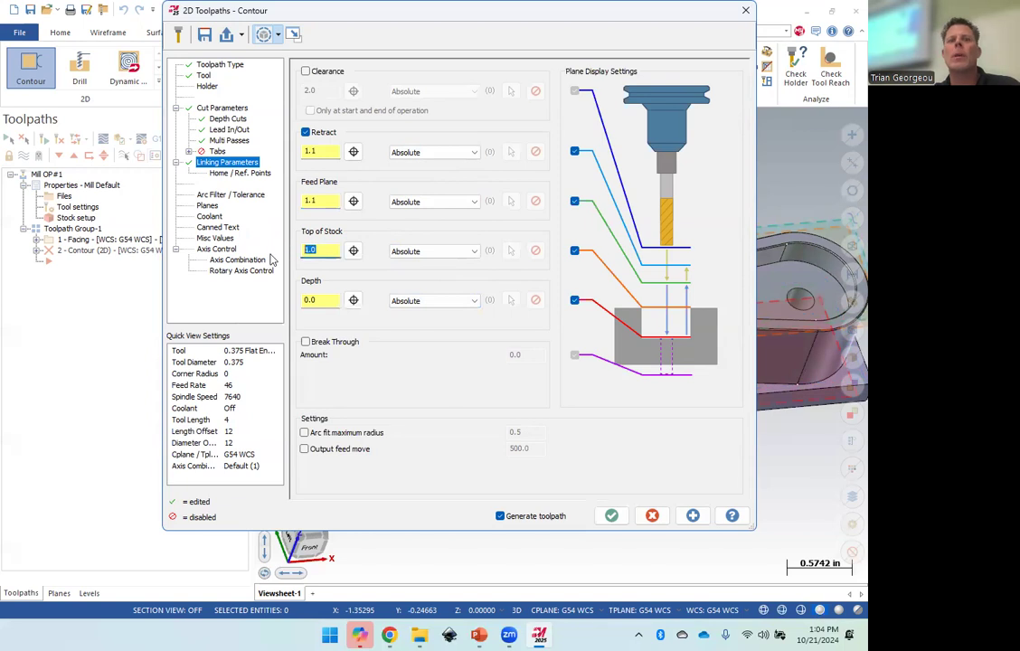
Set the contour's top of stock to 0.99 and pick its 0.24 depth from the upper surface of the base plate.
{"action": "key", "text": "Tab"}
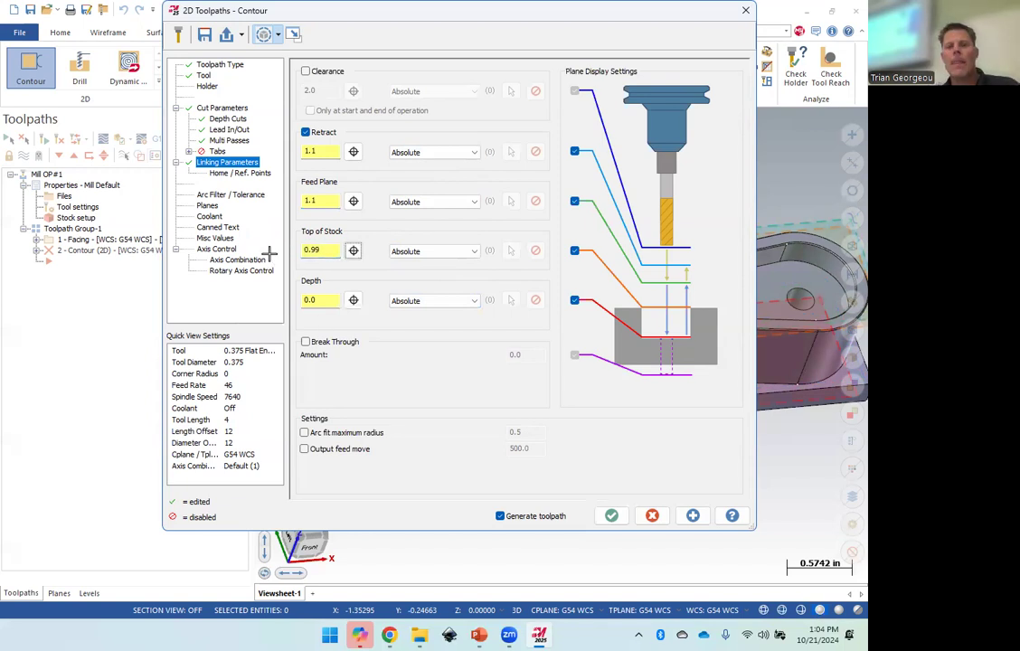
{"action": "left_click", "coordinate": [353, 302]}
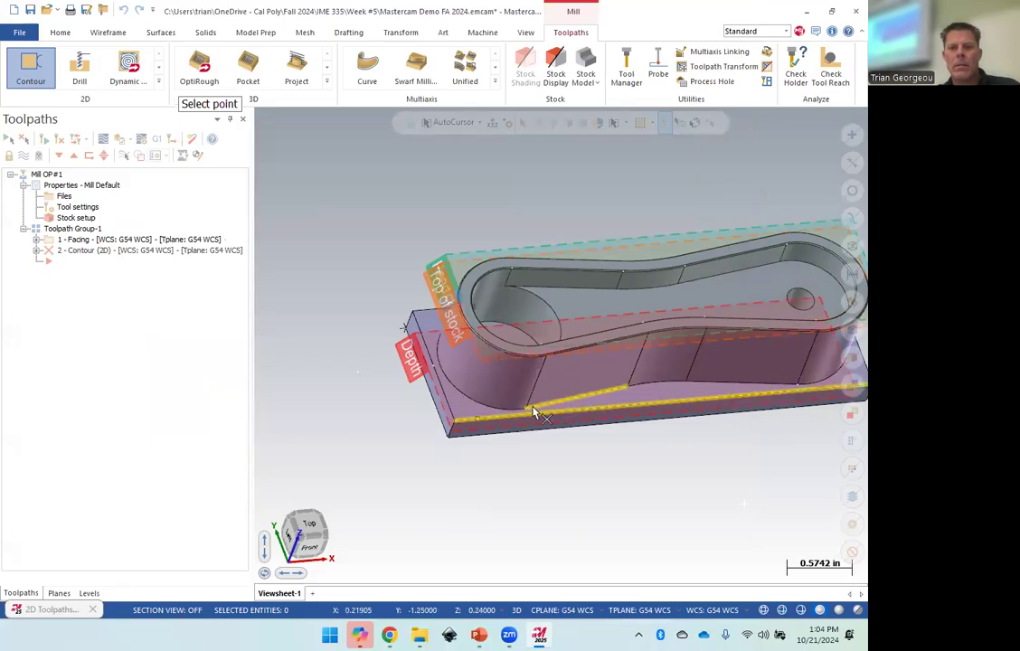
{"action": "scroll", "coordinate": [580, 403], "scroll_direction": "up", "scroll_amount": 1}
{"action": "scroll", "coordinate": [551, 400], "scroll_direction": "up", "scroll_amount": 2}
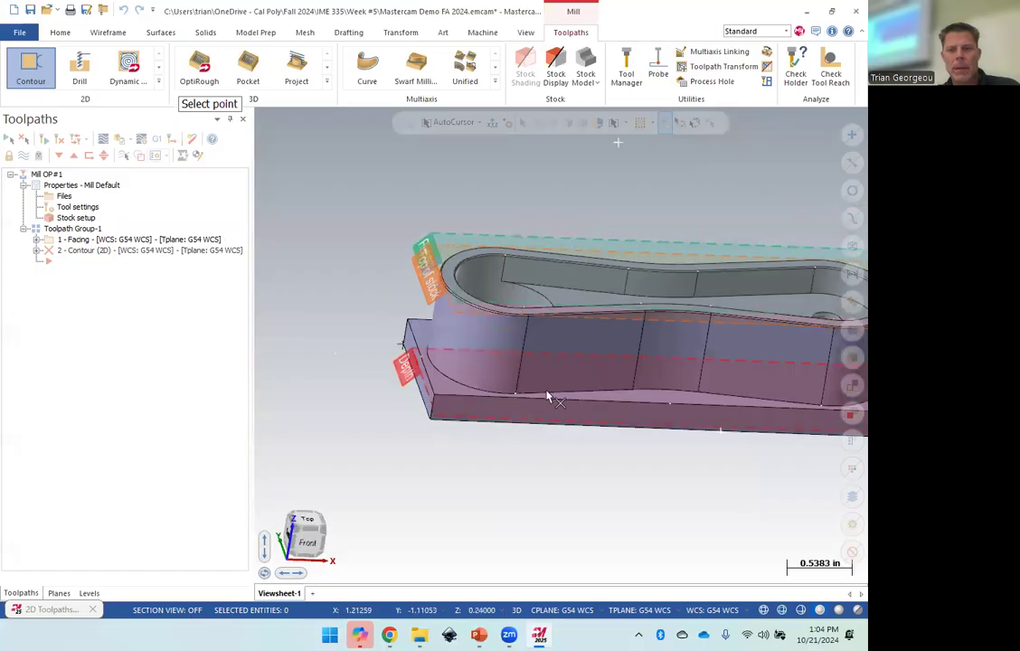
{"action": "left_click", "coordinate": [546, 399]}
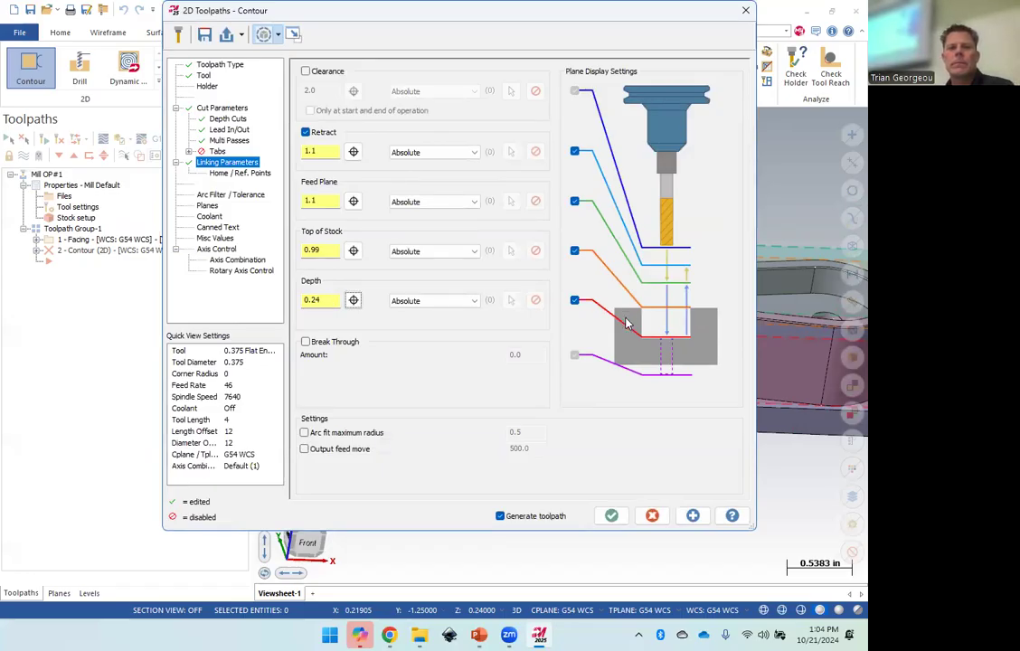
Turn flood coolant on for the contour operation and generate the toolpath.
{"action": "left_click", "coordinate": [210, 216]}
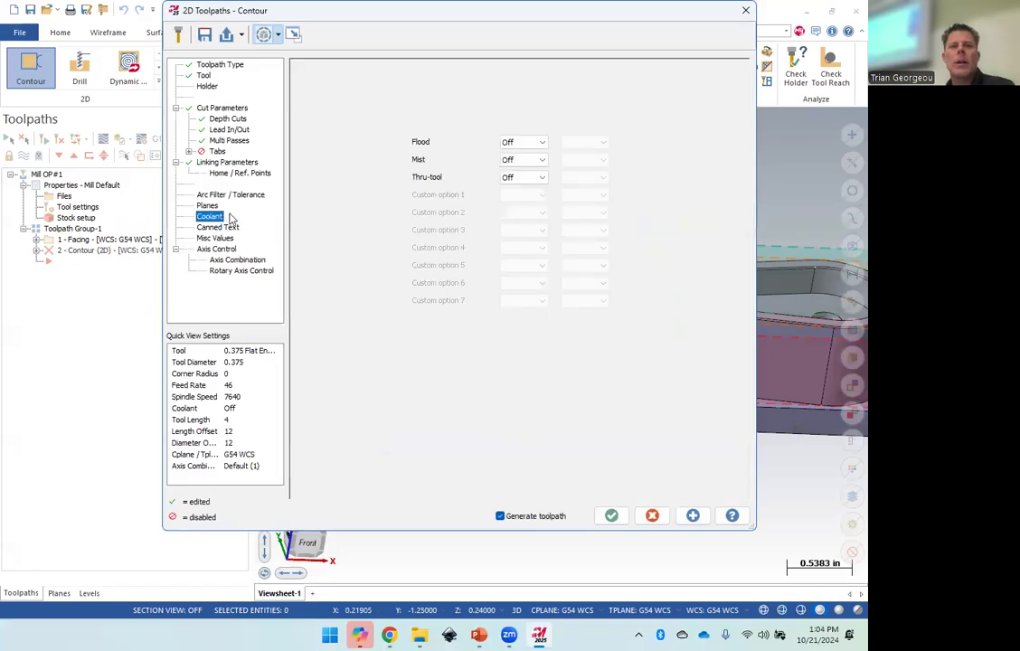
{"action": "left_click", "coordinate": [520, 142]}
{"action": "left_click", "coordinate": [517, 158]}
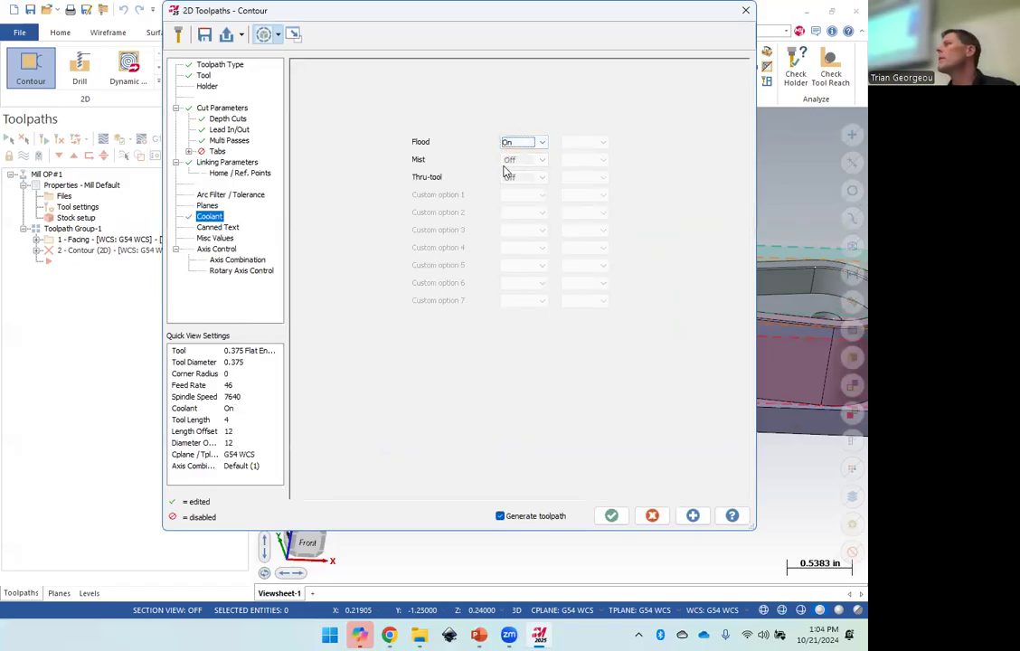
{"action": "left_click", "coordinate": [611, 516]}
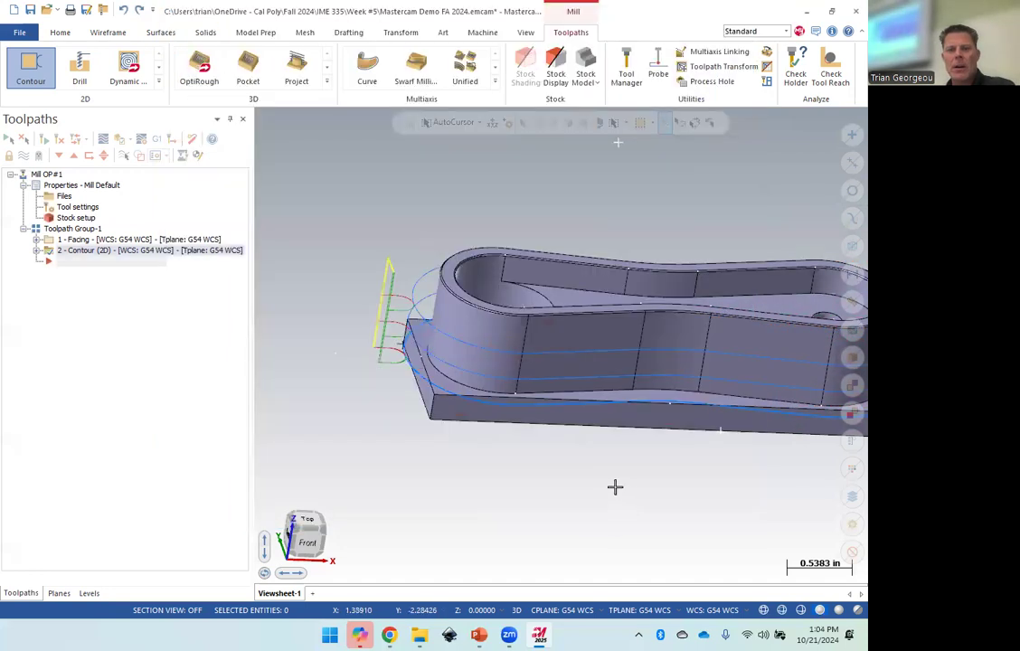
Inspect the contour toolpath around the part up close, from above and at an angle, checking its lead-ins and depth passes.
{"action": "mouse_move", "coordinate": [483, 357]}
{"action": "middle_mouse_down"}
{"action": "mouse_move", "coordinate": [492, 333]}
{"action": "mouse_move", "coordinate": [476, 413]}
{"action": "mouse_move", "coordinate": [428, 342]}
{"action": "mouse_move", "coordinate": [374, 396]}
{"action": "mouse_move", "coordinate": [378, 296]}
{"action": "mouse_move", "coordinate": [357, 365]}
{"action": "middle_mouse_up"}
{"action": "scroll", "coordinate": [433, 338], "scroll_direction": "down", "scroll_amount": 1}
{"action": "scroll", "coordinate": [432, 340], "scroll_direction": "up", "scroll_amount": 4}
{"action": "scroll", "coordinate": [426, 351], "scroll_direction": "up", "scroll_amount": 3}
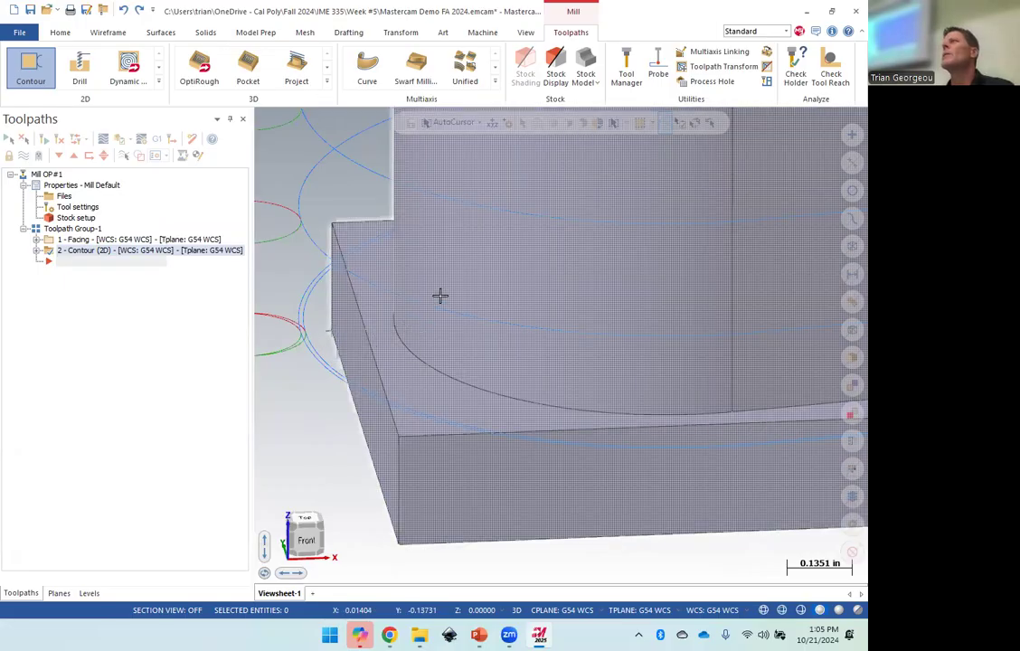
{"action": "scroll", "coordinate": [492, 230], "scroll_direction": "down", "scroll_amount": 5}
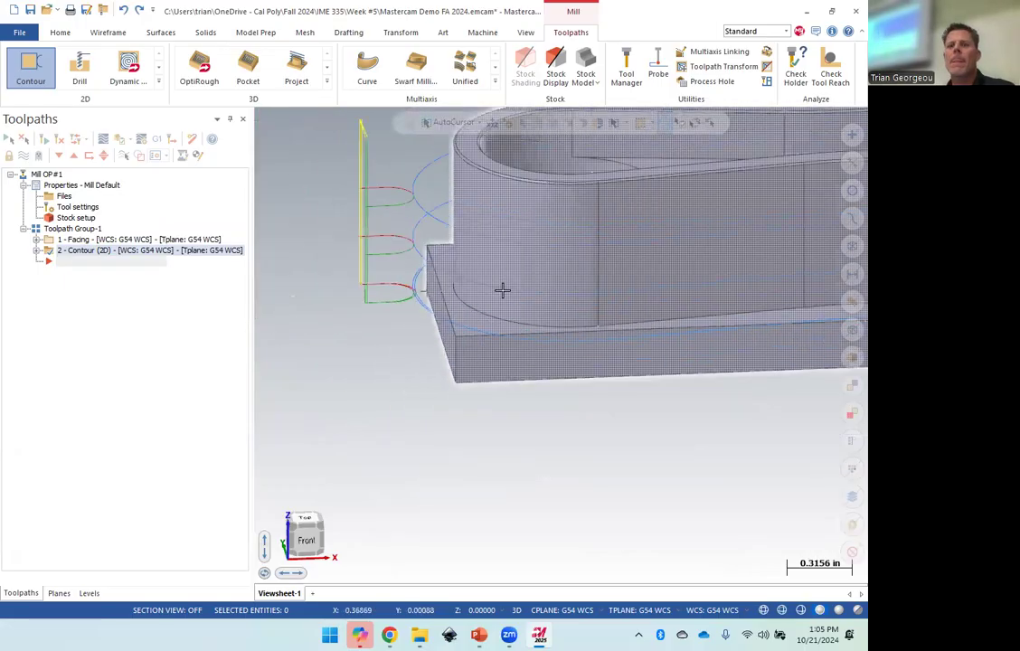
{"action": "scroll", "coordinate": [502, 289], "scroll_direction": "down", "scroll_amount": 5}
{"action": "key", "text": "alt+1"}
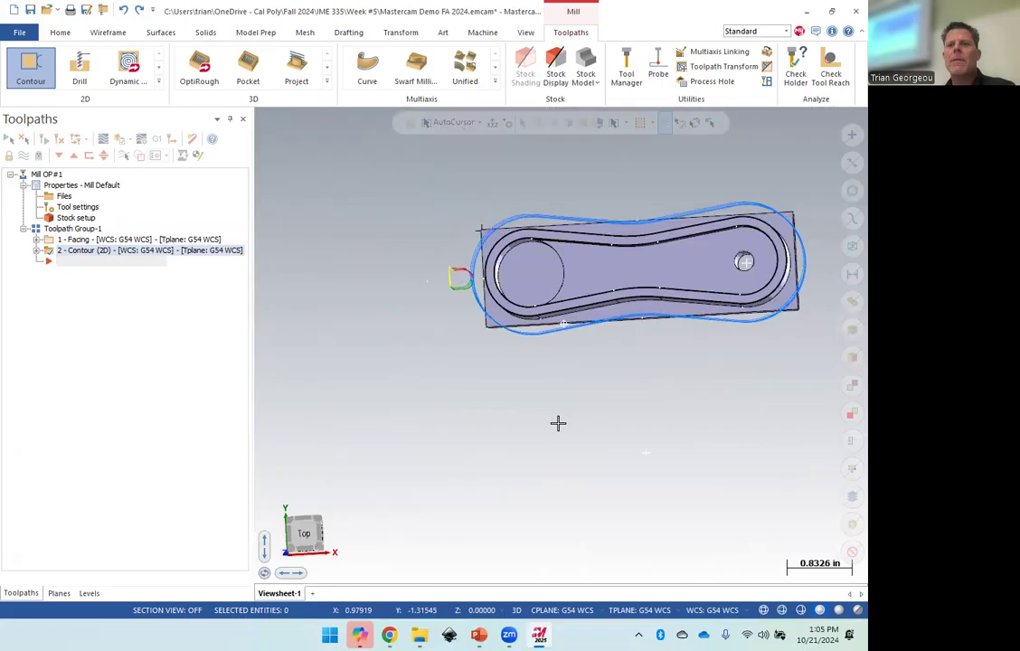
{"action": "middle_click_drag", "start_coordinate": [563, 417], "coordinate": [679, 398]}
{"action": "scroll", "coordinate": [726, 272], "scroll_direction": "down", "scroll_amount": 1}
{"action": "scroll", "coordinate": [719, 280], "scroll_direction": "up", "scroll_amount": 4}
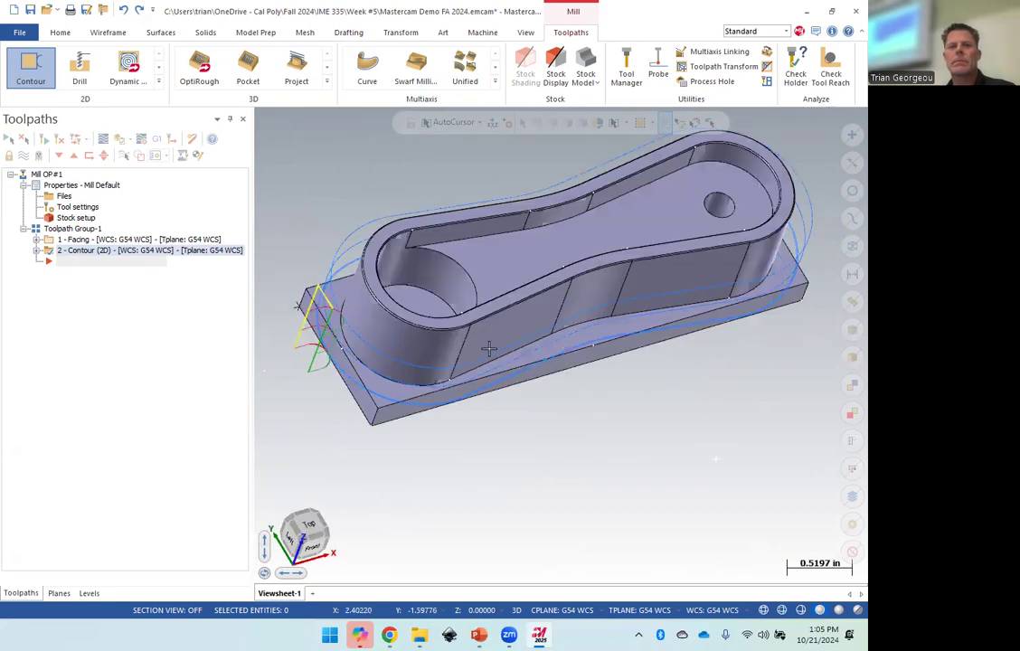
Review the contour operation's depth cut and multi-pass parameters, accept them and view the toolpath again.
{"action": "left_click", "coordinate": [36, 252]}
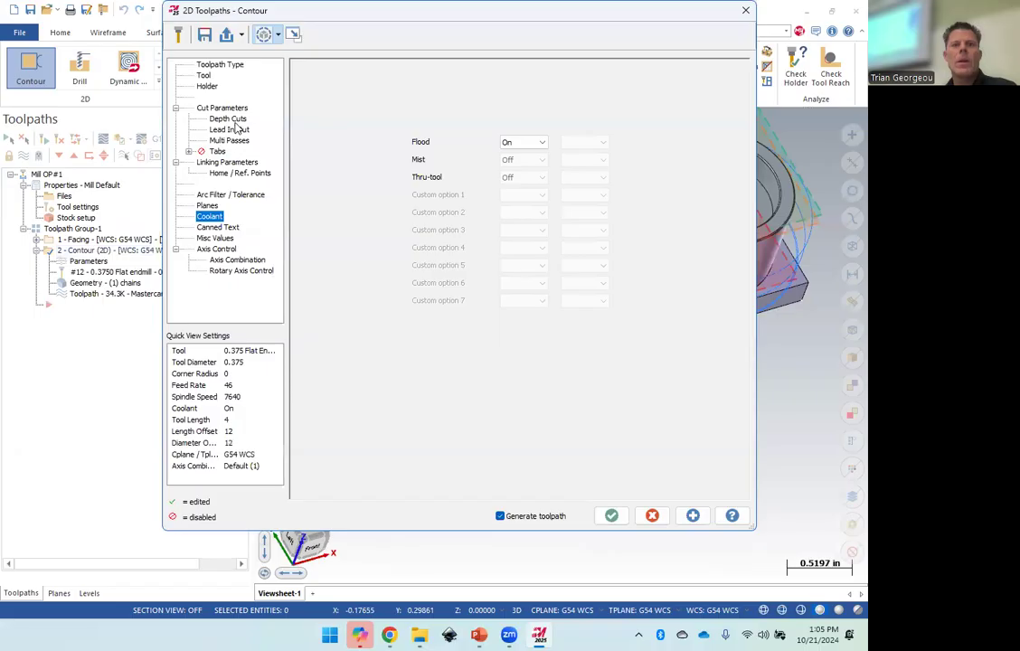
{"action": "left_click", "coordinate": [230, 118]}
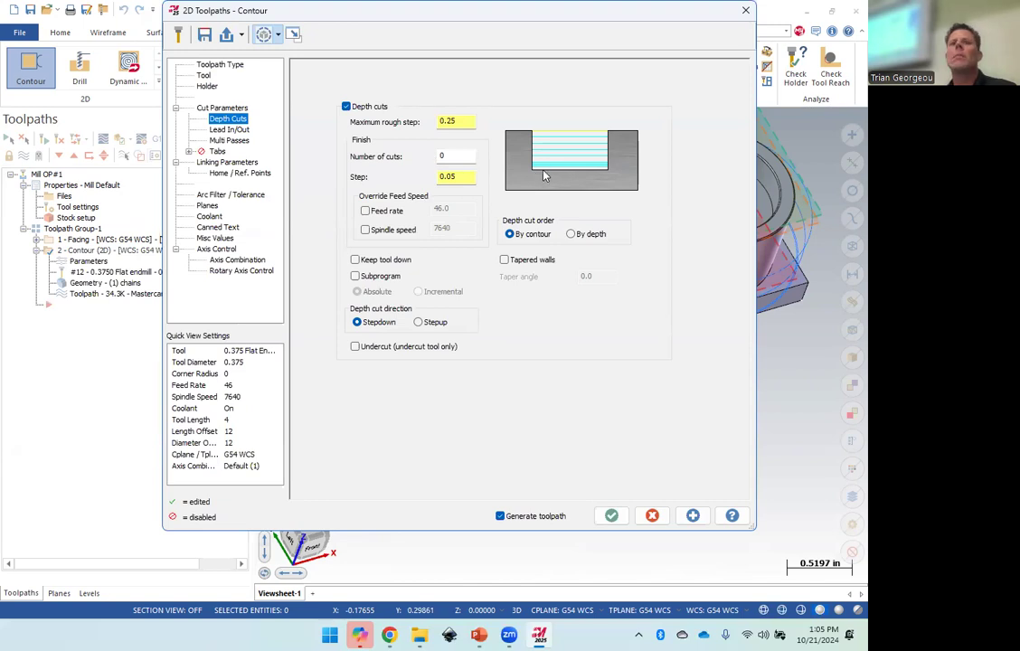
{"action": "left_click", "coordinate": [230, 141]}
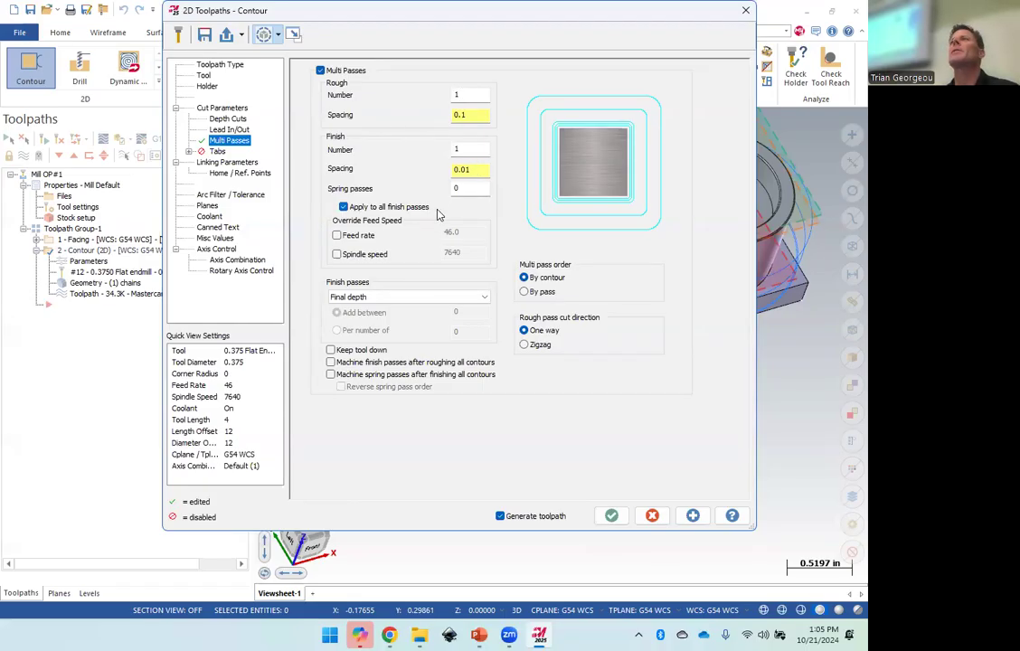
{"action": "left_click", "coordinate": [611, 515]}
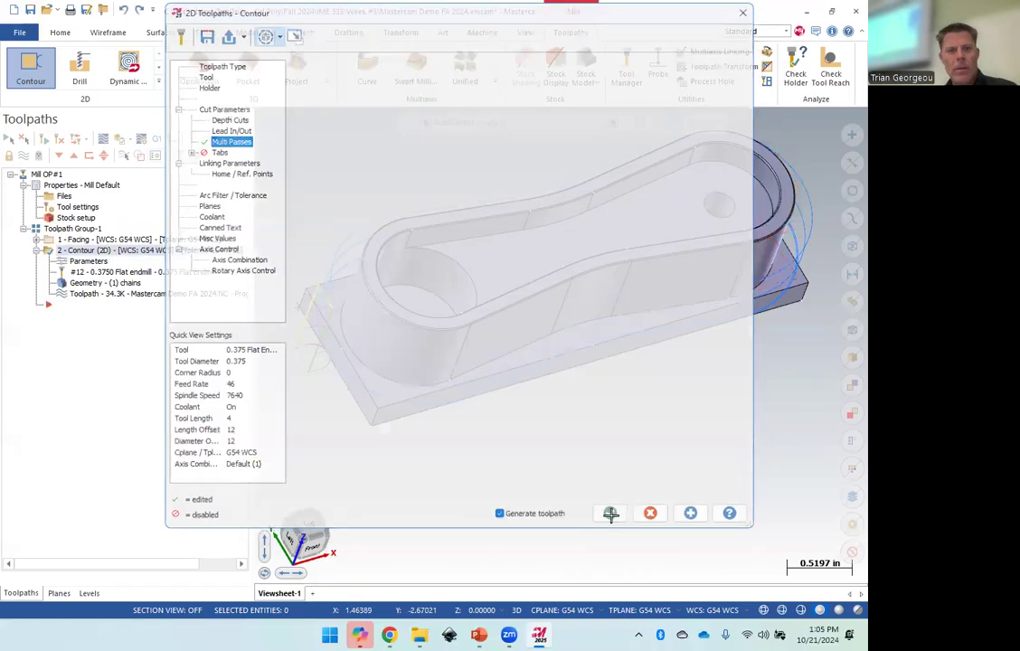
{"action": "left_click", "coordinate": [37, 250]}
{"action": "middle_click_drag", "start_coordinate": [715, 460], "coordinate": [756, 380]}
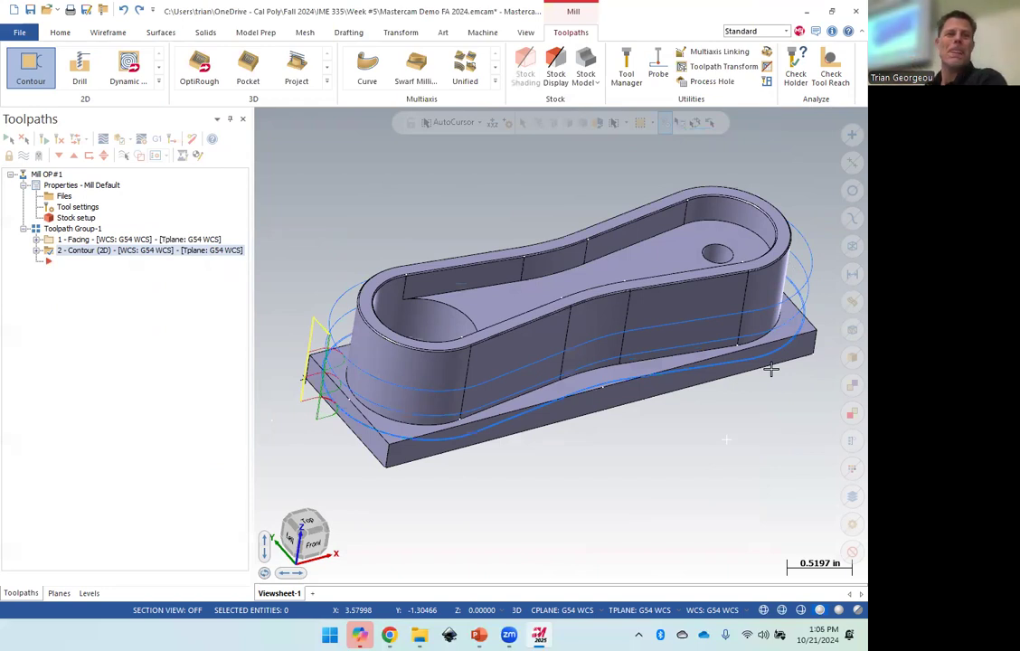
Start a 2D Pocket toolpath and select the straight upper edge of the pocket's inner wall as the chain's first edge.
{"action": "left_click", "coordinate": [158, 81]}
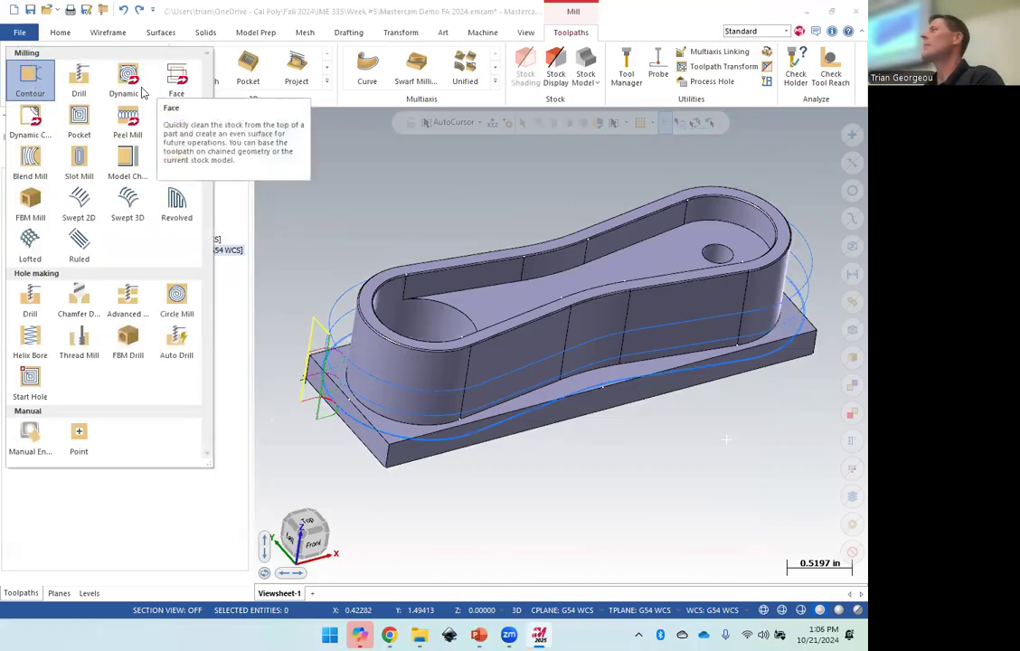
{"action": "left_click", "coordinate": [80, 124]}
{"action": "scroll", "coordinate": [469, 323], "scroll_direction": "up", "scroll_amount": 5}
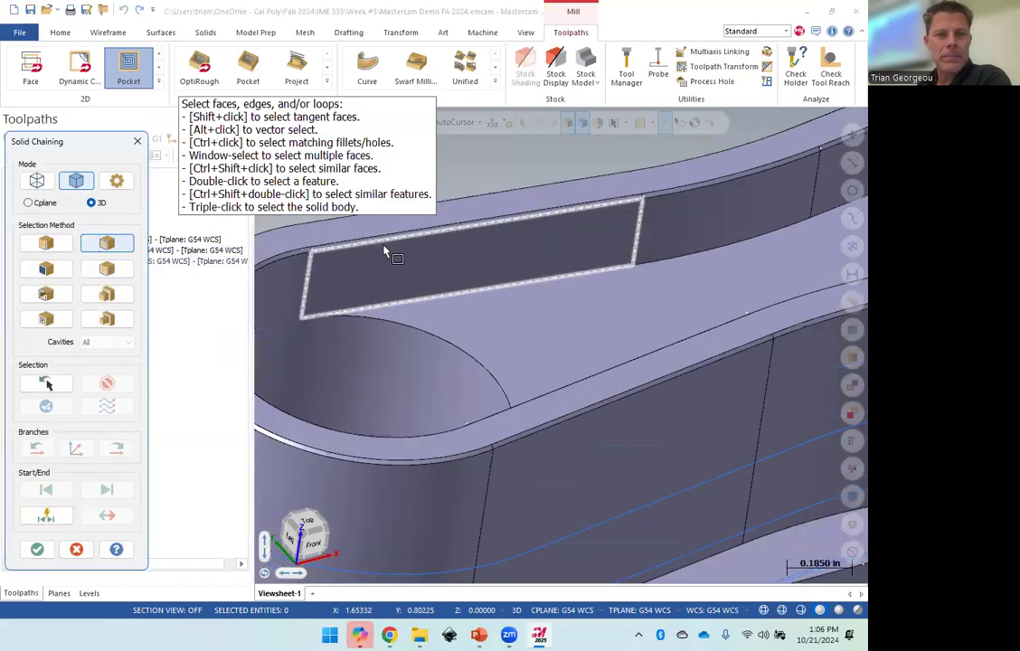
{"action": "left_click", "coordinate": [101, 269]}
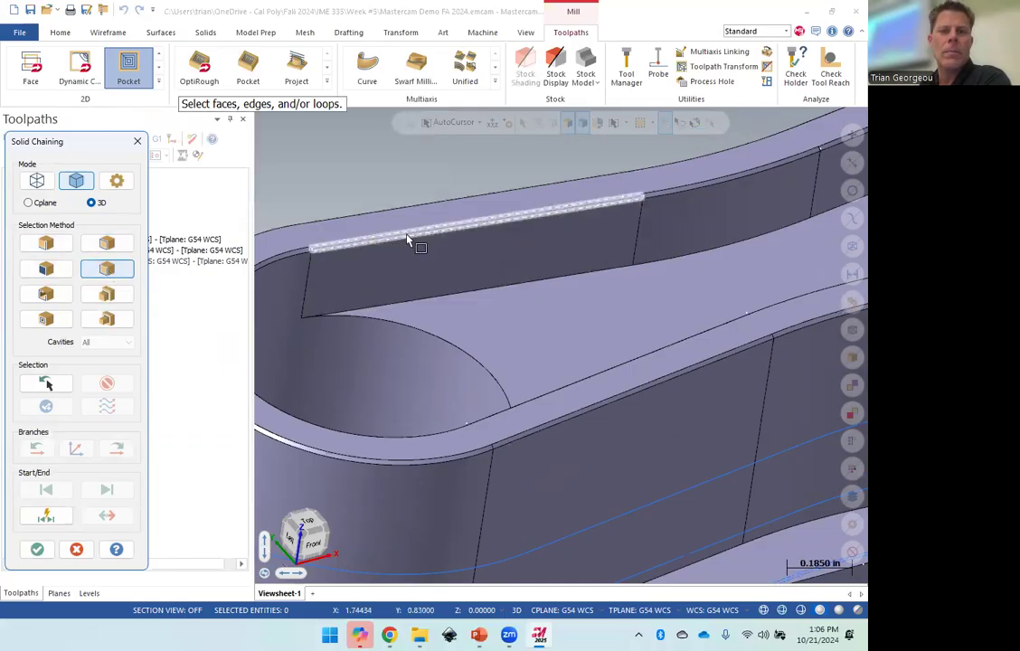
{"action": "left_click", "coordinate": [46, 243]}
{"action": "left_click", "coordinate": [395, 250]}
{"action": "scroll", "coordinate": [476, 308], "scroll_direction": "down", "scroll_amount": 5}
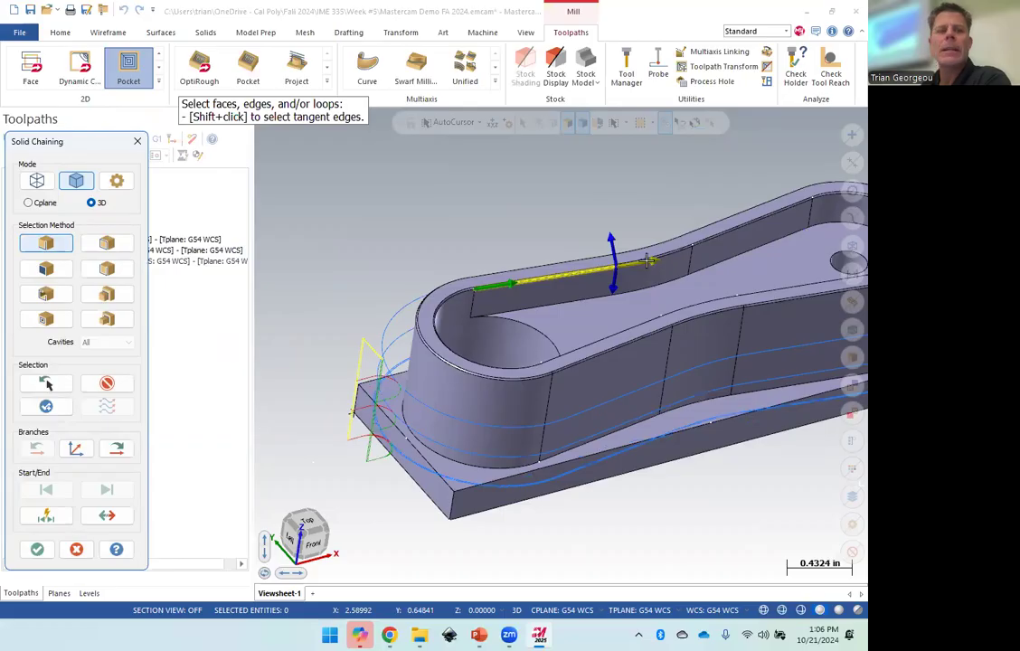
Extend the edge chain around the pocket's entire upper inner rim and accept it as the pocket geometry.
{"action": "left_click", "coordinate": [118, 452]}
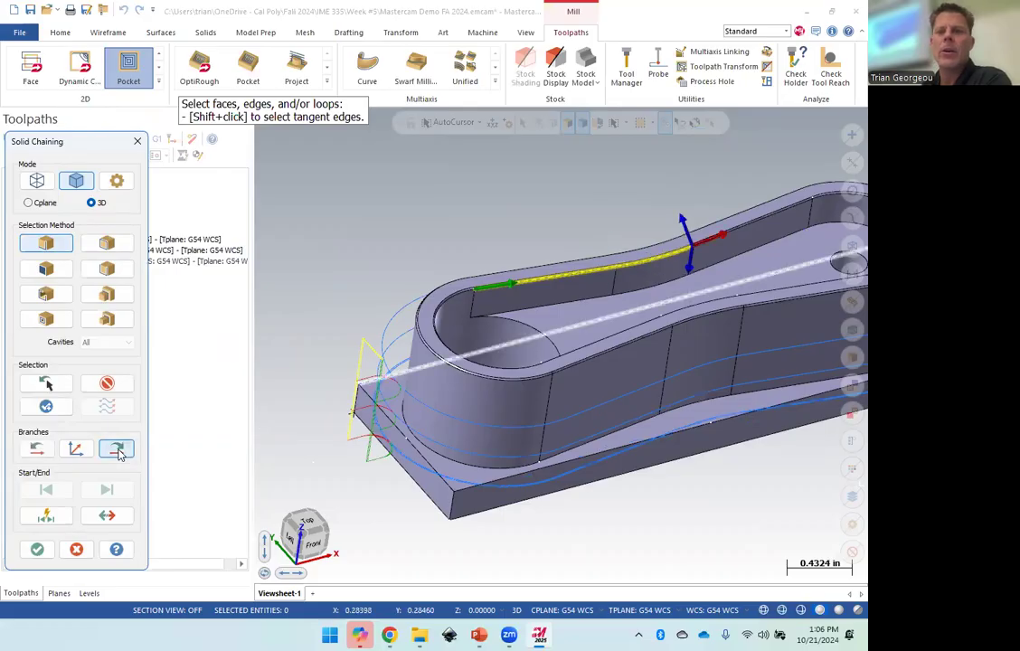
{"action": "left_click", "coordinate": [121, 453]}
{"action": "left_click", "coordinate": [120, 453]}
{"action": "left_click", "coordinate": [121, 453]}
{"action": "left_click", "coordinate": [121, 453]}
{"action": "left_click", "coordinate": [121, 453]}
{"action": "left_click", "coordinate": [121, 453]}
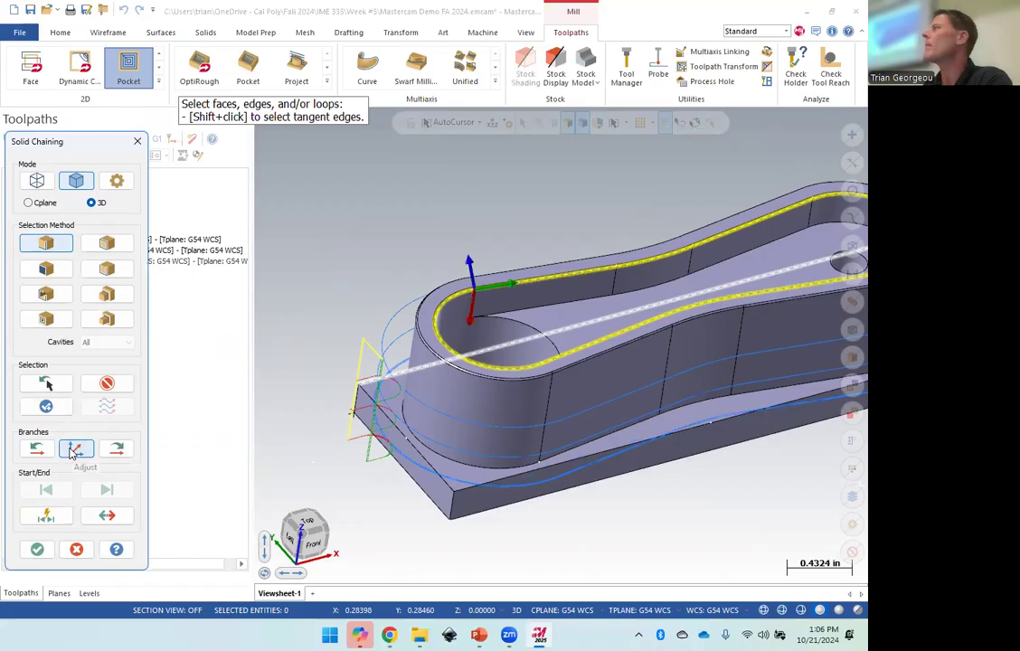
{"action": "left_click", "coordinate": [37, 549]}
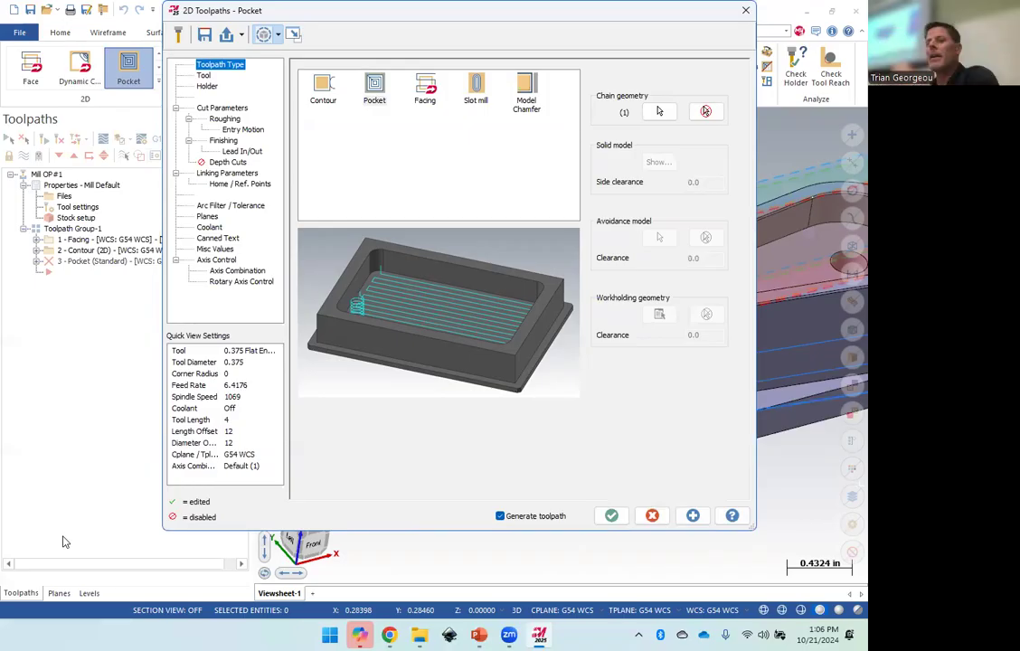
Check the pocket's chain geometry and direction in the chain manager.
{"action": "left_click", "coordinate": [659, 111]}
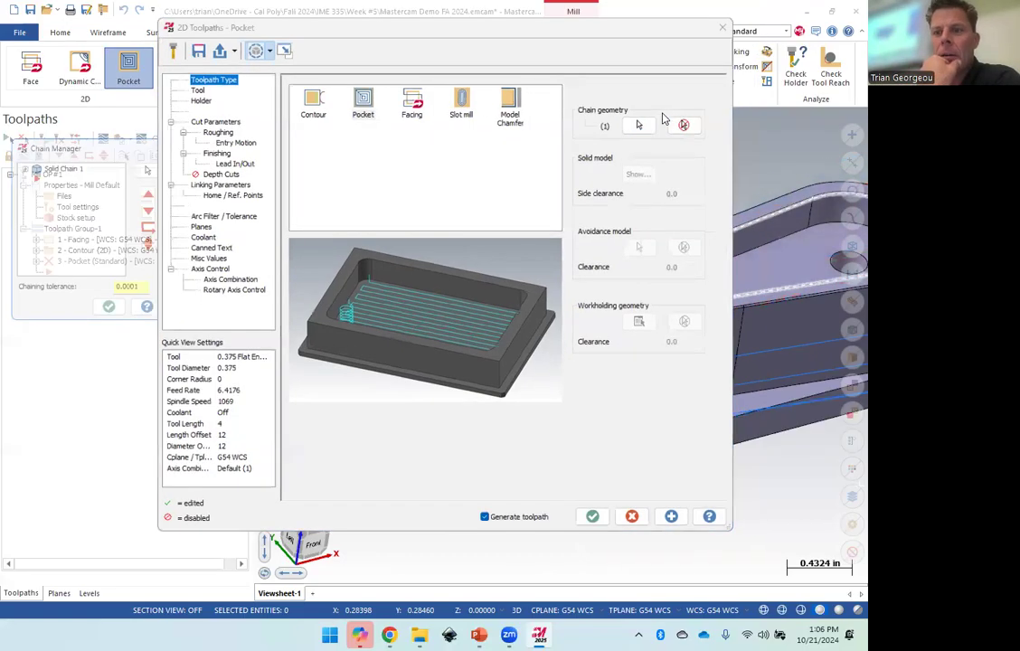
{"action": "scroll", "coordinate": [588, 339], "scroll_direction": "down", "scroll_amount": 2}
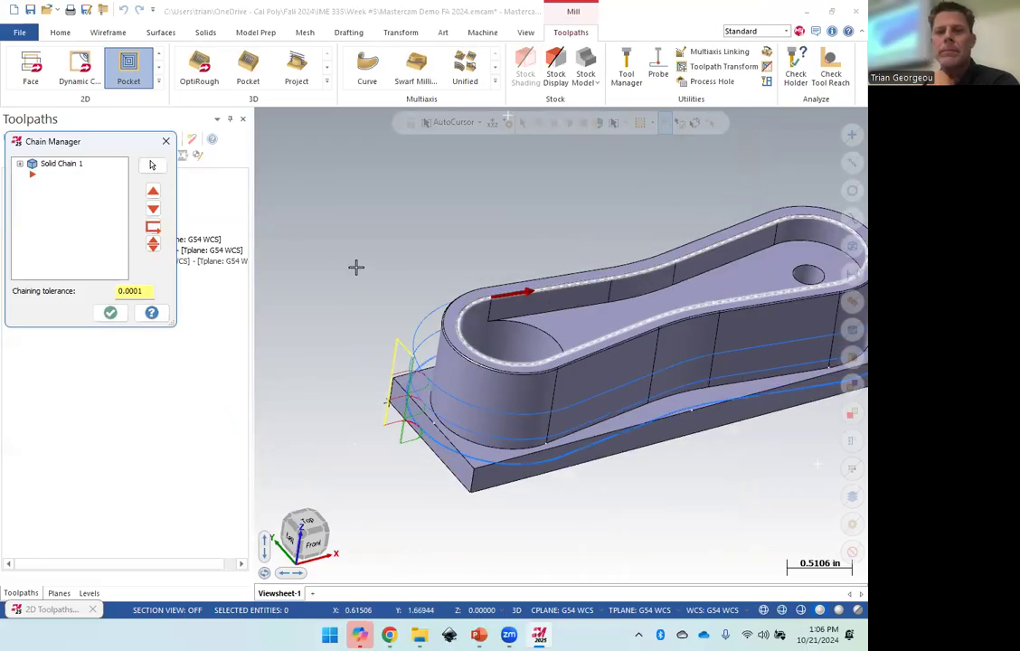
{"action": "left_click", "coordinate": [110, 312]}
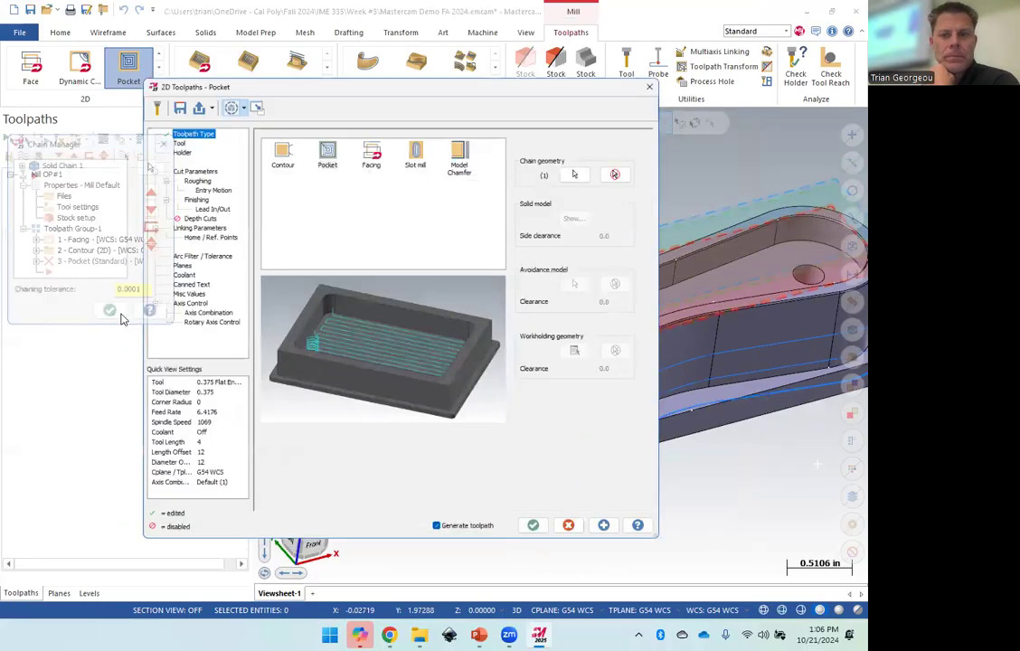
Assign the 0.375 flat endmill to the pocket operation, enable rapid retract and view the tool holder settings.
{"action": "left_click", "coordinate": [204, 75]}
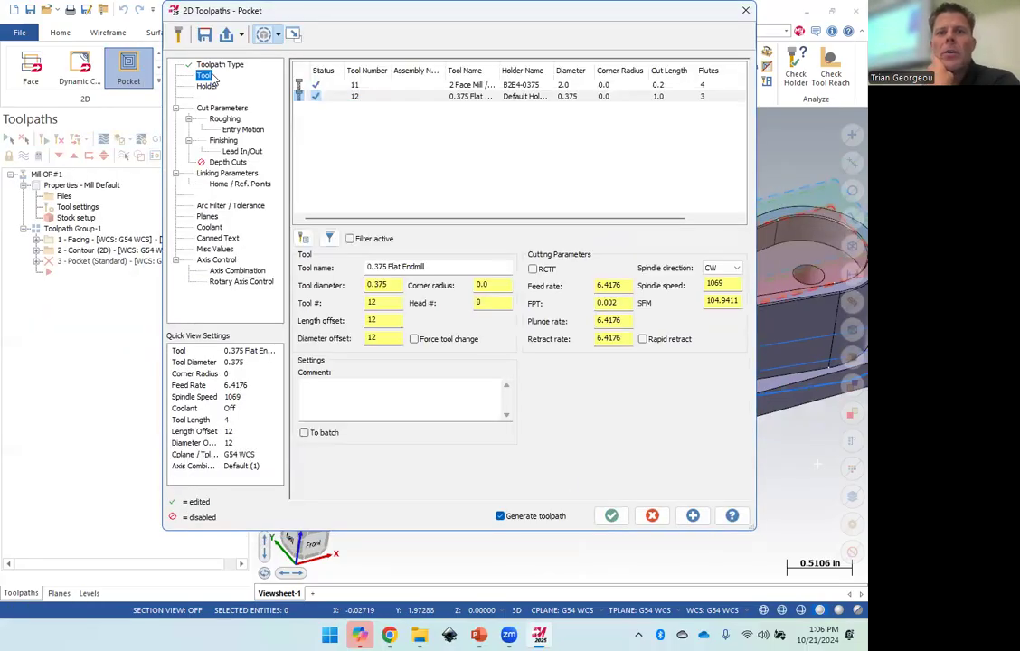
{"action": "left_click", "coordinate": [411, 97]}
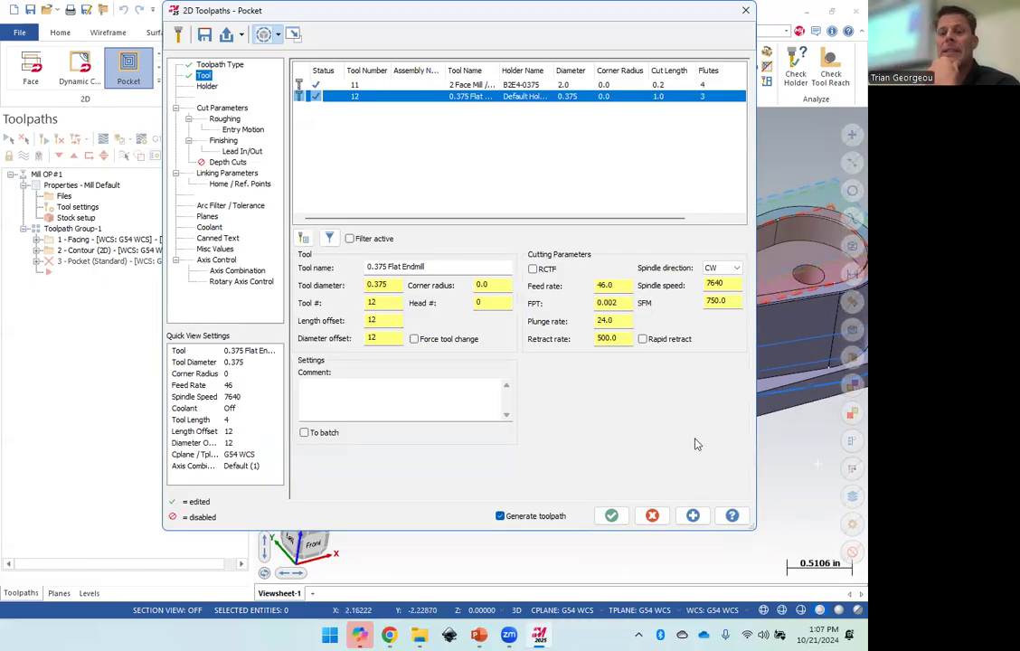
{"action": "left_click", "coordinate": [650, 339]}
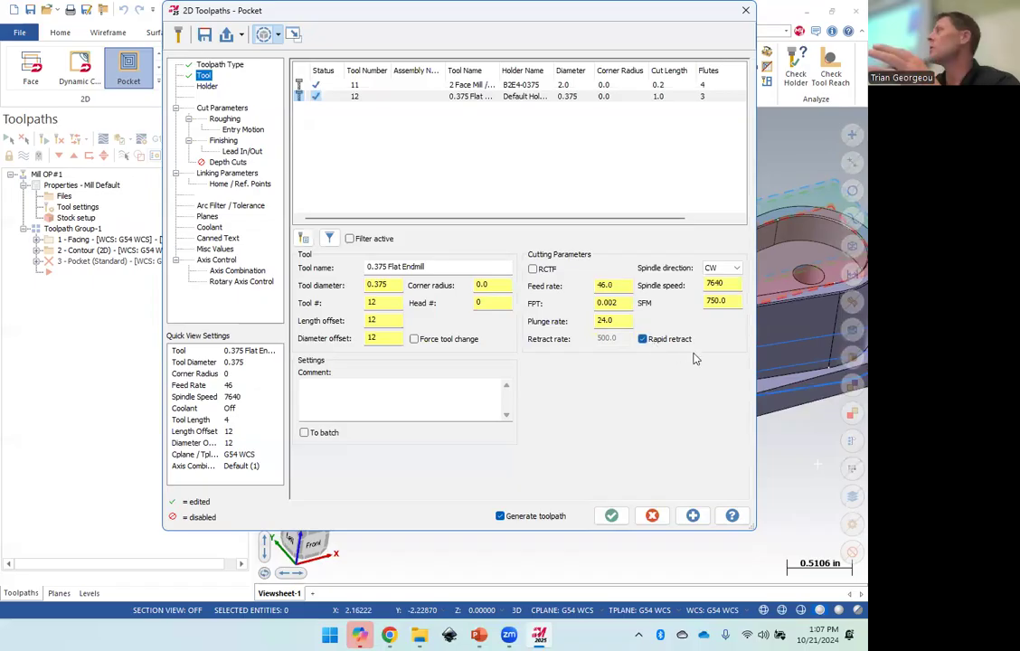
{"action": "left_click", "coordinate": [207, 86]}
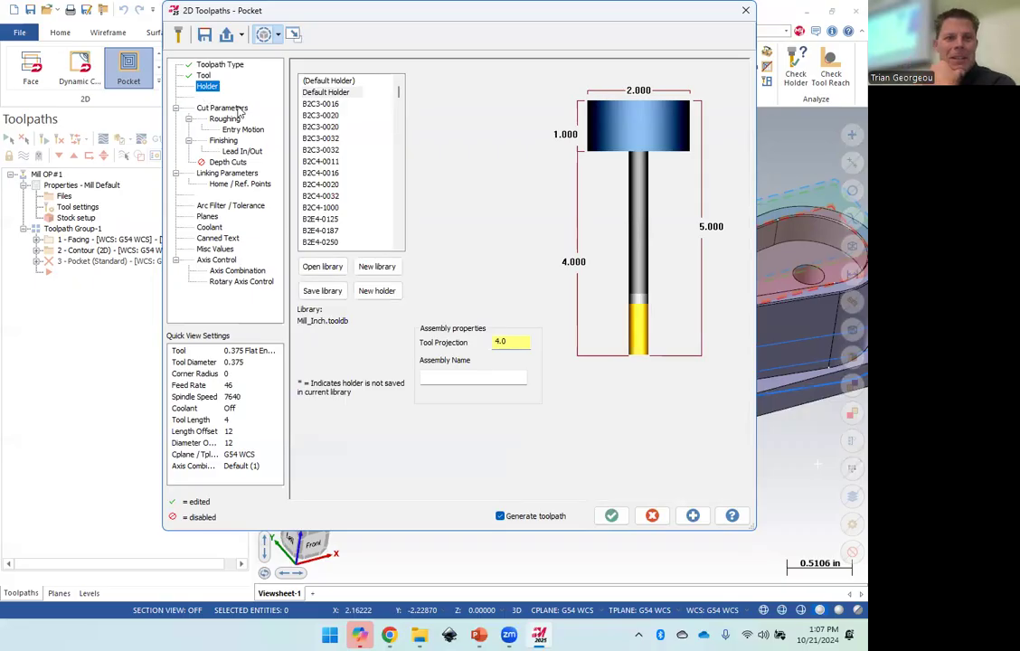
Set the pocket's stock to leave on walls and floors to 0 and roll the cutter around all corners.
{"action": "left_click", "coordinate": [222, 108]}
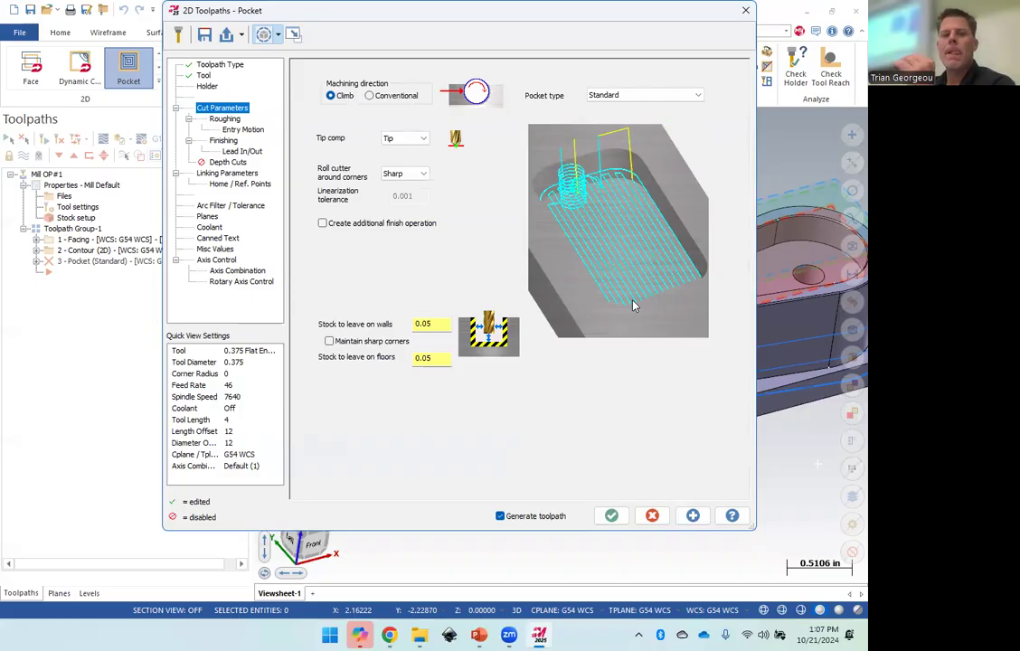
{"action": "left_click_drag", "start_coordinate": [443, 323], "coordinate": [369, 326]}
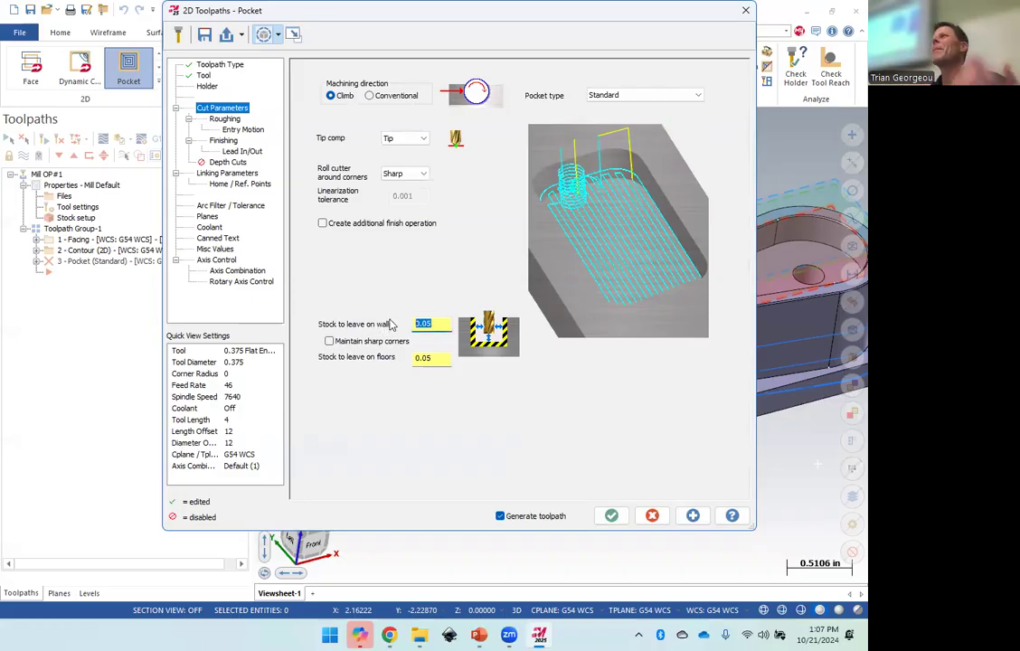
{"action": "type", "text": "0.0"}
{"action": "key", "text": "Tab"}
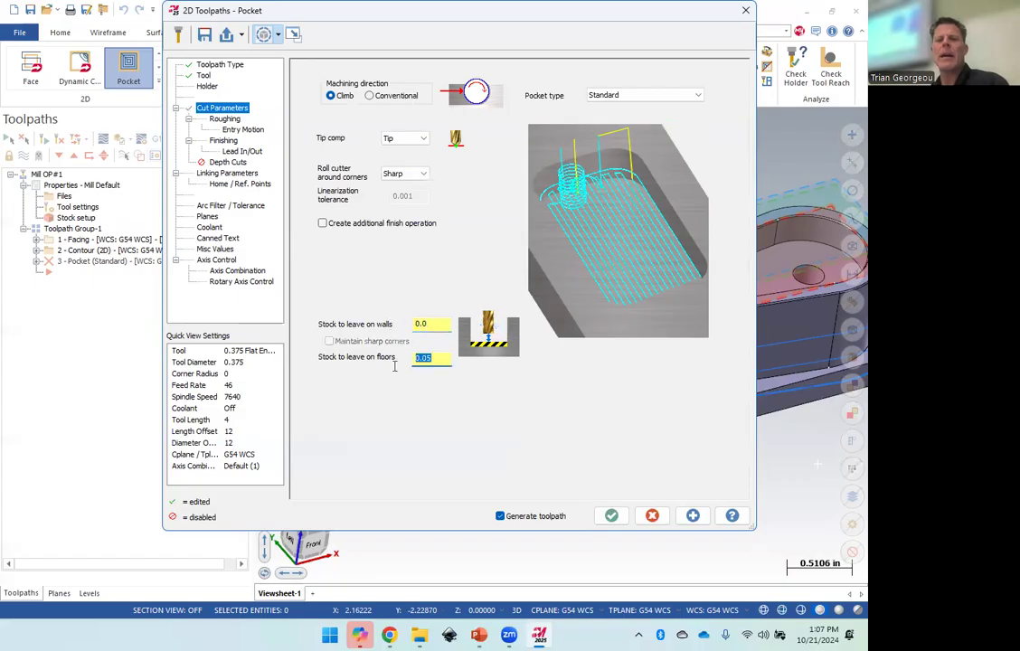
{"action": "type", "text": "0"}
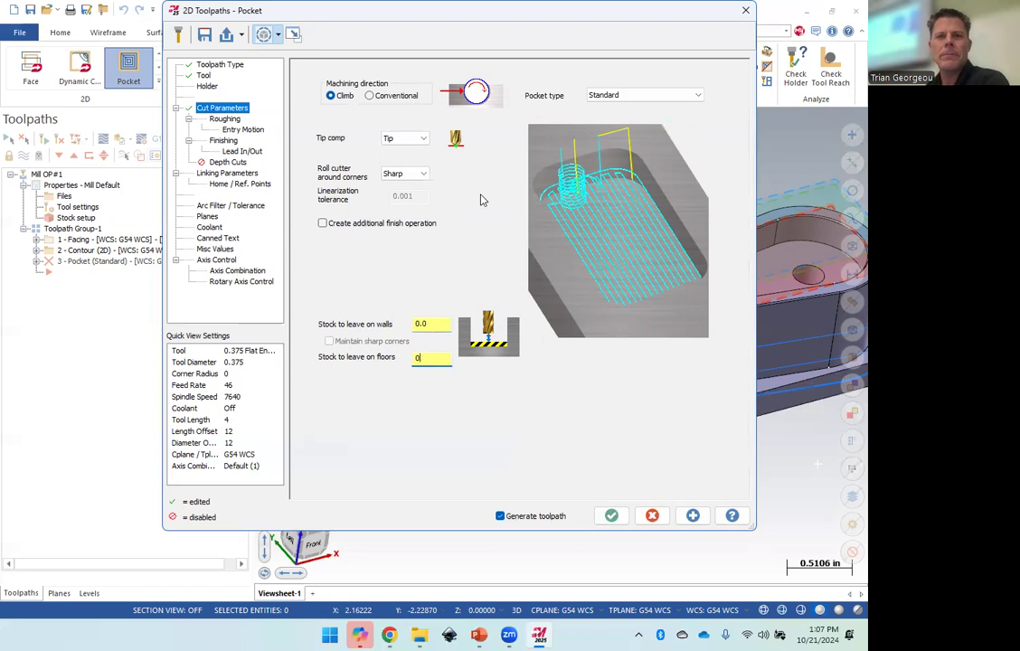
{"action": "left_click", "coordinate": [405, 173]}
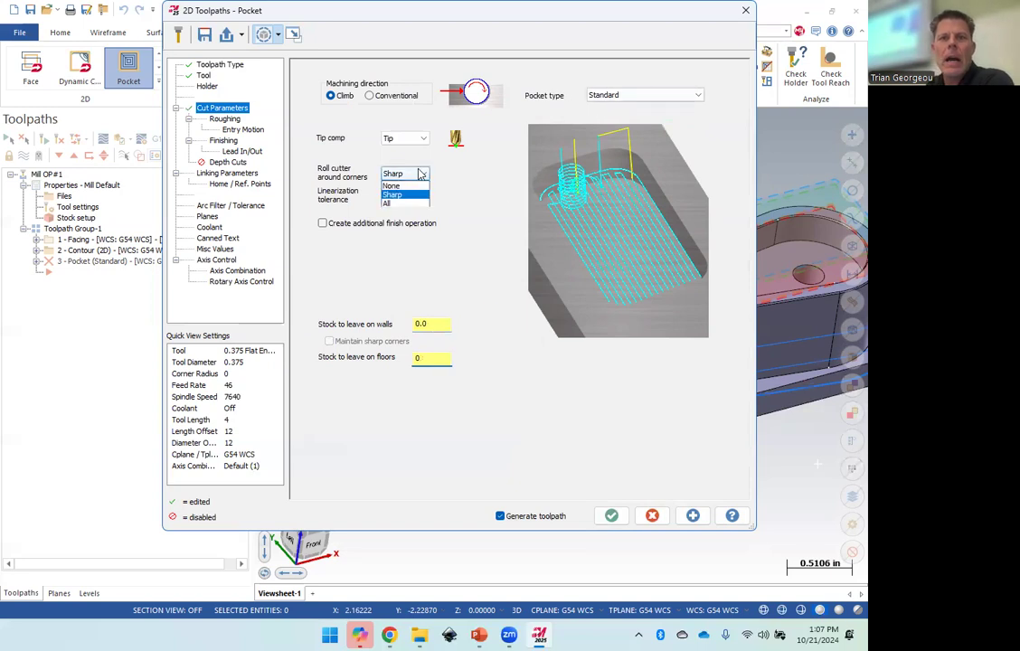
{"action": "left_click", "coordinate": [396, 199]}
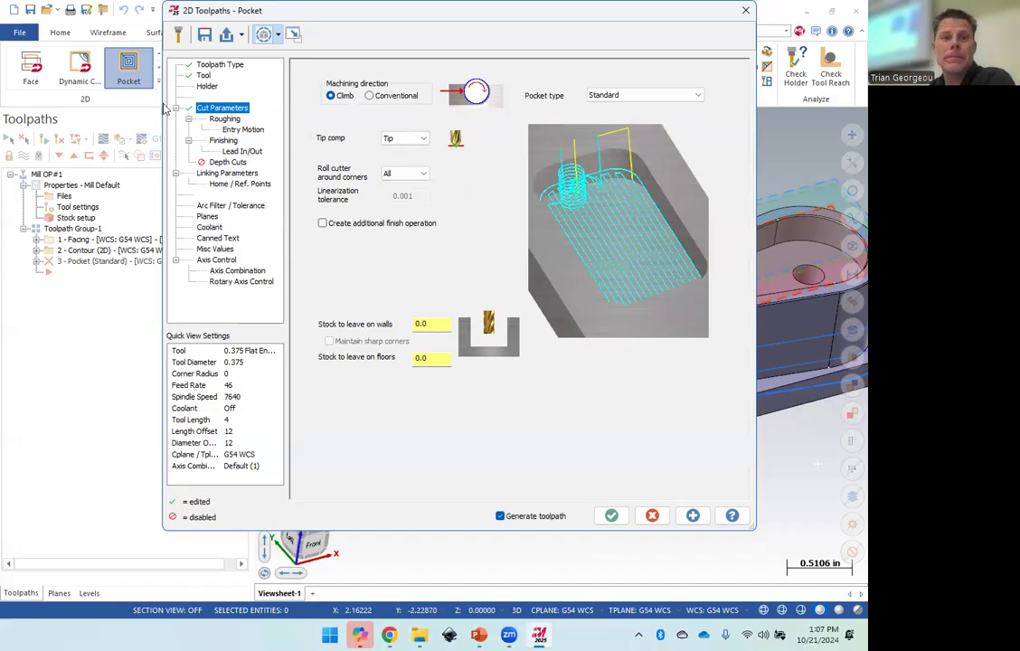
Choose the High Speed cutting method for the pocket's roughing and set the stepover to 40 percent.
{"action": "left_click", "coordinate": [228, 120]}
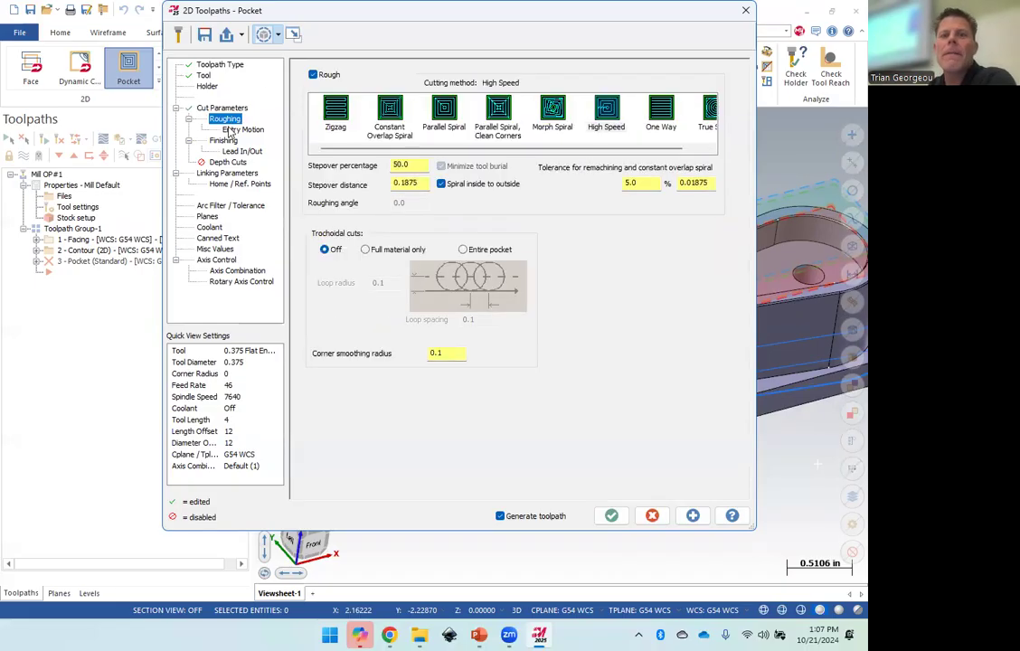
{"action": "left_click", "coordinate": [614, 115]}
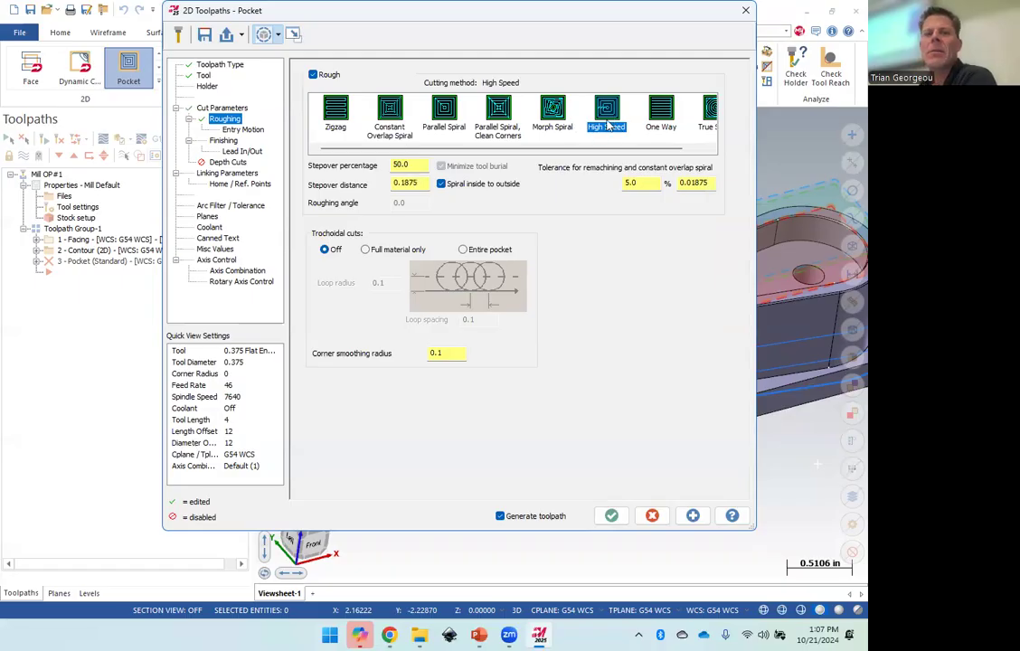
{"action": "double_click", "coordinate": [394, 164]}
{"action": "type", "text": "40"}
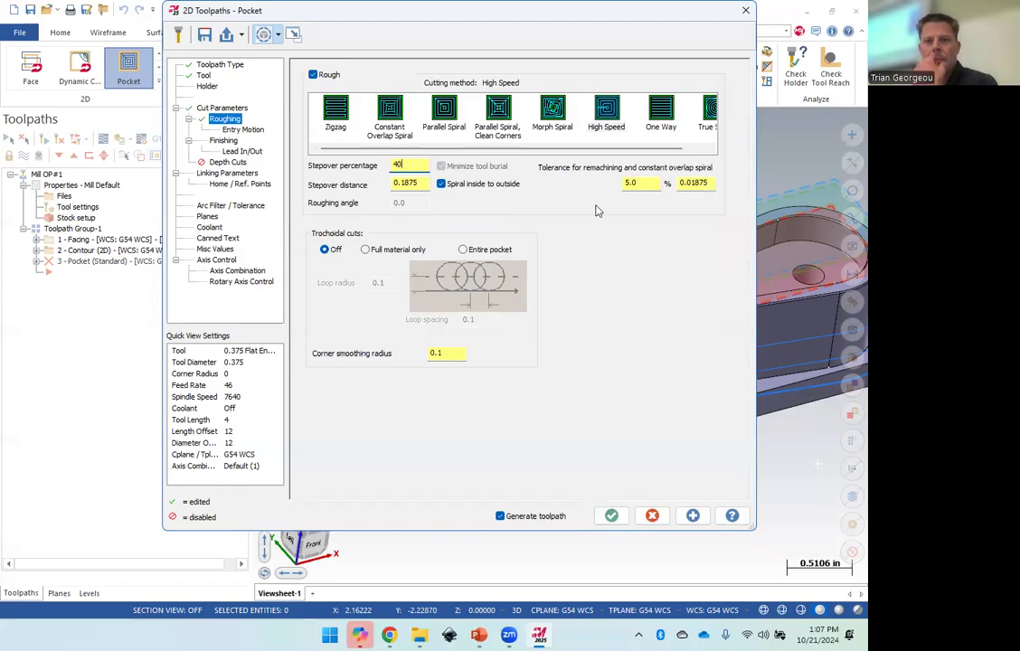
{"action": "key", "text": "Tab"}
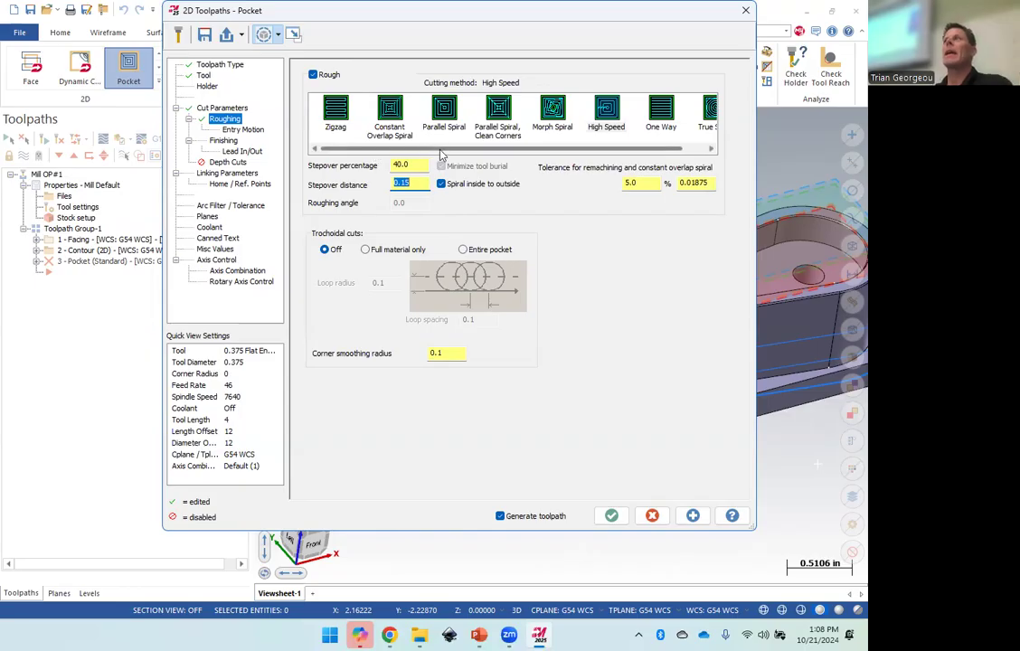
Set the helix entry's plunge angle to 2 degrees, make it use the plunge rate, and review the entry motion settings.
{"action": "left_click", "coordinate": [252, 132]}
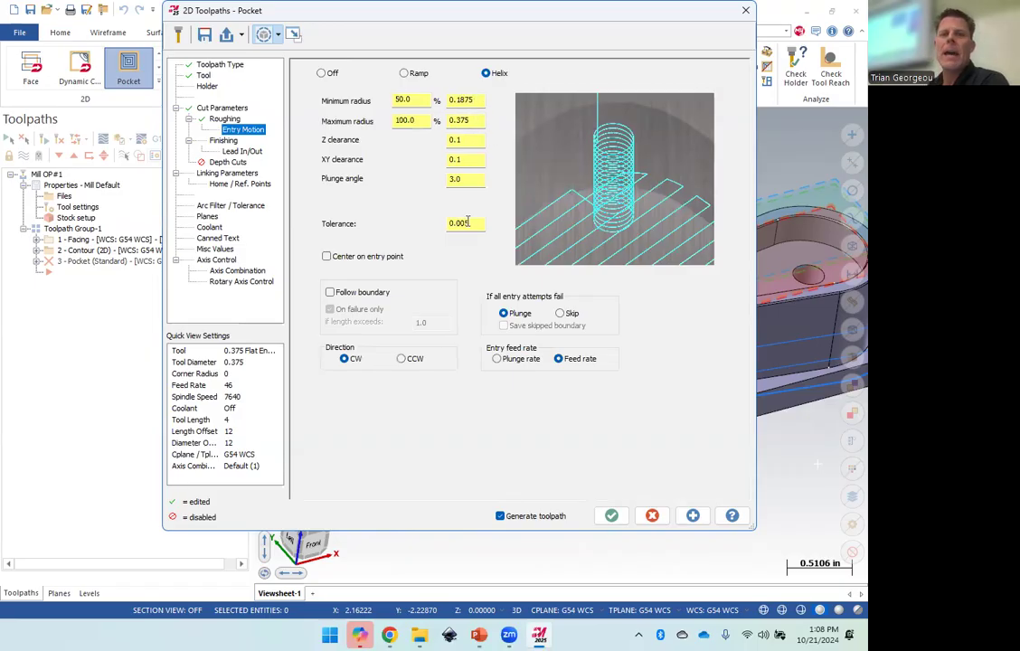
{"action": "left_click", "coordinate": [464, 179]}
{"action": "type", "text": "2"}
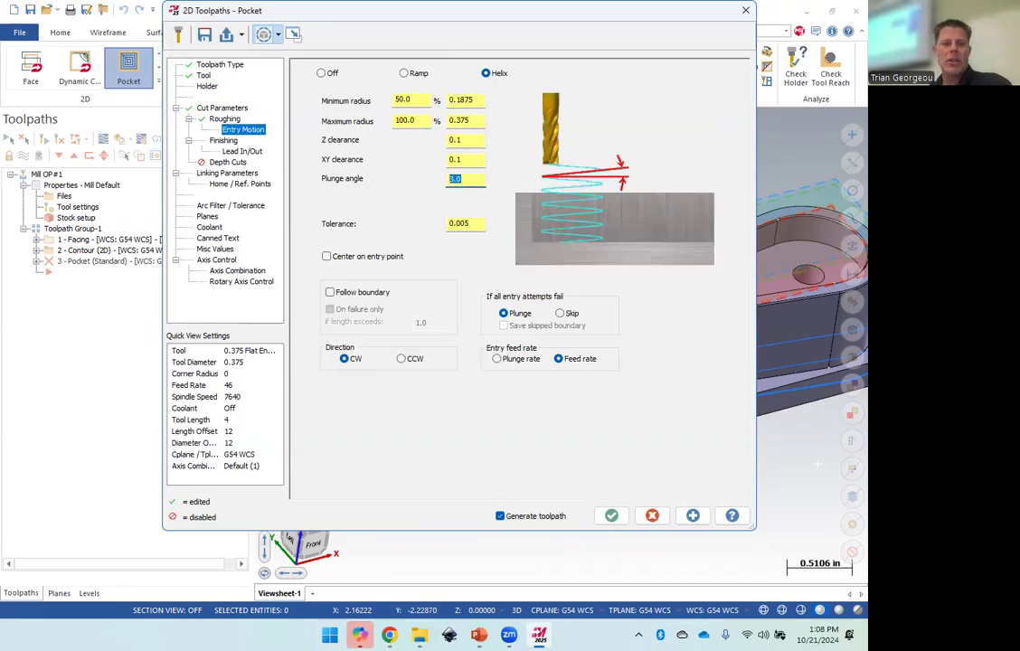
{"action": "key", "text": "Tab"}
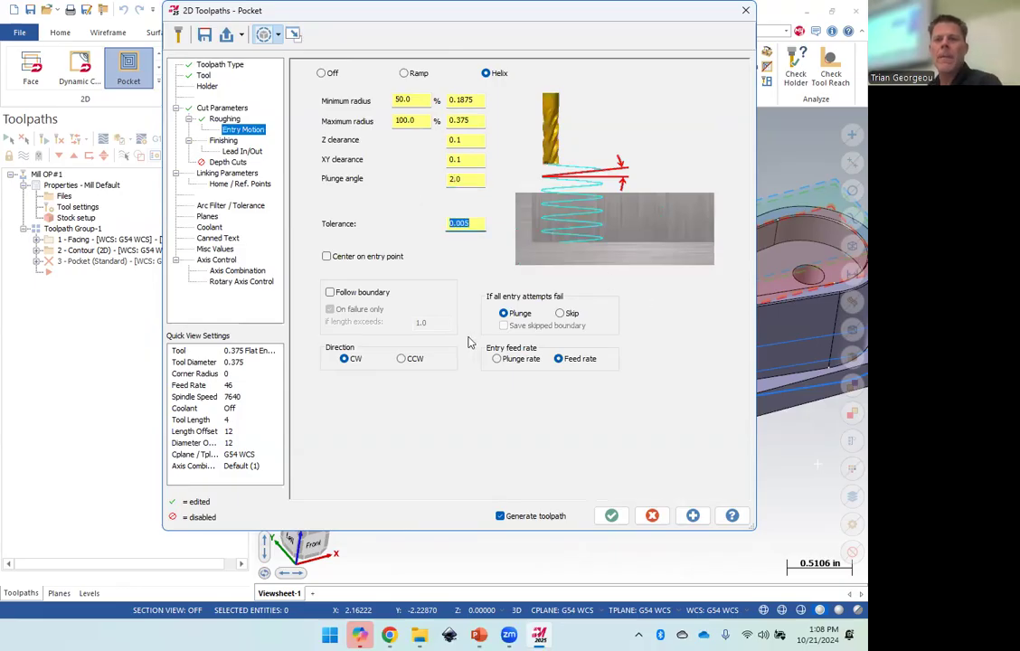
{"action": "left_click", "coordinate": [497, 359]}
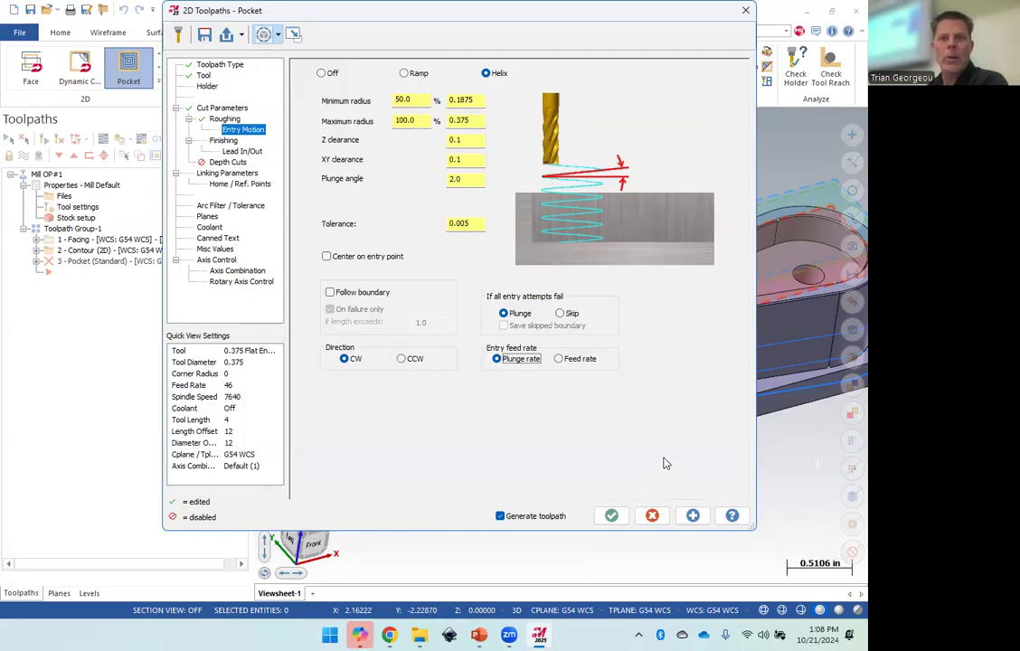
{"action": "left_click", "coordinate": [225, 141]}
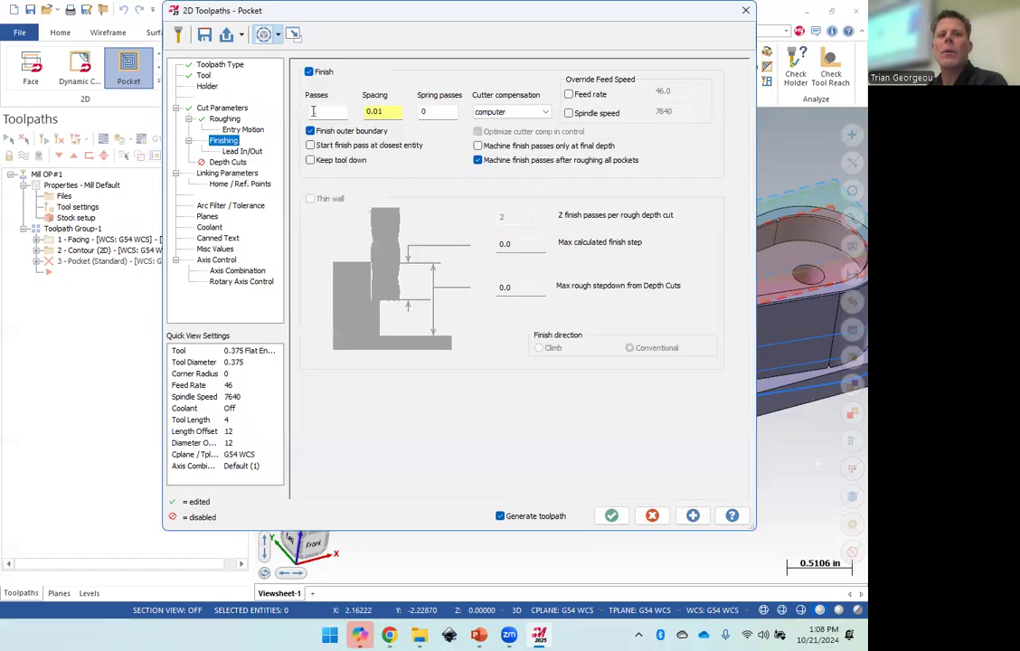
{"action": "left_click", "coordinate": [254, 130]}
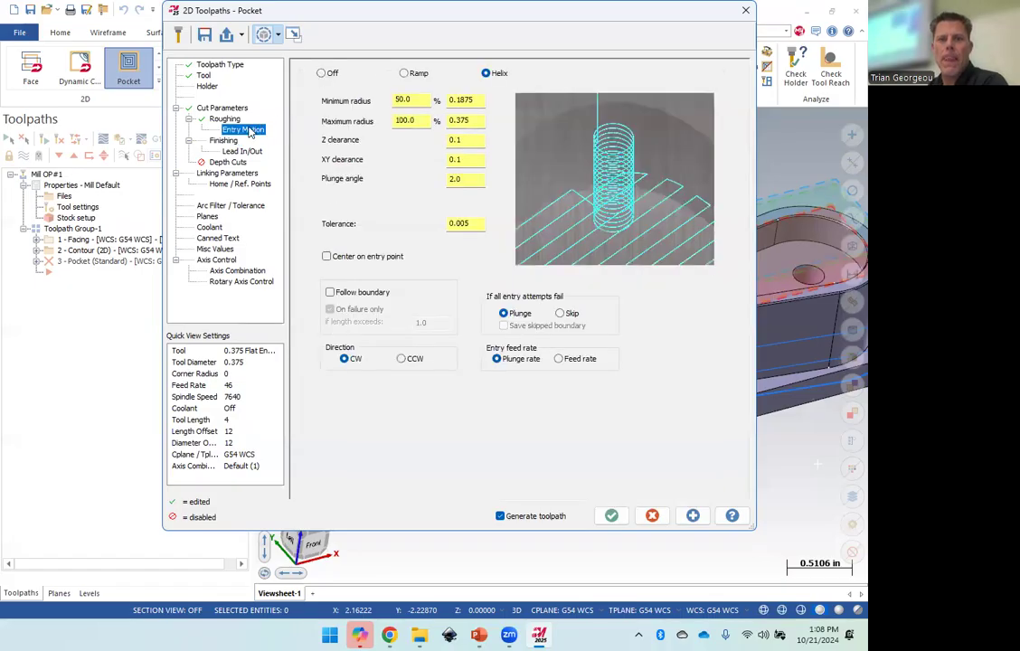
Set the finish pass's lead-in line length and arc radius to 0.1 and copy the entry values to the exit.
{"action": "left_click", "coordinate": [223, 141]}
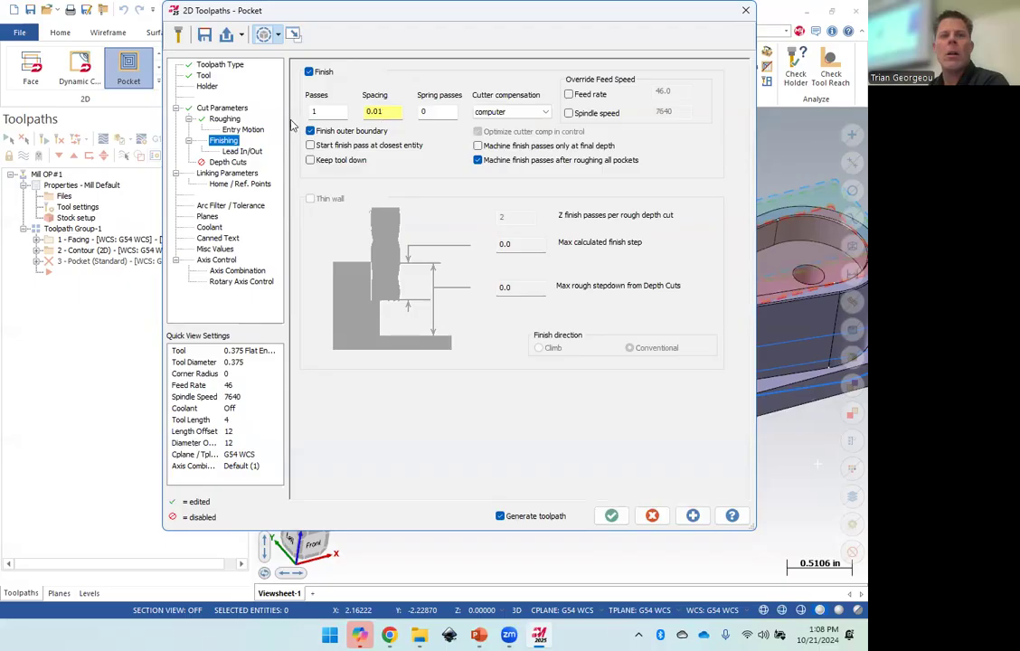
{"action": "left_click", "coordinate": [240, 151]}
{"action": "type", "text": "0.1"}
{"action": "key", "text": "Tab"}
{"action": "key", "text": "Tab"}
{"action": "type", "text": "0.1"}
{"action": "left_click", "coordinate": [508, 260]}
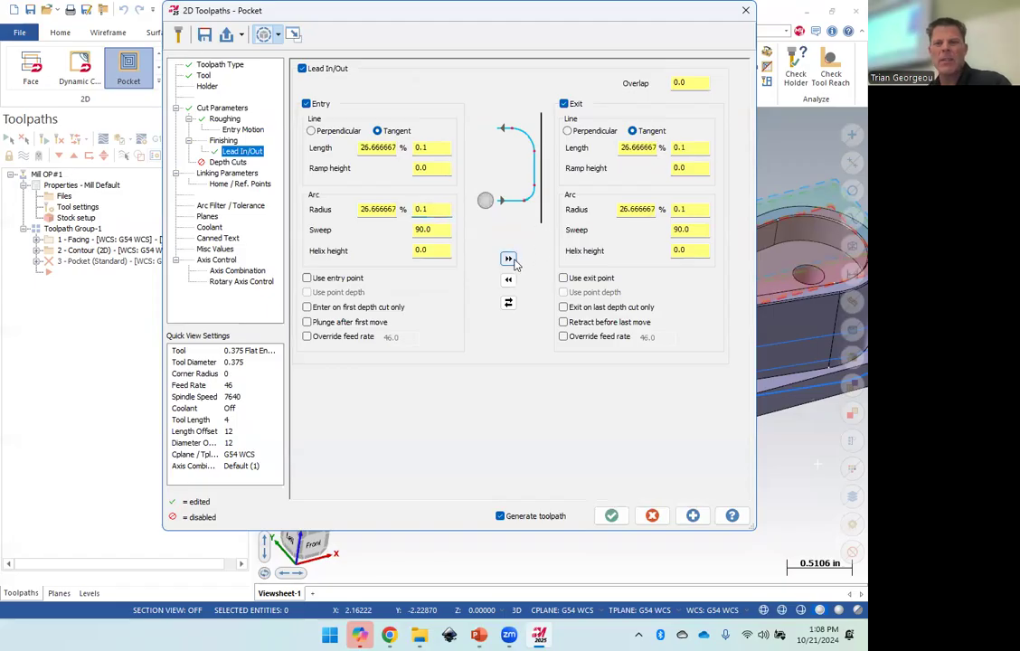
Enable depth cuts with a 0.25 maximum rough step and one finish cut with a 0.01 step.
{"action": "left_click", "coordinate": [230, 162]}
{"action": "left_click", "coordinate": [324, 80]}
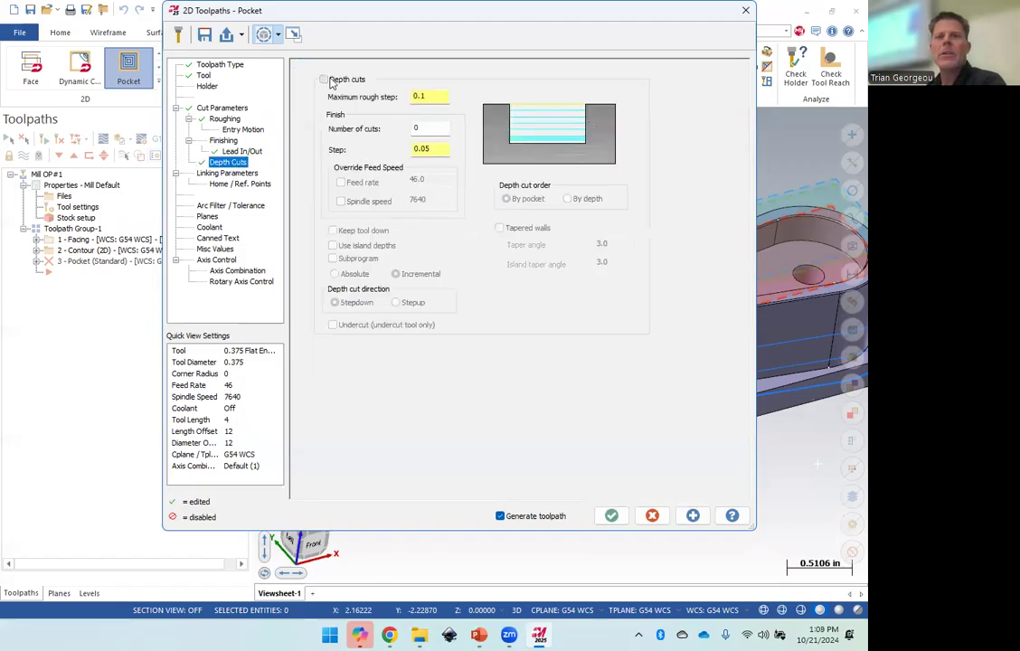
{"action": "left_click_drag", "start_coordinate": [424, 129], "coordinate": [394, 132]}
{"action": "type", "text": "1"}
{"action": "left_click", "coordinate": [436, 98]}
{"action": "type", "text": ".25"}
{"action": "key", "text": "Tab"}
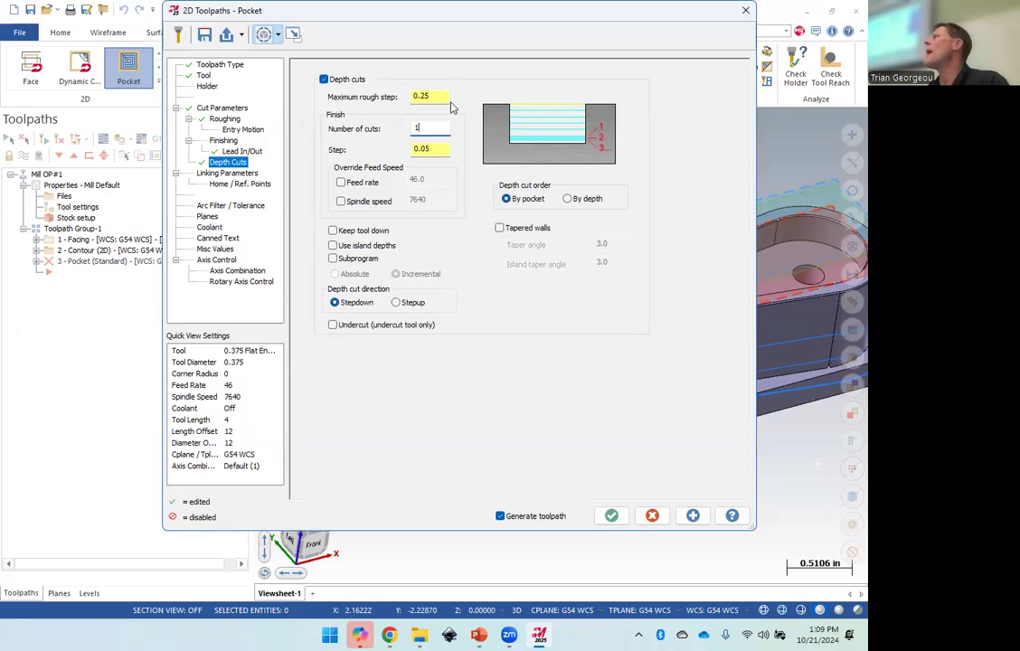
{"action": "left_click", "coordinate": [432, 148]}
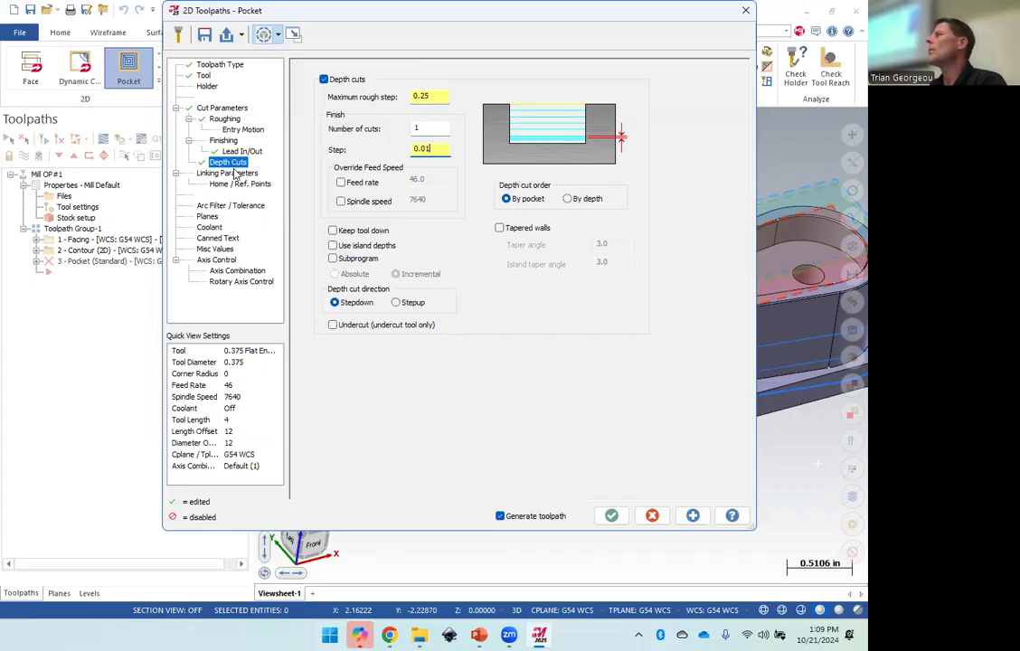
Make the pocket's retract, feed plane, top of stock and depth all use absolute values.
{"action": "left_click", "coordinate": [233, 174]}
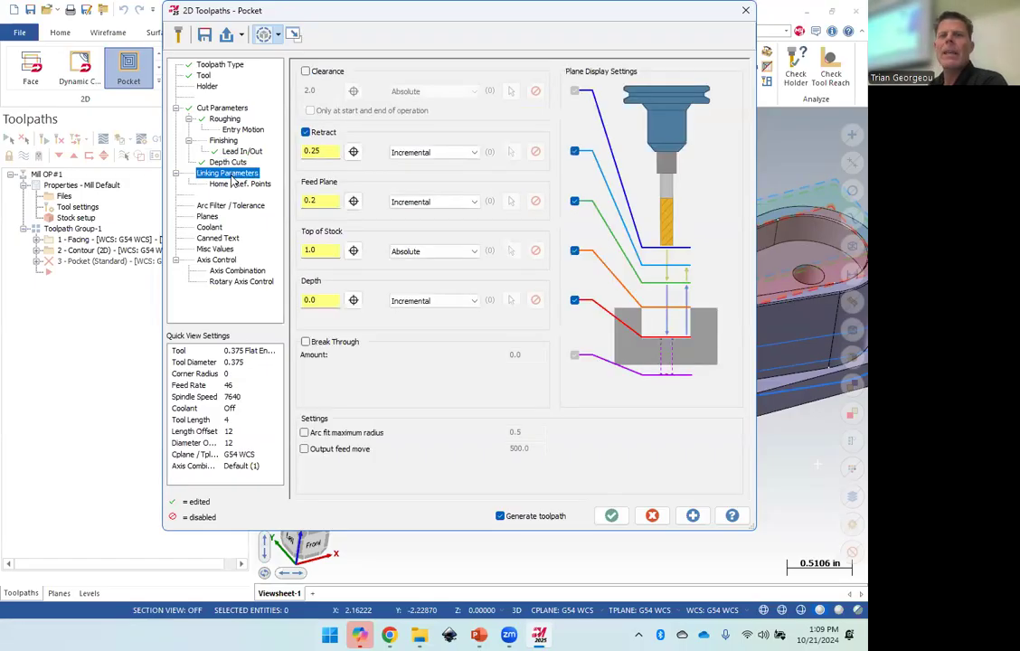
{"action": "left_click", "coordinate": [432, 151]}
{"action": "left_click", "coordinate": [427, 164]}
{"action": "left_click", "coordinate": [433, 202]}
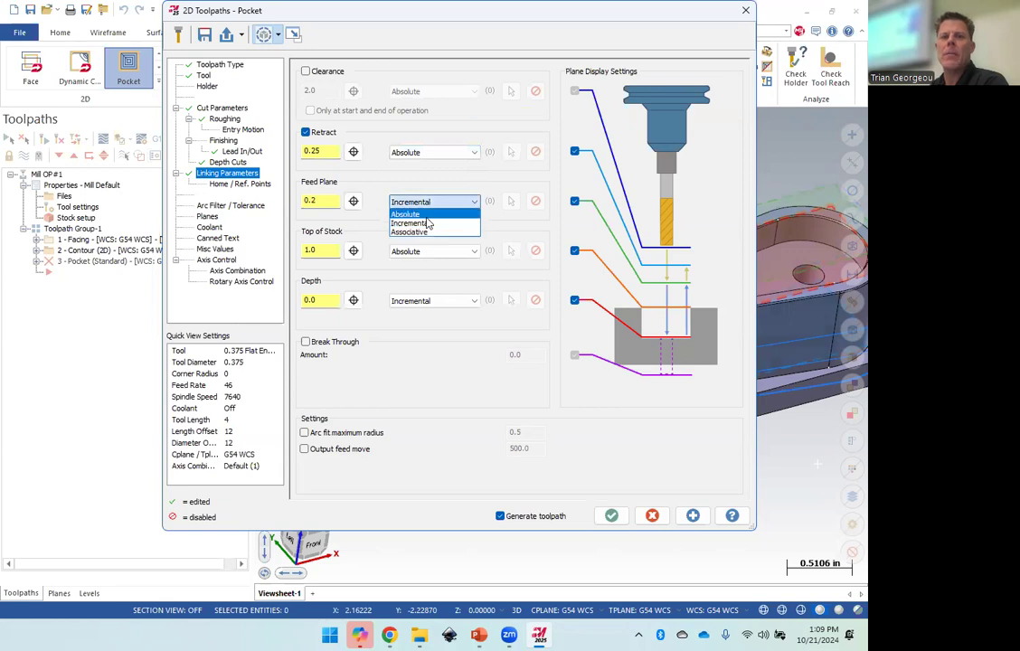
{"action": "left_click", "coordinate": [423, 212]}
{"action": "left_click", "coordinate": [428, 251]}
{"action": "left_click", "coordinate": [412, 263]}
{"action": "left_click", "coordinate": [414, 301]}
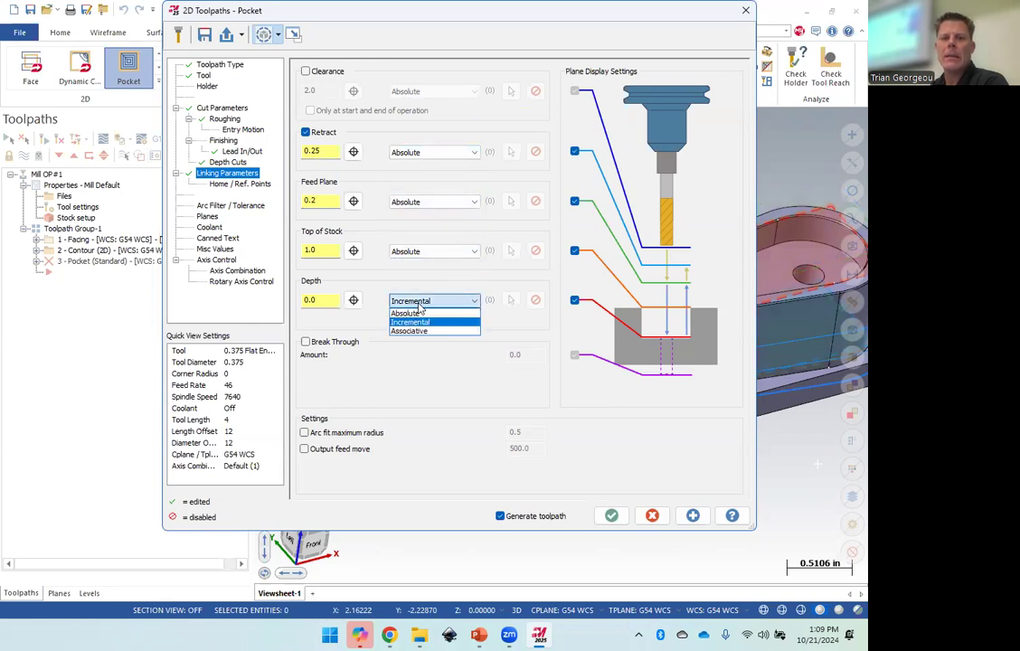
{"action": "left_click", "coordinate": [414, 313]}
Set both the retract height and the feed plane of the pocket operation to 1.1.
{"action": "double_click", "coordinate": [314, 151]}
{"action": "type", "text": "1.1"}
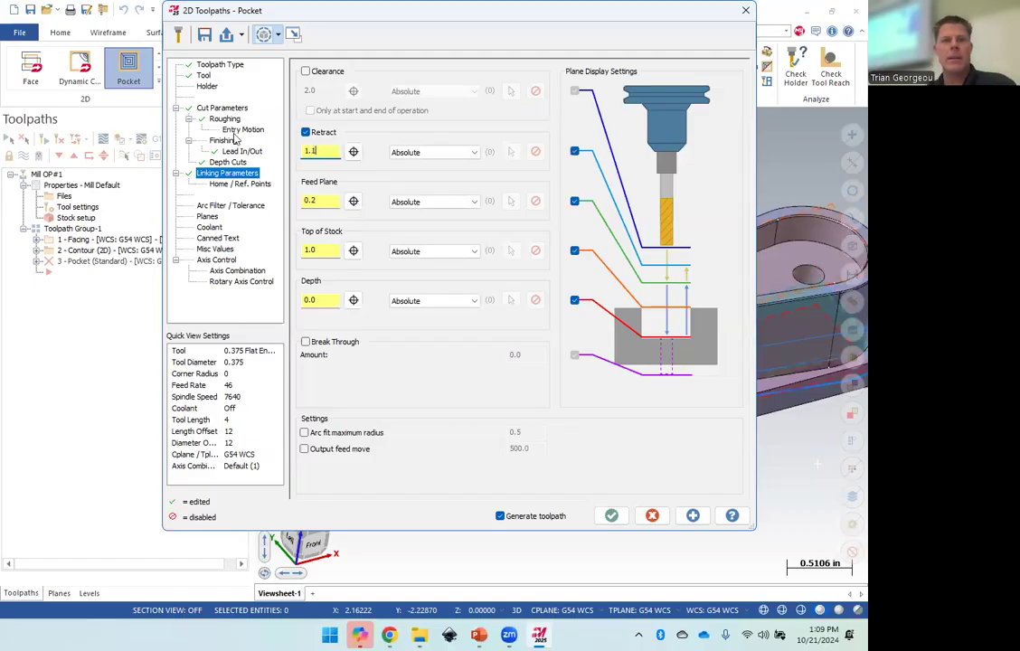
{"action": "double_click", "coordinate": [327, 200]}
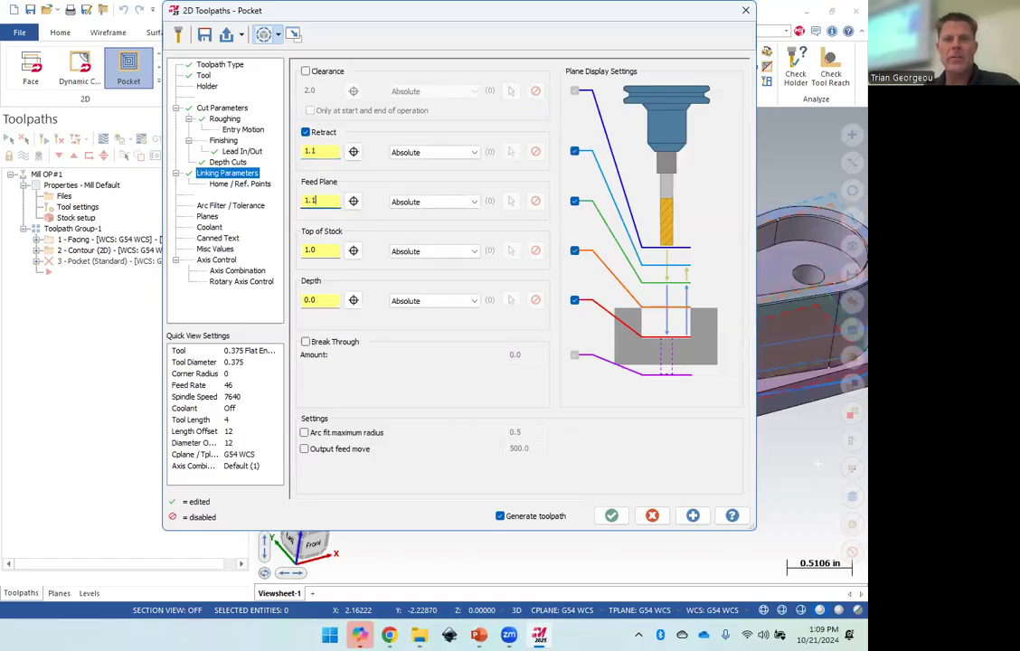
Set the top of stock to 0.99 and the depth to 0.74 by picking a point on the pocket floor.
{"action": "left_click", "coordinate": [333, 253]}
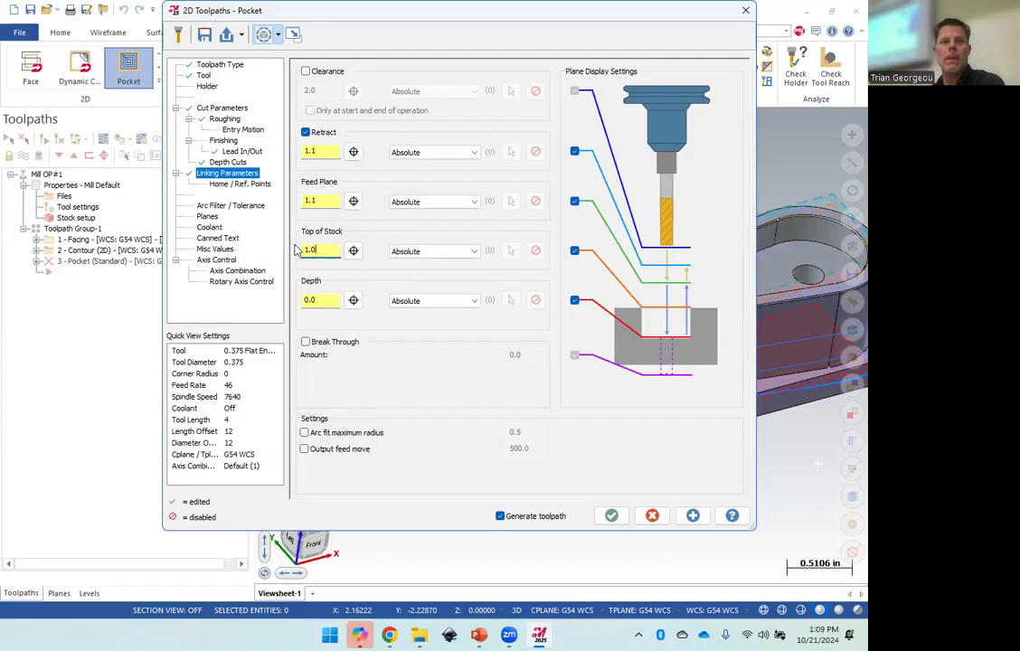
{"action": "left_click_drag", "start_coordinate": [327, 251], "coordinate": [306, 252]}
{"action": "key", "text": "BackSpace"}
{"action": "type", "text": ".99"}
{"action": "key", "text": "Tab"}
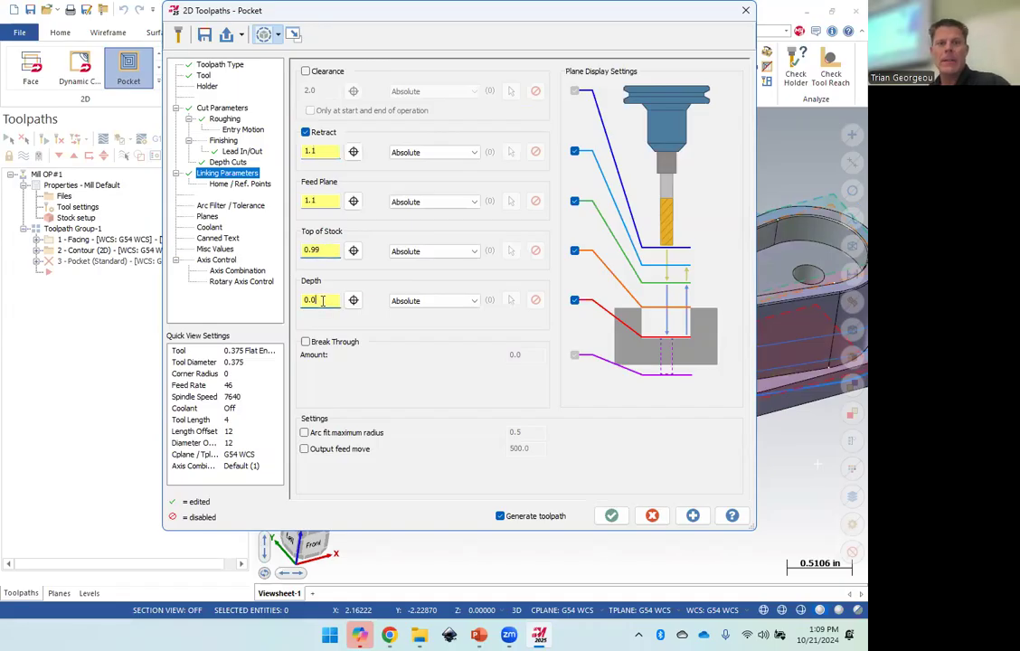
{"action": "left_click", "coordinate": [353, 300]}
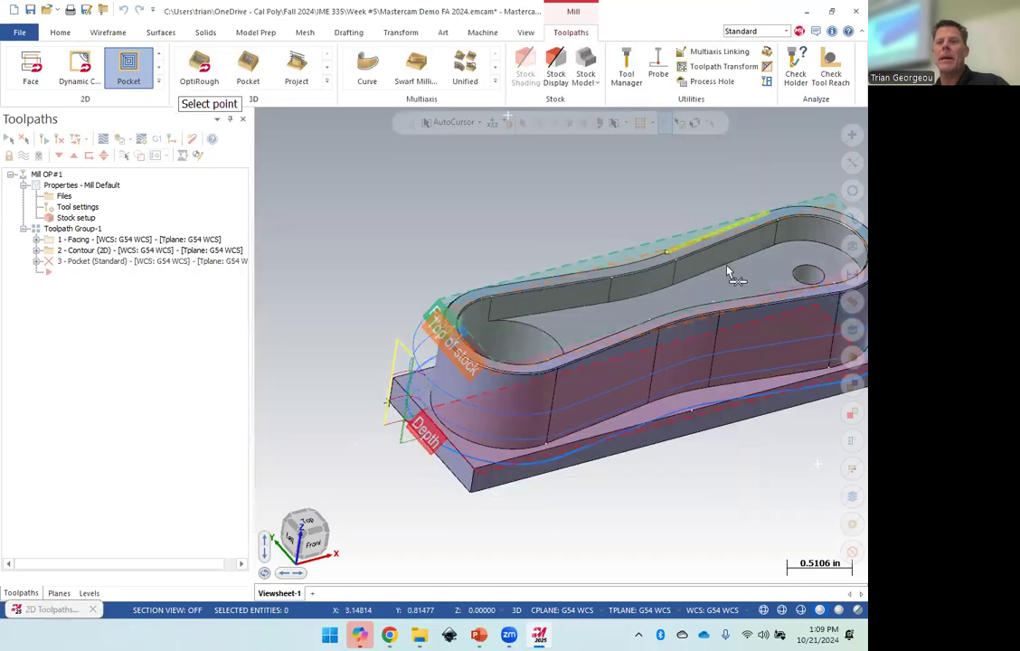
{"action": "left_click", "coordinate": [727, 274]}
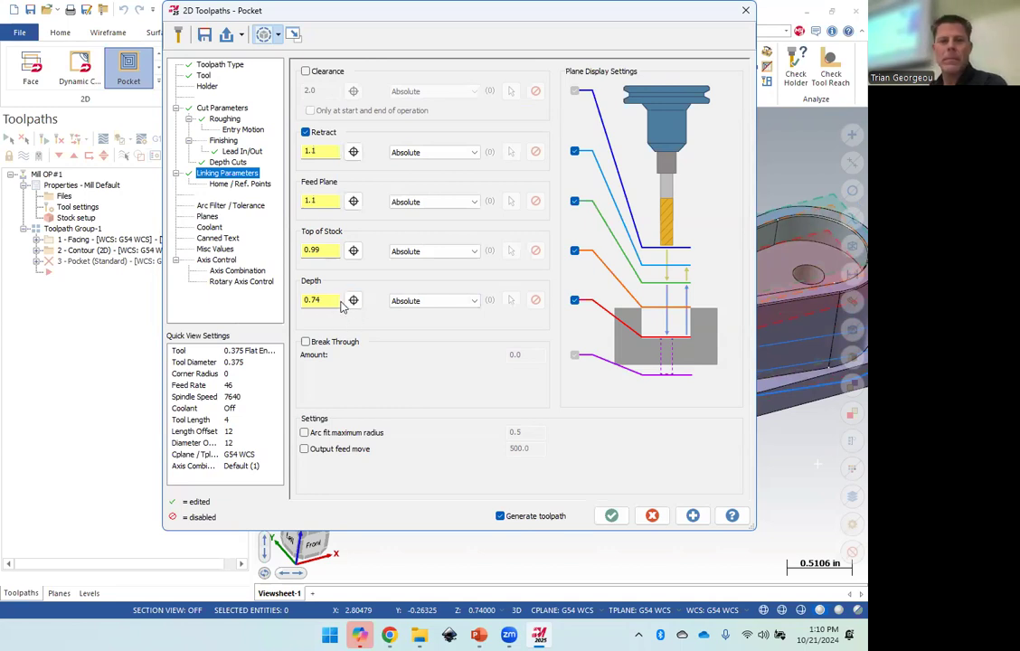
Turn flood coolant on for the pocket operation and accept its parameters to generate the toolpath.
{"action": "left_click", "coordinate": [204, 228]}
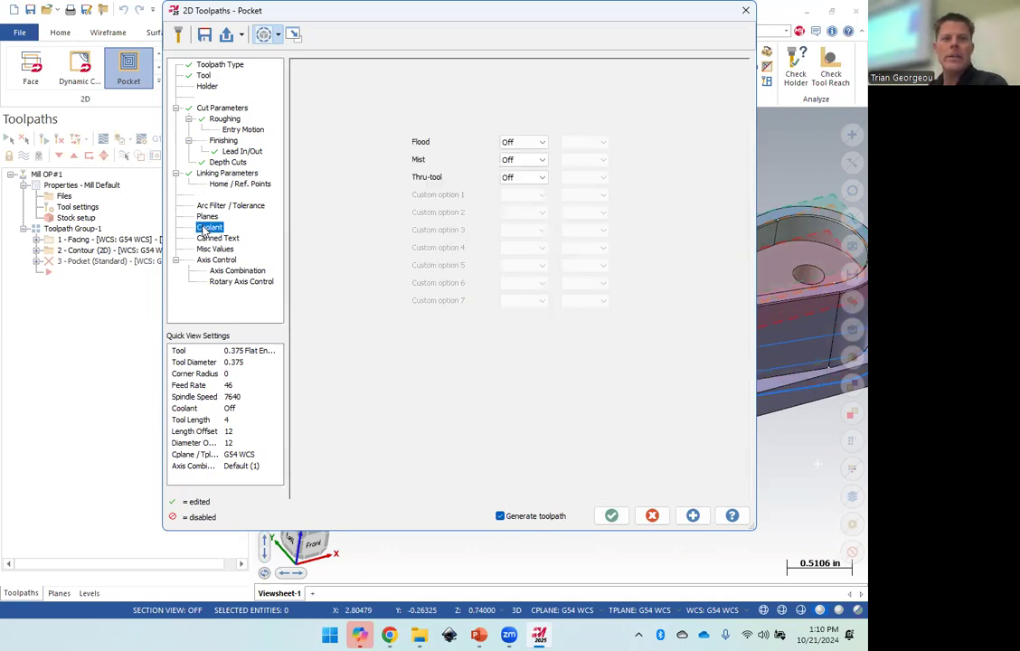
{"action": "left_click", "coordinate": [508, 143]}
{"action": "left_click", "coordinate": [520, 160]}
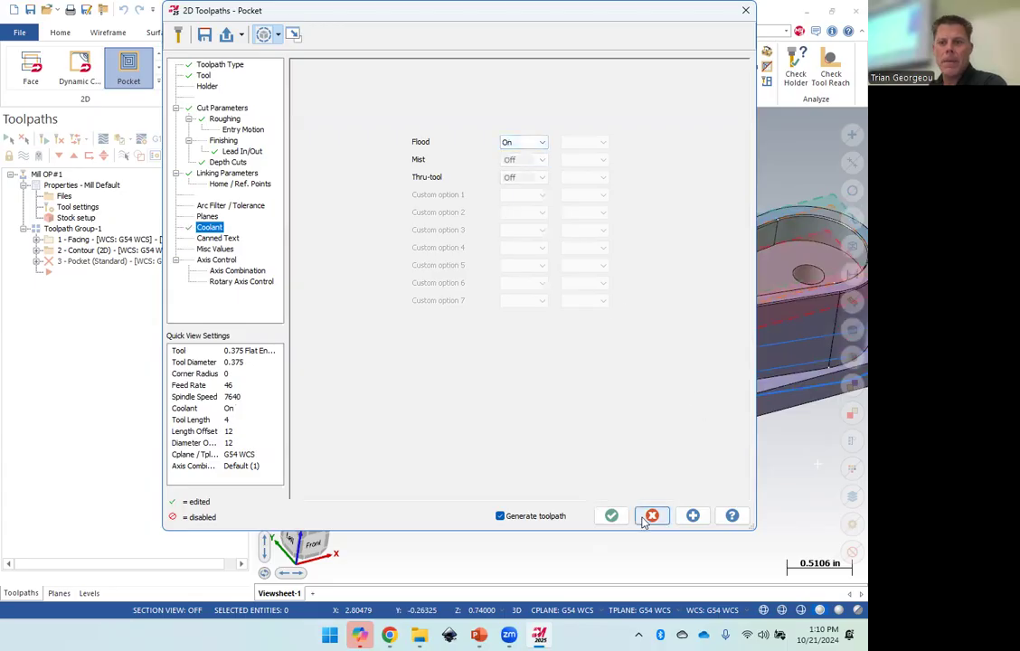
{"action": "left_click", "coordinate": [611, 517]}
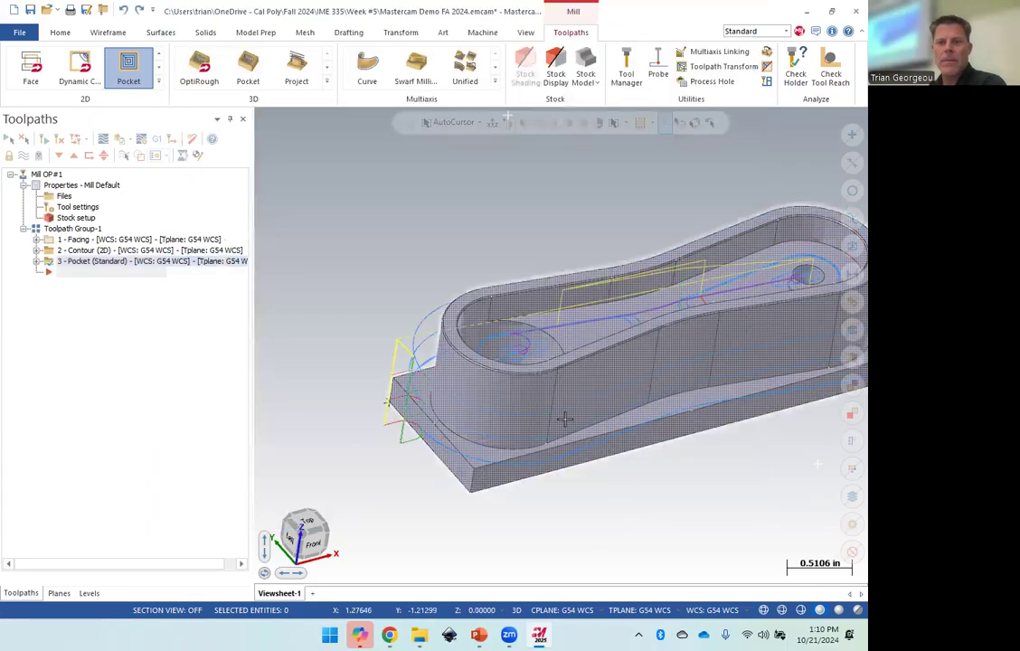
Set the roughing stepover distance of the pocket operation to 0.1 and regenerate its toolpath.
{"action": "middle_click_drag", "start_coordinate": [652, 361], "coordinate": [605, 269]}
{"action": "scroll", "coordinate": [660, 289], "scroll_direction": "up", "scroll_amount": 3}
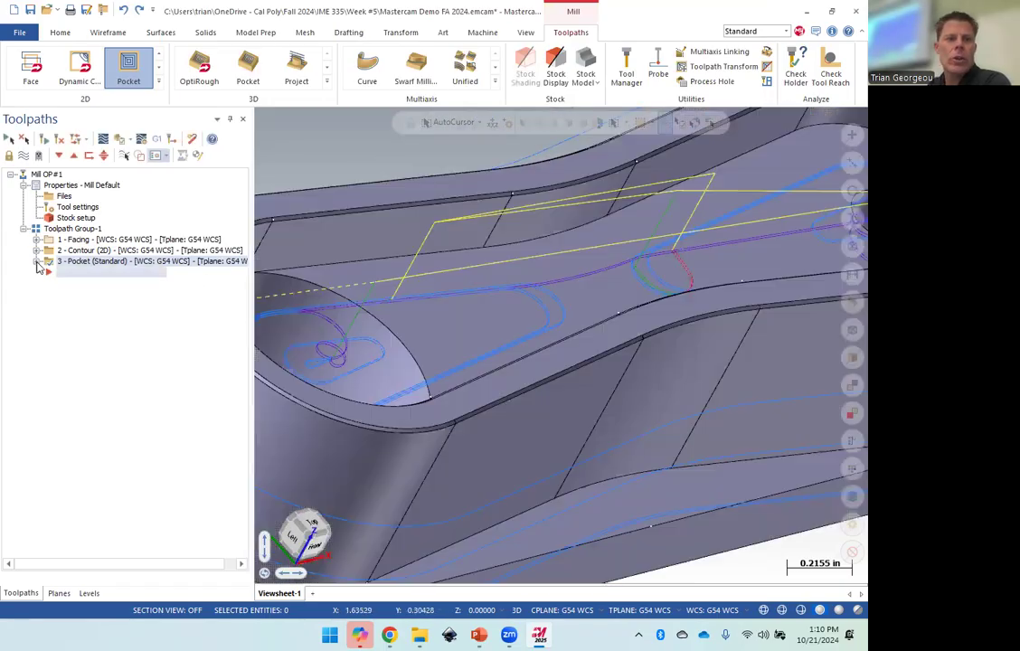
{"action": "left_click", "coordinate": [37, 260]}
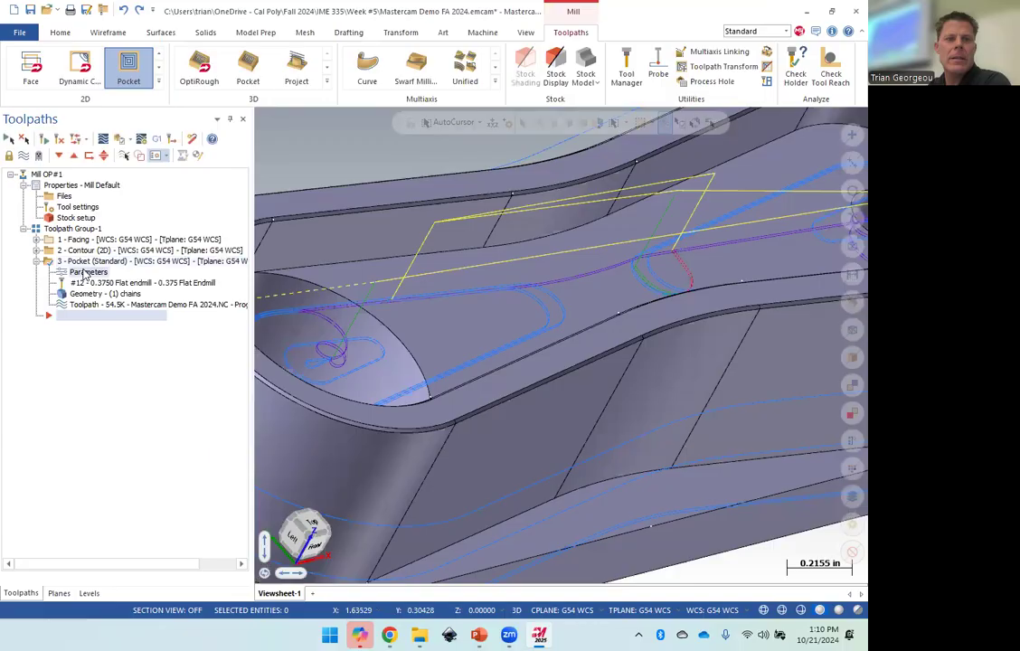
{"action": "left_click", "coordinate": [88, 272]}
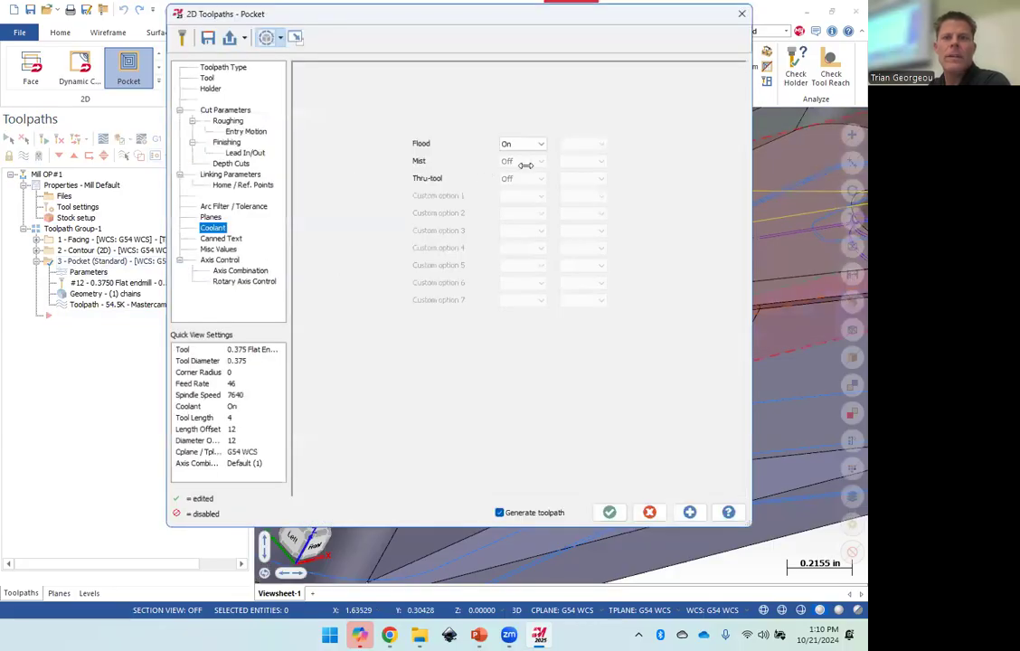
{"action": "left_click", "coordinate": [222, 119]}
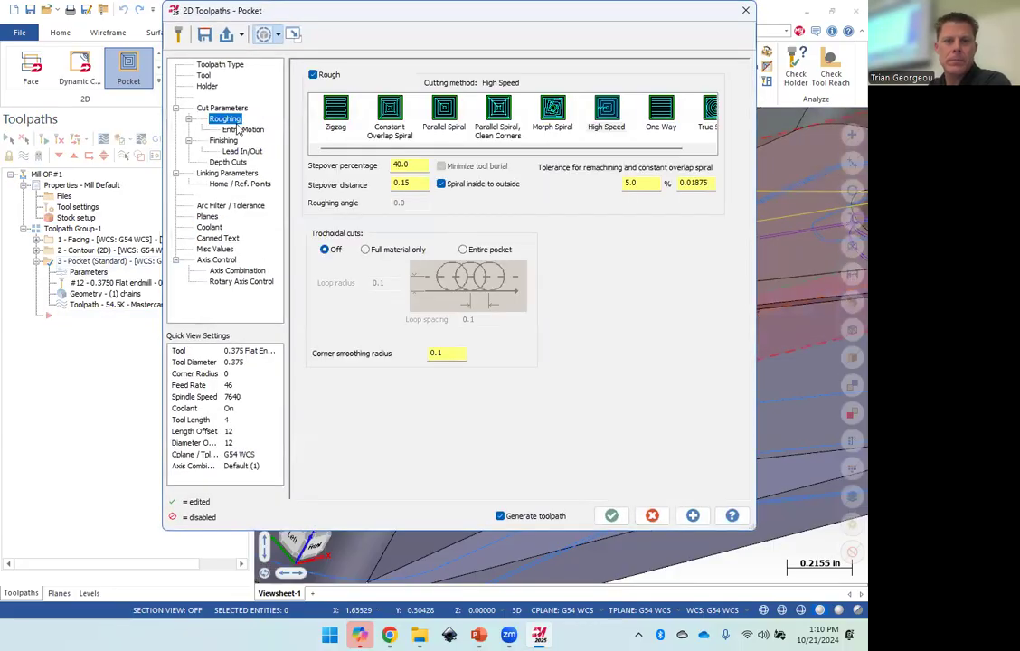
{"action": "left_click", "coordinate": [239, 131]}
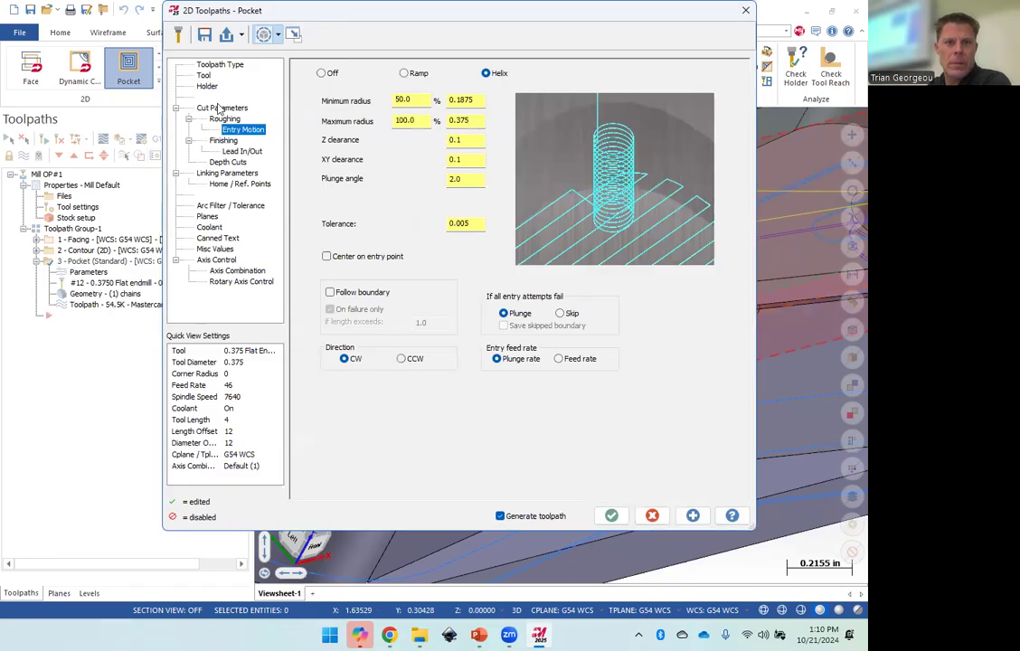
{"action": "left_click", "coordinate": [220, 108]}
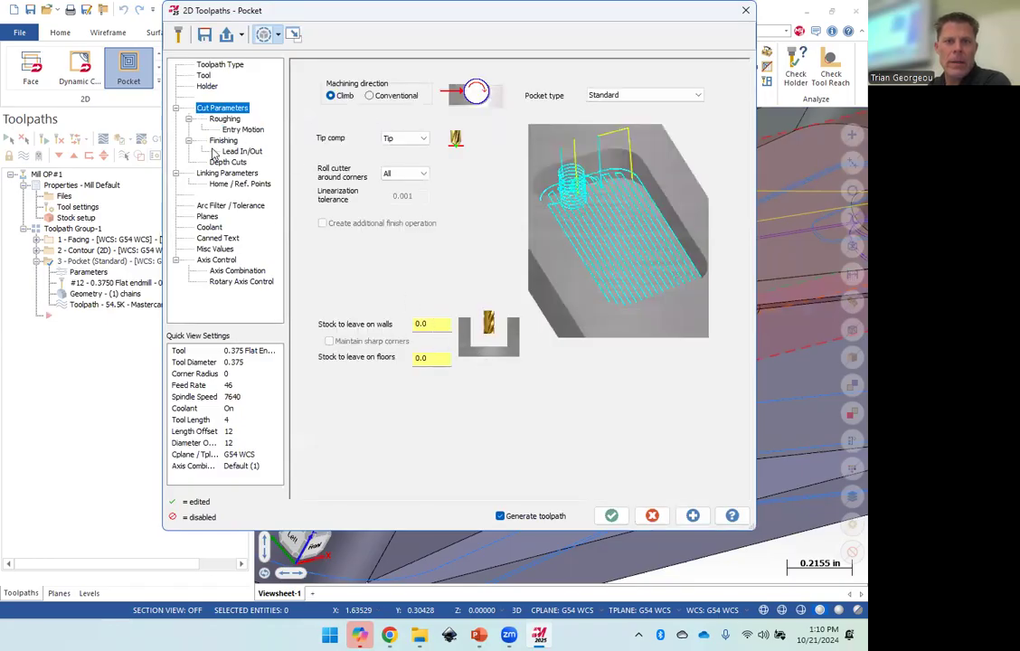
{"action": "left_click", "coordinate": [222, 119]}
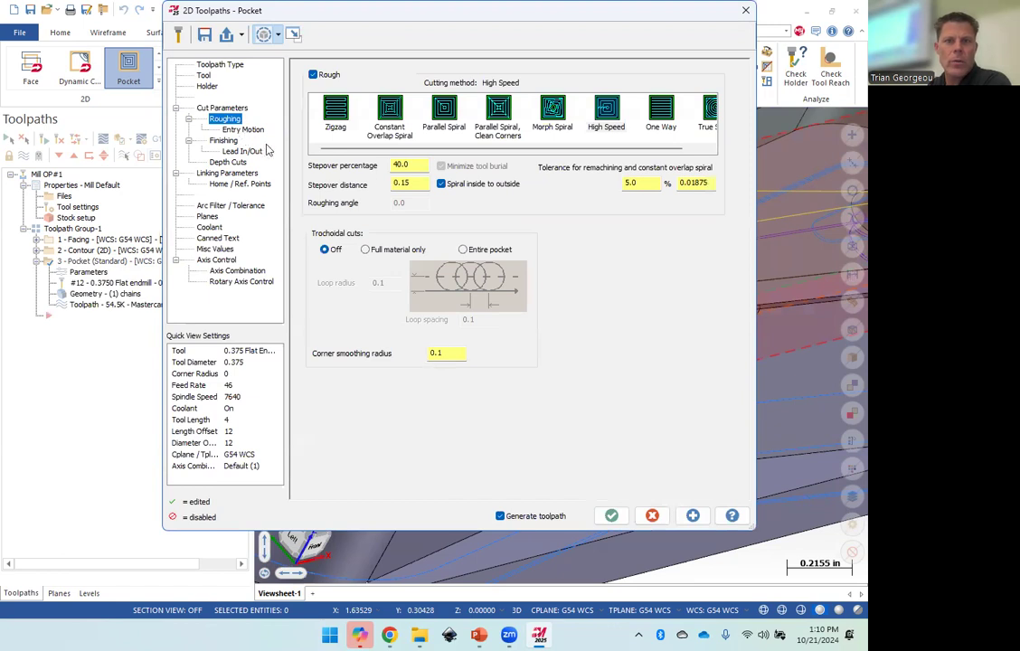
{"action": "double_click", "coordinate": [416, 184]}
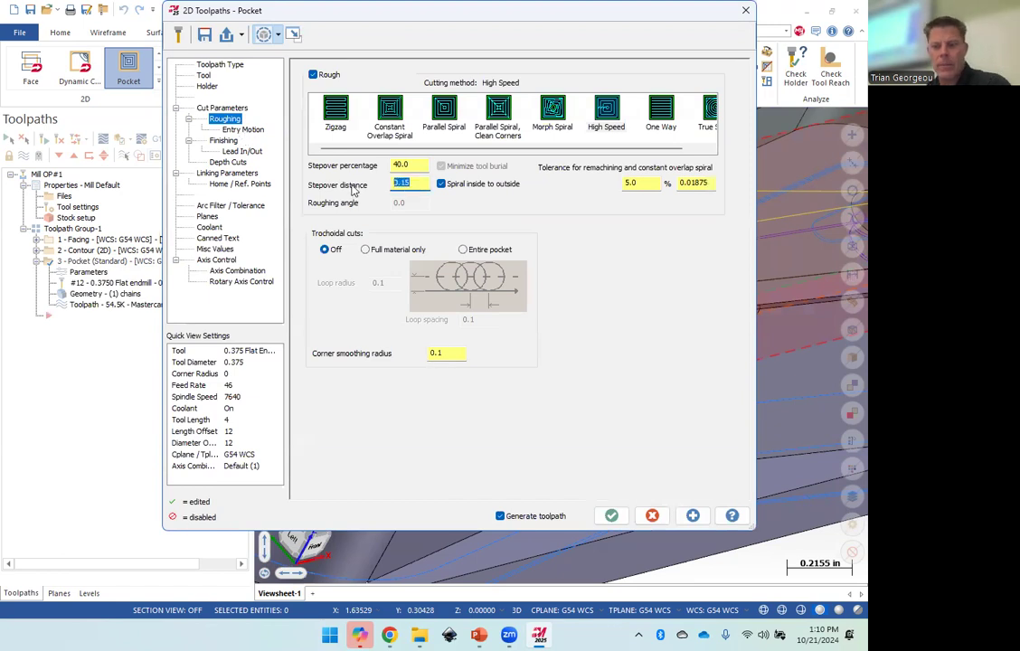
{"action": "type", "text": "0.1"}
{"action": "key", "text": "Tab"}
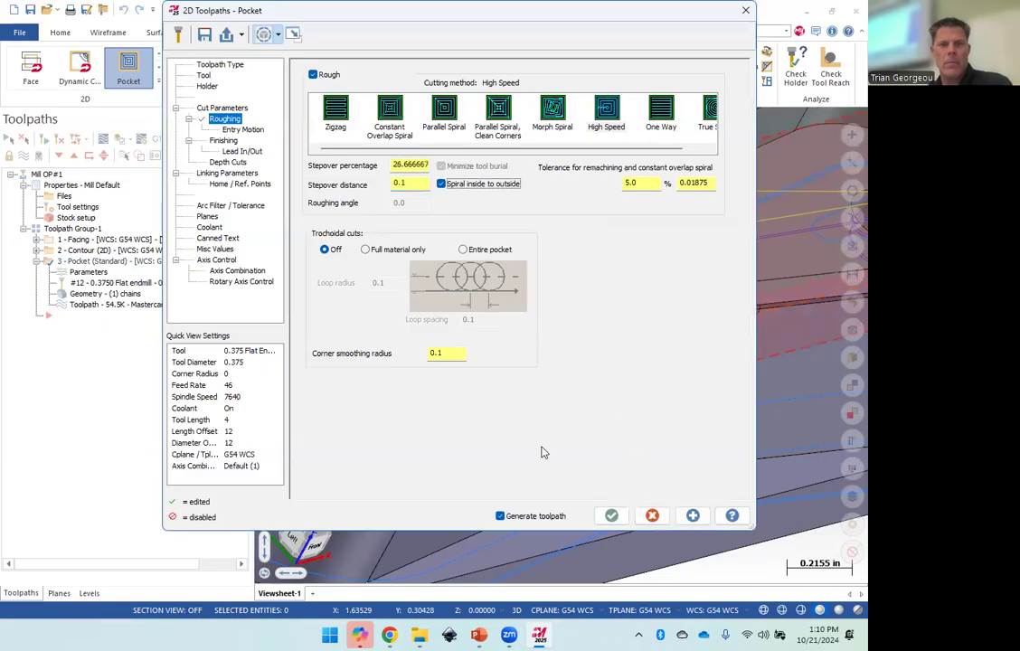
{"action": "left_click", "coordinate": [611, 515]}
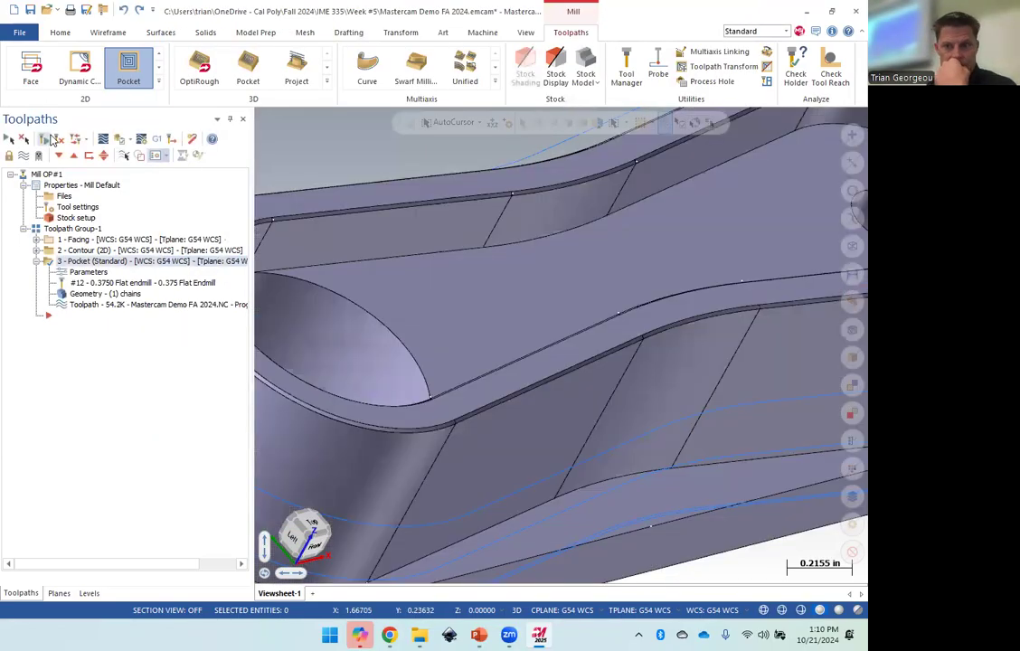
Set the pocket's helix entry to a minimum radius of 0.05 and a maximum radius of 0.1, and regenerate the toolpath.
{"action": "left_click", "coordinate": [101, 273]}
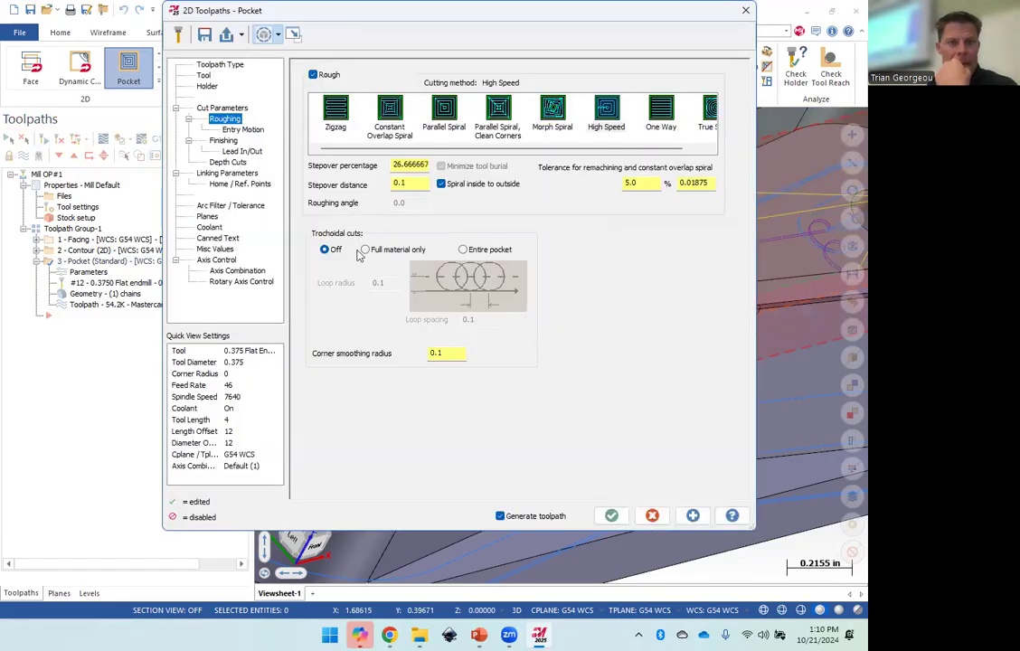
{"action": "left_click", "coordinate": [228, 129]}
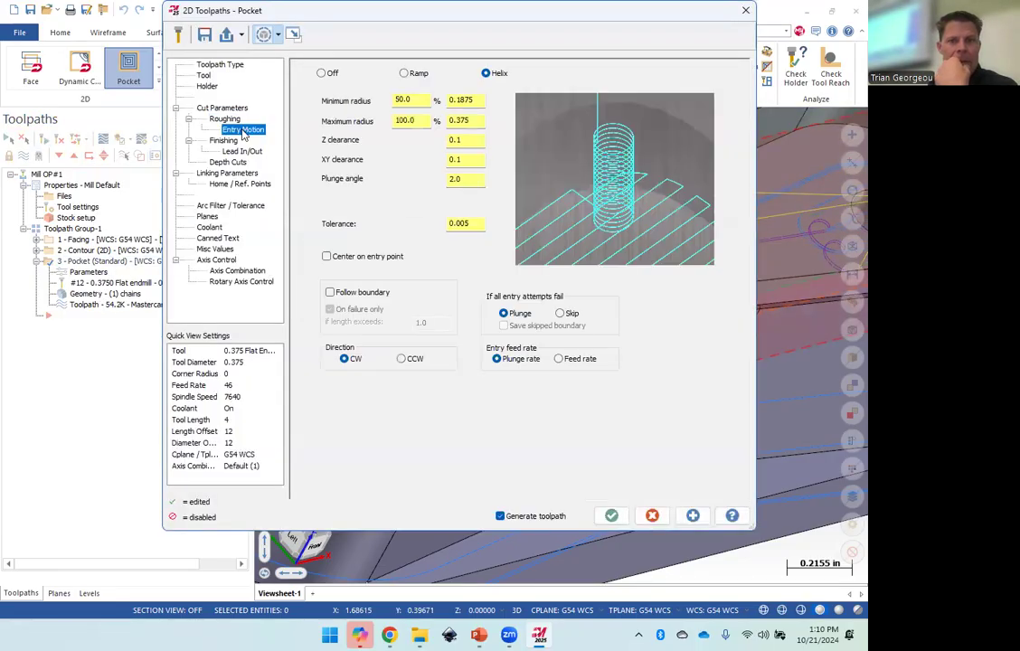
{"action": "double_click", "coordinate": [479, 99]}
{"action": "type", "text": ".05"}
{"action": "key", "text": "Tab"}
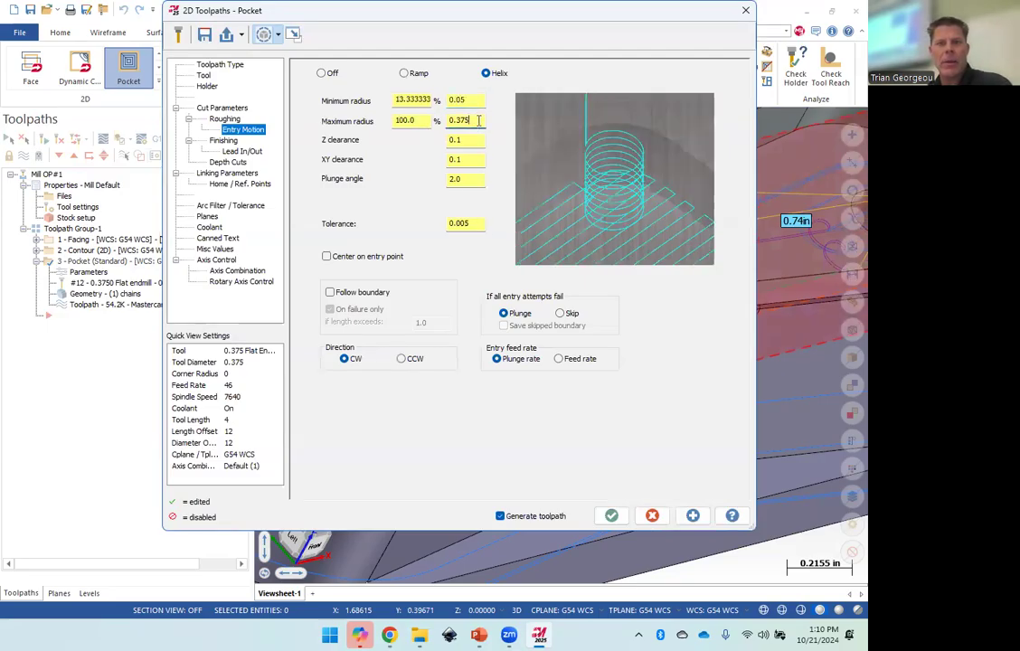
{"action": "type", "text": ".1"}
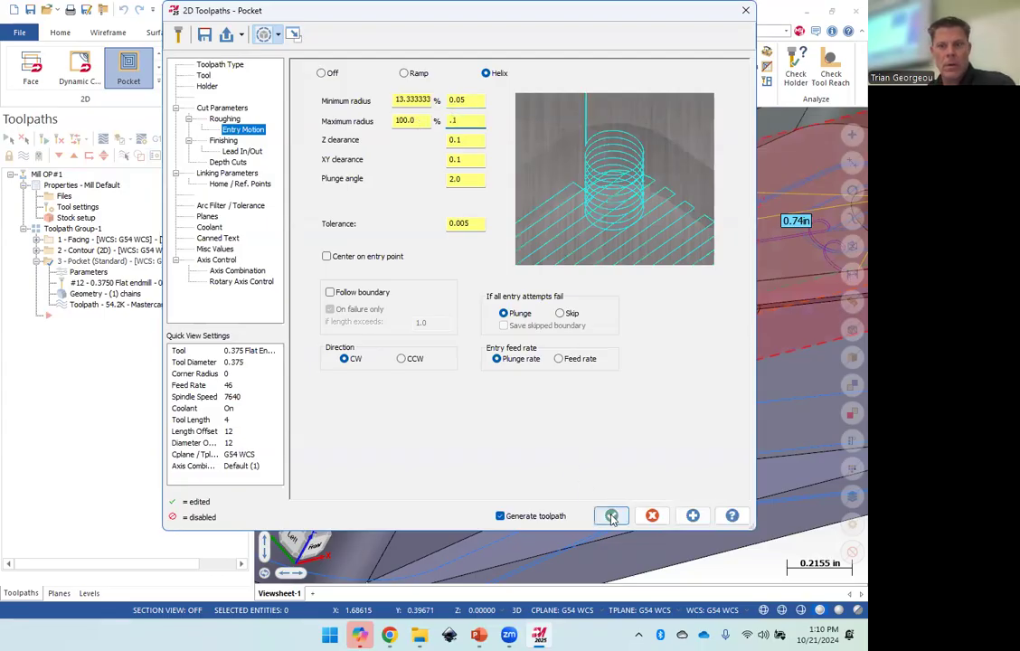
{"action": "left_click", "coordinate": [611, 516]}
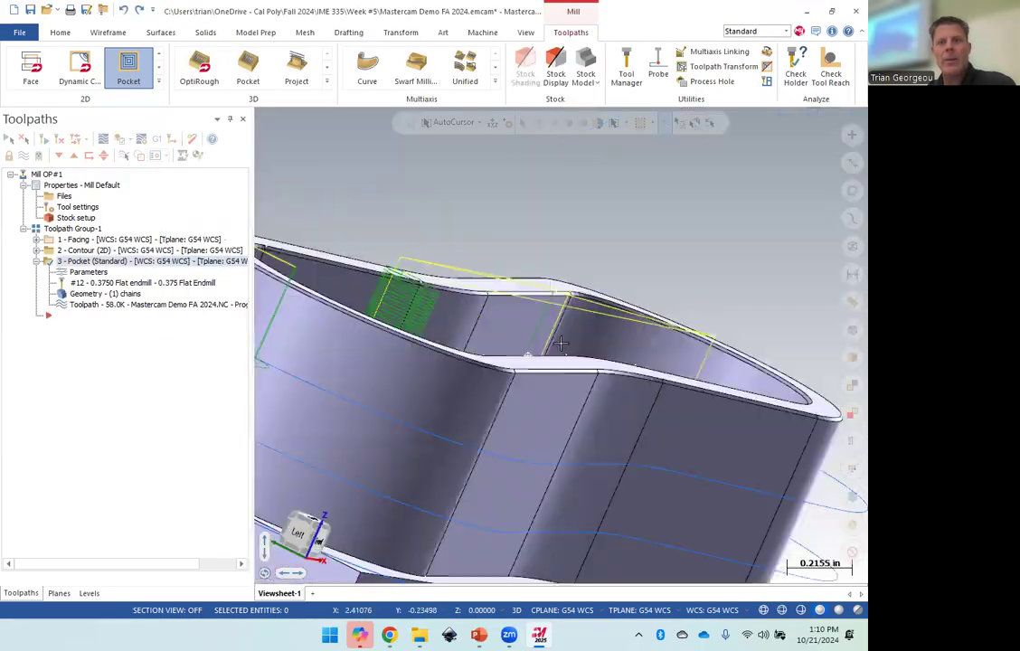
Start a new flat endmill for the pocket operation and set its cutting diameter to 0.25.
{"action": "middle_click_drag", "start_coordinate": [561, 343], "coordinate": [445, 342]}
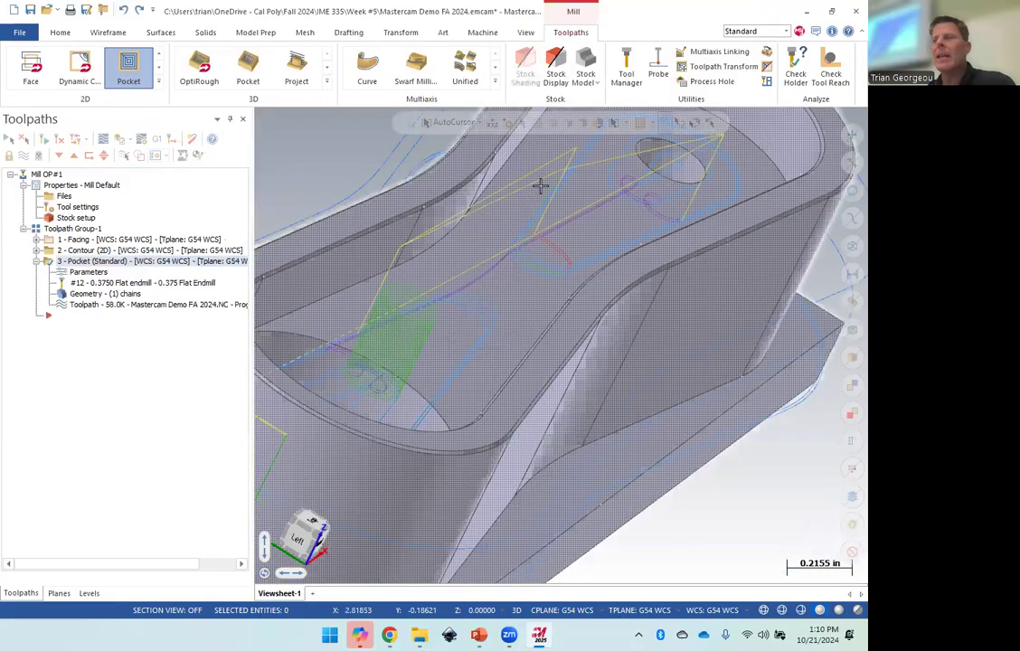
{"action": "middle_click_drag", "start_coordinate": [540, 182], "coordinate": [571, 192]}
{"action": "middle_click_drag", "start_coordinate": [422, 411], "coordinate": [409, 320]}
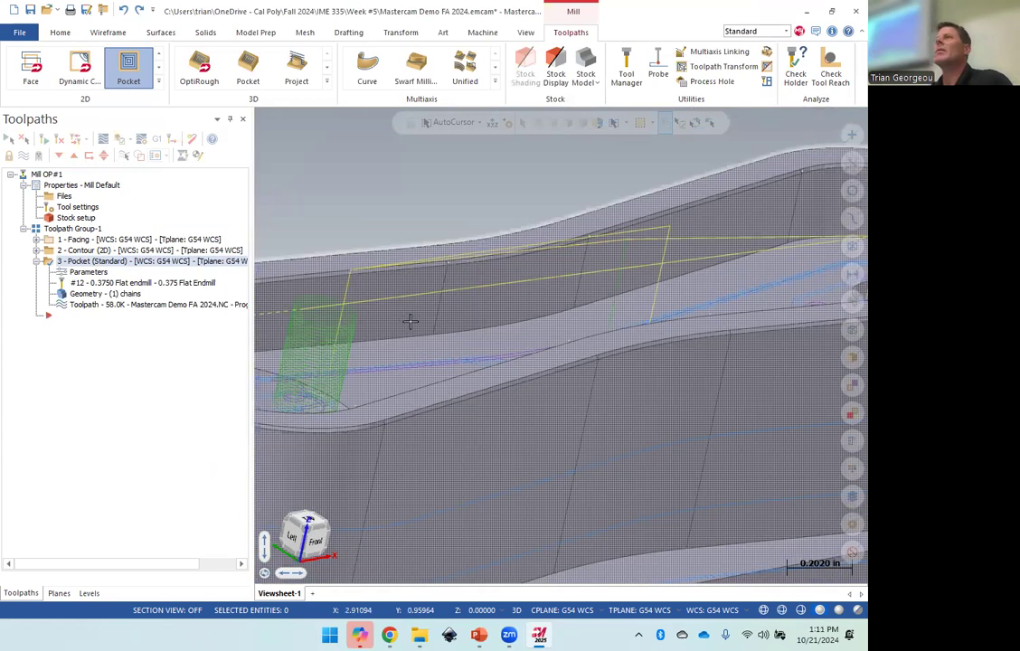
{"action": "scroll", "coordinate": [409, 321], "scroll_direction": "up", "scroll_amount": 1}
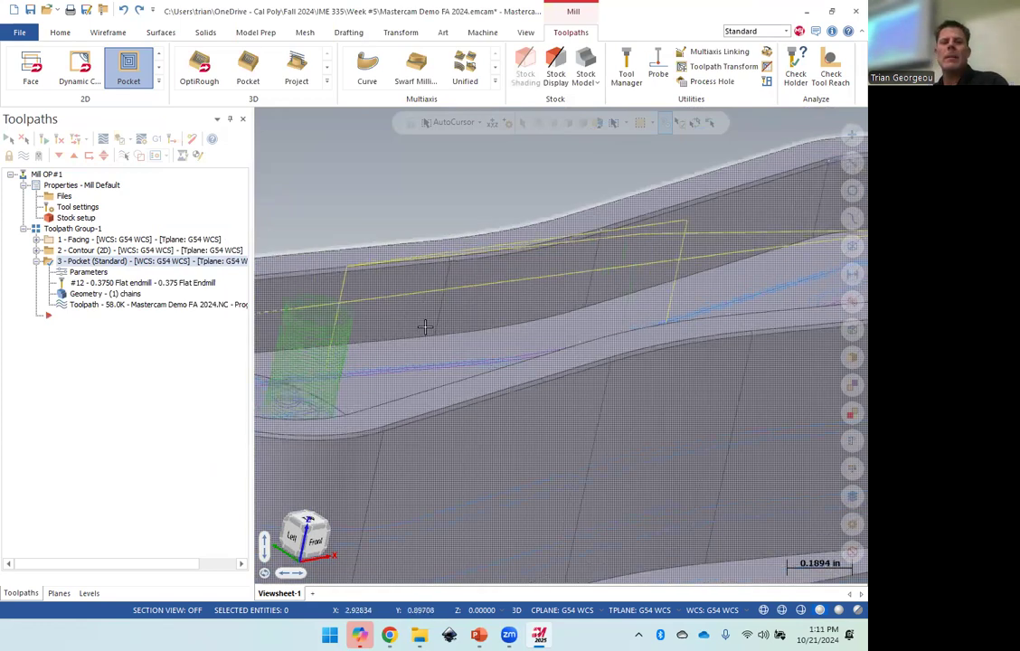
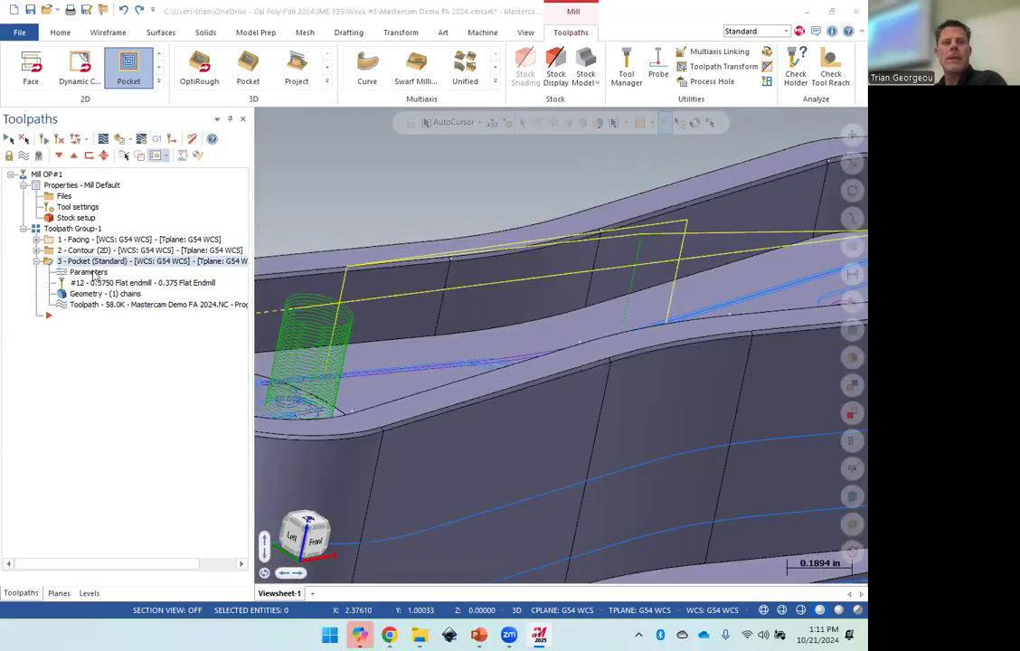
{"action": "double_click", "coordinate": [91, 272]}
{"action": "left_click", "coordinate": [205, 76]}
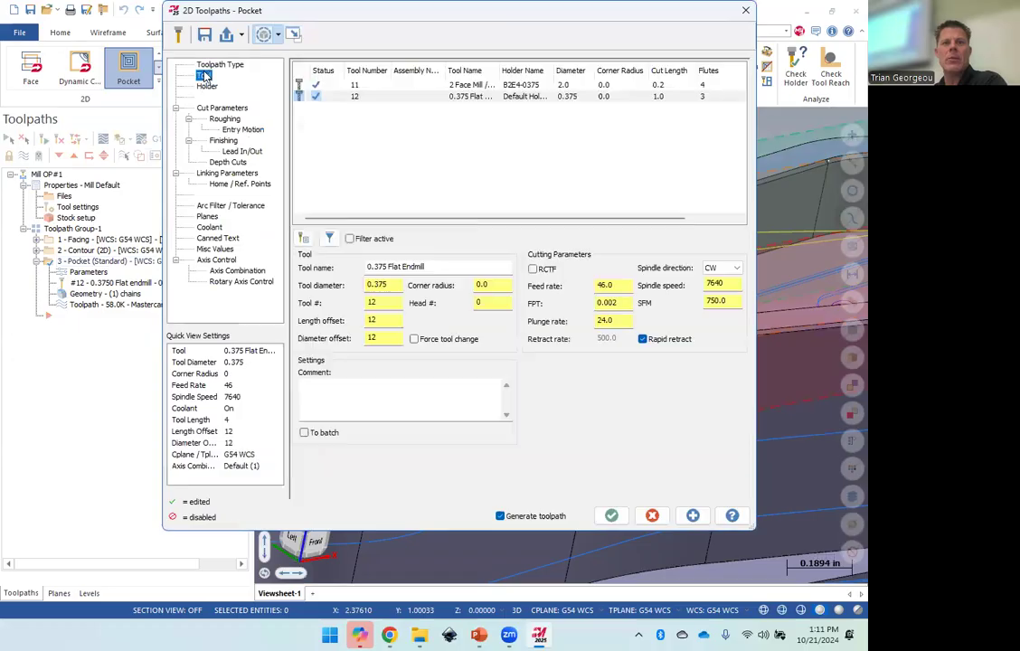
{"action": "right_click", "coordinate": [392, 146]}
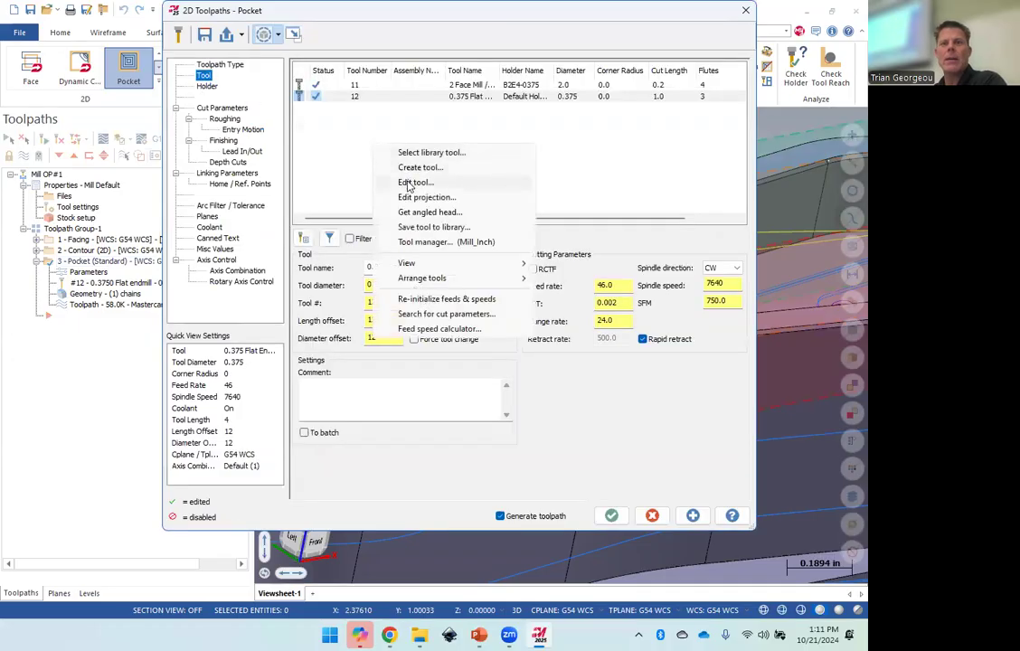
{"action": "left_click", "coordinate": [421, 167]}
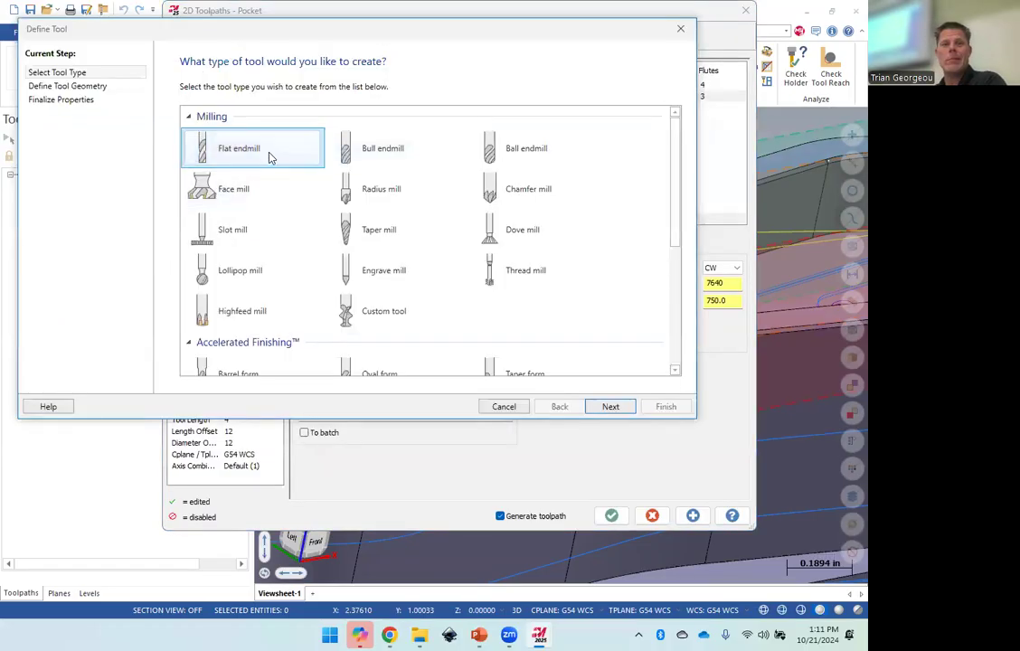
{"action": "left_click", "coordinate": [613, 408]}
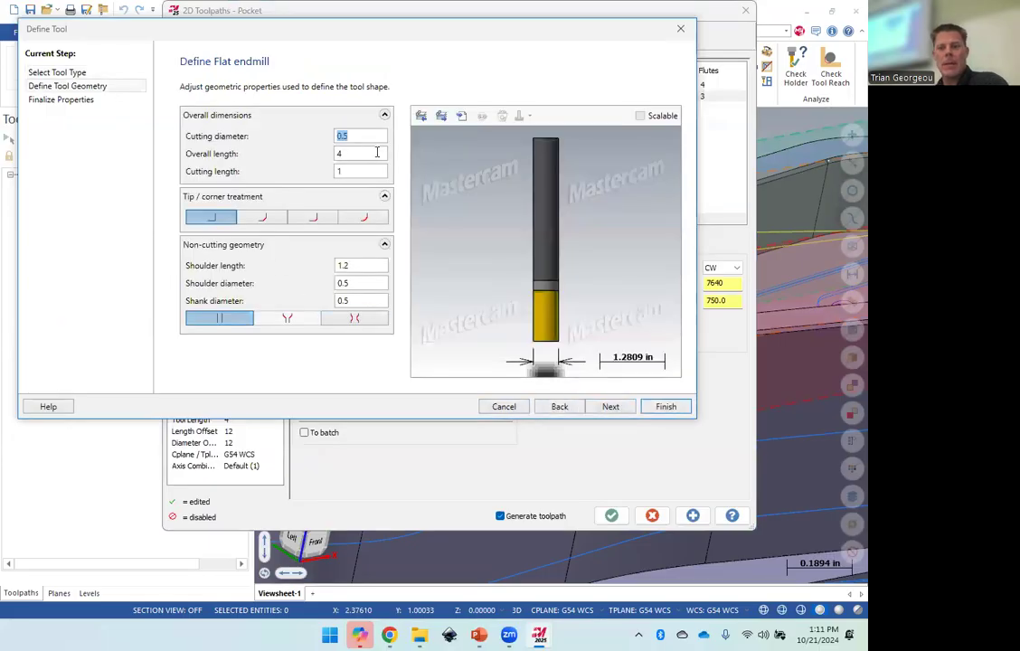
{"action": "type", "text": ".25"}
{"action": "key", "text": "Tab"}
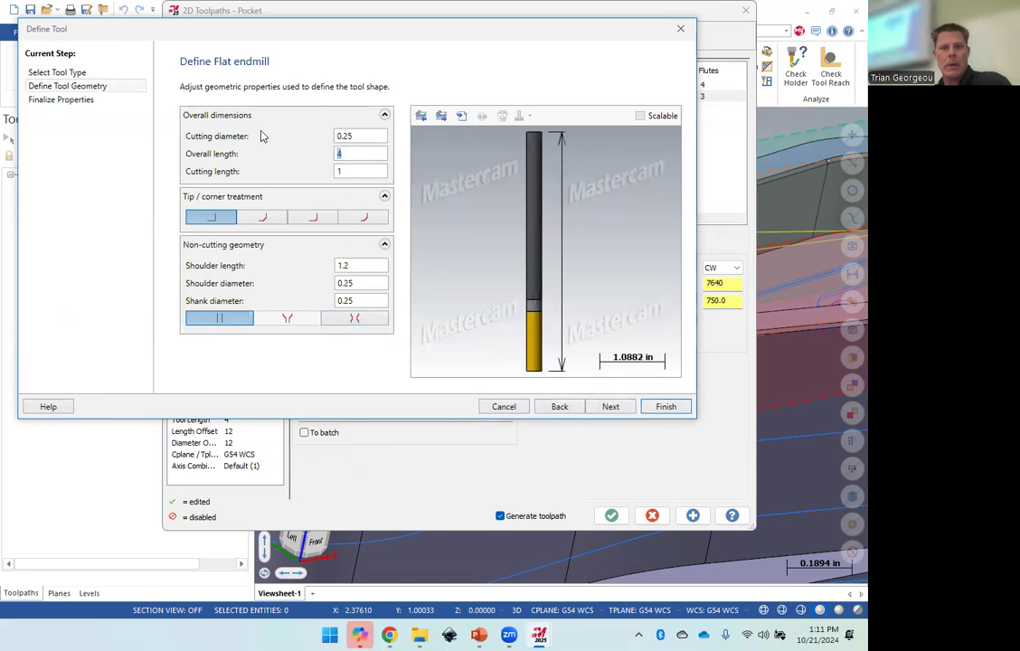
Give the new endmill tool number 15, 3 flutes and an SFM of 650.
{"action": "left_click", "coordinate": [608, 406]}
{"action": "type", "text": "15"}
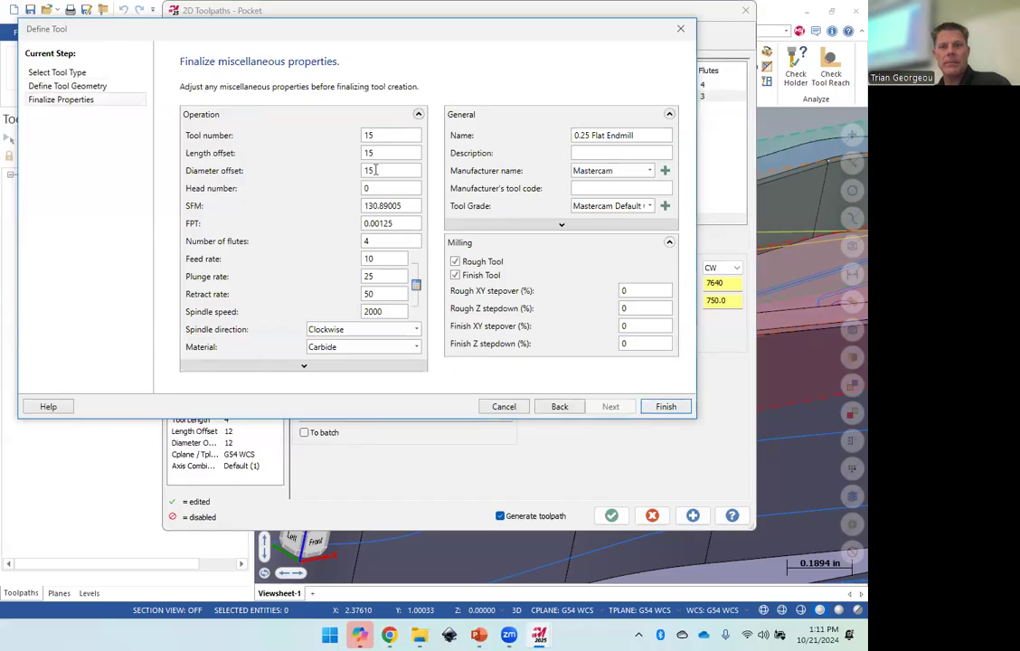
{"action": "left_click", "coordinate": [378, 241]}
{"action": "type", "text": "3"}
{"action": "left_click_drag", "start_coordinate": [402, 205], "coordinate": [345, 209]}
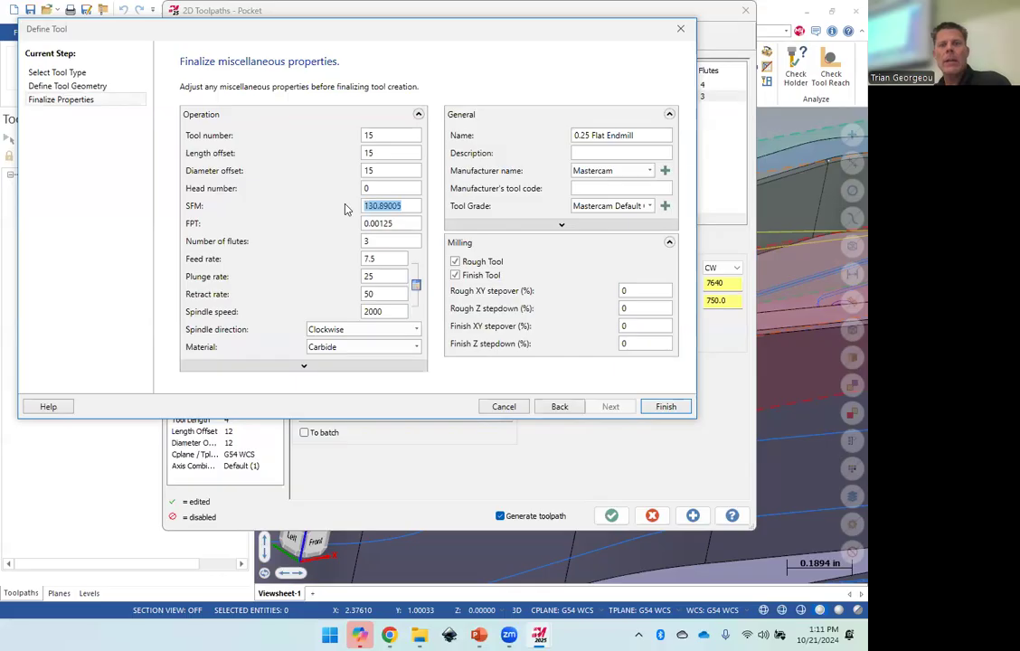
{"action": "type", "text": "6"}
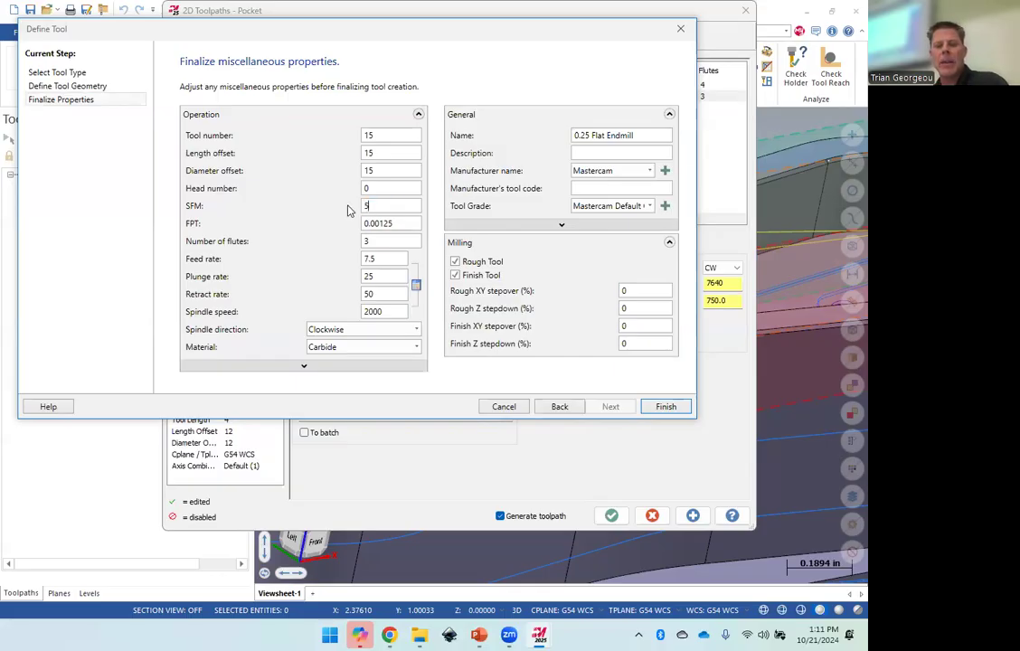
{"action": "type", "text": "50"}
{"action": "key", "text": "Tab"}
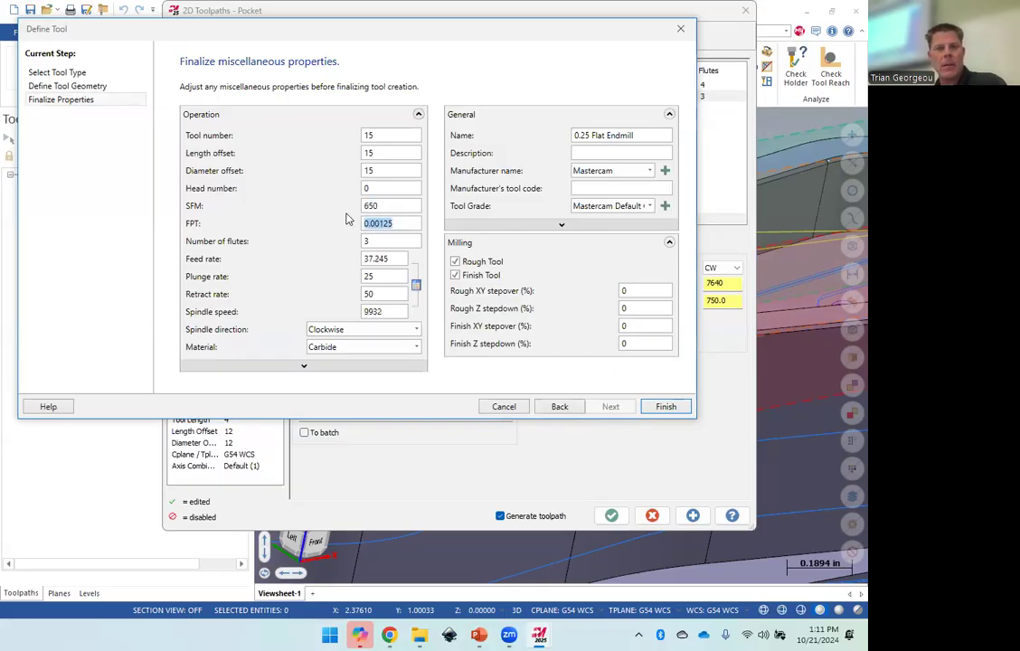
Set the endmill's feed per tooth to 0.002, feed rate to 60, plunge rate to 30 and retract rate to 500, and finish the tool.
{"action": "left_click_drag", "start_coordinate": [397, 312], "coordinate": [347, 316]}
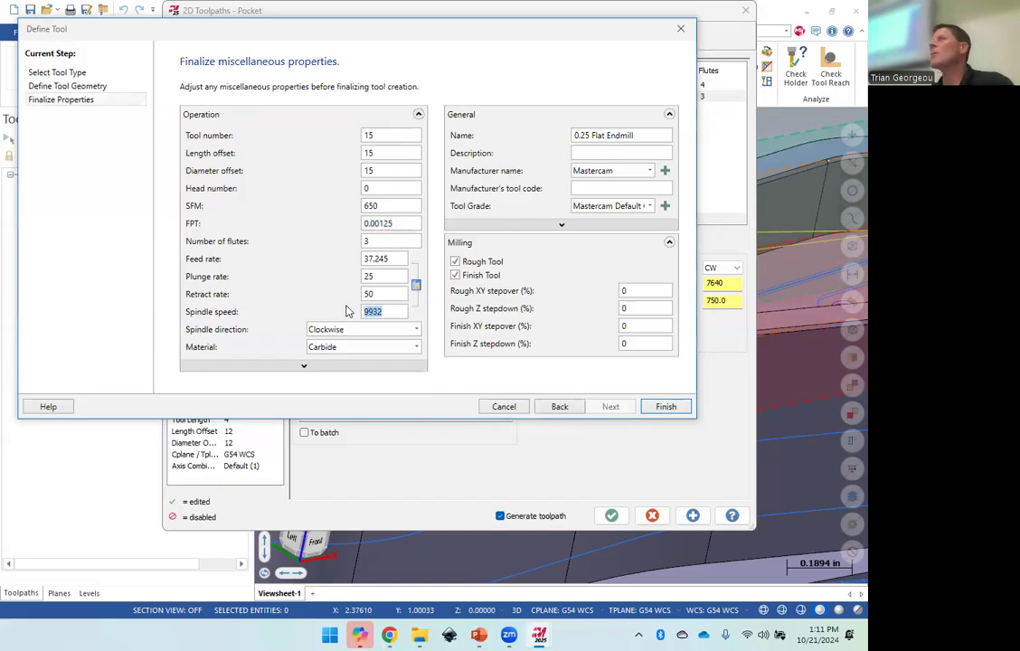
{"action": "left_click", "coordinate": [386, 224]}
{"action": "key", "text": "Delete"}
{"action": "key", "text": "Delete"}
{"action": "key", "text": "Delete"}
{"action": "type", "text": "2"}
{"action": "key", "text": "Tab"}
{"action": "type", "text": "60"}
{"action": "key", "text": "Tab"}
{"action": "type", "text": "30"}
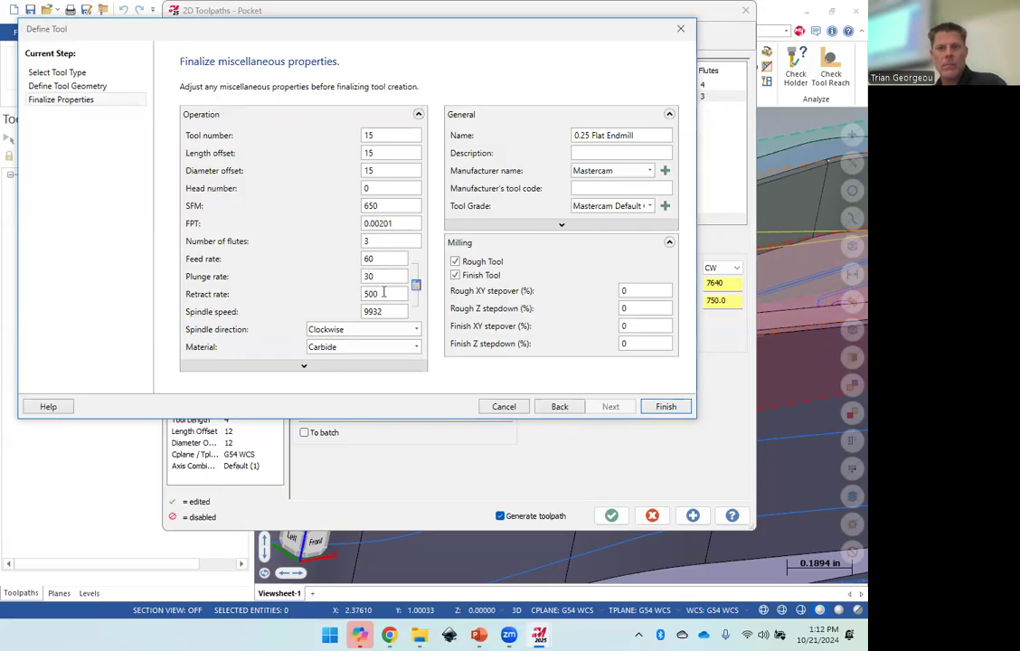
{"action": "left_click", "coordinate": [664, 407]}
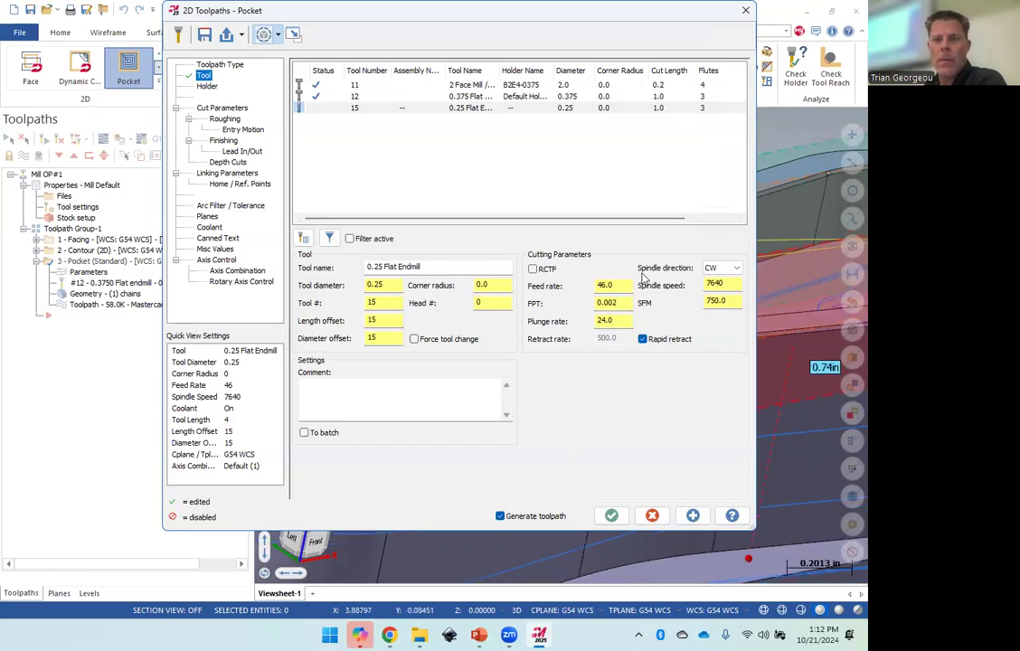
Assign the 0.25 flat endmill to the pocket operation, regenerate its toolpath and check it in the part.
{"action": "left_click", "coordinate": [366, 109]}
{"action": "left_click", "coordinate": [612, 516]}
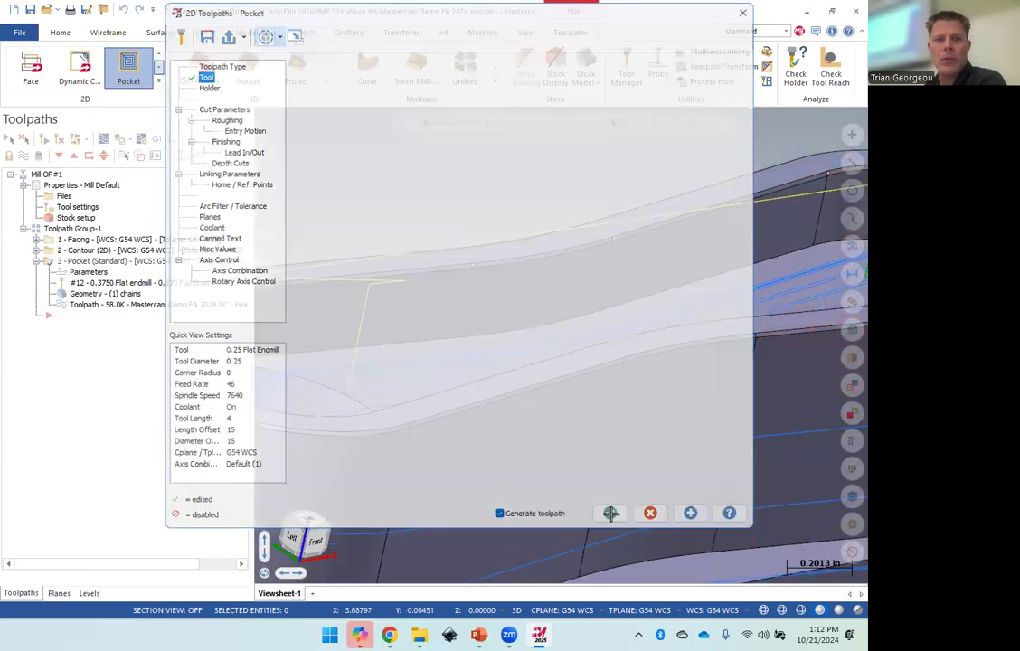
{"action": "middle_click_drag", "start_coordinate": [568, 353], "coordinate": [494, 394]}
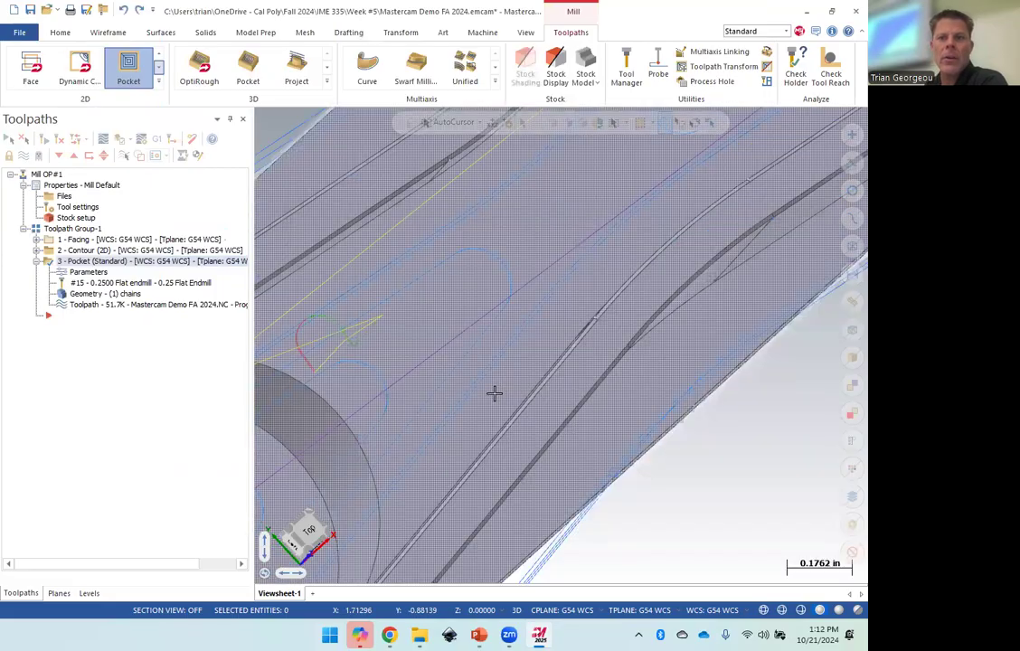
{"action": "key", "text": "alt+7"}
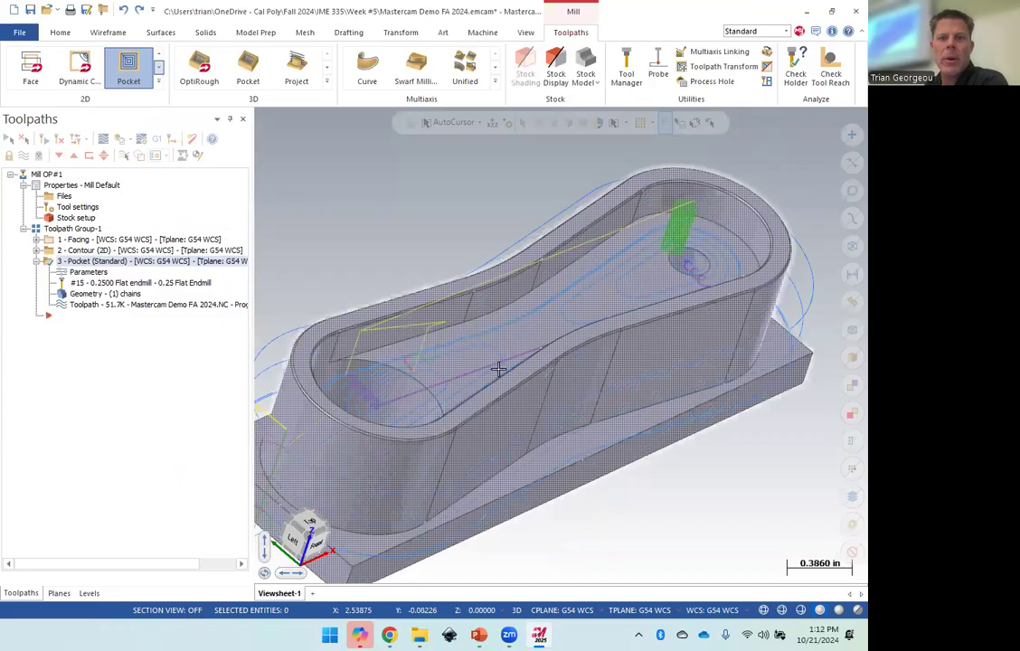
{"action": "middle_click_drag", "start_coordinate": [498, 369], "coordinate": [511, 358]}
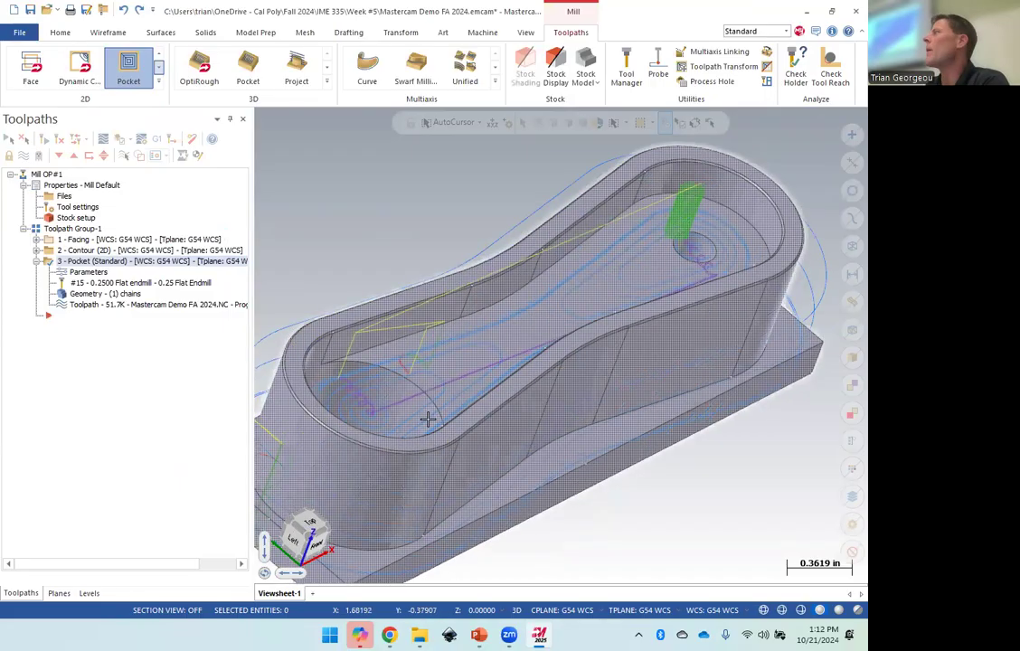
Simulate all operations of the toolpath group in Verify at a slightly slower speed and inspect the machined pocket floor up close.
{"action": "mouse_move", "coordinate": [485, 399]}
{"action": "middle_mouse_down"}
{"action": "mouse_move", "coordinate": [472, 424]}
{"action": "mouse_move", "coordinate": [503, 356]}
{"action": "mouse_move", "coordinate": [467, 341]}
{"action": "mouse_move", "coordinate": [488, 371]}
{"action": "mouse_move", "coordinate": [486, 337]}
{"action": "mouse_move", "coordinate": [503, 353]}
{"action": "mouse_move", "coordinate": [485, 366]}
{"action": "mouse_move", "coordinate": [483, 345]}
{"action": "mouse_move", "coordinate": [513, 351]}
{"action": "middle_mouse_up"}
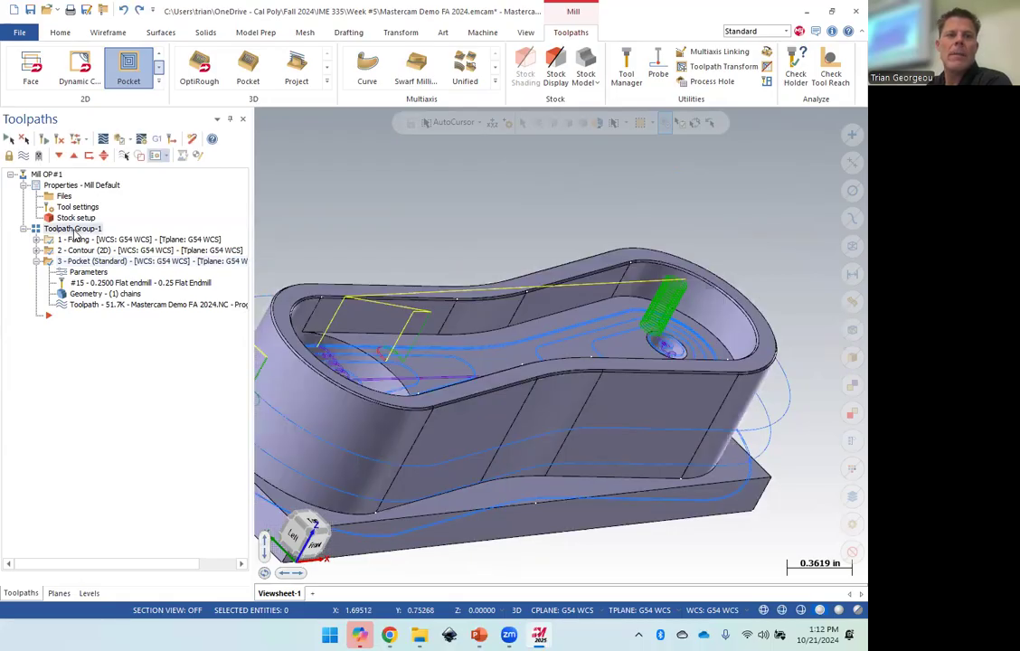
{"action": "left_click", "coordinate": [118, 140]}
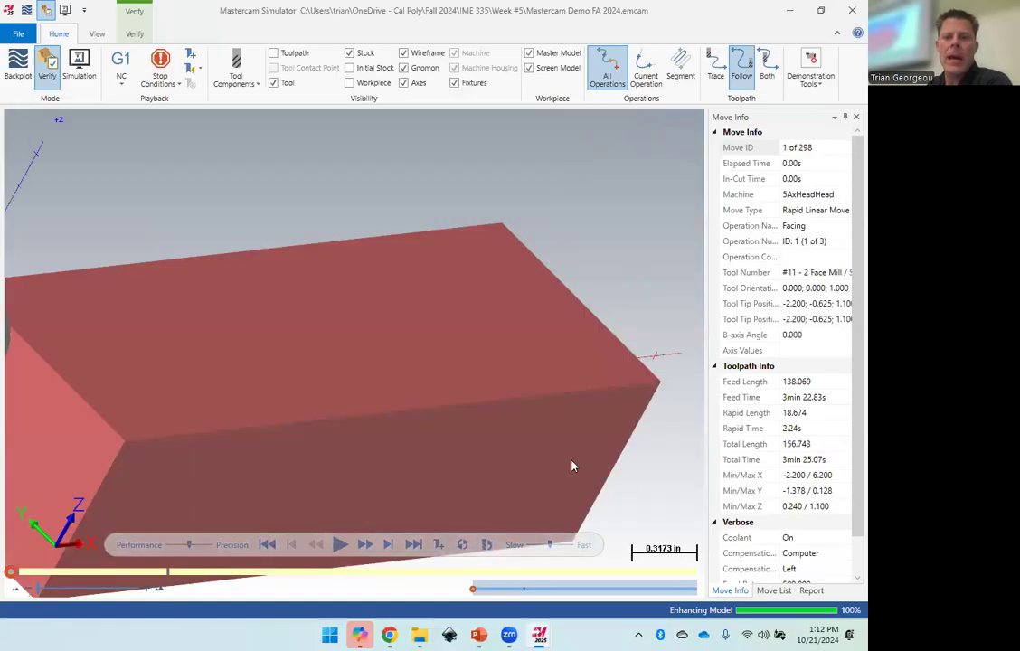
{"action": "left_click_drag", "start_coordinate": [550, 546], "coordinate": [537, 547]}
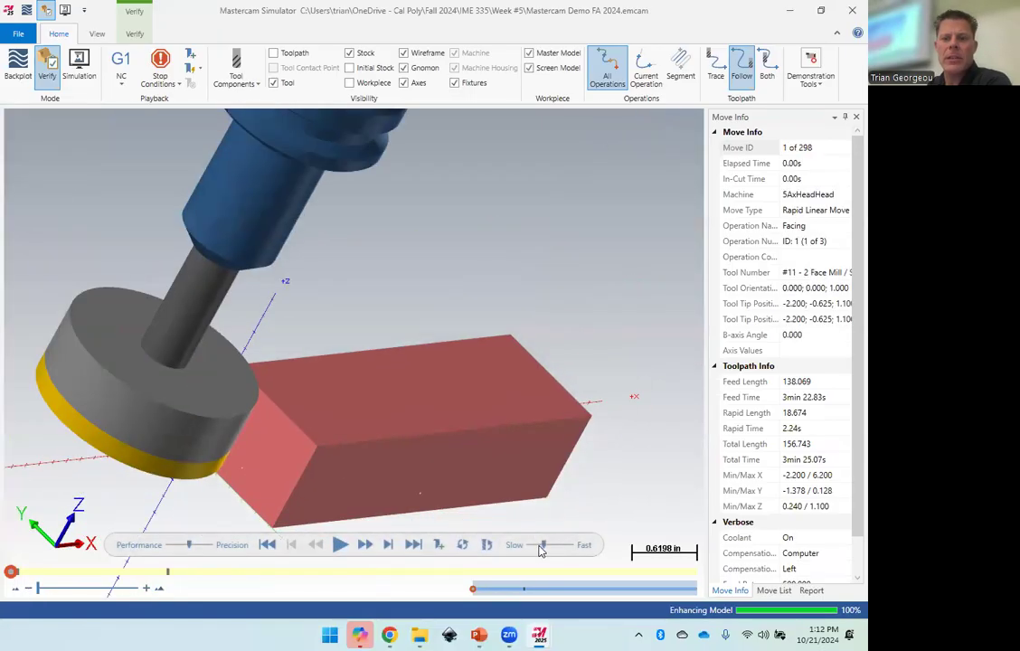
{"action": "left_click", "coordinate": [339, 544]}
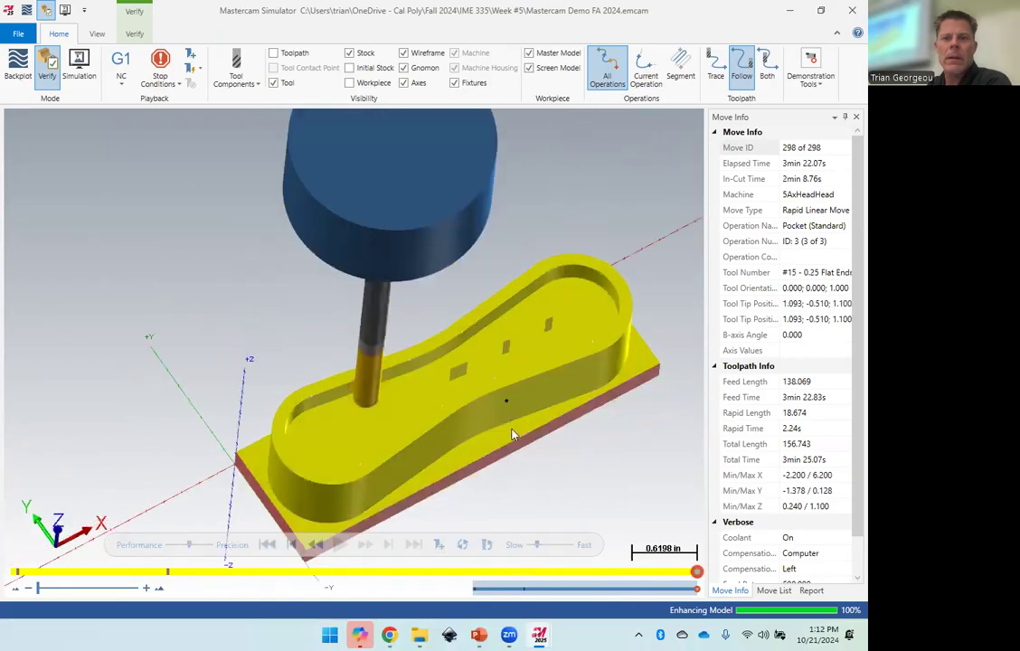
{"action": "middle_click_drag", "start_coordinate": [497, 387], "coordinate": [540, 360]}
{"action": "scroll", "coordinate": [469, 378], "scroll_direction": "up", "scroll_amount": 5}
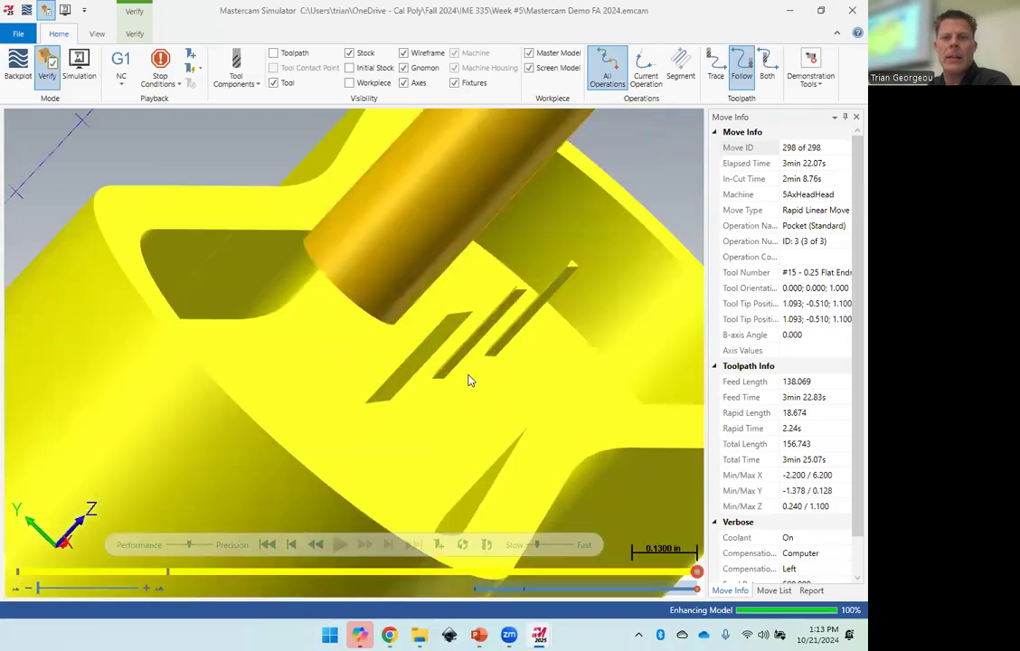
{"action": "mouse_move", "coordinate": [434, 345]}
{"action": "middle_mouse_down"}
{"action": "mouse_move", "coordinate": [426, 351]}
{"action": "mouse_move", "coordinate": [430, 334]}
{"action": "mouse_move", "coordinate": [435, 343]}
{"action": "middle_mouse_up"}
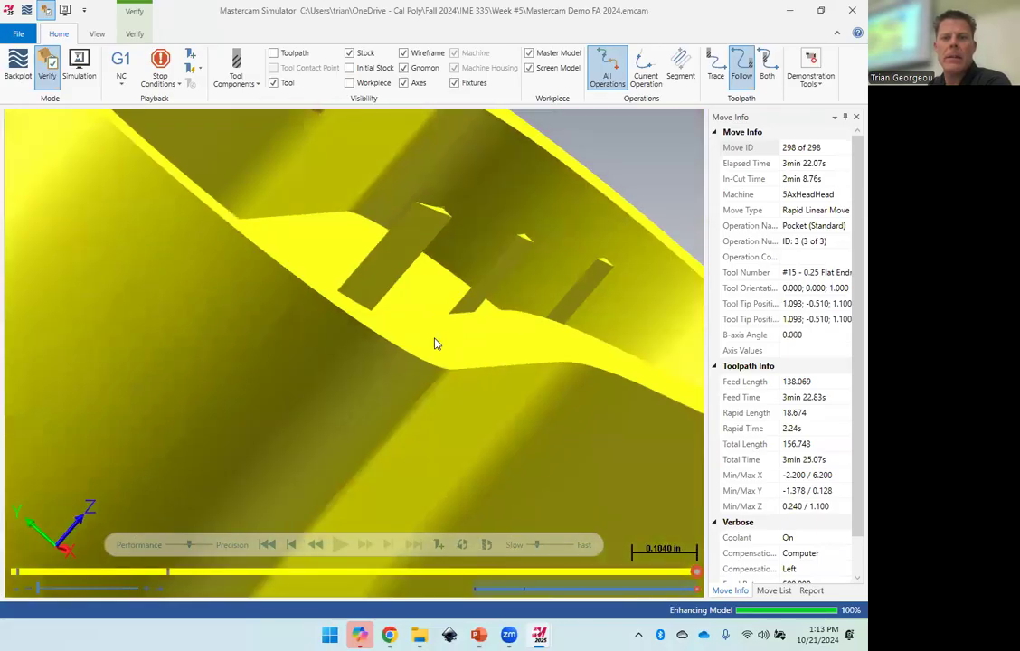
{"action": "scroll", "coordinate": [422, 456], "scroll_direction": "down", "scroll_amount": 3}
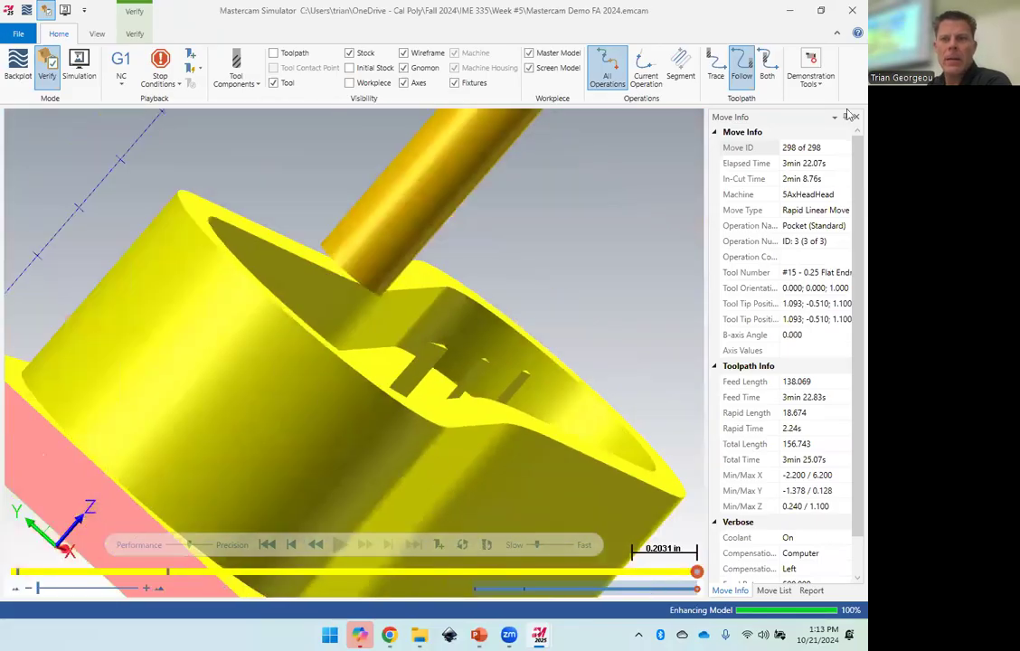
{"action": "left_click", "coordinate": [852, 10]}
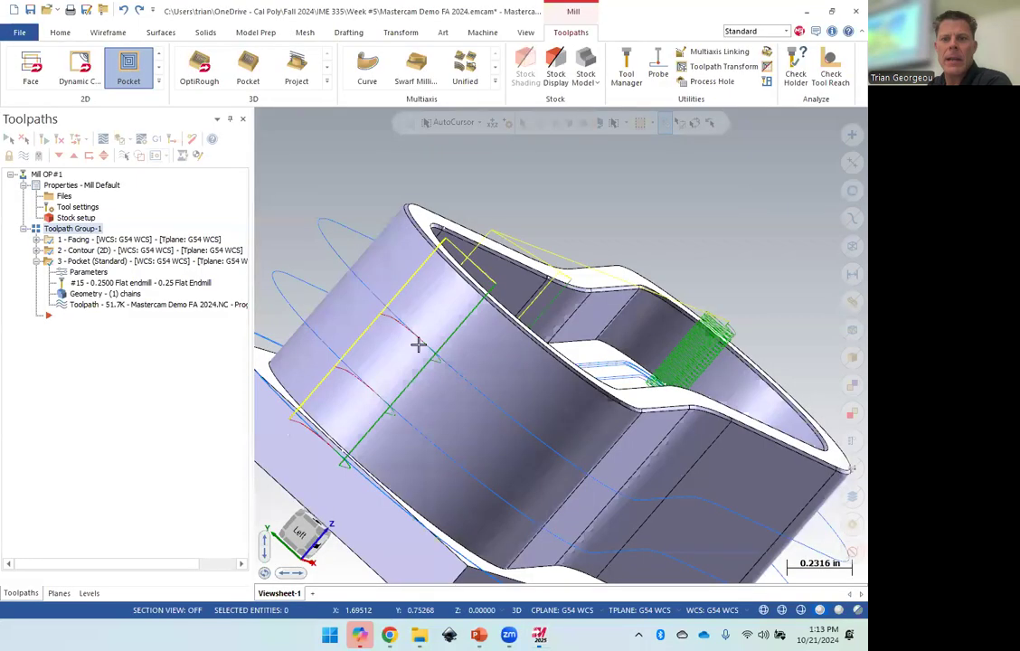
Set the roughing stepover percentage of the pocket operation to 40.
{"action": "left_click", "coordinate": [91, 273]}
{"action": "left_click", "coordinate": [226, 119]}
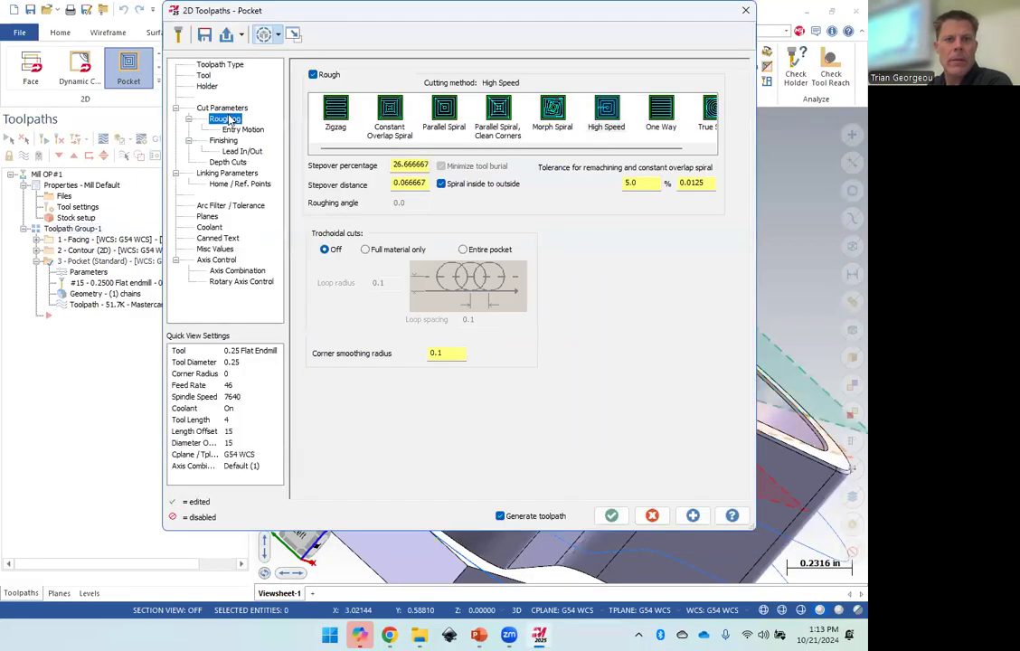
{"action": "double_click", "coordinate": [395, 165]}
{"action": "type", "text": "40"}
{"action": "key", "text": "Tab"}
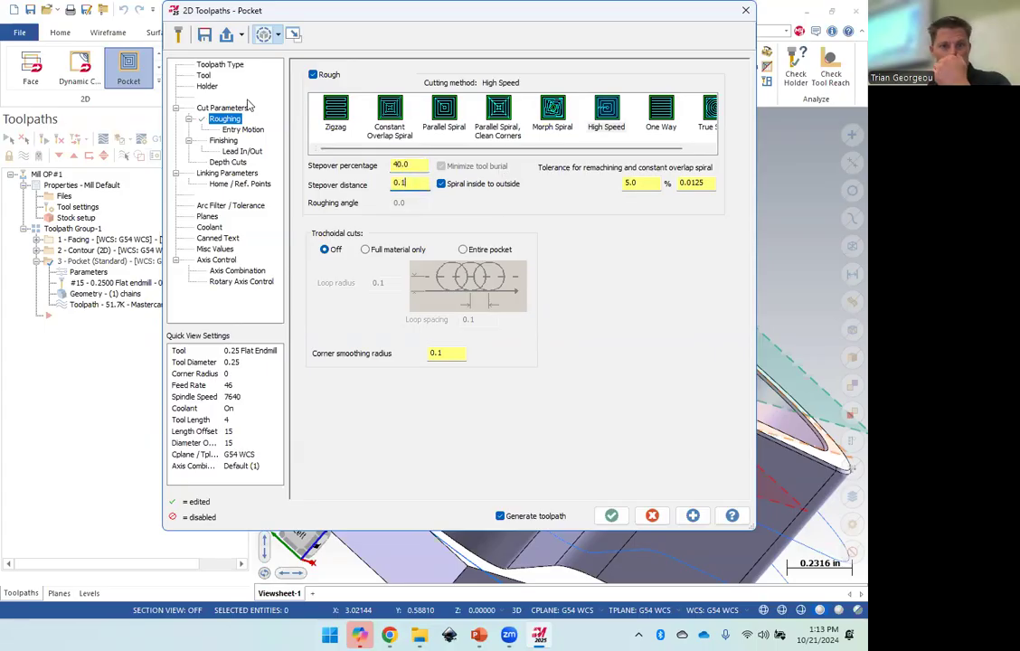
Change the pocket's roughing cutting method to True Spiral, regenerate the toolpath and examine it on the part.
{"action": "left_click", "coordinate": [222, 107]}
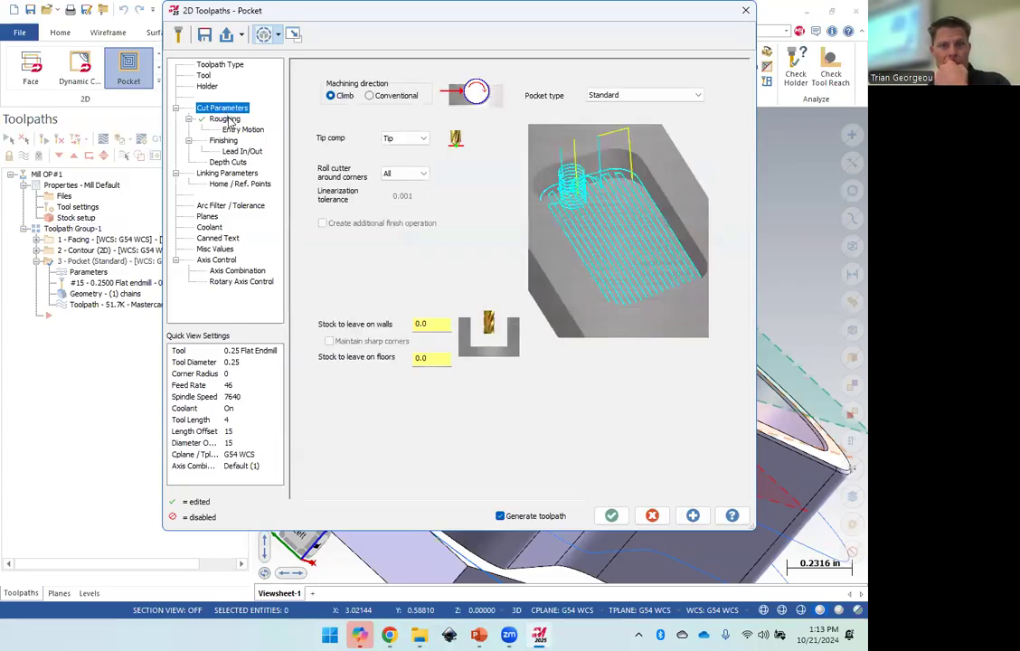
{"action": "left_click", "coordinate": [225, 118]}
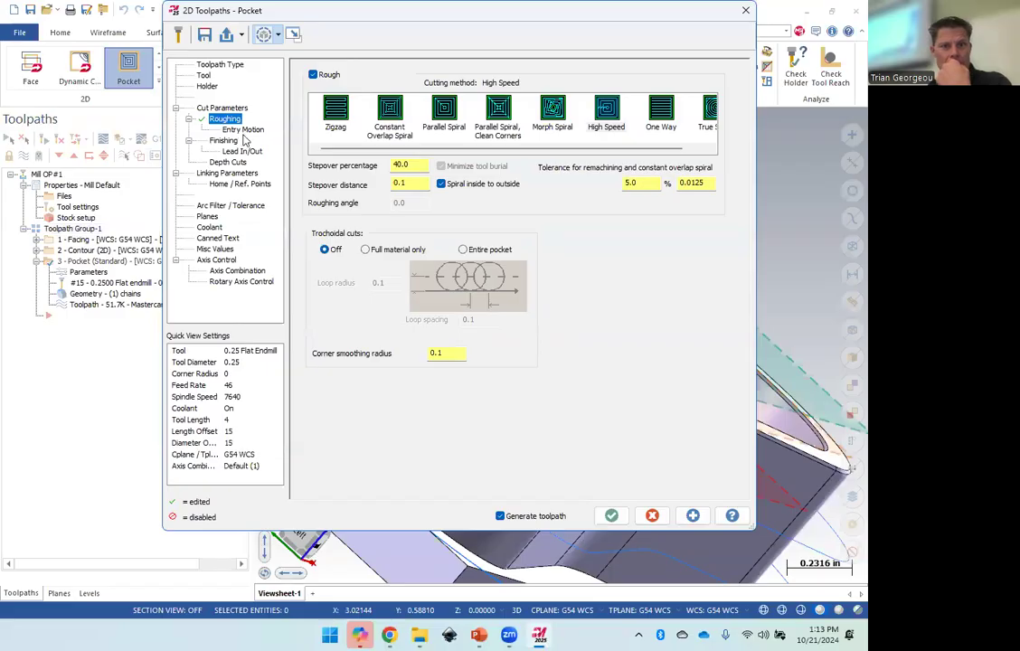
{"action": "left_click", "coordinate": [710, 110]}
{"action": "left_click", "coordinate": [612, 516]}
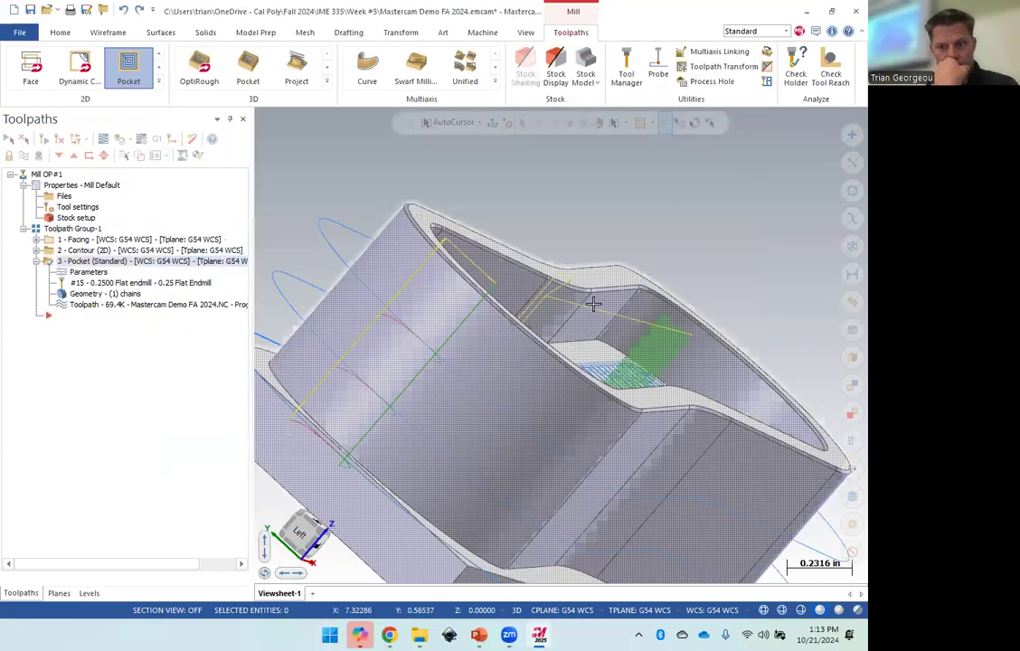
{"action": "middle_click_drag", "start_coordinate": [580, 334], "coordinate": [577, 361]}
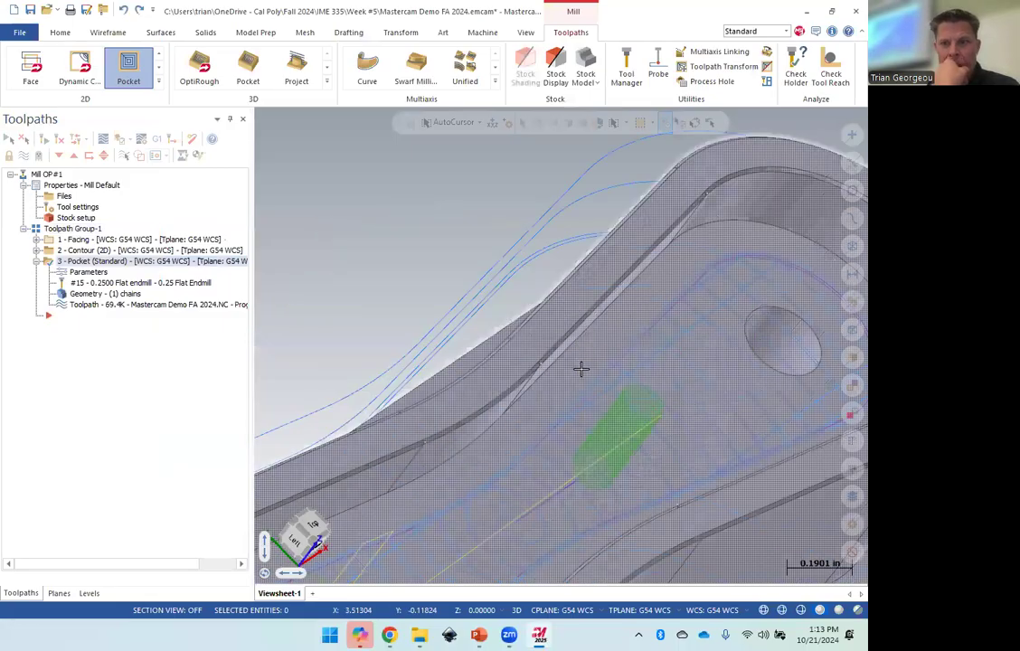
{"action": "scroll", "coordinate": [581, 369], "scroll_direction": "down", "scroll_amount": 3}
{"action": "mouse_move", "coordinate": [632, 433]}
{"action": "middle_mouse_down"}
{"action": "mouse_move", "coordinate": [560, 423]}
{"action": "mouse_move", "coordinate": [574, 433]}
{"action": "middle_mouse_up"}
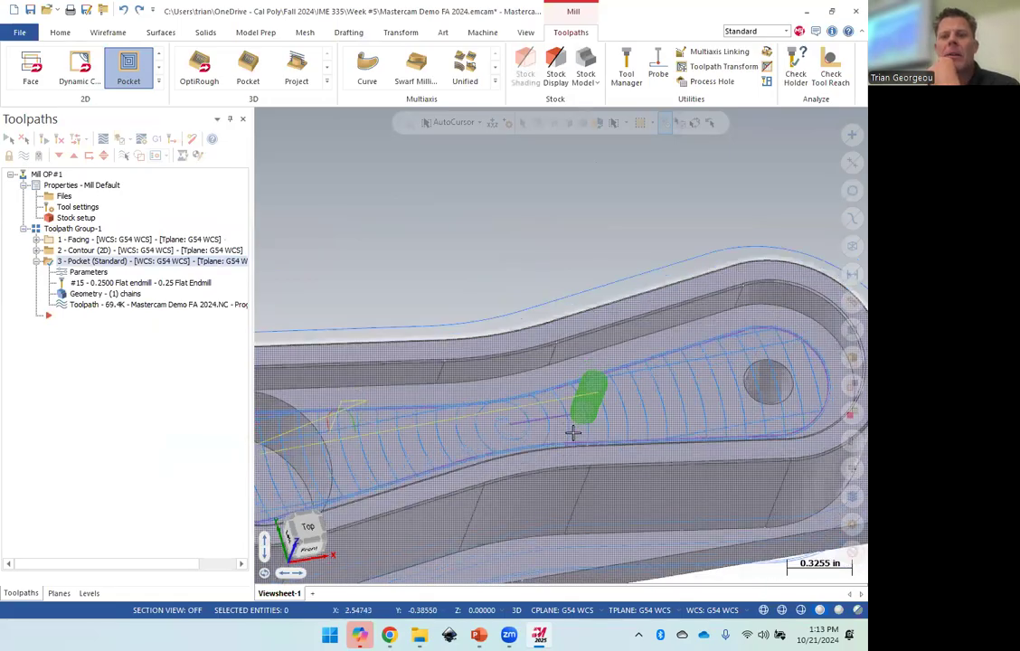
Verify all operations again with the spiral pocket toolpath and inspect the pocket floor and walls of the simulated stock.
{"action": "left_click", "coordinate": [58, 230]}
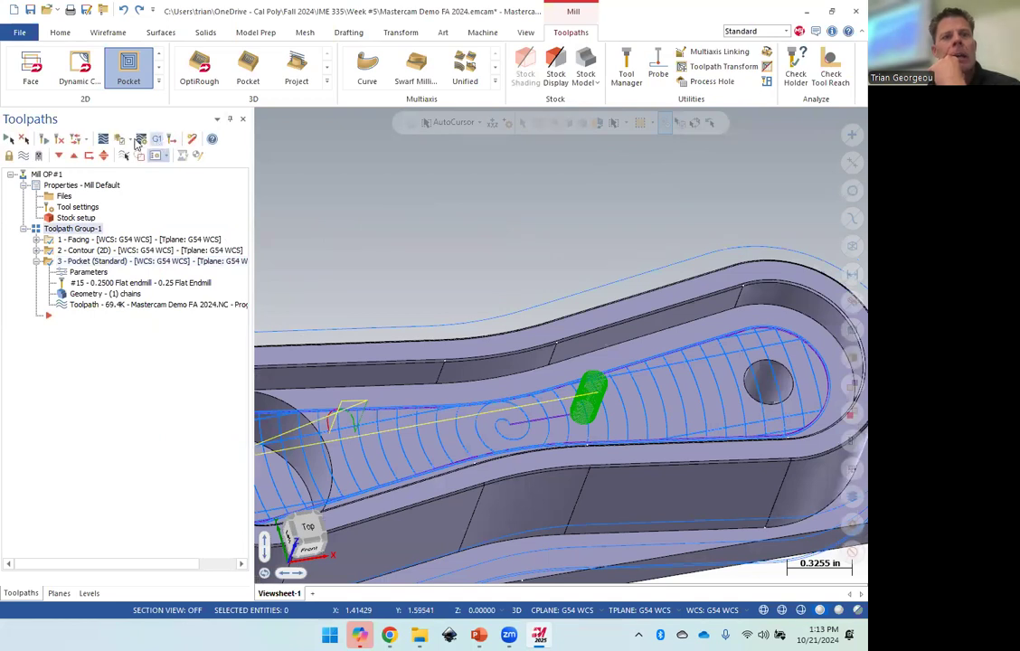
{"action": "left_click", "coordinate": [123, 140]}
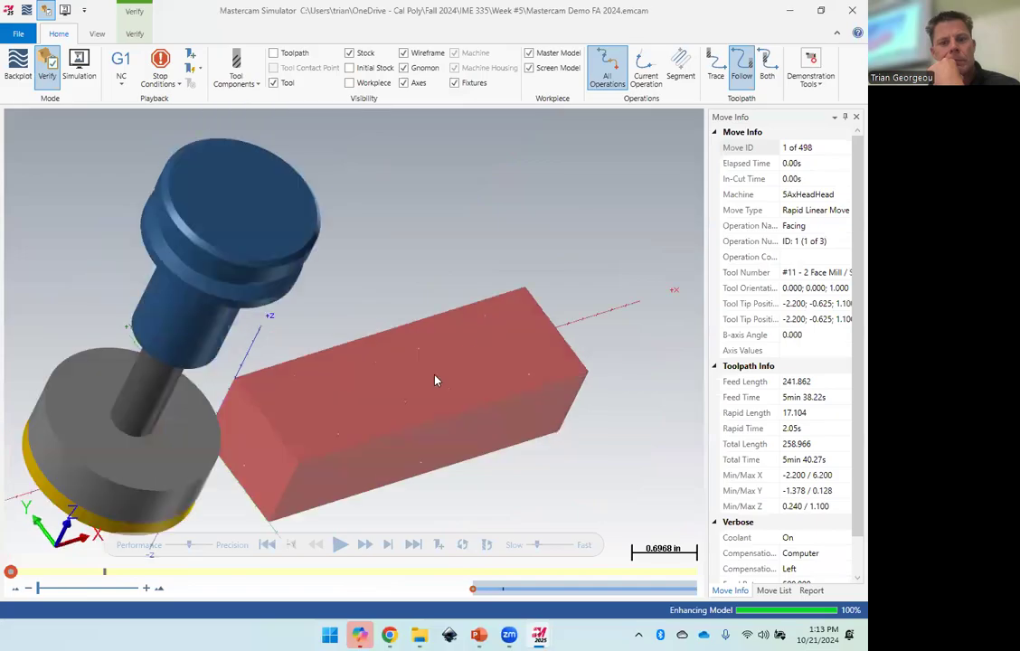
{"action": "left_click", "coordinate": [340, 544]}
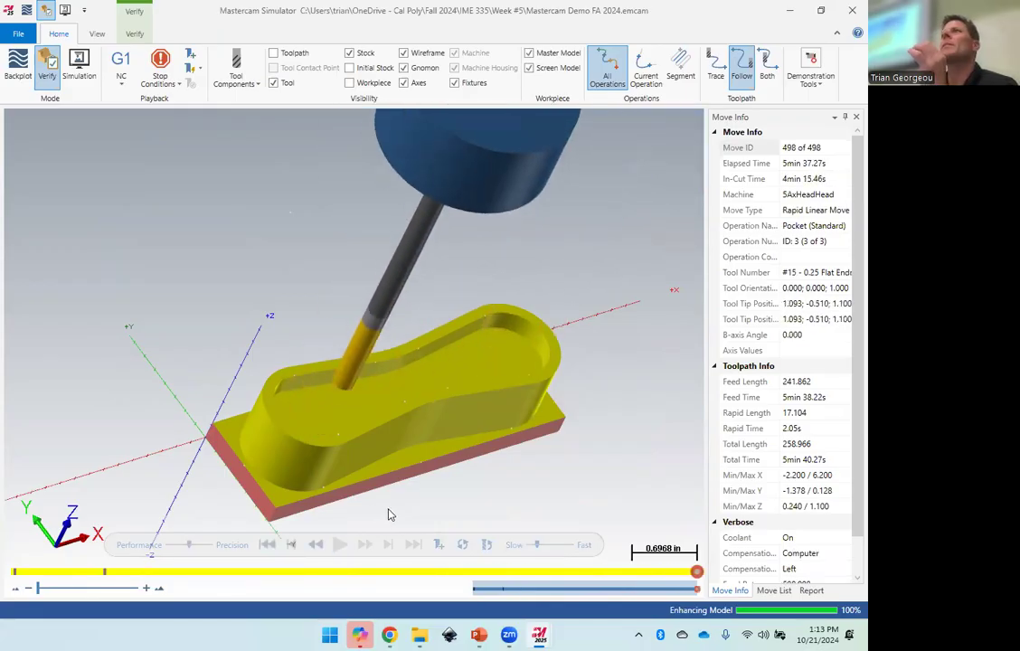
{"action": "middle_click_drag", "start_coordinate": [403, 481], "coordinate": [427, 460]}
{"action": "scroll", "coordinate": [370, 383], "scroll_direction": "down", "scroll_amount": 3}
{"action": "scroll", "coordinate": [378, 381], "scroll_direction": "up", "scroll_amount": 2}
{"action": "scroll", "coordinate": [379, 386], "scroll_direction": "up", "scroll_amount": 8}
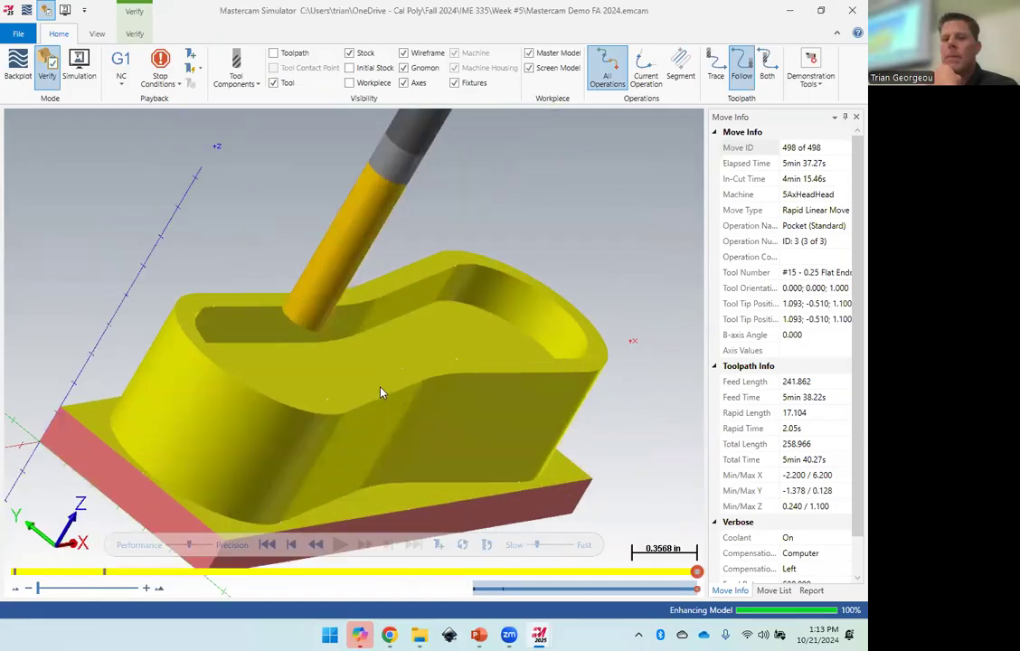
{"action": "scroll", "coordinate": [379, 391], "scroll_direction": "down", "scroll_amount": 8}
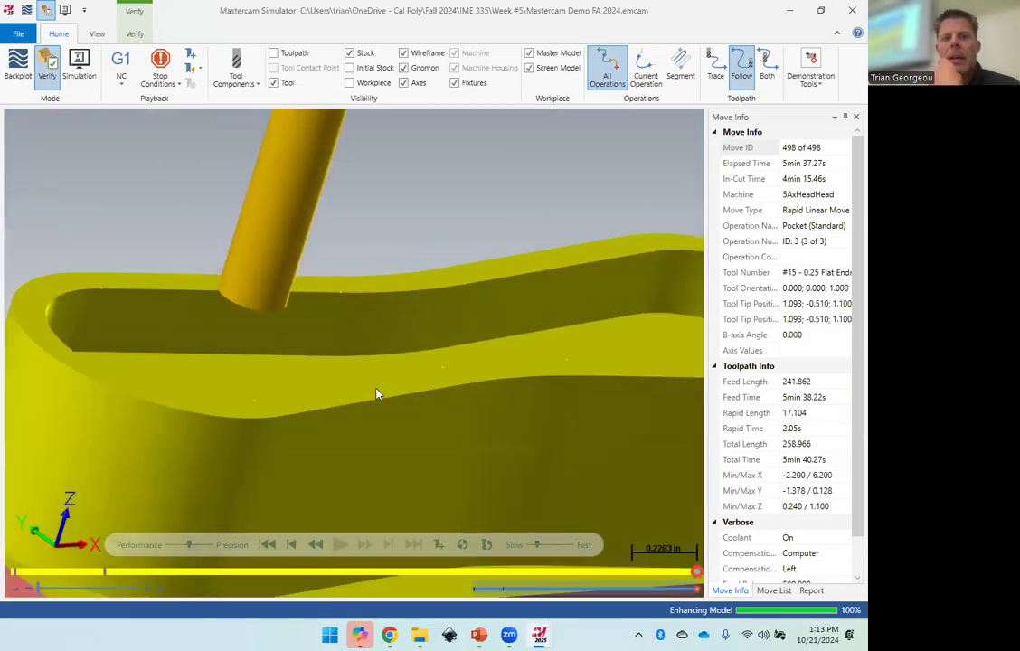
{"action": "scroll", "coordinate": [378, 393], "scroll_direction": "up", "scroll_amount": 1}
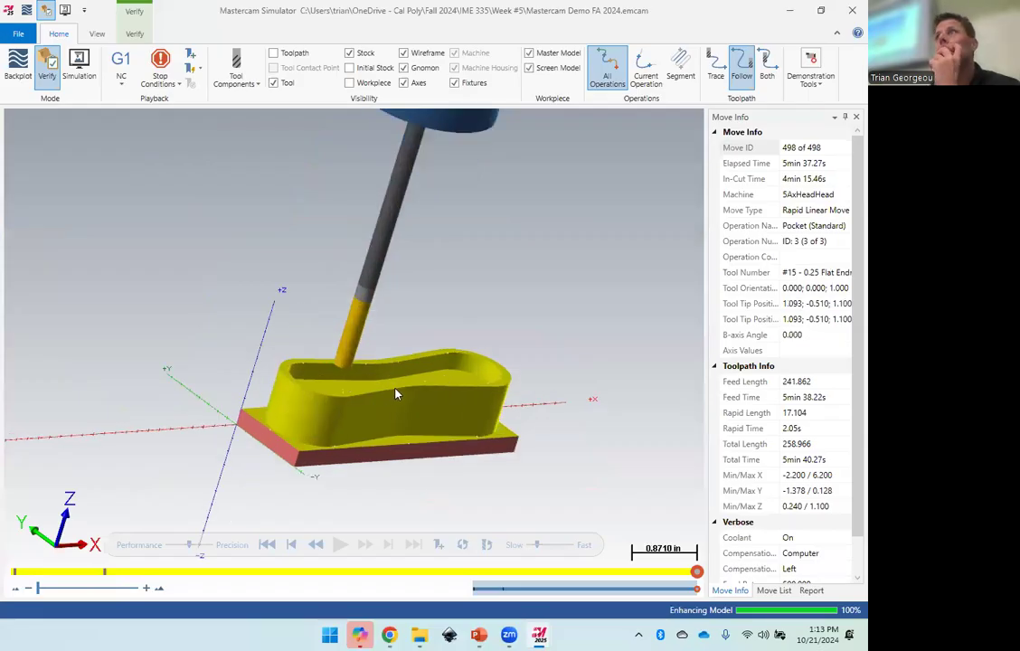
{"action": "middle_click_drag", "start_coordinate": [403, 387], "coordinate": [429, 425]}
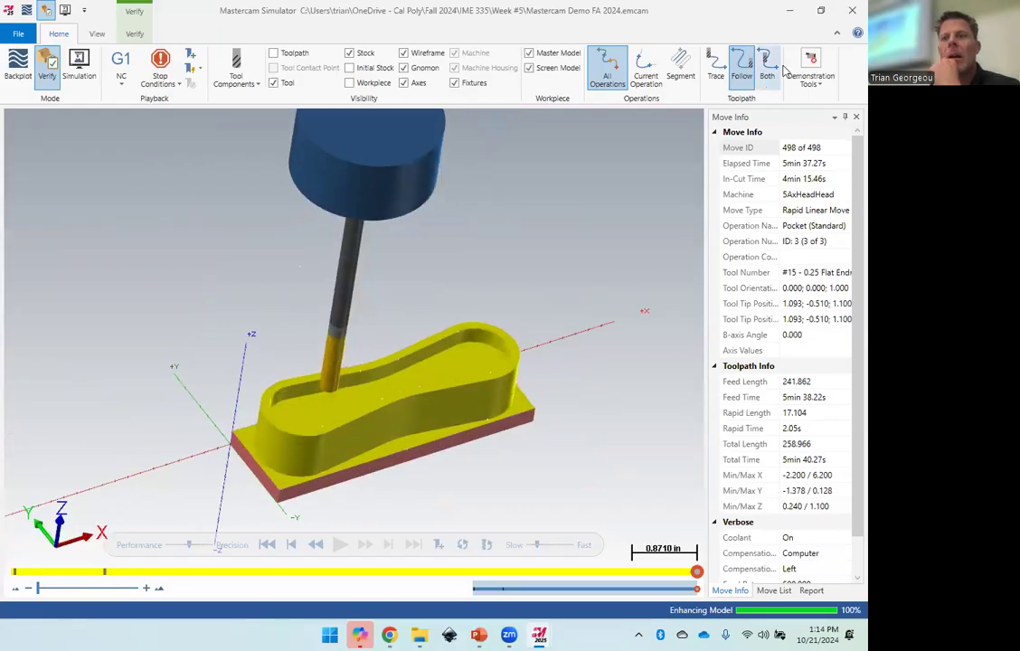
{"action": "left_click", "coordinate": [852, 10]}
Hide the toolpath display of all operations in the toolpath group so only the solid part is shown.
{"action": "scroll", "coordinate": [551, 407], "scroll_direction": "up", "scroll_amount": 5}
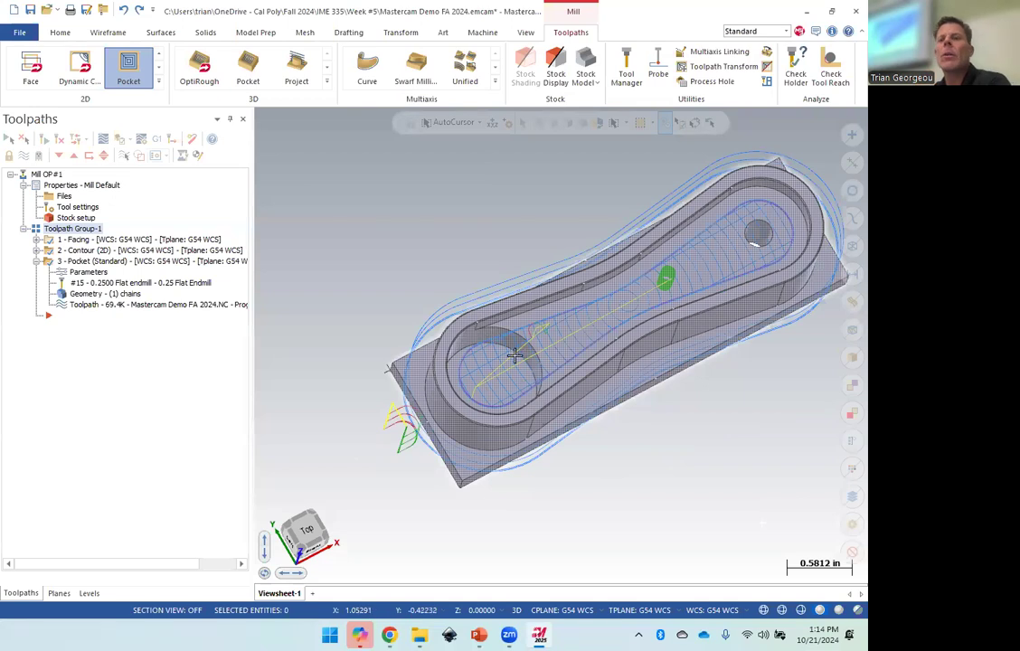
{"action": "middle_click_drag", "start_coordinate": [688, 431], "coordinate": [710, 351]}
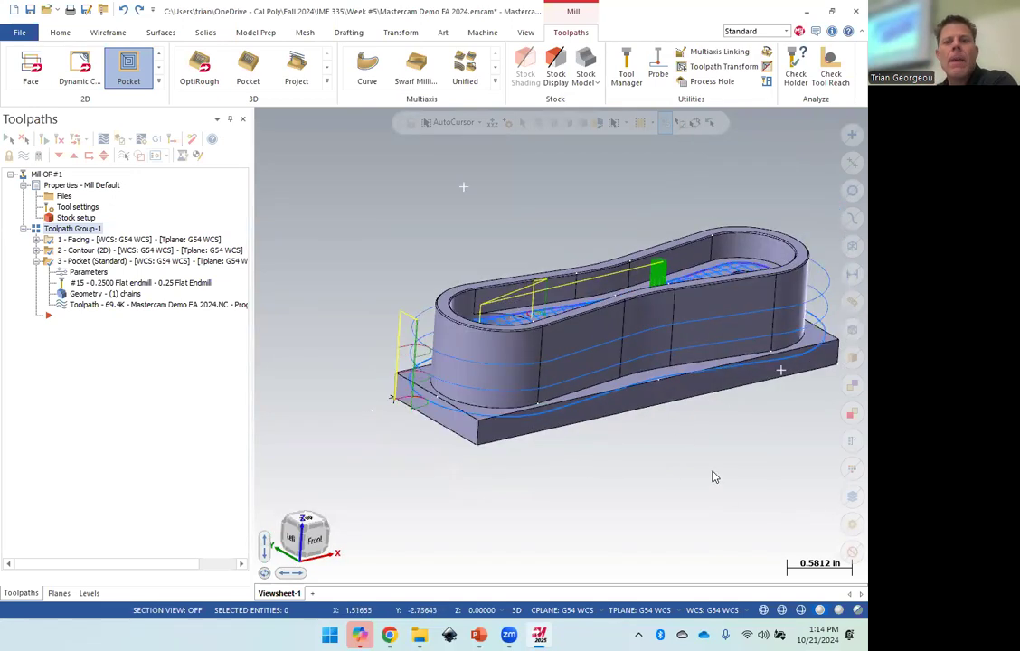
{"action": "middle_click_drag", "start_coordinate": [714, 477], "coordinate": [719, 409]}
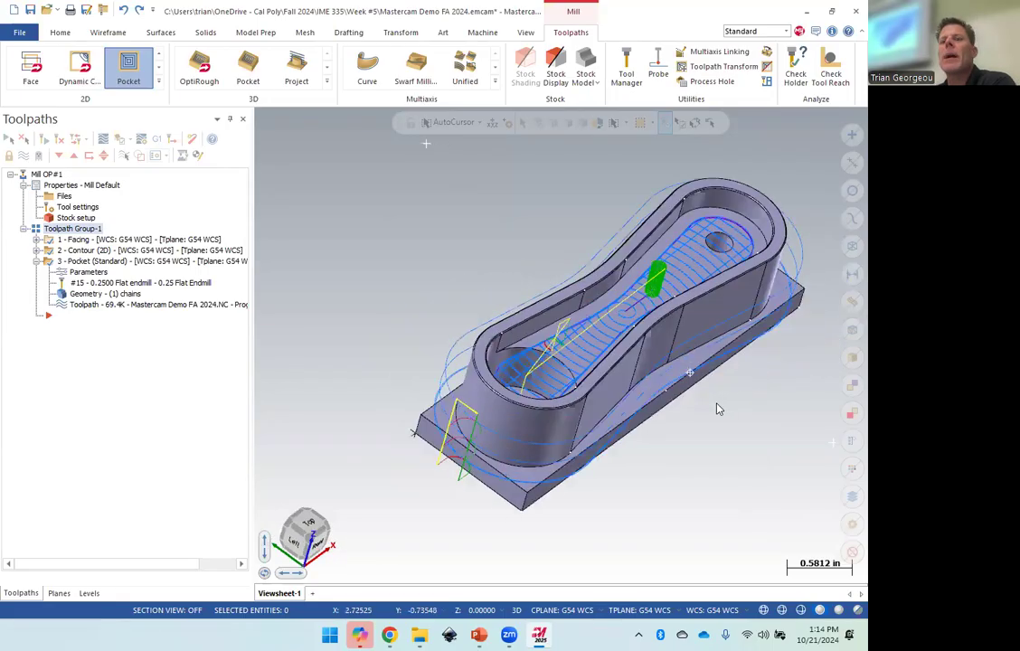
{"action": "left_click", "coordinate": [25, 156]}
{"action": "left_click", "coordinate": [25, 157]}
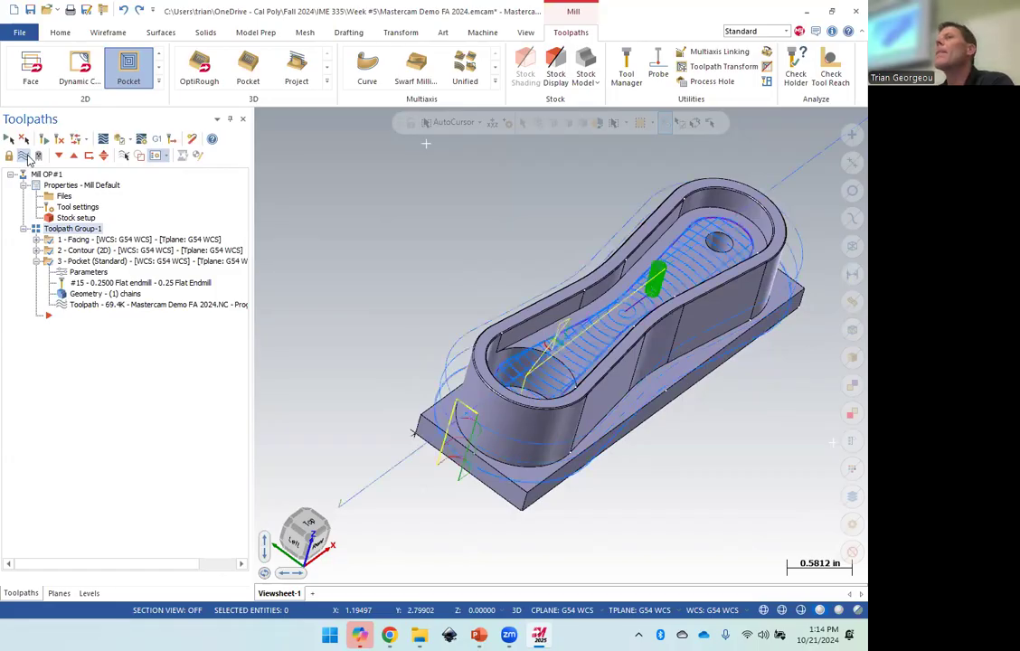
{"action": "left_click", "coordinate": [25, 157]}
Save the part file as Mastercam Demo FA 2024 in the Week #5 folder.
{"action": "left_click", "coordinate": [45, 11]}
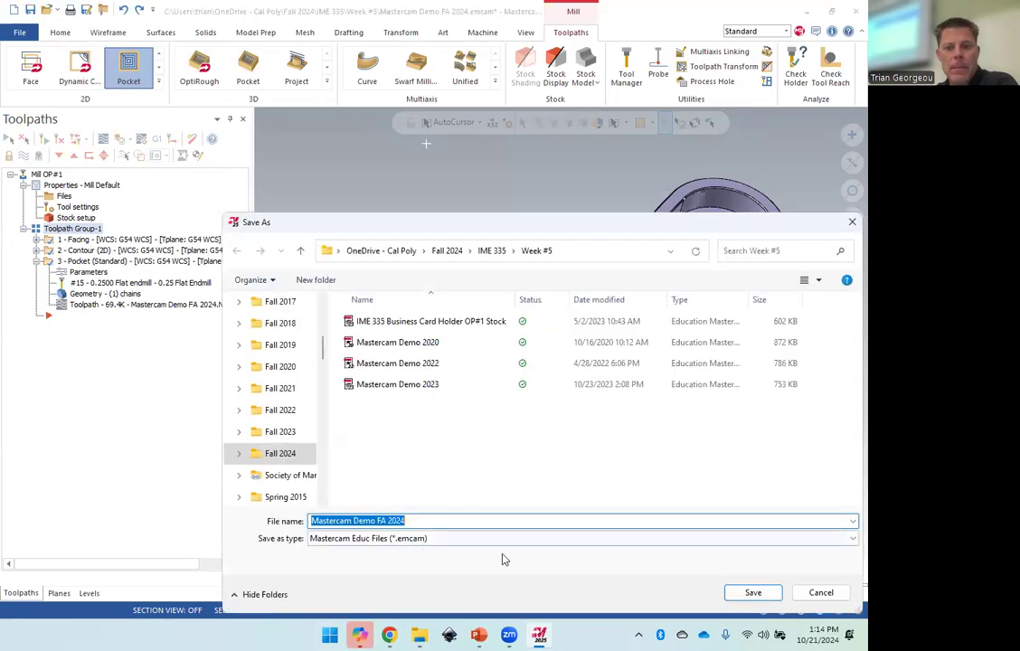
{"action": "left_click_drag", "start_coordinate": [724, 220], "coordinate": [608, 94]}
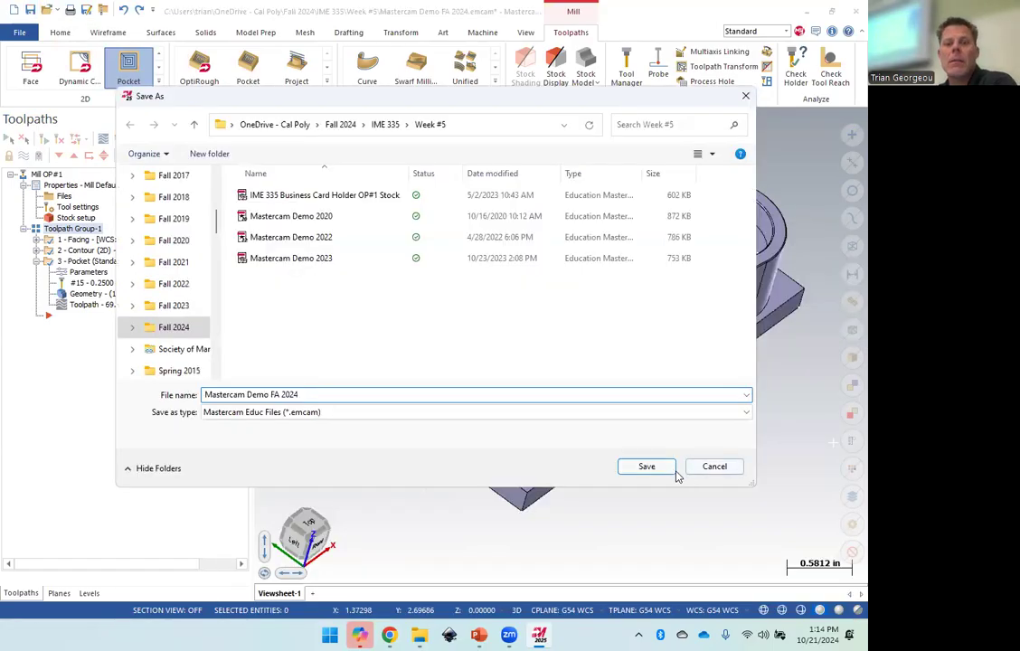
{"action": "left_click", "coordinate": [671, 467]}
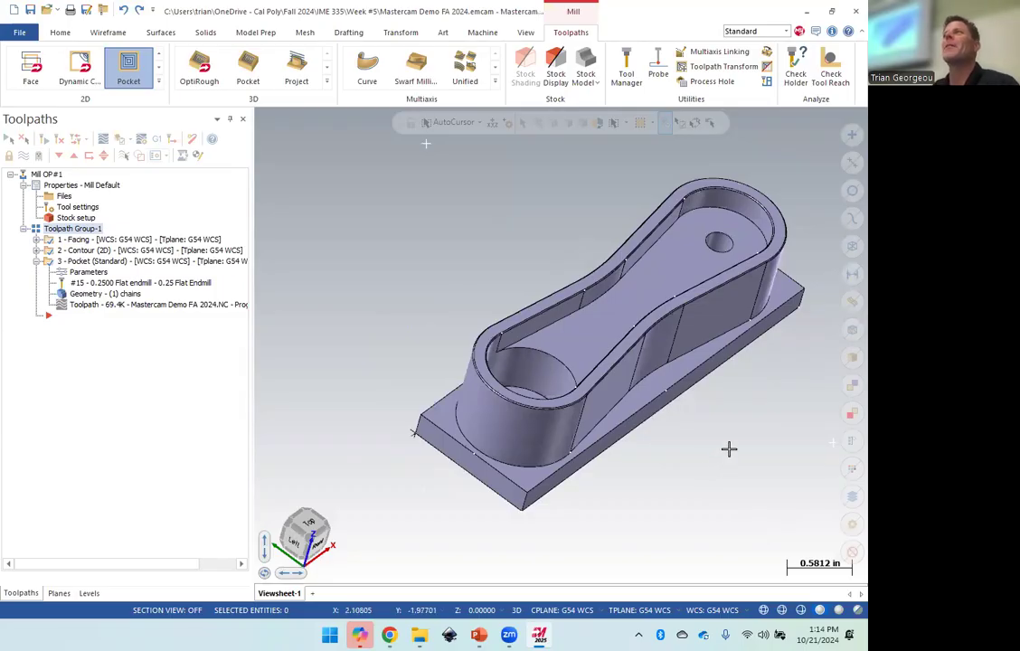
Start a Helix Bore toolpath using the large round hole in the pocket as its hole geometry.
{"action": "middle_click_drag", "start_coordinate": [720, 414], "coordinate": [524, 371]}
{"action": "left_click", "coordinate": [36, 261]}
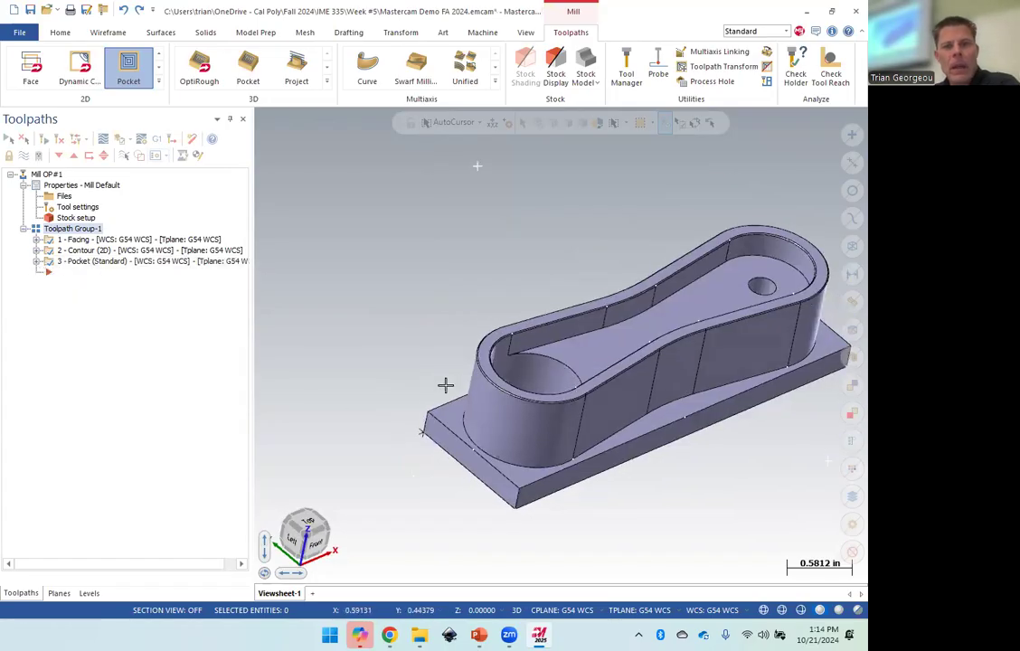
{"action": "left_click", "coordinate": [158, 81]}
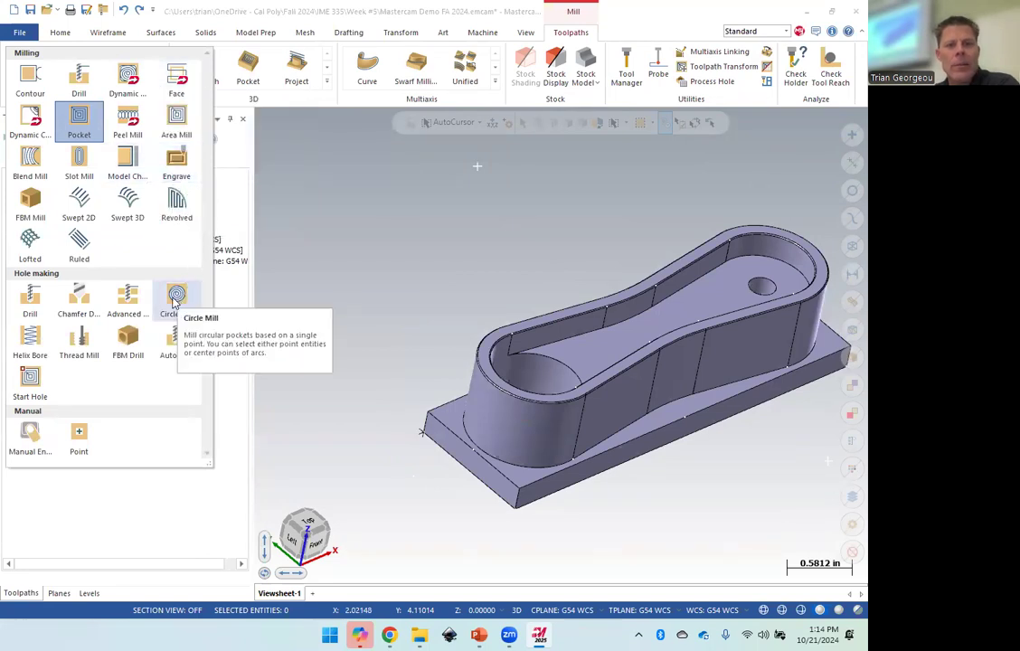
{"action": "left_click", "coordinate": [31, 337]}
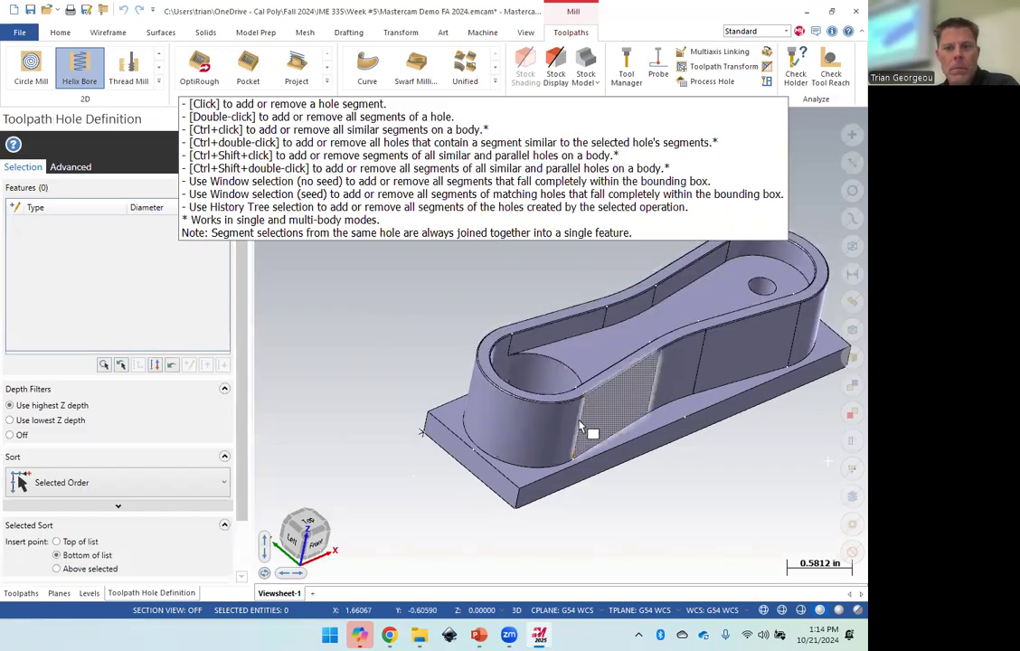
{"action": "left_click", "coordinate": [534, 383]}
{"action": "middle_click_drag", "start_coordinate": [588, 474], "coordinate": [570, 398]}
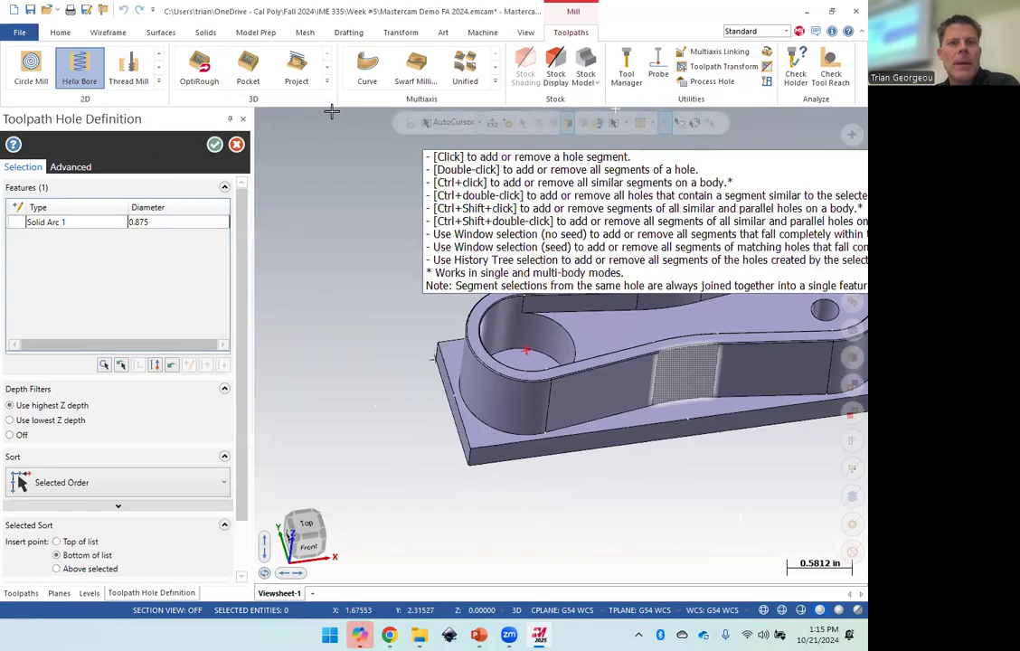
{"action": "left_click", "coordinate": [215, 146]}
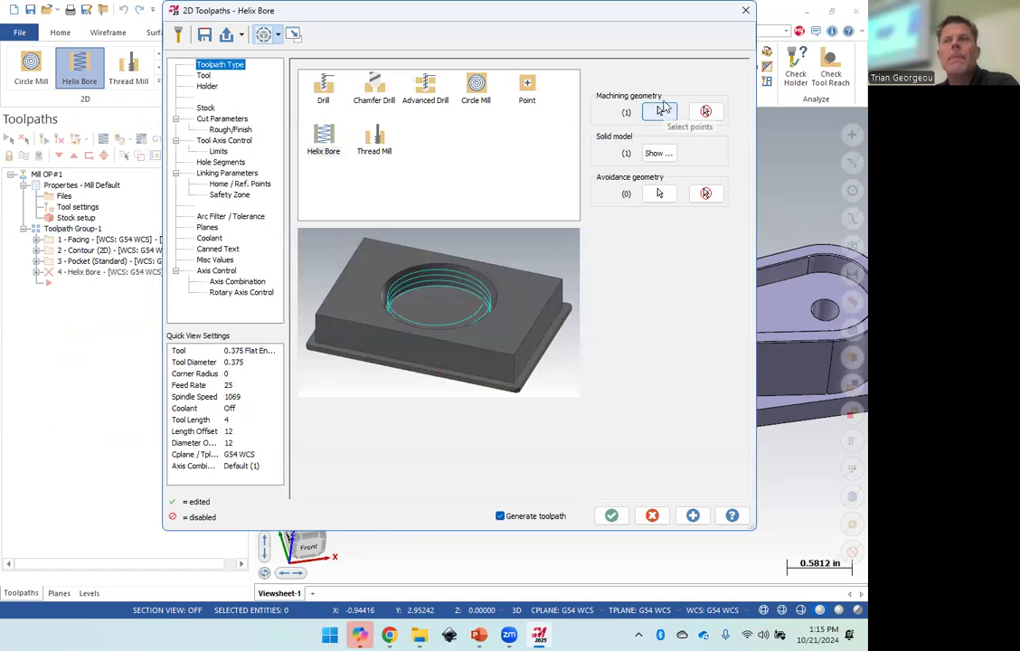
Assign tool 15, the 0.25 Flat Endmill, to the helix bore and check its holder and stock settings.
{"action": "left_click", "coordinate": [203, 76]}
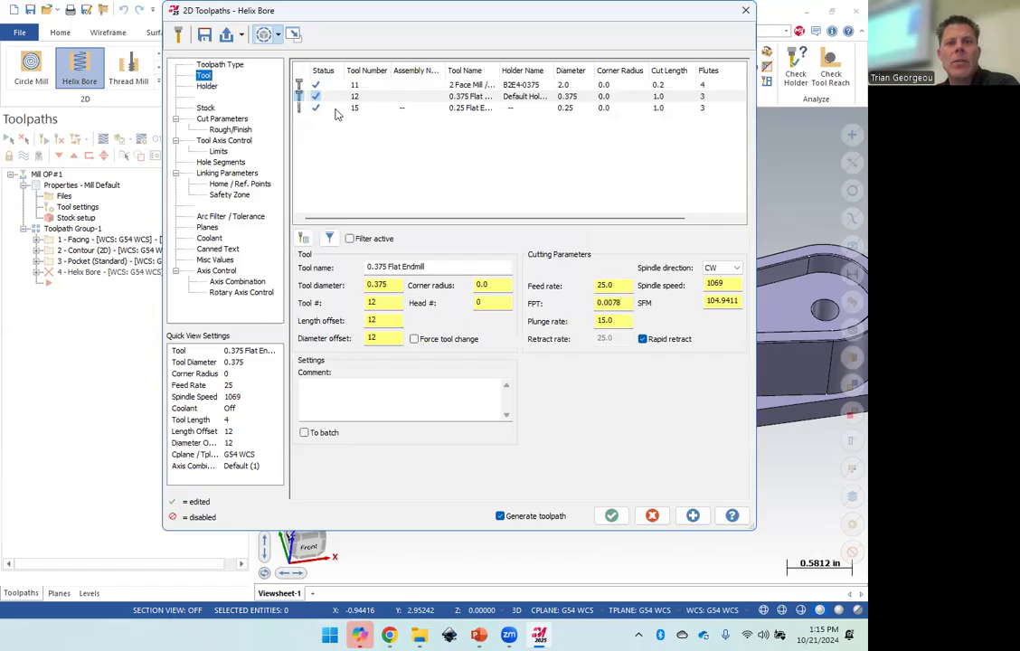
{"action": "left_click", "coordinate": [460, 108]}
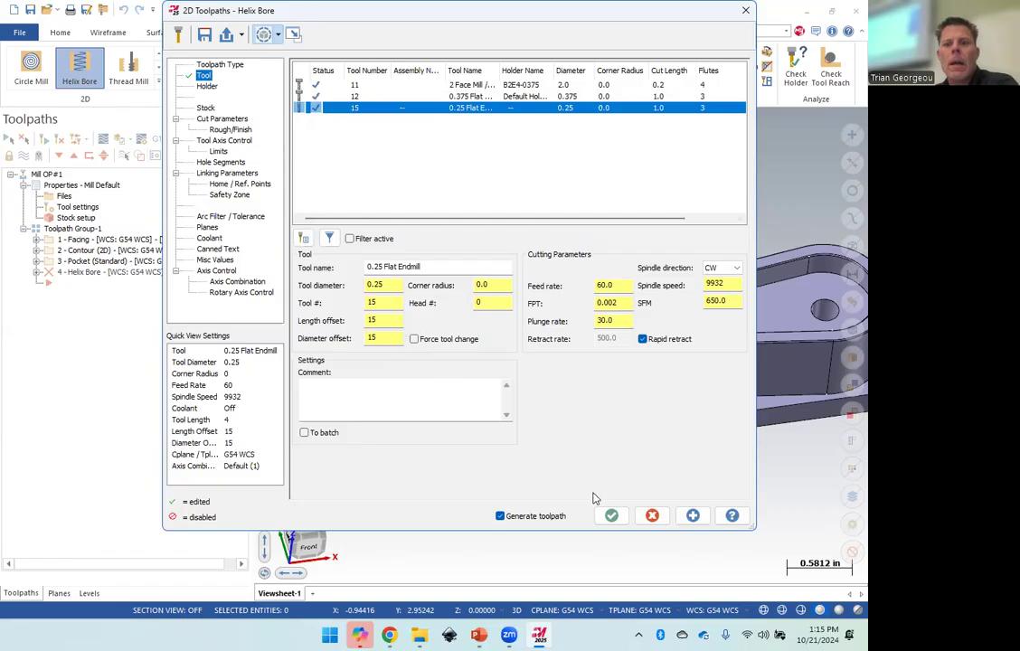
{"action": "left_click", "coordinate": [207, 86]}
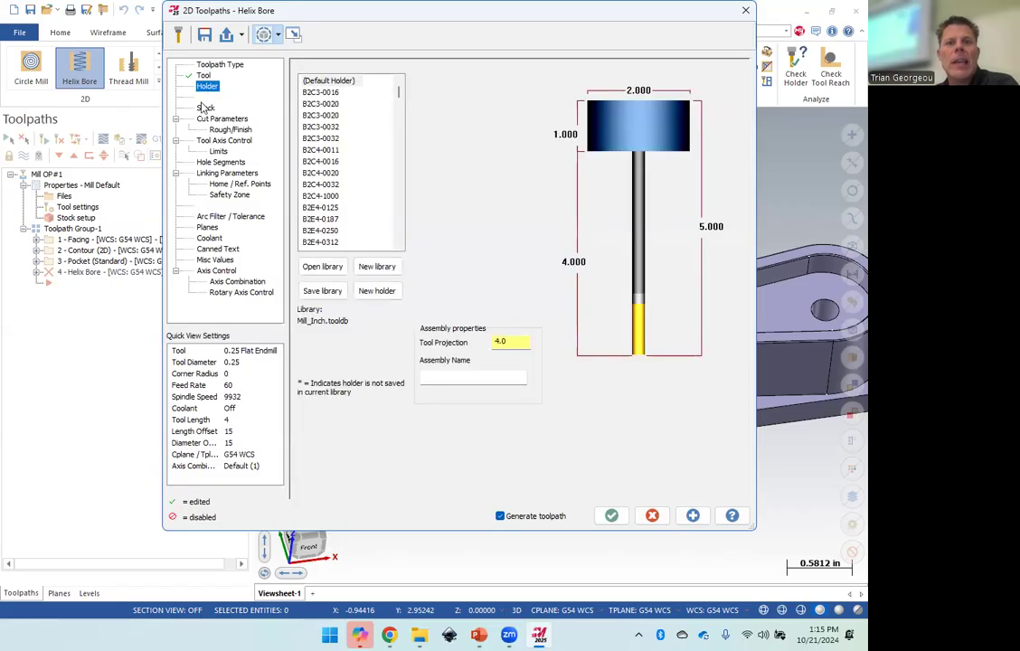
{"action": "left_click", "coordinate": [206, 107]}
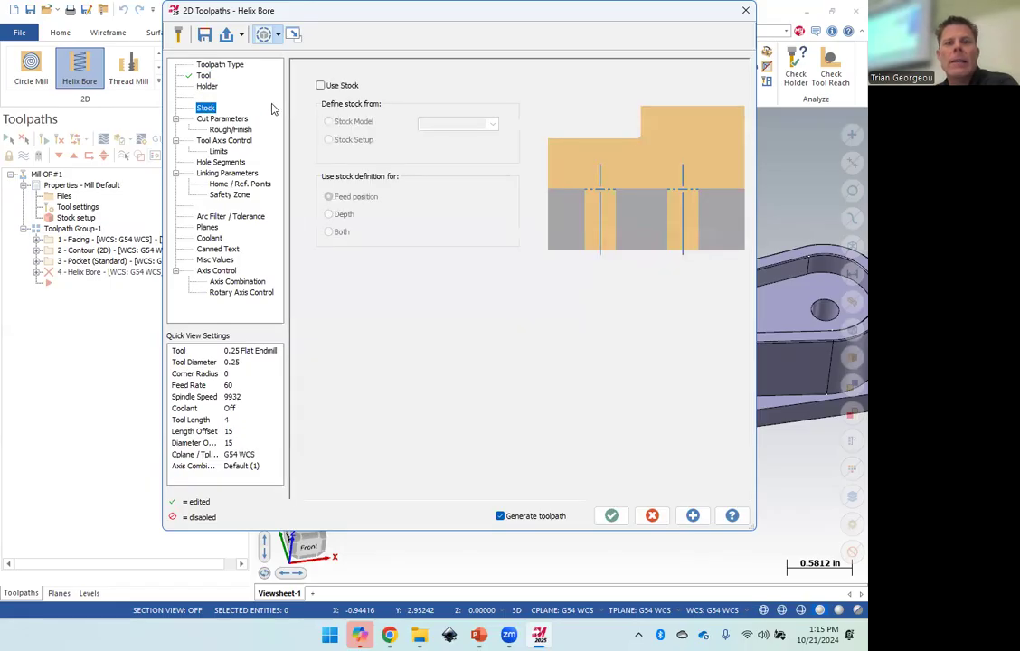
Set the helix bore's stock to leave on walls and on floors to 0.
{"action": "left_click", "coordinate": [237, 122]}
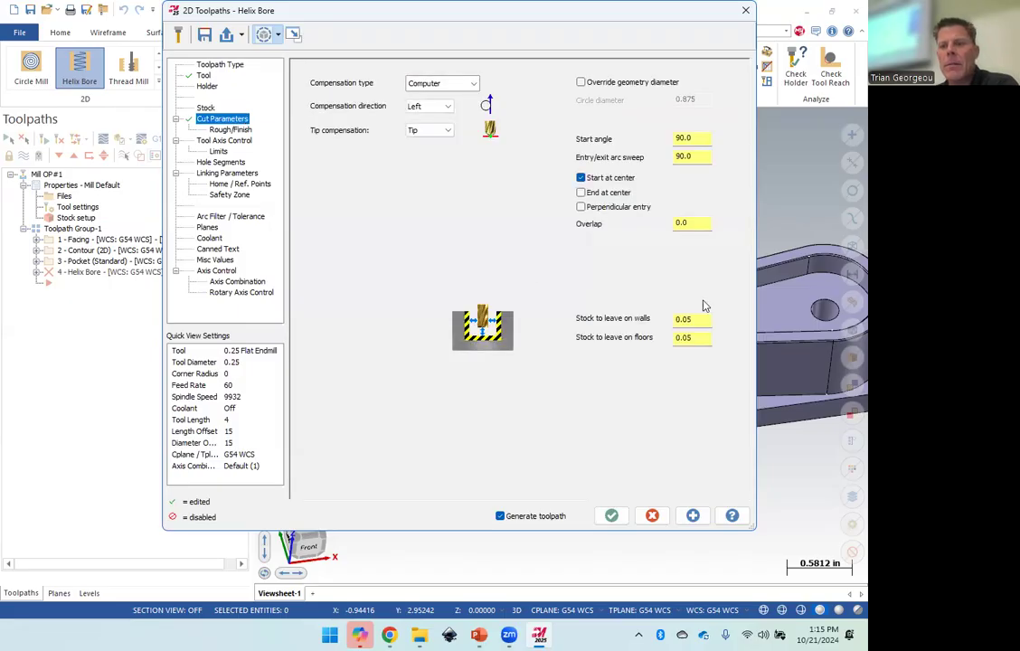
{"action": "left_click", "coordinate": [688, 319]}
{"action": "type", "text": "0.0"}
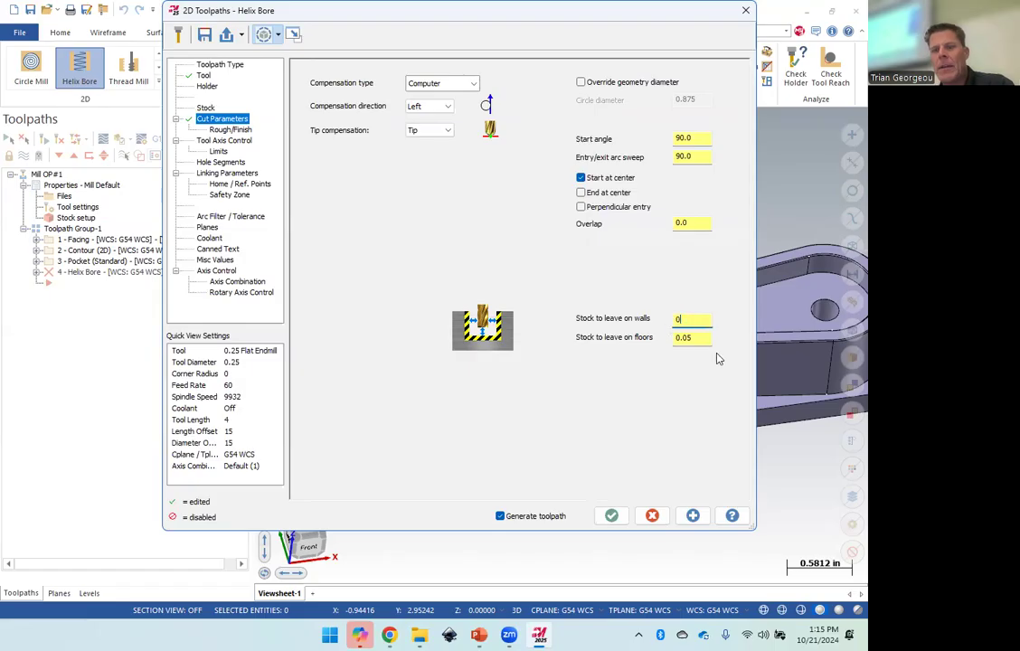
{"action": "key", "text": "Tab"}
{"action": "type", "text": "0"}
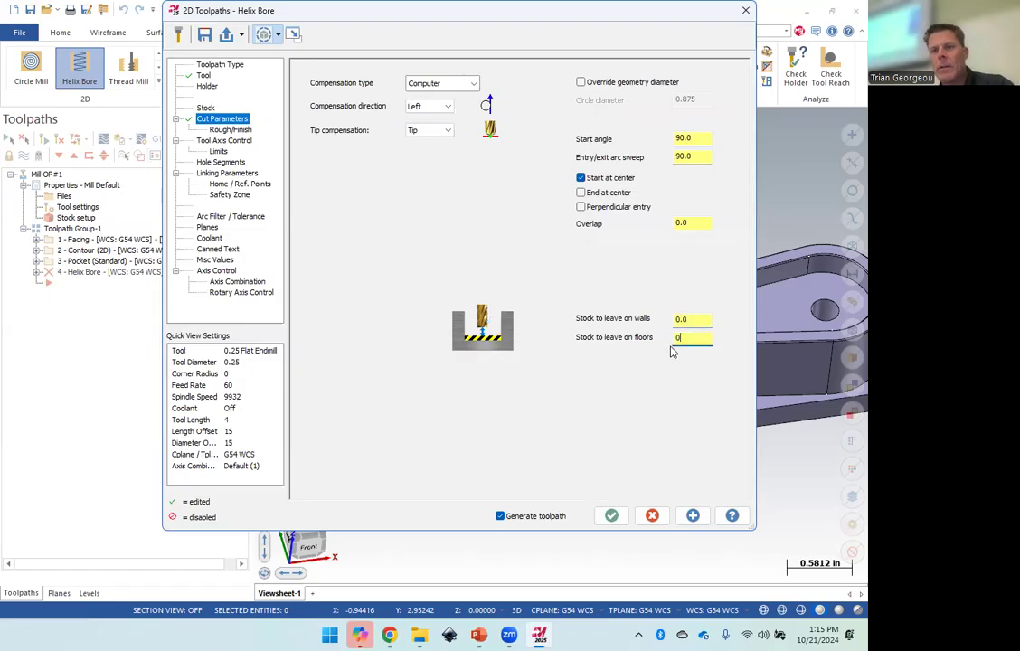
Set the rough pitch of the helix bore to 0.05.
{"action": "left_click", "coordinate": [232, 130]}
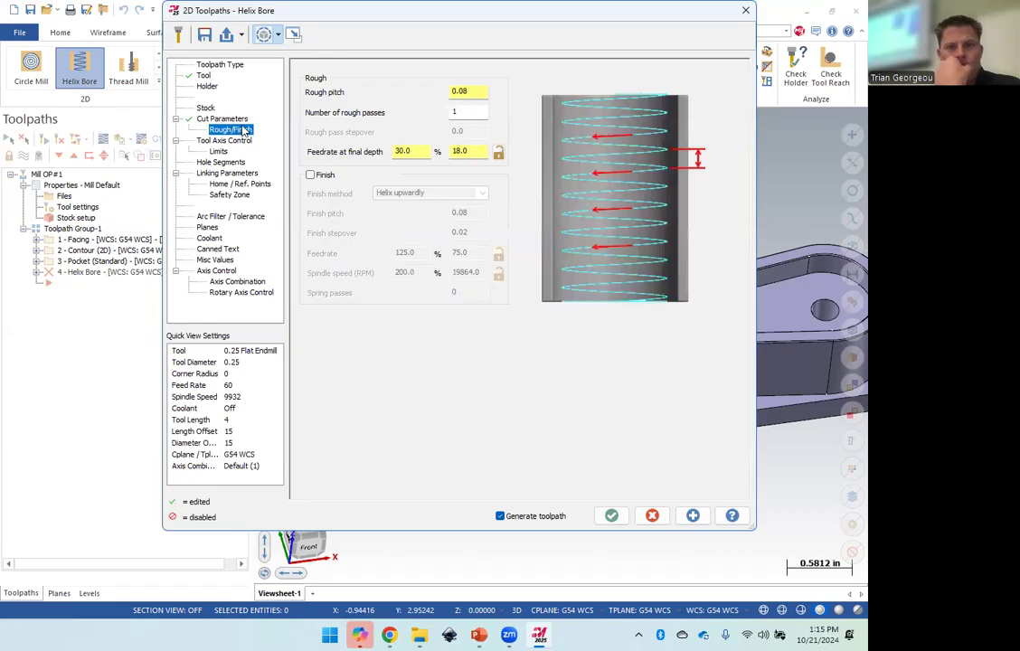
{"action": "left_click_drag", "start_coordinate": [477, 92], "coordinate": [440, 92]}
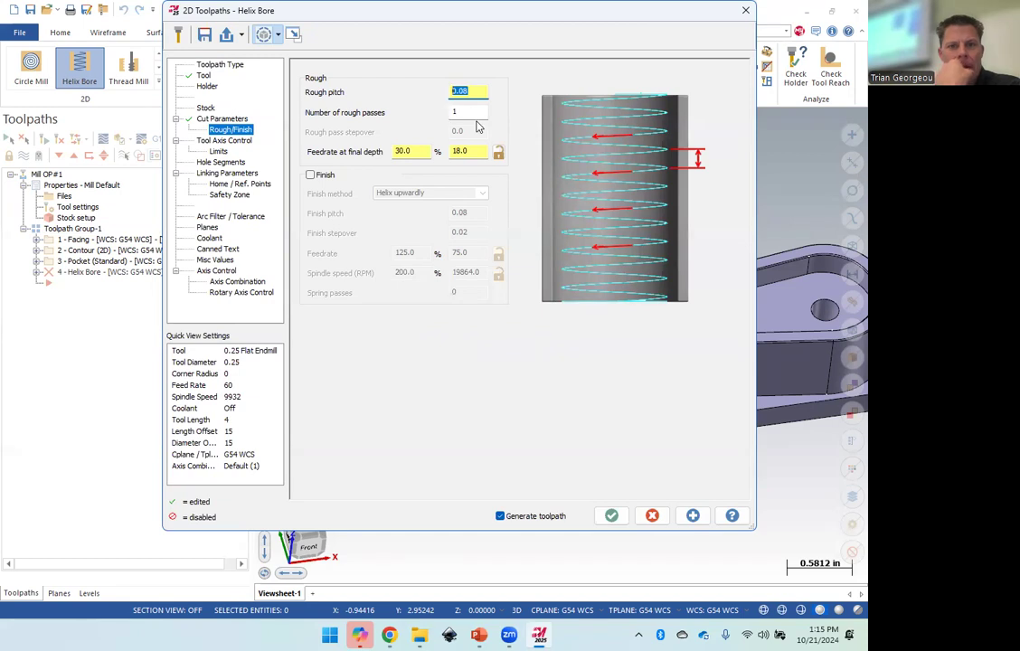
{"action": "type", "text": ".0"}
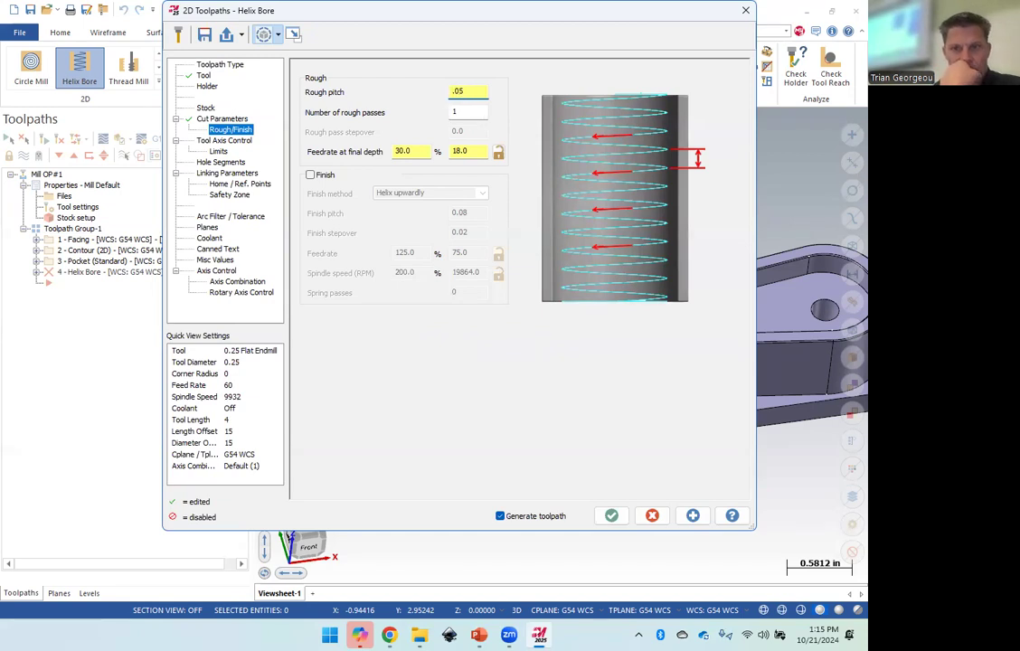
Review the helix bore's tool axis, limits, hole segment and linking settings, and show its solid model with the depth planes.
{"action": "left_click", "coordinate": [228, 142]}
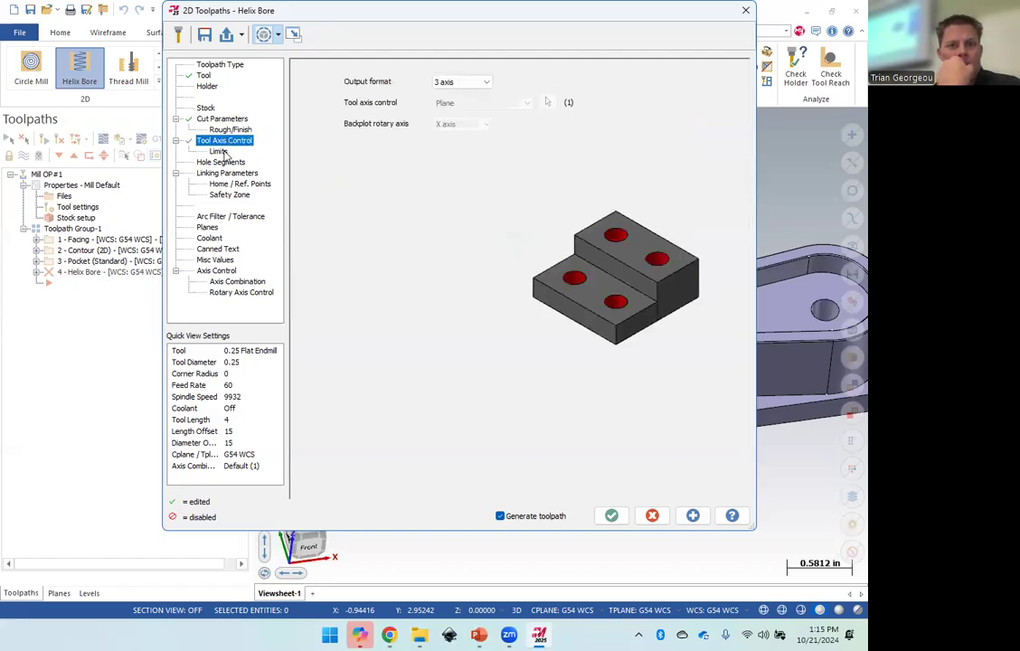
{"action": "left_click", "coordinate": [219, 151]}
{"action": "left_click", "coordinate": [227, 172]}
{"action": "left_click", "coordinate": [221, 161]}
{"action": "left_click", "coordinate": [232, 173]}
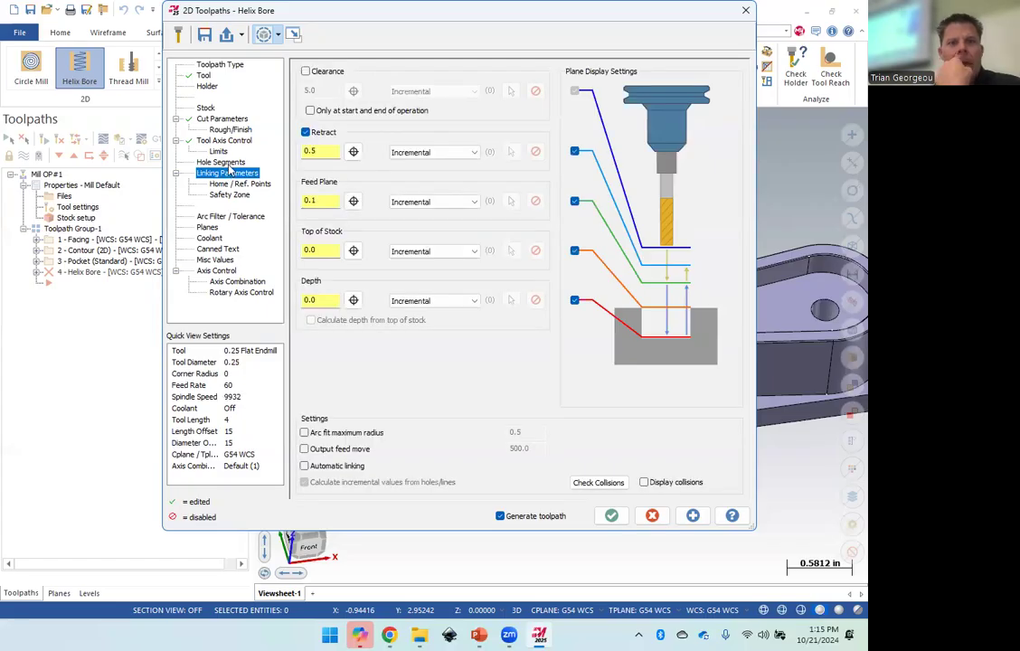
{"action": "left_click", "coordinate": [204, 75]}
{"action": "left_click", "coordinate": [218, 65]}
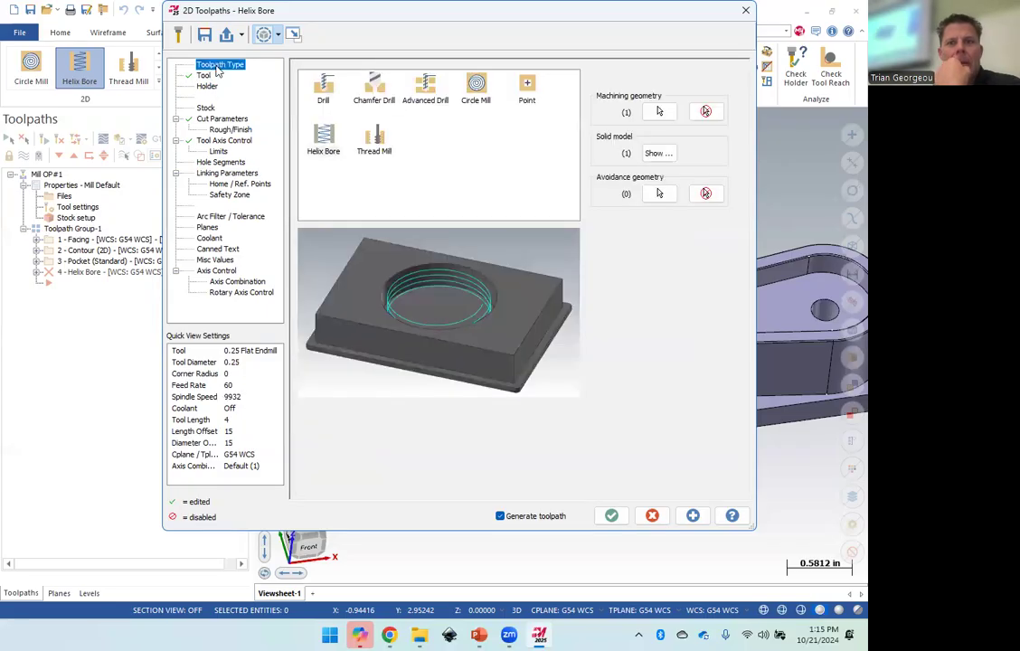
{"action": "left_click", "coordinate": [658, 154]}
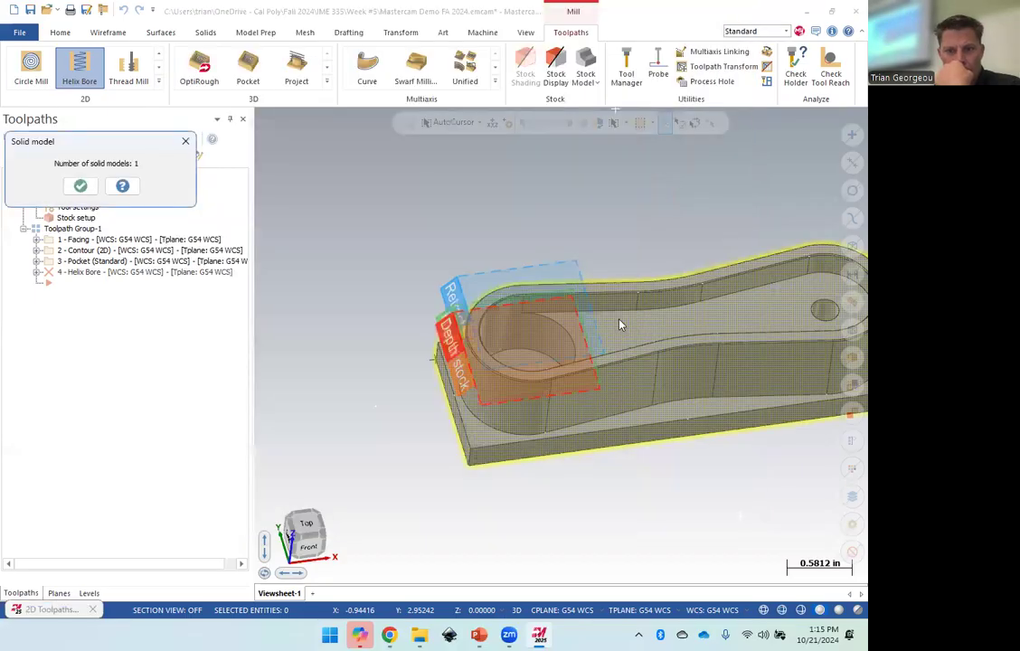
{"action": "left_click", "coordinate": [81, 185]}
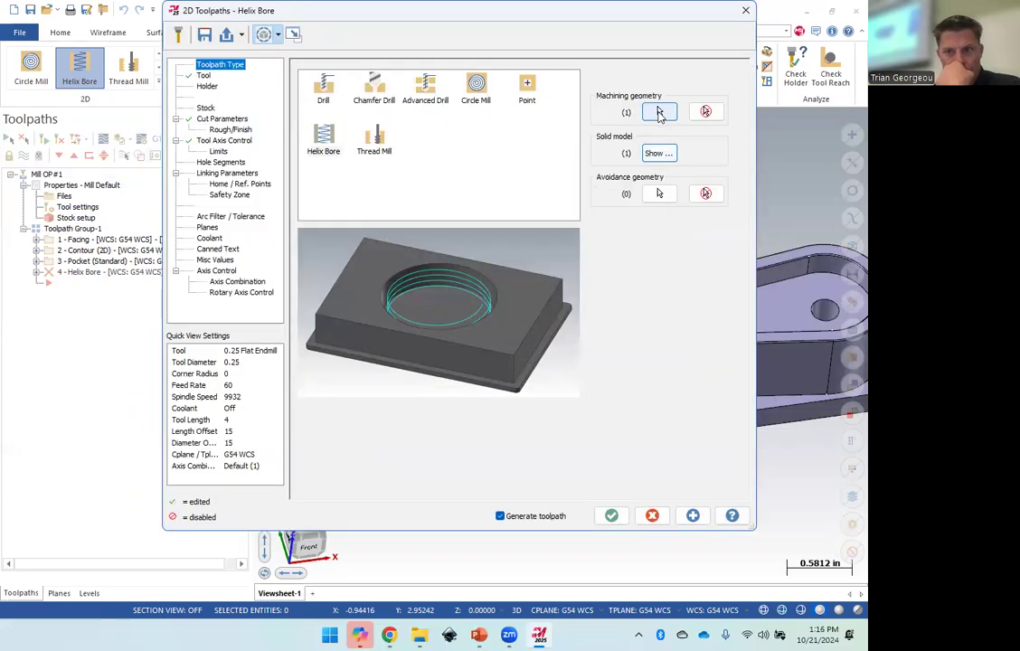
Replace the helix bore's machining geometry by deleting the selected arc and picking the rounded rim arc around the large hole.
{"action": "left_click", "coordinate": [660, 113]}
{"action": "left_click", "coordinate": [552, 347]}
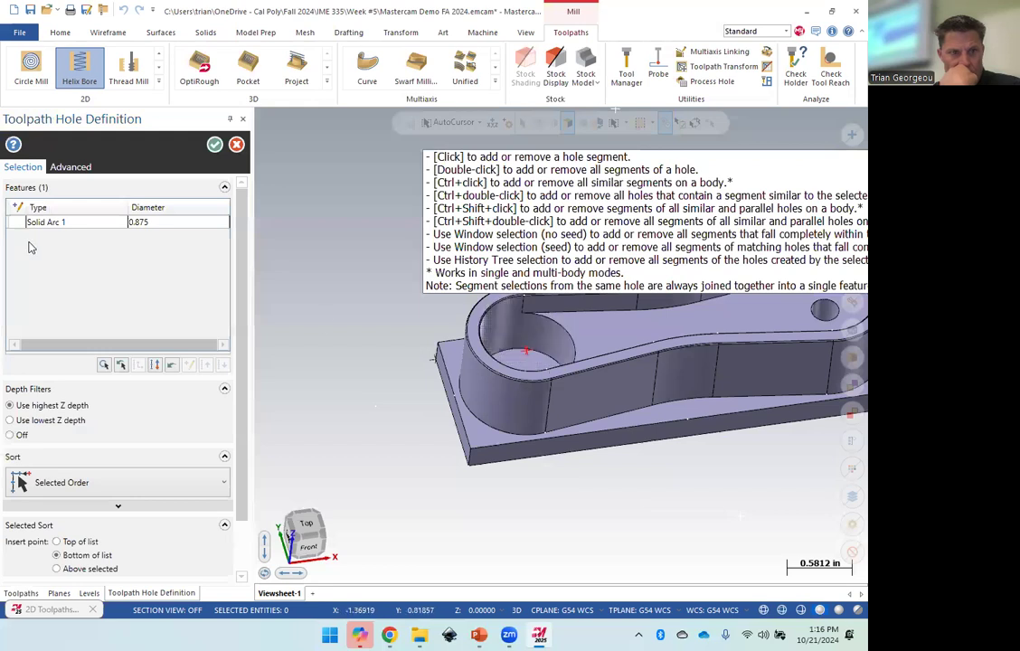
{"action": "right_click", "coordinate": [52, 219]}
{"action": "left_click", "coordinate": [125, 307]}
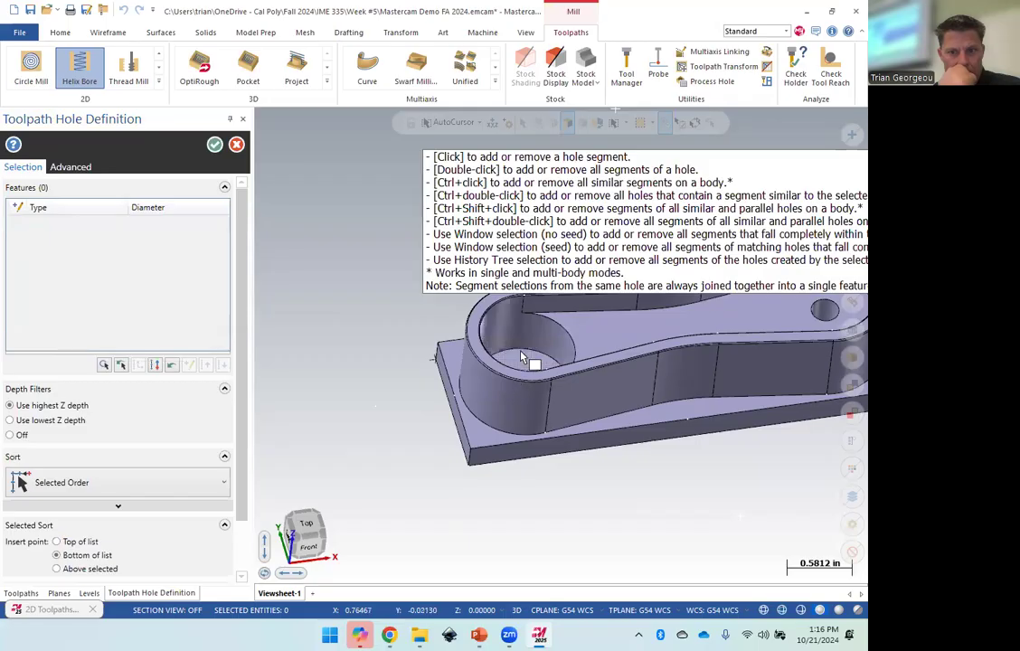
{"action": "middle_click_drag", "start_coordinate": [525, 368], "coordinate": [575, 443]}
{"action": "scroll", "coordinate": [524, 324], "scroll_direction": "down", "scroll_amount": 1}
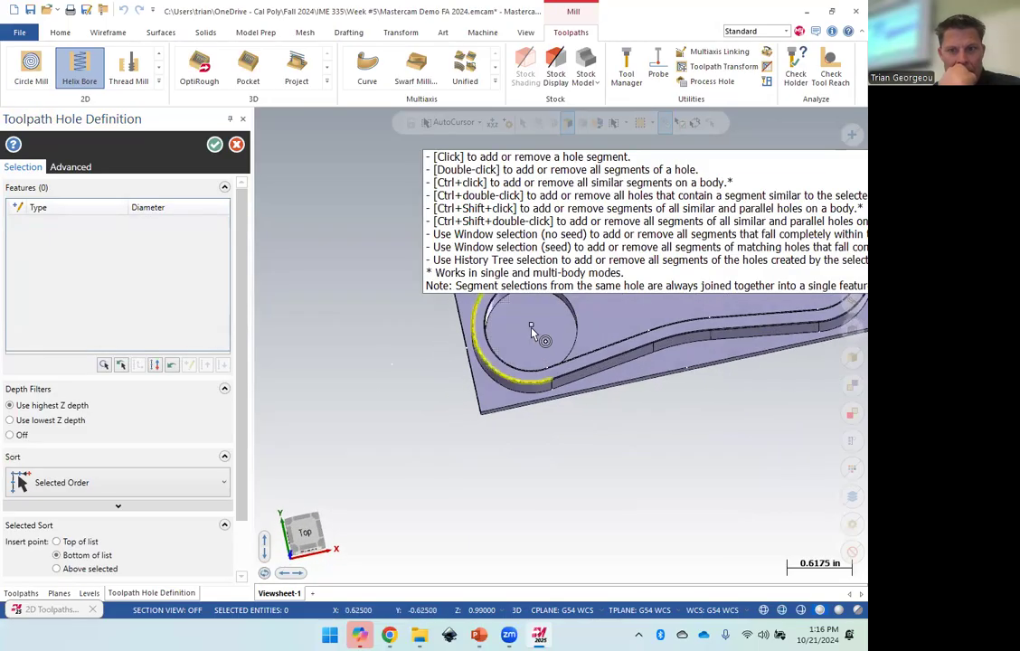
{"action": "left_click", "coordinate": [534, 333]}
{"action": "middle_click_drag", "start_coordinate": [683, 432], "coordinate": [633, 362]}
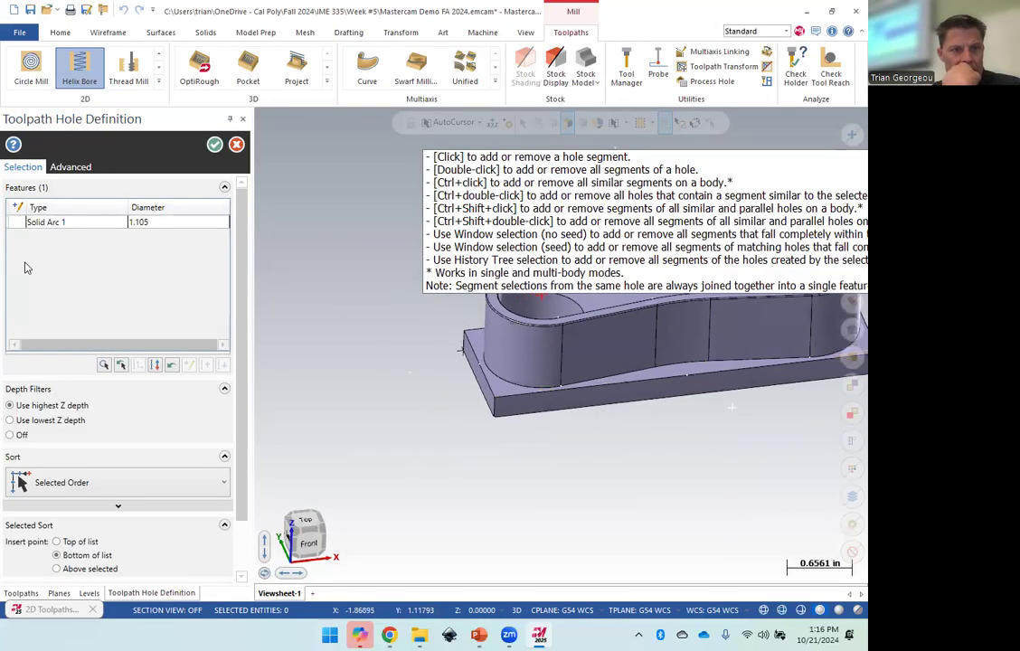
{"action": "left_click", "coordinate": [214, 144]}
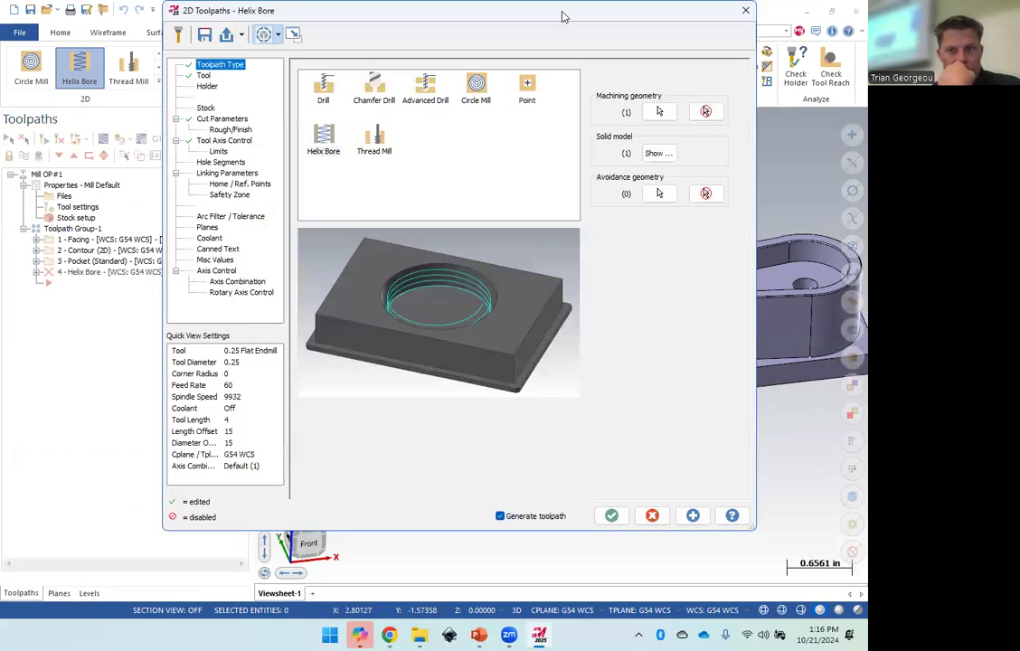
Switch the helix bore's retract, feed plane, top of stock and depth references to Absolute.
{"action": "left_click_drag", "start_coordinate": [562, 15], "coordinate": [573, 77]}
{"action": "left_click", "coordinate": [230, 223]}
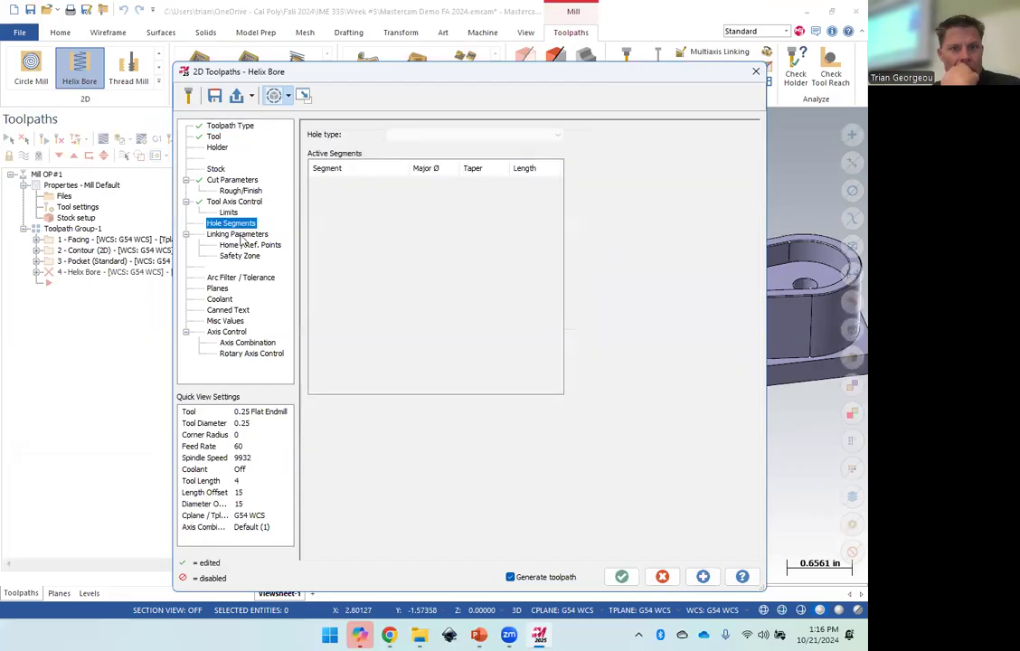
{"action": "left_click", "coordinate": [237, 234]}
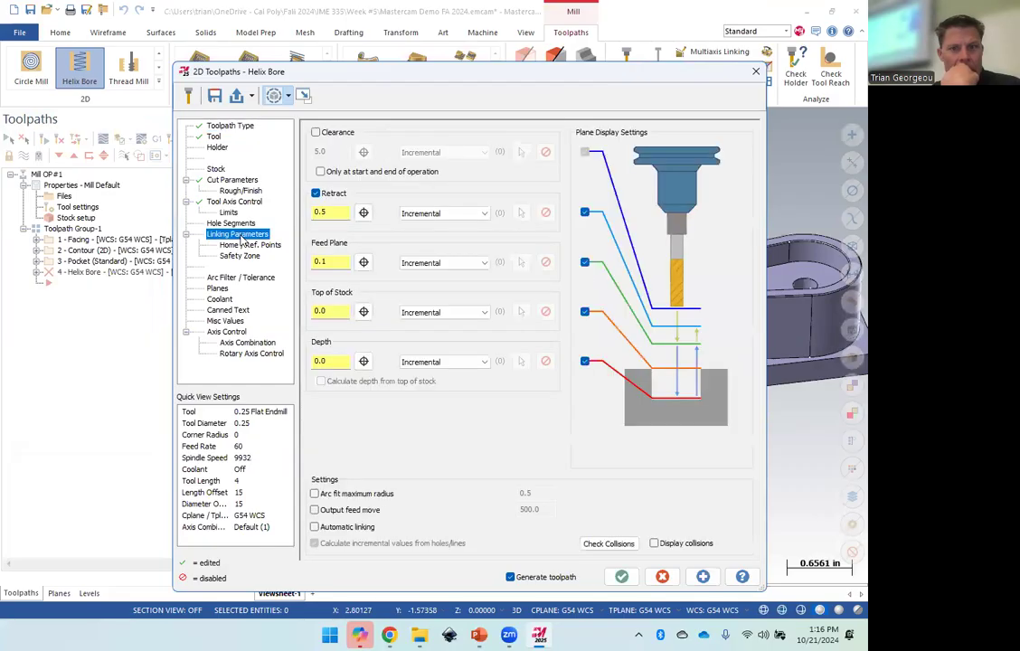
{"action": "double_click", "coordinate": [346, 213]}
{"action": "left_click", "coordinate": [466, 213]}
{"action": "left_click", "coordinate": [418, 225]}
{"action": "left_click", "coordinate": [443, 263]}
{"action": "left_click", "coordinate": [416, 275]}
{"action": "left_click", "coordinate": [444, 312]}
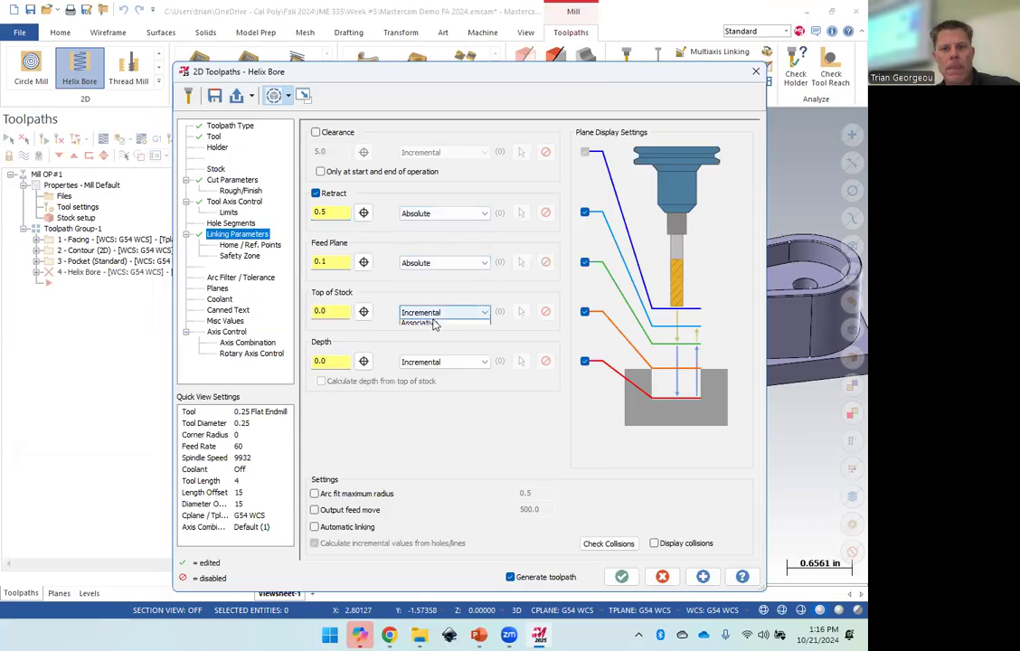
{"action": "left_click", "coordinate": [418, 324]}
{"action": "left_click", "coordinate": [428, 366]}
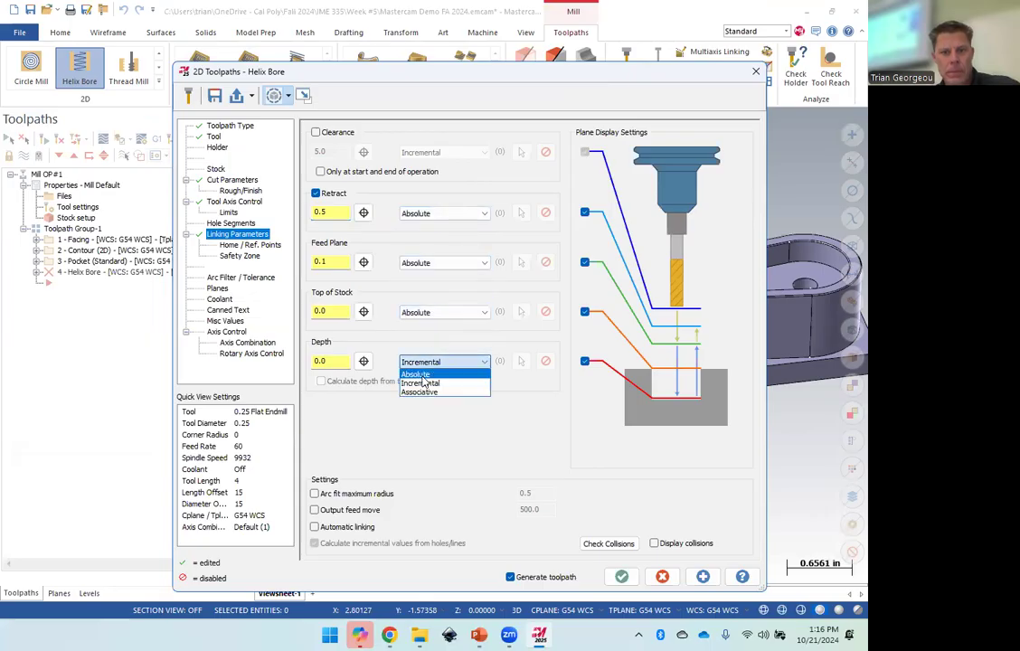
{"action": "left_click", "coordinate": [418, 375]}
Set the retract and feed plane heights to 1.1 and the top of stock to 0.74.
{"action": "left_click_drag", "start_coordinate": [343, 215], "coordinate": [298, 218]}
{"action": "type", "text": "1.1"}
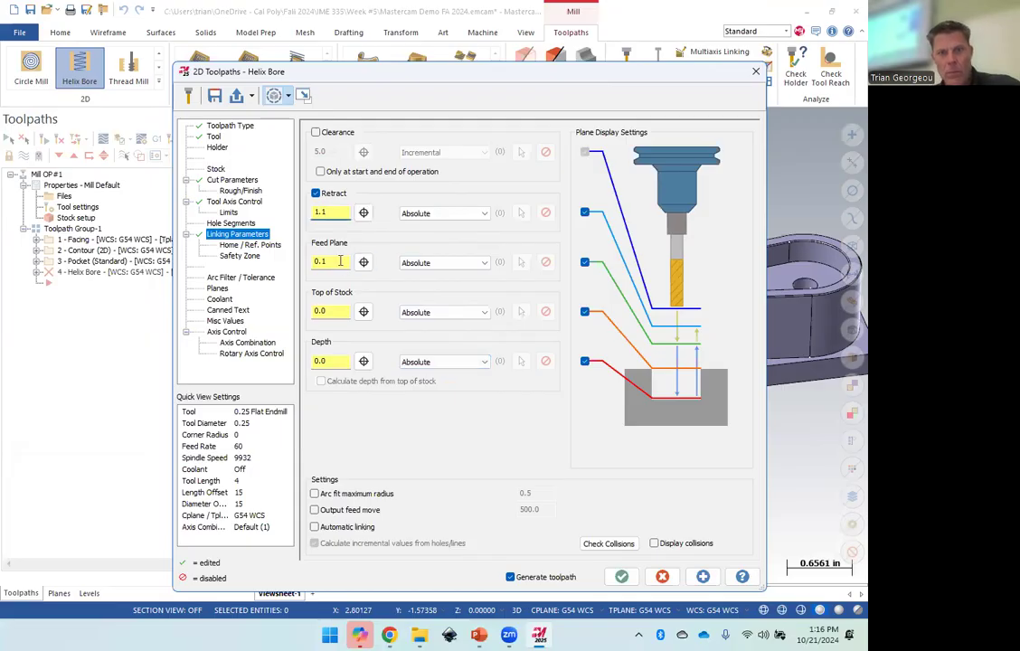
{"action": "left_click_drag", "start_coordinate": [339, 259], "coordinate": [284, 248]}
{"action": "type", "text": "1."}
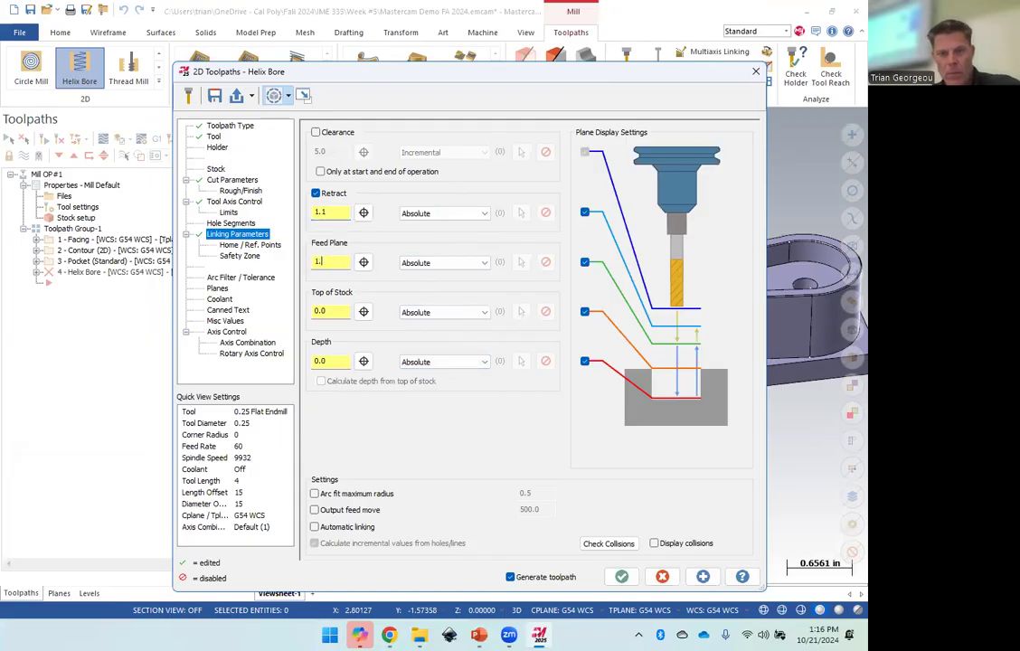
{"action": "left_click_drag", "start_coordinate": [335, 310], "coordinate": [300, 310]}
{"action": "type", "text": "1"}
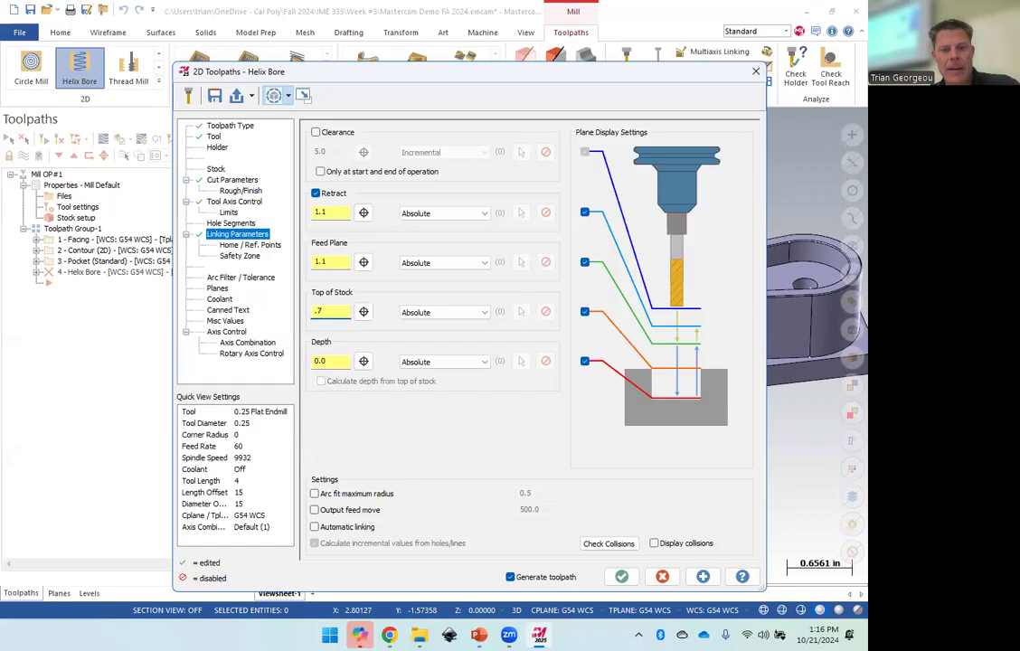
Set the helix bore depth to 0.24 from a point on the upper edge of the part's base.
{"action": "left_click", "coordinate": [363, 361]}
{"action": "middle_click_drag", "start_coordinate": [639, 434], "coordinate": [639, 456]}
{"action": "scroll", "coordinate": [639, 452], "scroll_direction": "down", "scroll_amount": 1}
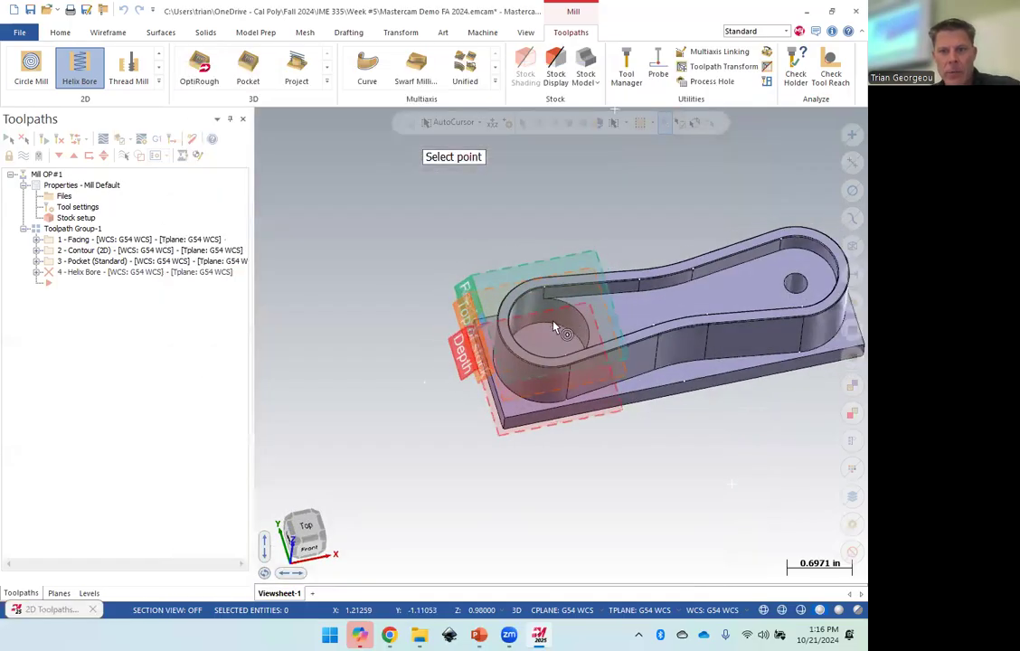
{"action": "left_click", "coordinate": [630, 391]}
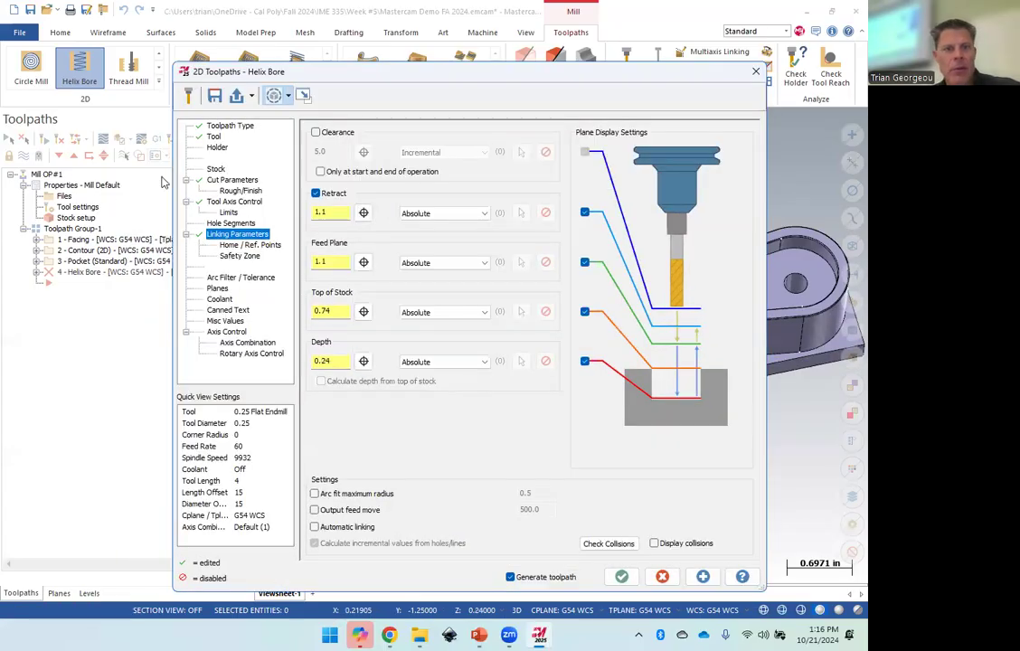
Set the helix bore's number of rough passes to 4 and the rough pass stepover to 0.1.
{"action": "left_click", "coordinate": [234, 223]}
{"action": "left_click", "coordinate": [229, 213]}
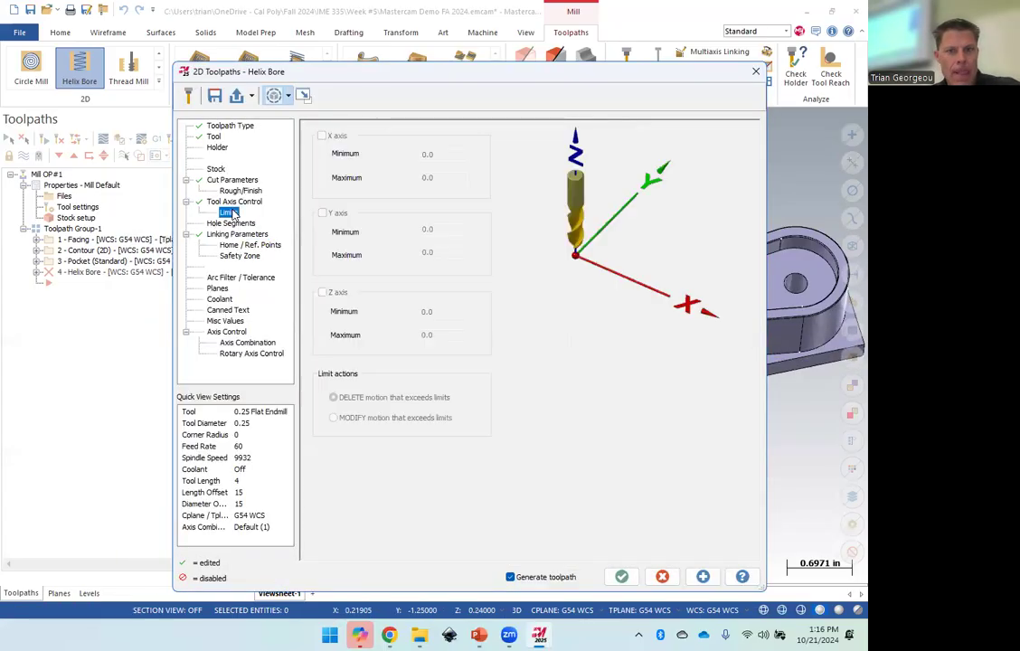
{"action": "left_click", "coordinate": [234, 201]}
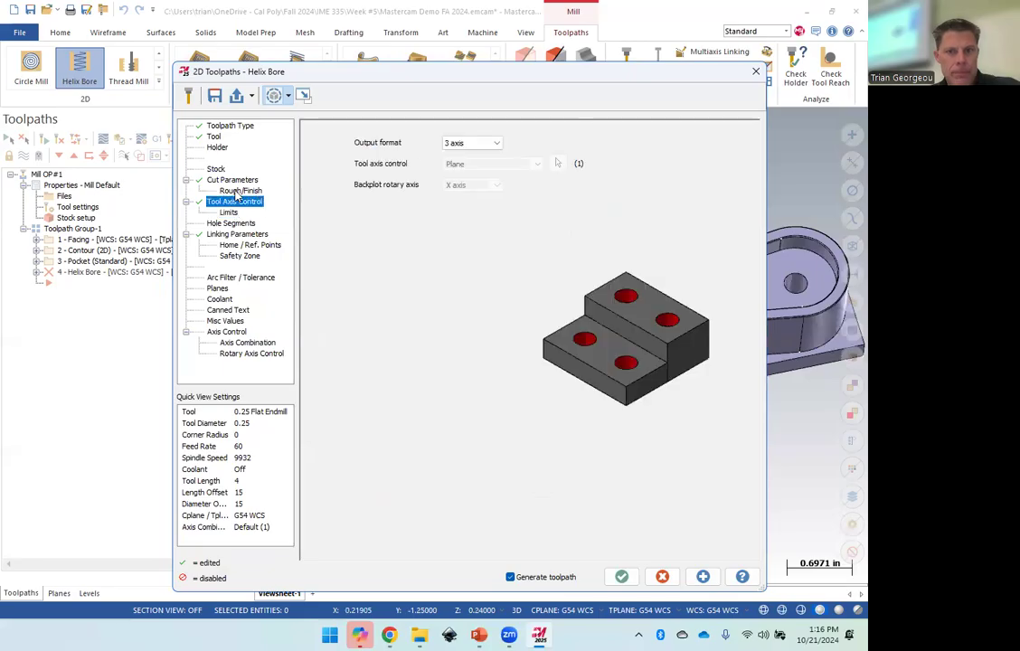
{"action": "left_click", "coordinate": [238, 192]}
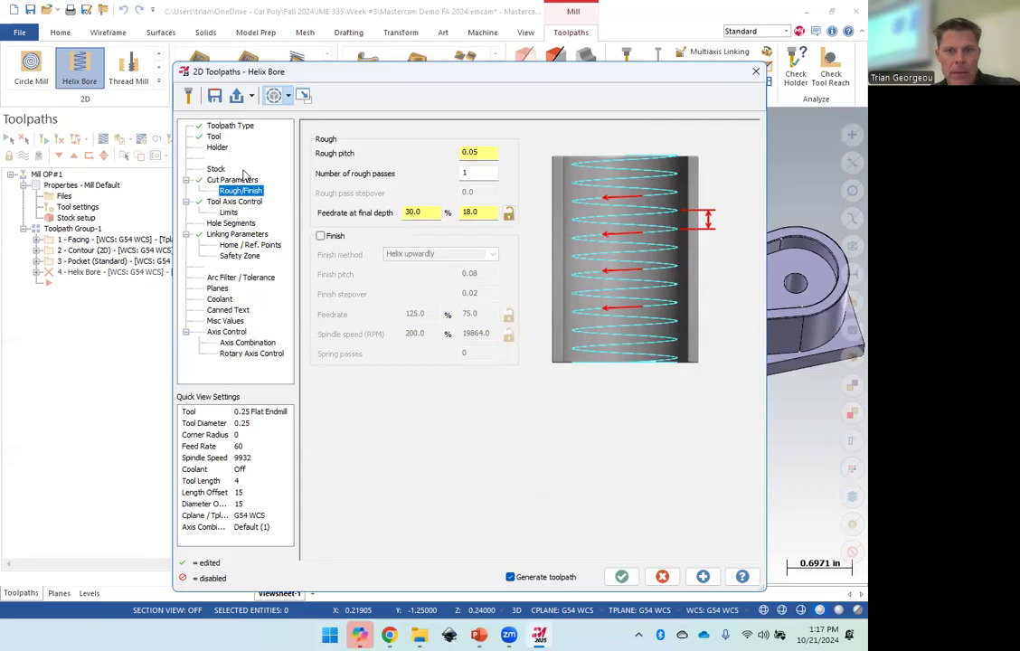
{"action": "left_click", "coordinate": [462, 172]}
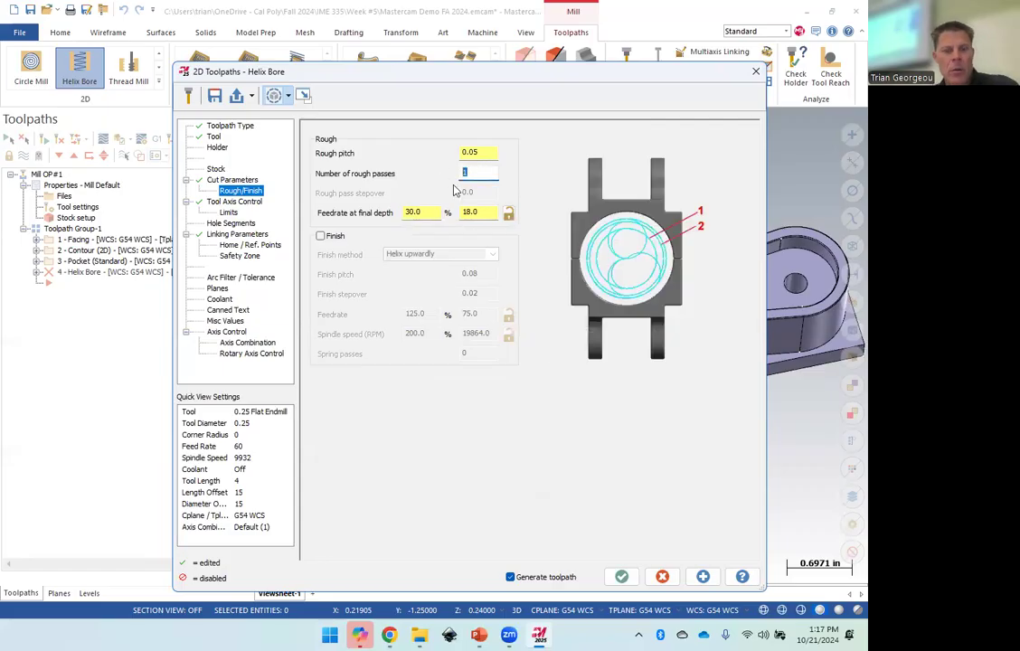
{"action": "key", "text": "Tab"}
{"action": "key", "text": "Tab"}
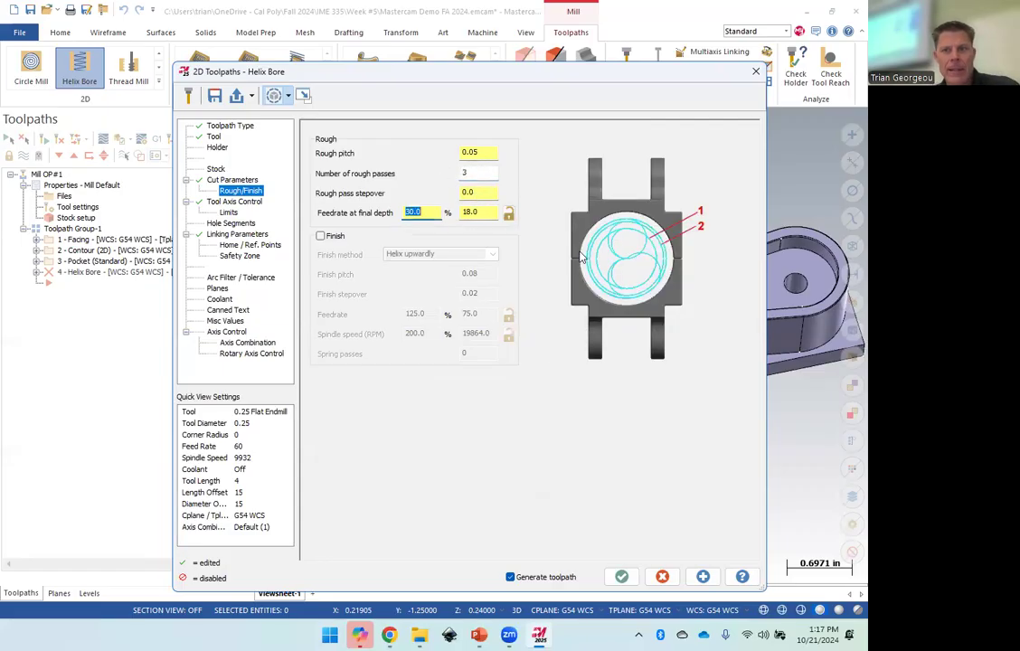
{"action": "double_click", "coordinate": [463, 176]}
{"action": "type", "text": "4"}
{"action": "key", "text": "Tab"}
{"action": "type", "text": "."}
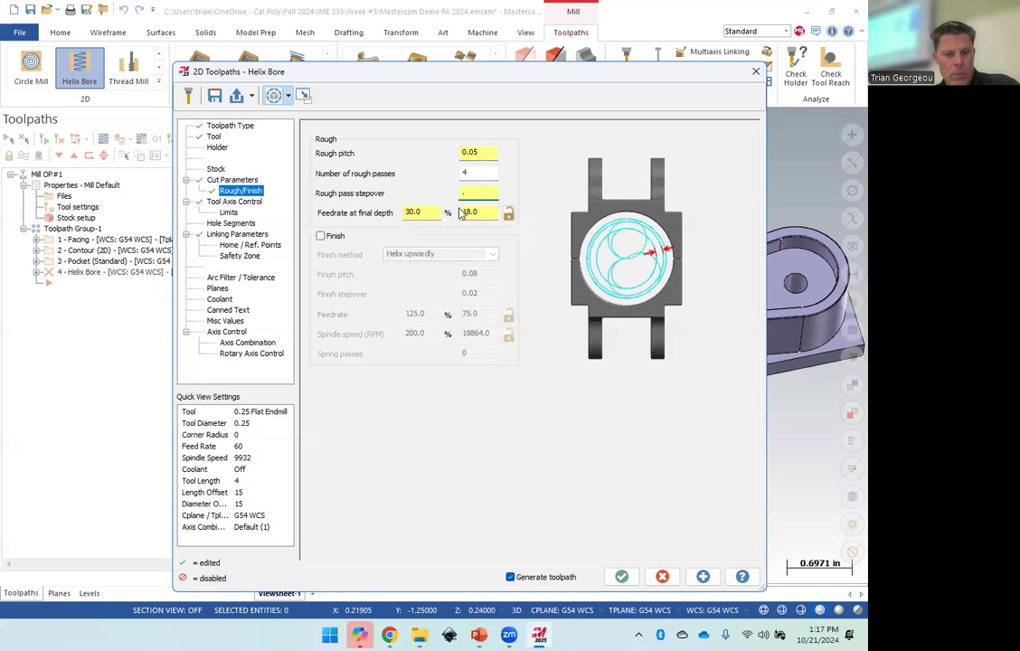
{"action": "type", "text": "1"}
{"action": "key", "text": "Tab"}
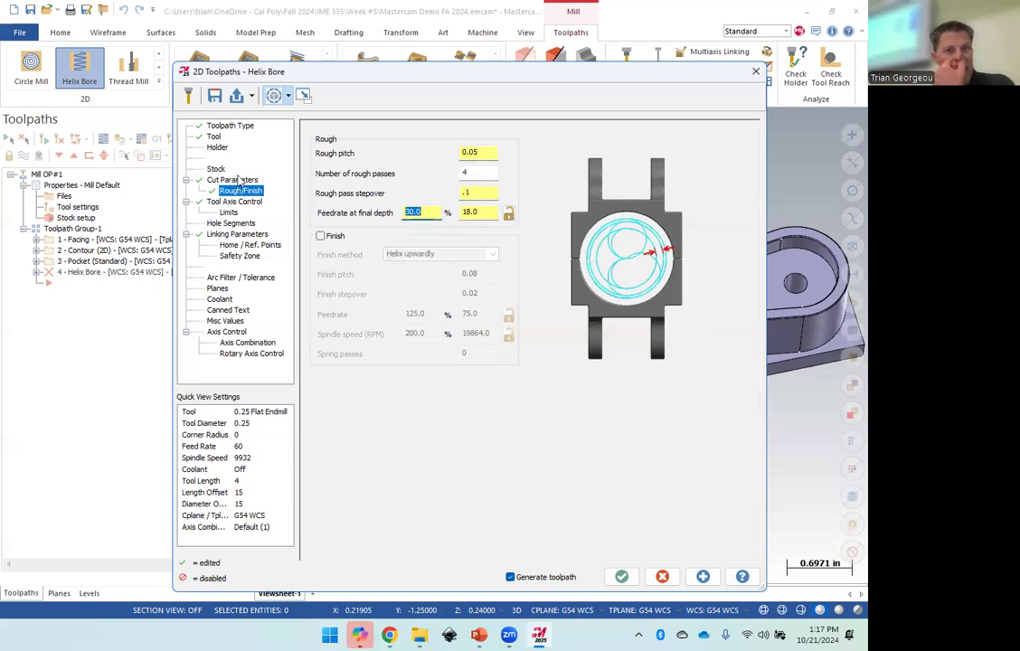
Accept the helix bore settings to generate the toolpath, and inspect its passes in the large hole.
{"action": "left_click", "coordinate": [223, 179]}
{"action": "left_click", "coordinate": [215, 169]}
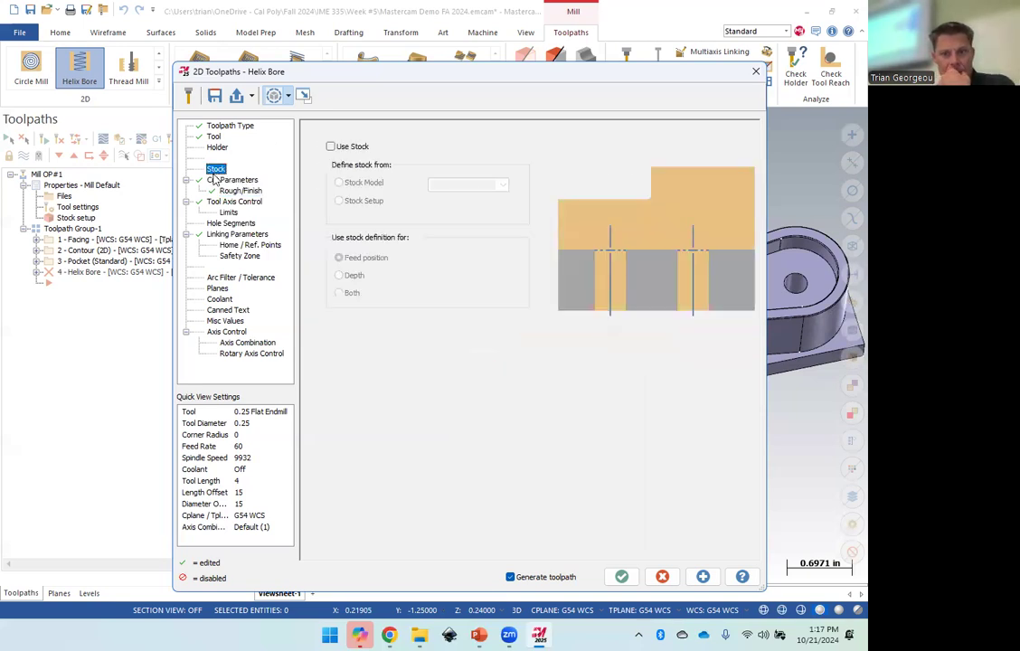
{"action": "left_click", "coordinate": [222, 150]}
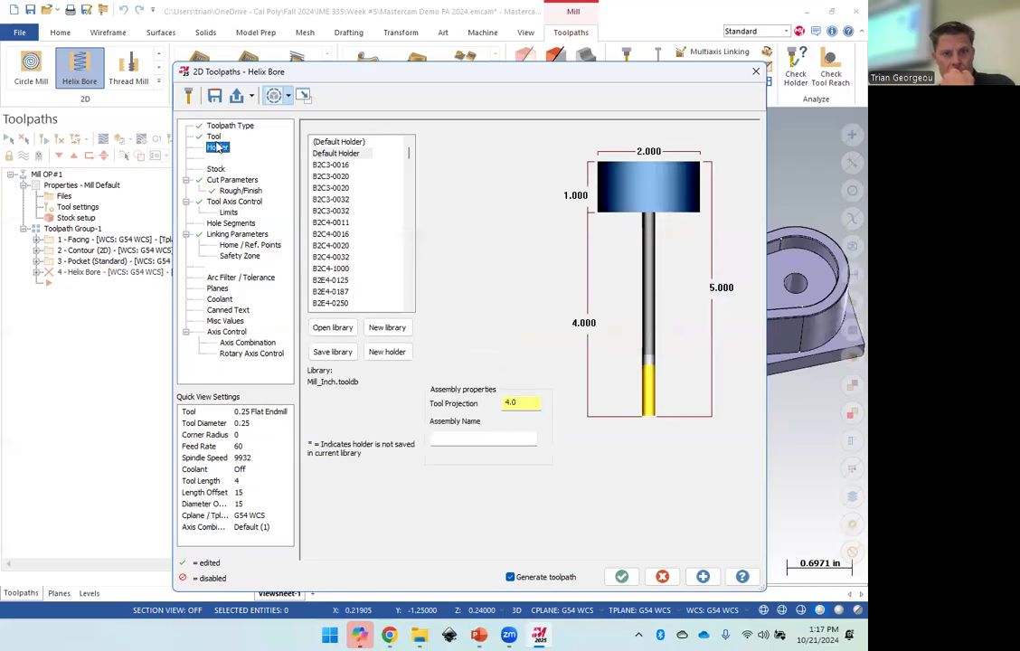
{"action": "key", "text": "Up"}
{"action": "key", "text": "Up"}
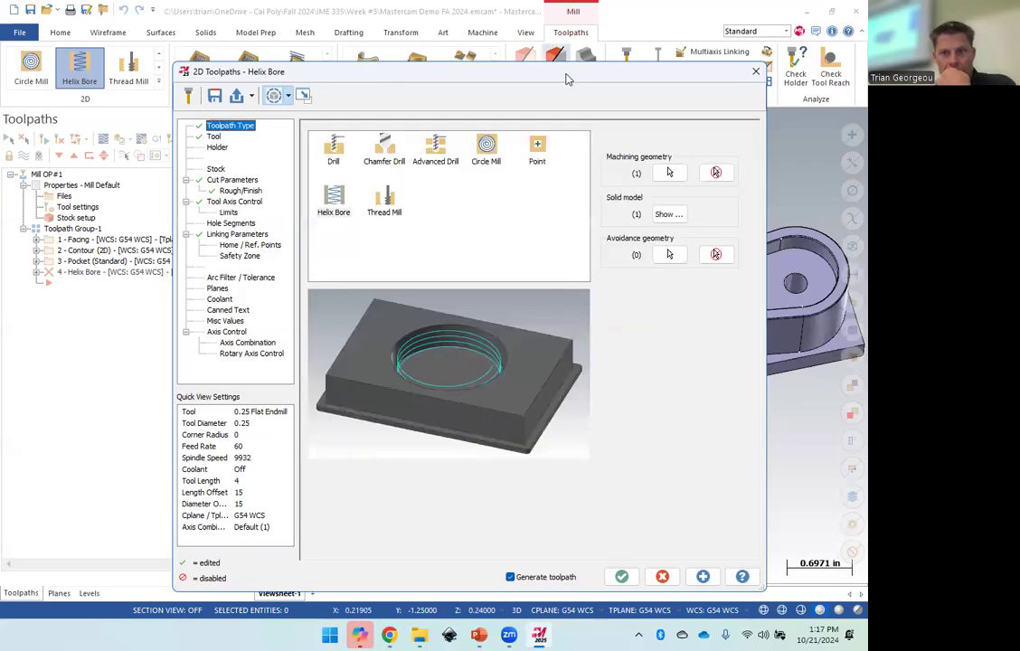
{"action": "left_click_drag", "start_coordinate": [502, 71], "coordinate": [451, 13]}
{"action": "key", "text": "Return"}
{"action": "middle_click_drag", "start_coordinate": [619, 435], "coordinate": [728, 357]}
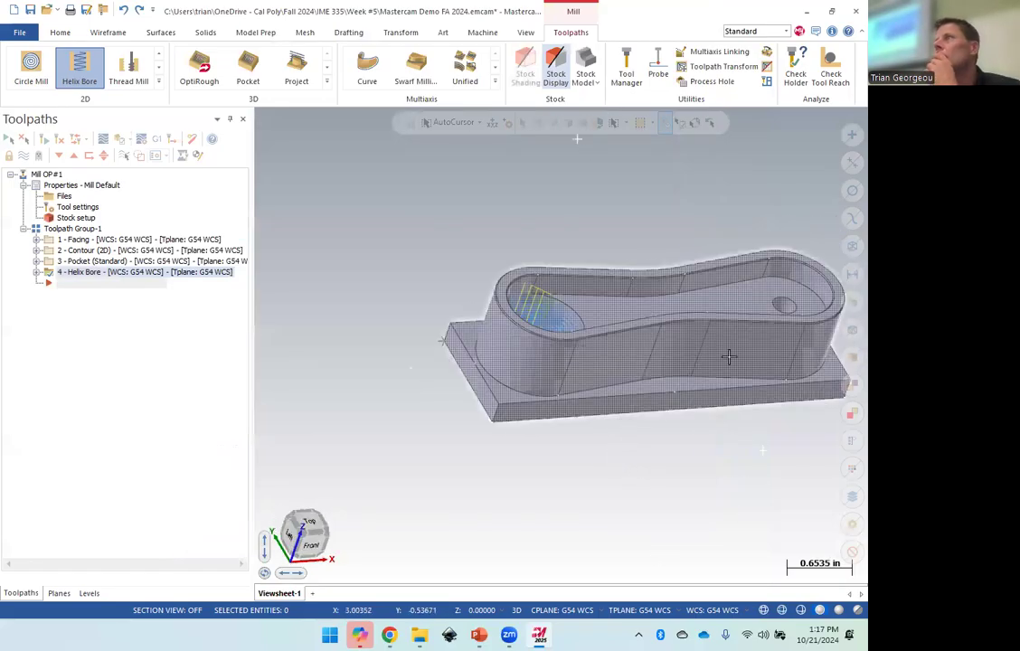
{"action": "middle_click_drag", "start_coordinate": [630, 321], "coordinate": [571, 335]}
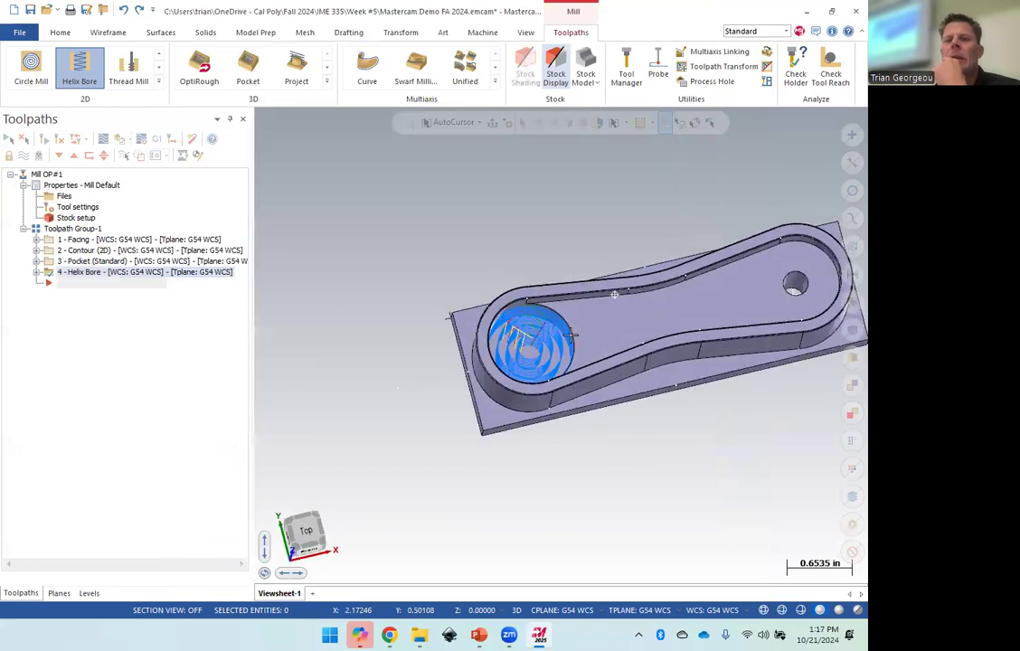
Reopen the helix bore operation's parameters and show the solid model it references.
{"action": "left_click", "coordinate": [36, 271]}
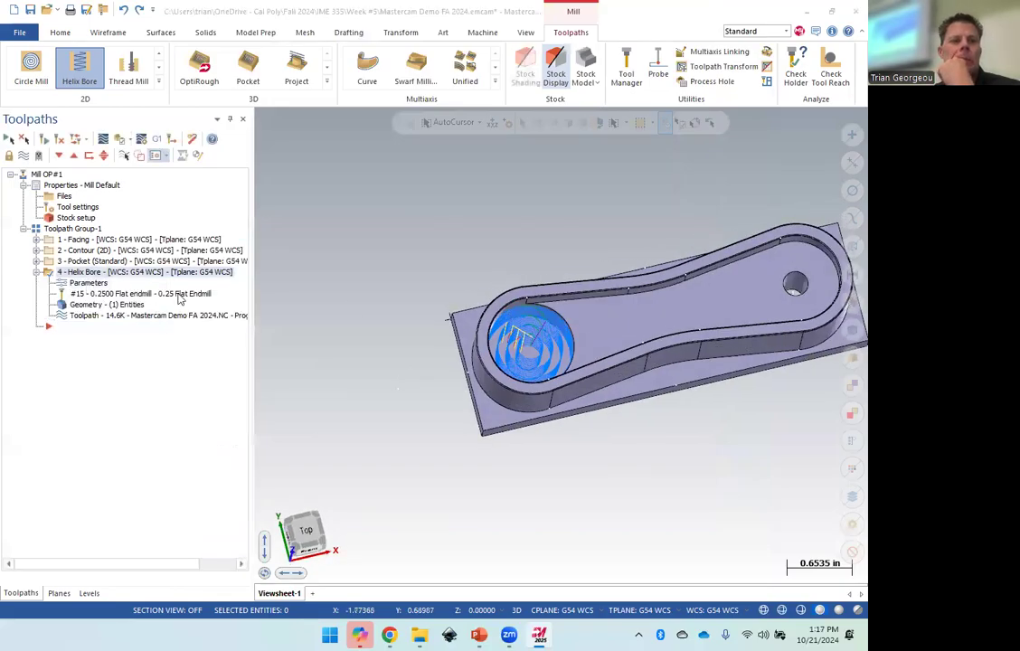
{"action": "left_click", "coordinate": [178, 295]}
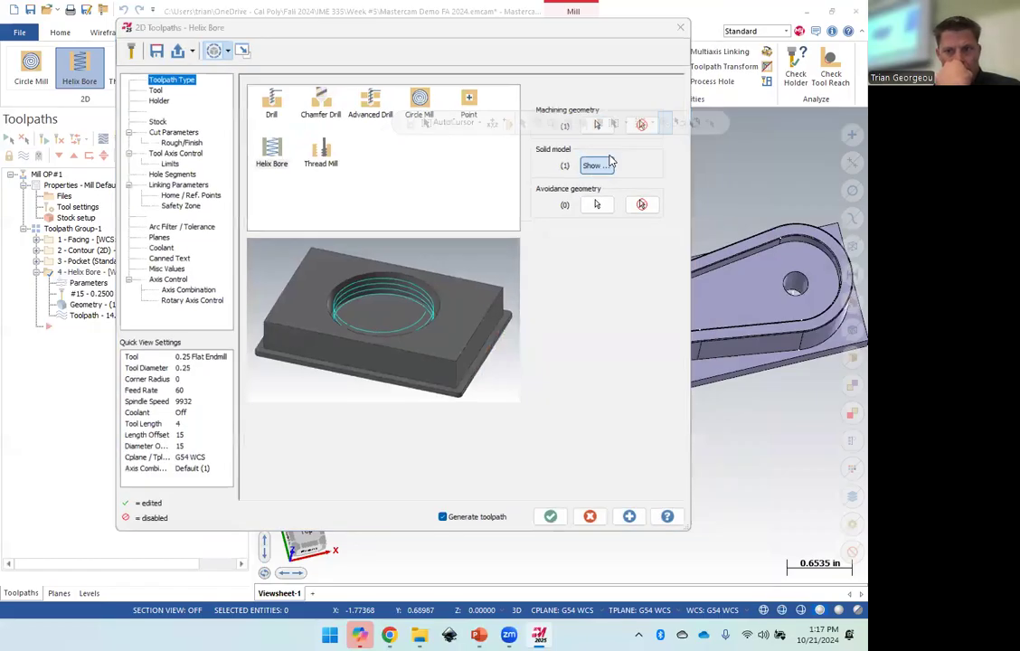
{"action": "left_click", "coordinate": [613, 155]}
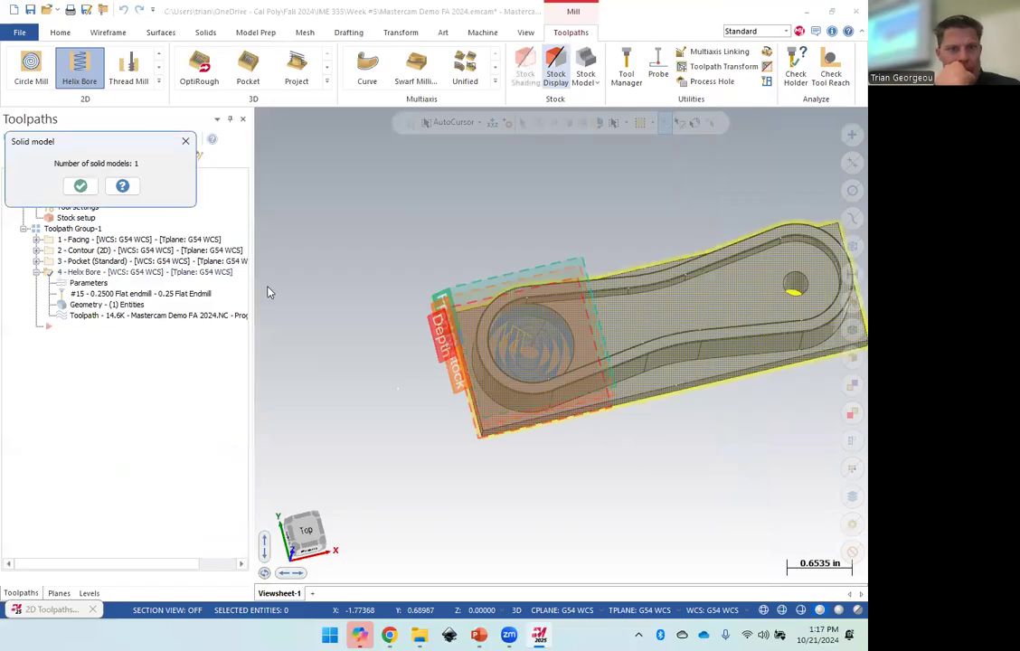
{"action": "left_click", "coordinate": [80, 187]}
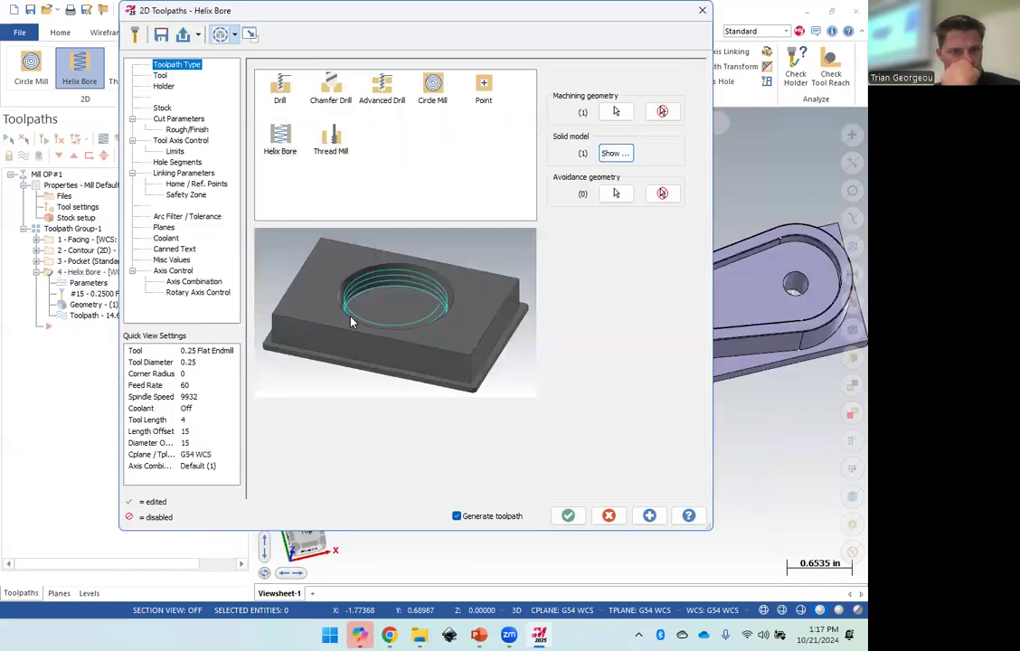
Examine the helix bore's tool, holder, stock, cut parameter, rough/finish and tool axis settings.
{"action": "left_click", "coordinate": [161, 76]}
{"action": "left_click", "coordinate": [165, 86]}
{"action": "left_click", "coordinate": [162, 107]}
{"action": "left_click", "coordinate": [178, 119]}
{"action": "left_click", "coordinate": [186, 129]}
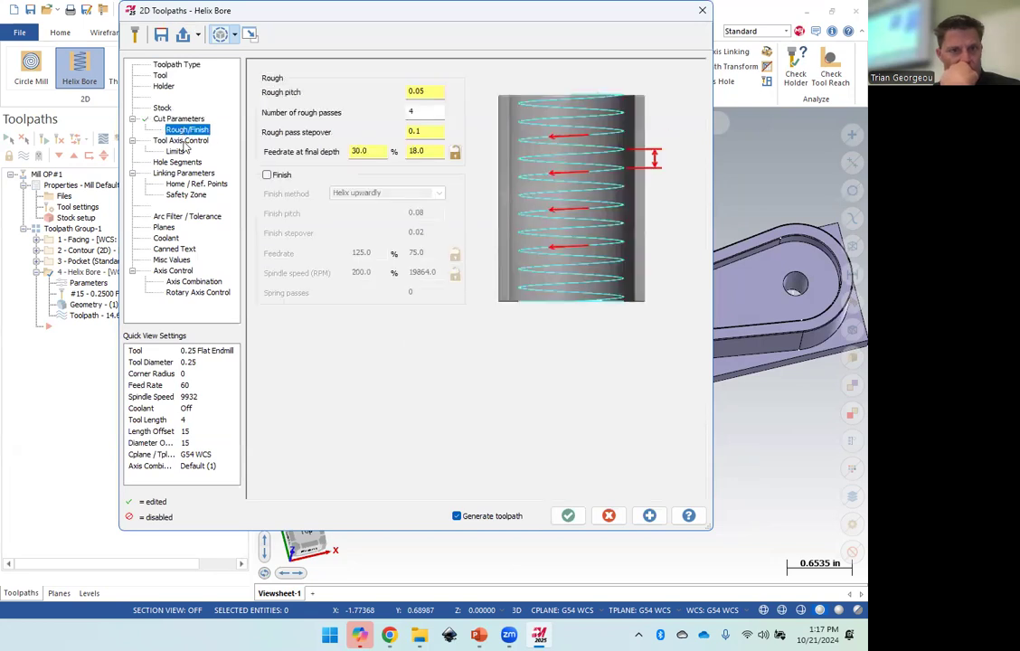
{"action": "left_click", "coordinate": [182, 141]}
{"action": "left_click", "coordinate": [175, 151]}
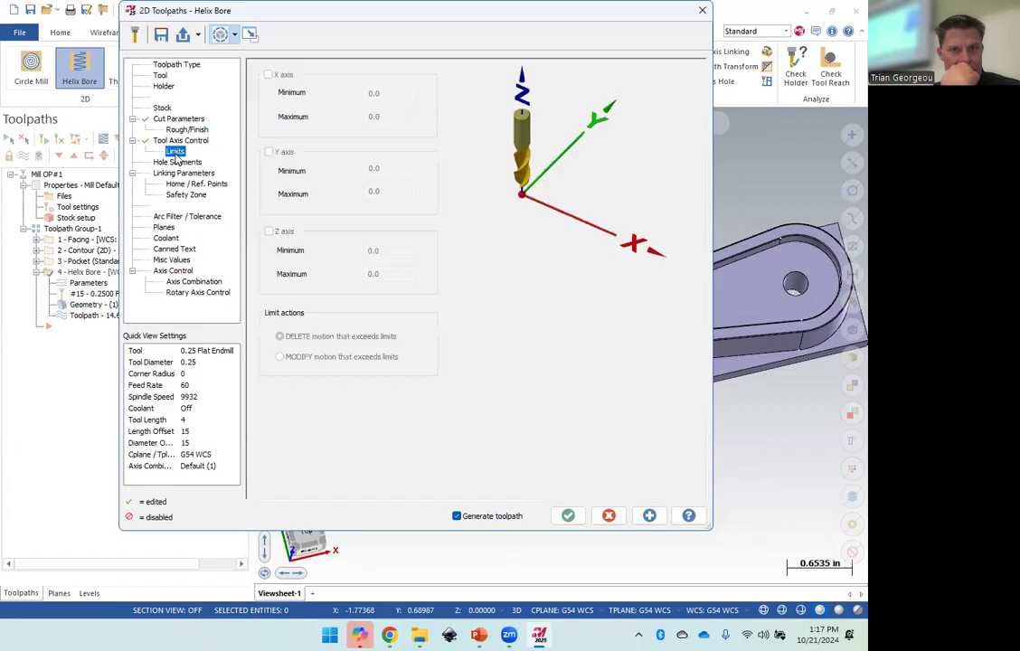
{"action": "left_click", "coordinate": [161, 75]}
{"action": "left_click", "coordinate": [165, 87]}
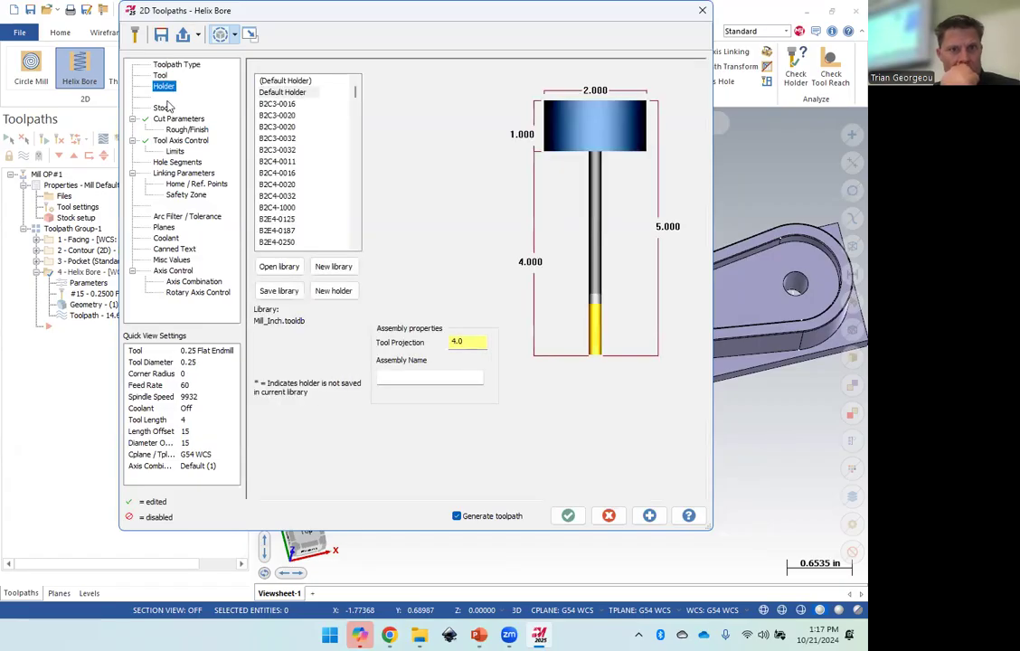
{"action": "left_click", "coordinate": [163, 108]}
{"action": "left_click", "coordinate": [165, 66]}
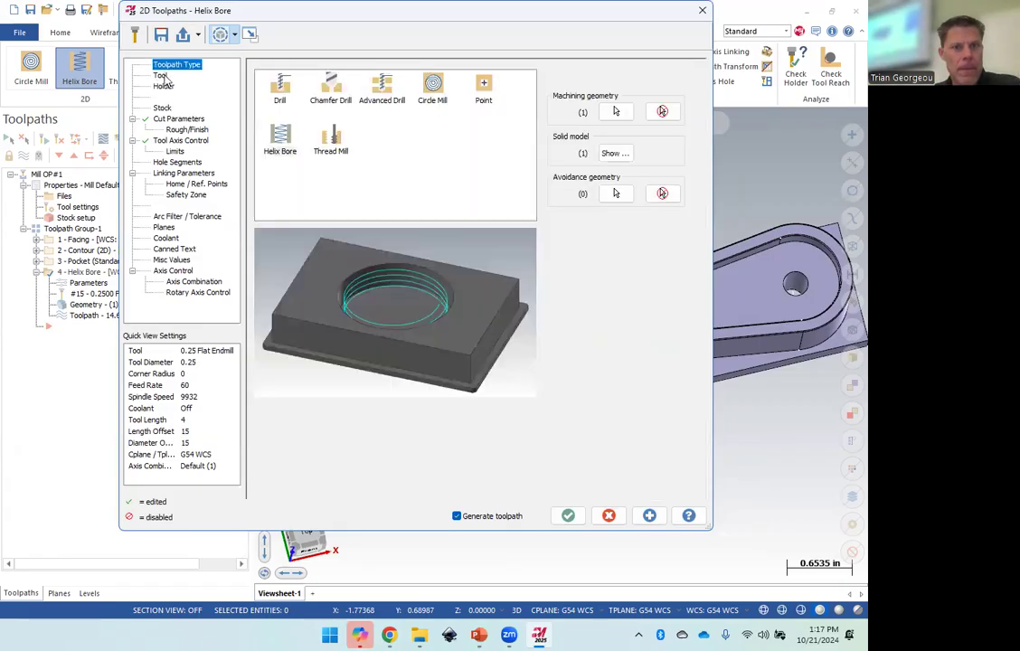
{"action": "left_click", "coordinate": [161, 76]}
{"action": "left_click", "coordinate": [163, 87]}
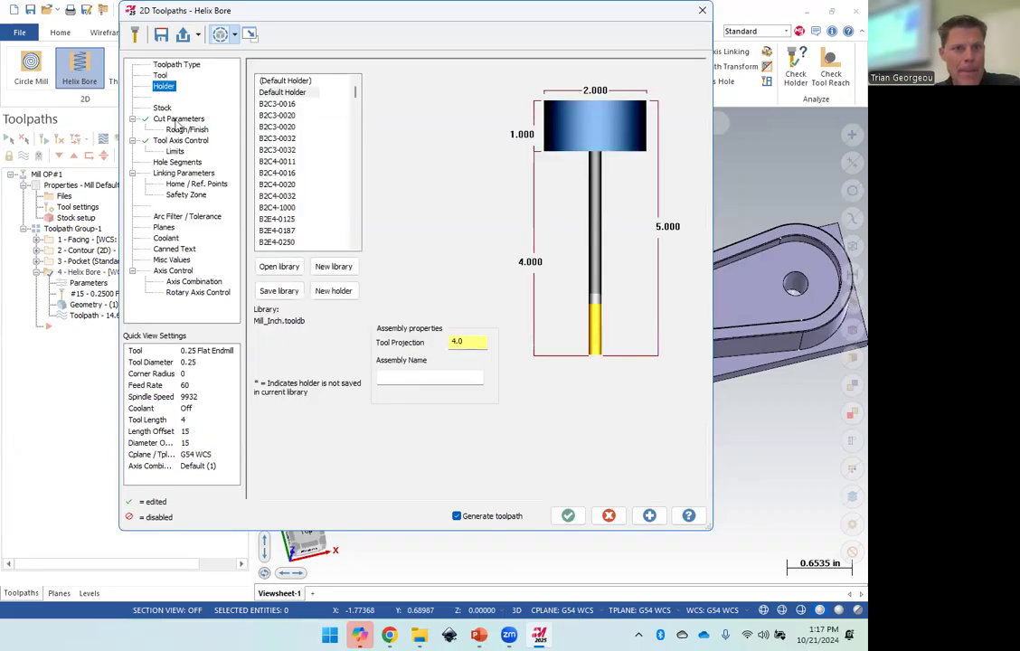
{"action": "left_click", "coordinate": [178, 120]}
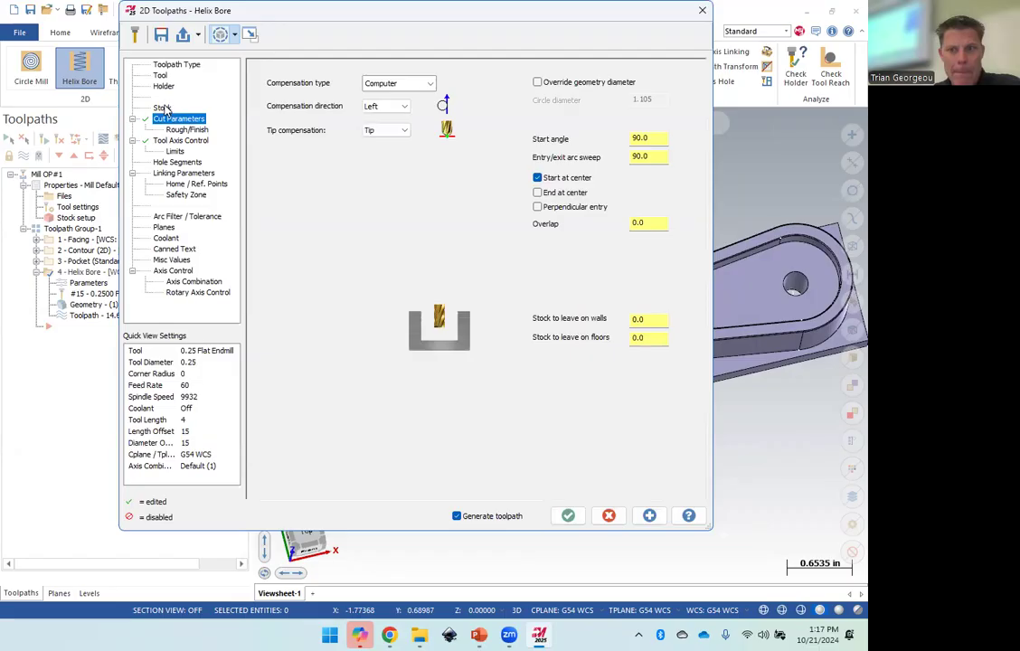
{"action": "left_click", "coordinate": [163, 108]}
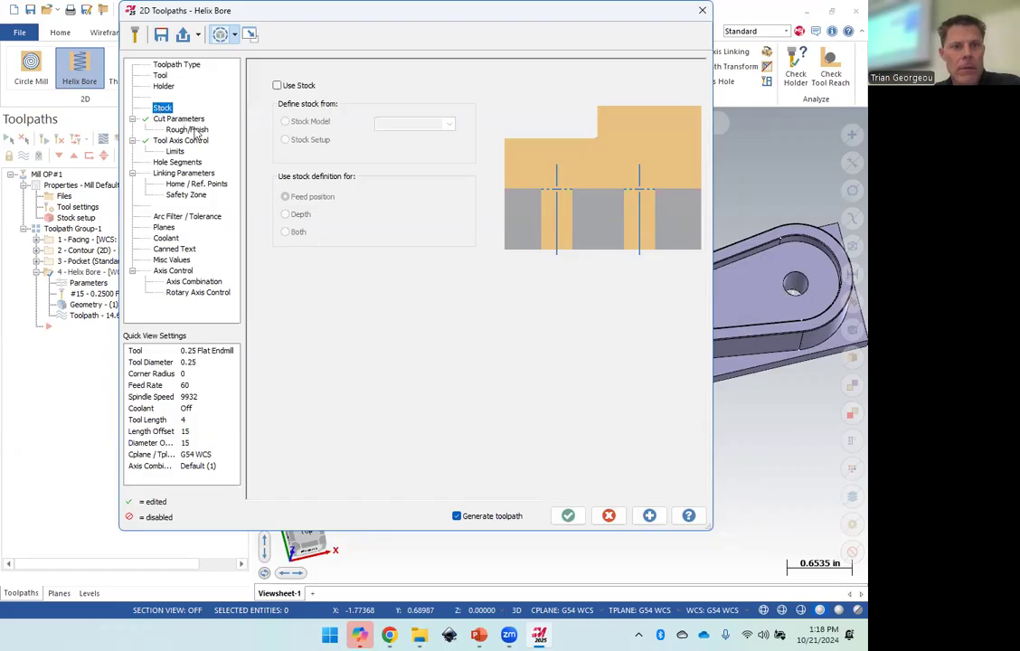
{"action": "left_click", "coordinate": [171, 65]}
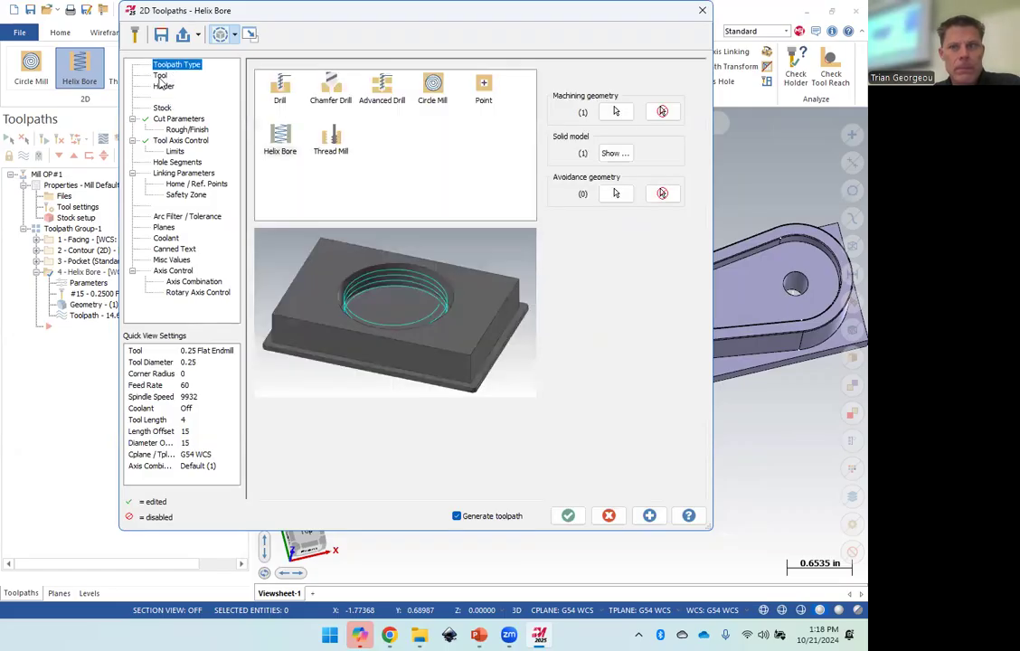
Delete the solid arc of the large hole from the helix bore's machining geometry.
{"action": "left_click", "coordinate": [615, 111]}
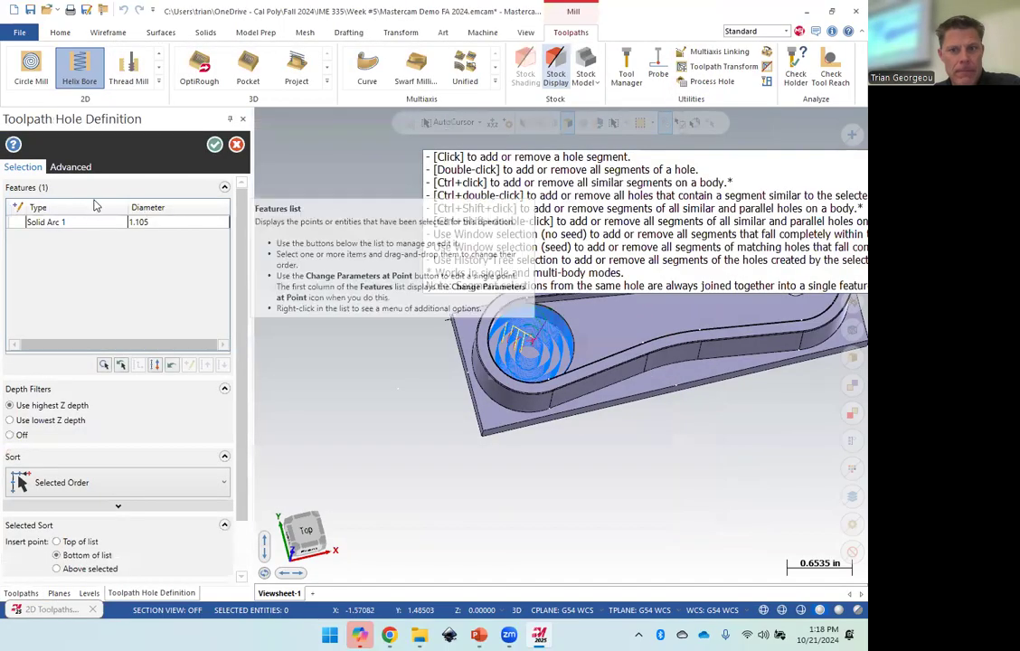
{"action": "right_click", "coordinate": [52, 225]}
{"action": "left_click", "coordinate": [71, 224]}
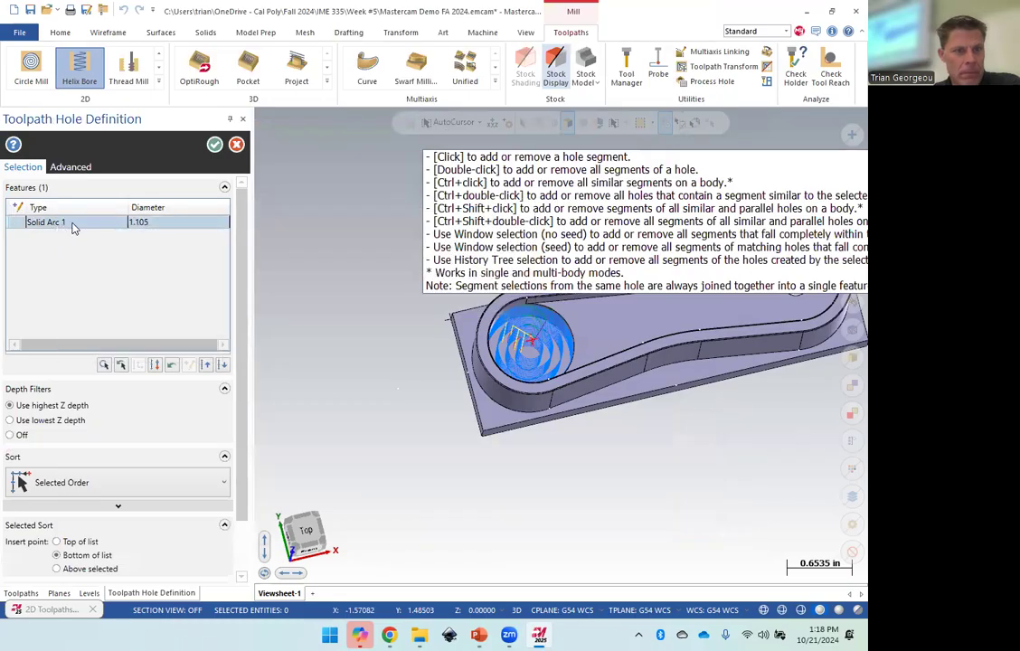
{"action": "right_click", "coordinate": [72, 224]}
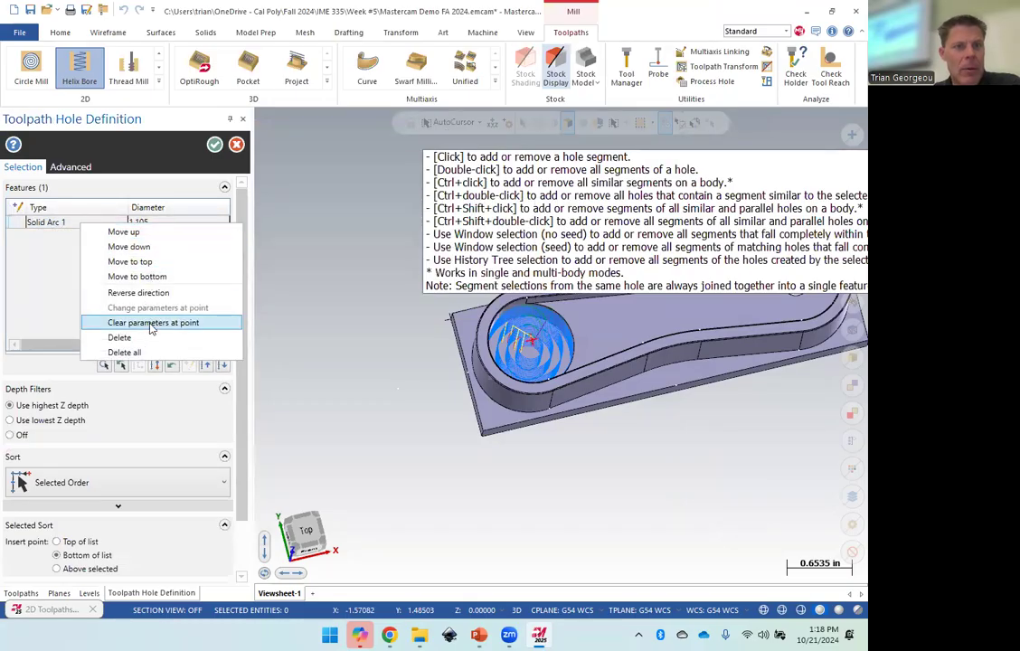
{"action": "left_click", "coordinate": [119, 337]}
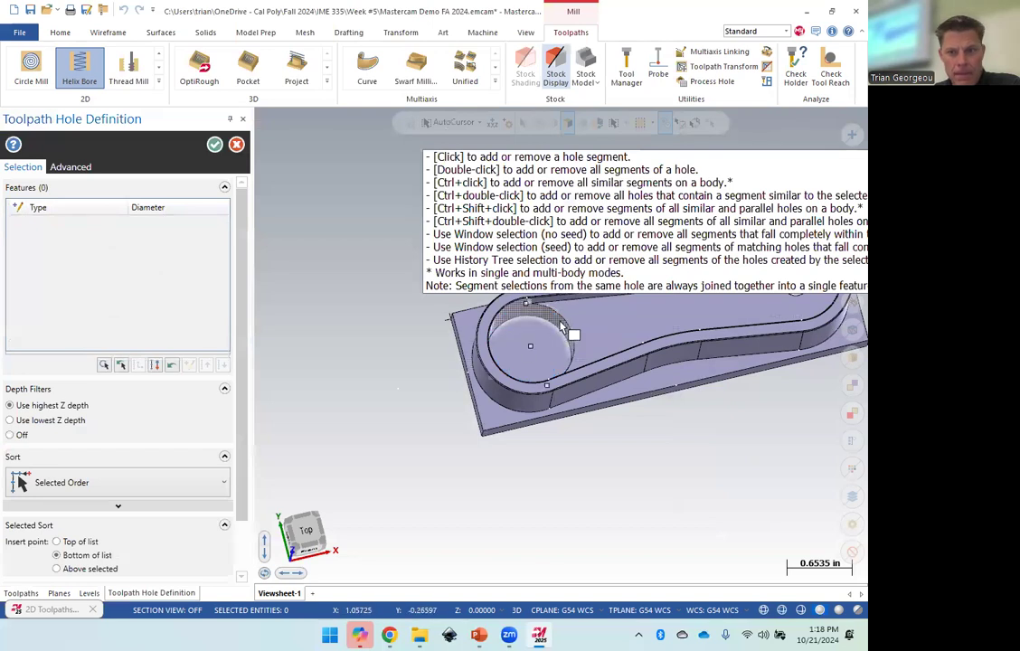
Try to pick the rim of the large hole as the helix bore's machining geometry.
{"action": "middle_click_drag", "start_coordinate": [583, 342], "coordinate": [553, 327]}
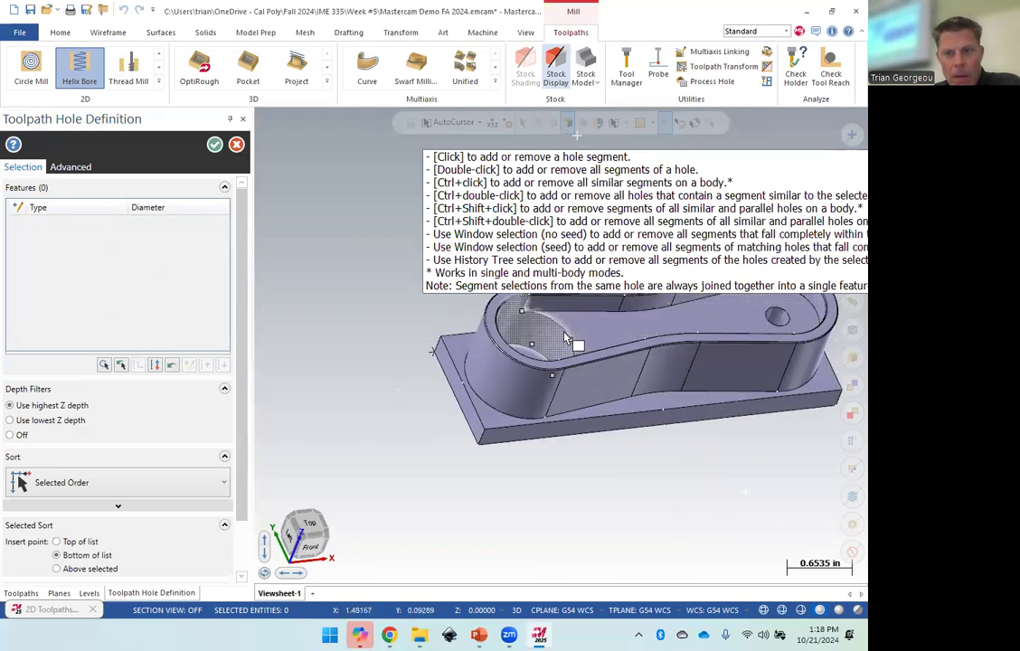
{"action": "scroll", "coordinate": [574, 344], "scroll_direction": "down", "scroll_amount": 2}
{"action": "left_click", "coordinate": [569, 340]}
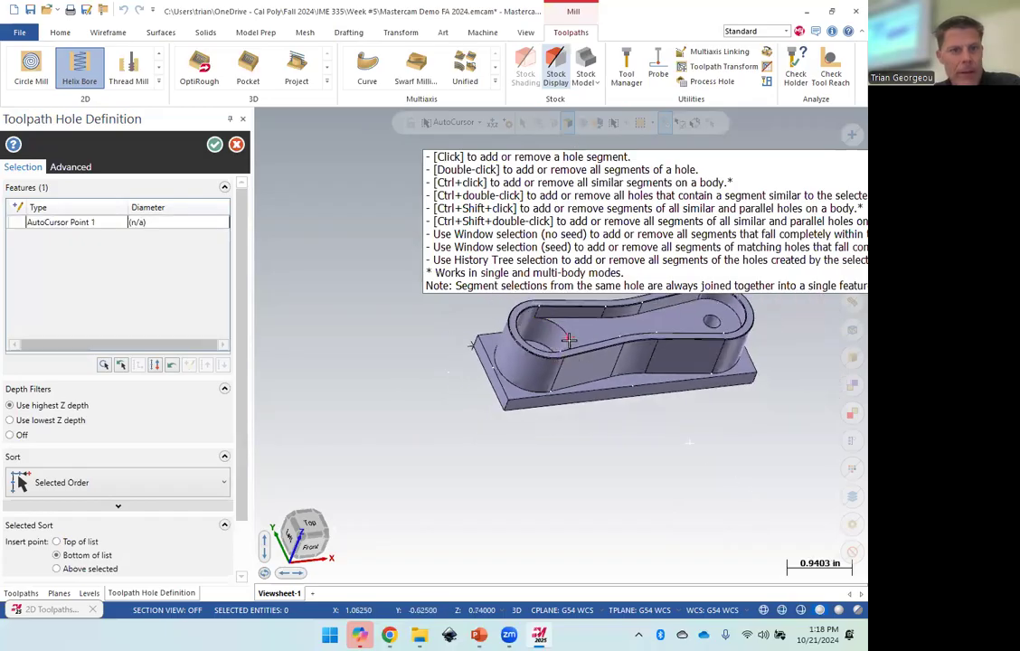
{"action": "middle_click_drag", "start_coordinate": [688, 419], "coordinate": [562, 365]}
{"action": "scroll", "coordinate": [562, 365], "scroll_direction": "up", "scroll_amount": 2}
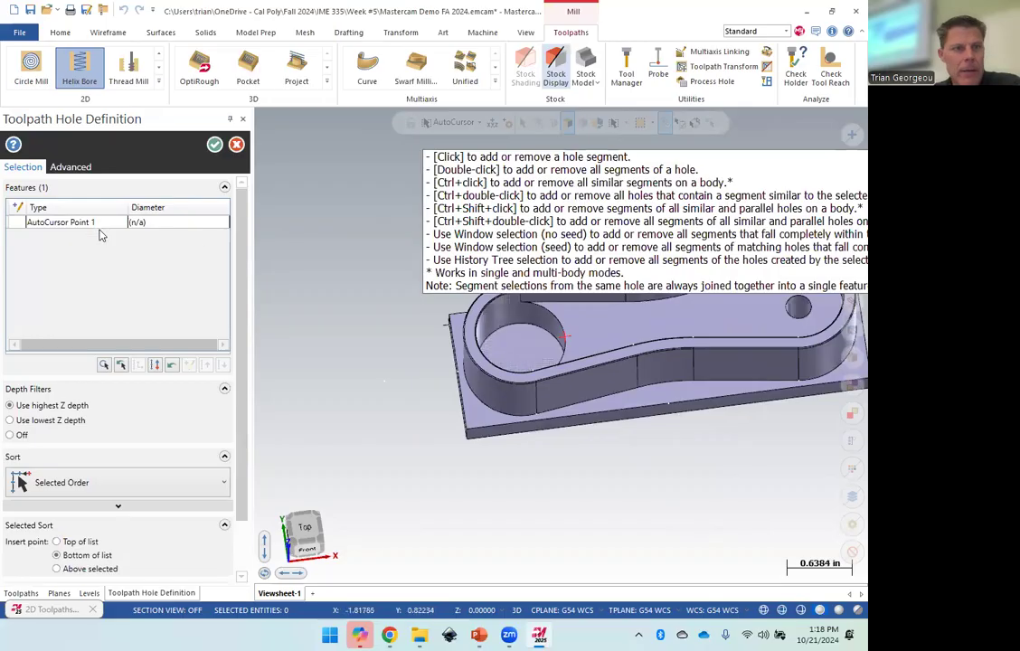
Delete the picked point from the hole selection and regenerate the helix bore operation without machining geometry.
{"action": "right_click", "coordinate": [126, 228]}
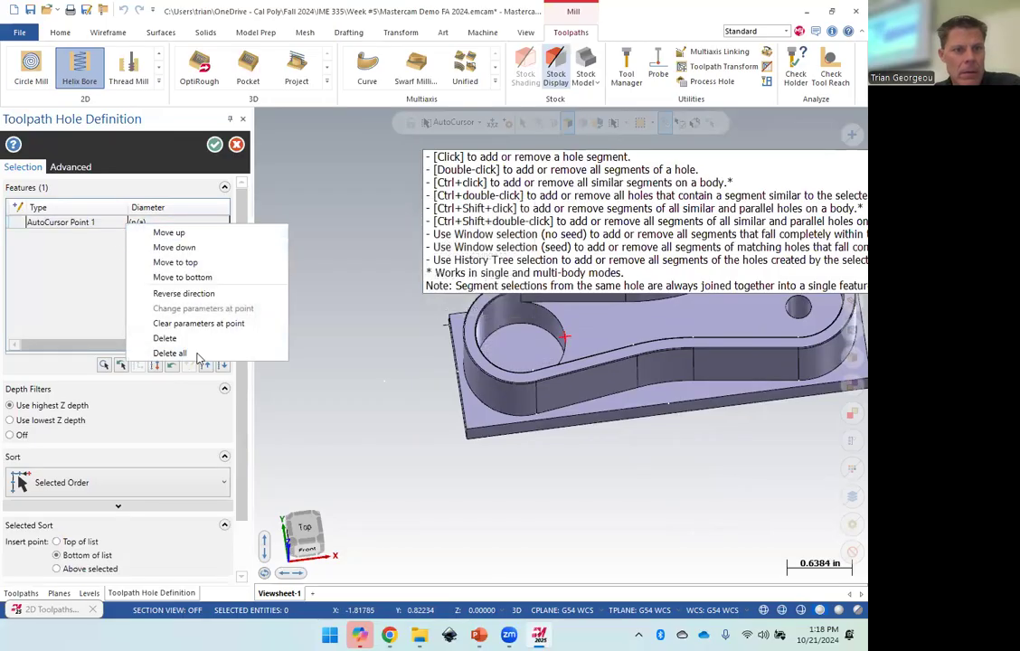
{"action": "left_click", "coordinate": [178, 299]}
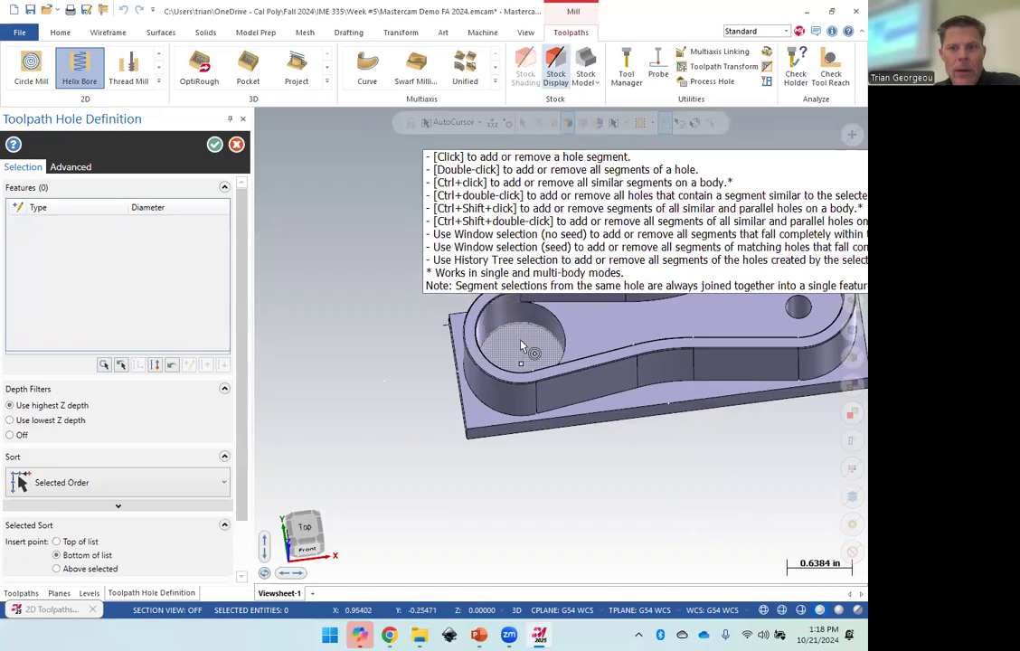
{"action": "left_click", "coordinate": [215, 145]}
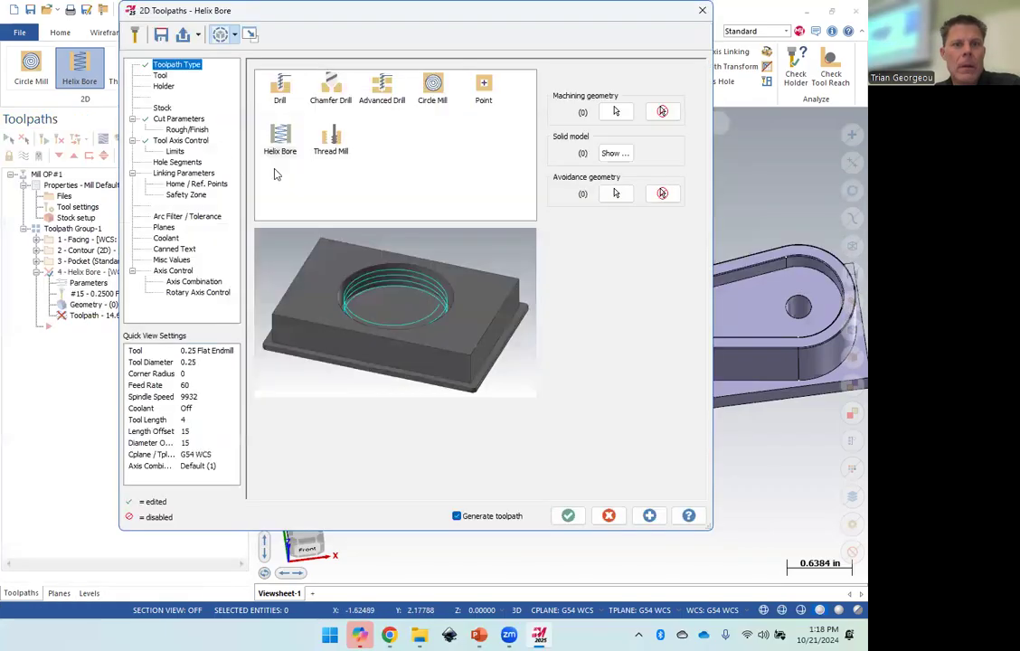
{"action": "left_click", "coordinate": [571, 579]}
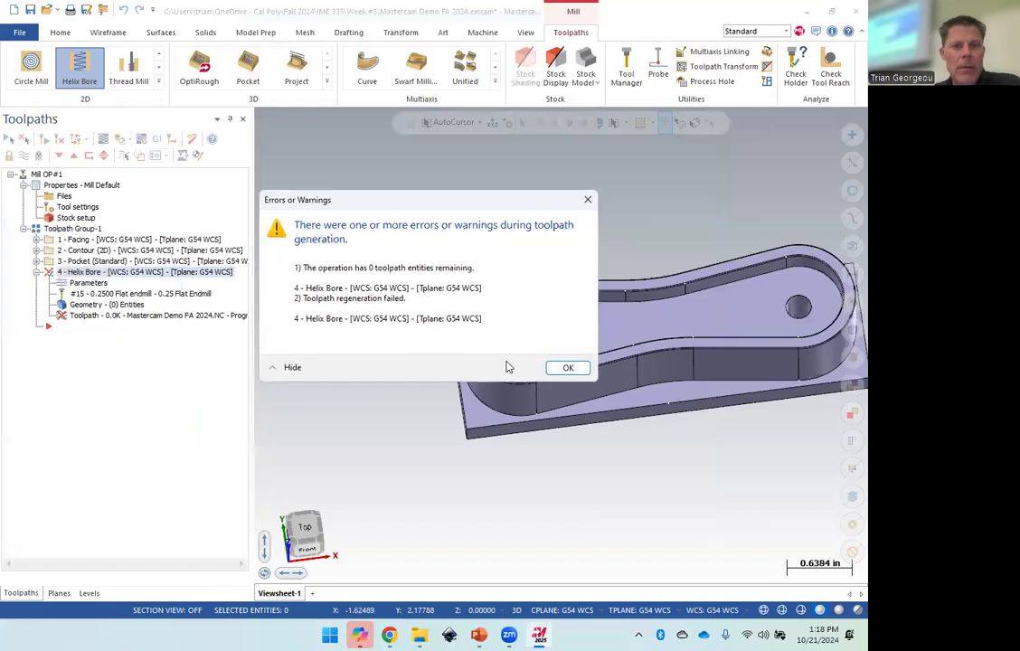
Create a curve on one edge from the bottom edge of the large hole, on the Wireframe level.
{"action": "left_click", "coordinate": [568, 368]}
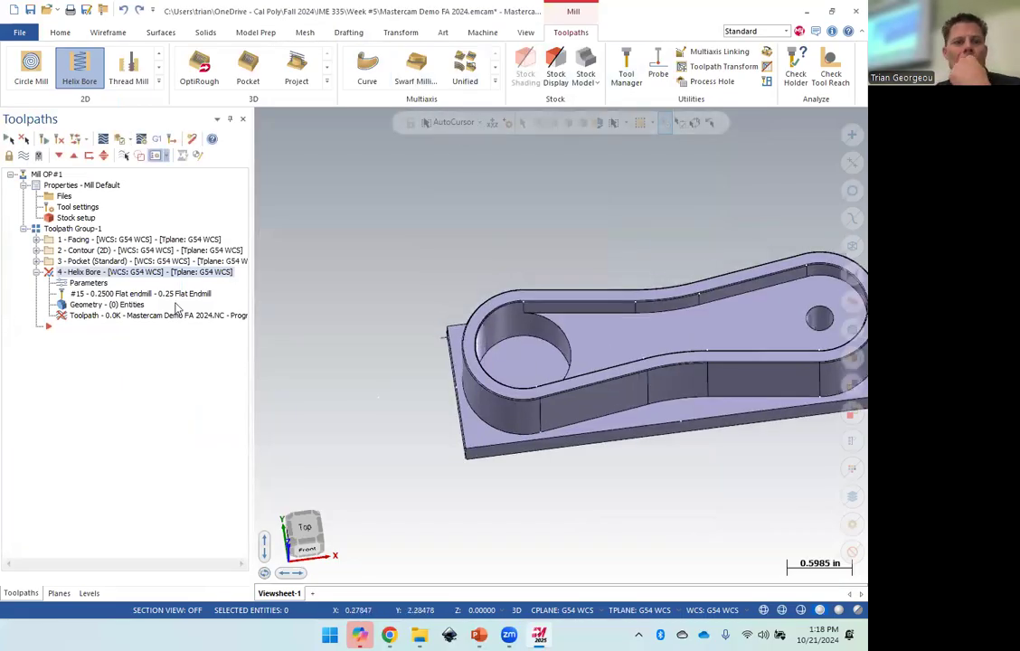
{"action": "left_click", "coordinate": [89, 593]}
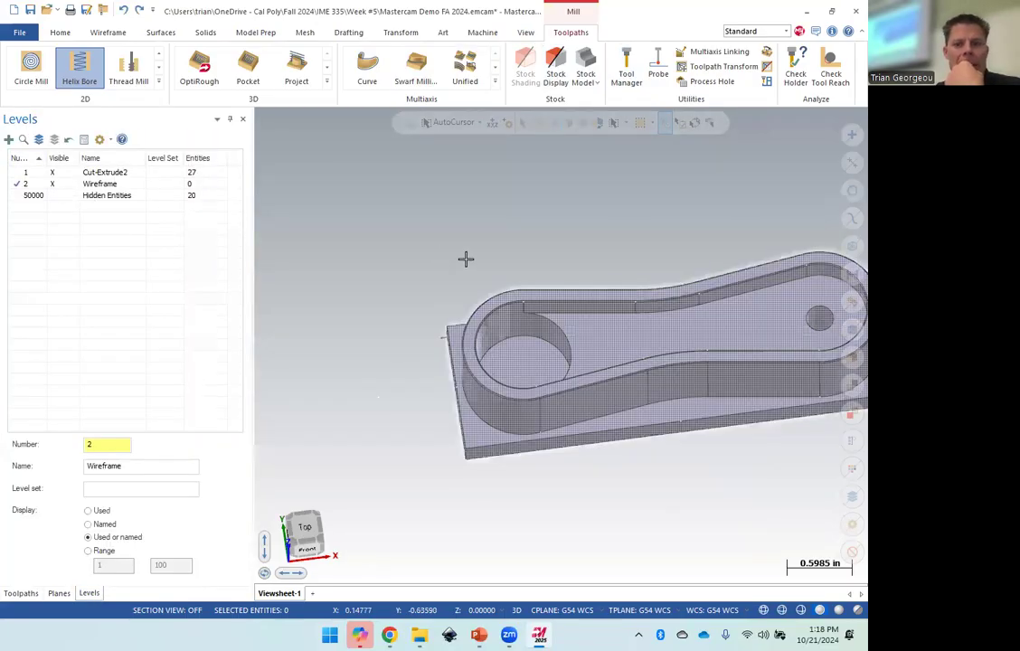
{"action": "left_click", "coordinate": [124, 35]}
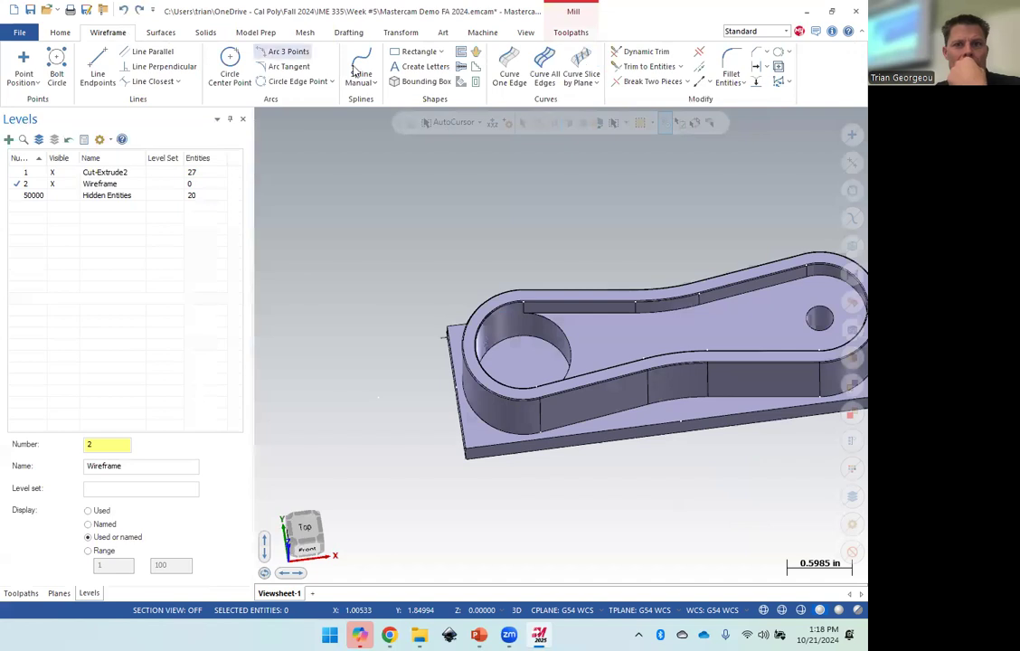
{"action": "left_click", "coordinate": [512, 72]}
{"action": "left_click", "coordinate": [479, 348]}
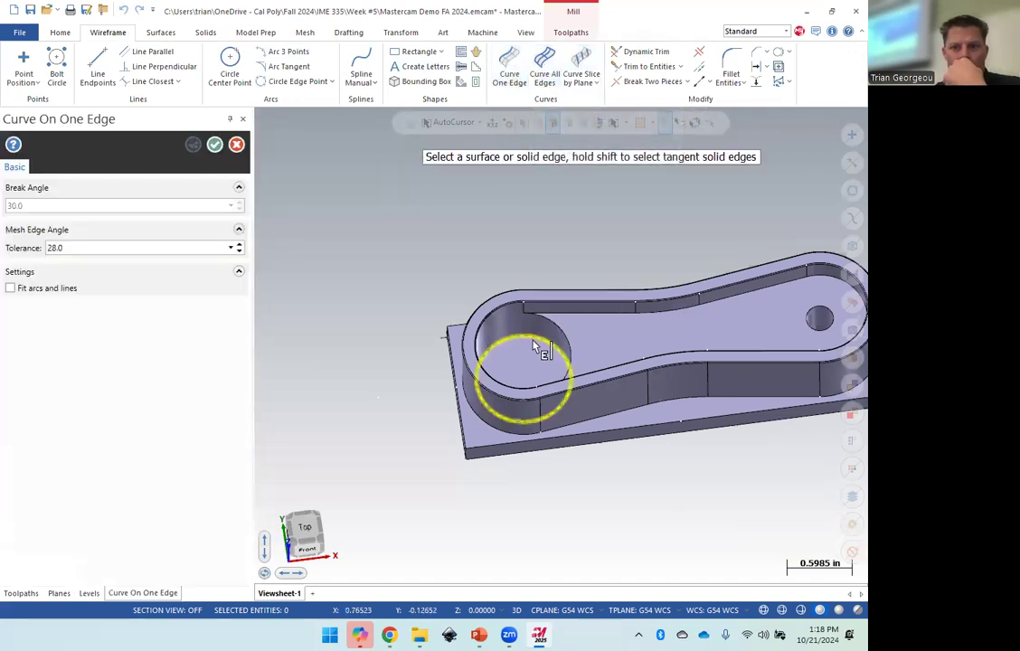
{"action": "left_click", "coordinate": [215, 144]}
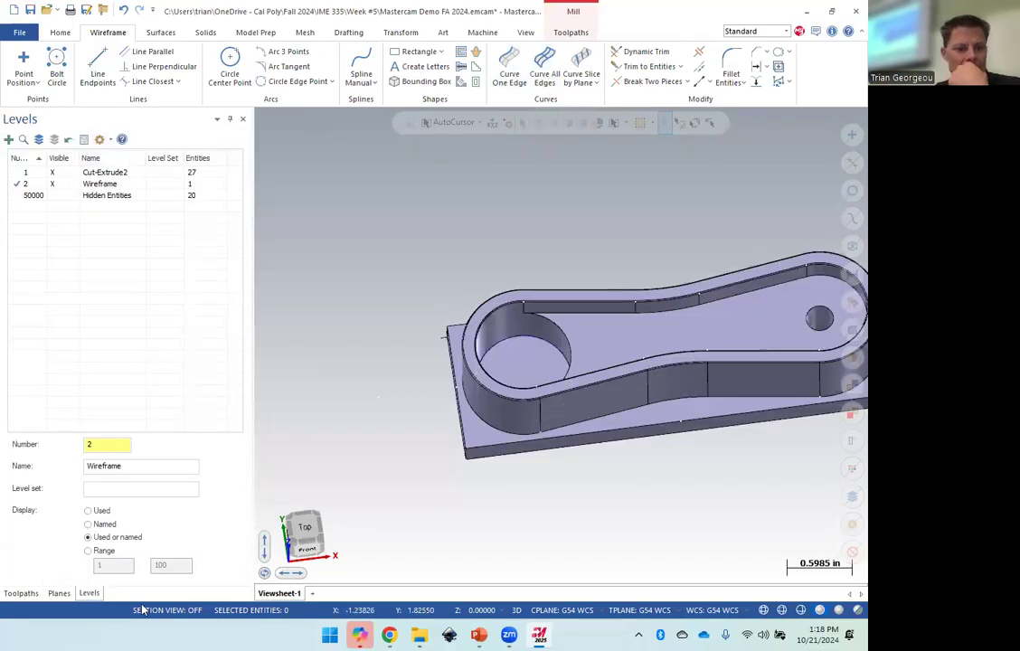
Assign the 0.875 diameter wireframe arc as the helix bore's hole geometry and regenerate the toolpath.
{"action": "left_click", "coordinate": [21, 593]}
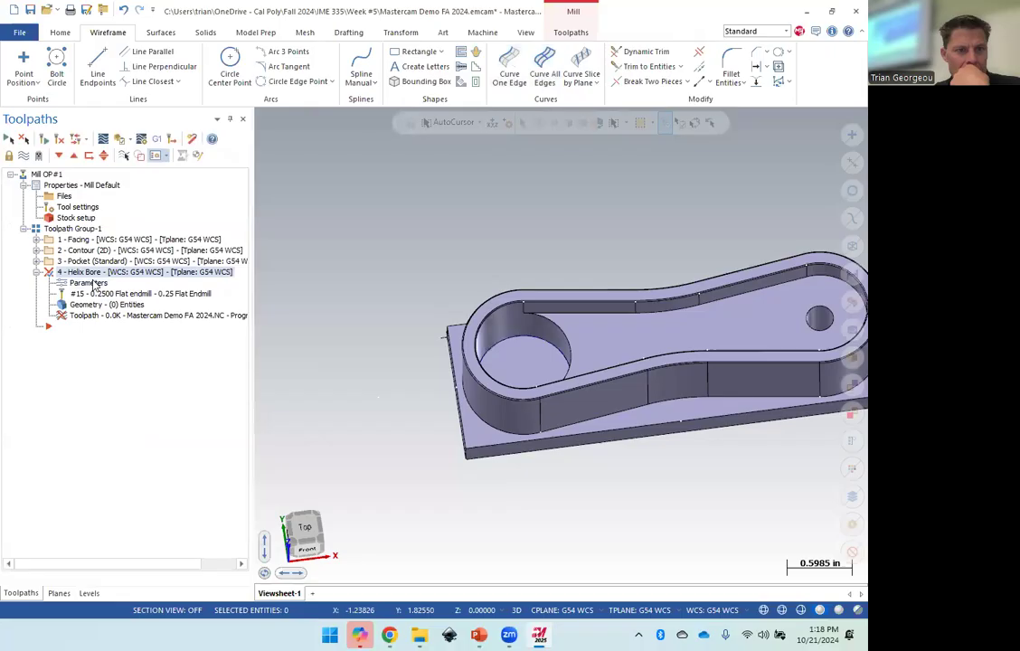
{"action": "left_click", "coordinate": [90, 283]}
{"action": "left_click", "coordinate": [613, 109]}
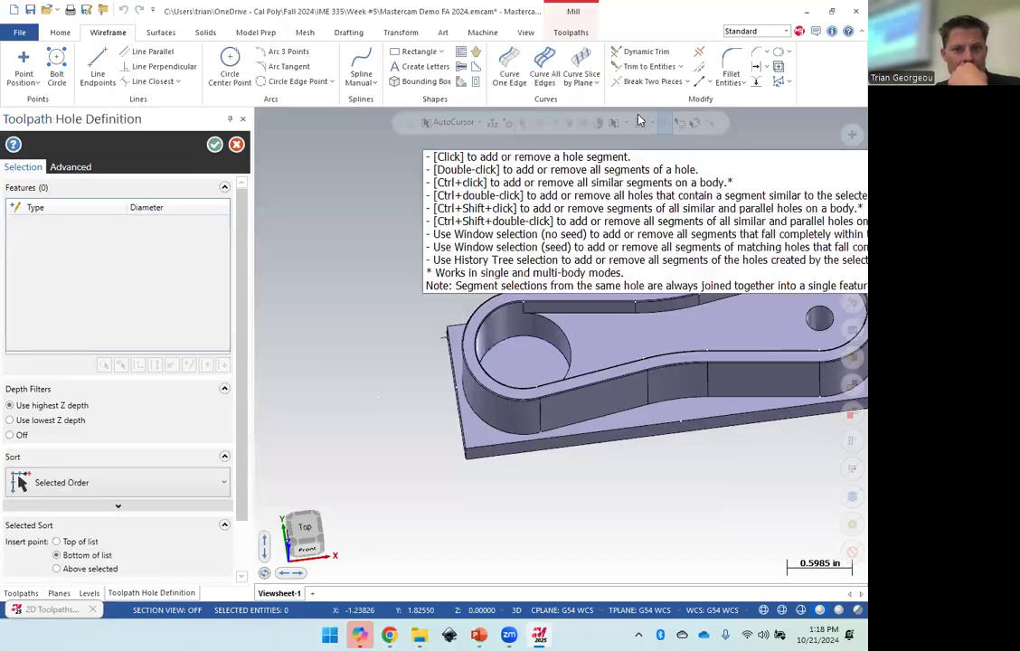
{"action": "left_click", "coordinate": [576, 364]}
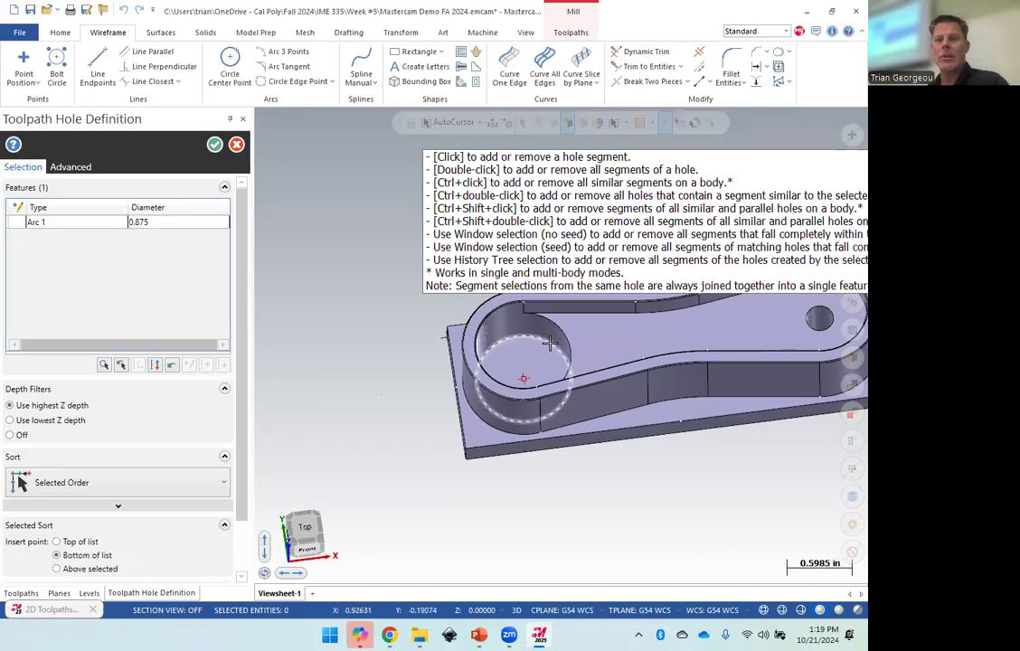
{"action": "left_click", "coordinate": [215, 145]}
{"action": "left_click", "coordinate": [557, 516]}
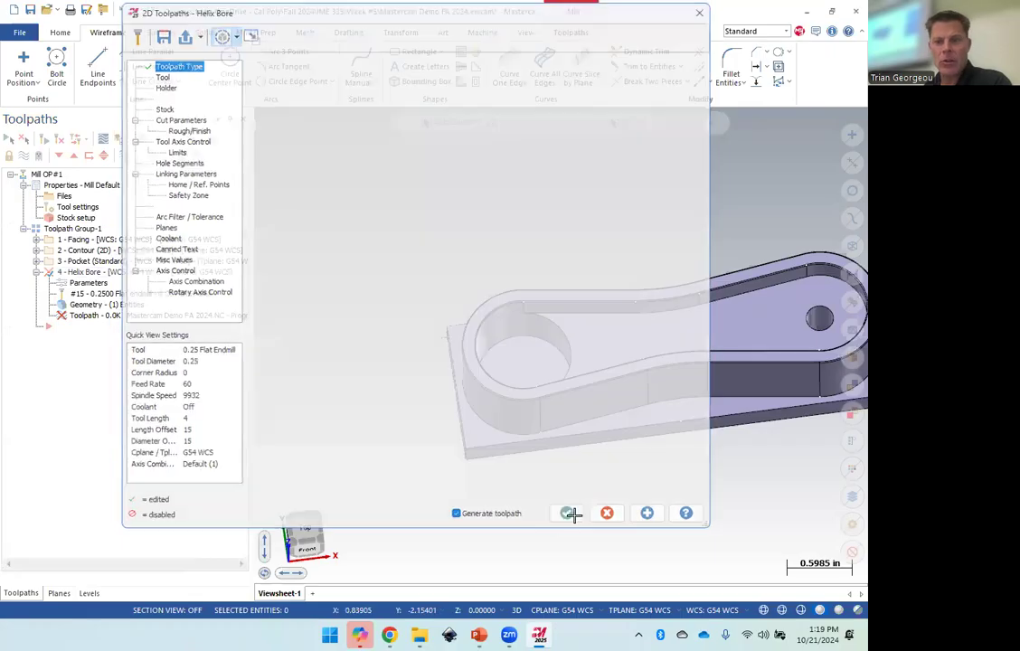
Reorder the operations so that the pocket operation comes after the helix bore.
{"action": "middle_click_drag", "start_coordinate": [458, 438], "coordinate": [497, 378]}
{"action": "scroll", "coordinate": [552, 388], "scroll_direction": "up", "scroll_amount": 5}
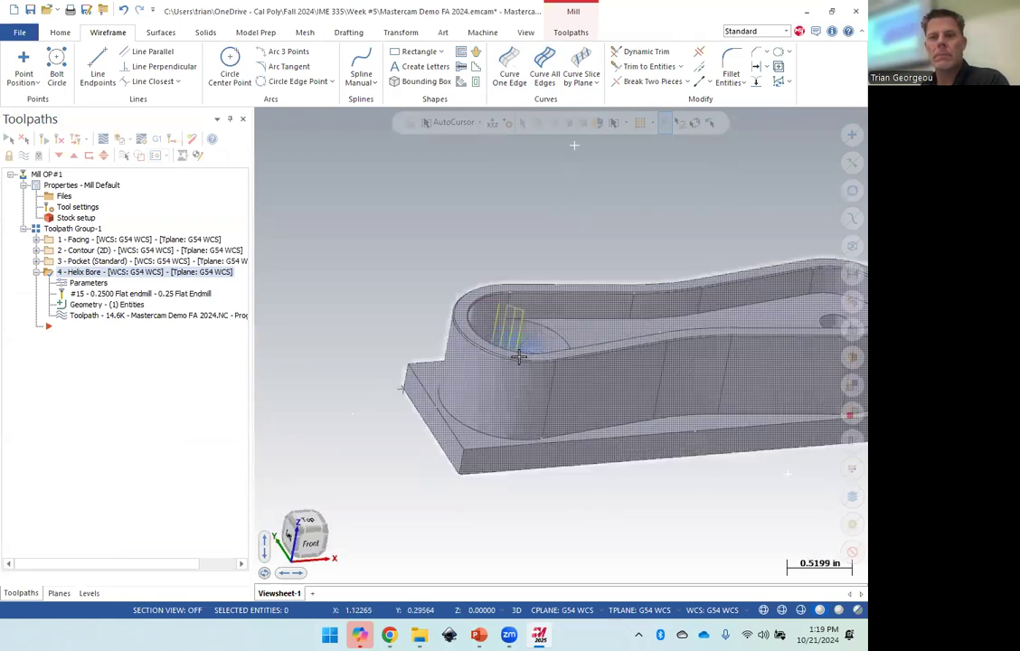
{"action": "middle_click_drag", "start_coordinate": [514, 410], "coordinate": [519, 406]}
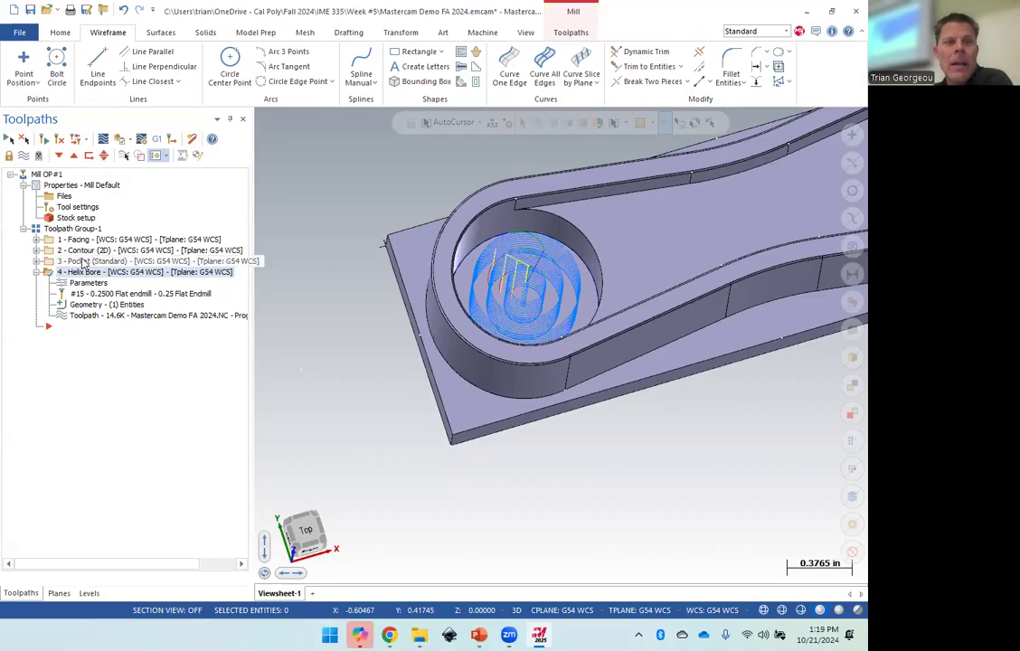
{"action": "left_click", "coordinate": [54, 261], "text": "ctrl"}
{"action": "right_click_drag", "start_coordinate": [41, 271], "coordinate": [77, 326]}
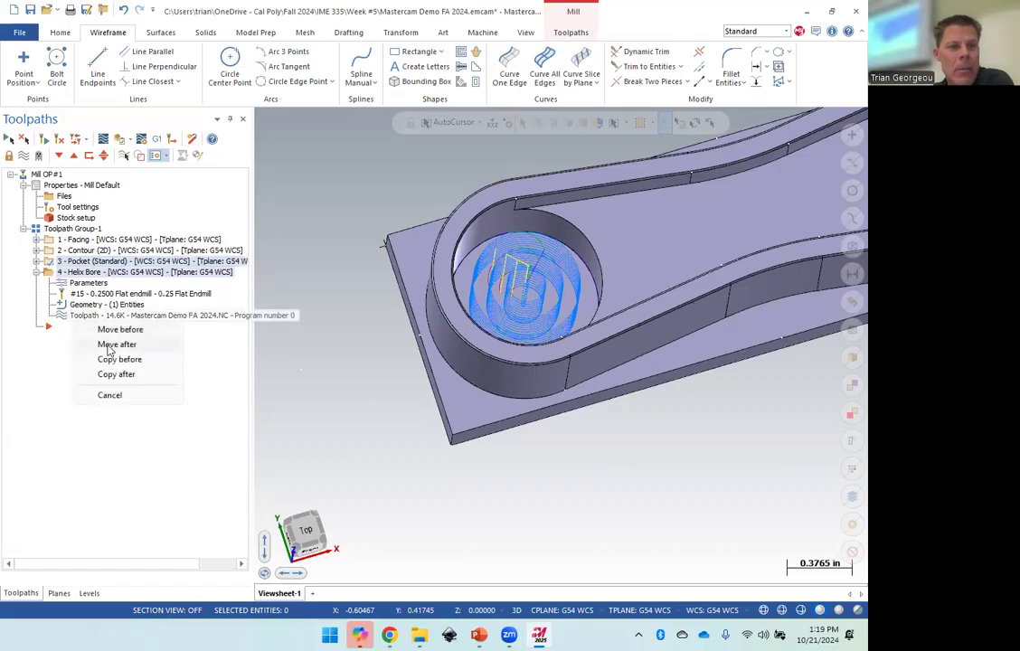
{"action": "left_click", "coordinate": [112, 344]}
Switch the helix bore's tool to the 0.375 flat endmill, tool 12, and regenerate the toolpath.
{"action": "left_click", "coordinate": [90, 272]}
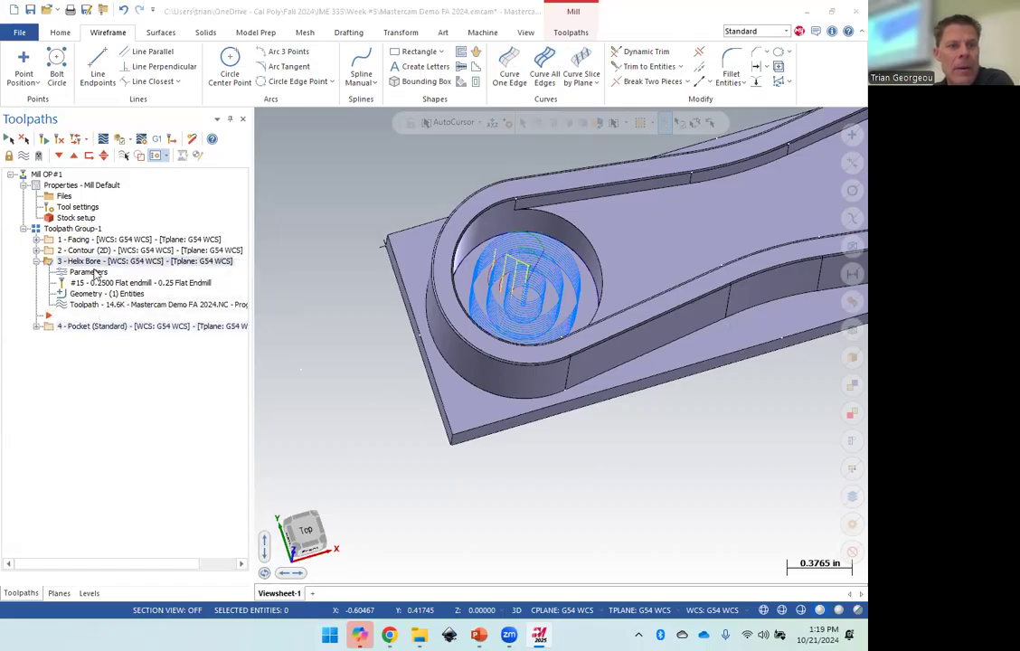
{"action": "left_click", "coordinate": [161, 76]}
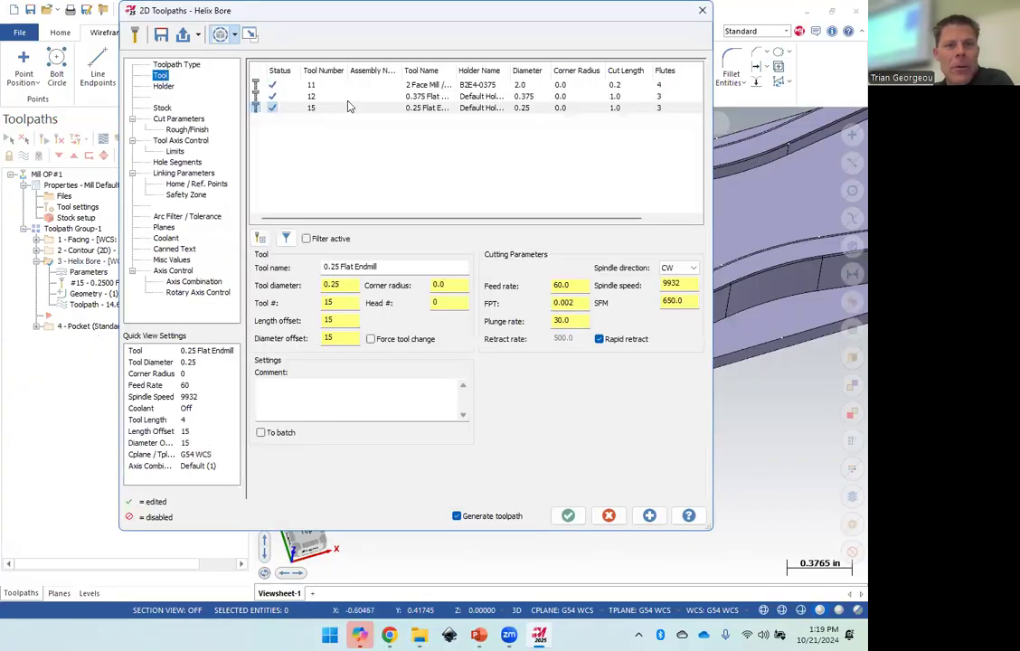
{"action": "left_click", "coordinate": [317, 96]}
{"action": "left_click", "coordinate": [568, 515]}
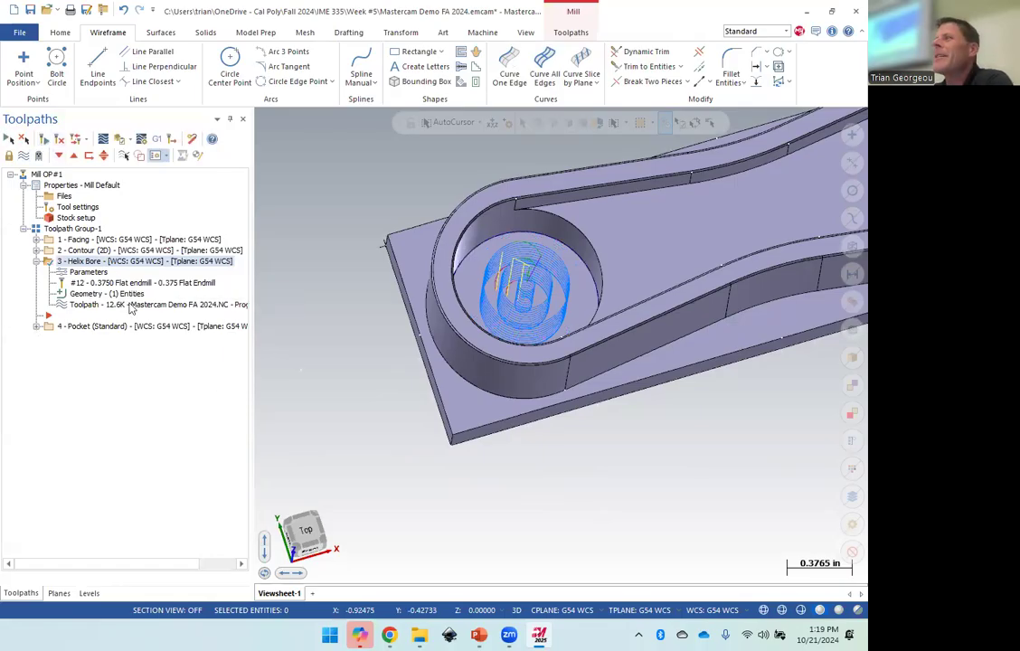
Collapse the helix bore operation and place the toolpath insertion point after the pocket operation.
{"action": "left_click", "coordinate": [35, 261]}
{"action": "left_click", "coordinate": [36, 261]}
{"action": "left_click", "coordinate": [35, 261]}
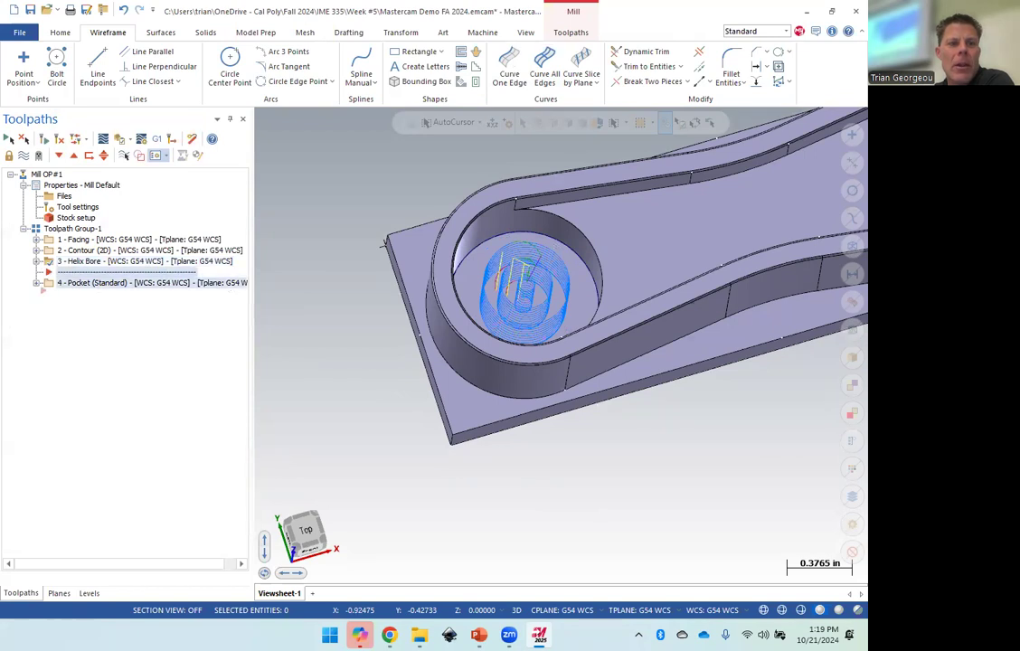
{"action": "left_click_drag", "start_coordinate": [44, 285], "coordinate": [43, 284]}
{"action": "left_click", "coordinate": [83, 273]}
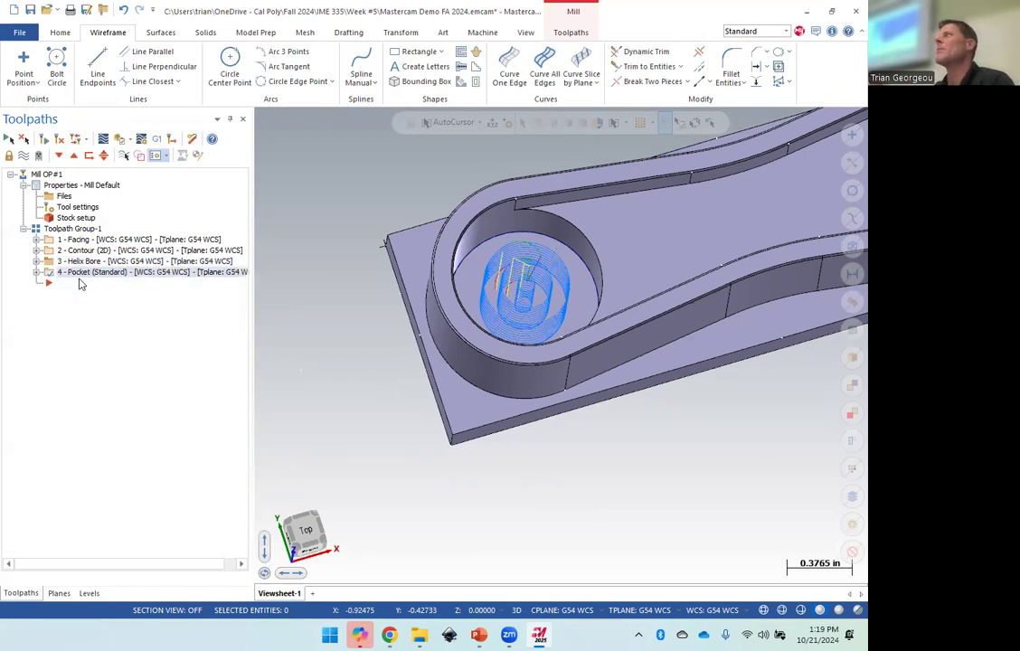
{"action": "right_click", "coordinate": [98, 272]}
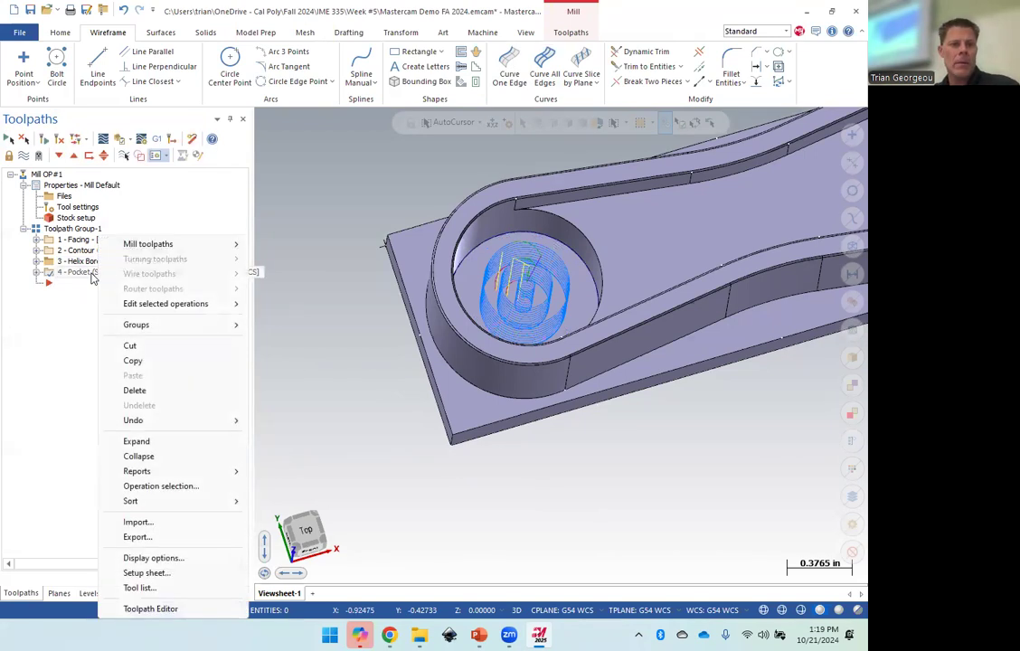
{"action": "left_click", "coordinate": [91, 278]}
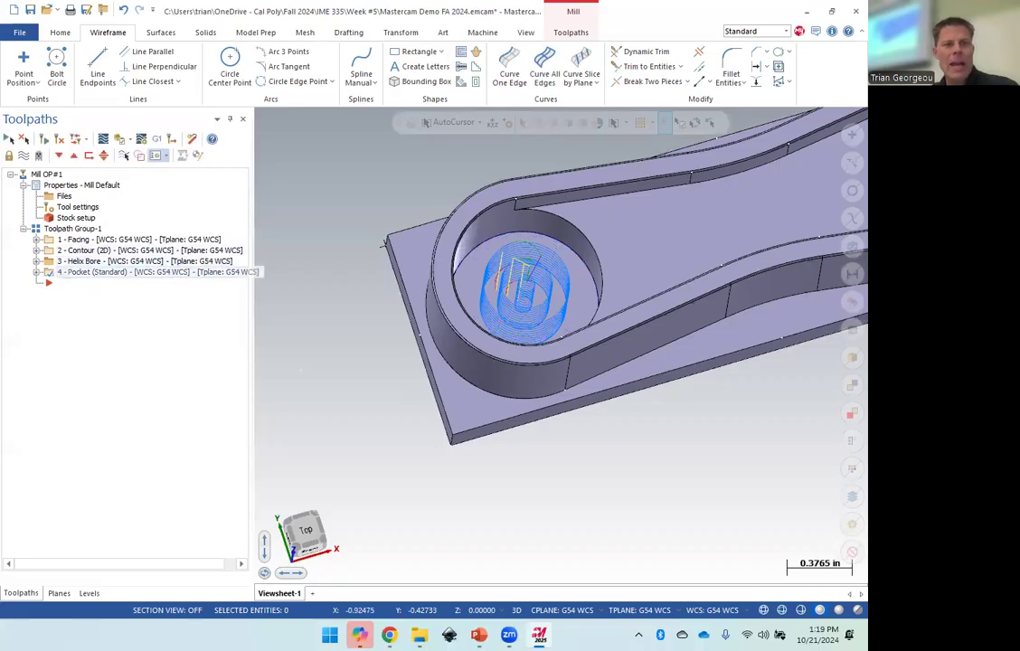
{"action": "right_click_drag", "start_coordinate": [101, 274], "coordinate": [108, 274]}
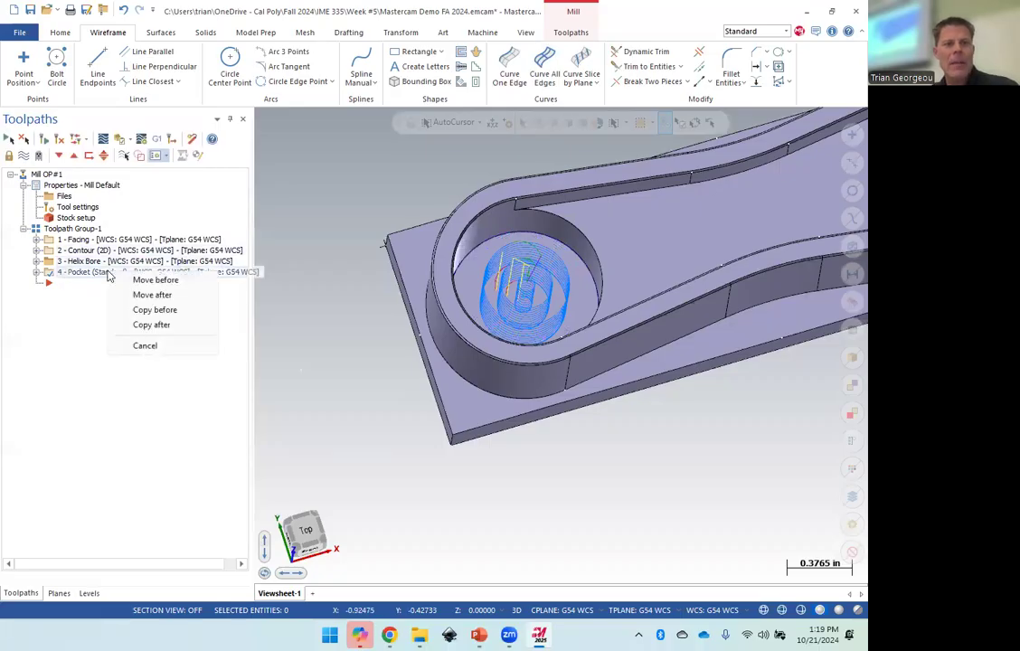
{"action": "left_click", "coordinate": [151, 351]}
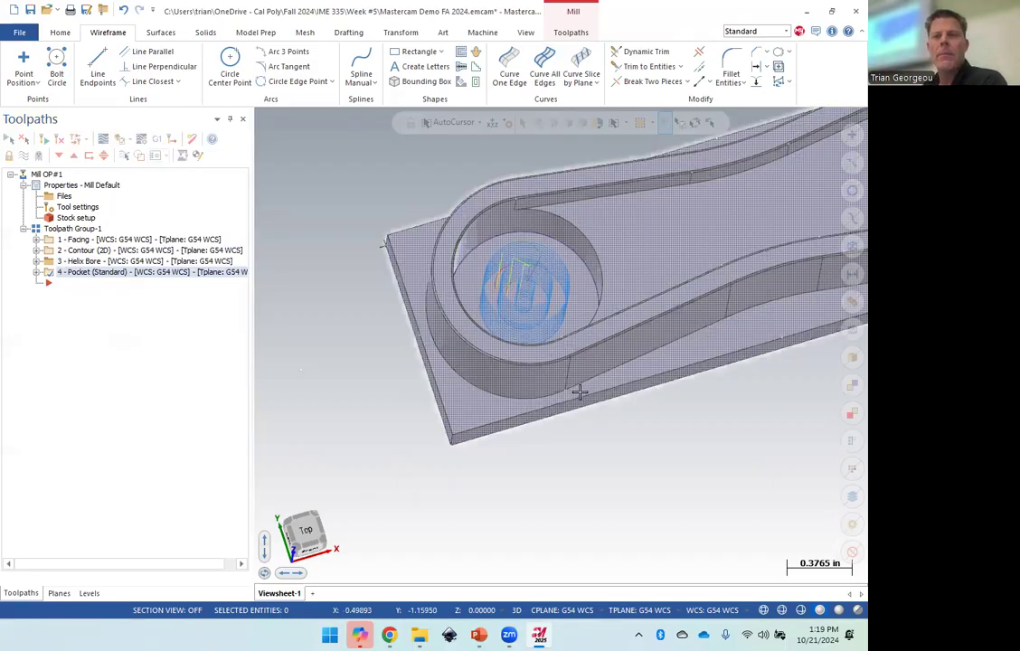
Examine the helix bore toolpath from several angles for its starting height inside the large hole.
{"action": "scroll", "coordinate": [622, 414], "scroll_direction": "down", "scroll_amount": 3}
{"action": "middle_click_drag", "start_coordinate": [785, 469], "coordinate": [827, 440]}
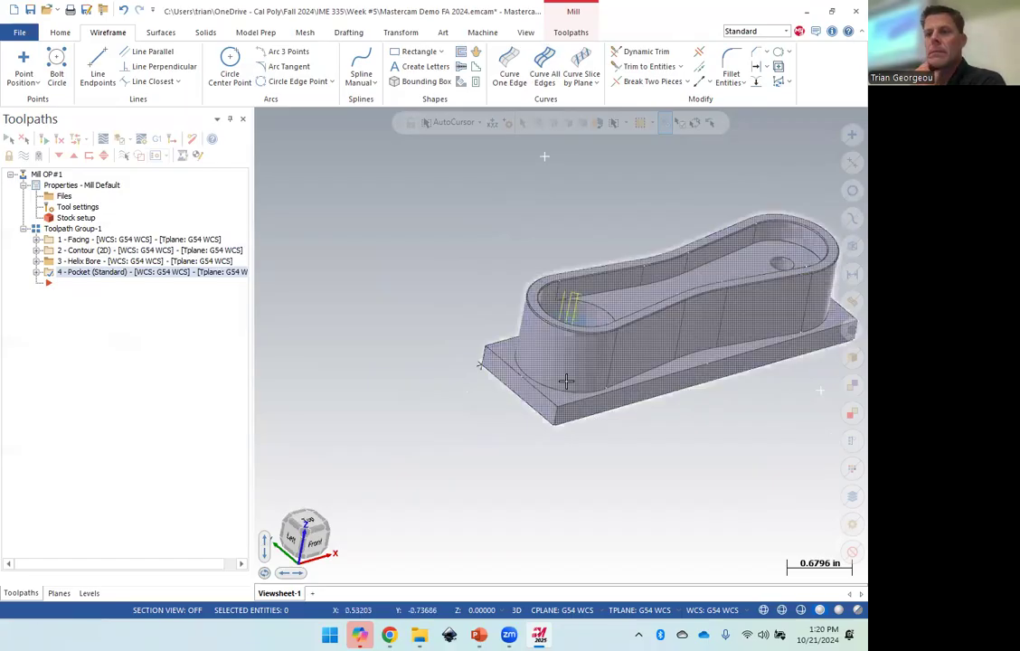
{"action": "scroll", "coordinate": [656, 350], "scroll_direction": "up", "scroll_amount": 2}
{"action": "scroll", "coordinate": [626, 348], "scroll_direction": "up", "scroll_amount": 1}
{"action": "scroll", "coordinate": [626, 351], "scroll_direction": "up", "scroll_amount": 2}
{"action": "middle_click_drag", "start_coordinate": [626, 351], "coordinate": [531, 298]}
{"action": "scroll", "coordinate": [543, 305], "scroll_direction": "up", "scroll_amount": 2}
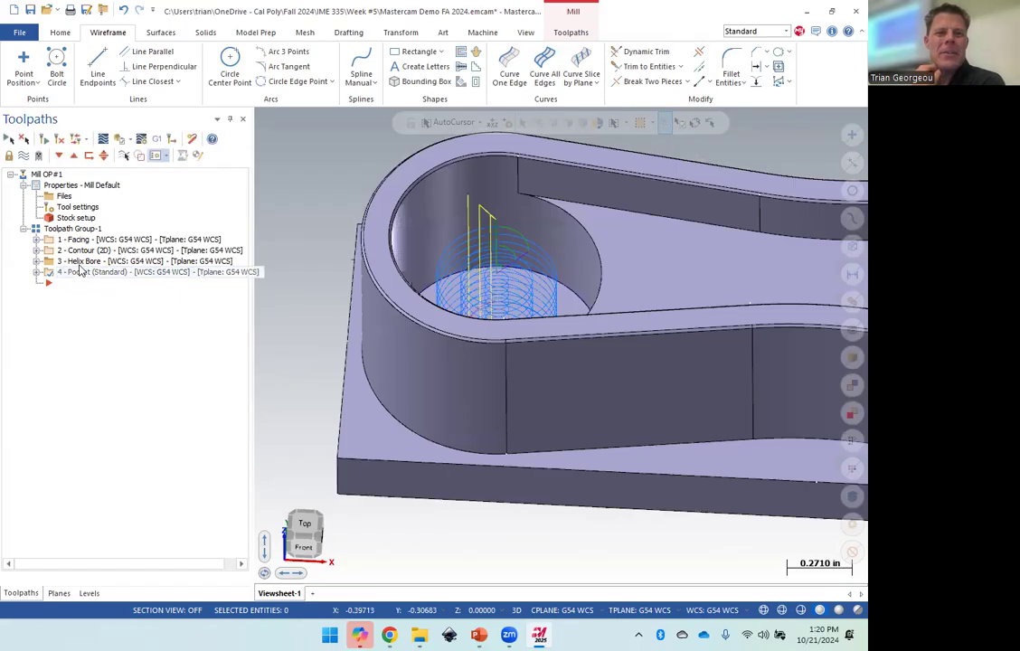
Set the helix bore's top of stock to 0.99 in its linking parameters and regenerate the toolpath.
{"action": "right_click", "coordinate": [69, 262]}
{"action": "key", "text": "Escape"}
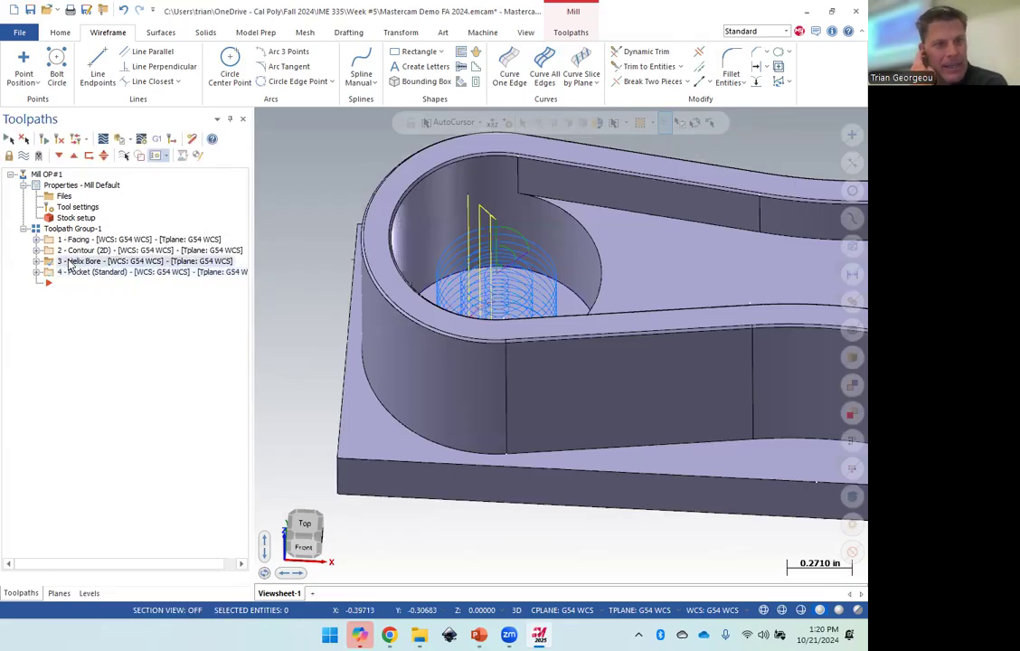
{"action": "right_click", "coordinate": [70, 263]}
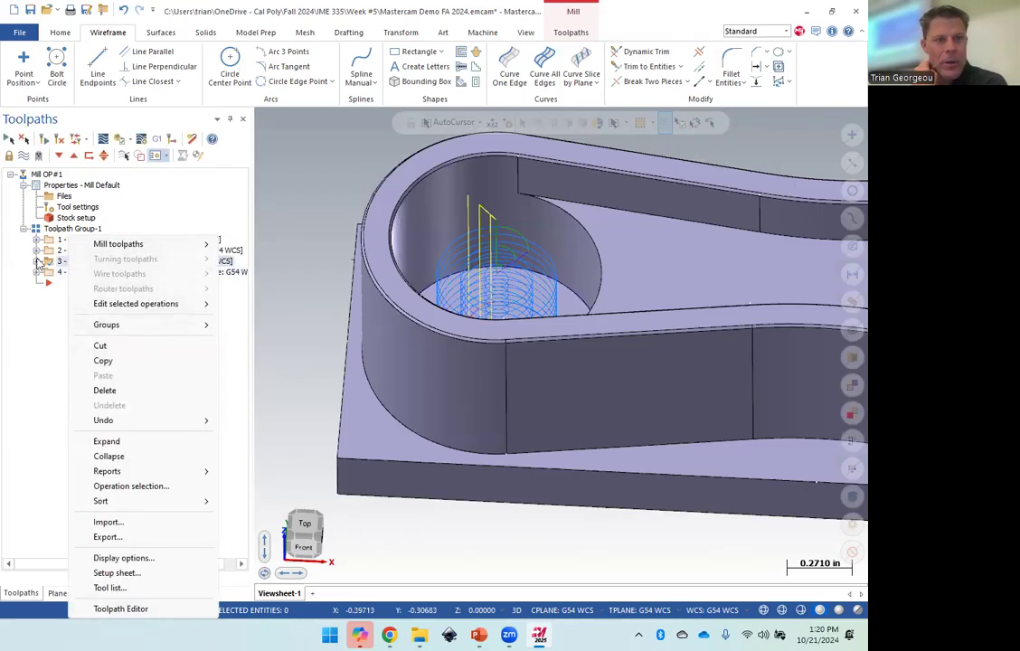
{"action": "left_click", "coordinate": [37, 260]}
{"action": "left_click", "coordinate": [79, 273]}
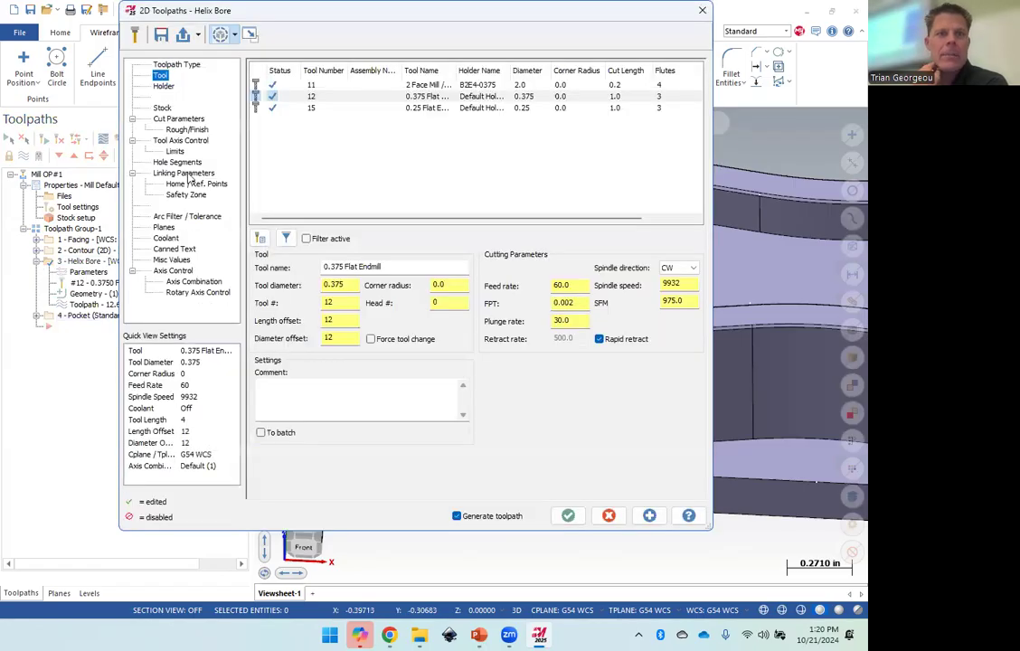
{"action": "left_click", "coordinate": [185, 173]}
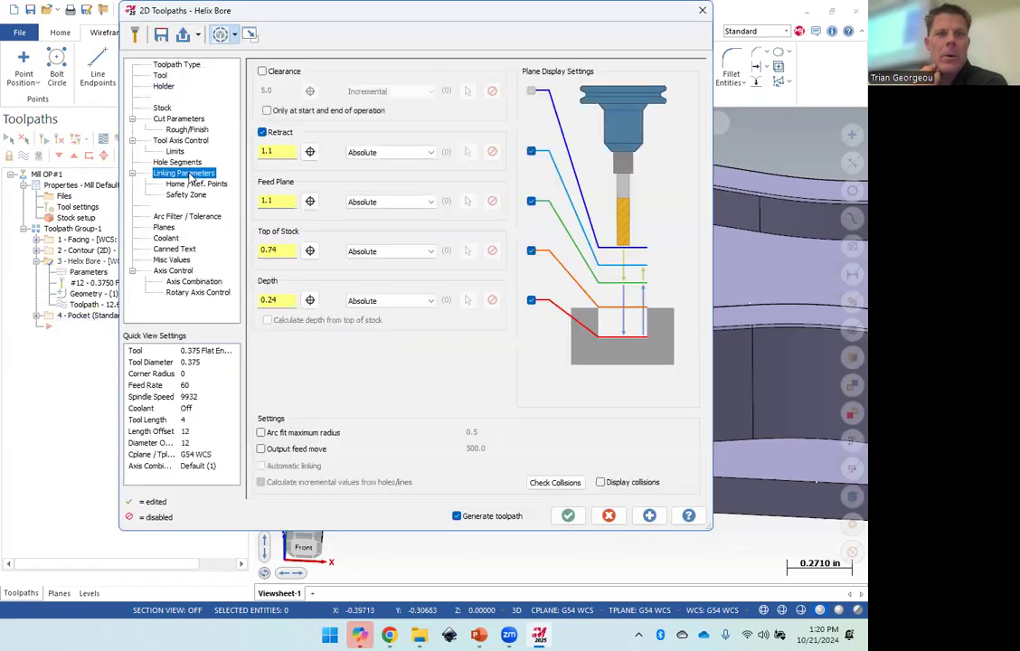
{"action": "double_click", "coordinate": [269, 250]}
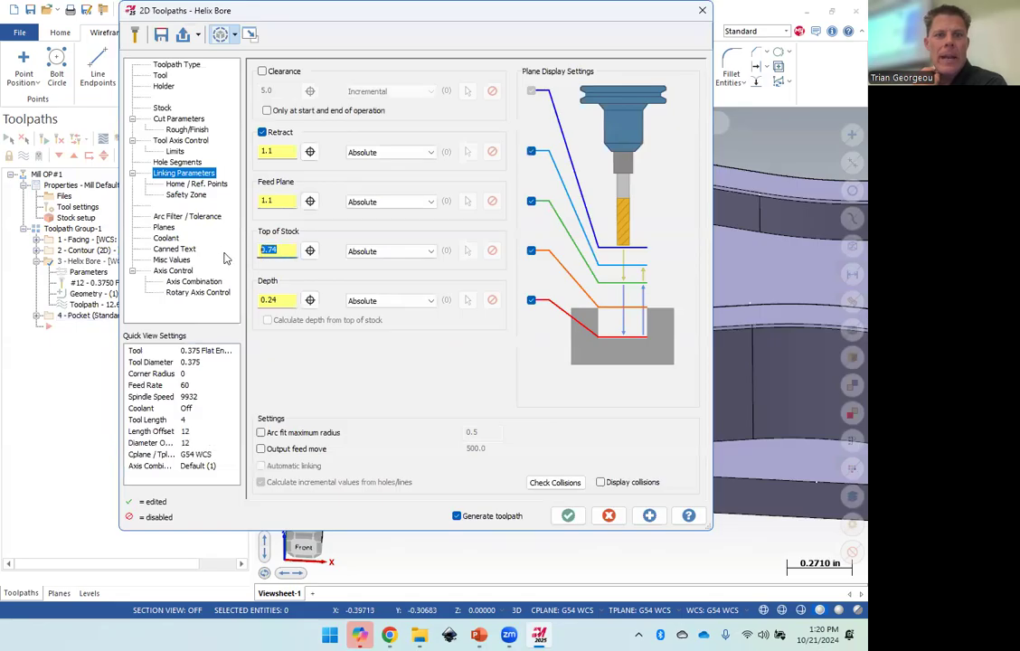
{"action": "type", "text": ".99"}
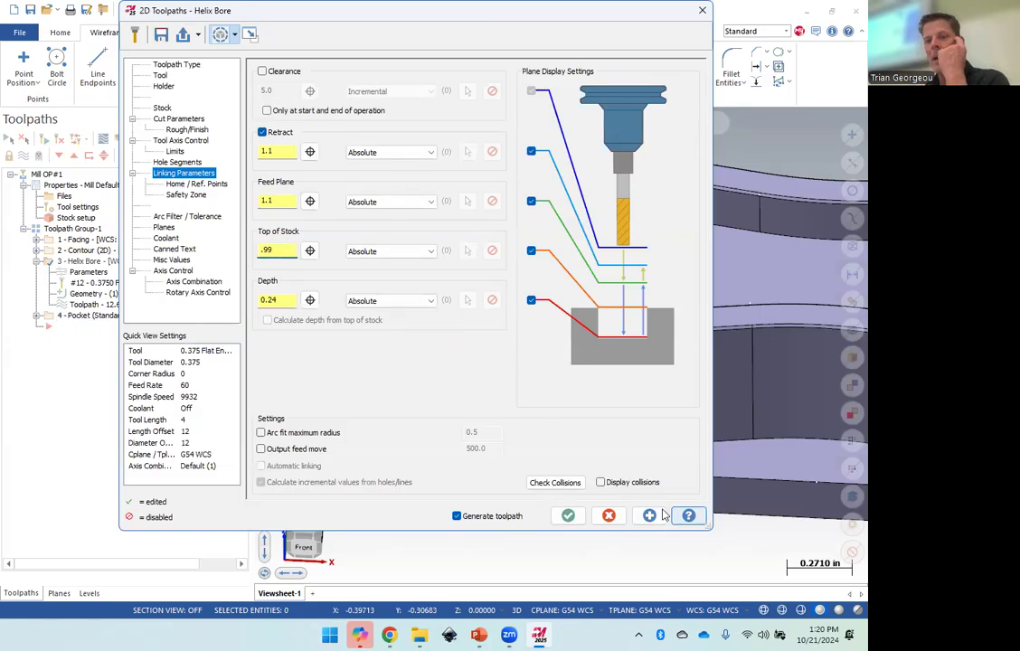
{"action": "left_click", "coordinate": [568, 516]}
{"action": "mouse_move", "coordinate": [639, 399]}
{"action": "middle_mouse_down"}
{"action": "mouse_move", "coordinate": [676, 348]}
{"action": "mouse_move", "coordinate": [641, 401]}
{"action": "mouse_move", "coordinate": [526, 187]}
{"action": "middle_mouse_up"}
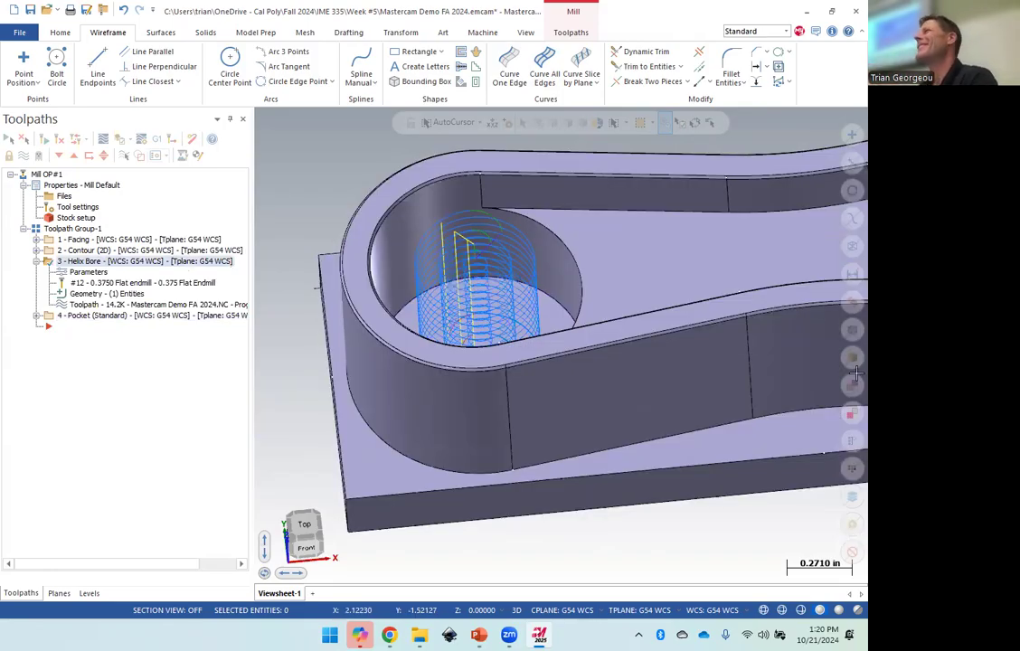
{"action": "middle_click_drag", "start_coordinate": [611, 337], "coordinate": [646, 310]}
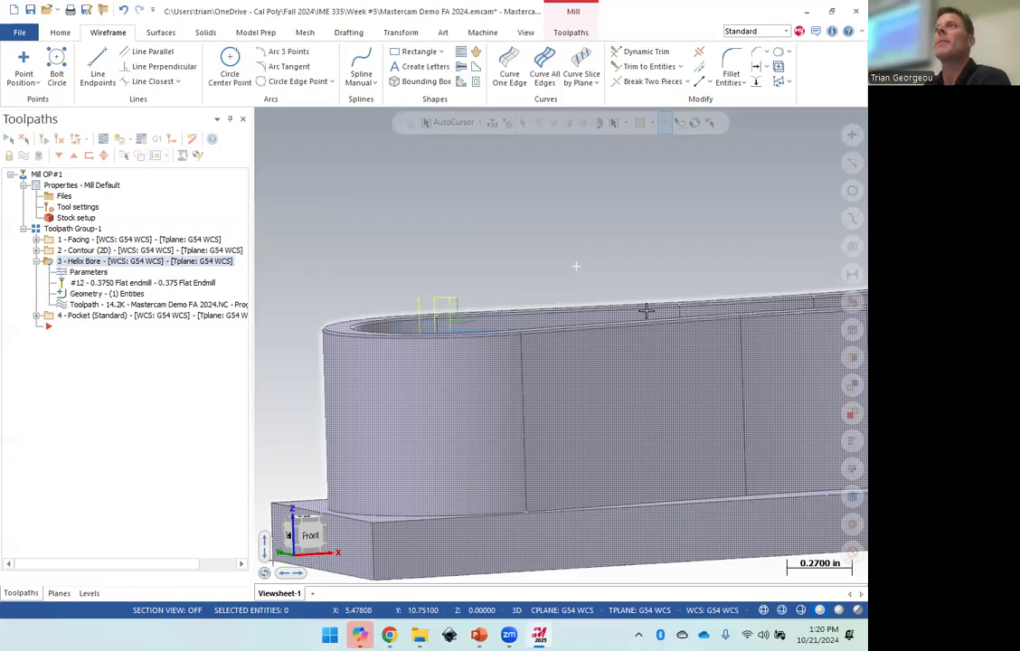
{"action": "middle_click_drag", "start_coordinate": [569, 138], "coordinate": [150, 210]}
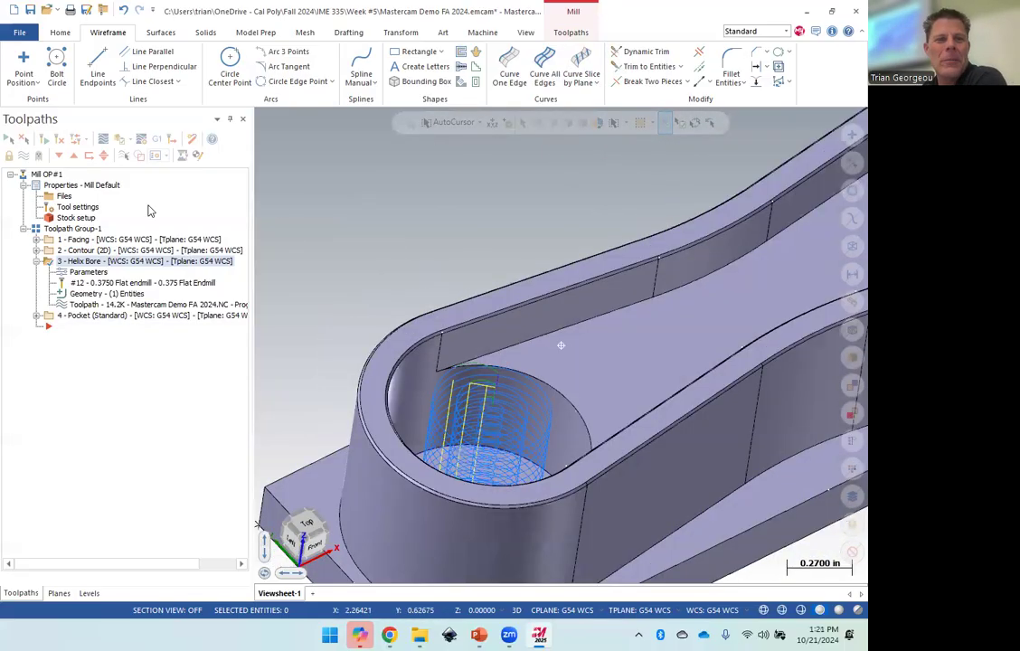
Collapse the helix bore operation and add a Drill toolpath on the small 0.25 hole in the pocket floor, after the pocket operation.
{"action": "left_click", "coordinate": [37, 260]}
{"action": "left_click", "coordinate": [63, 272]}
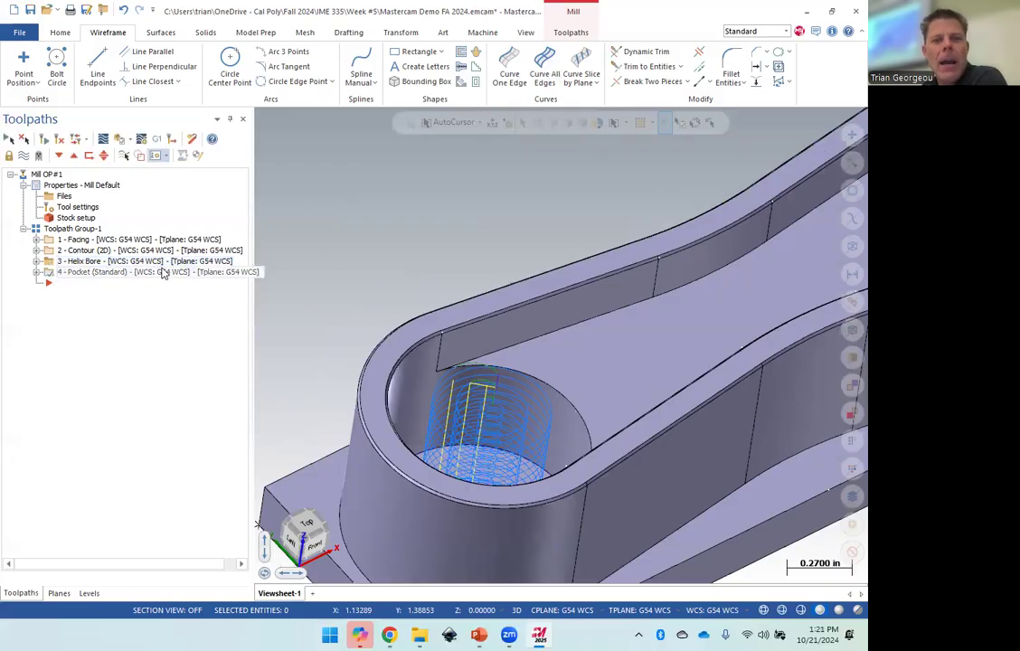
{"action": "scroll", "coordinate": [579, 272], "scroll_direction": "down", "scroll_amount": 6}
{"action": "scroll", "coordinate": [765, 237], "scroll_direction": "up", "scroll_amount": 3}
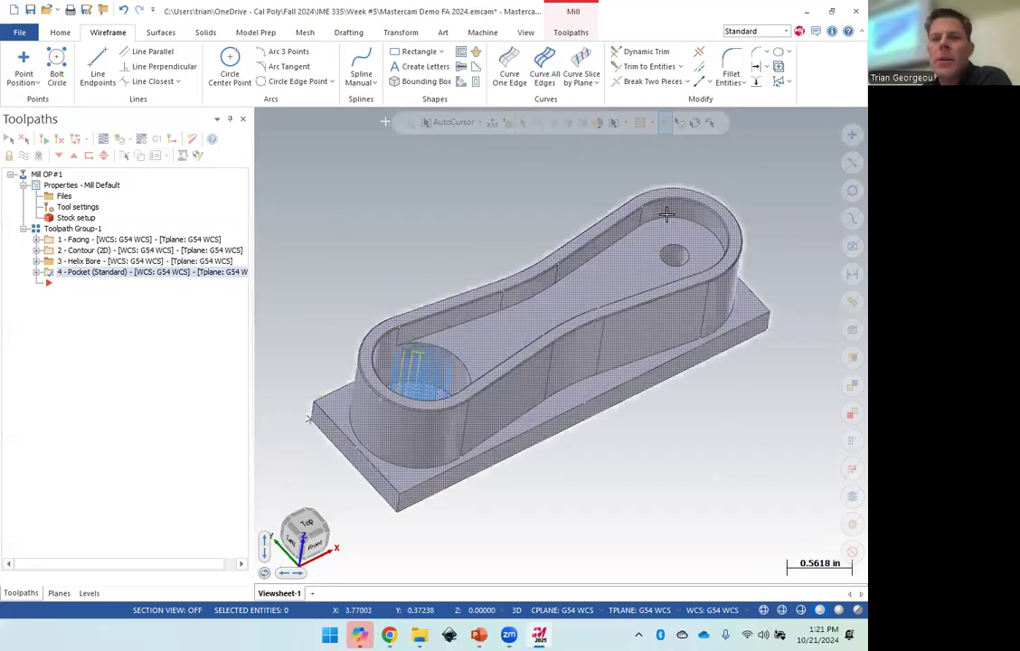
{"action": "left_click", "coordinate": [570, 32]}
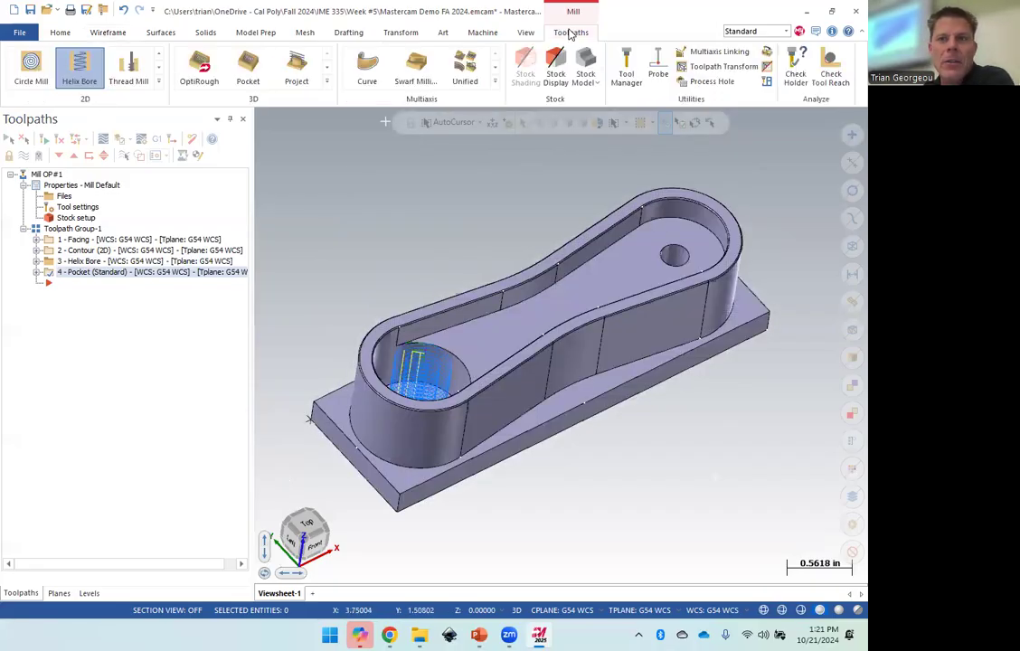
{"action": "left_click", "coordinate": [160, 83]}
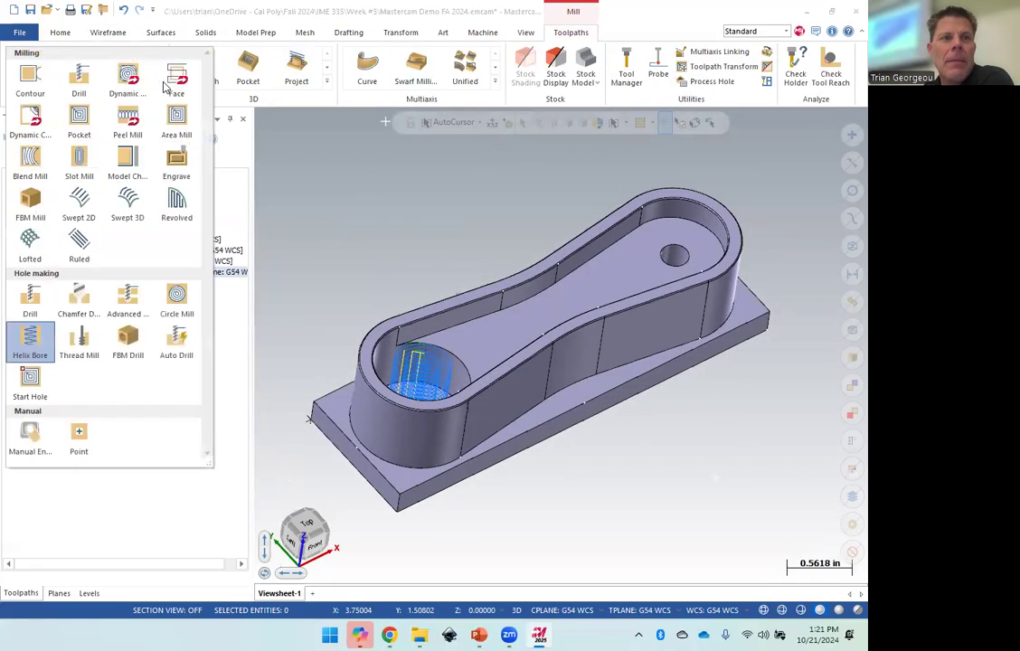
{"action": "left_click", "coordinate": [79, 87]}
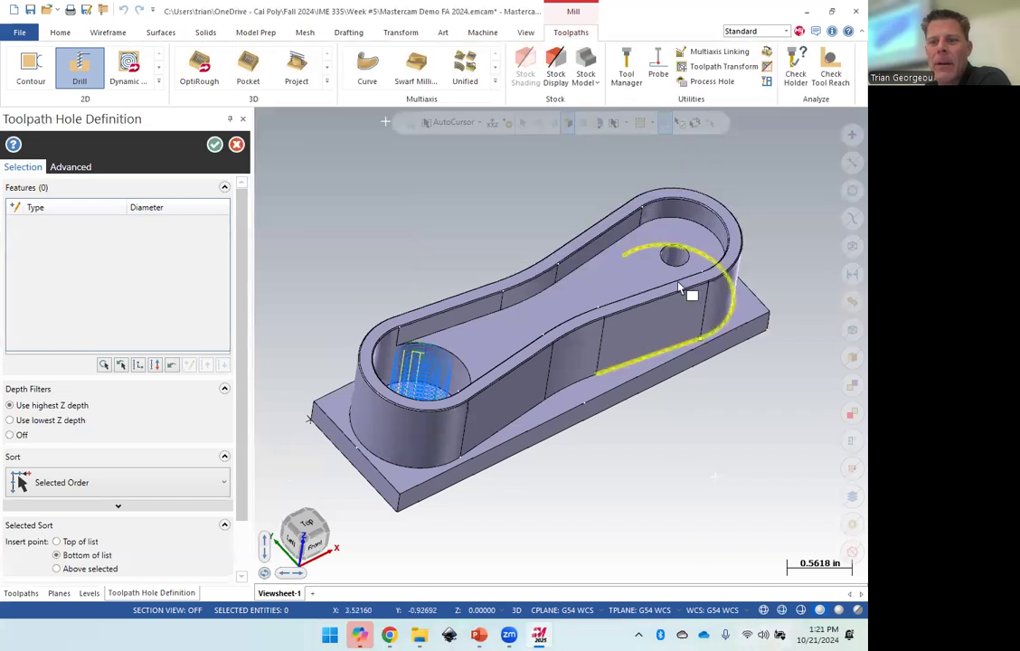
{"action": "left_click", "coordinate": [673, 254]}
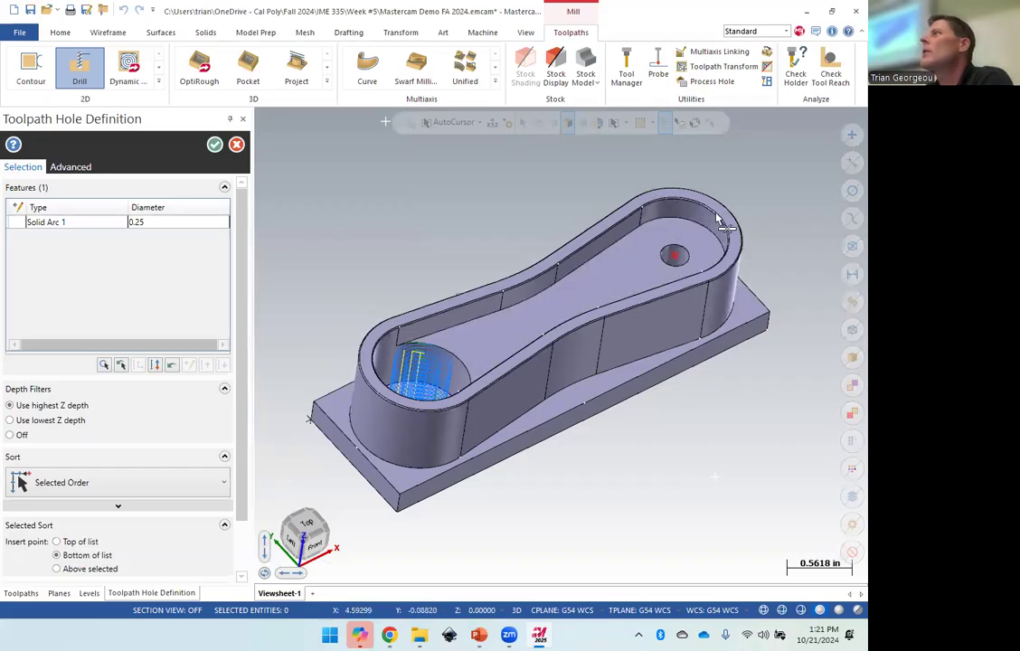
{"action": "scroll", "coordinate": [154, 272], "scroll_direction": "down", "scroll_amount": 1}
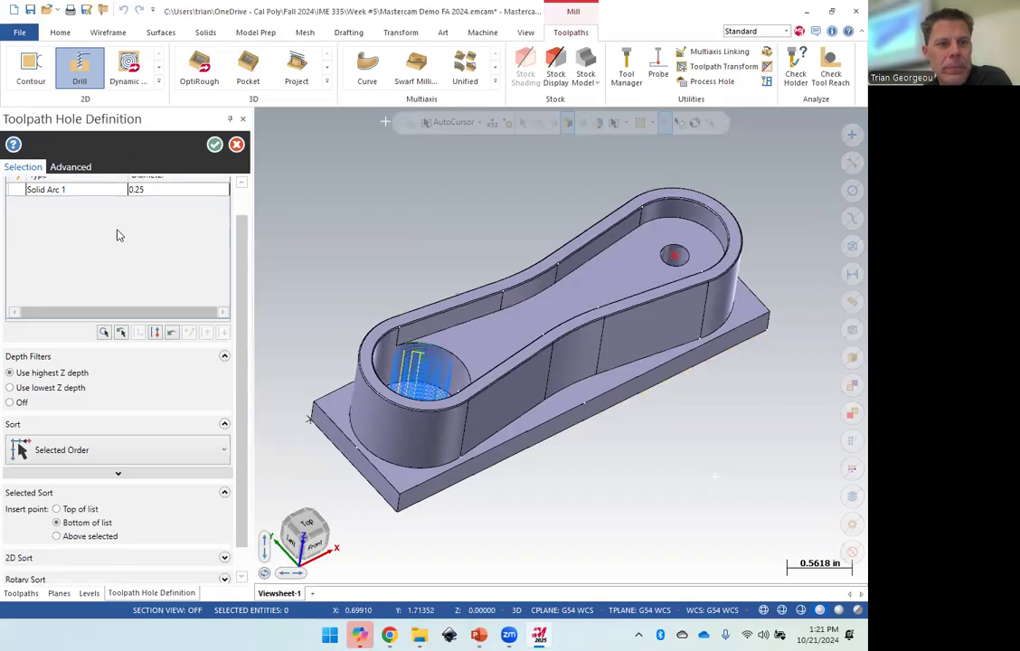
{"action": "left_click", "coordinate": [214, 145]}
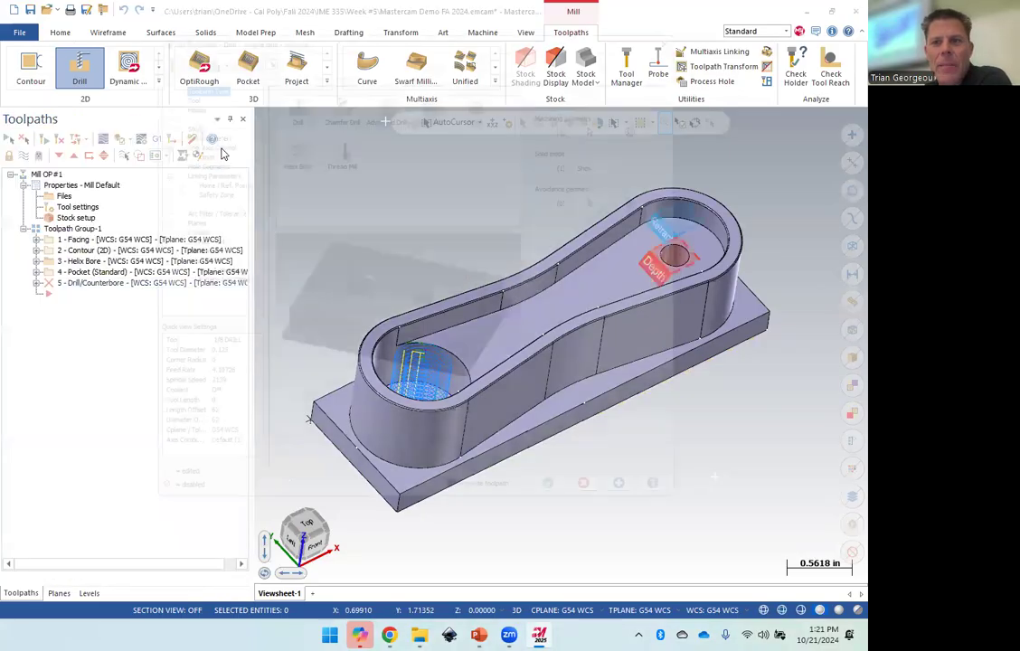
Create a new tool of type Drill for this operation, accepting the 0.25 diameter geometry.
{"action": "left_click", "coordinate": [142, 75]}
{"action": "right_click", "coordinate": [331, 142]}
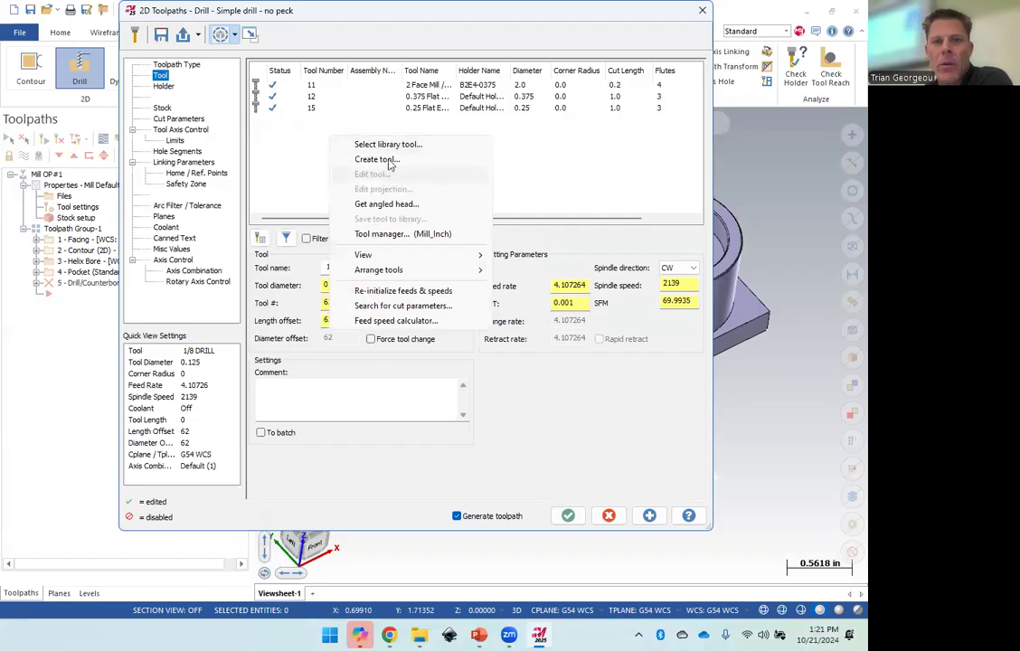
{"action": "left_click", "coordinate": [344, 145]}
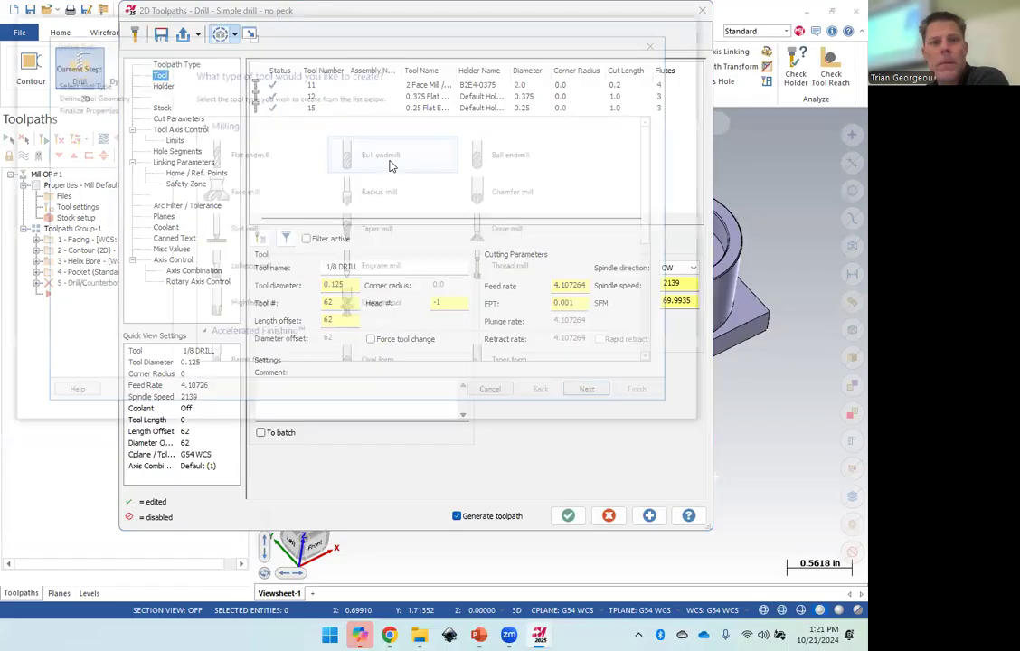
{"action": "scroll", "coordinate": [543, 181], "scroll_direction": "up", "scroll_amount": 3}
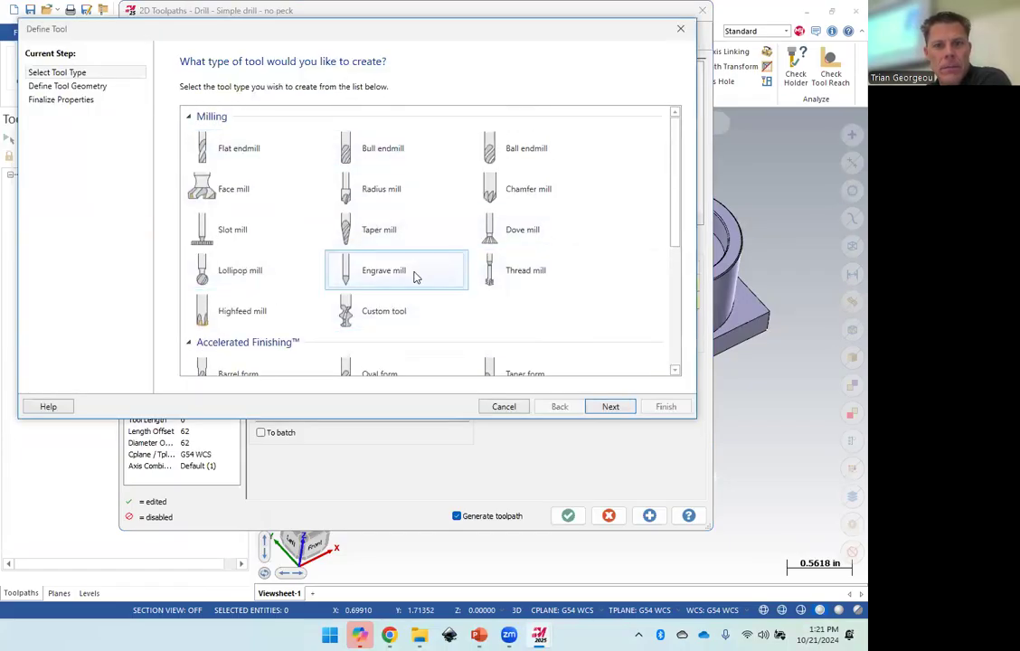
{"action": "scroll", "coordinate": [494, 296], "scroll_direction": "down", "scroll_amount": 5}
{"action": "scroll", "coordinate": [561, 300], "scroll_direction": "up", "scroll_amount": 1}
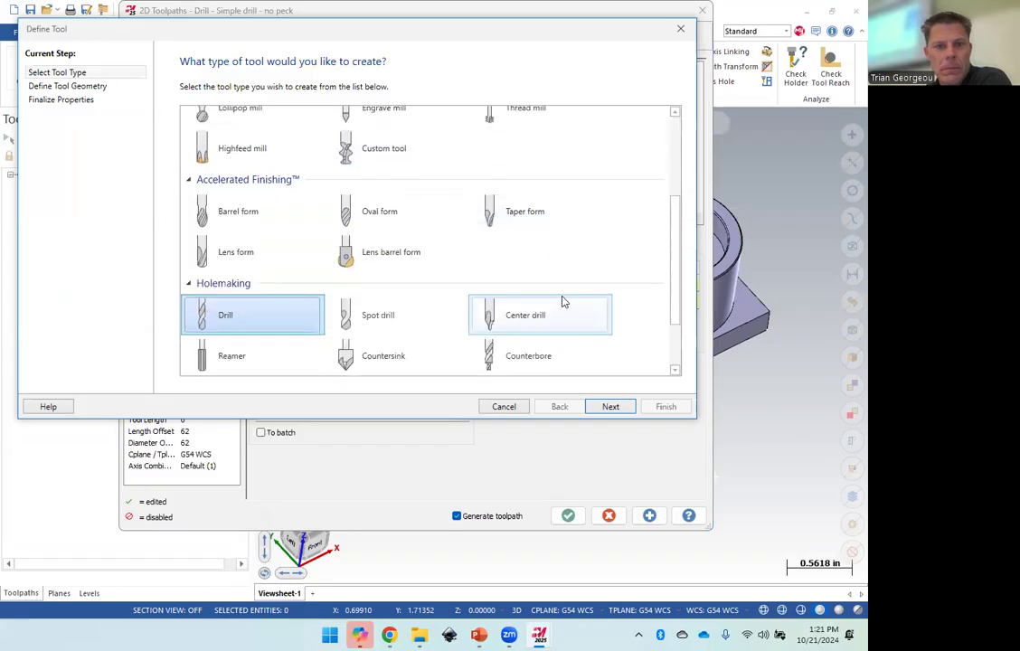
{"action": "left_click", "coordinate": [611, 407]}
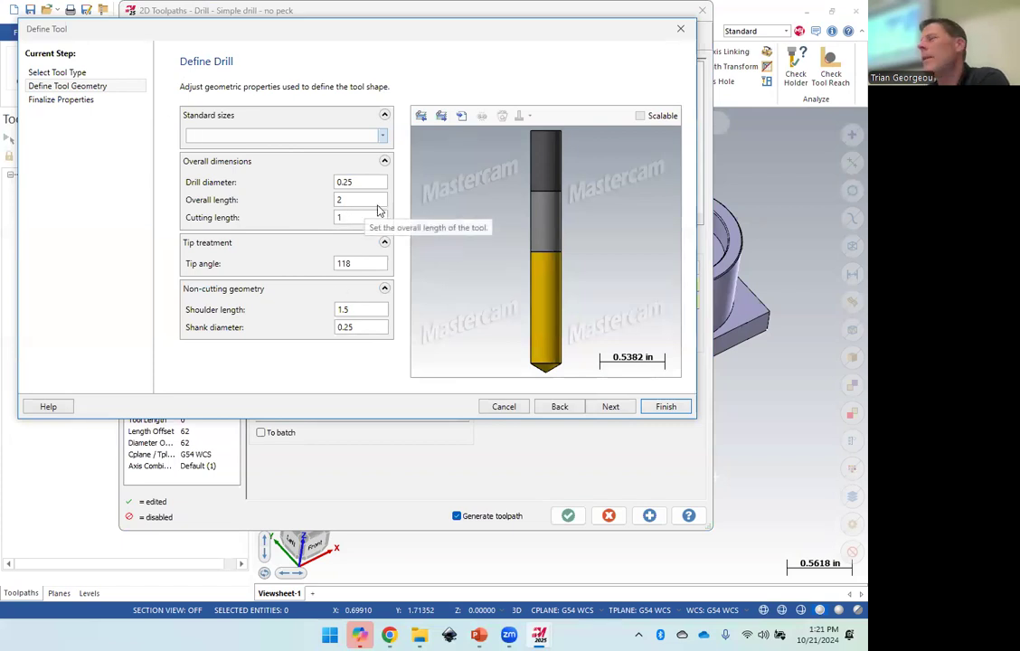
{"action": "left_click", "coordinate": [611, 407]}
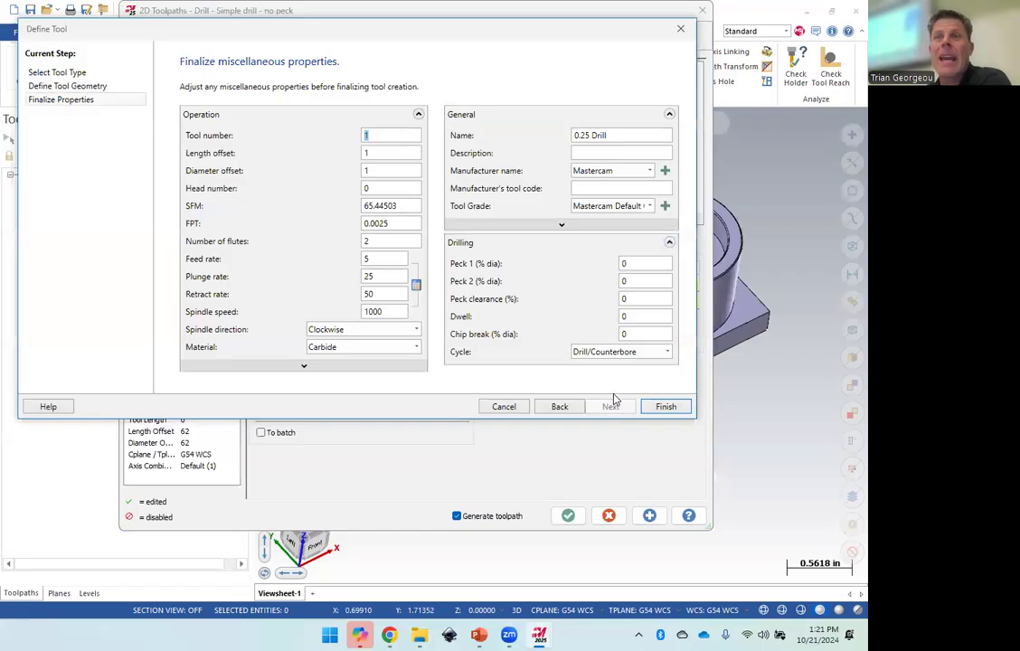
Define the drill as tool number 13 with 250 SFM, 0.004 FPT and 1 flute.
{"action": "type", "text": "1"}
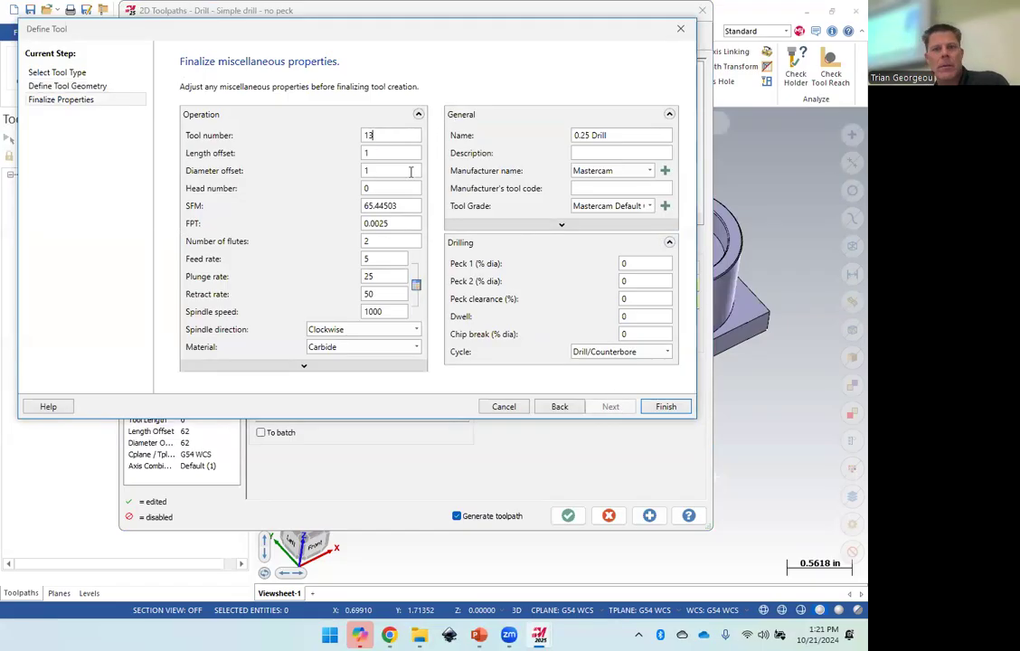
{"action": "left_click_drag", "start_coordinate": [408, 205], "coordinate": [351, 207]}
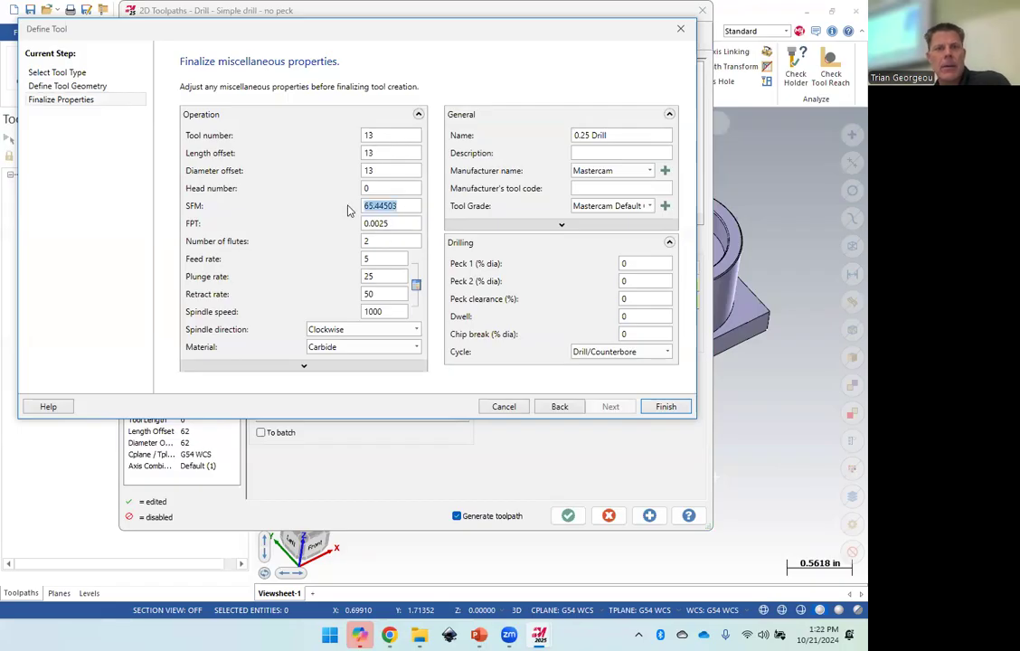
{"action": "type", "text": "250"}
{"action": "left_click", "coordinate": [402, 227]}
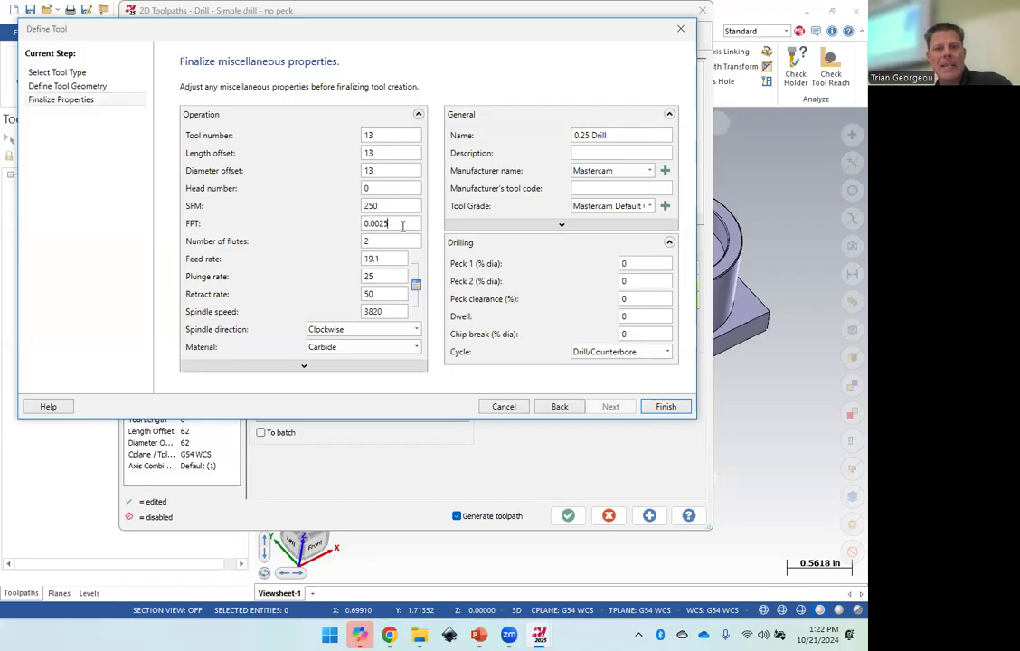
{"action": "left_click_drag", "start_coordinate": [378, 223], "coordinate": [437, 233]}
{"action": "type", "text": "1"}
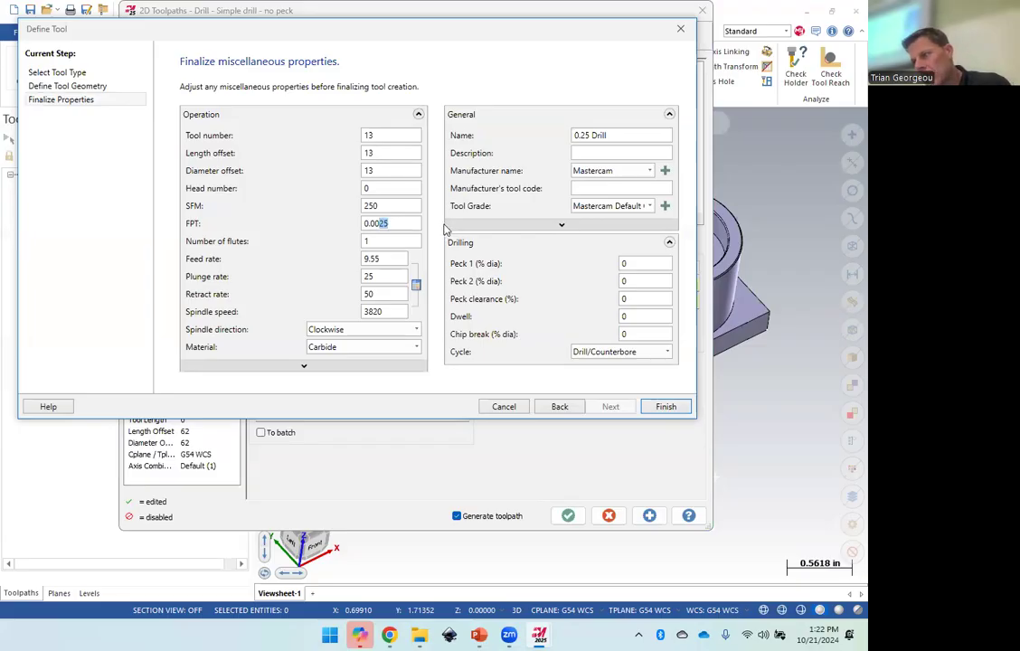
{"action": "type", "text": "4"}
{"action": "key", "text": "Tab"}
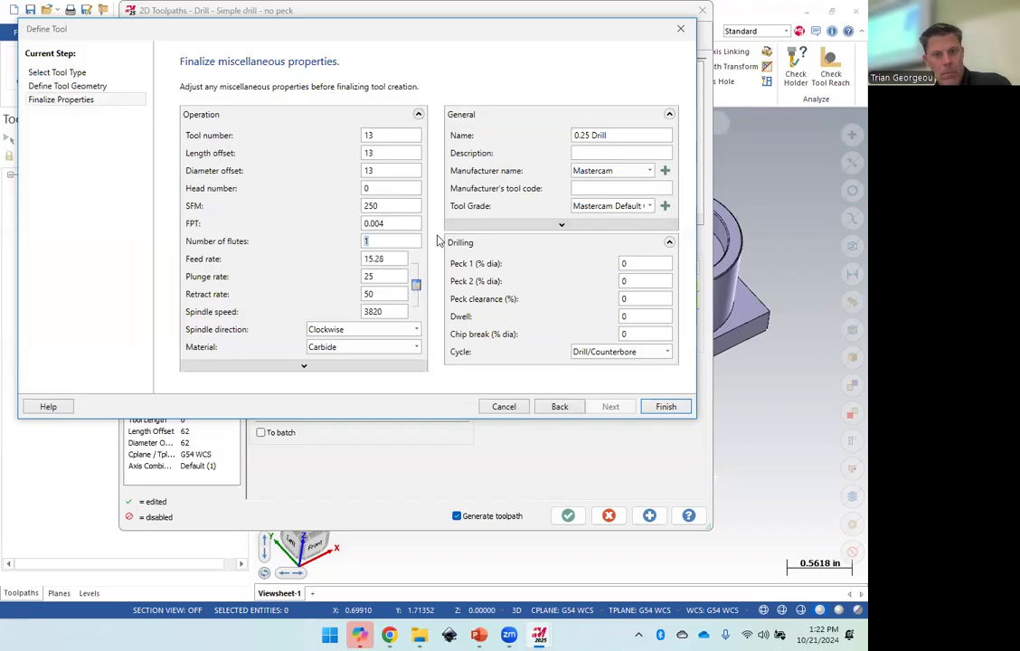
Set the drill's feed and plunge rates to 16 and its retract rate to 500, and finish creating the tool.
{"action": "left_click_drag", "start_coordinate": [395, 259], "coordinate": [353, 268]}
{"action": "type", "text": "16"}
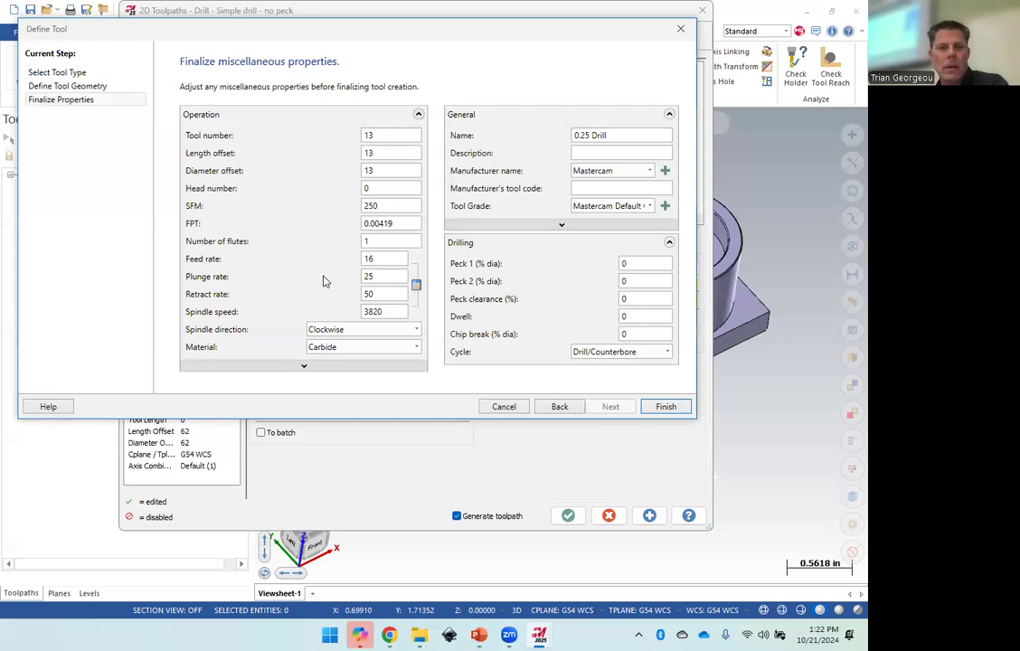
{"action": "left_click_drag", "start_coordinate": [381, 277], "coordinate": [346, 284]}
{"action": "type", "text": "16"}
{"action": "left_click", "coordinate": [379, 293]}
{"action": "type", "text": "0"}
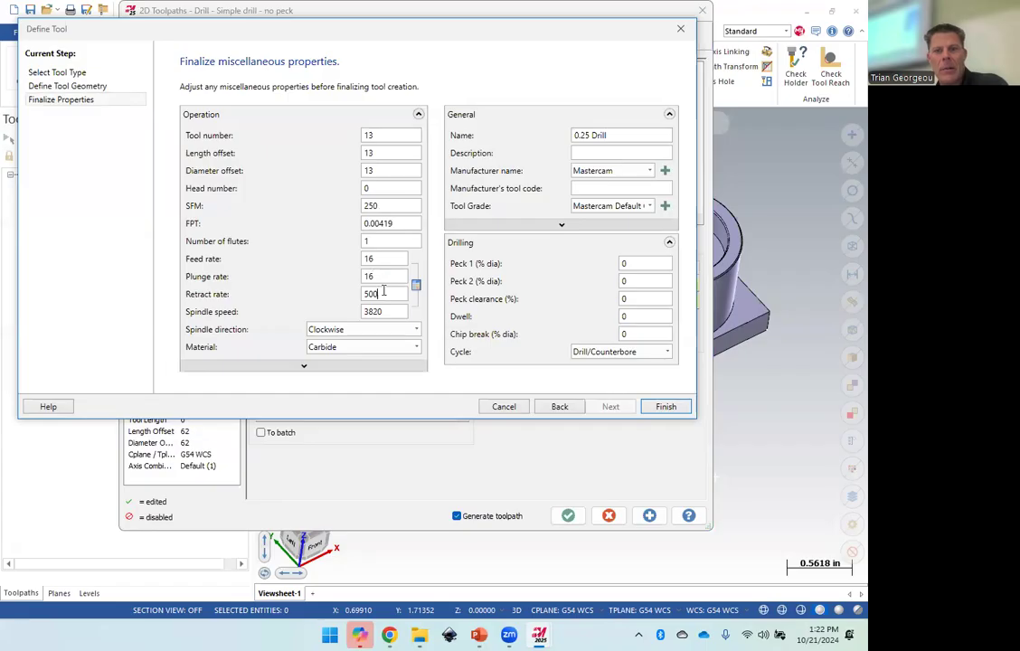
{"action": "left_click", "coordinate": [665, 407]}
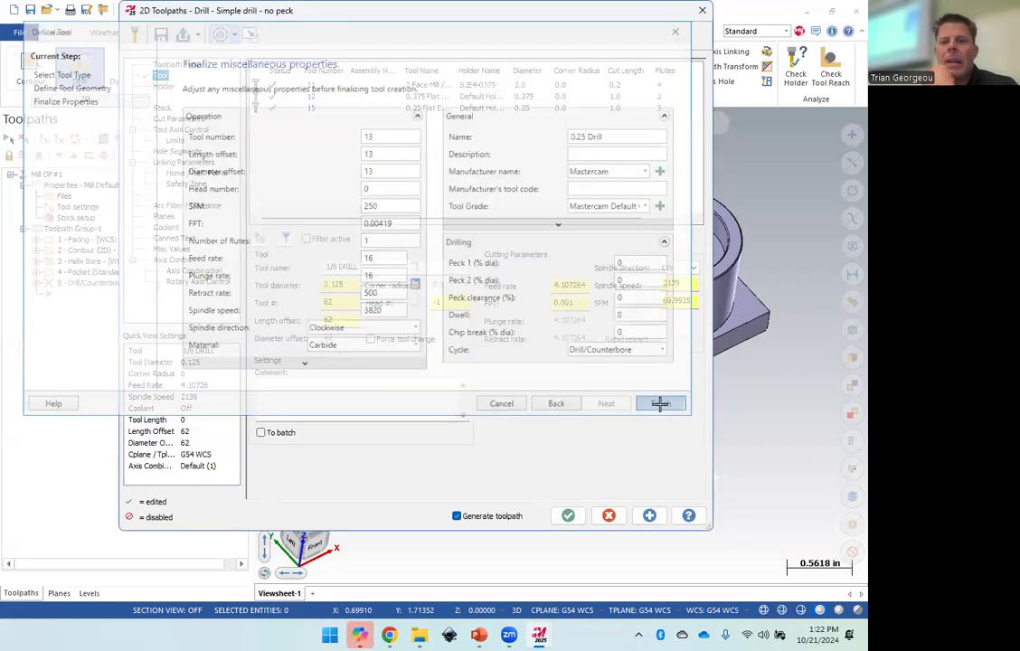
{"action": "left_click", "coordinate": [408, 108]}
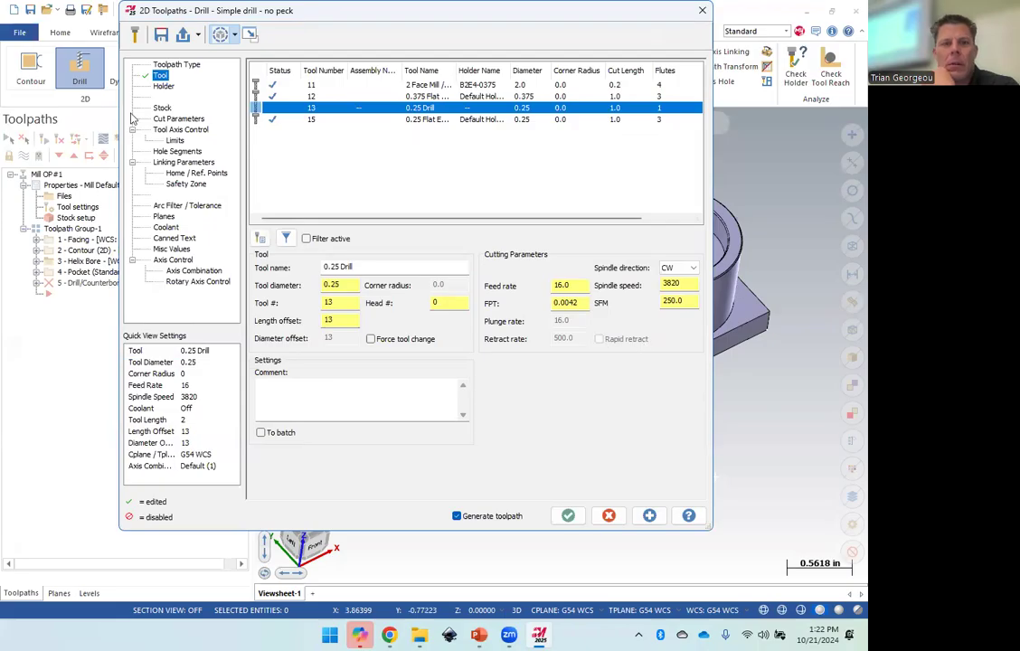
Review the holder and stock settings, and set the cut parameters to a Peck Drill cycle with a 0.25 peck.
{"action": "left_click", "coordinate": [163, 86]}
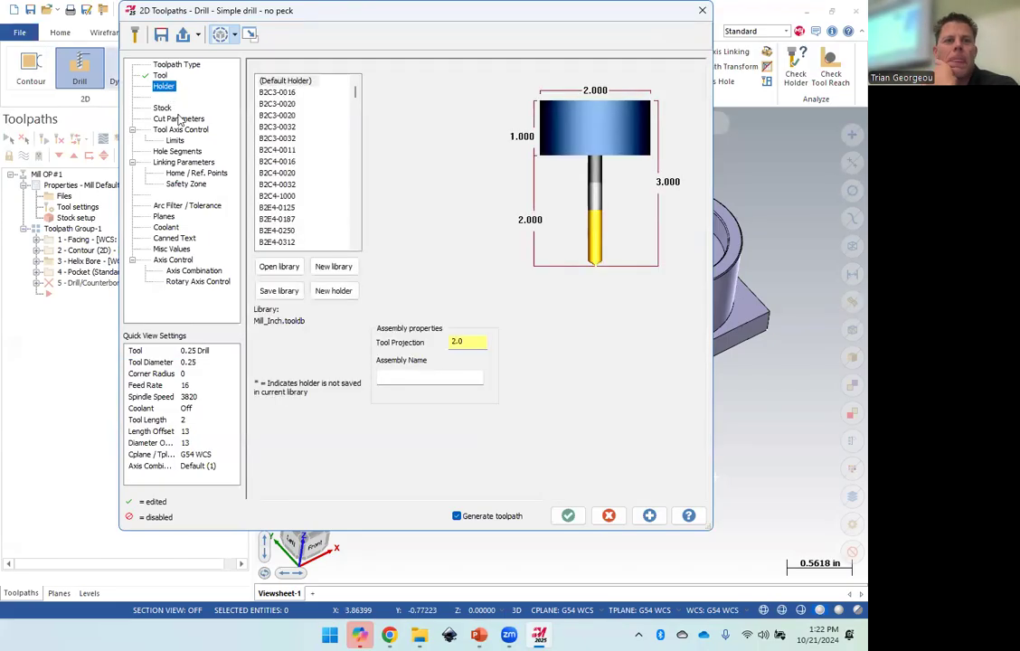
{"action": "left_click", "coordinate": [163, 109]}
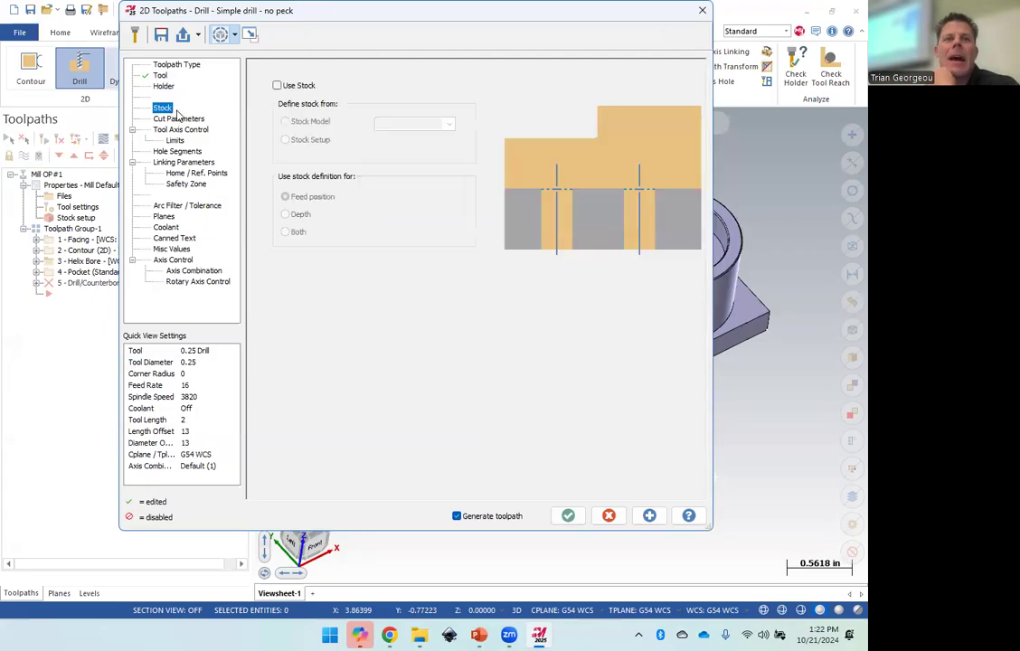
{"action": "left_click", "coordinate": [180, 119]}
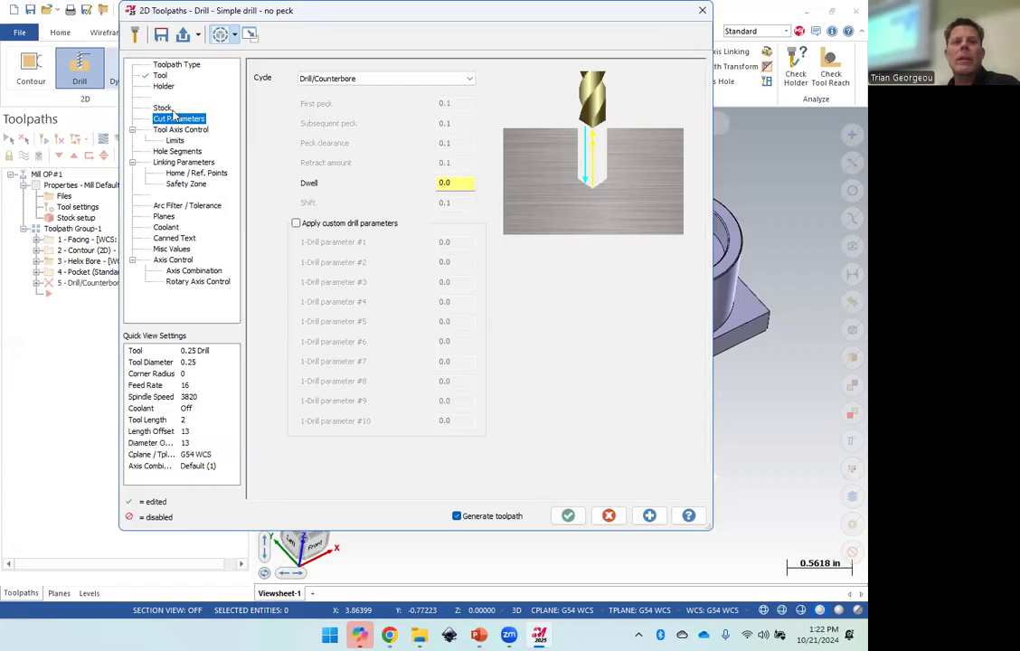
{"action": "left_click", "coordinate": [371, 79]}
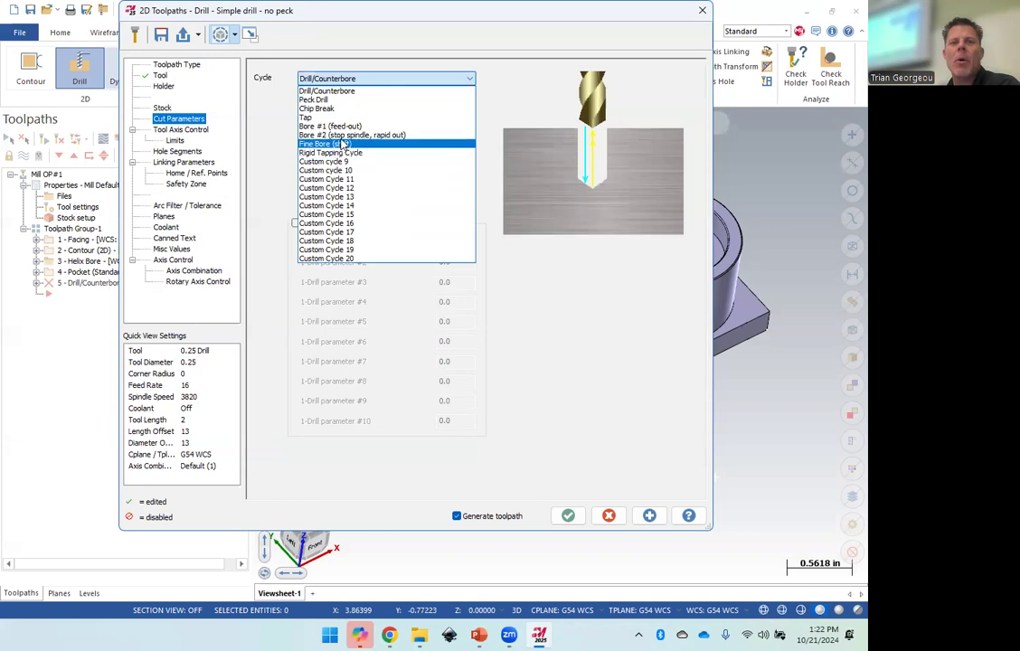
{"action": "left_click", "coordinate": [324, 101]}
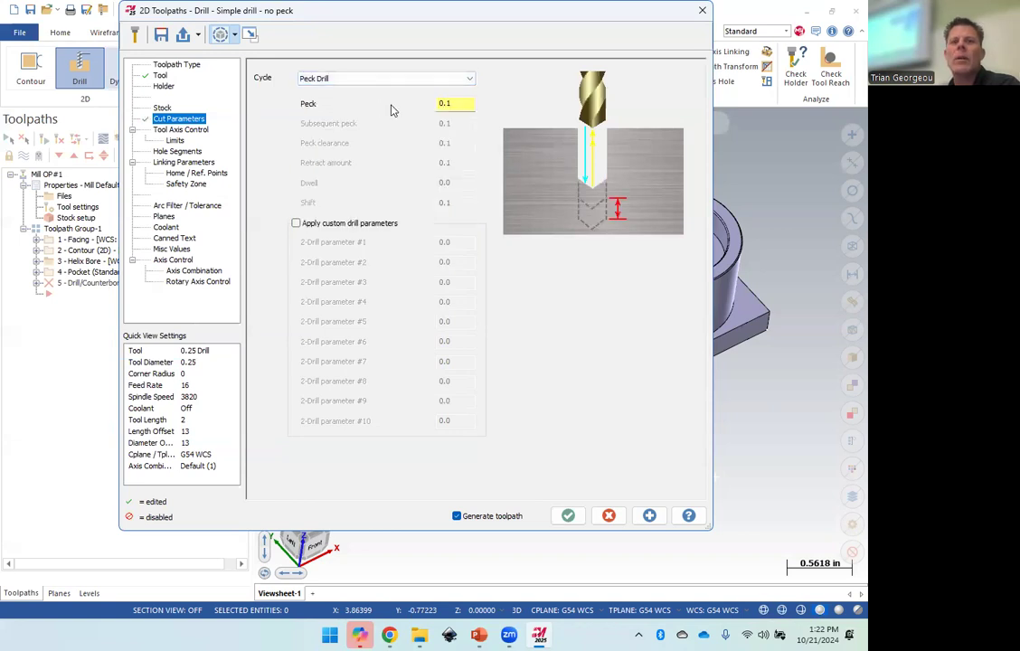
{"action": "type", "text": ".25"}
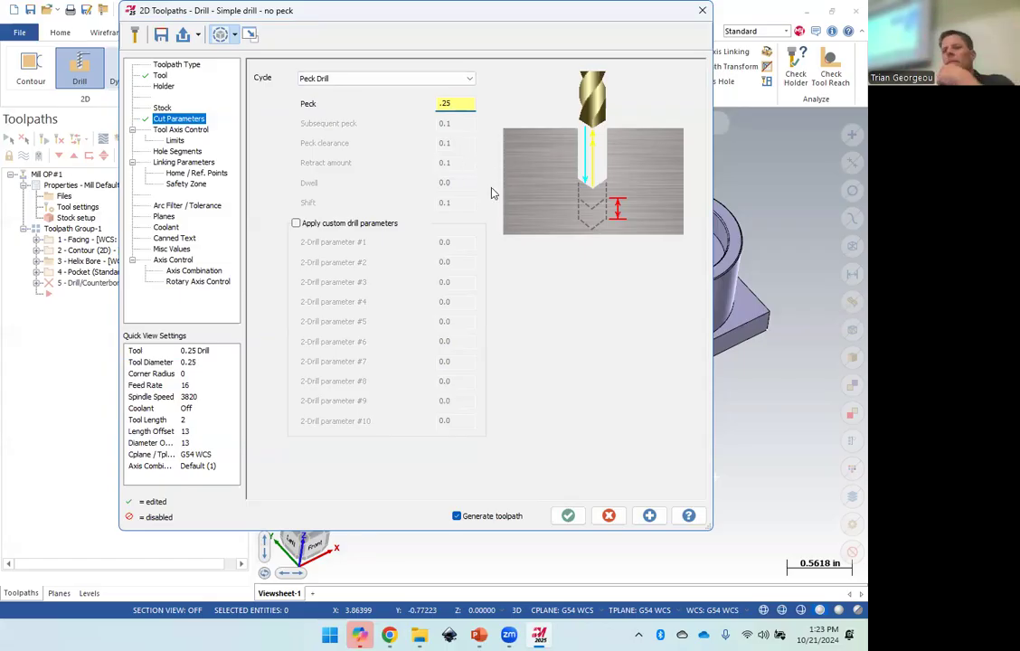
Set the drill operation's retract height to 1.1 absolute in the linking parameters.
{"action": "left_click", "coordinate": [190, 163]}
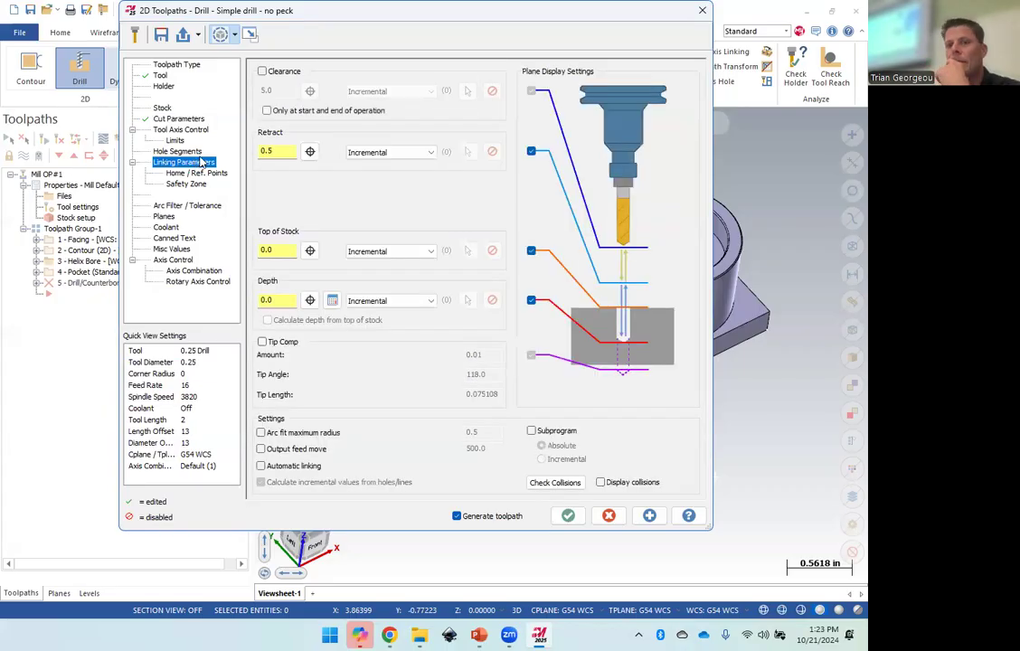
{"action": "left_click_drag", "start_coordinate": [282, 151], "coordinate": [244, 154]}
{"action": "type", "text": "1.1"}
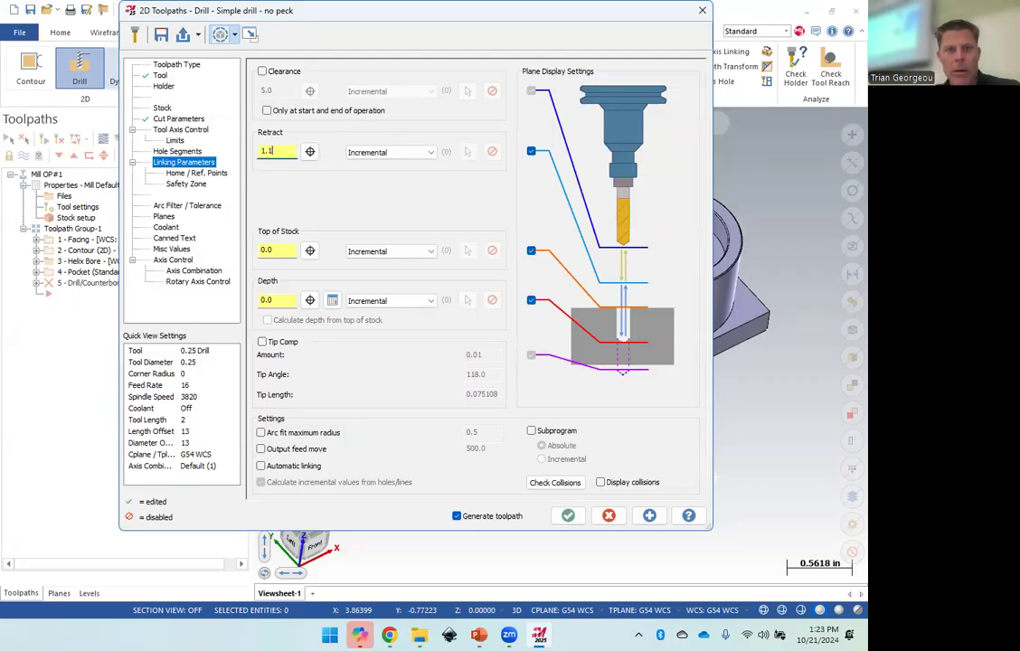
{"action": "left_click", "coordinate": [389, 152]}
{"action": "left_click", "coordinate": [366, 168]}
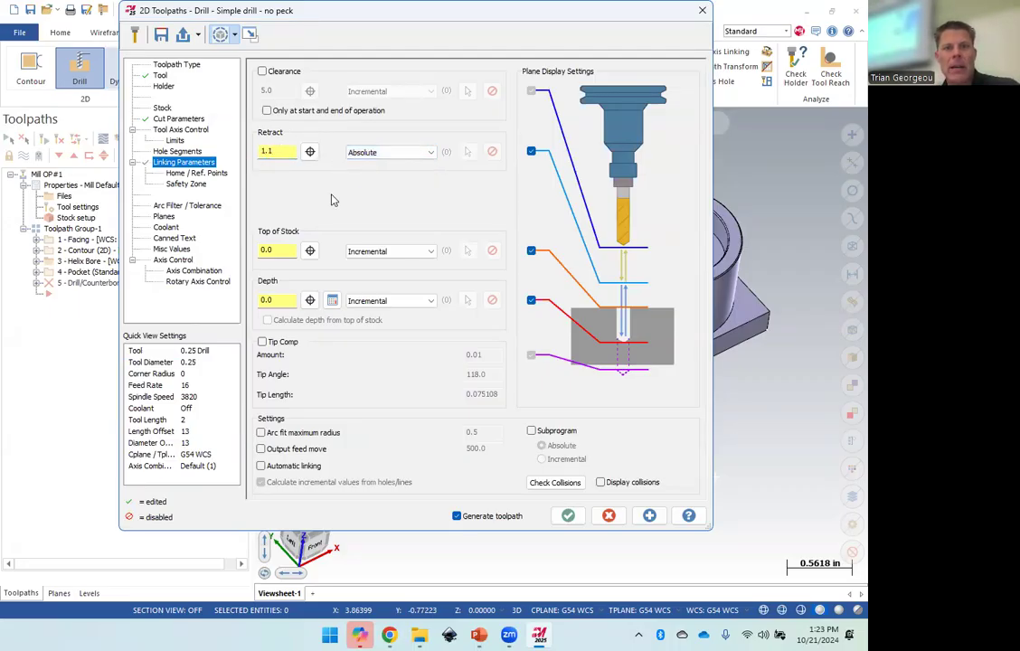
Set the drill operation's top of stock to 0.74 absolute.
{"action": "left_click_drag", "start_coordinate": [280, 250], "coordinate": [241, 254]}
{"action": "type", "text": "1"}
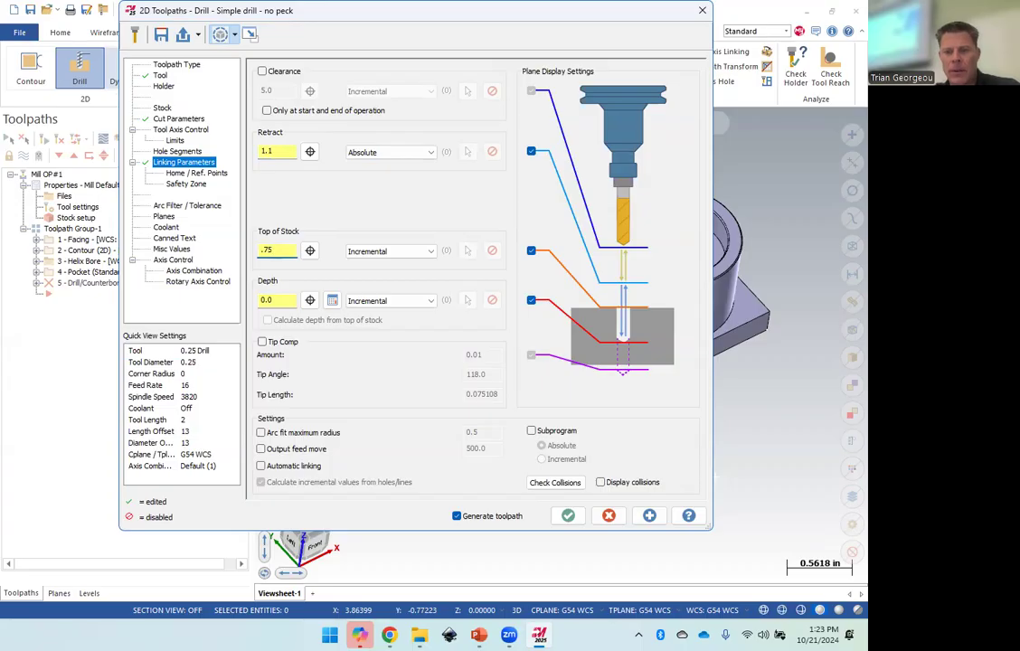
{"action": "left_click", "coordinate": [389, 252]}
{"action": "left_click", "coordinate": [367, 267]}
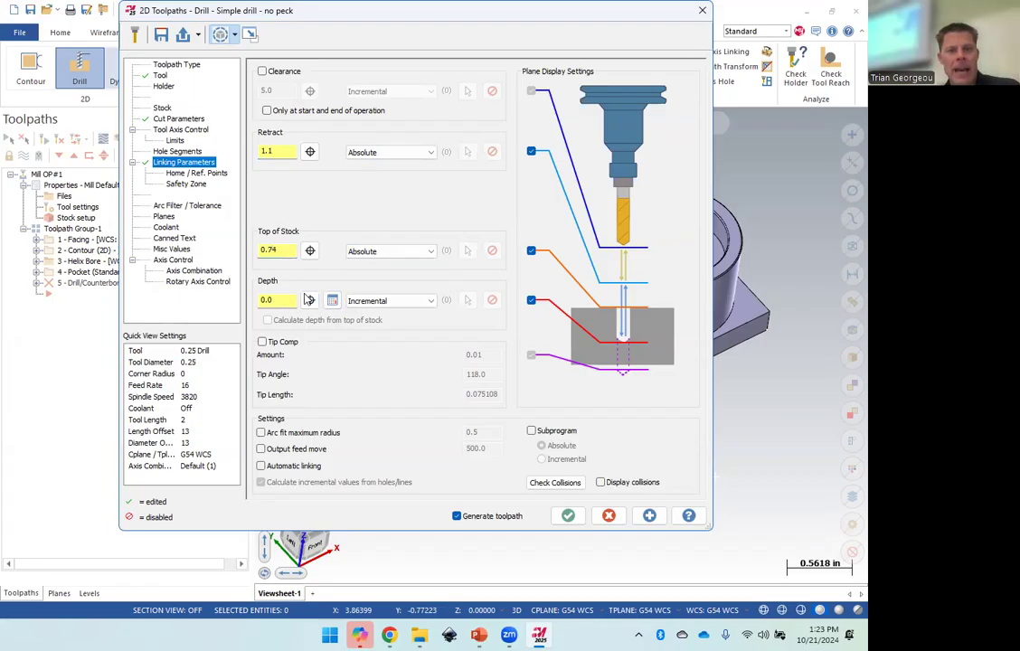
Make the drill depth absolute, add the tip length with the depth calculator, and round the depth to -0.08.
{"action": "left_click", "coordinate": [387, 300]}
{"action": "left_click", "coordinate": [383, 316]}
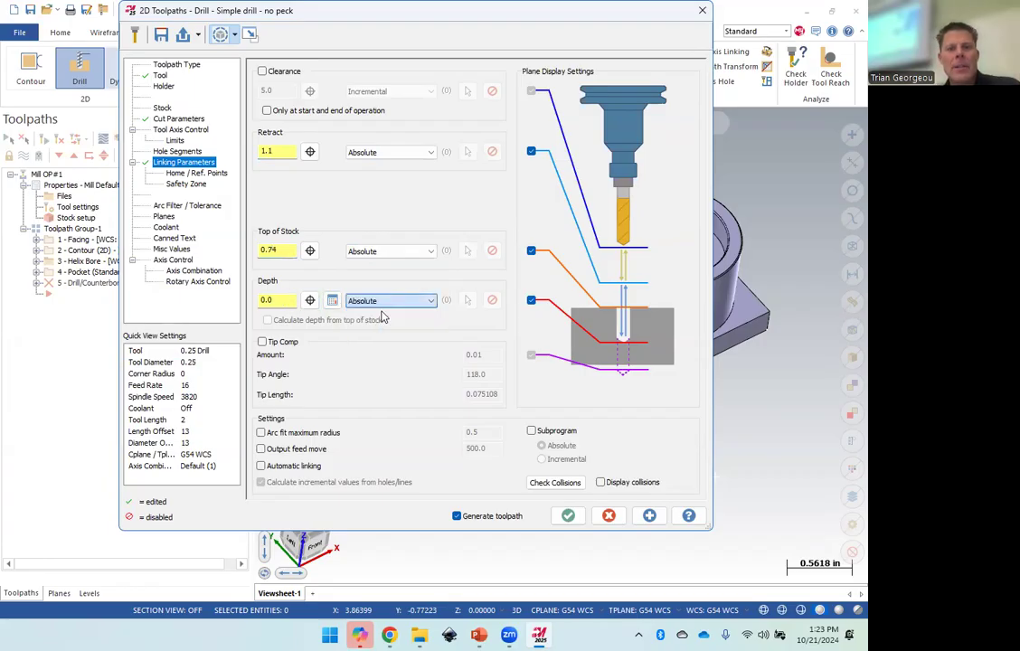
{"action": "left_click", "coordinate": [271, 302]}
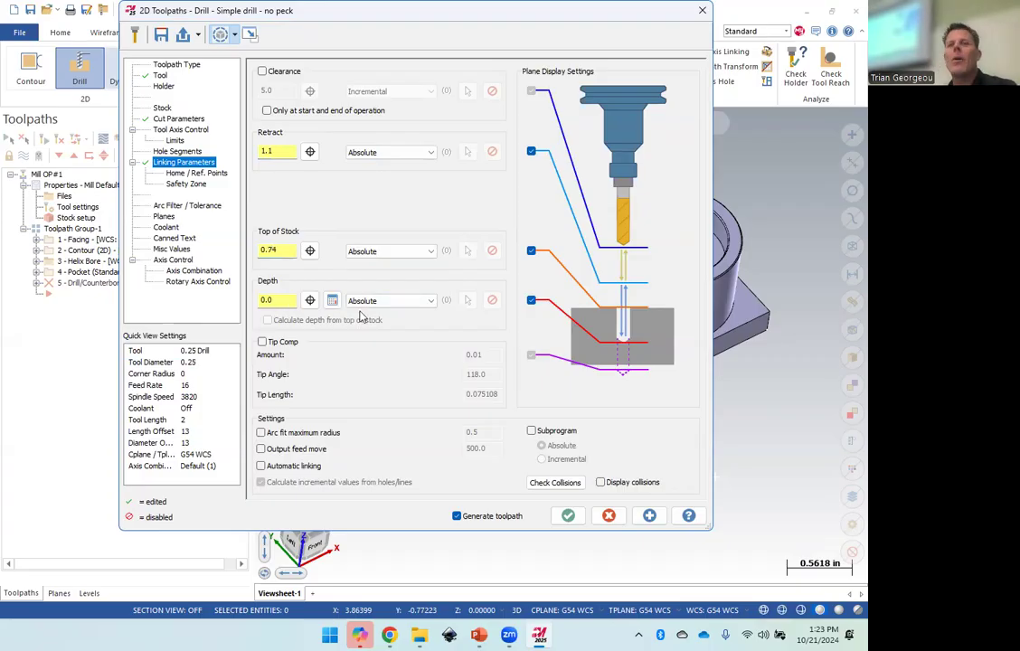
{"action": "left_click", "coordinate": [332, 302]}
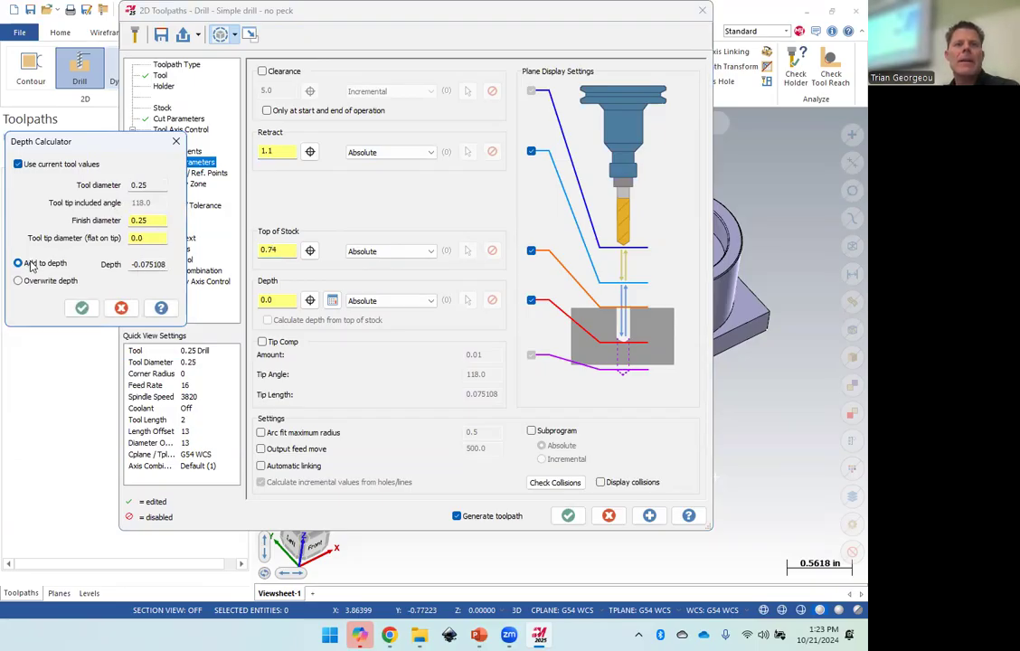
{"action": "left_click", "coordinate": [82, 308]}
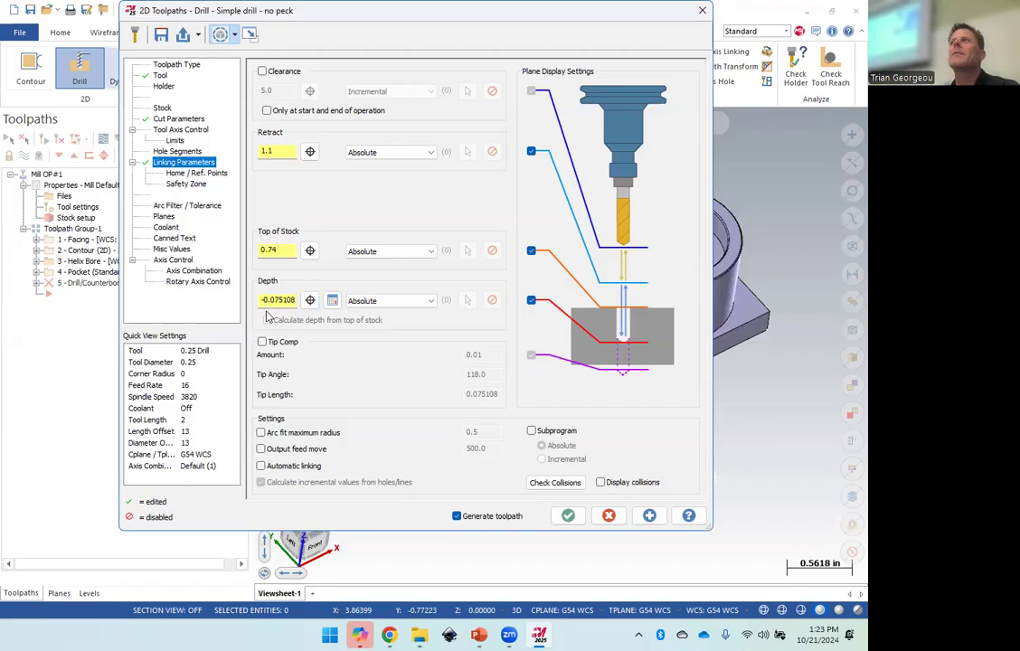
{"action": "left_click_drag", "start_coordinate": [275, 299], "coordinate": [305, 301]}
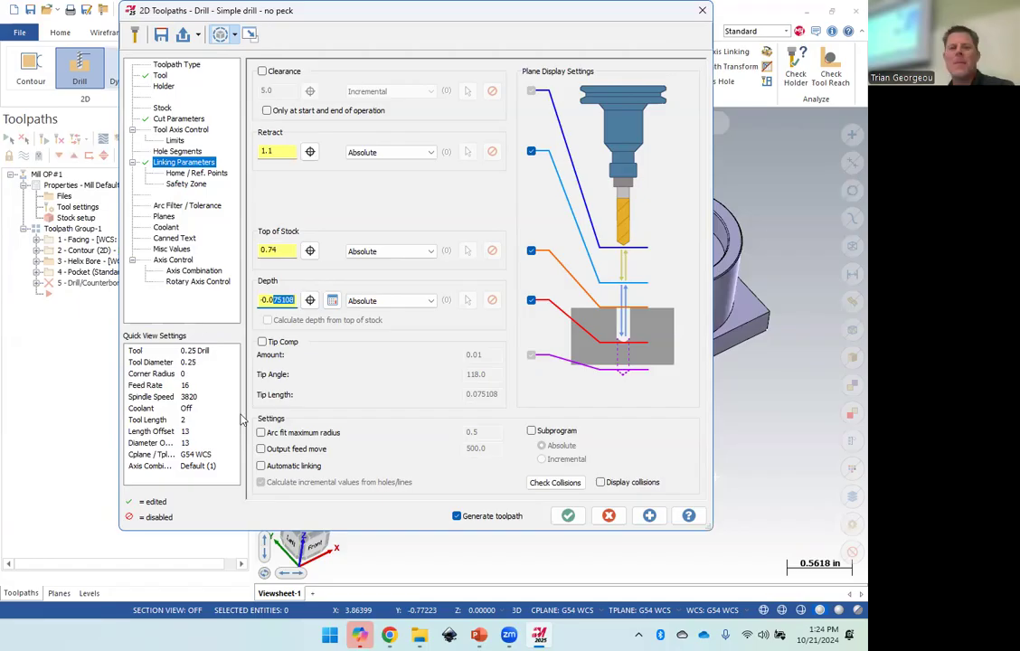
{"action": "type", "text": "8"}
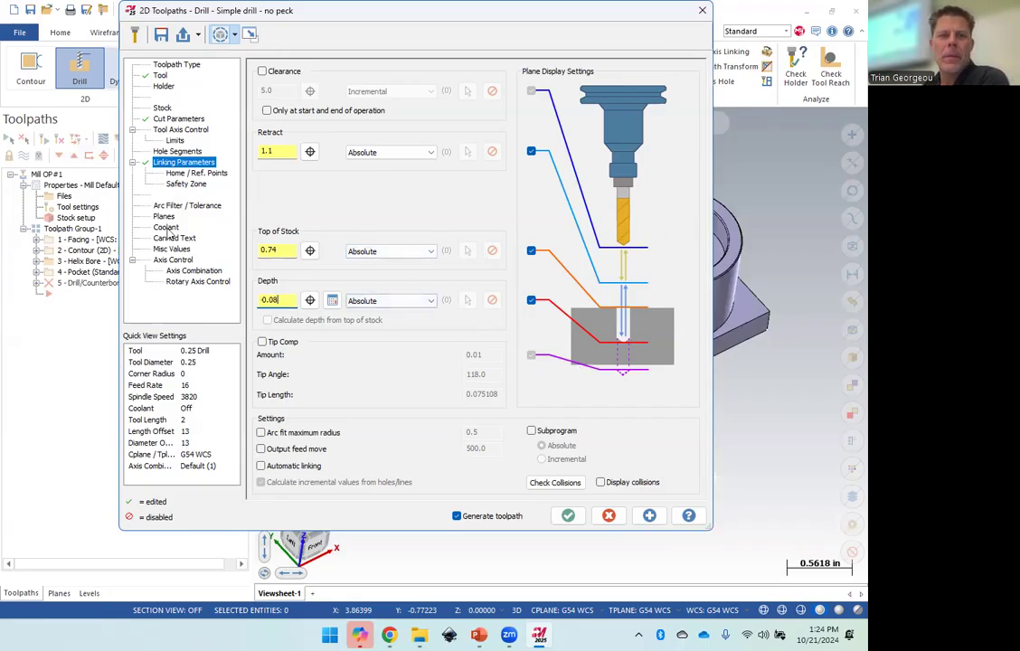
Turn on flood coolant for the drill operation and generate the peck drill toolpath.
{"action": "left_click", "coordinate": [163, 228]}
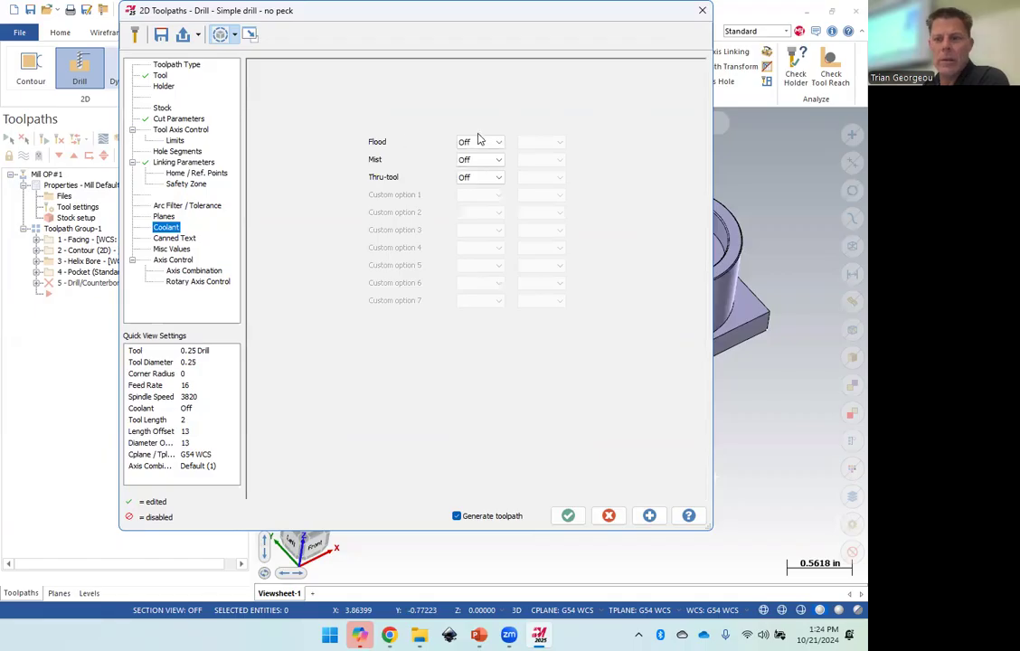
{"action": "left_click", "coordinate": [479, 142]}
{"action": "left_click", "coordinate": [467, 157]}
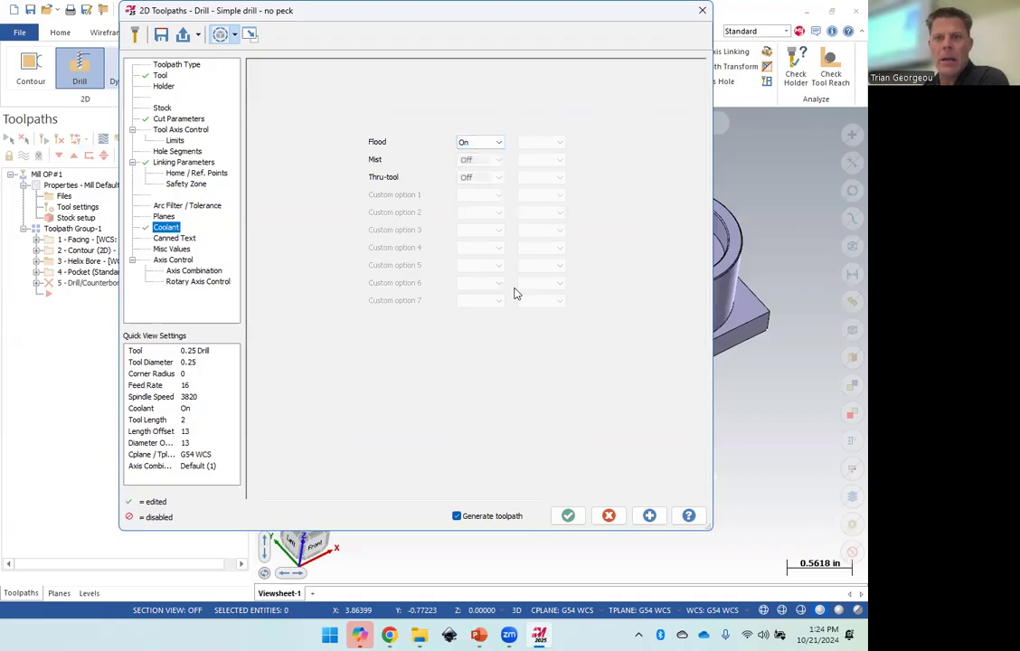
{"action": "left_click", "coordinate": [568, 516]}
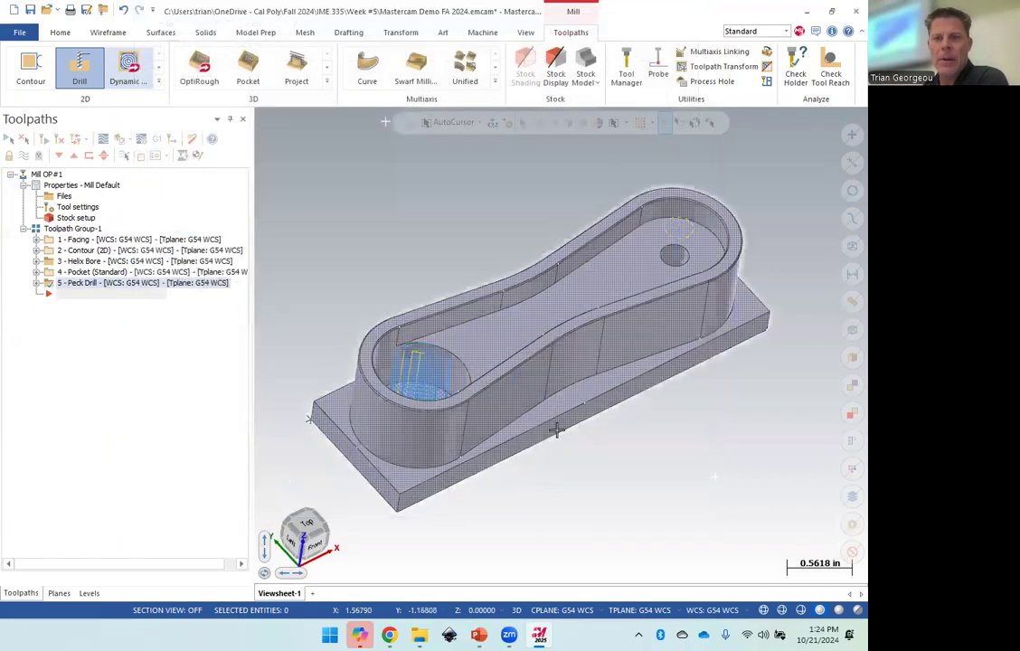
{"action": "key", "text": "alt+2"}
{"action": "middle_click_drag", "start_coordinate": [538, 378], "coordinate": [528, 439]}
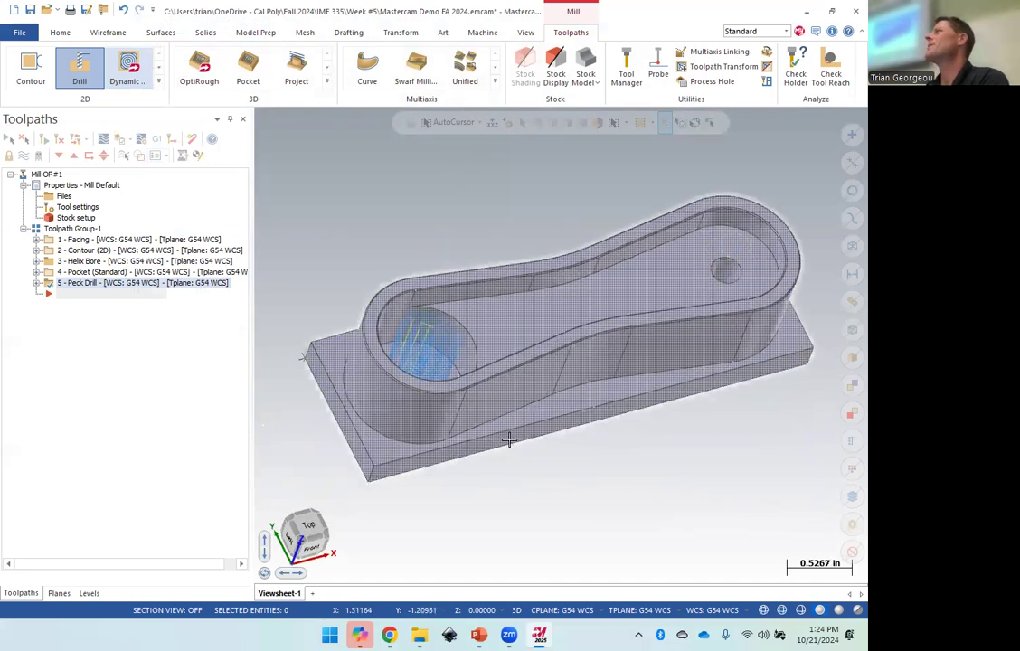
Select all operations in Toolpath Group-1, play their full material-removal verification, inspect the machined part, and close the simulator.
{"action": "left_click", "coordinate": [71, 229]}
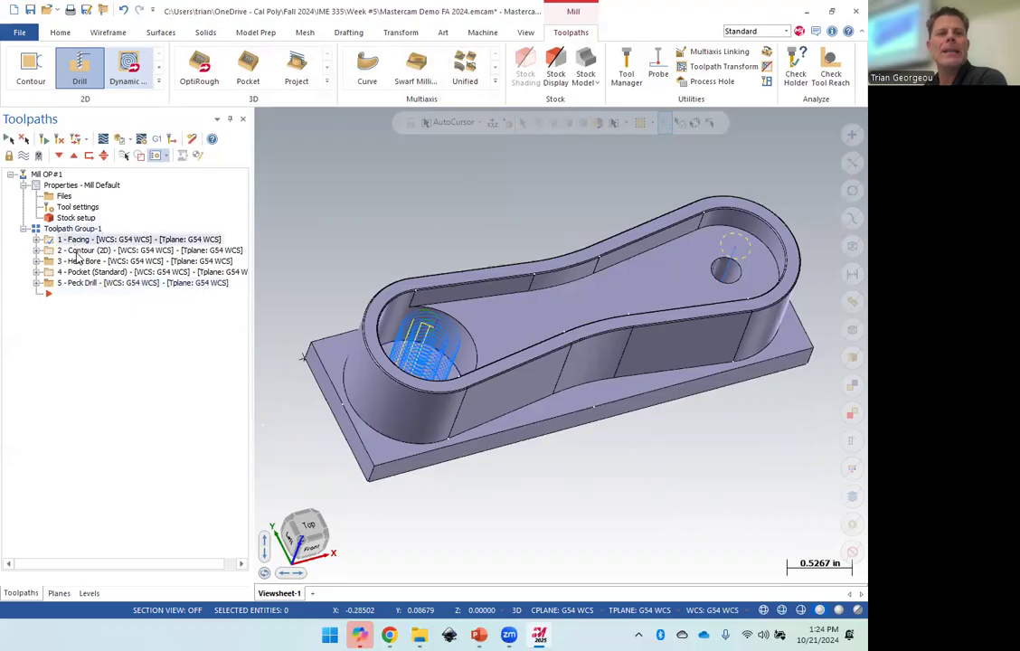
{"action": "left_click", "coordinate": [78, 276]}
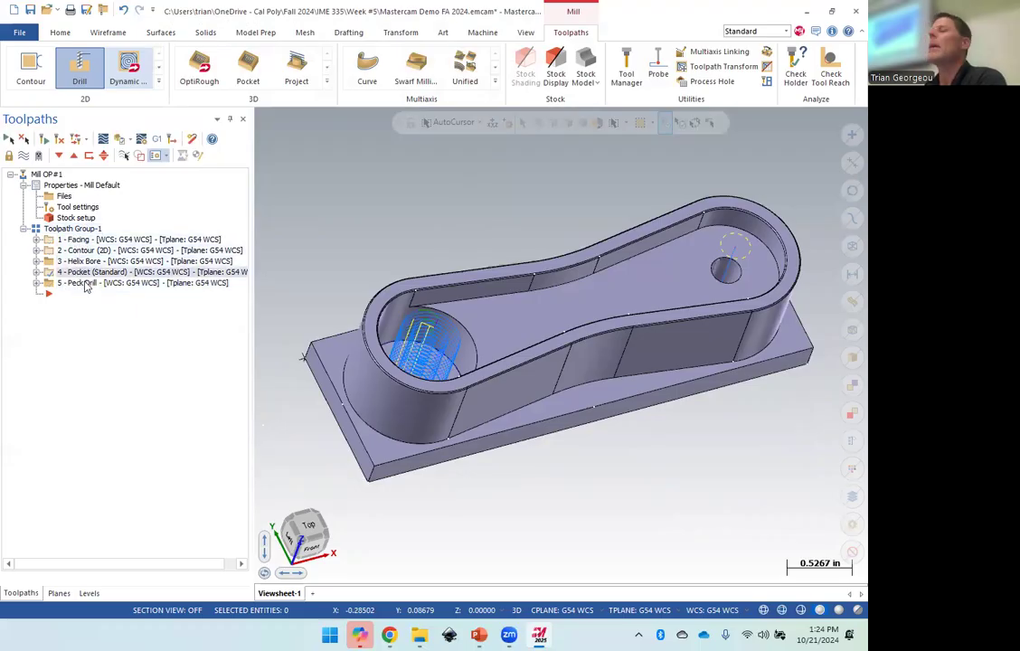
{"action": "left_click", "coordinate": [79, 231]}
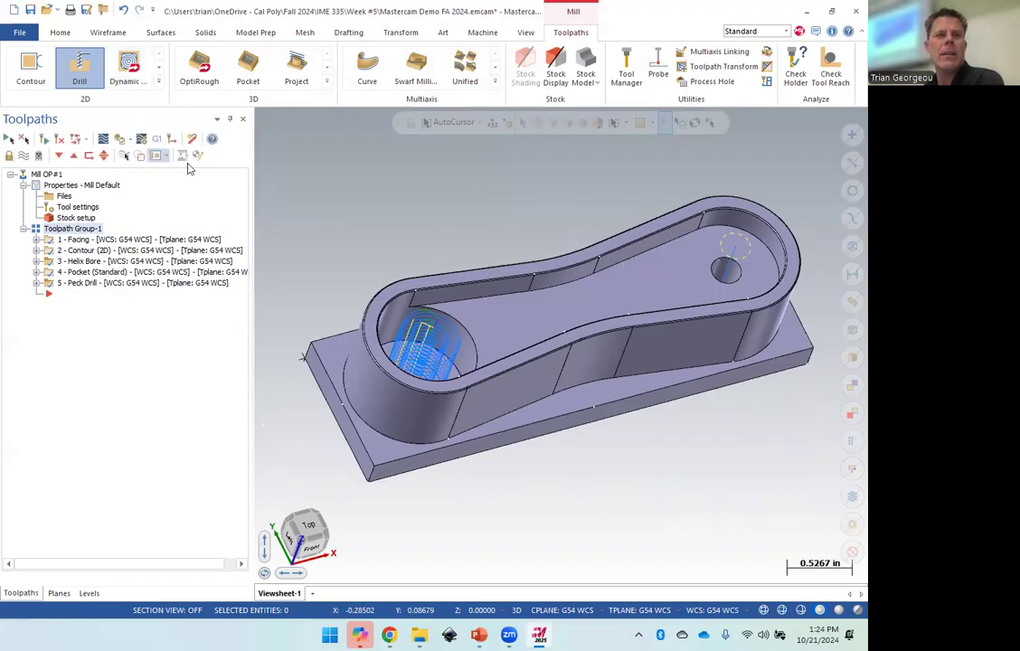
{"action": "left_click", "coordinate": [120, 142]}
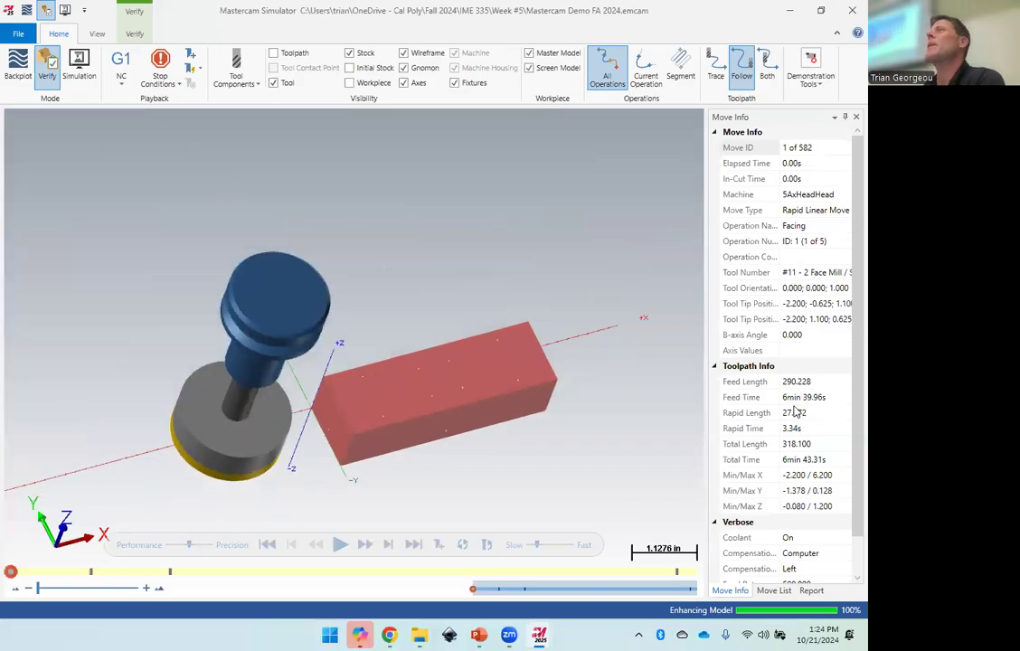
{"action": "middle_click_drag", "start_coordinate": [430, 310], "coordinate": [449, 338]}
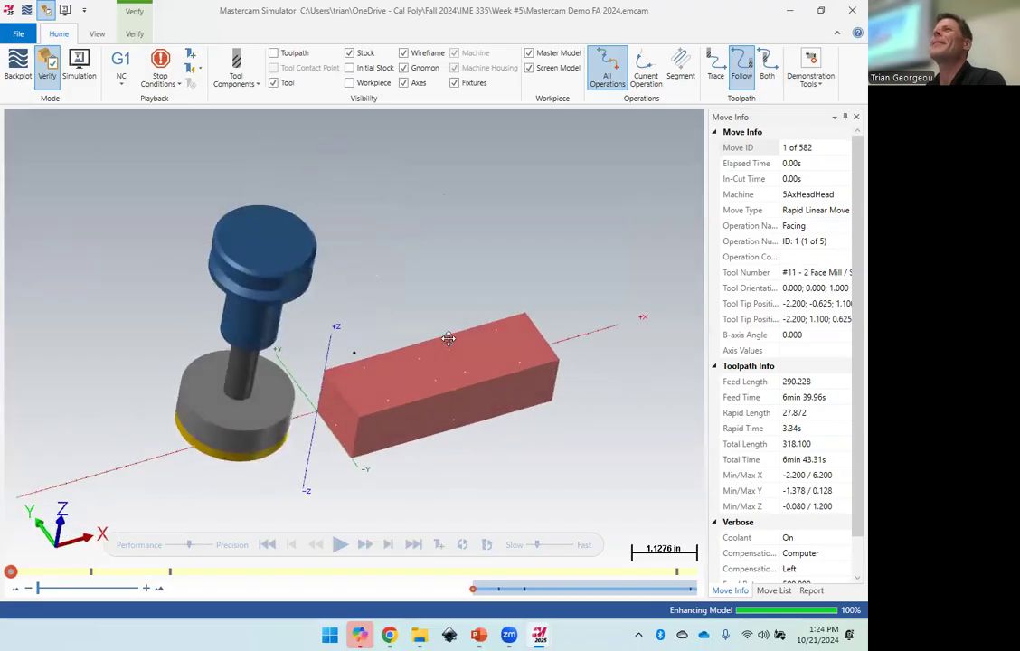
{"action": "scroll", "coordinate": [442, 352], "scroll_direction": "up", "scroll_amount": 2}
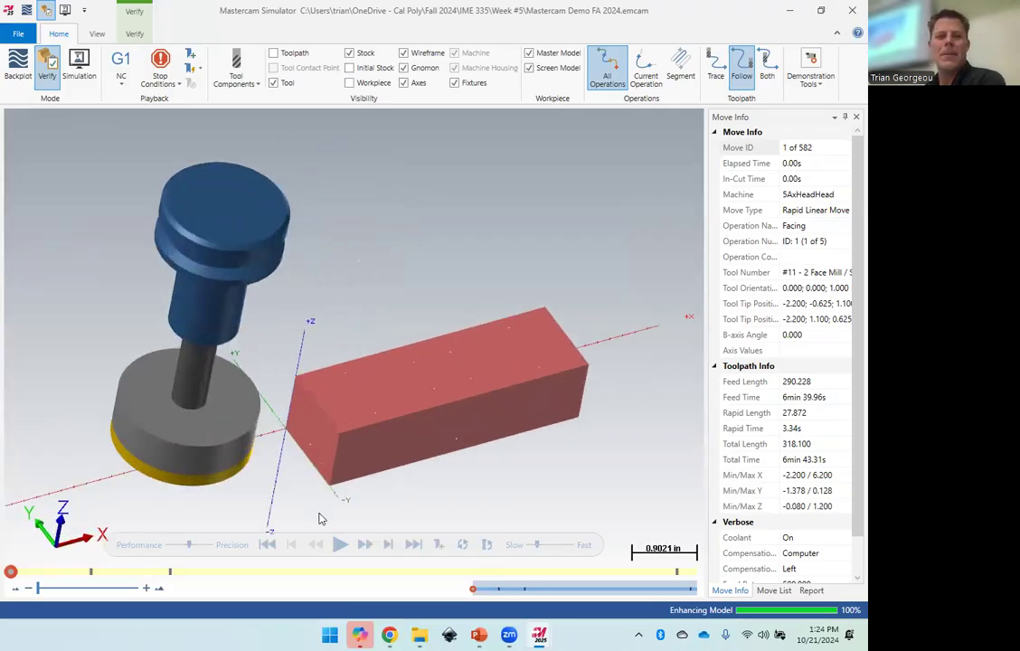
{"action": "left_click", "coordinate": [341, 552]}
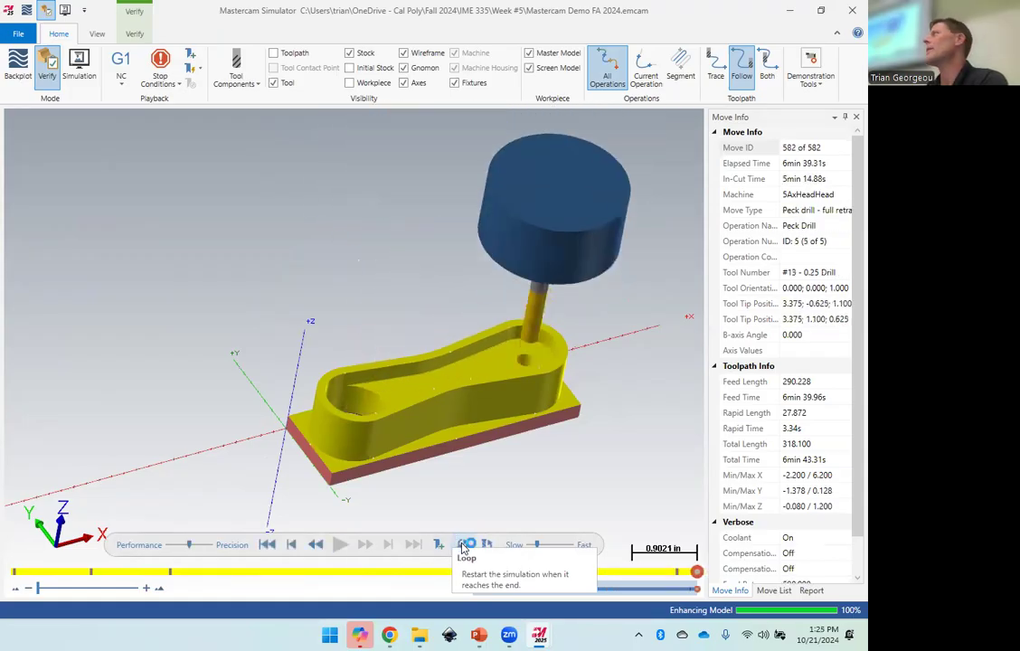
{"action": "middle_click_drag", "start_coordinate": [462, 543], "coordinate": [444, 473]}
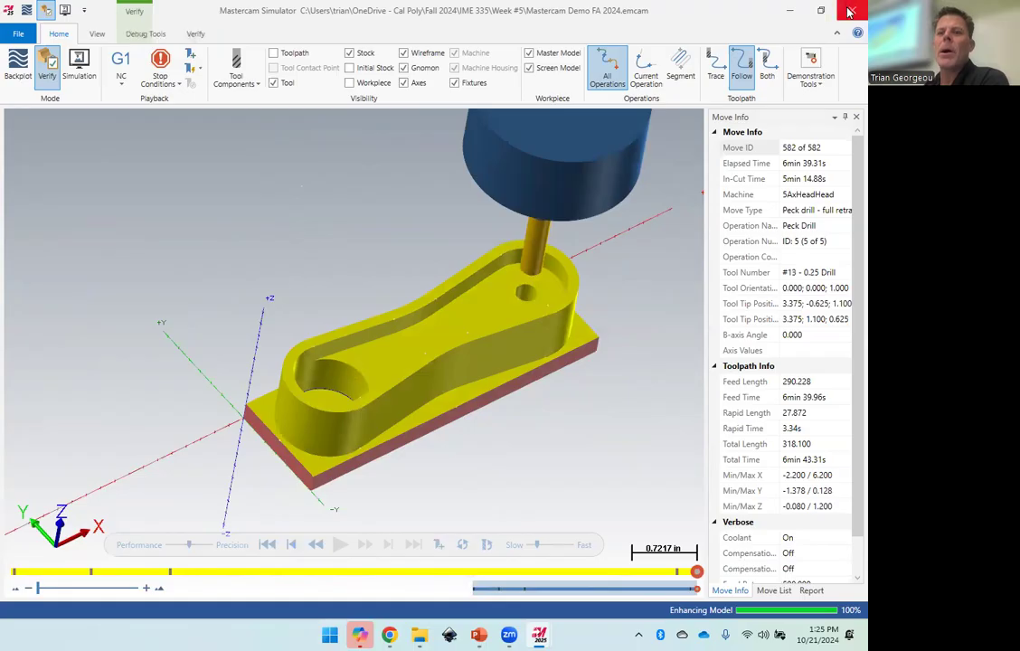
{"action": "left_click", "coordinate": [851, 10]}
{"action": "scroll", "coordinate": [624, 391], "scroll_direction": "up", "scroll_amount": 5}
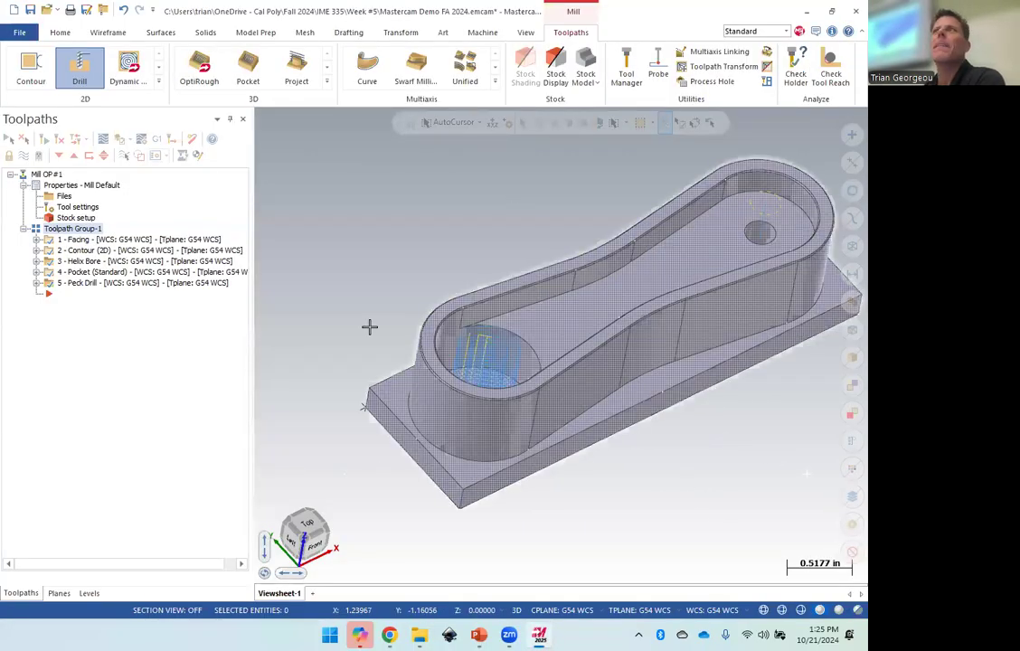
Start a new 2D contour toolpath and chain the complete outer top edge of the raised wall using solid edge selection.
{"action": "left_click", "coordinate": [159, 82]}
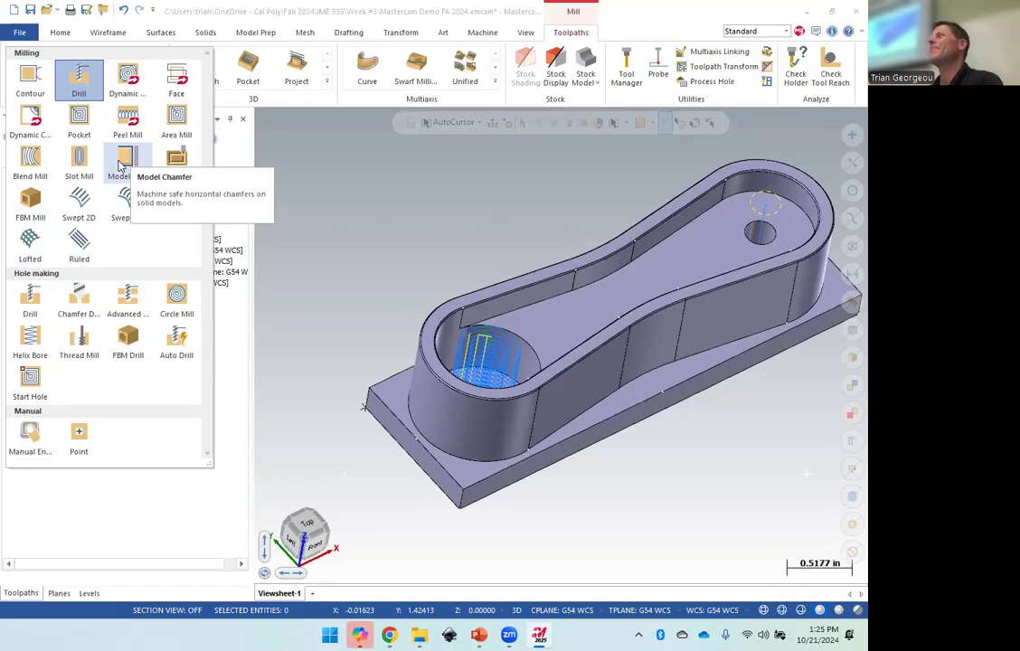
{"action": "left_click", "coordinate": [30, 79]}
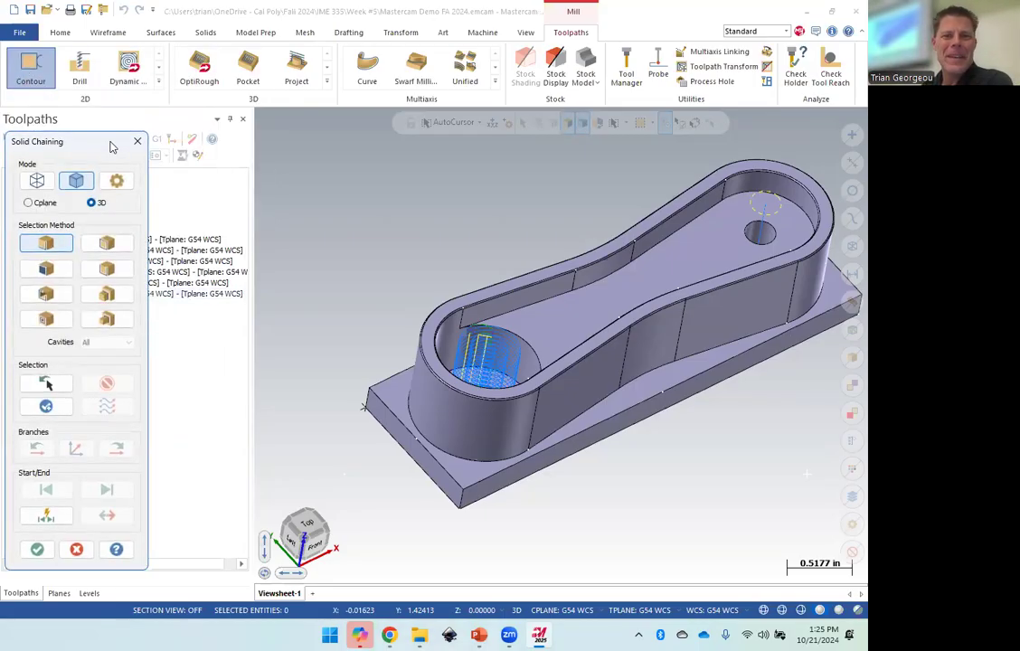
{"action": "left_click_drag", "start_coordinate": [106, 137], "coordinate": [165, 101]}
{"action": "scroll", "coordinate": [374, 332], "scroll_direction": "down", "scroll_amount": 2}
{"action": "scroll", "coordinate": [520, 407], "scroll_direction": "up", "scroll_amount": 6}
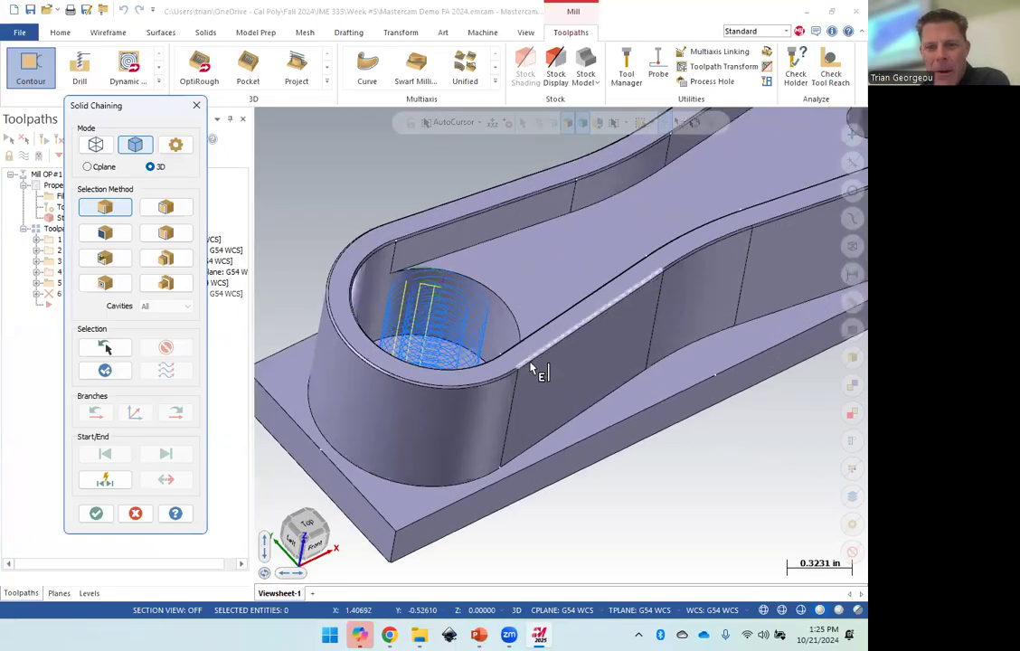
{"action": "left_click", "coordinate": [166, 207]}
{"action": "left_click", "coordinate": [166, 232]}
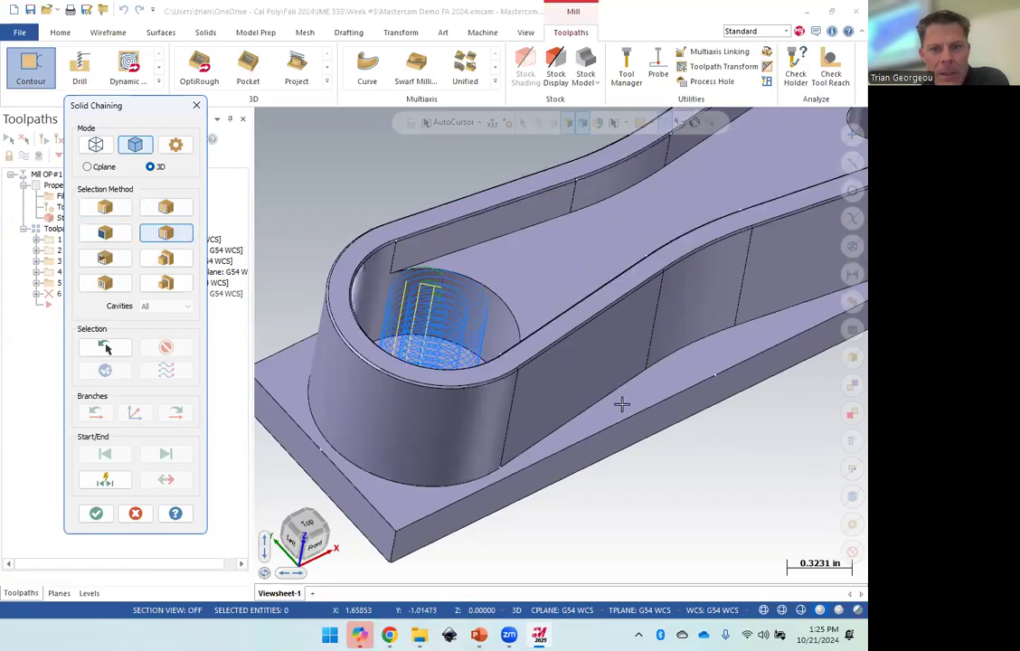
{"action": "left_click", "coordinate": [105, 207]}
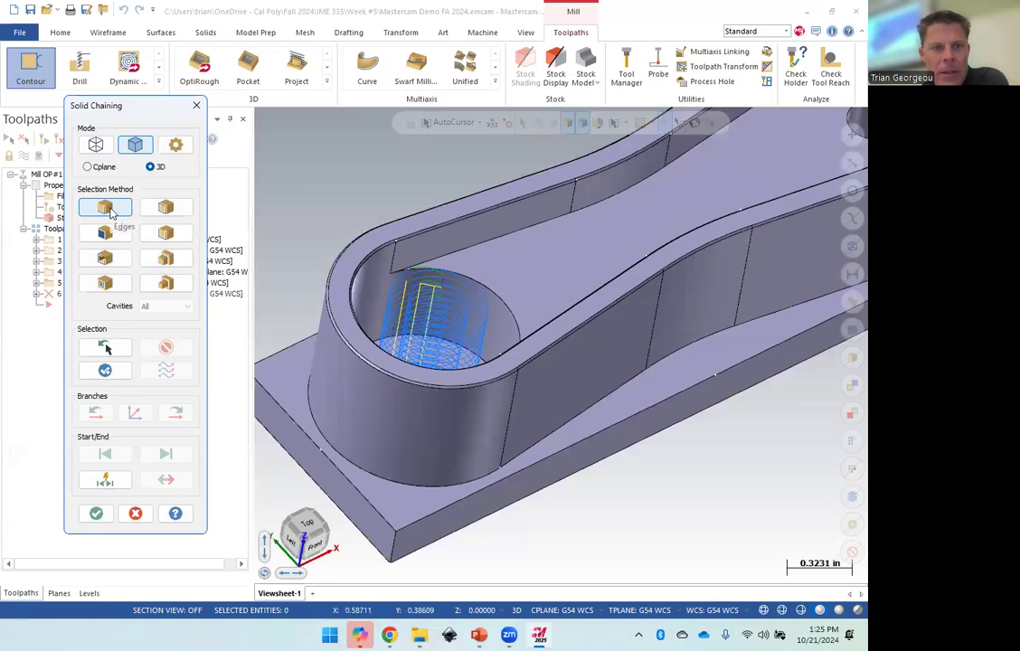
{"action": "left_click", "coordinate": [413, 398]}
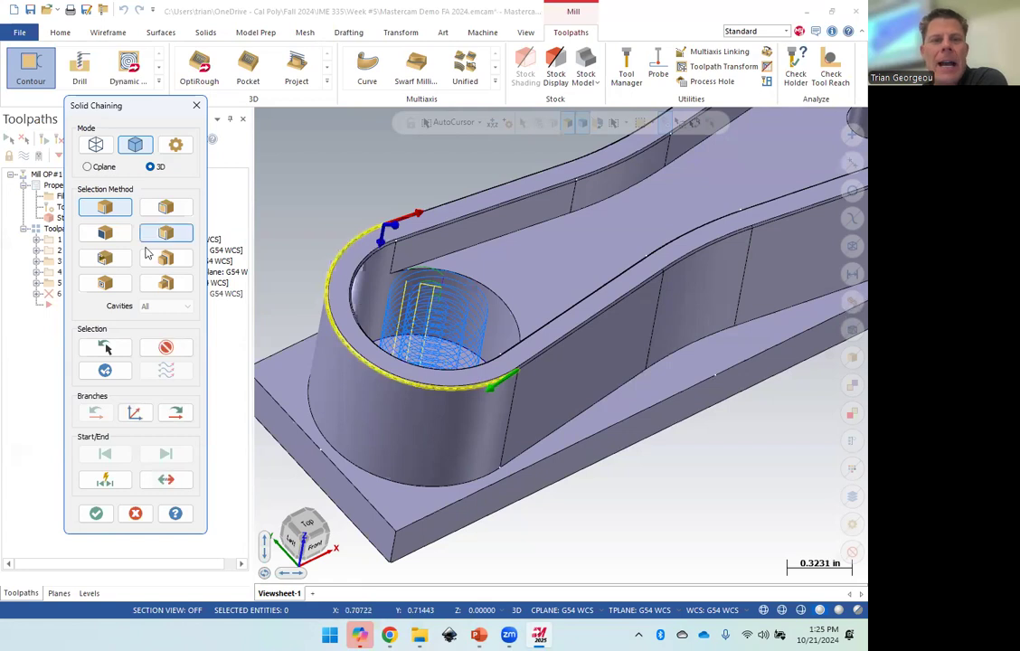
{"action": "left_click", "coordinate": [176, 412]}
{"action": "left_click", "coordinate": [180, 415]}
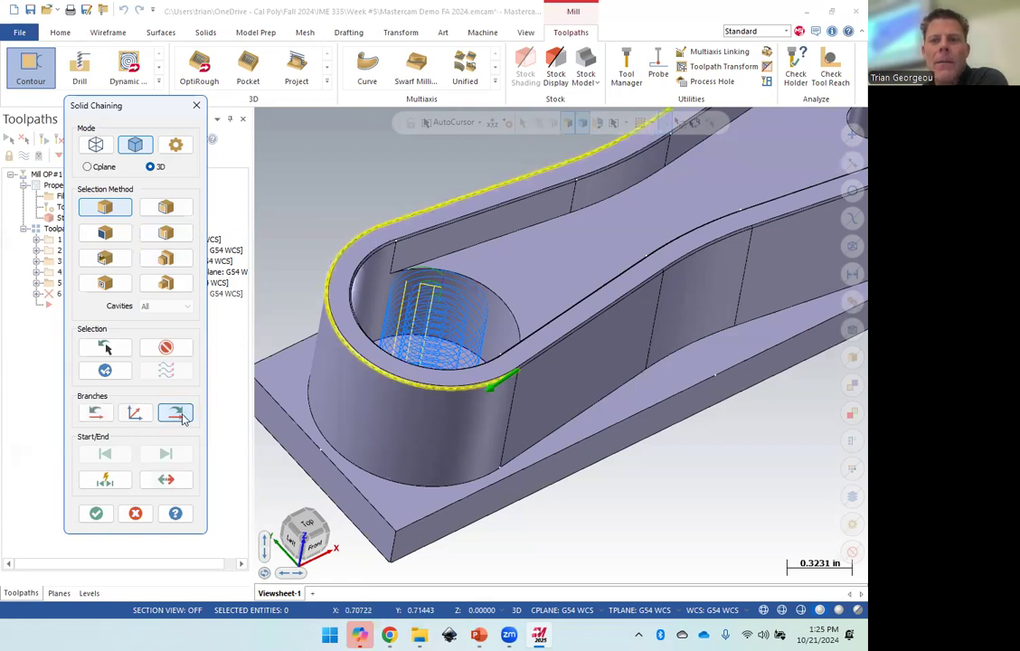
{"action": "left_click", "coordinate": [180, 415]}
{"action": "left_click", "coordinate": [181, 415]}
{"action": "left_click", "coordinate": [182, 415]}
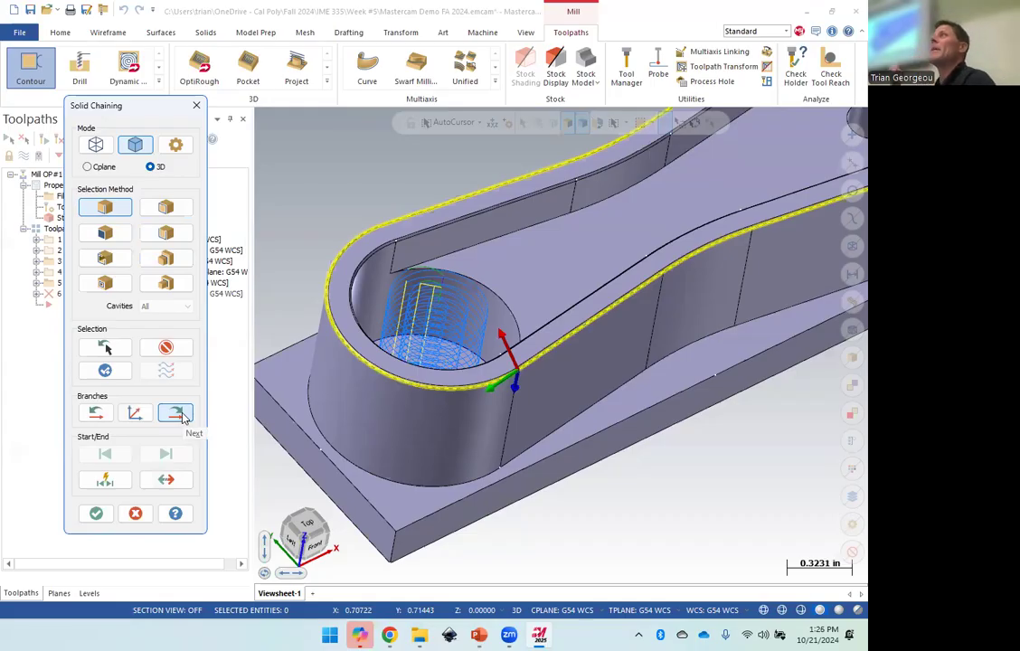
{"action": "left_click", "coordinate": [103, 371]}
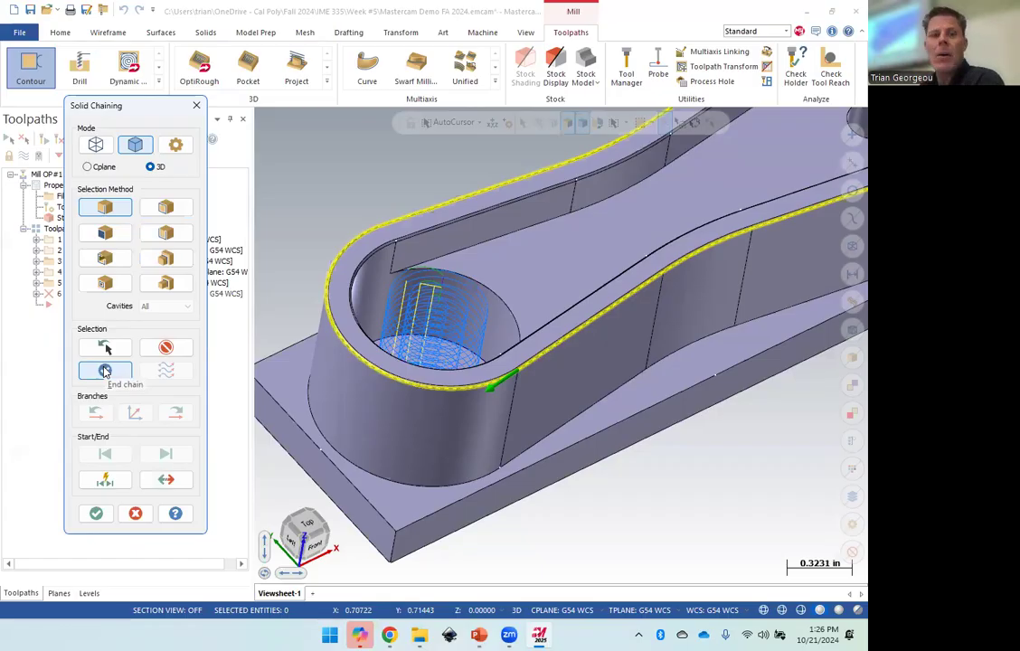
Chain the complete inner top edge of the raised wall and accept the contour geometry.
{"action": "scroll", "coordinate": [421, 236], "scroll_direction": "up", "scroll_amount": 2}
{"action": "scroll", "coordinate": [420, 228], "scroll_direction": "up", "scroll_amount": 2}
{"action": "left_click", "coordinate": [420, 228]}
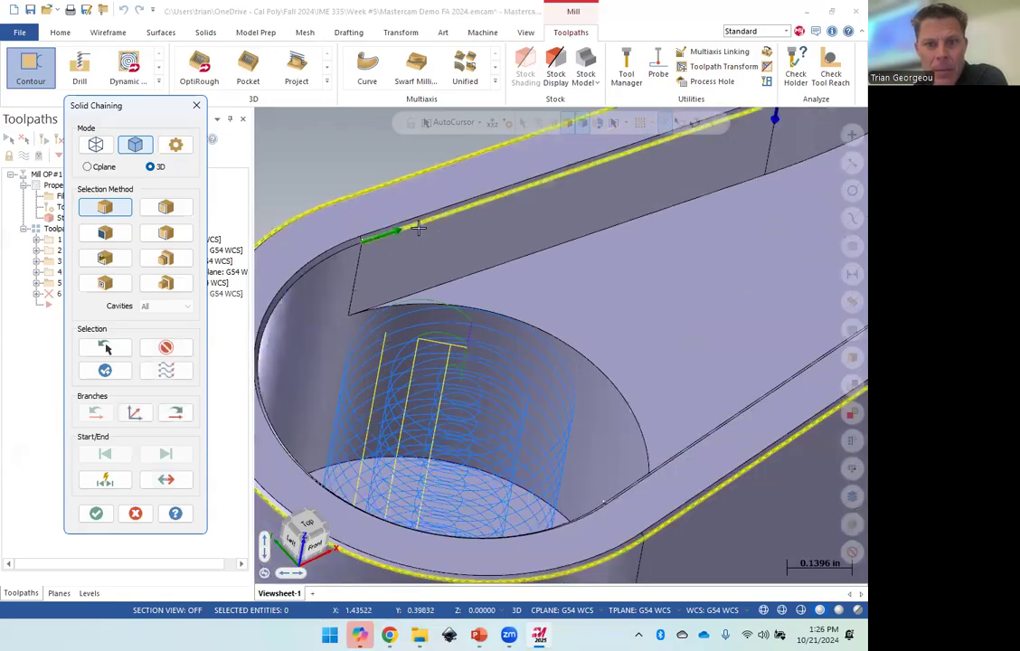
{"action": "scroll", "coordinate": [507, 288], "scroll_direction": "down", "scroll_amount": 2}
{"action": "scroll", "coordinate": [509, 293], "scroll_direction": "down", "scroll_amount": 1}
{"action": "left_click", "coordinate": [177, 414]}
{"action": "left_click", "coordinate": [177, 414]}
{"action": "left_click", "coordinate": [178, 415]}
{"action": "left_click", "coordinate": [178, 414]}
{"action": "left_click", "coordinate": [177, 414]}
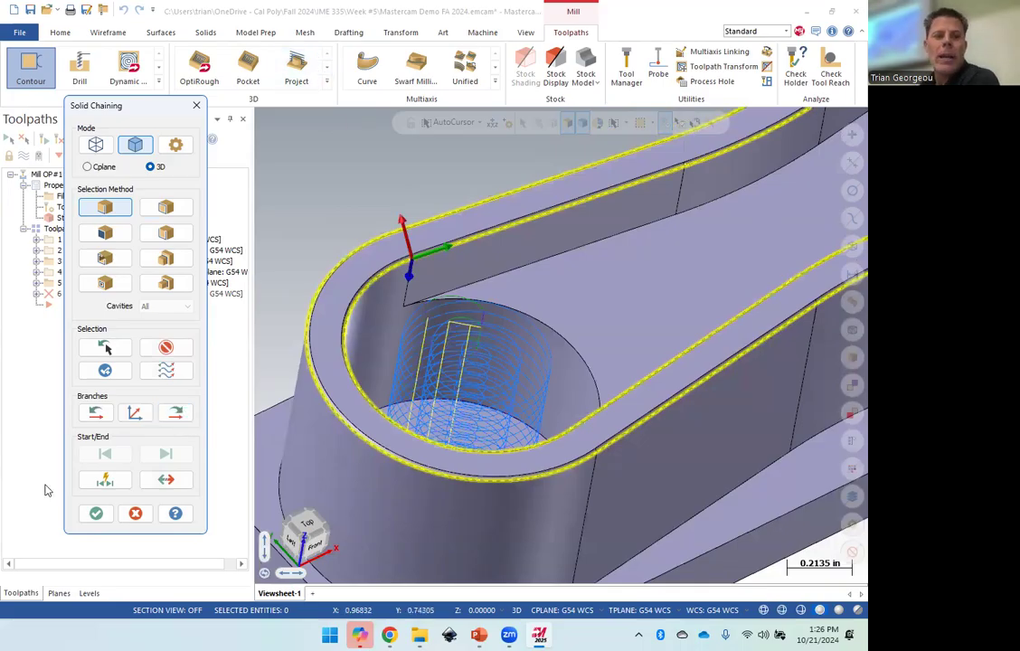
{"action": "left_click", "coordinate": [95, 513]}
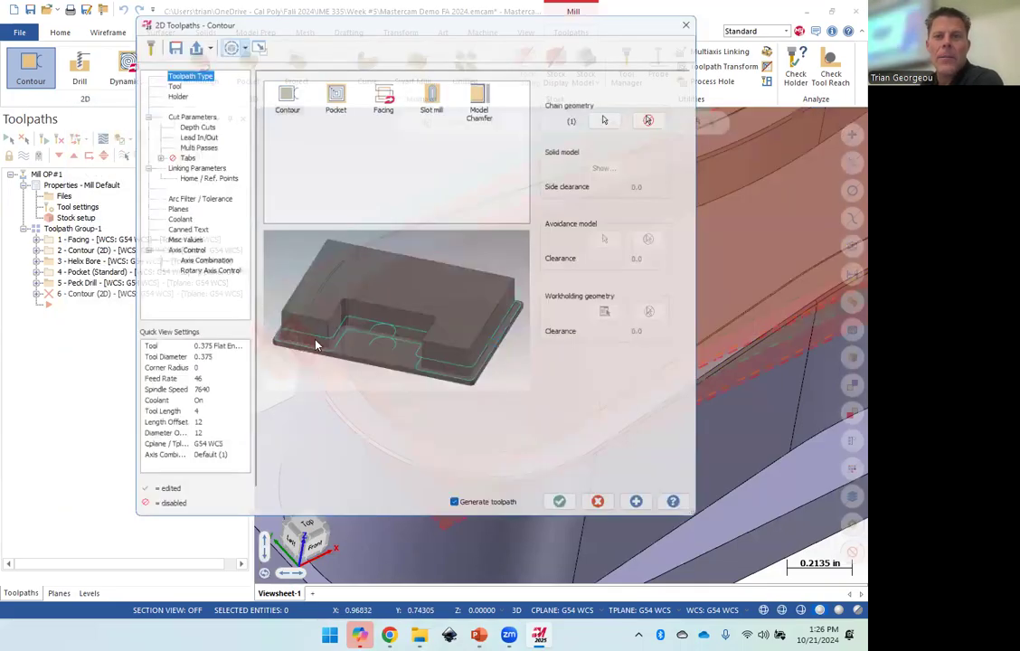
Open the contour's chain geometry for editing and select the inner top edge chain under Solid Chain 1.
{"action": "left_click", "coordinate": [578, 139]}
{"action": "scroll", "coordinate": [472, 394], "scroll_direction": "down", "scroll_amount": 5}
{"action": "scroll", "coordinate": [474, 396], "scroll_direction": "up", "scroll_amount": 3}
{"action": "scroll", "coordinate": [477, 397], "scroll_direction": "down", "scroll_amount": 1}
{"action": "scroll", "coordinate": [476, 397], "scroll_direction": "down", "scroll_amount": 2}
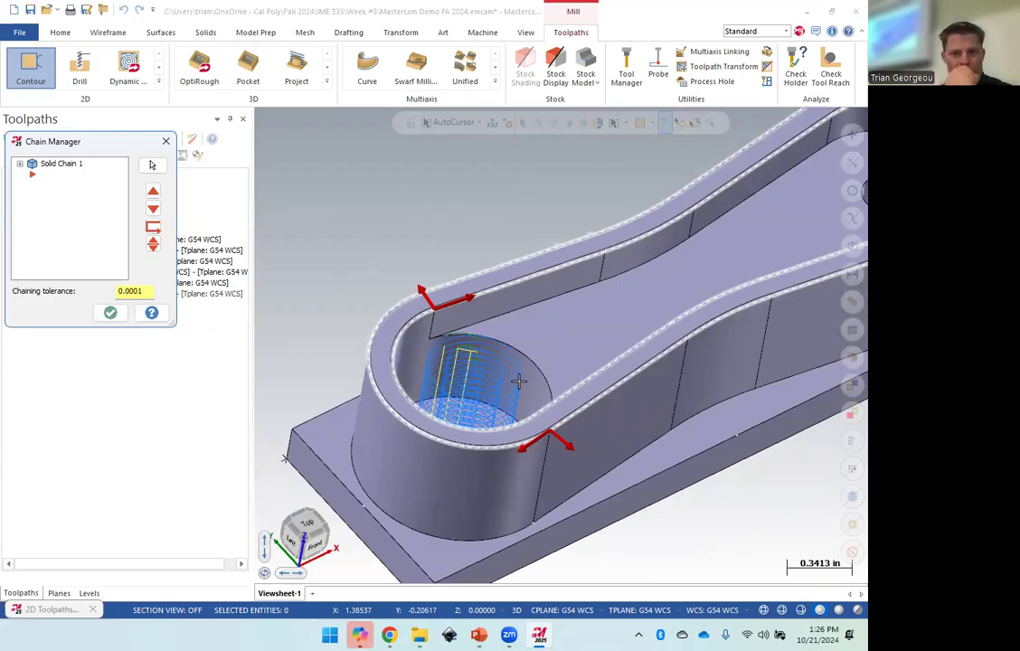
{"action": "left_click", "coordinate": [20, 165]}
{"action": "left_click", "coordinate": [64, 175]}
{"action": "left_click", "coordinate": [65, 187]}
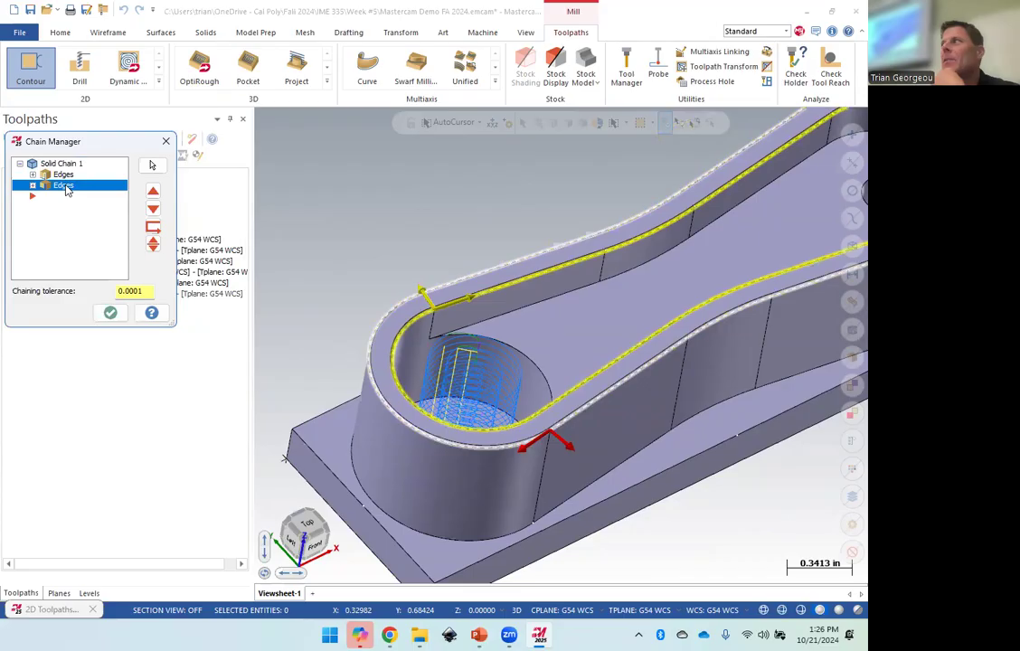
Try changing the side of the inner top edge chain and switch it back.
{"action": "right_click", "coordinate": [66, 190]}
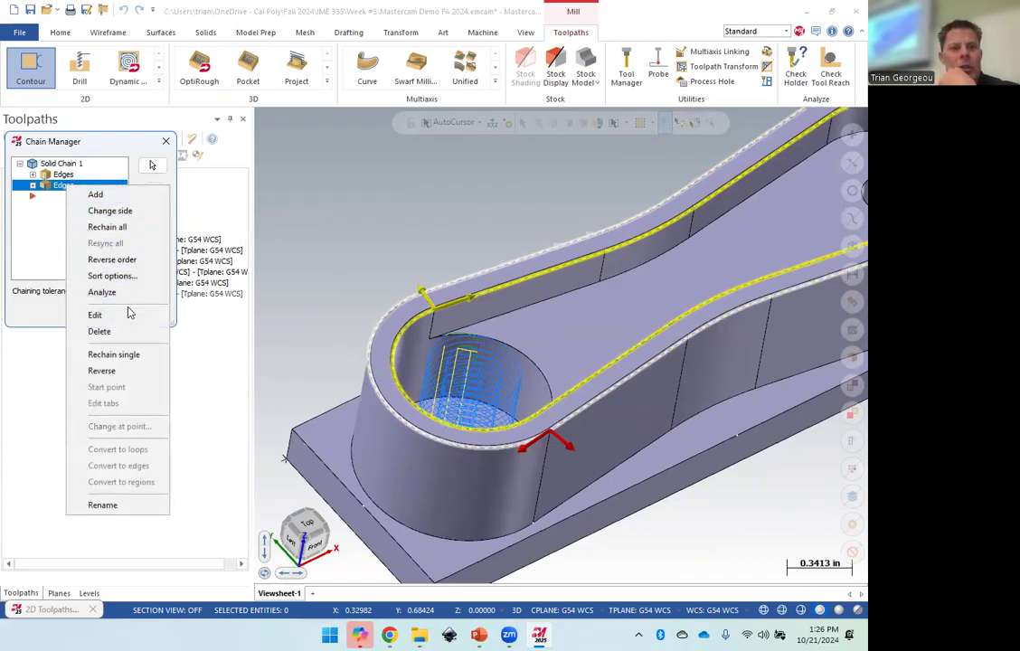
{"action": "left_click", "coordinate": [133, 212]}
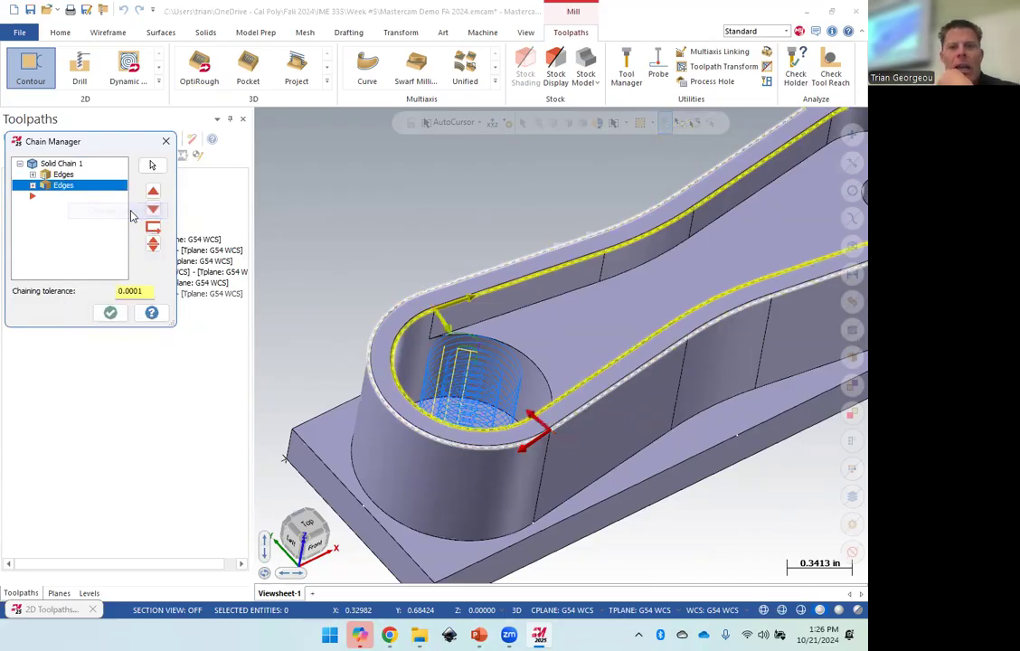
{"action": "right_click", "coordinate": [87, 185]}
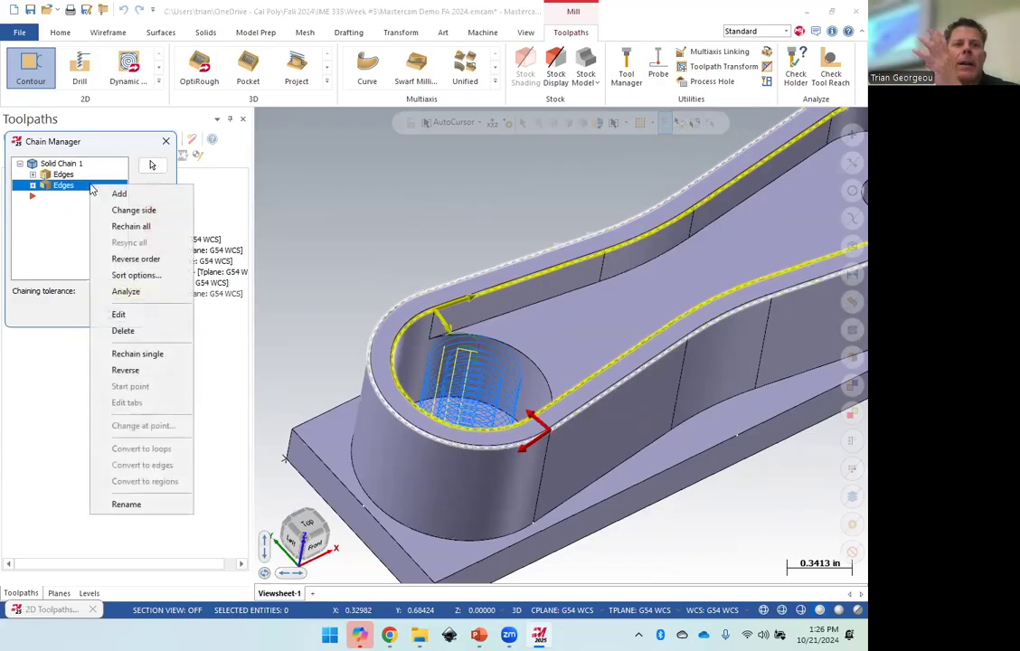
{"action": "left_click", "coordinate": [133, 209]}
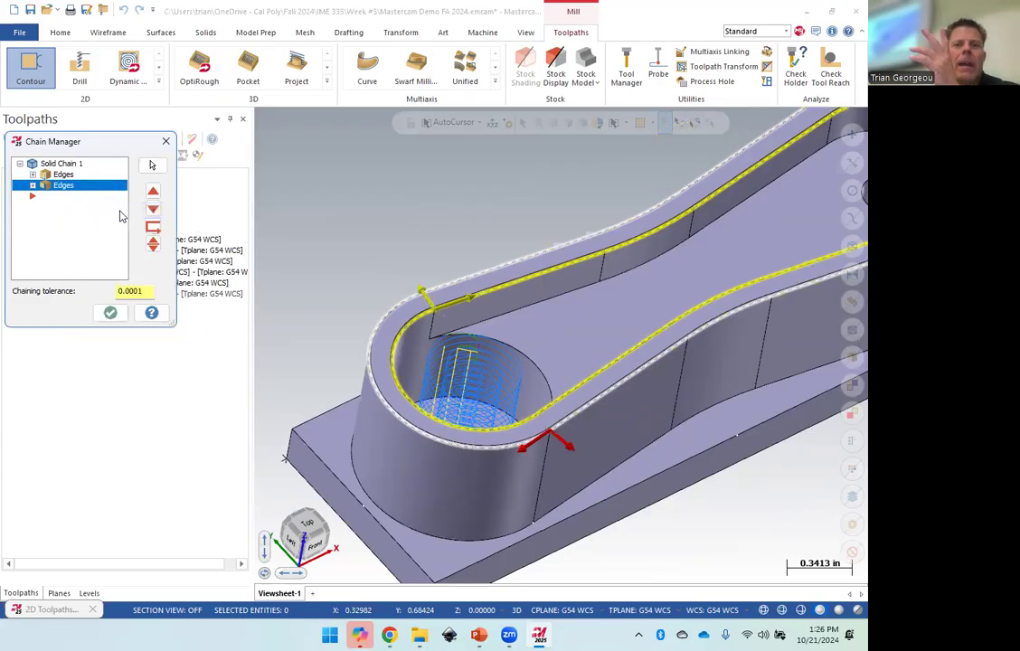
Reverse the direction of the inner top edge chain and accept the chain geometry.
{"action": "right_click", "coordinate": [58, 186]}
{"action": "left_click", "coordinate": [93, 371]}
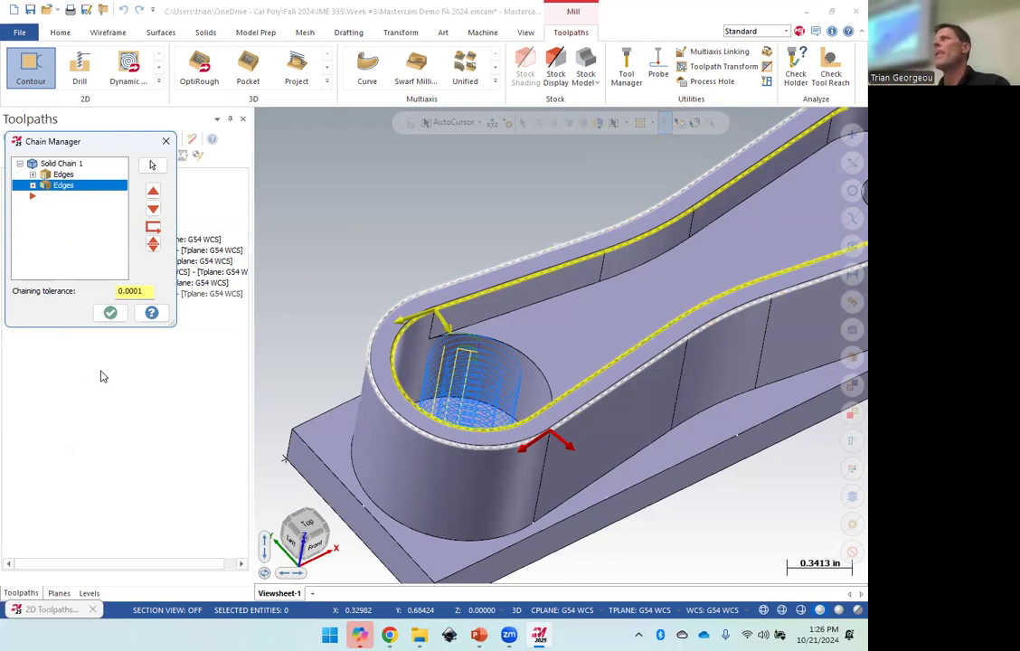
{"action": "left_click", "coordinate": [109, 312]}
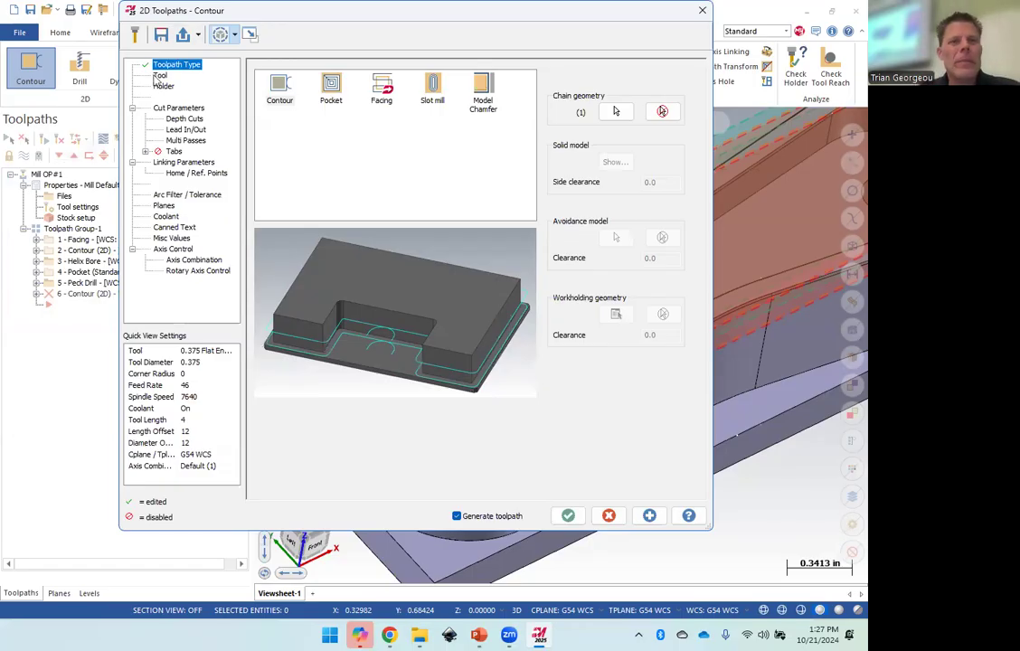
Create a new tool of type Chamfer mill for the contour operation.
{"action": "left_click", "coordinate": [160, 76]}
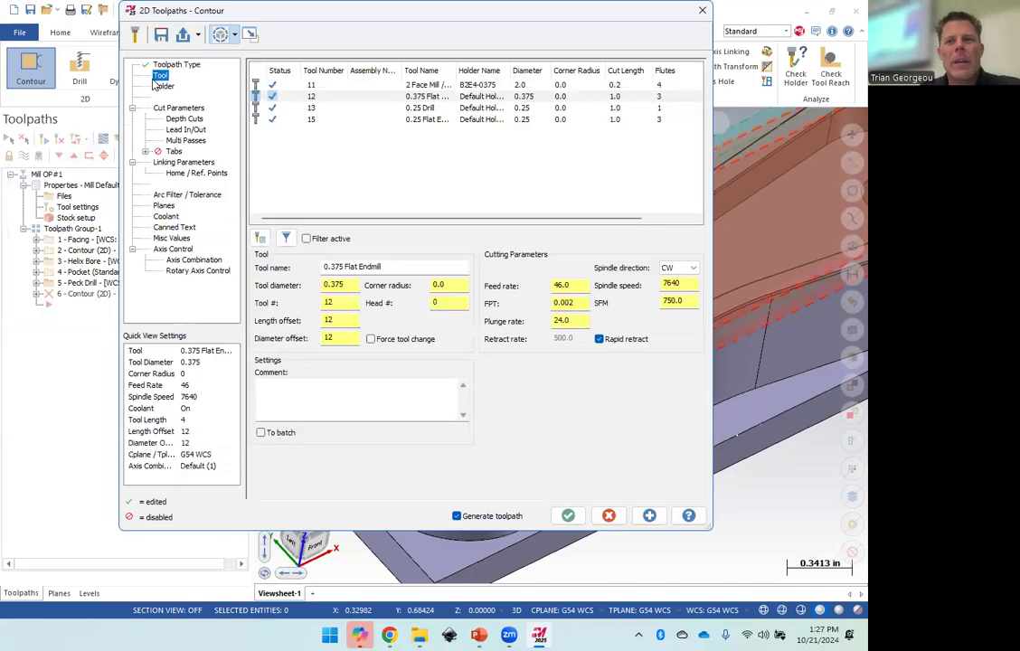
{"action": "right_click", "coordinate": [378, 163]}
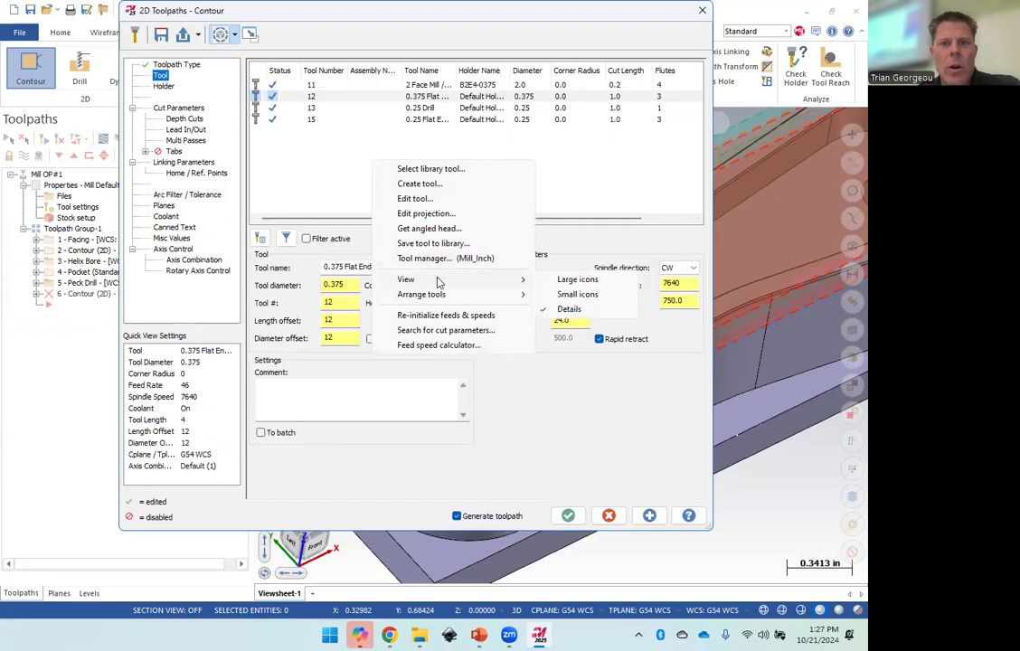
{"action": "left_click", "coordinate": [430, 184]}
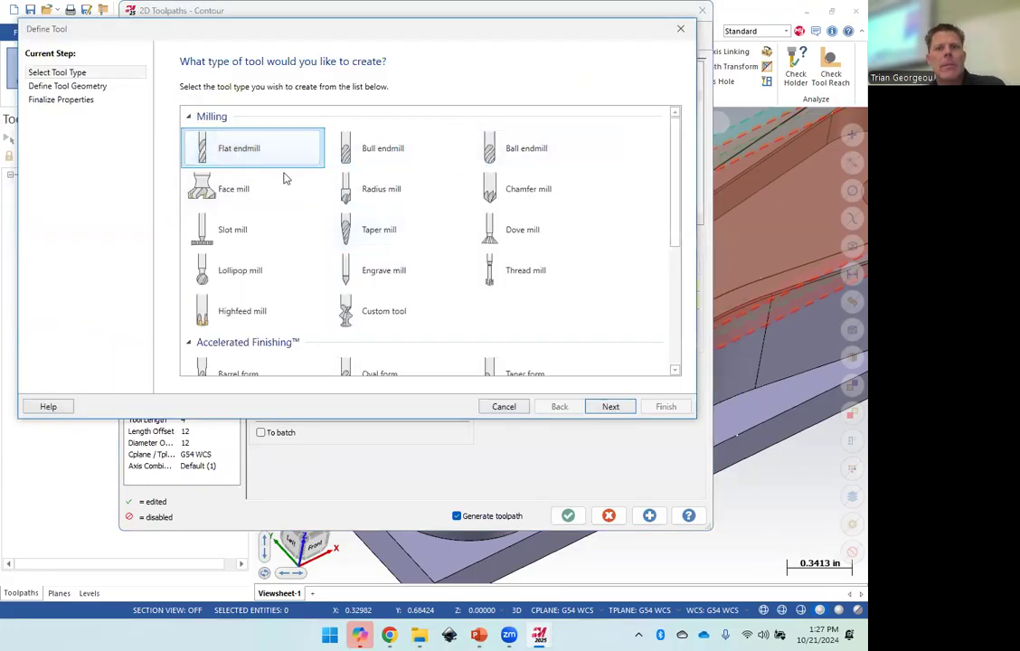
{"action": "left_click", "coordinate": [541, 199]}
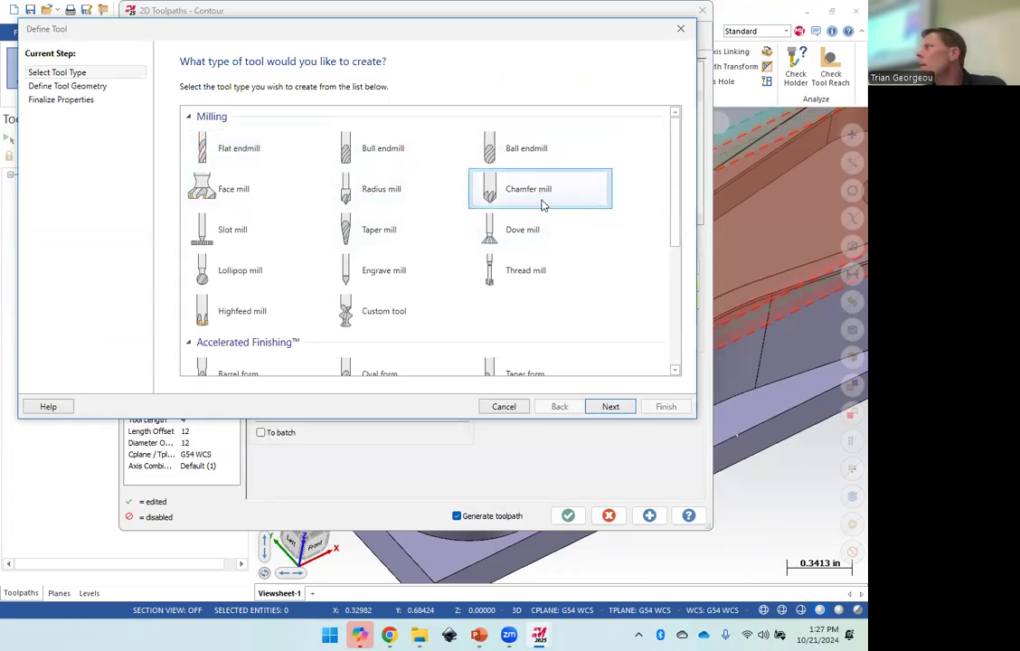
{"action": "left_click", "coordinate": [610, 407]}
Set the chamfer mill's tip diameter to 0.035 and its outer diameter to 0.25.
{"action": "left_click", "coordinate": [361, 235]}
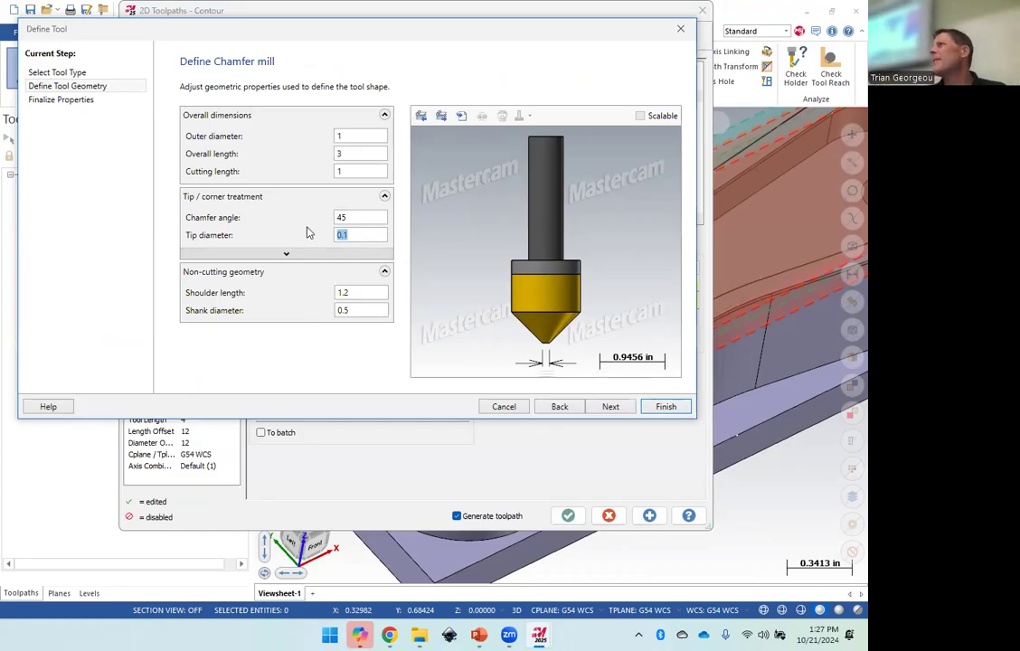
{"action": "type", "text": ".035"}
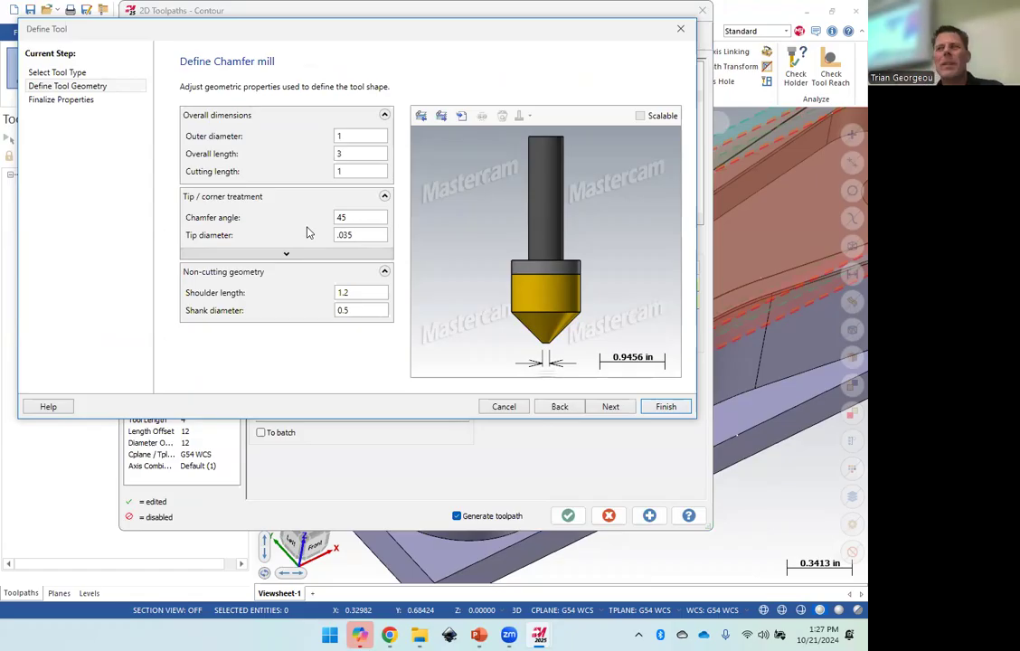
{"action": "left_click", "coordinate": [380, 134]}
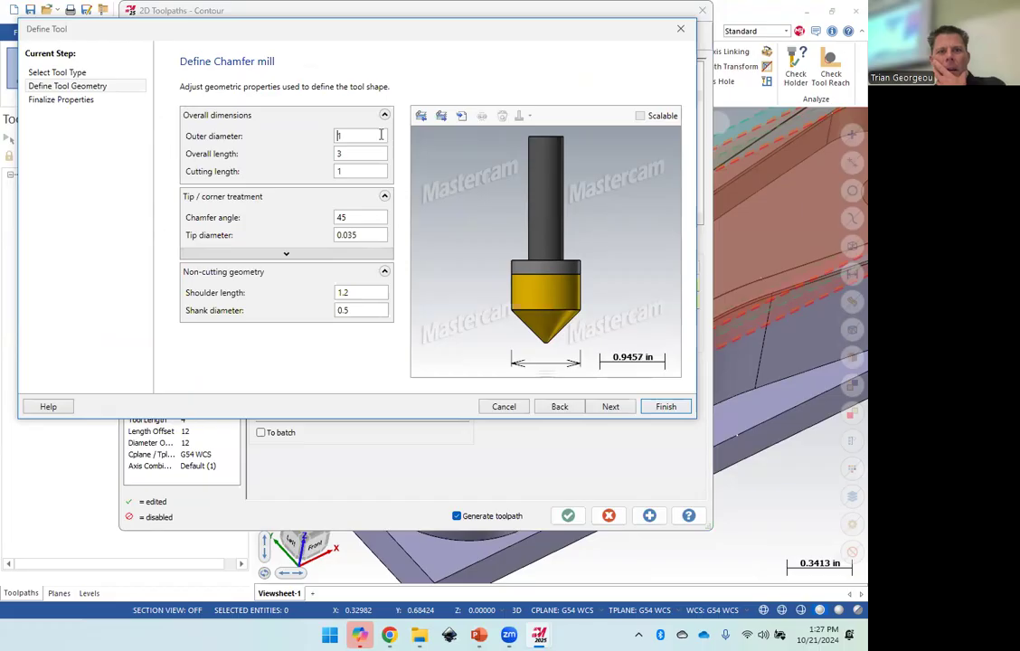
{"action": "type", "text": ".25"}
Set the chamfer mill's overall length to 2 and proceed to its final properties.
{"action": "left_click", "coordinate": [356, 154]}
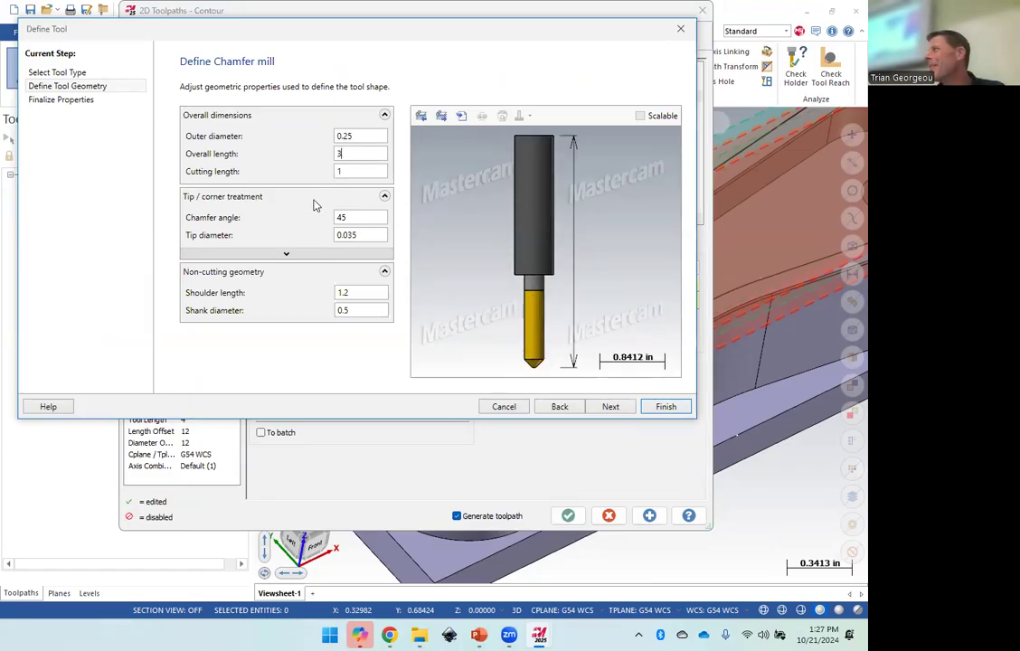
{"action": "left_click_drag", "start_coordinate": [356, 153], "coordinate": [324, 159]}
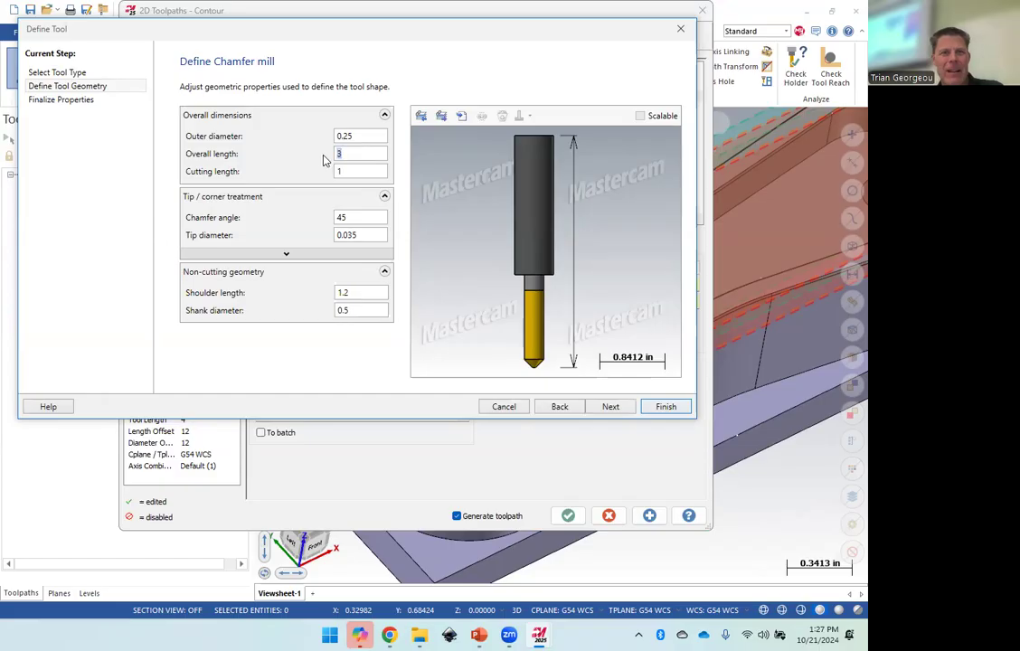
{"action": "type", "text": "2.5"}
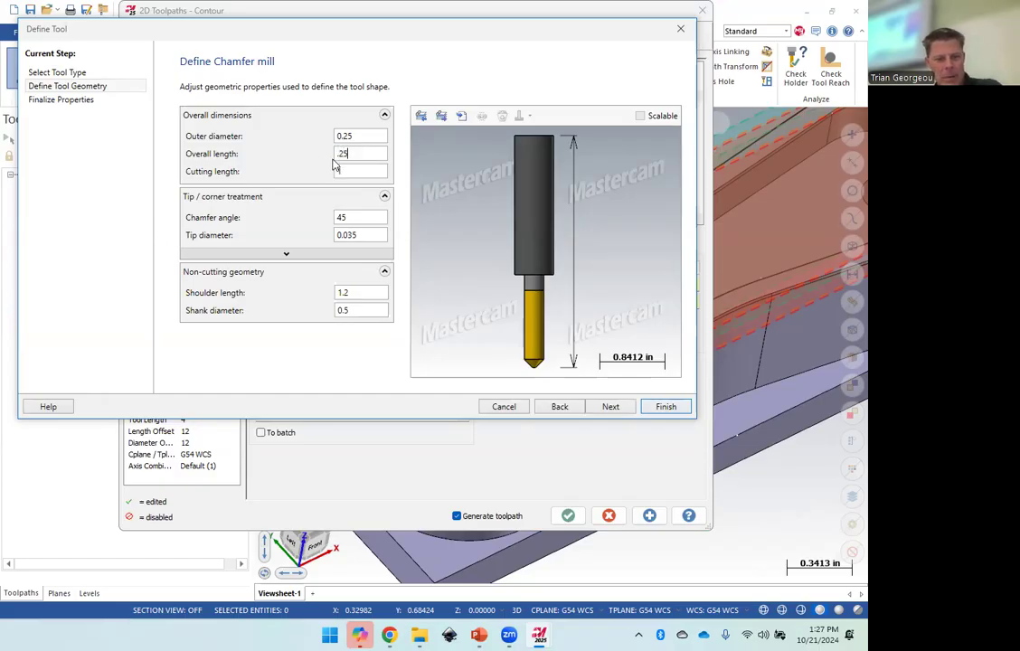
{"action": "left_click", "coordinate": [337, 172]}
{"action": "left_click_drag", "start_coordinate": [357, 154], "coordinate": [311, 159]}
{"action": "key", "text": "BackSpace"}
{"action": "type", "text": "0.5"}
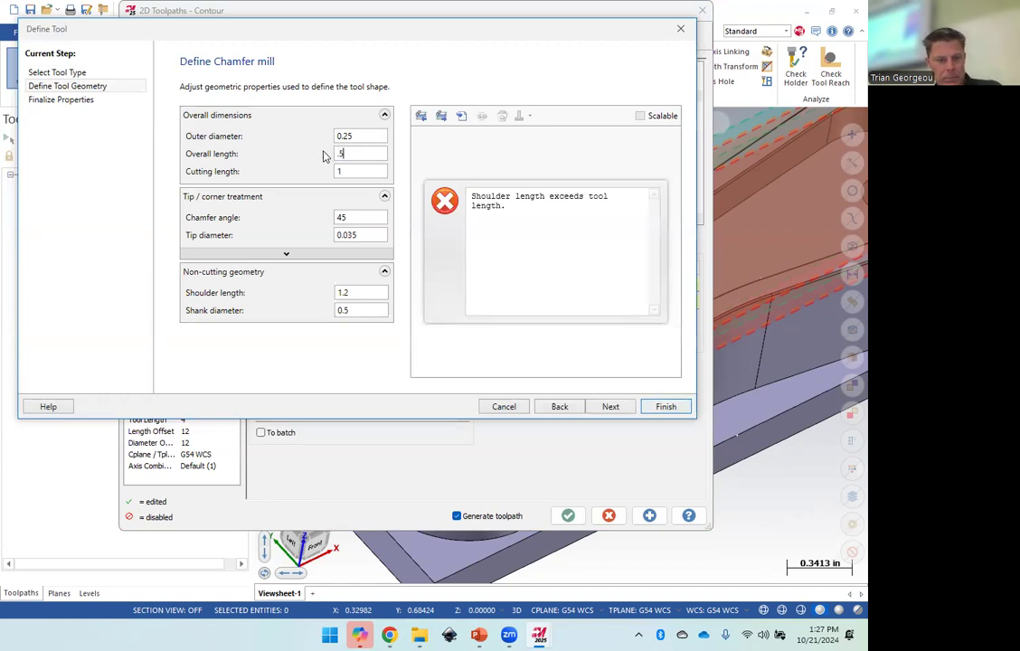
{"action": "left_click_drag", "start_coordinate": [360, 155], "coordinate": [332, 160]}
{"action": "type", "text": "1"}
{"action": "key", "text": "Tab"}
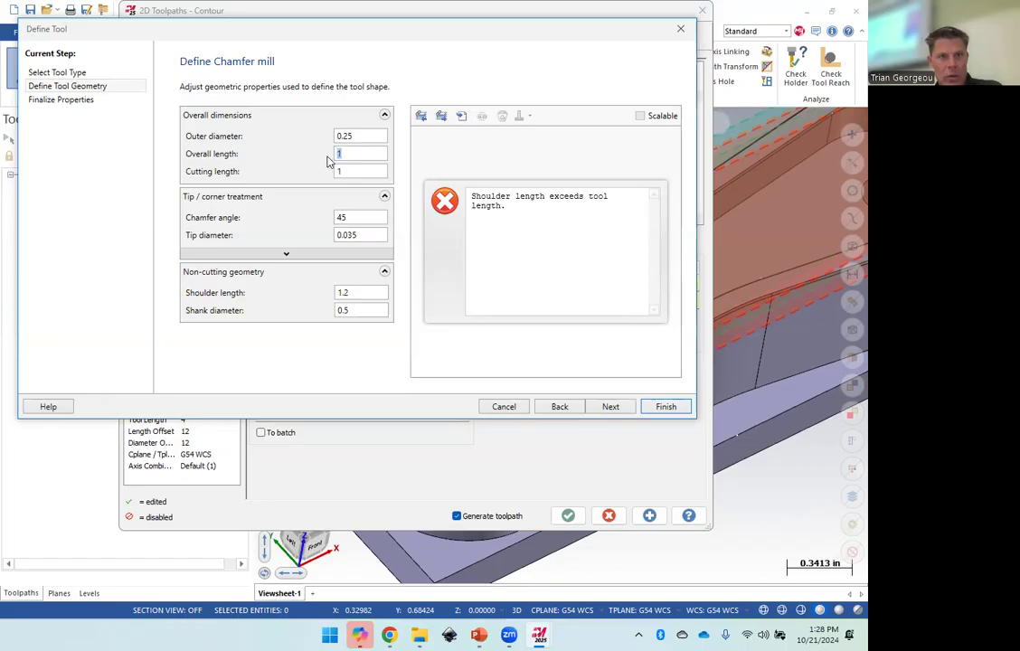
{"action": "type", "text": "2"}
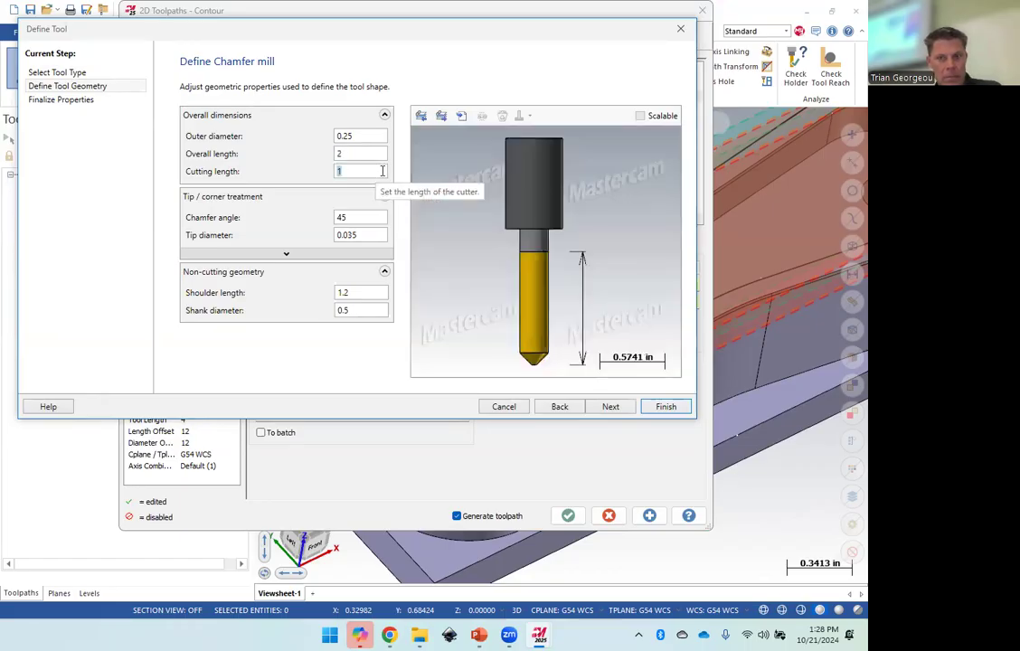
{"action": "key", "text": "Tab"}
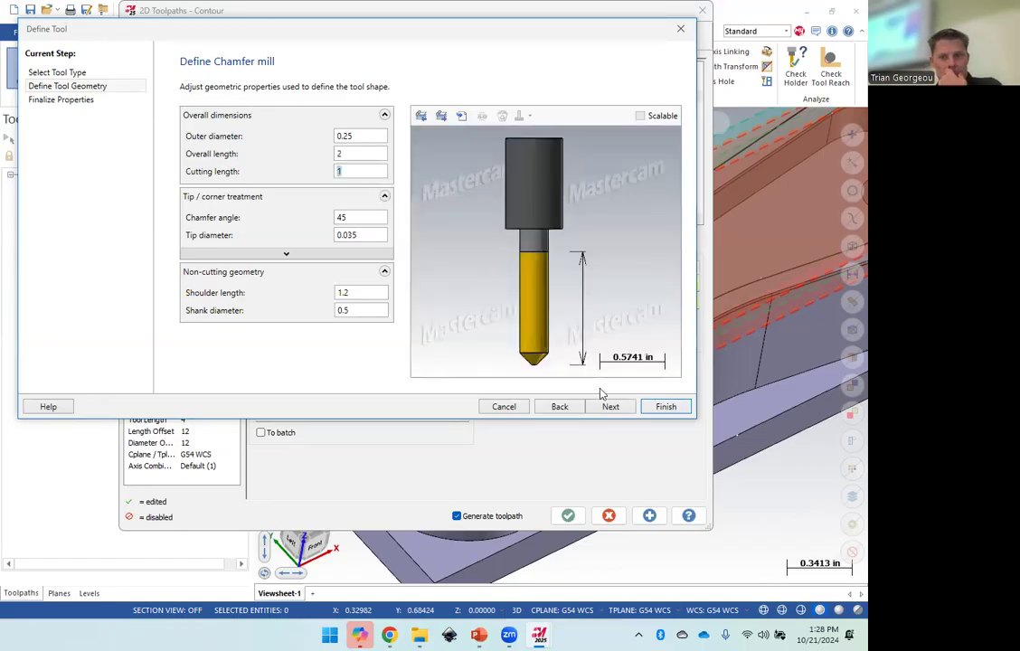
{"action": "left_click", "coordinate": [611, 408]}
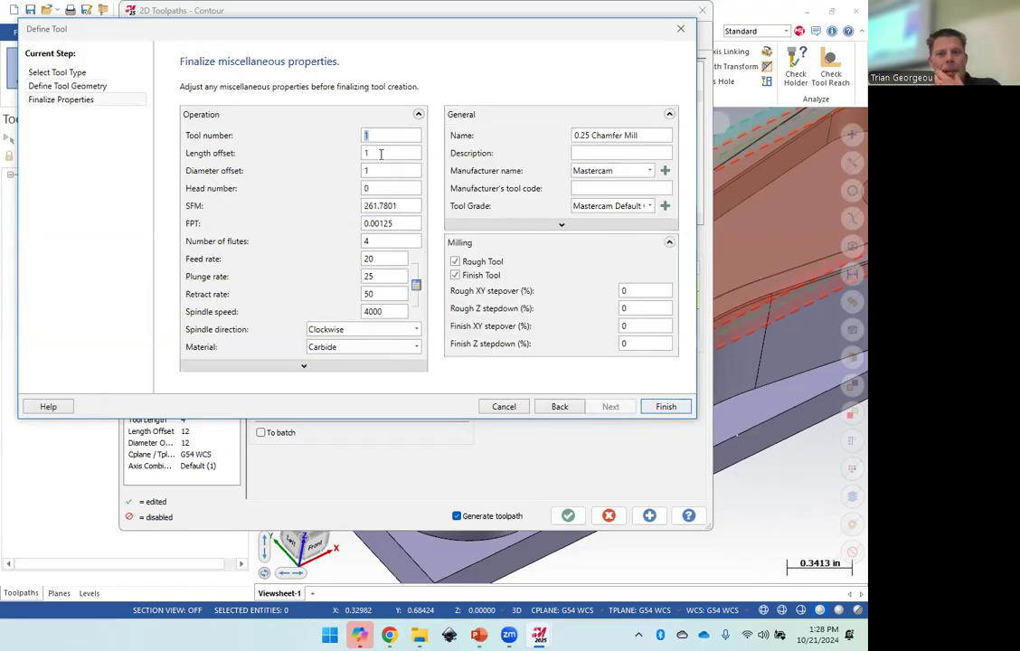
Assign the chamfer mill tool number 14 and set its SFM to 650.
{"action": "type", "text": "2"}
{"action": "key", "text": "BackSpace"}
{"action": "type", "text": "4"}
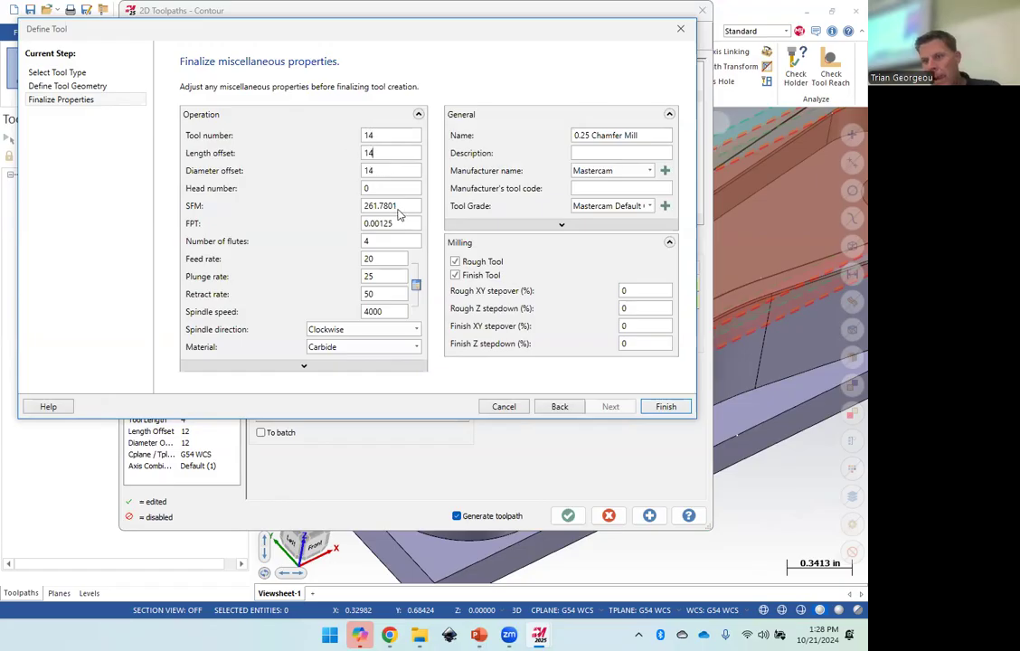
{"action": "left_click_drag", "start_coordinate": [411, 206], "coordinate": [316, 205]}
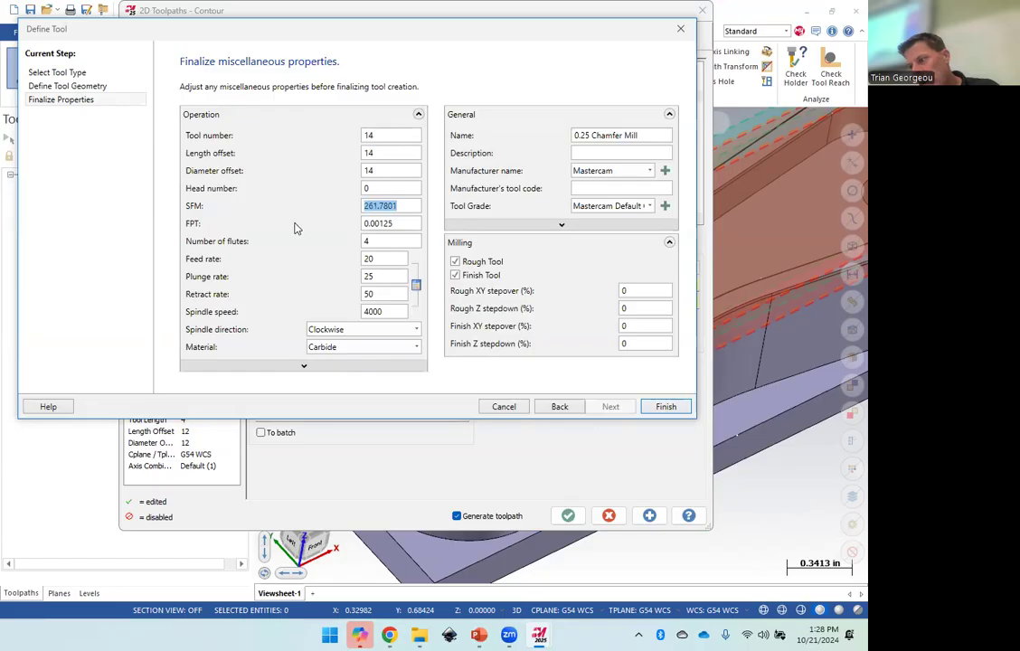
{"action": "type", "text": "650"}
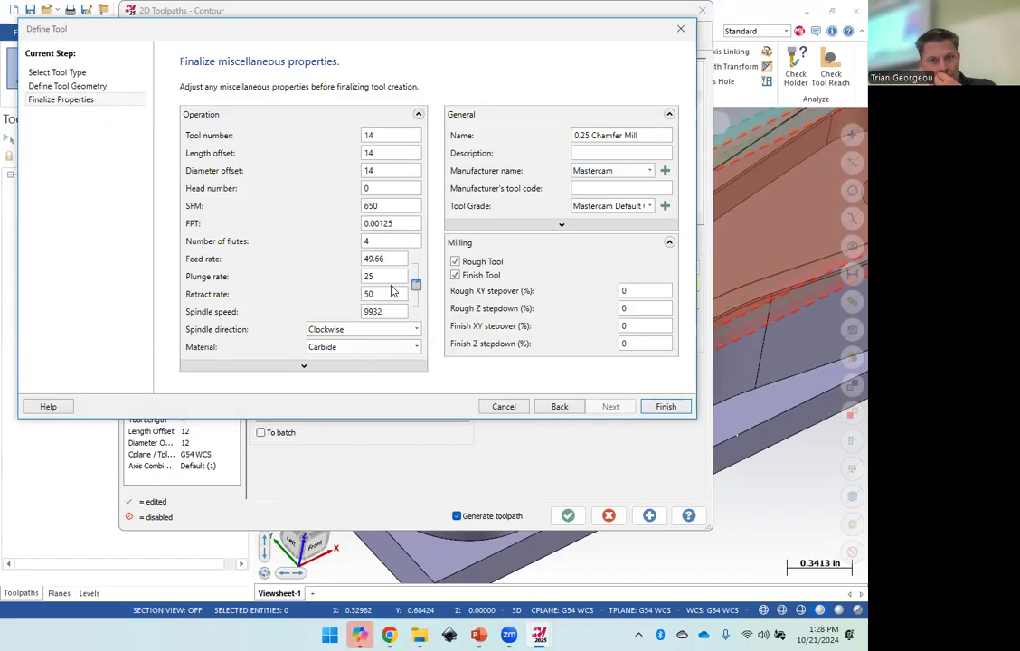
Set the chamfer mill's feed per tooth to 0.002, feed rate to 80 and plunge rate to 40, and finish the tool definition.
{"action": "left_click_drag", "start_coordinate": [384, 242], "coordinate": [434, 225]}
{"action": "type", "text": "2"}
{"action": "left_click", "coordinate": [412, 243]}
{"action": "left_click_drag", "start_coordinate": [396, 262], "coordinate": [321, 263]}
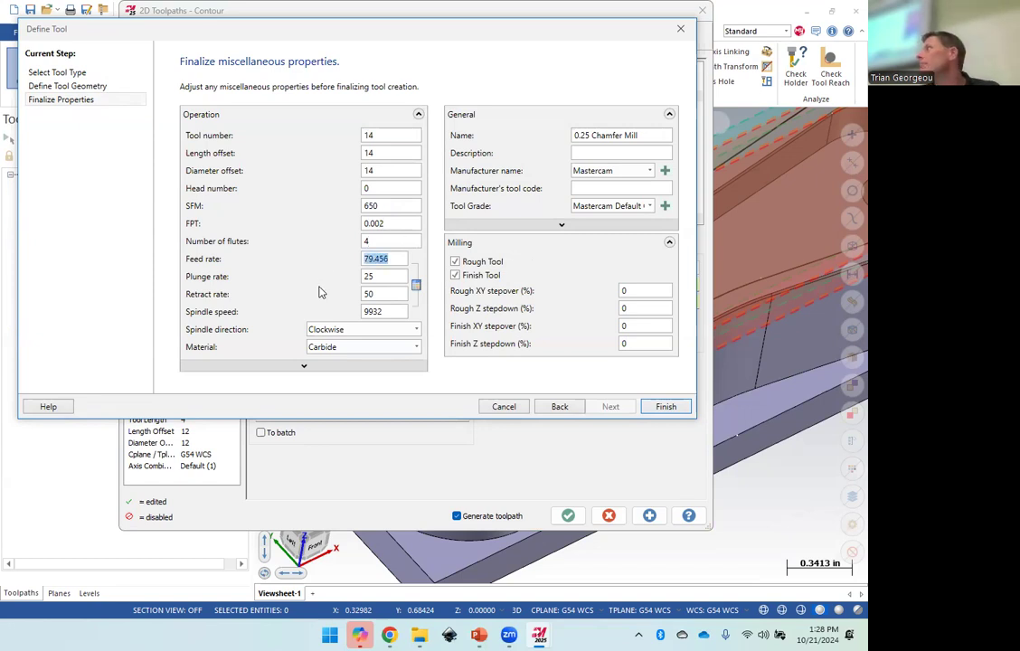
{"action": "type", "text": "8"}
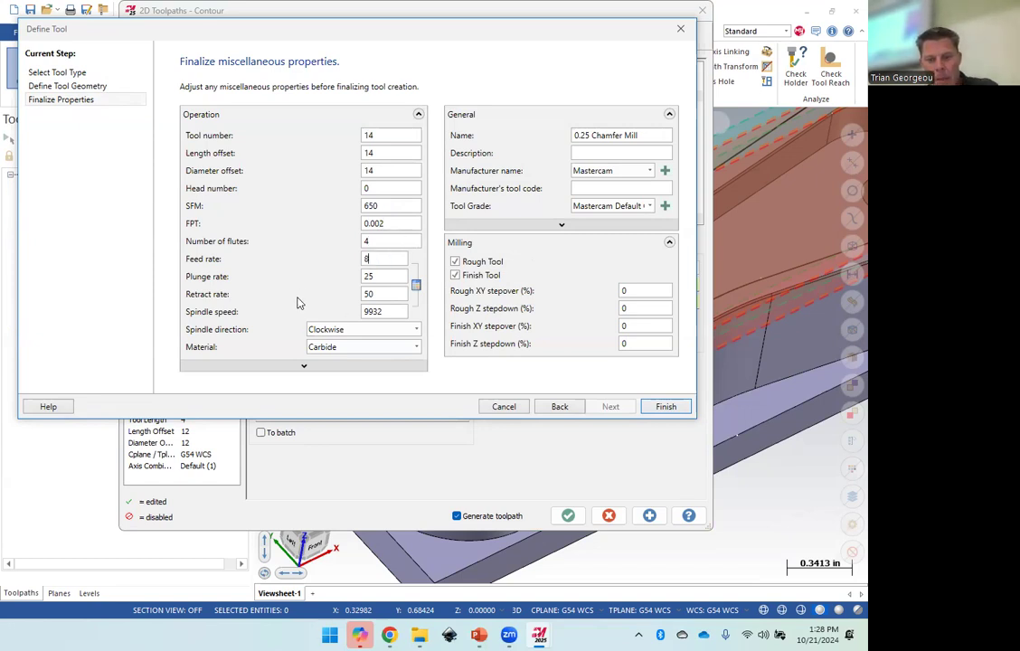
{"action": "double_click", "coordinate": [384, 280]}
{"action": "type", "text": "40"}
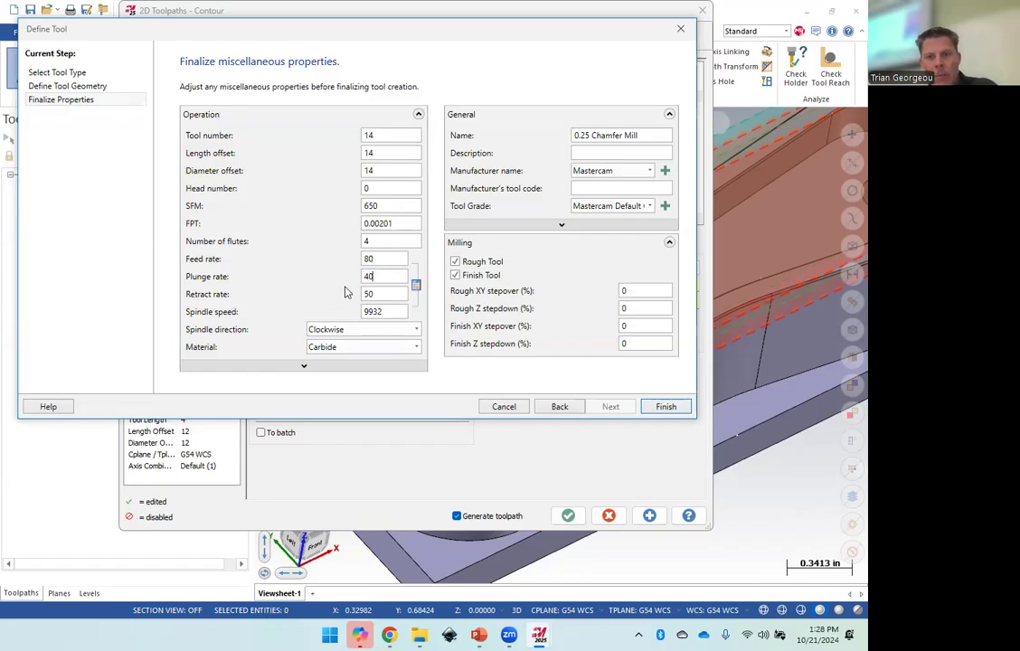
{"action": "left_click", "coordinate": [660, 407]}
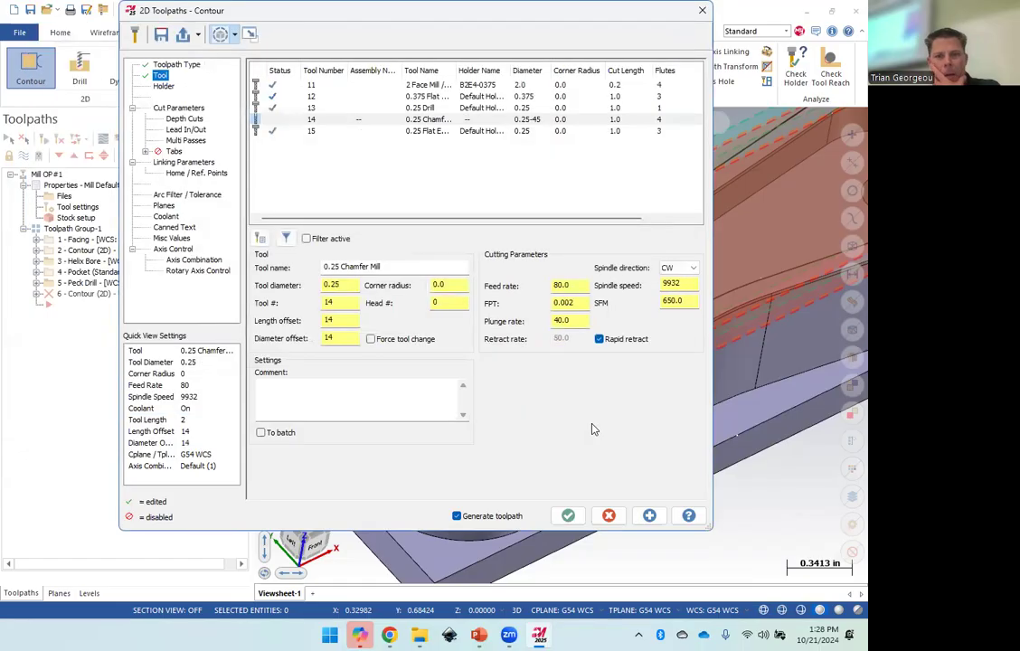
Set the contour type to 2D chamfer in the operation's cut parameters.
{"action": "left_click", "coordinate": [162, 86]}
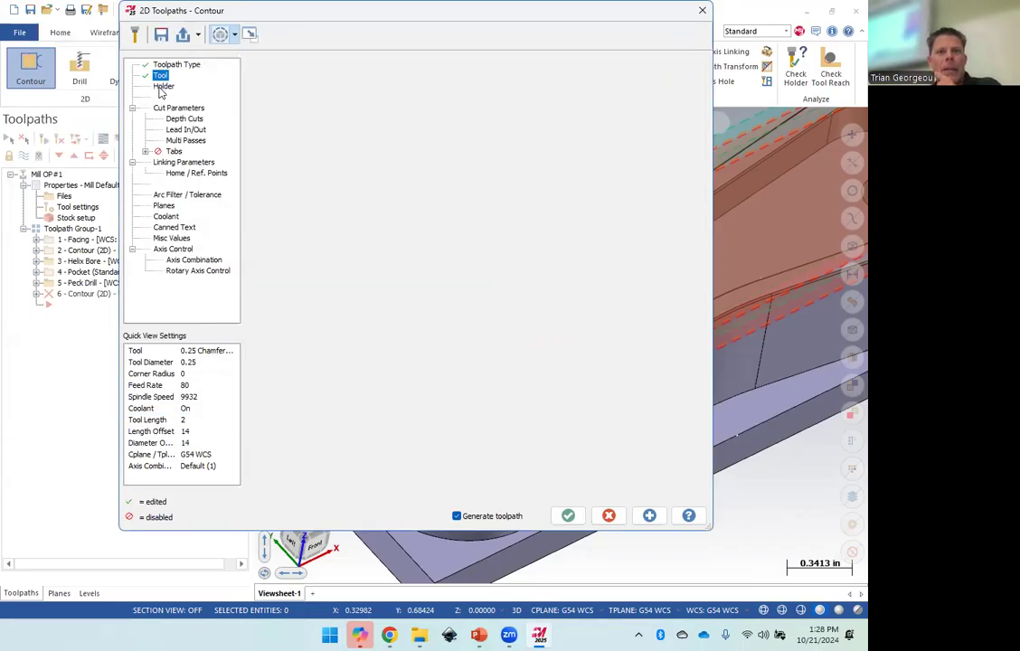
{"action": "left_click", "coordinate": [178, 107]}
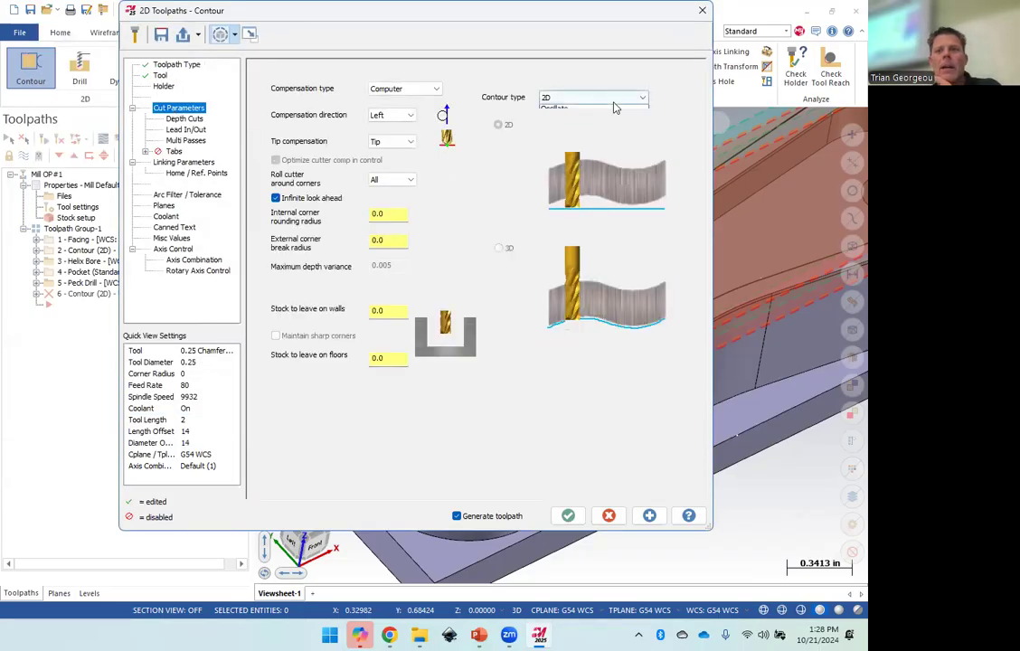
{"action": "left_click", "coordinate": [547, 99]}
{"action": "left_click", "coordinate": [541, 106]}
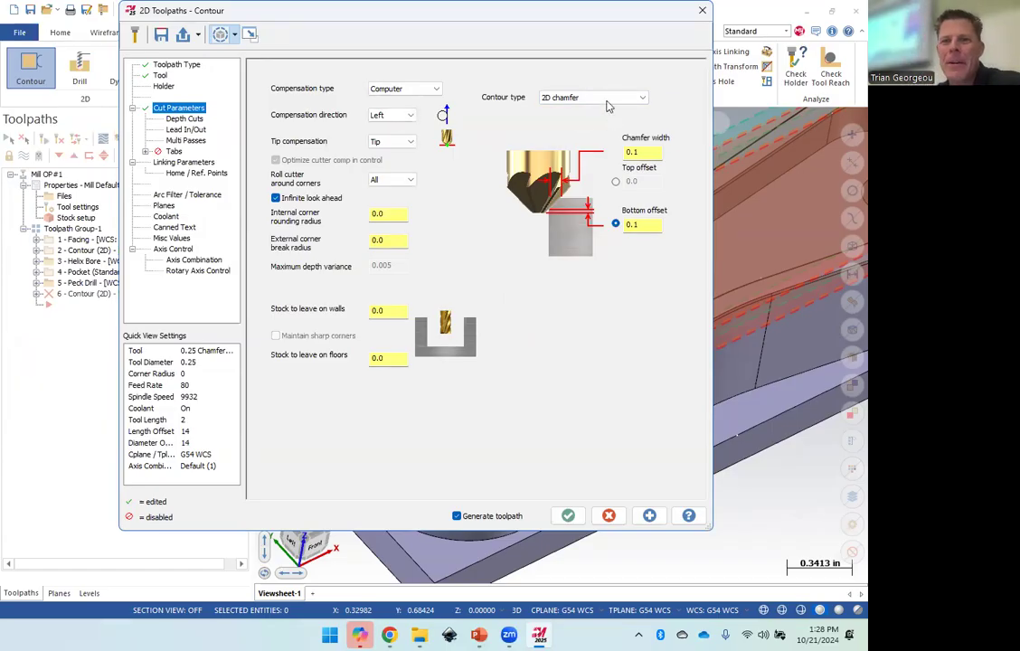
{"action": "left_click", "coordinate": [608, 99]}
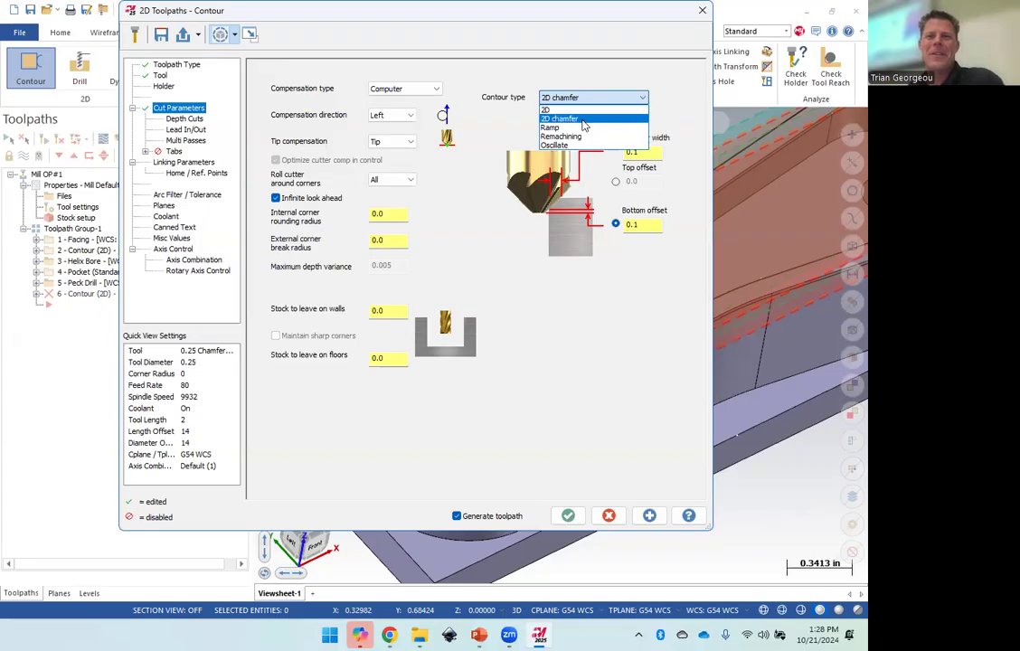
{"action": "left_click", "coordinate": [580, 119]}
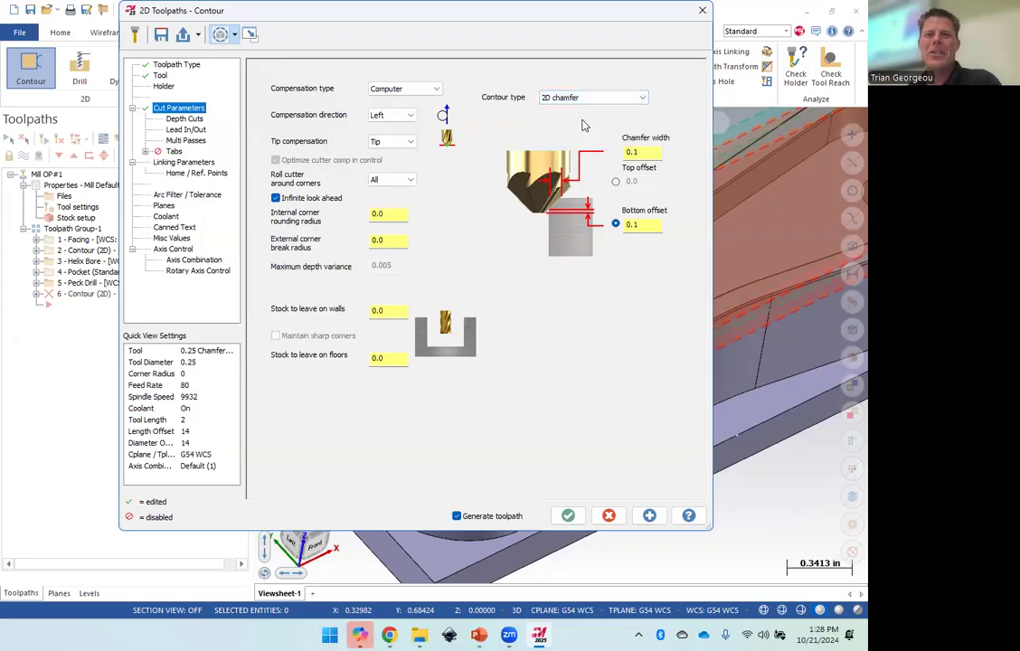
Set the 2D chamfer's bottom offset to 0.025 and its chamfer width to 0.01.
{"action": "left_click", "coordinate": [640, 152]}
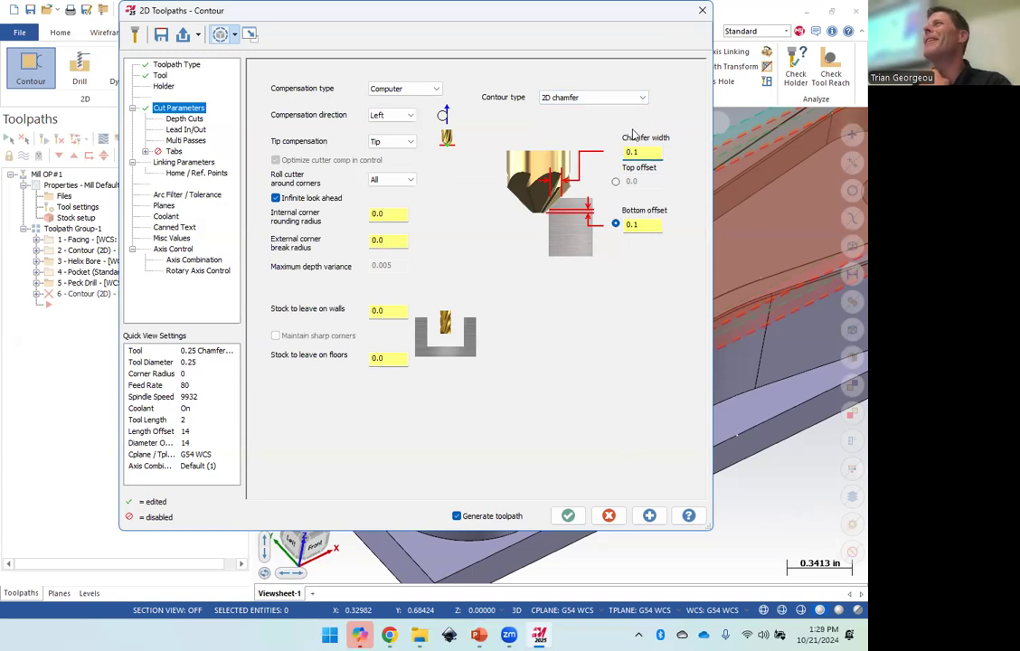
{"action": "double_click", "coordinate": [661, 225]}
{"action": "type", "text": "025"}
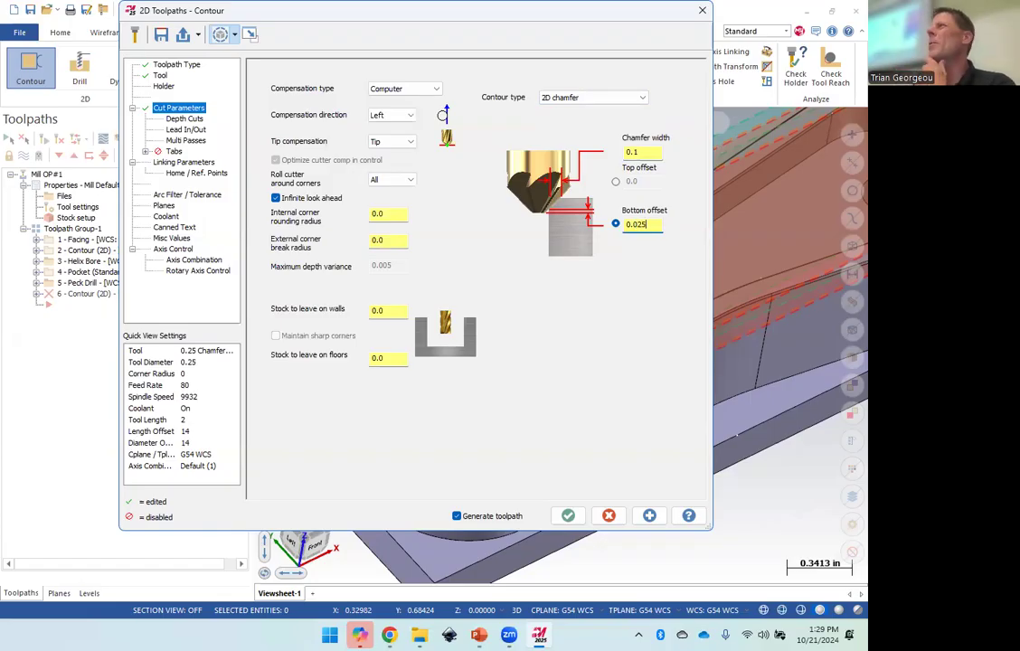
{"action": "double_click", "coordinate": [658, 152]}
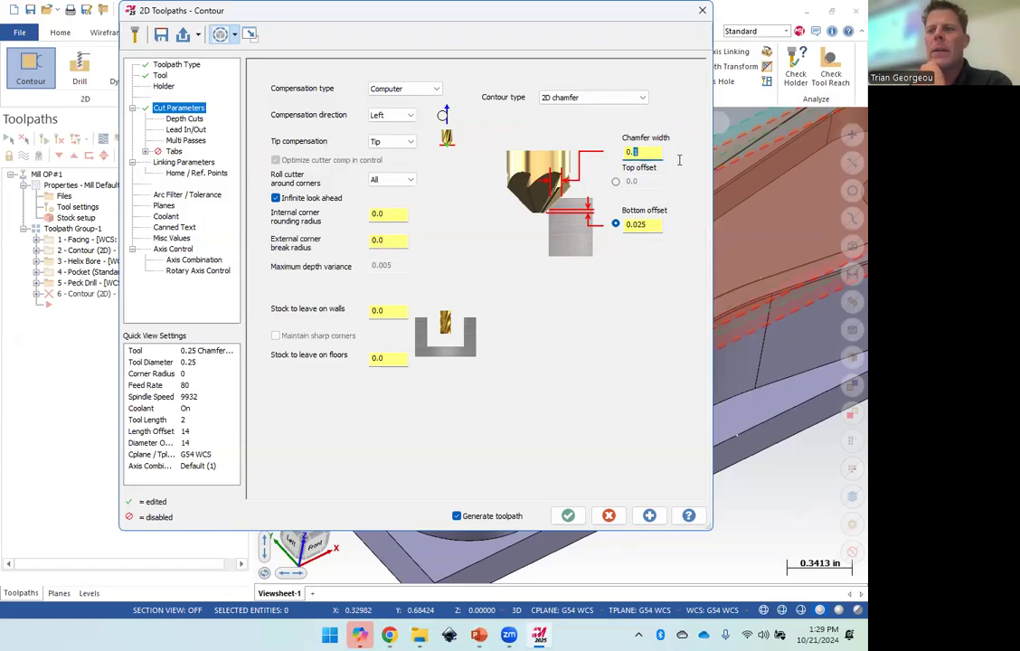
{"action": "type", "text": "0"}
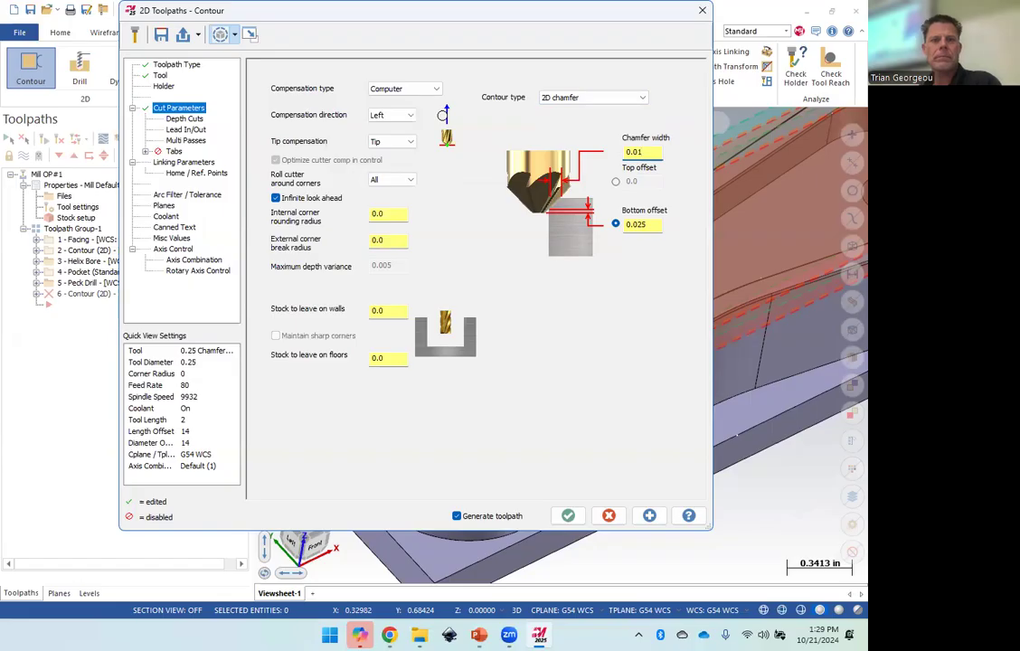
Disable depth cuts and multi passes for the chamfer contour operation.
{"action": "left_click", "coordinate": [183, 119]}
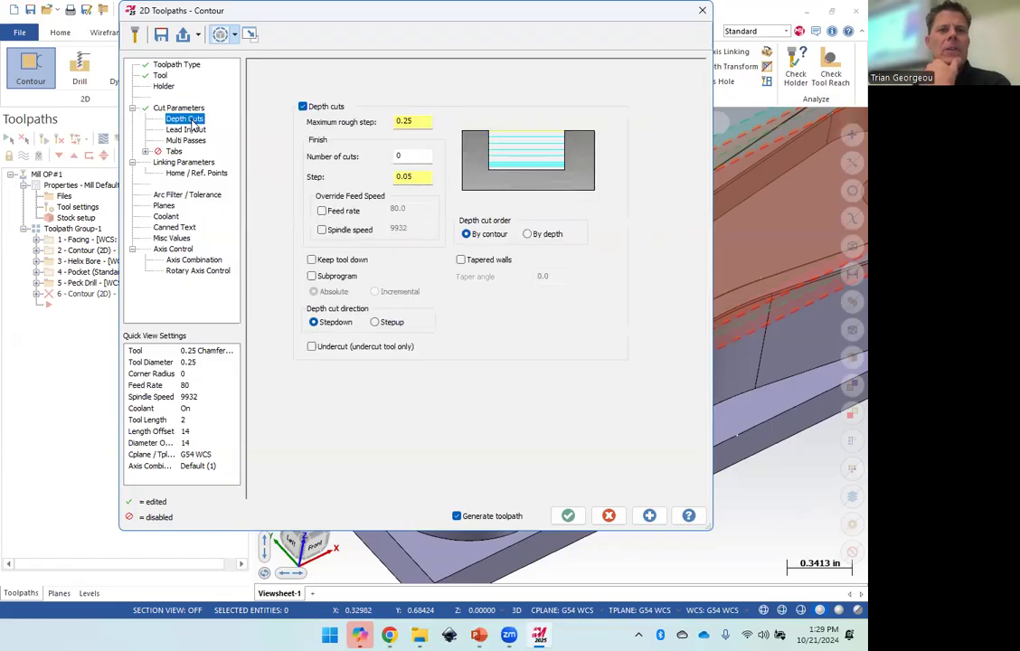
{"action": "left_click", "coordinate": [303, 106]}
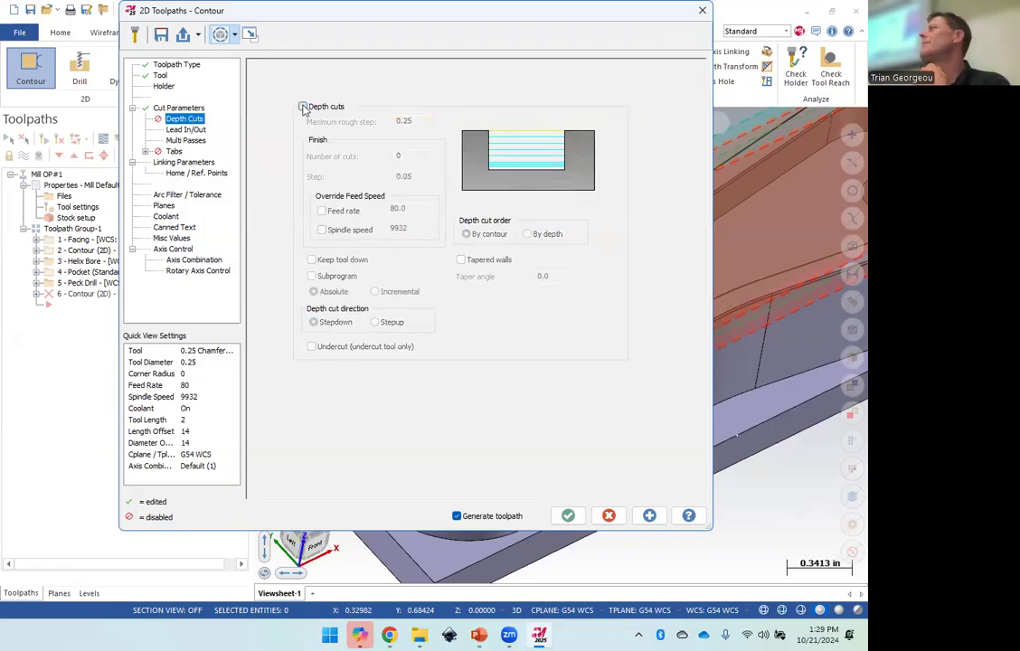
{"action": "left_click", "coordinate": [174, 129]}
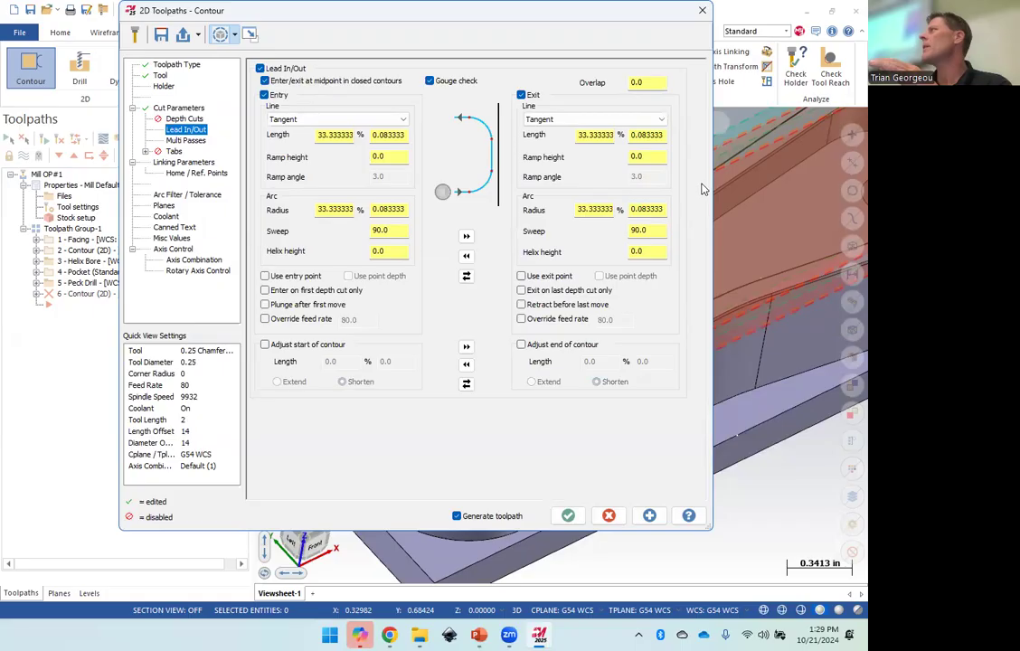
{"action": "left_click", "coordinate": [179, 141]}
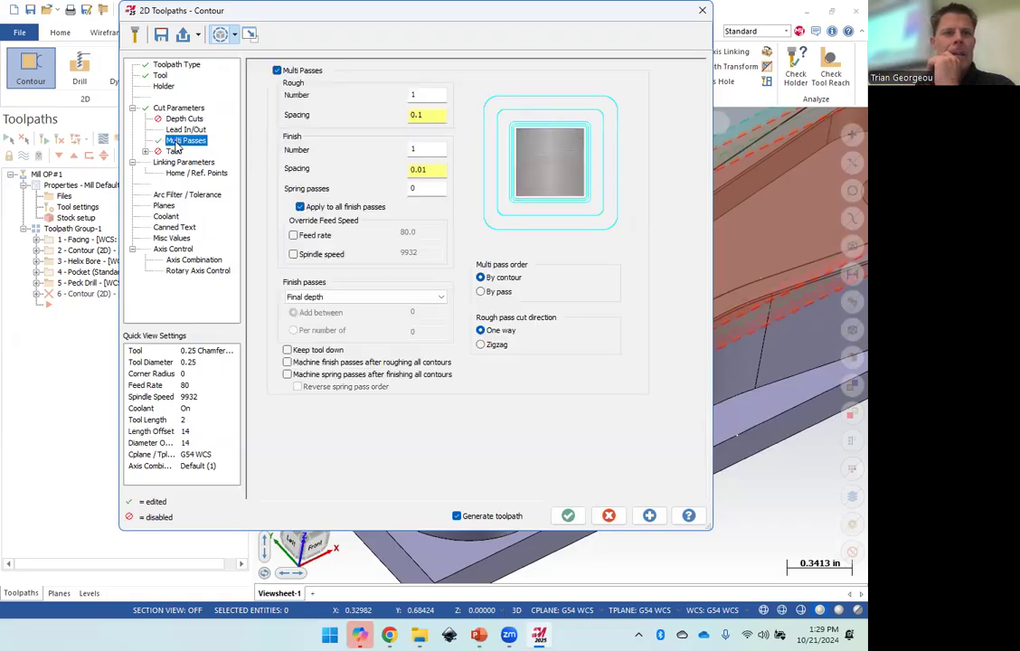
{"action": "left_click", "coordinate": [278, 70]}
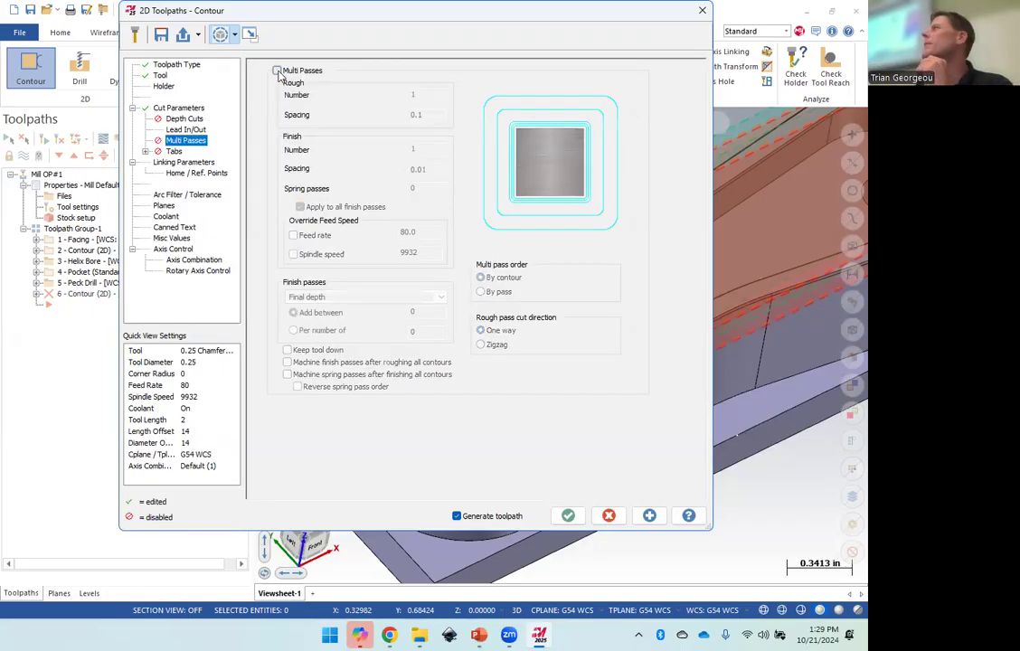
Set the chamfer contour's depth and top of stock to 0.99 in the linking parameters and generate the toolpath.
{"action": "left_click", "coordinate": [214, 163]}
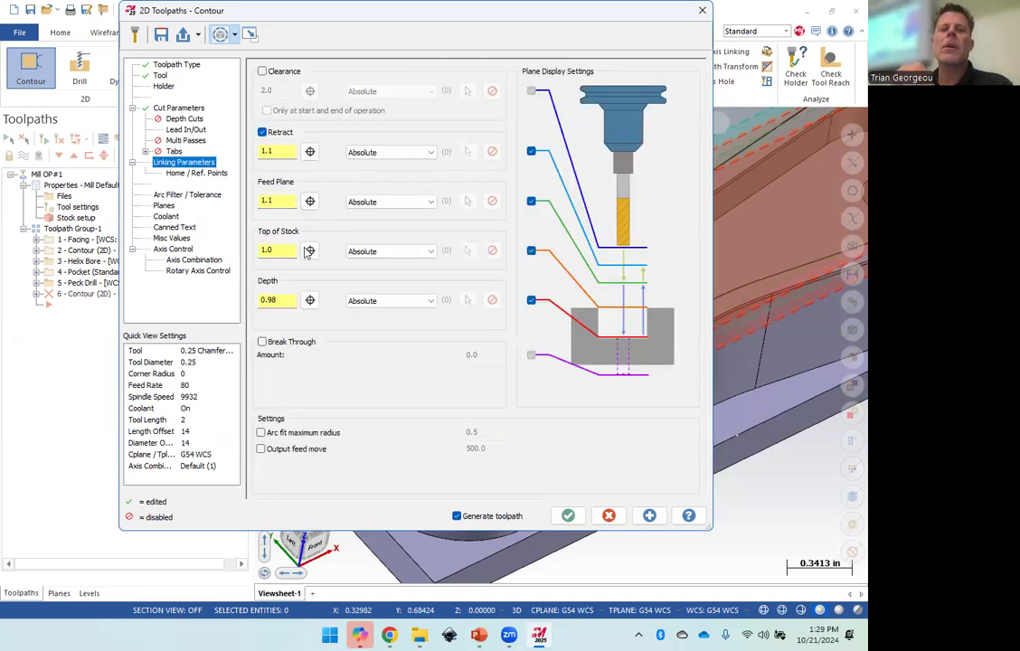
{"action": "double_click", "coordinate": [281, 301]}
{"action": "type", "text": ".99"}
{"action": "left_click_drag", "start_coordinate": [290, 250], "coordinate": [229, 249]}
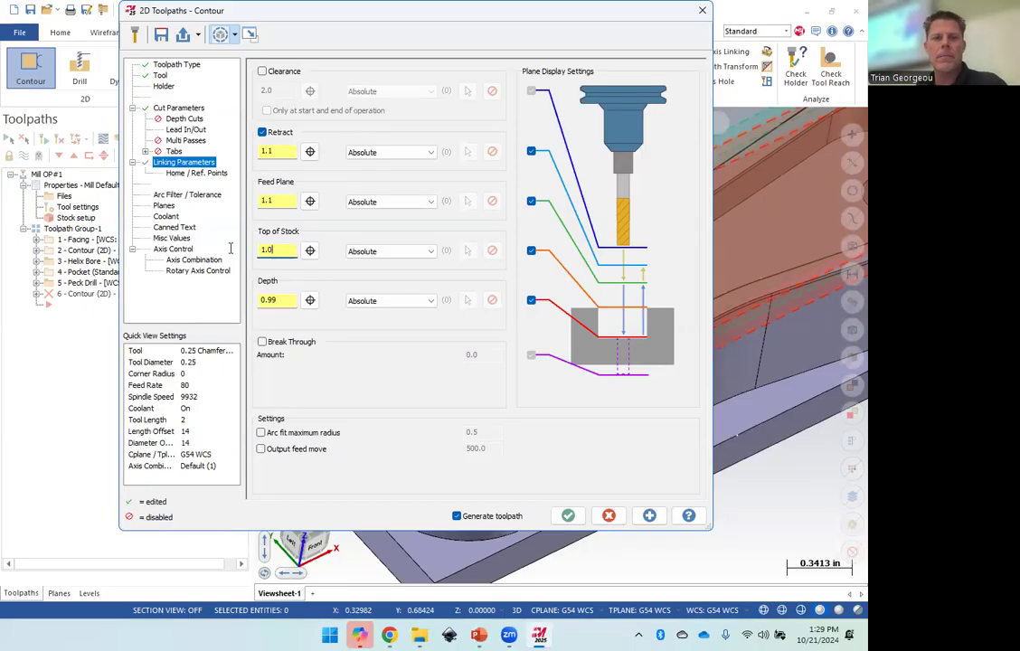
{"action": "type", "text": ".99"}
{"action": "left_click", "coordinate": [280, 201]}
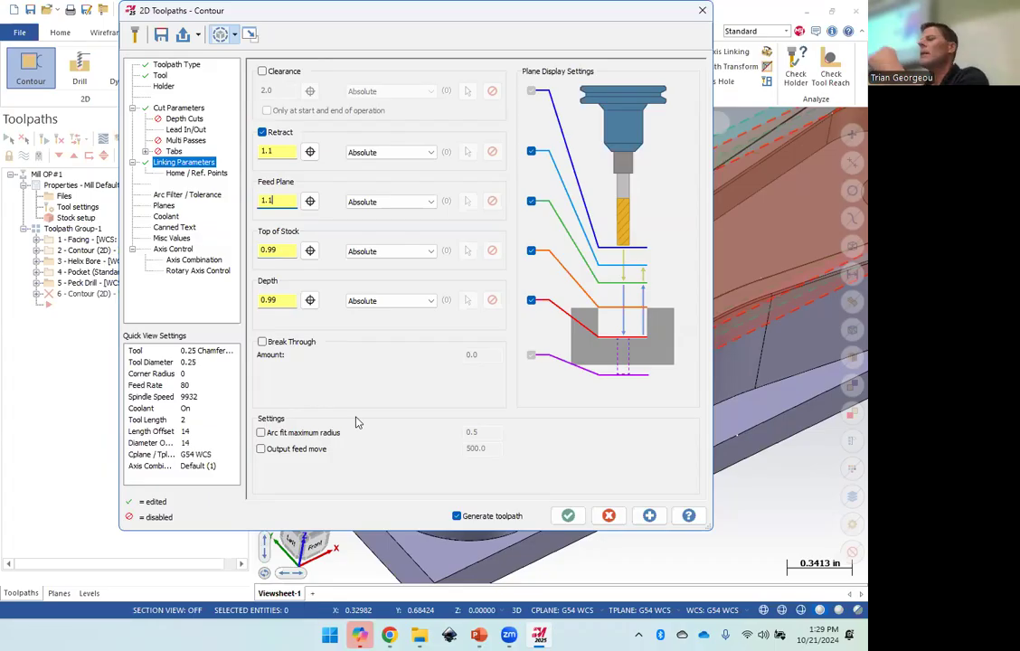
{"action": "left_click", "coordinate": [568, 515]}
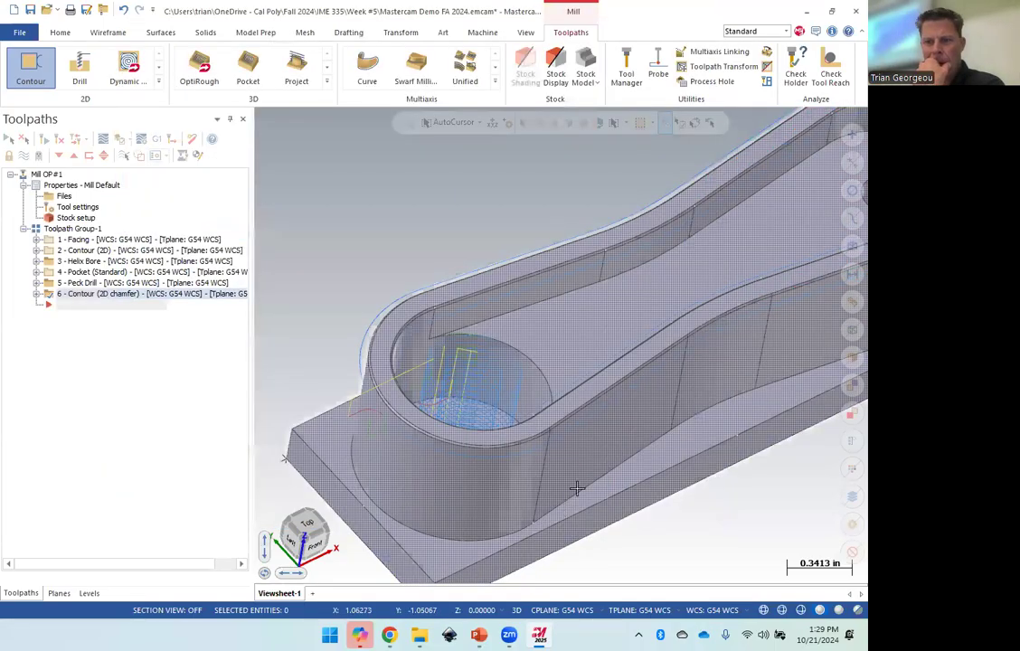
Verify all operations in Toolpath Group-1 in the simulator and inspect the chamfered wall edges up close.
{"action": "mouse_move", "coordinate": [533, 396]}
{"action": "middle_mouse_down"}
{"action": "mouse_move", "coordinate": [515, 409]}
{"action": "mouse_move", "coordinate": [510, 400]}
{"action": "mouse_move", "coordinate": [543, 431]}
{"action": "mouse_move", "coordinate": [647, 460]}
{"action": "mouse_move", "coordinate": [612, 425]}
{"action": "mouse_move", "coordinate": [596, 439]}
{"action": "middle_mouse_up"}
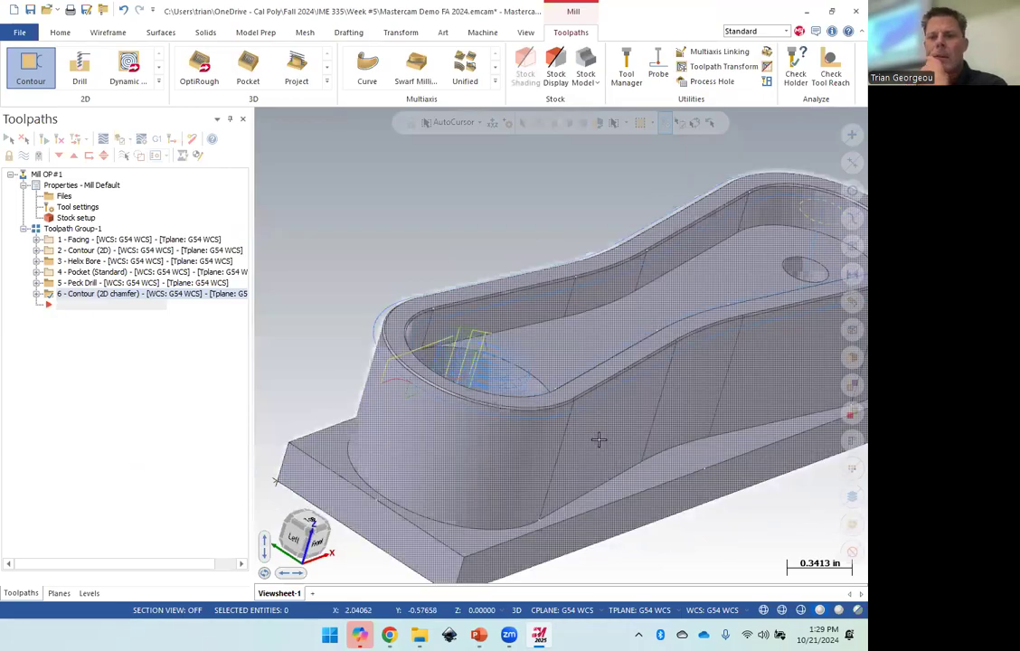
{"action": "scroll", "coordinate": [597, 436], "scroll_direction": "down", "scroll_amount": 3}
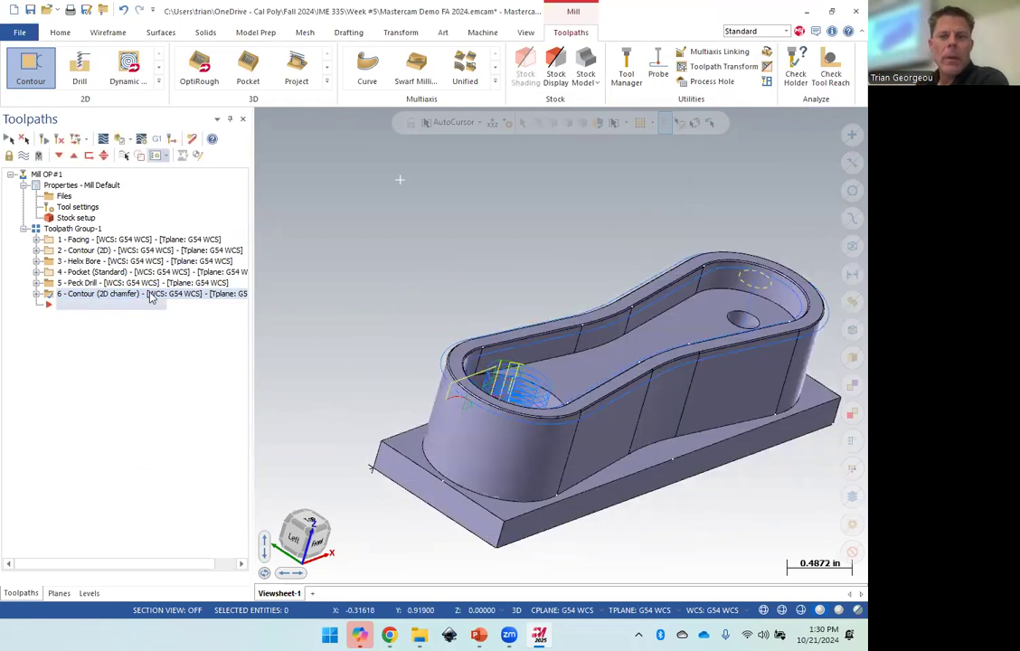
{"action": "left_click", "coordinate": [57, 229]}
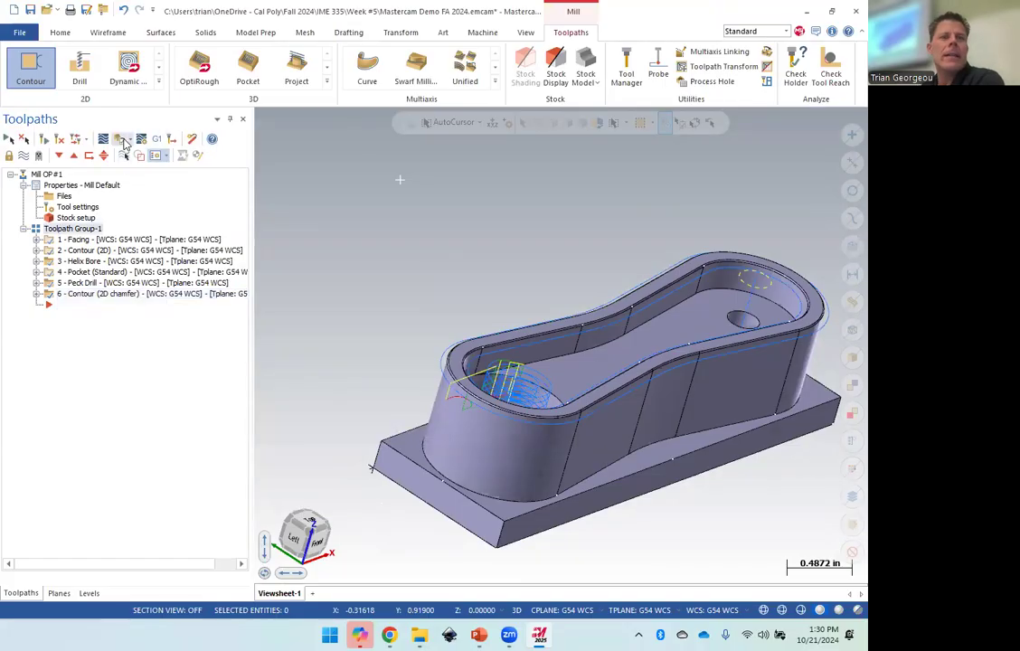
{"action": "left_click", "coordinate": [122, 140]}
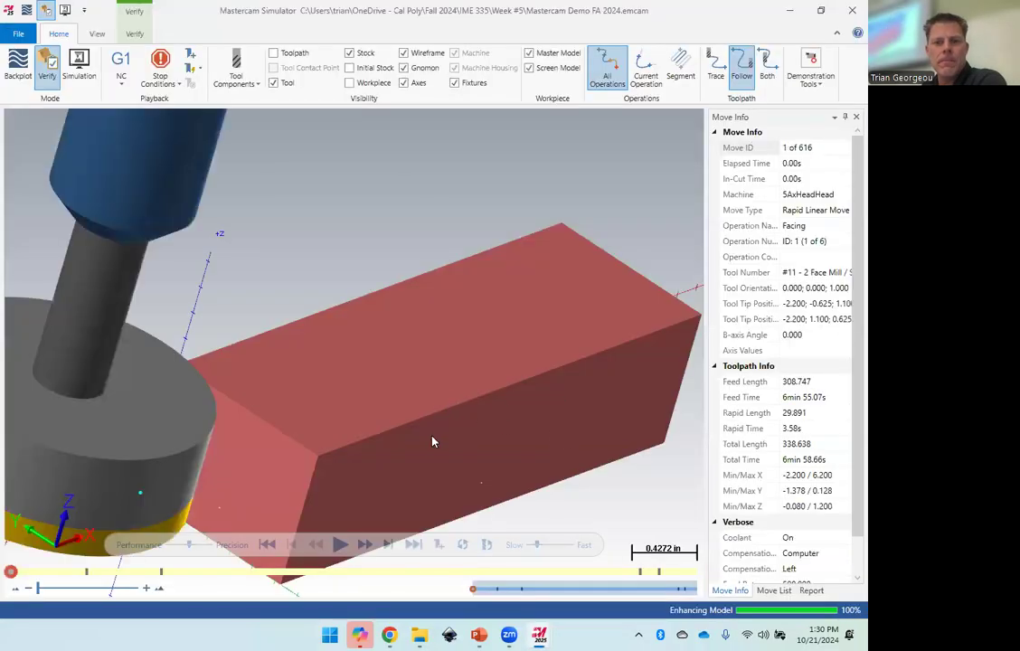
{"action": "left_click", "coordinate": [340, 546]}
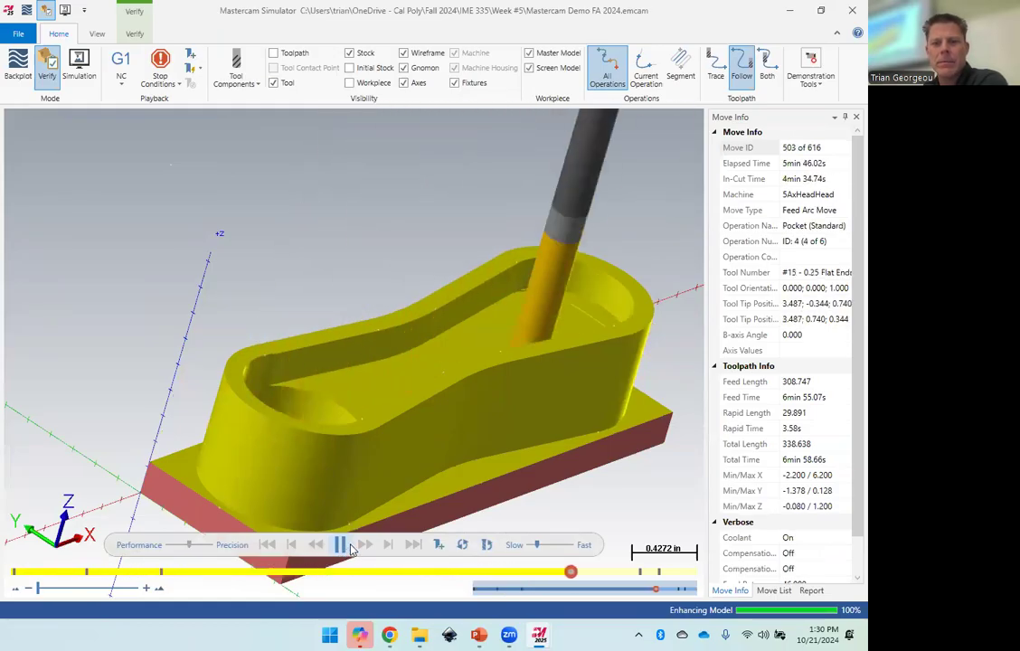
{"action": "middle_click_drag", "start_coordinate": [364, 502], "coordinate": [453, 439]}
{"action": "scroll", "coordinate": [242, 459], "scroll_direction": "up", "scroll_amount": 5}
{"action": "scroll", "coordinate": [253, 447], "scroll_direction": "down", "scroll_amount": 1}
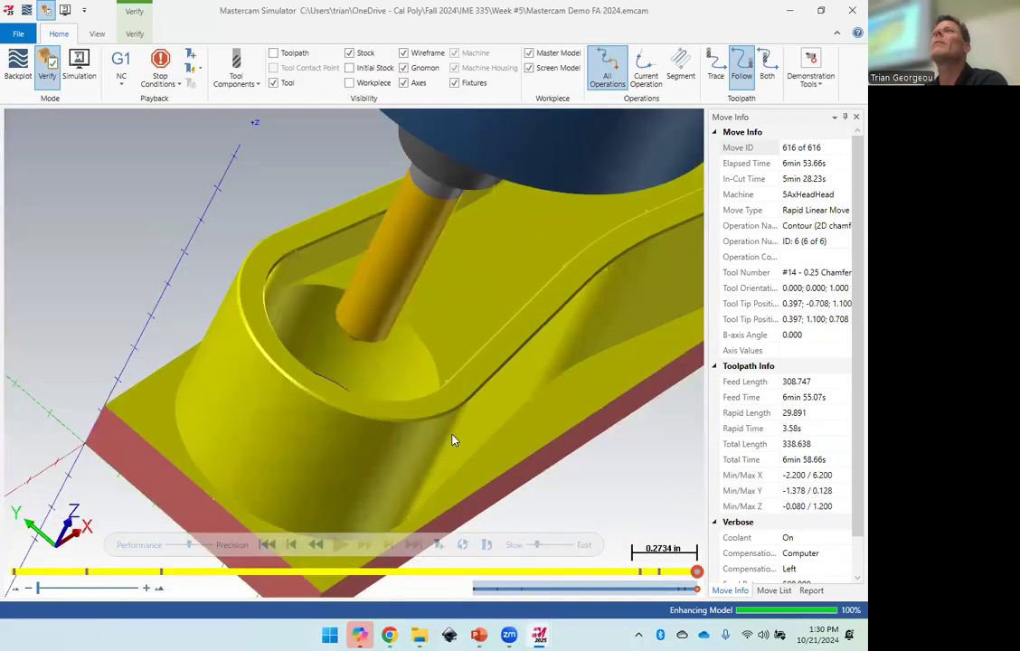
{"action": "scroll", "coordinate": [478, 426], "scroll_direction": "down", "scroll_amount": 5}
{"action": "scroll", "coordinate": [478, 426], "scroll_direction": "up", "scroll_amount": 6}
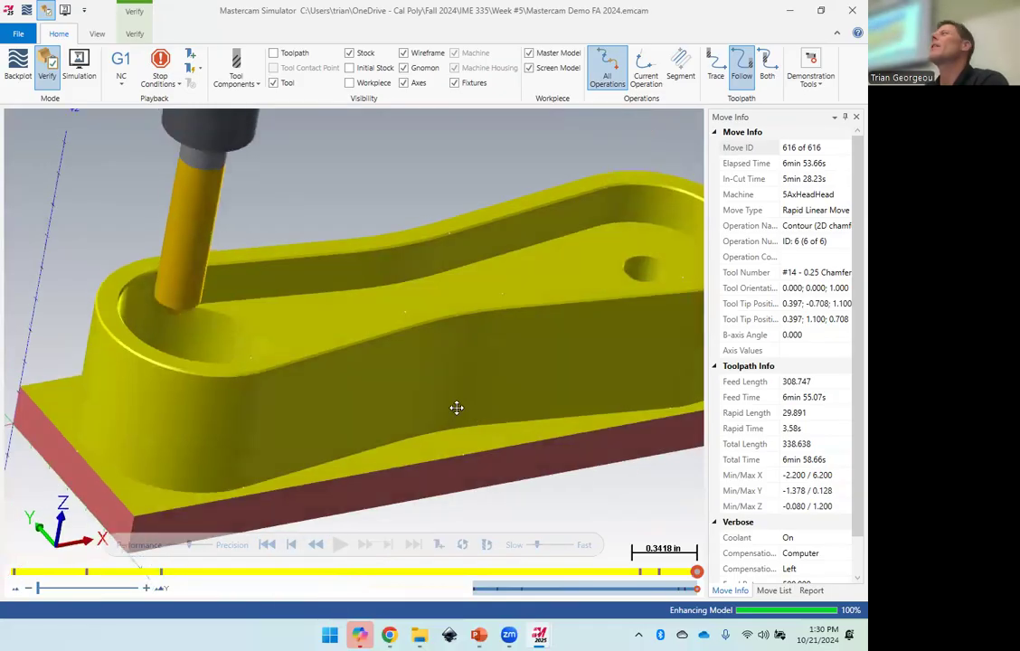
{"action": "left_click", "coordinate": [853, 12]}
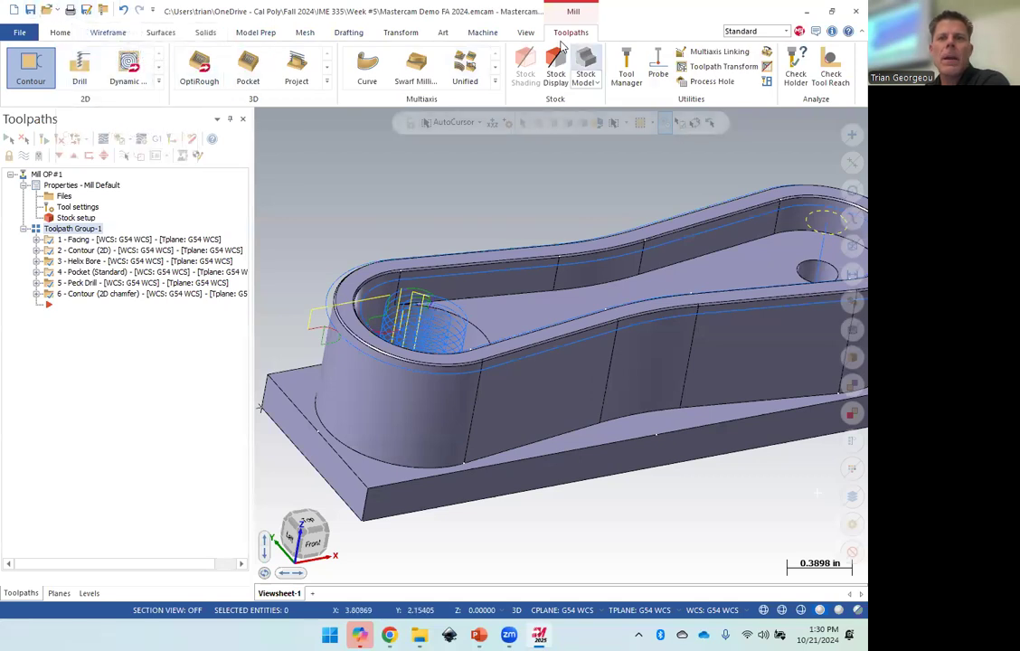
Replay the full machining simulation of all operations and look over the finished stock before closing the simulator.
{"action": "left_click", "coordinate": [120, 141]}
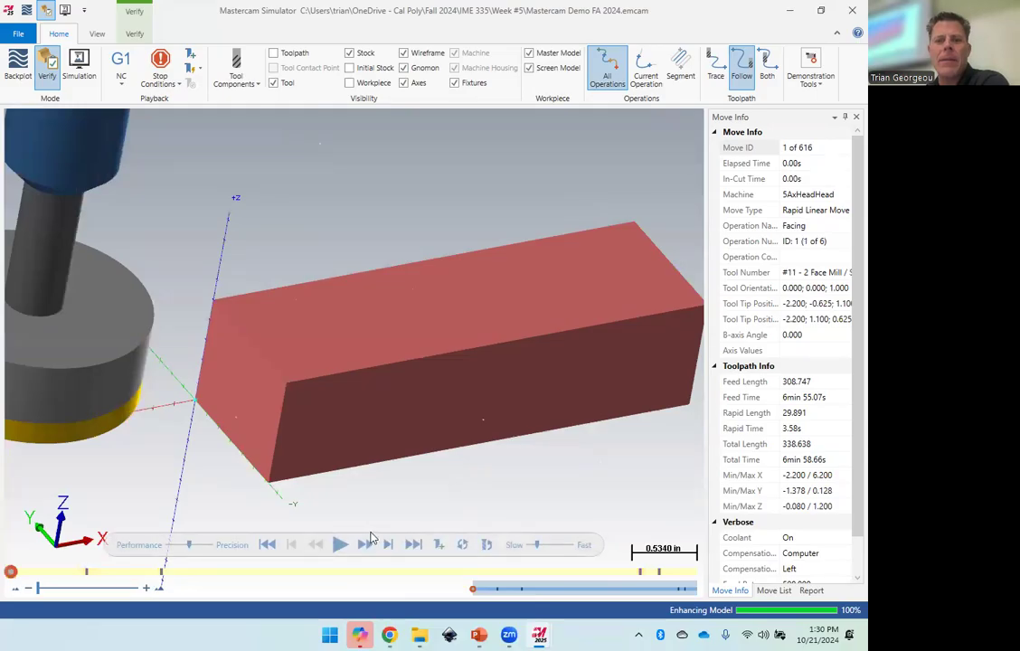
{"action": "left_click", "coordinate": [340, 545]}
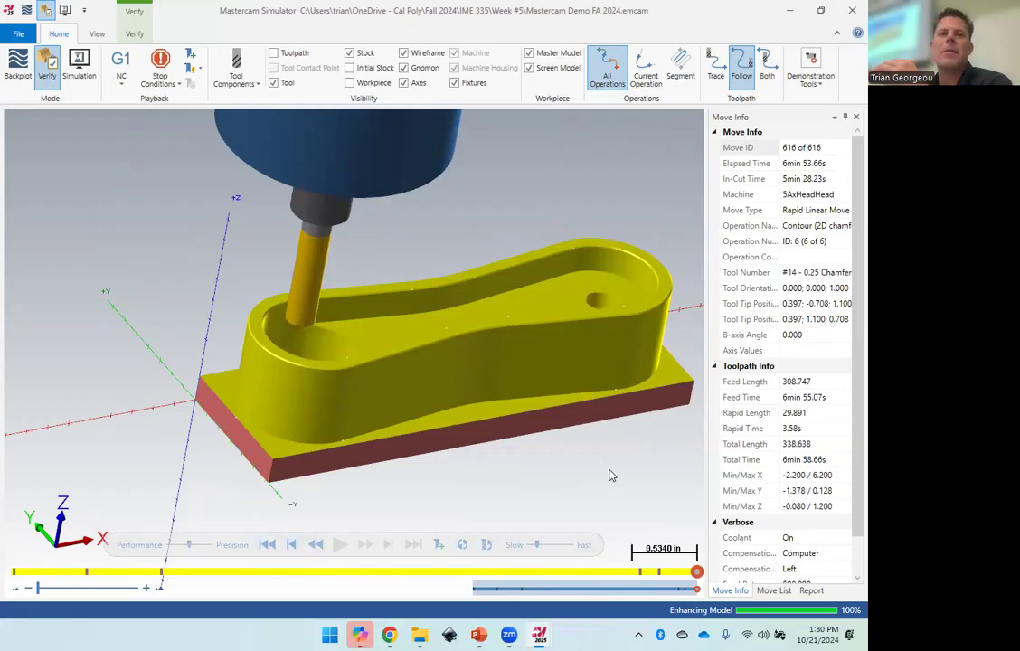
{"action": "left_click", "coordinate": [94, 34]}
{"action": "left_click", "coordinate": [132, 36]}
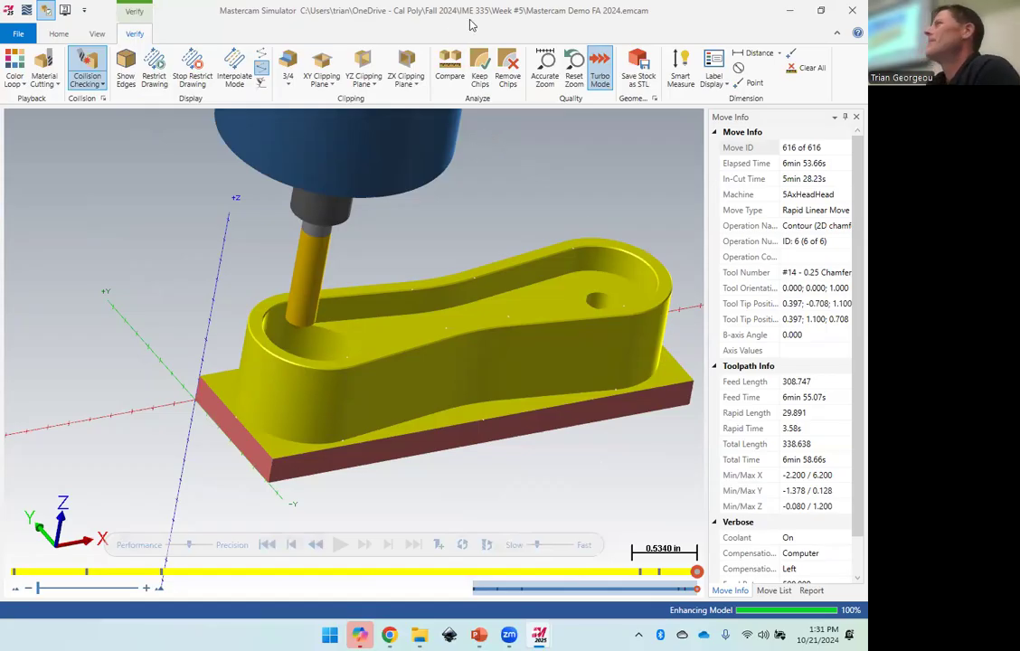
{"action": "left_click", "coordinate": [848, 9]}
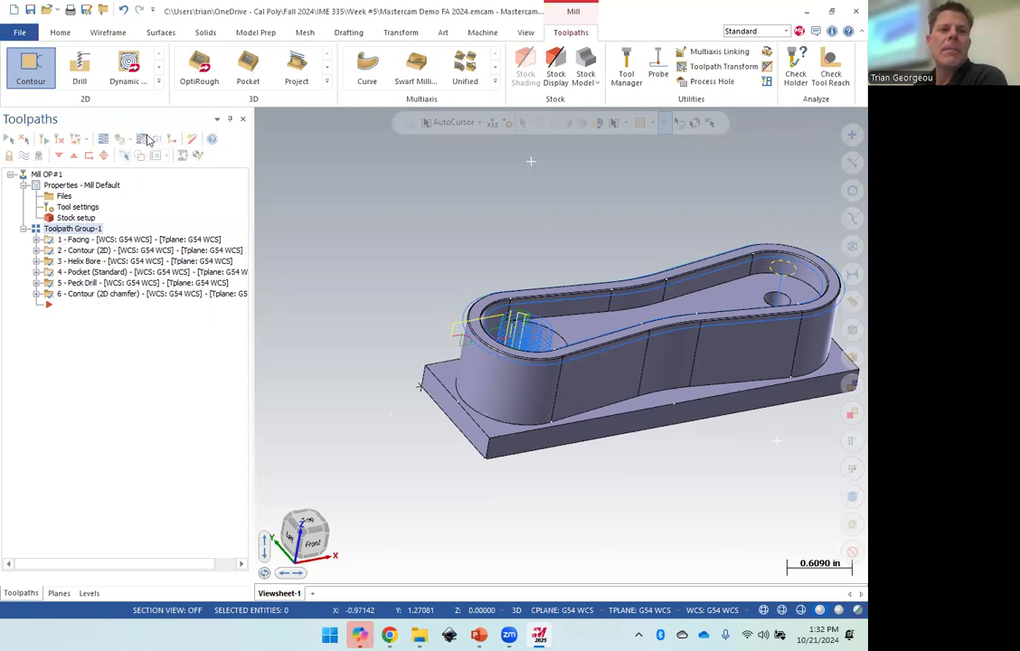
Post-process all operations to an NC file saved as Mastercam Demo FA 2024.
{"action": "left_click", "coordinate": [156, 142]}
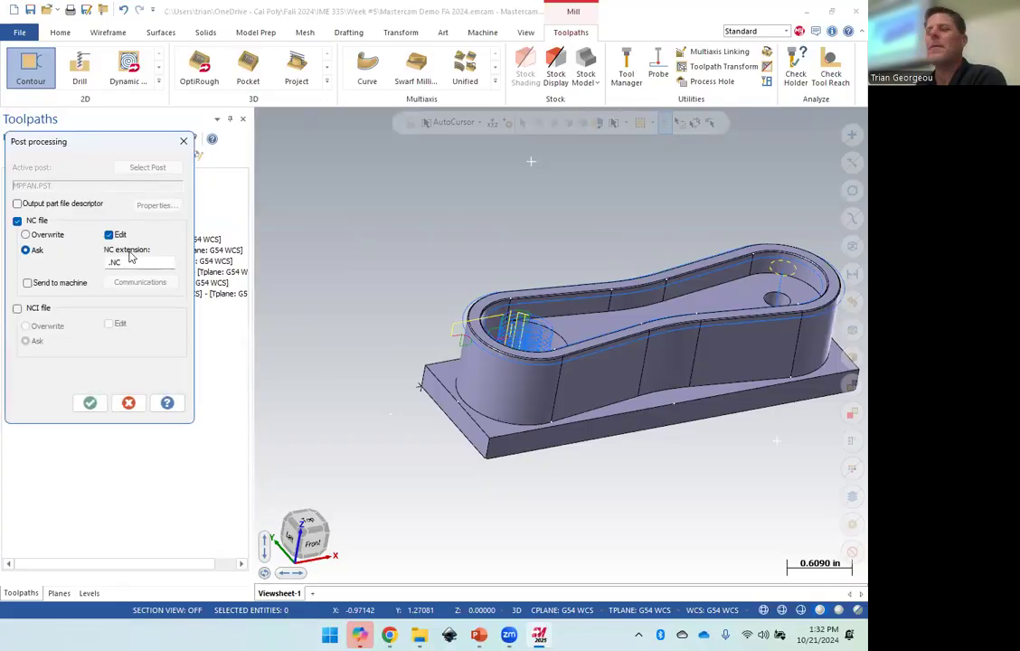
{"action": "left_click", "coordinate": [91, 404]}
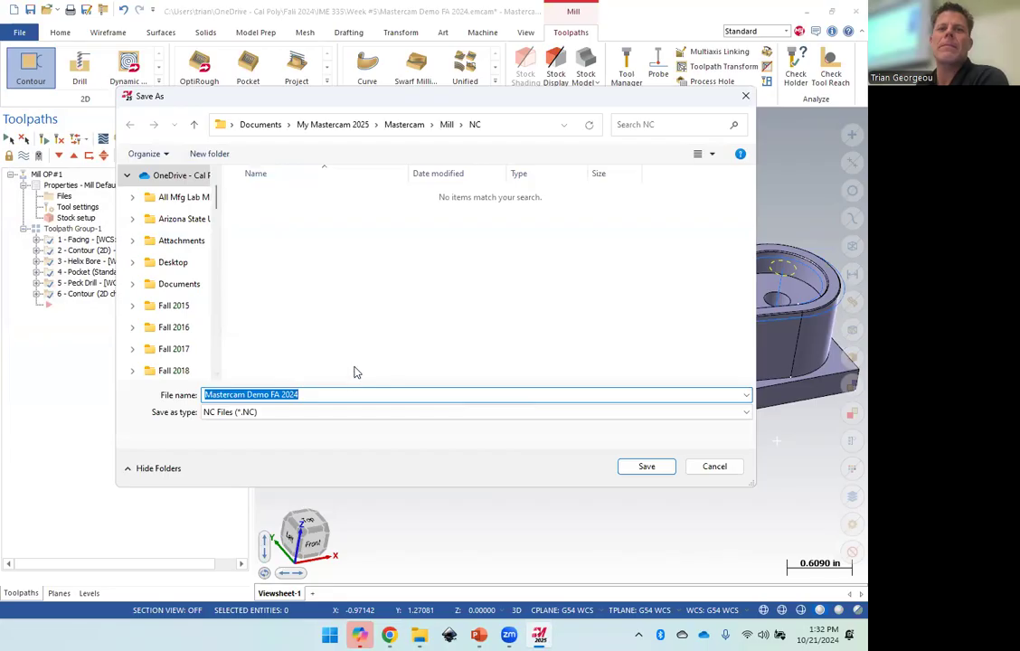
{"action": "left_click", "coordinate": [648, 466]}
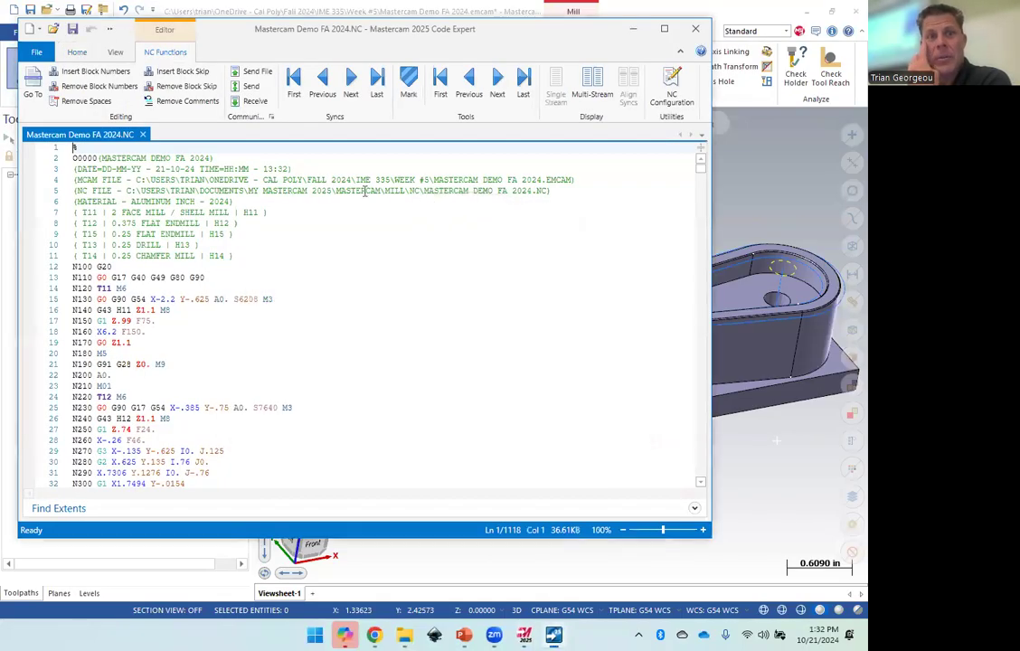
Delete the MCAM FILE and NC FILE path comment lines from the NC program header.
{"action": "left_click_drag", "start_coordinate": [554, 191], "coordinate": [73, 180]}
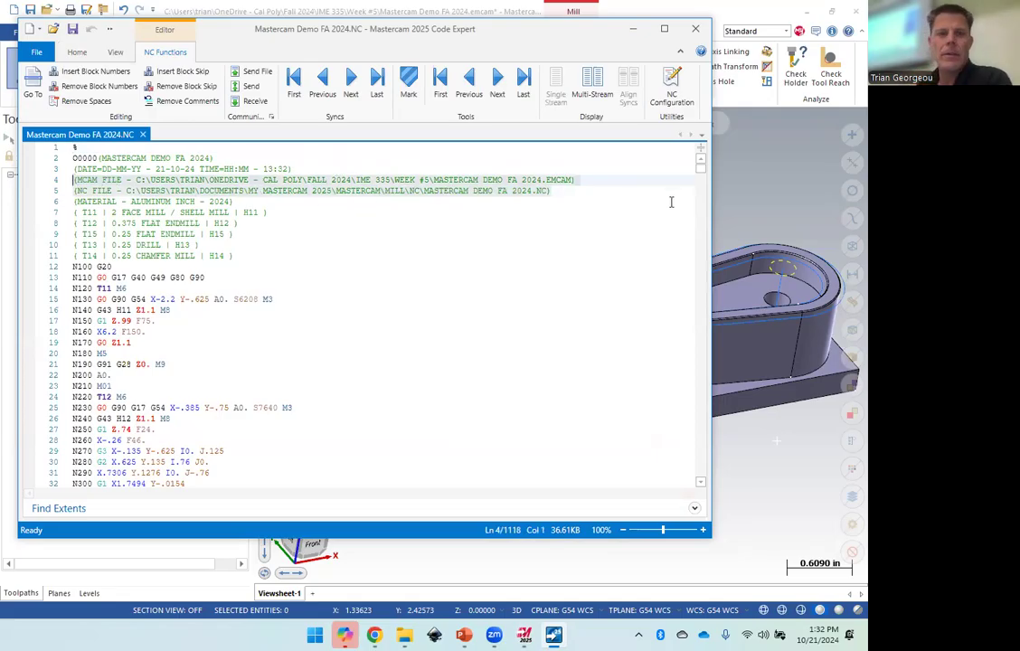
{"action": "key", "text": "BackSpace"}
{"action": "key", "text": "BackSpace"}
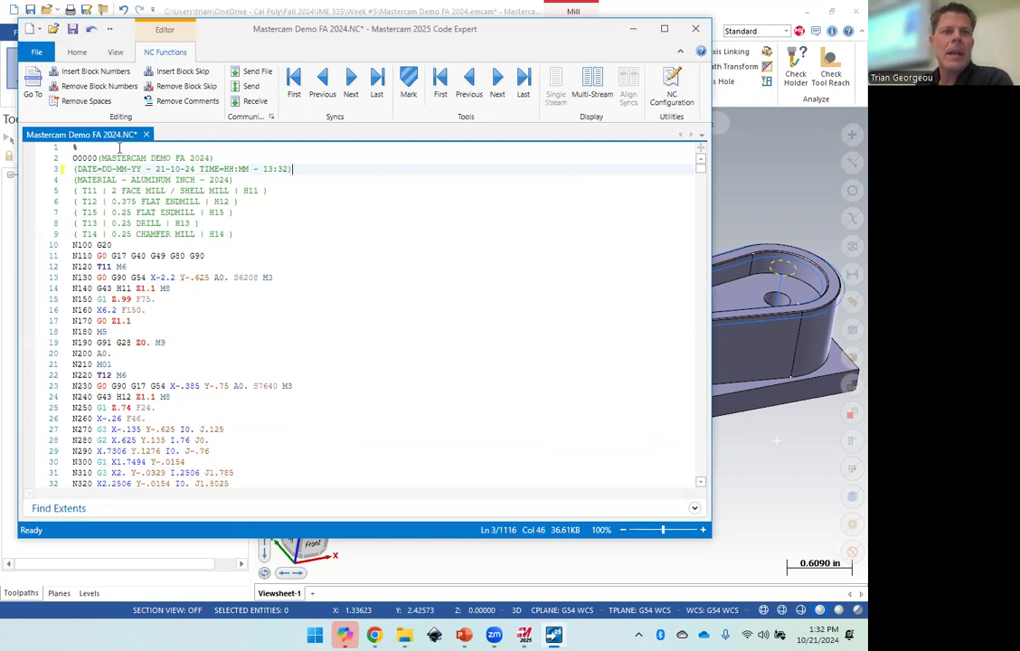
Change the program number in the NC program header to O00336.
{"action": "left_click", "coordinate": [97, 158]}
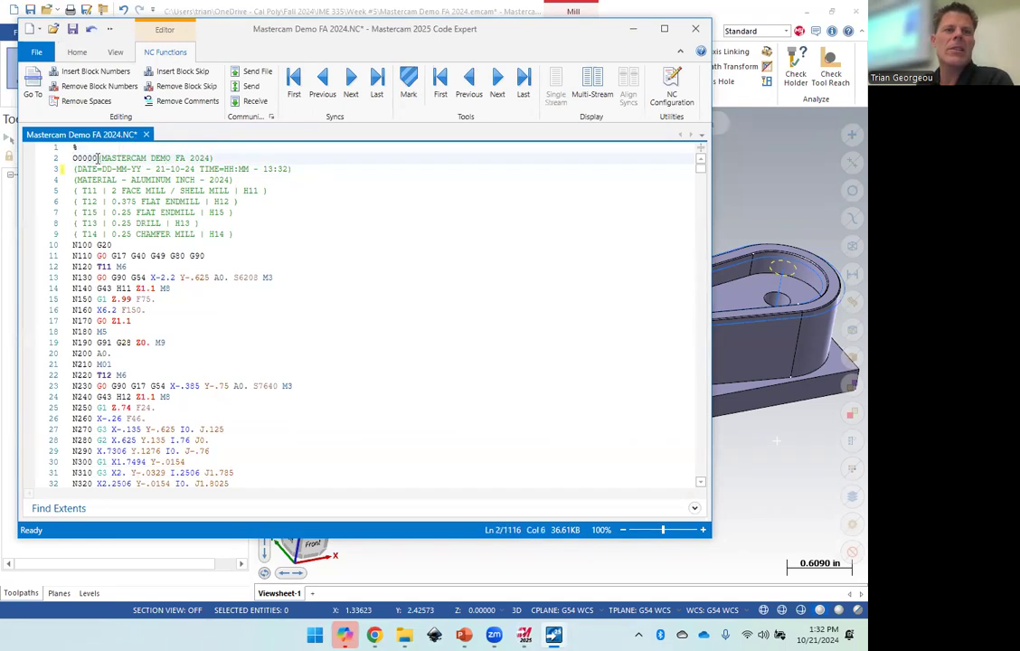
{"action": "key", "text": "BackSpace"}
{"action": "key", "text": "BackSpace"}
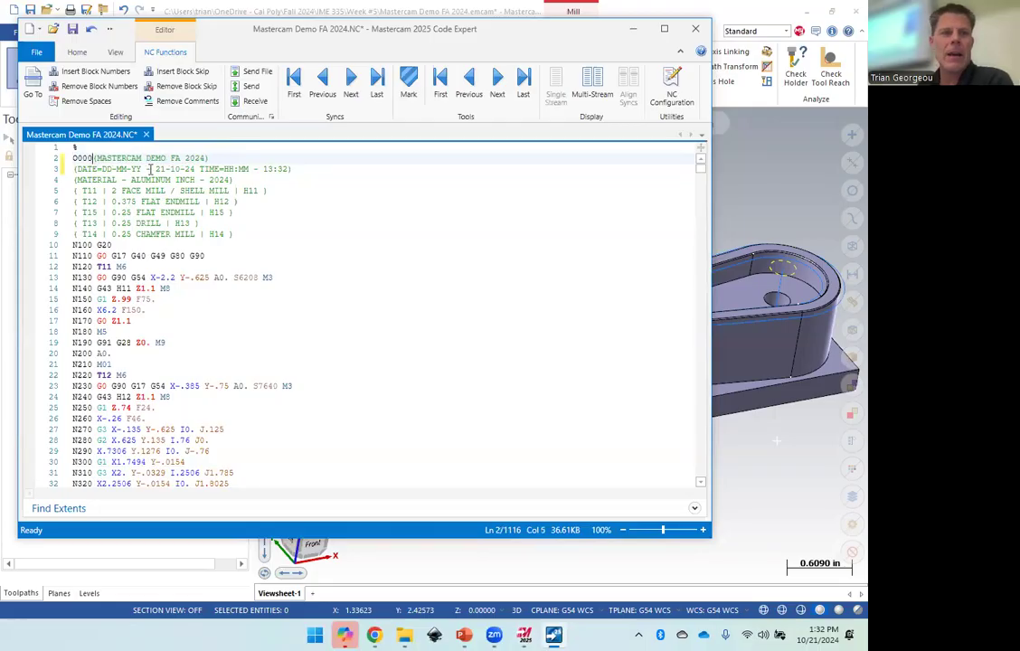
{"action": "type", "text": "336"}
Examine the header's tool list and the first tool's startup blocks, from N100 through the positioning and spindle block N130.
{"action": "left_click", "coordinate": [168, 212]}
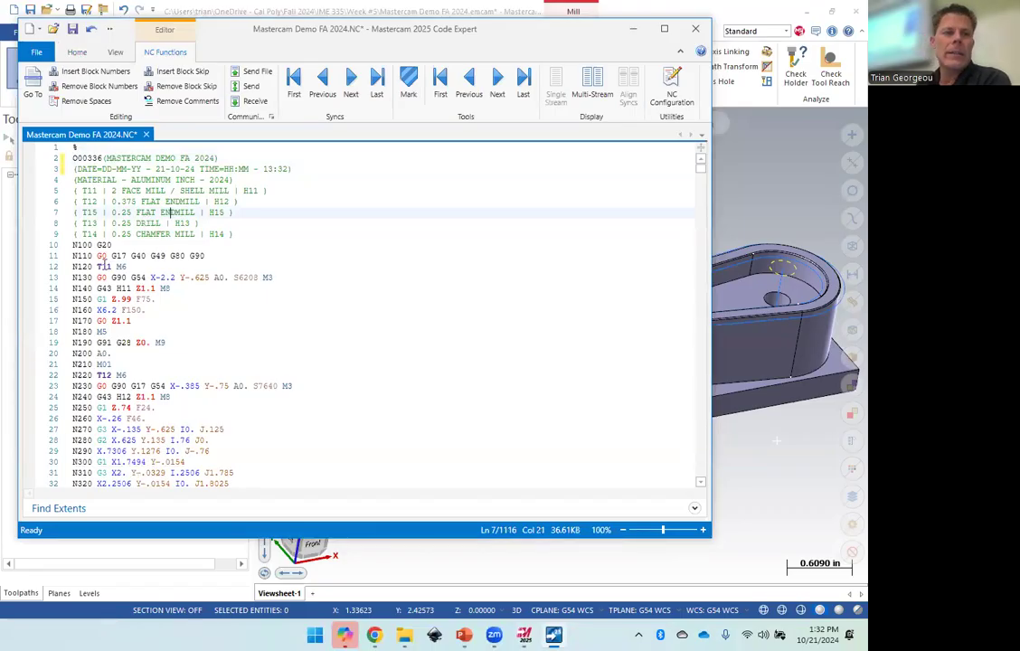
{"action": "key", "text": "Down"}
{"action": "key", "text": "Down"}
{"action": "key", "text": "Down"}
{"action": "key", "text": "Down"}
{"action": "key", "text": "Down"}
{"action": "left_click_drag", "start_coordinate": [99, 277], "coordinate": [225, 278]}
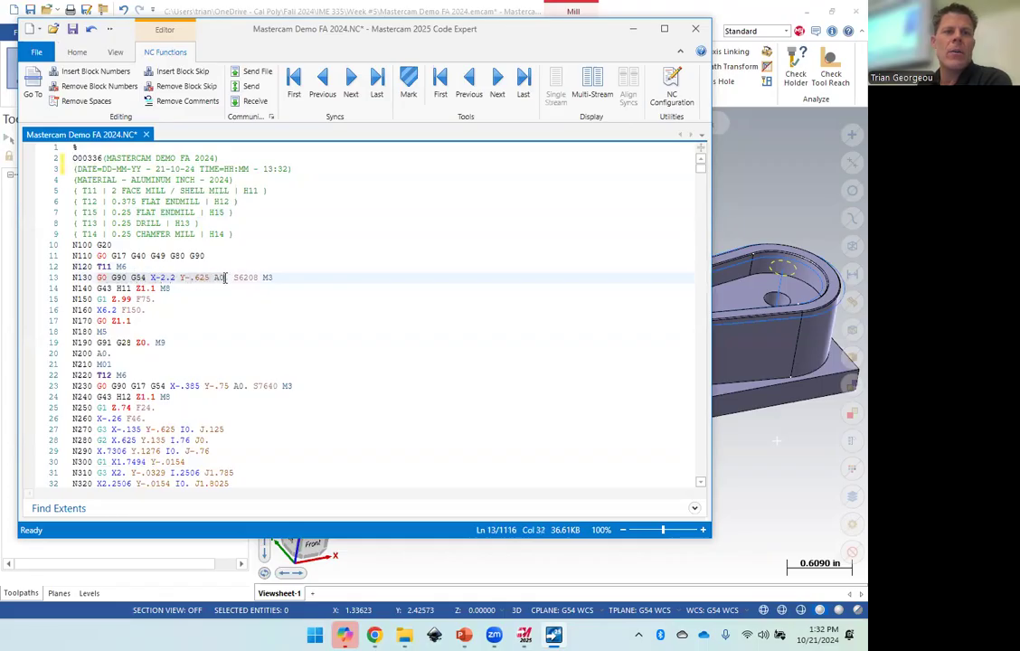
{"action": "type", "text": "."}
{"action": "left_click", "coordinate": [239, 278]}
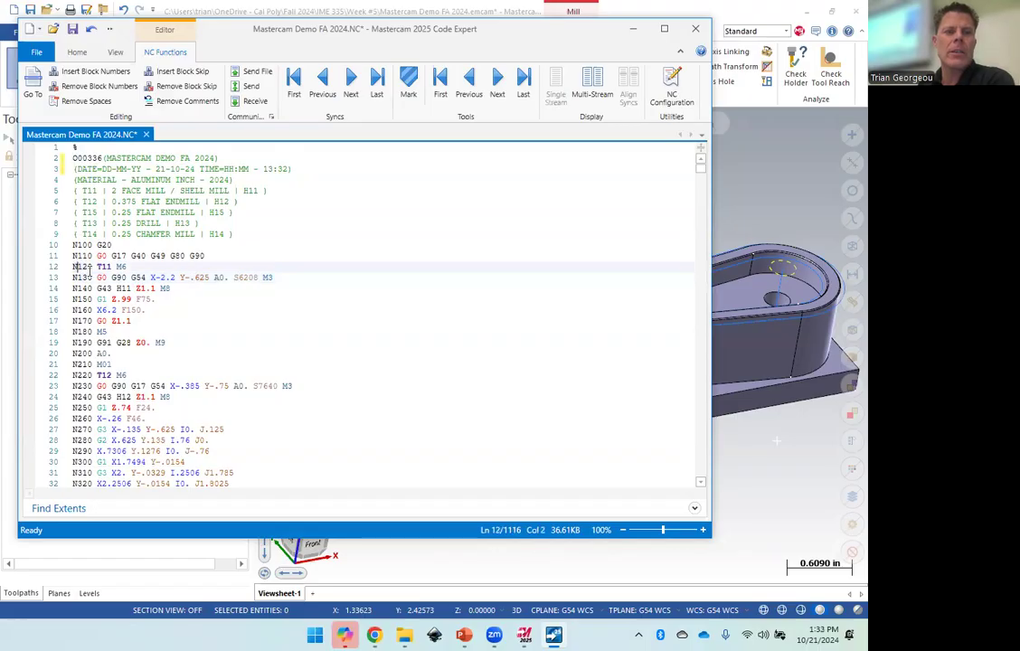
Examine the first tool's blocks N120 through N170 and the contour moves further down the NC program.
{"action": "left_click", "coordinate": [235, 288]}
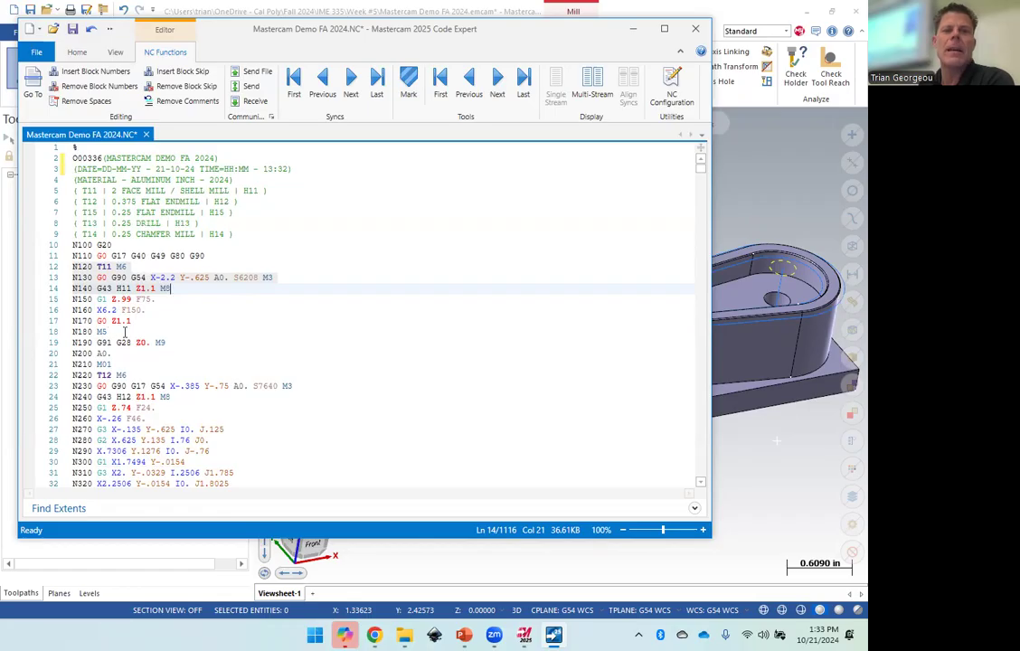
{"action": "left_click", "coordinate": [82, 277]}
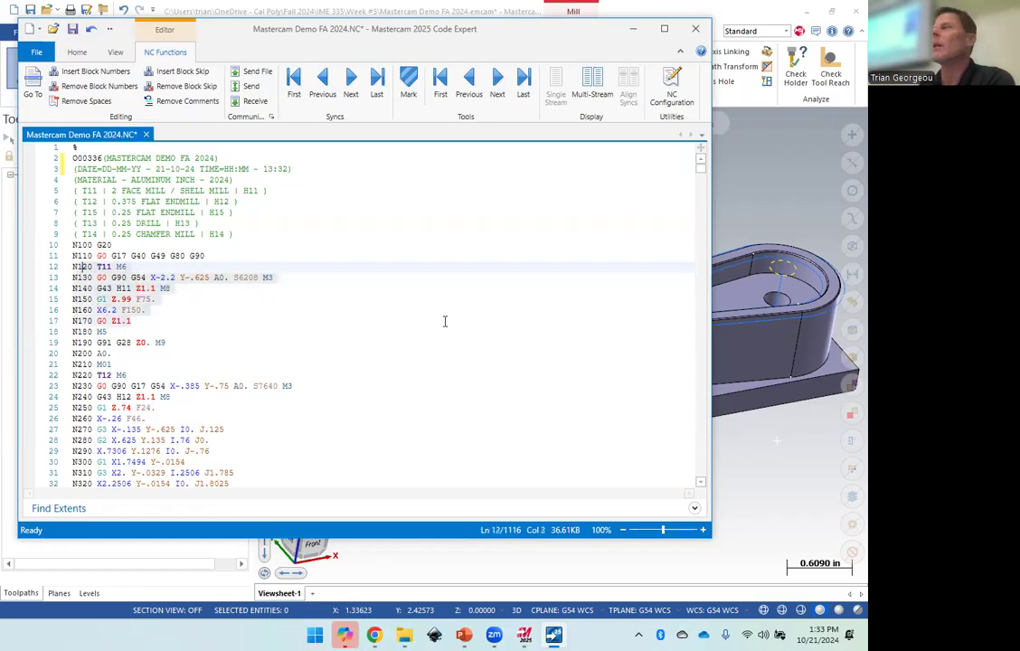
{"action": "key", "text": "Up"}
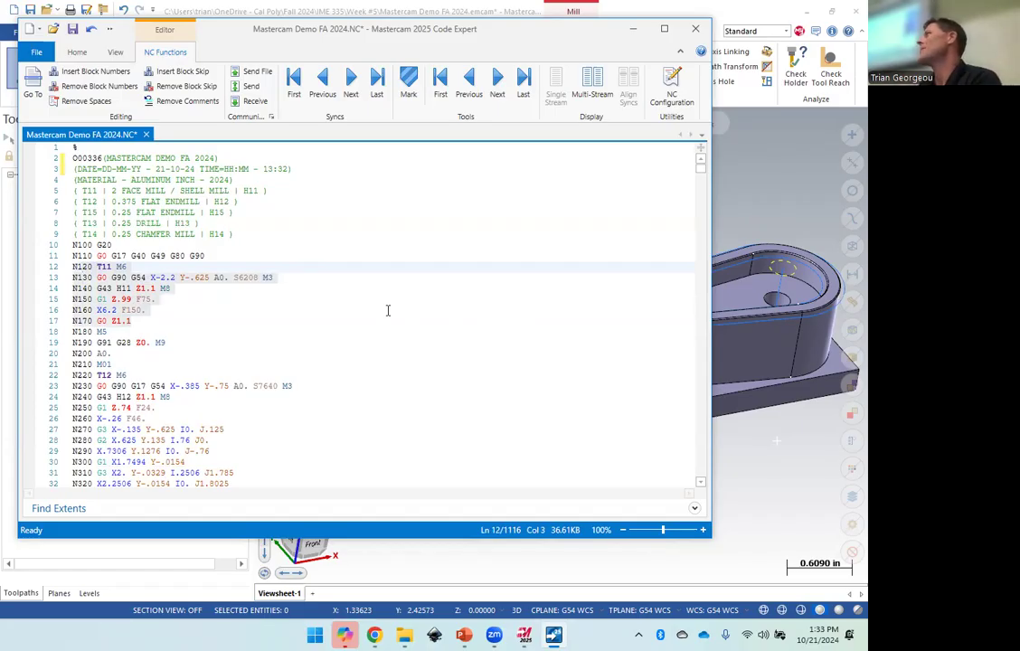
{"action": "scroll", "coordinate": [398, 307], "scroll_direction": "down", "scroll_amount": 13}
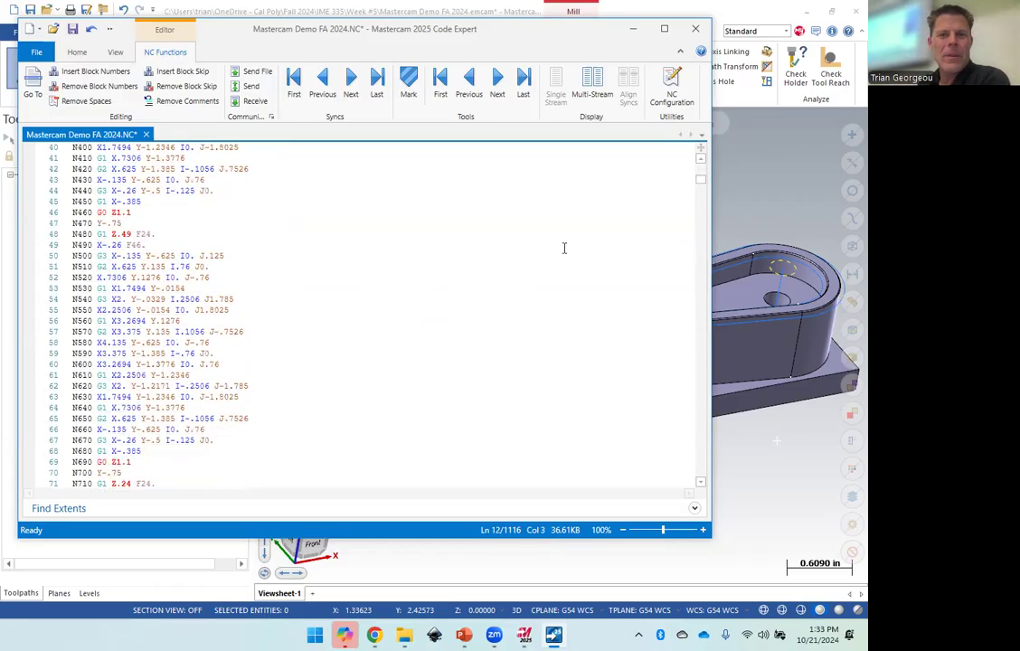
Close the NC program in the code editor without saving its changes and return to the Mastercam part.
{"action": "left_click", "coordinate": [696, 29]}
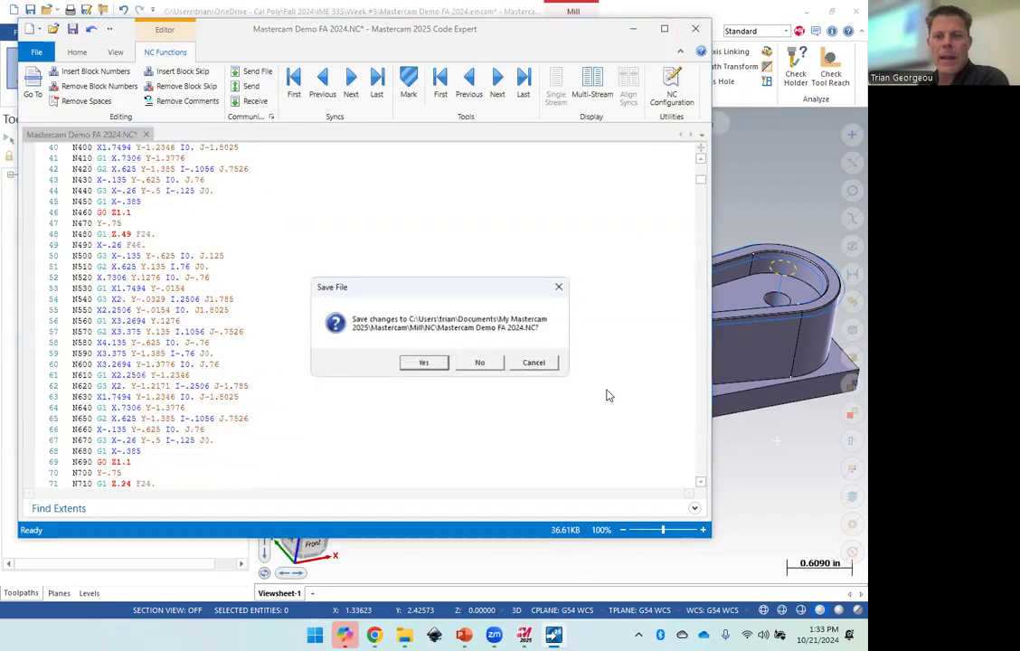
{"action": "left_click", "coordinate": [482, 364]}
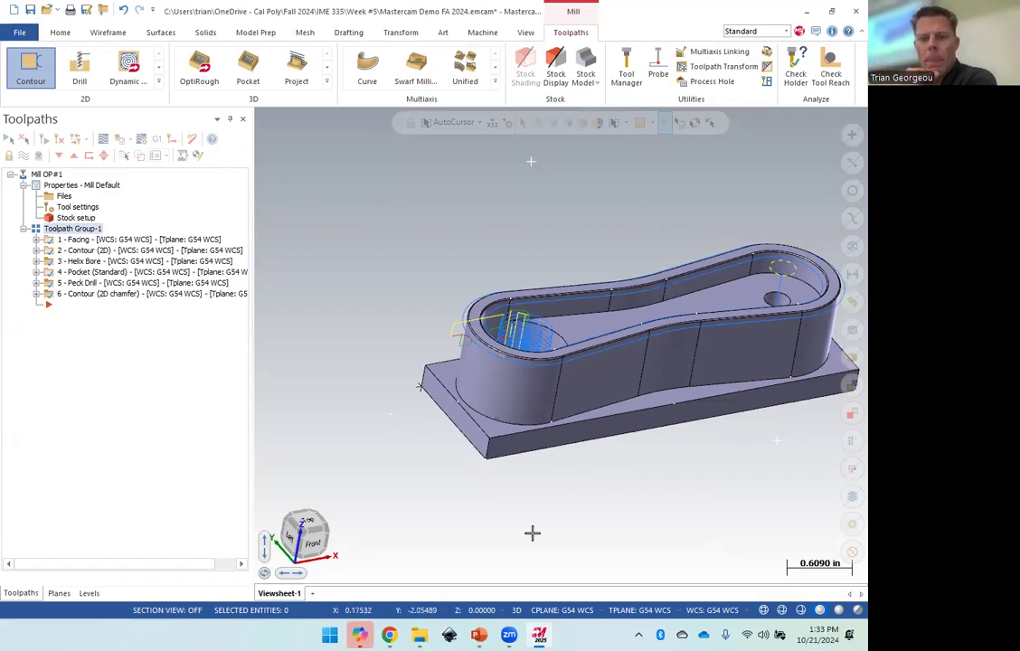
{"action": "scroll", "coordinate": [532, 533], "scroll_direction": "down", "scroll_amount": 1}
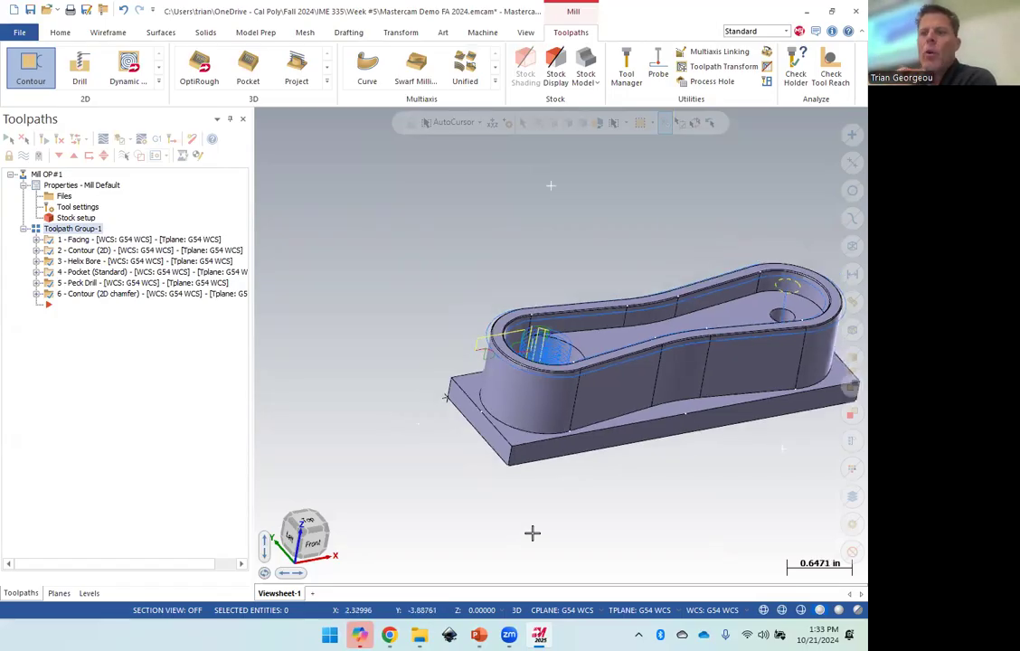